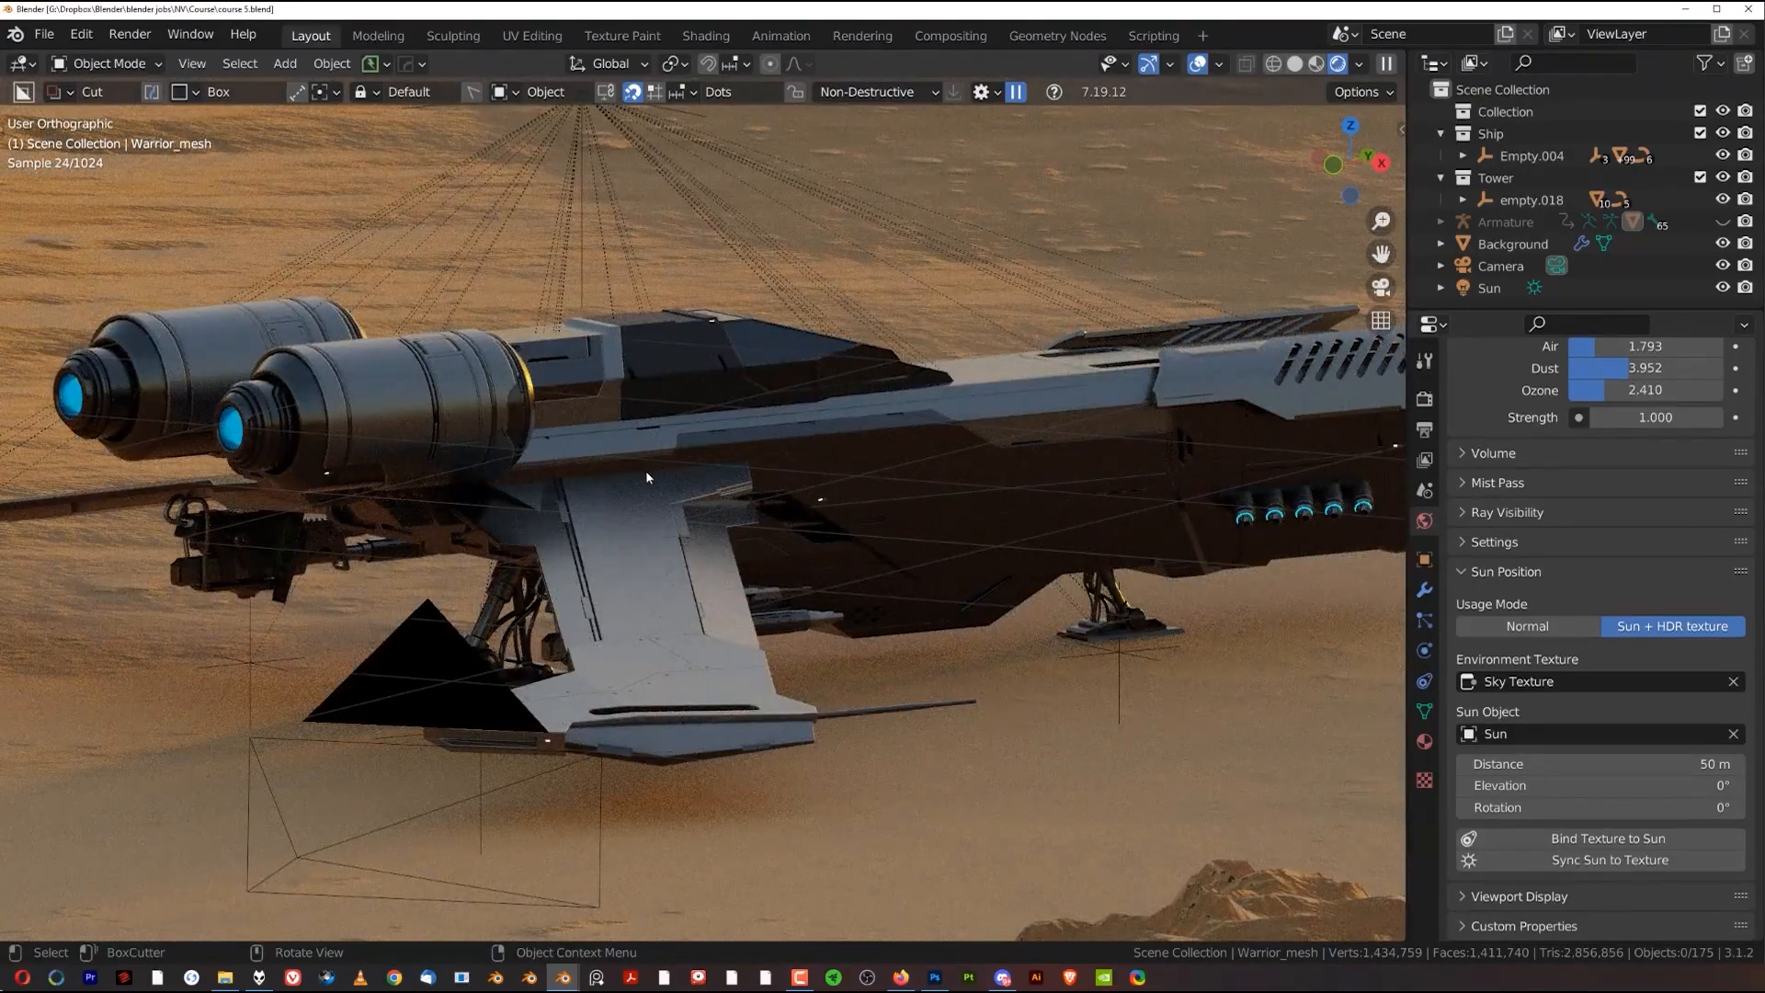
Examine the parked ship in perspective view from several angles and distances to judge how dark its materials look
key("KP_5")
scroll(649, 465, "down", 1)
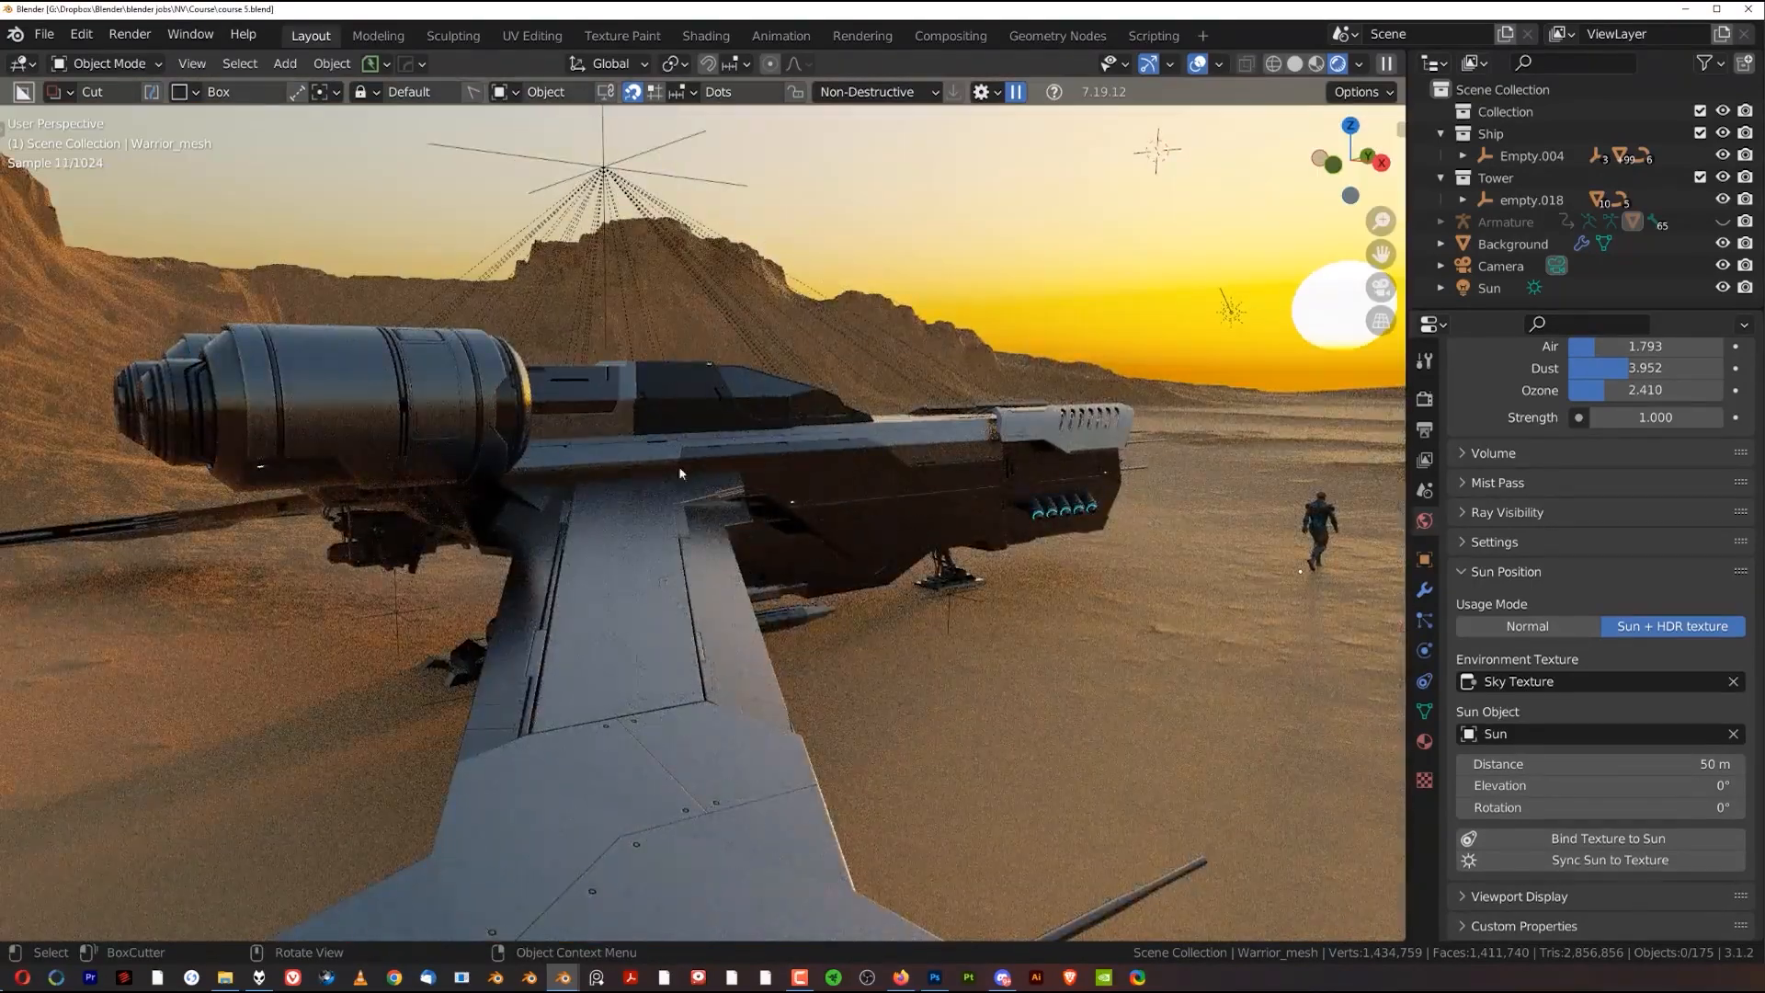
middle_click_drag(925, 522, 705, 534)
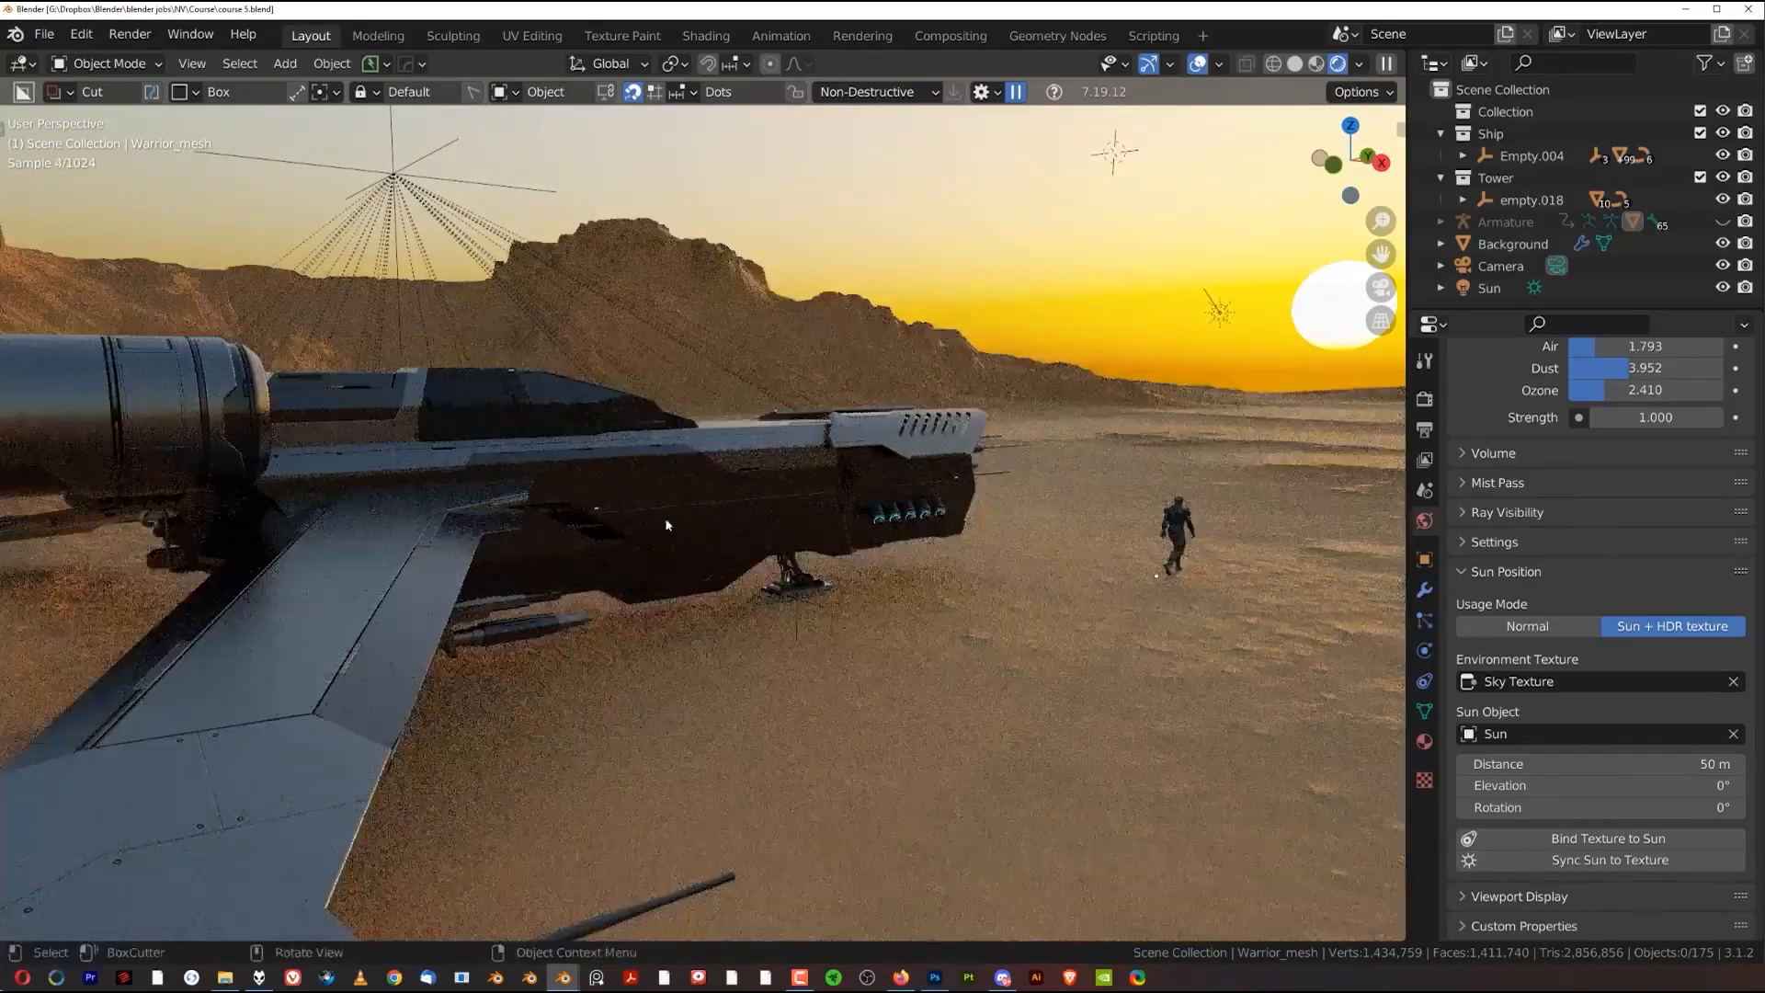
middle_click_drag(486, 468, 855, 490)
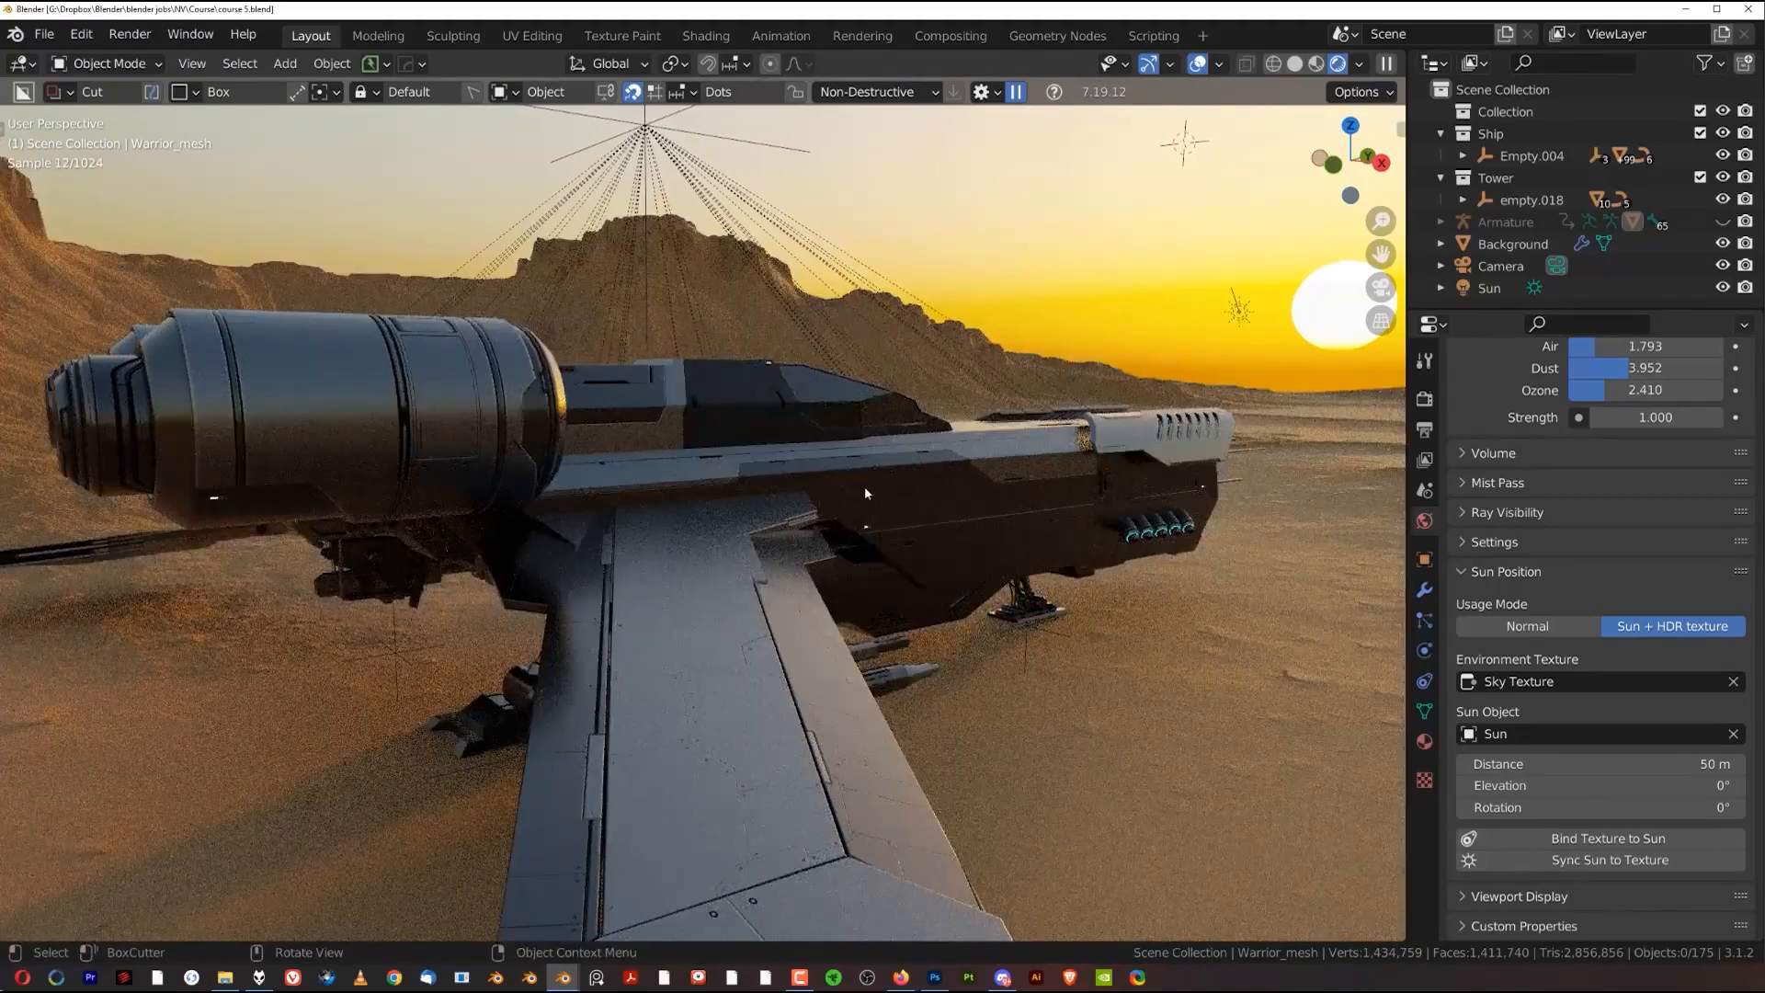
scroll(947, 491, "down", 3)
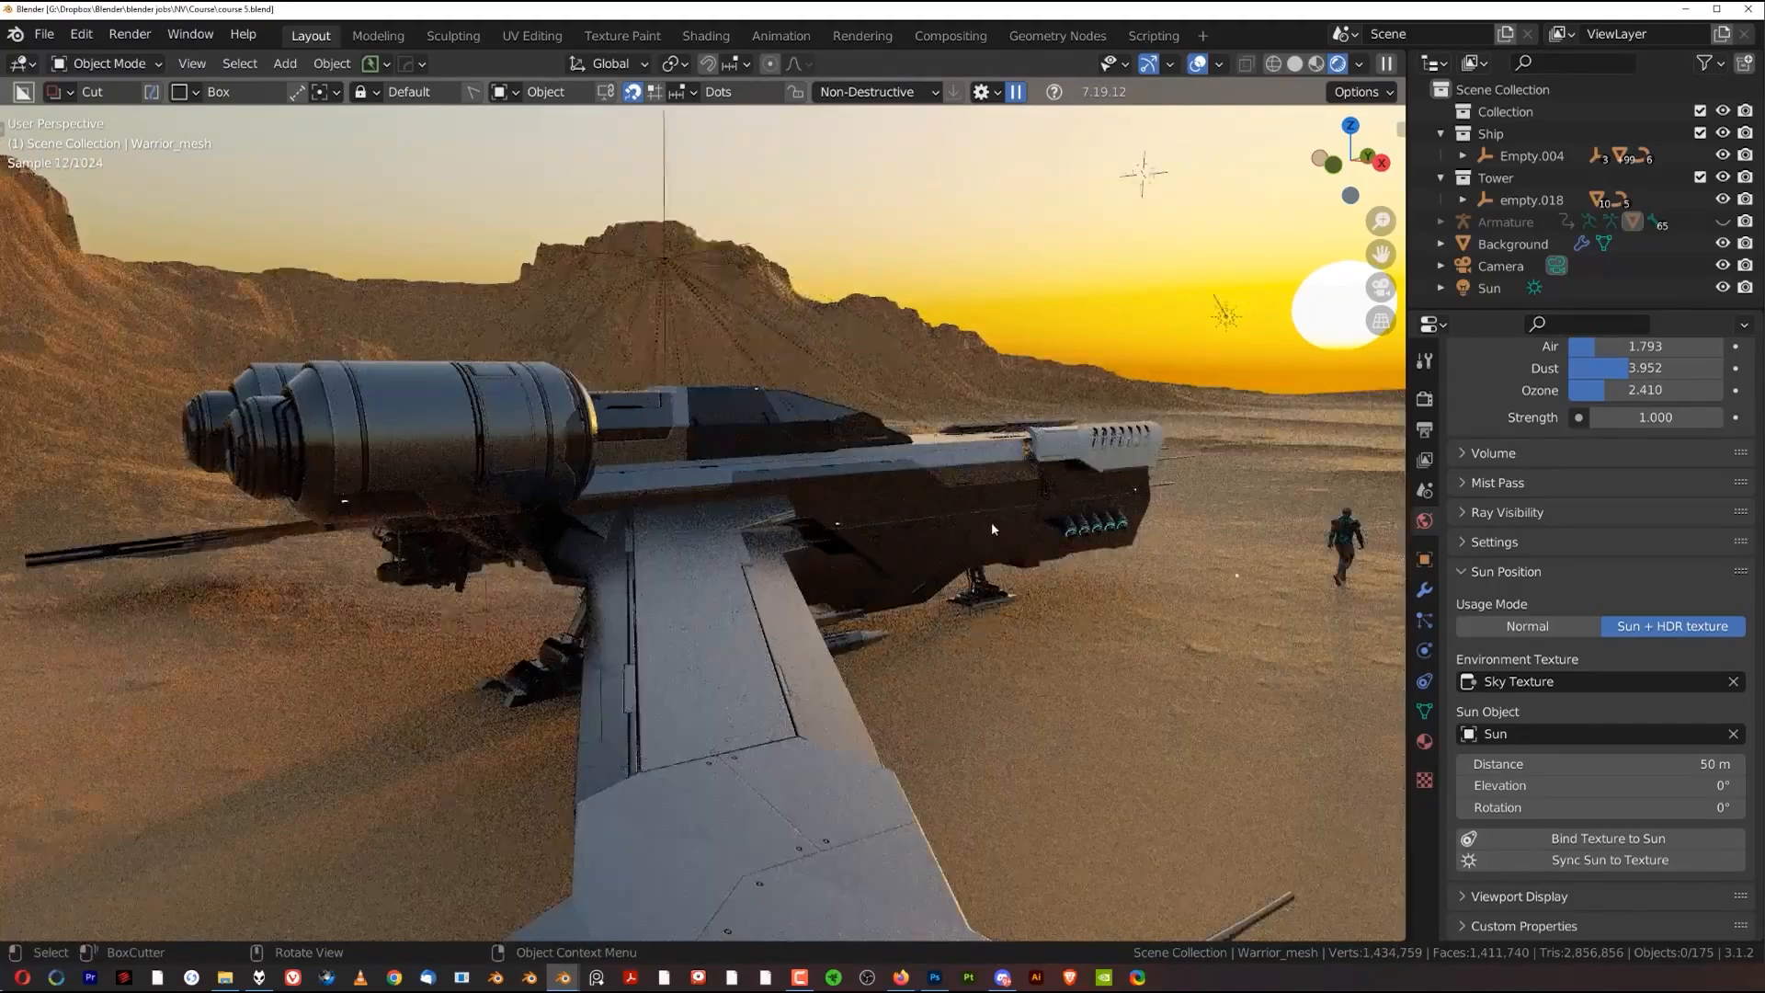
scroll(1133, 493, "down", 1)
middle_click_drag(1133, 493, 1062, 543, "shift")
scroll(993, 541, "down", 3)
mouse_move(922, 537)
middle_mouse_down()
mouse_move(1197, 529)
mouse_move(880, 513)
mouse_move(927, 520)
mouse_move(913, 552)
middle_mouse_up()
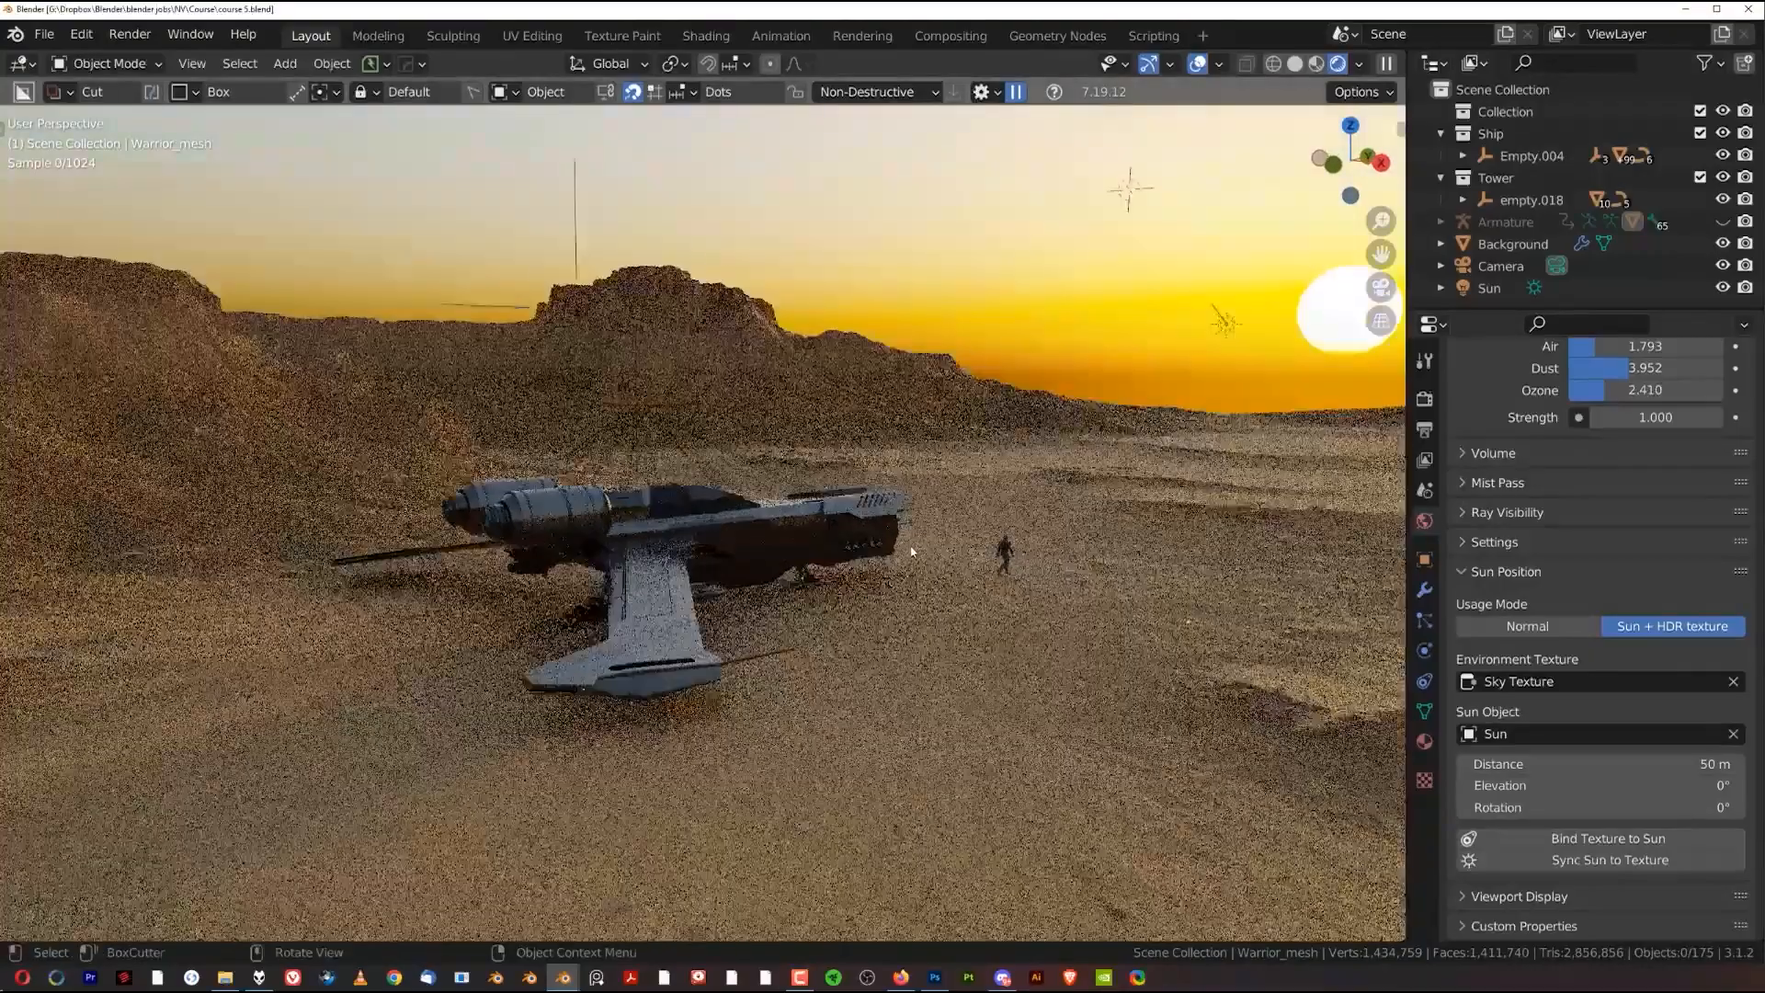
scroll(922, 587, "up", 4)
scroll(923, 590, "down", 2)
Lighten the base color of Material.009 on the upper fuselage section behind the cockpit canopy
left_click(827, 515)
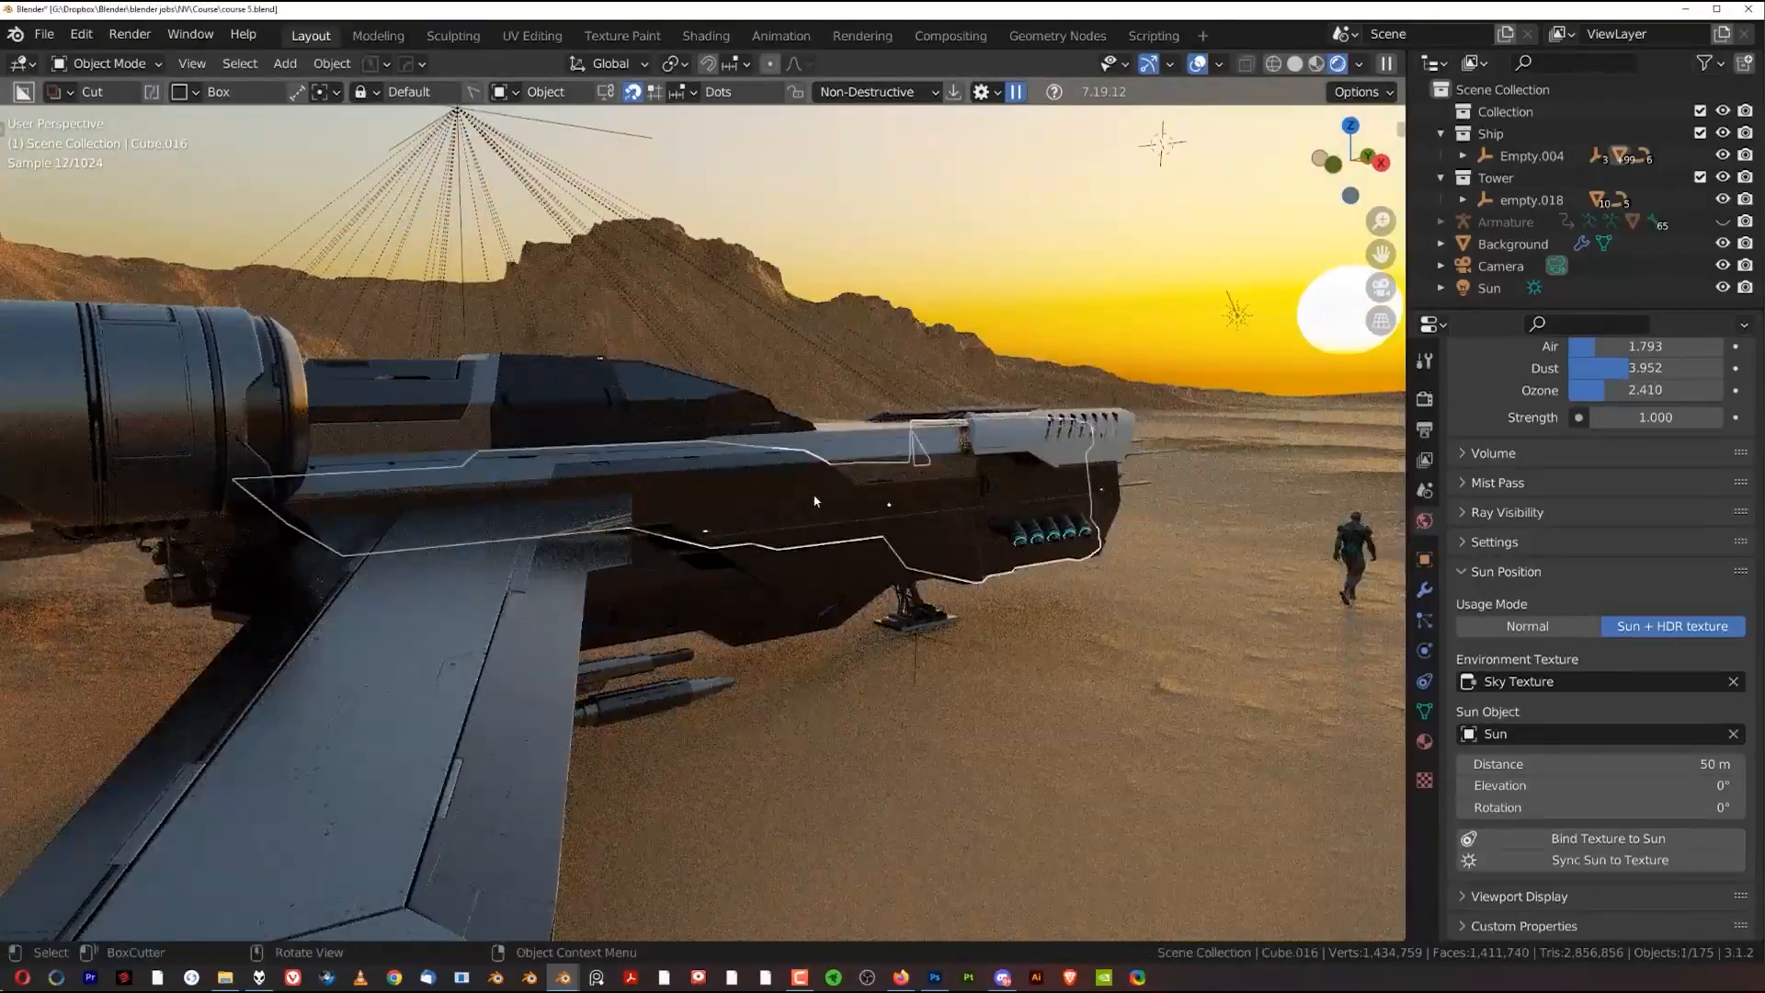
left_click(646, 425)
middle_click_drag(699, 488, 1075, 480, "shift")
left_click(1424, 741)
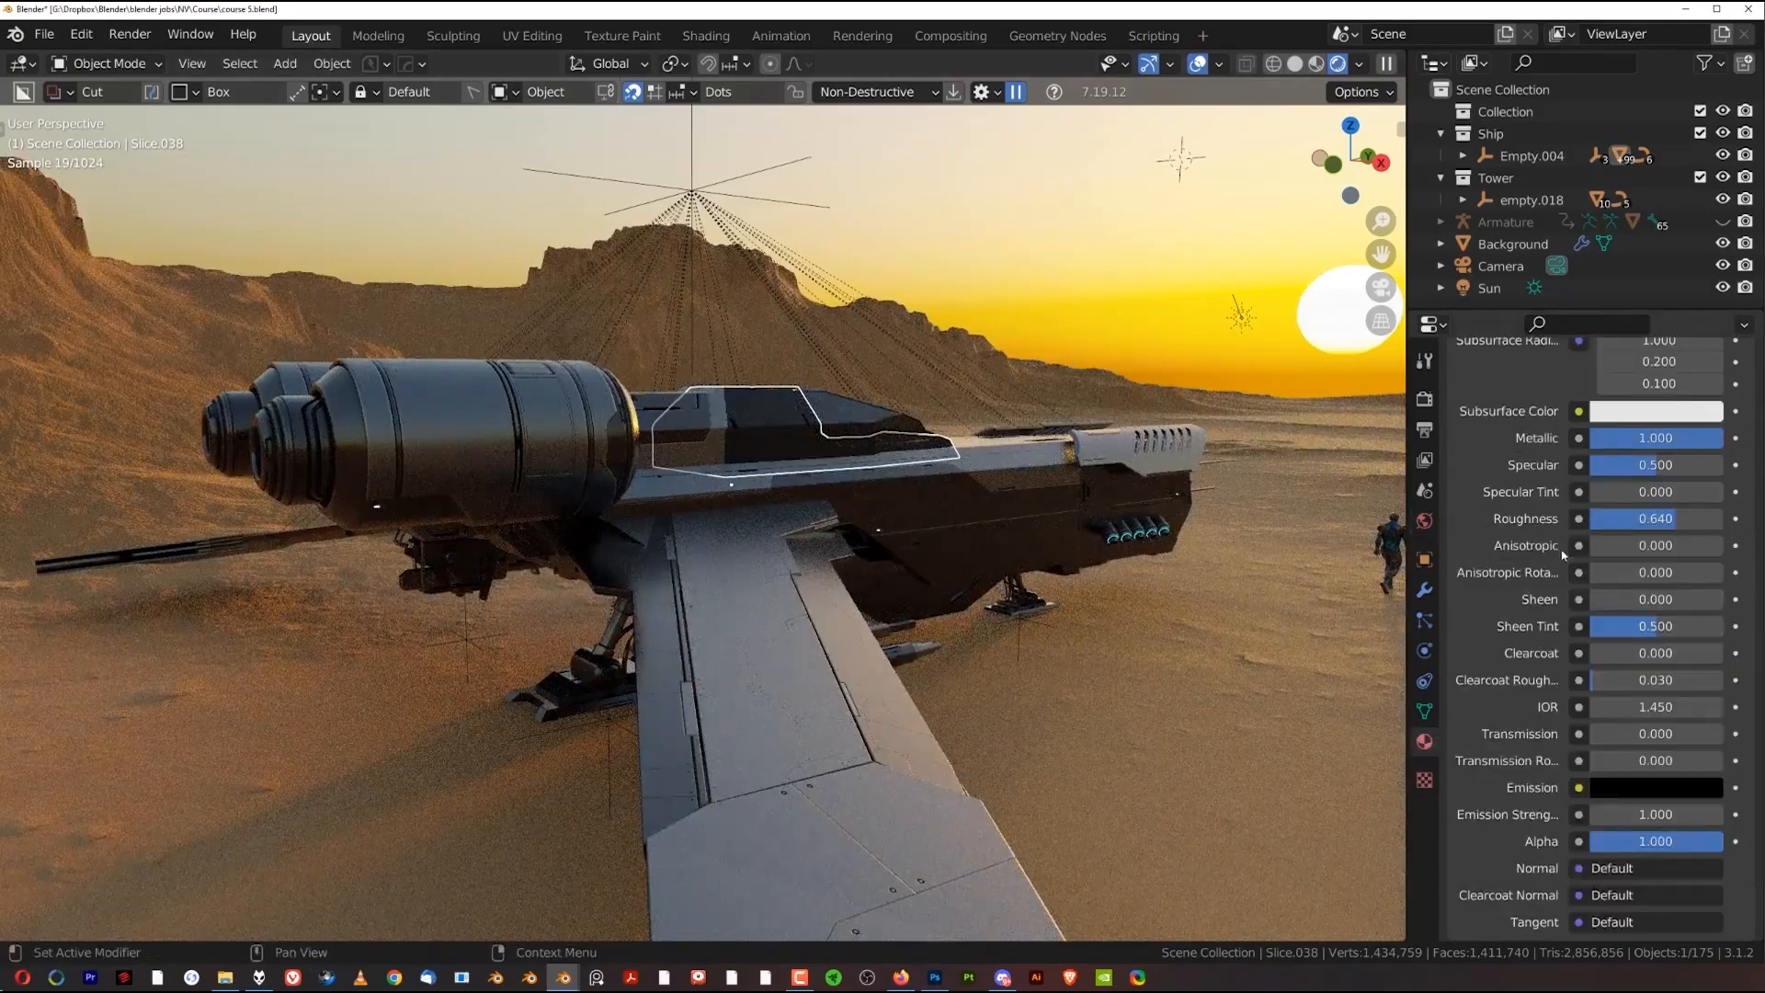
scroll(1632, 575, "up", 6)
scroll(1632, 575, "up", 5)
left_click(1662, 677)
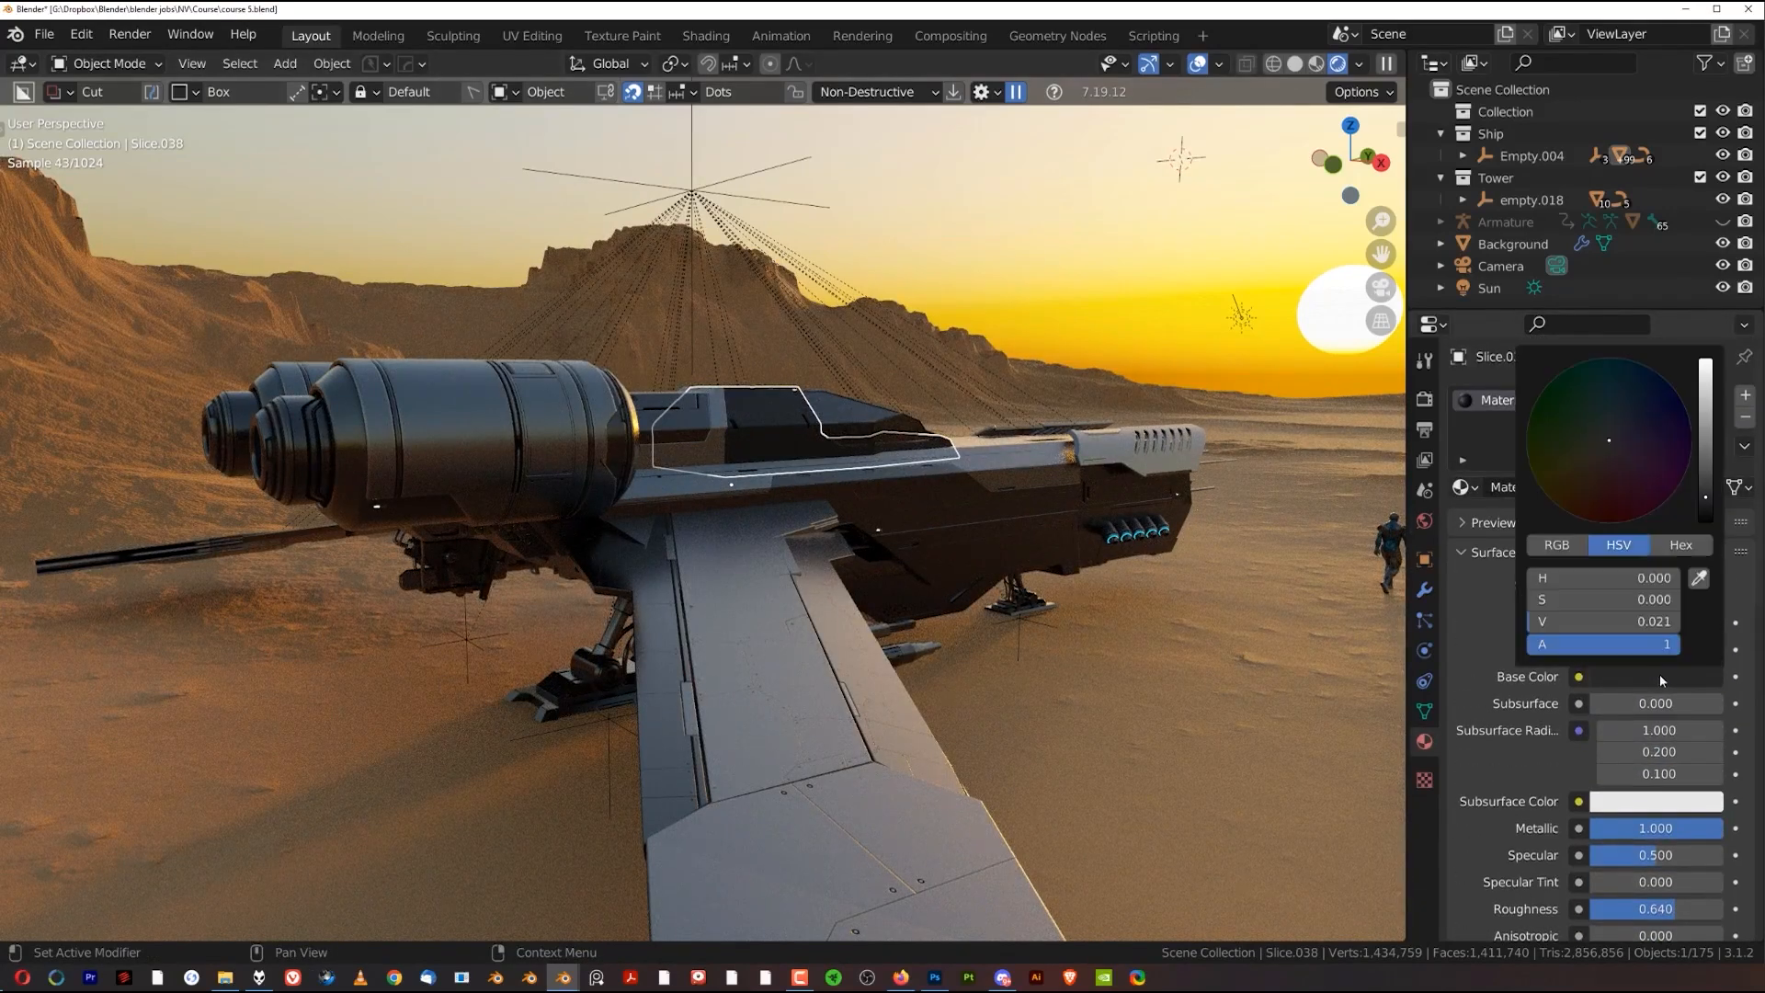
left_click_drag(1708, 498, 1706, 465)
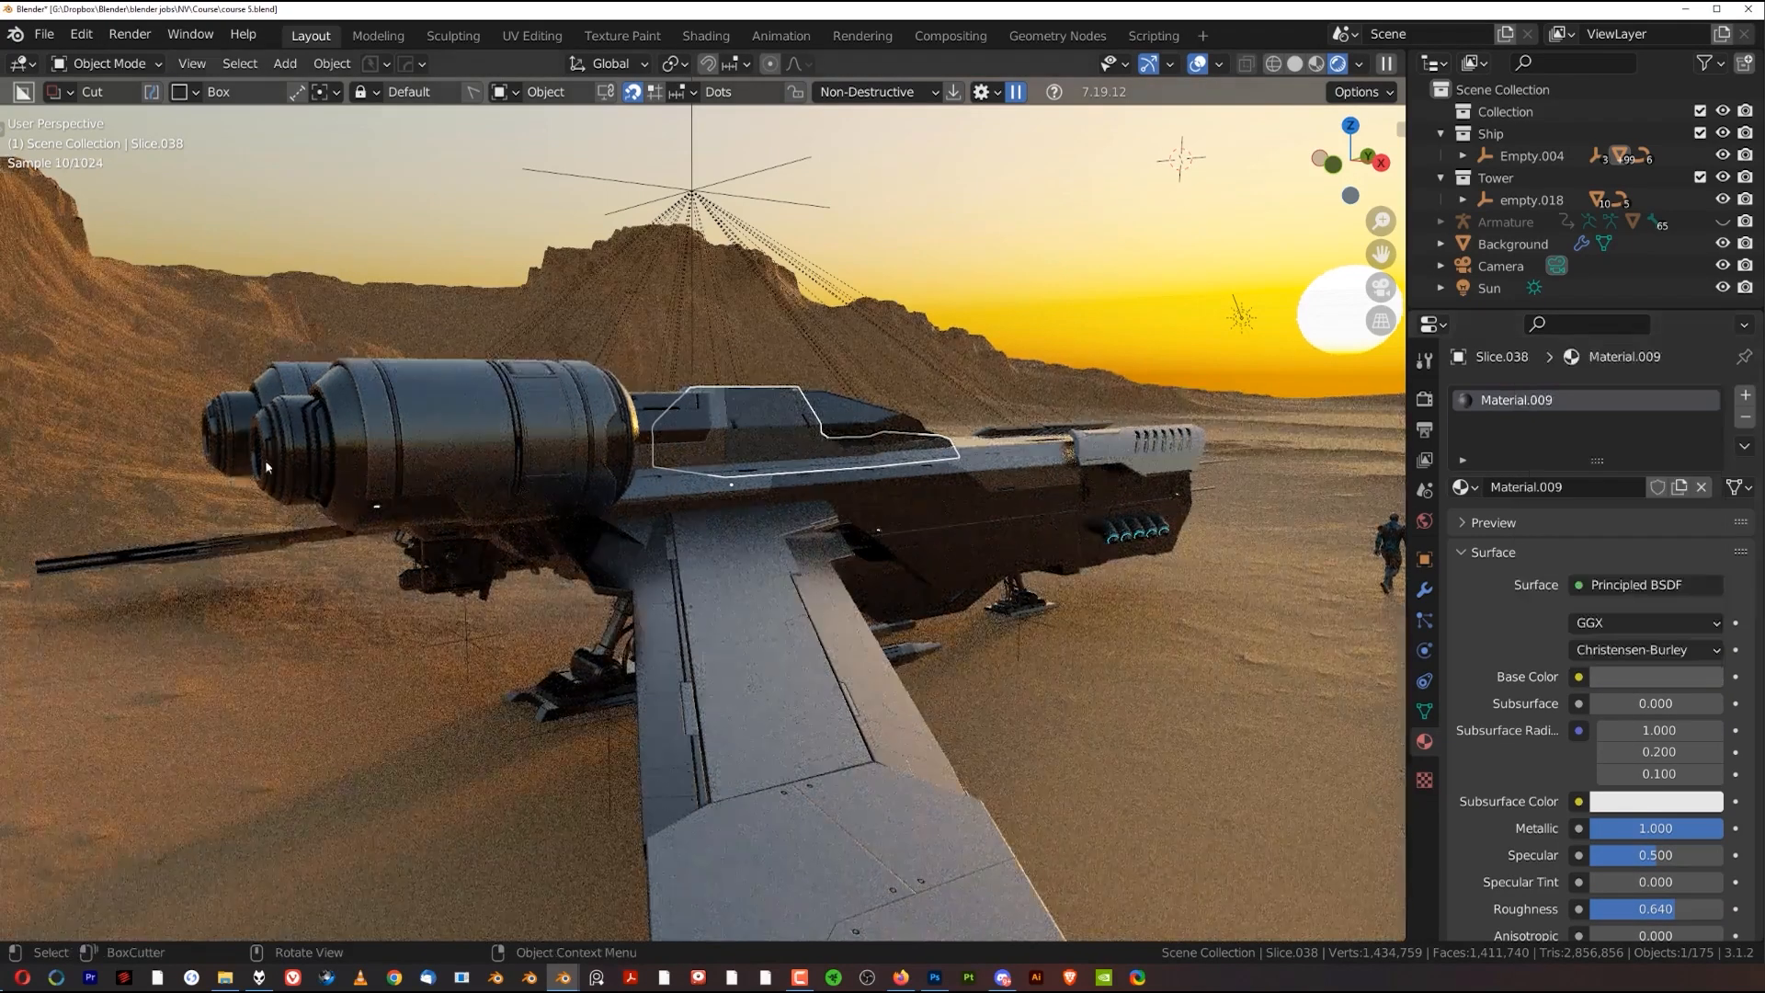
Raise the base color value of the engines' Material.002.BB Trim 6 to 0.161
left_click(267, 467)
left_click(1537, 403)
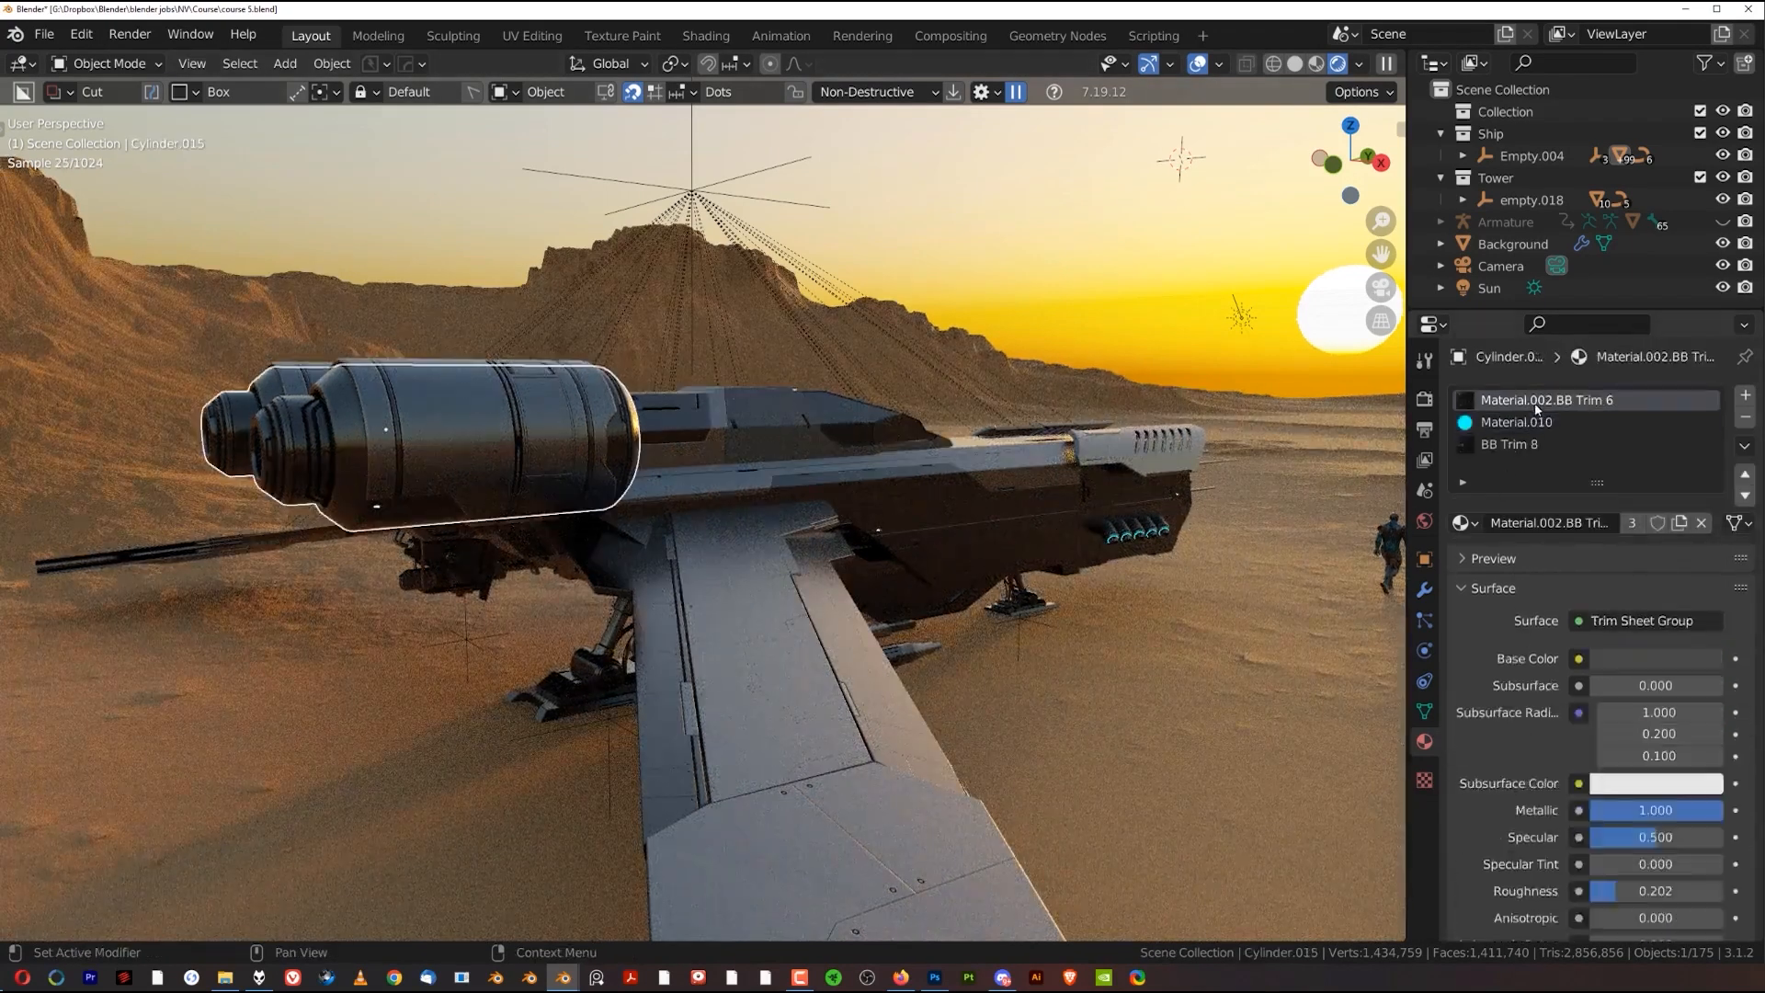
left_click(1696, 658)
left_click_drag(1706, 457, 1705, 434)
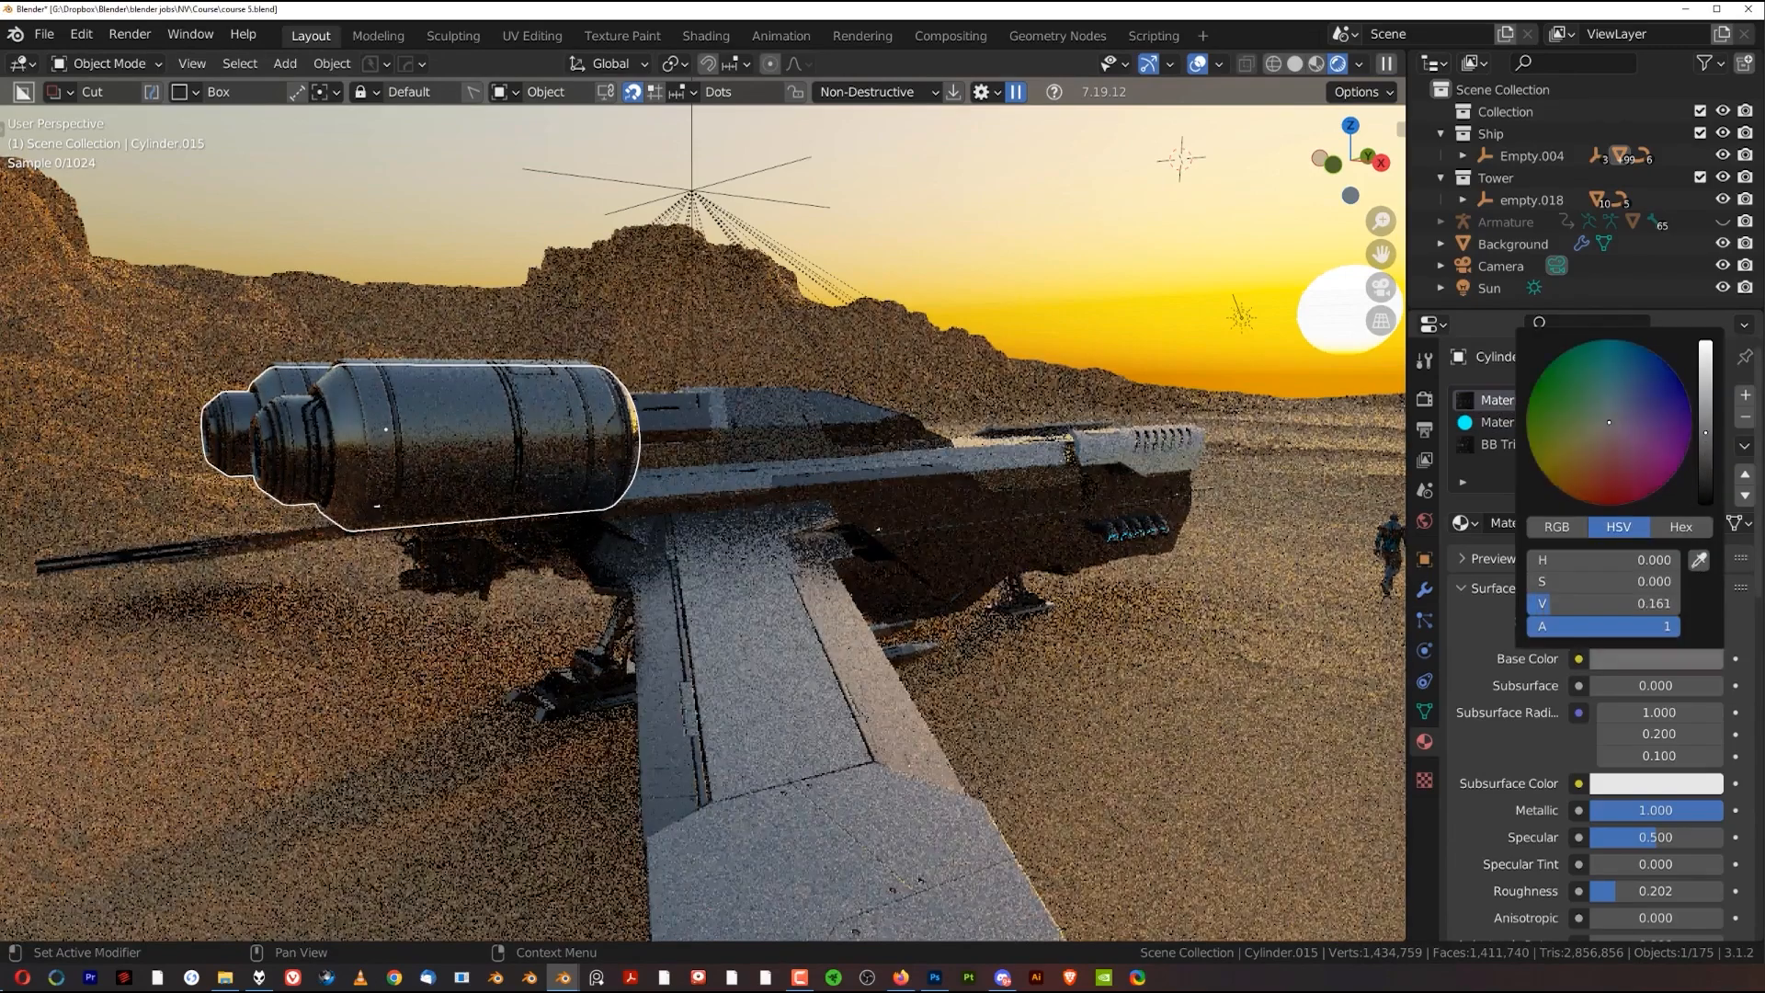
Lighten the base color of Material.002.BB Trim 9 on the fuselage panel between the engine and cockpit
left_click(694, 420)
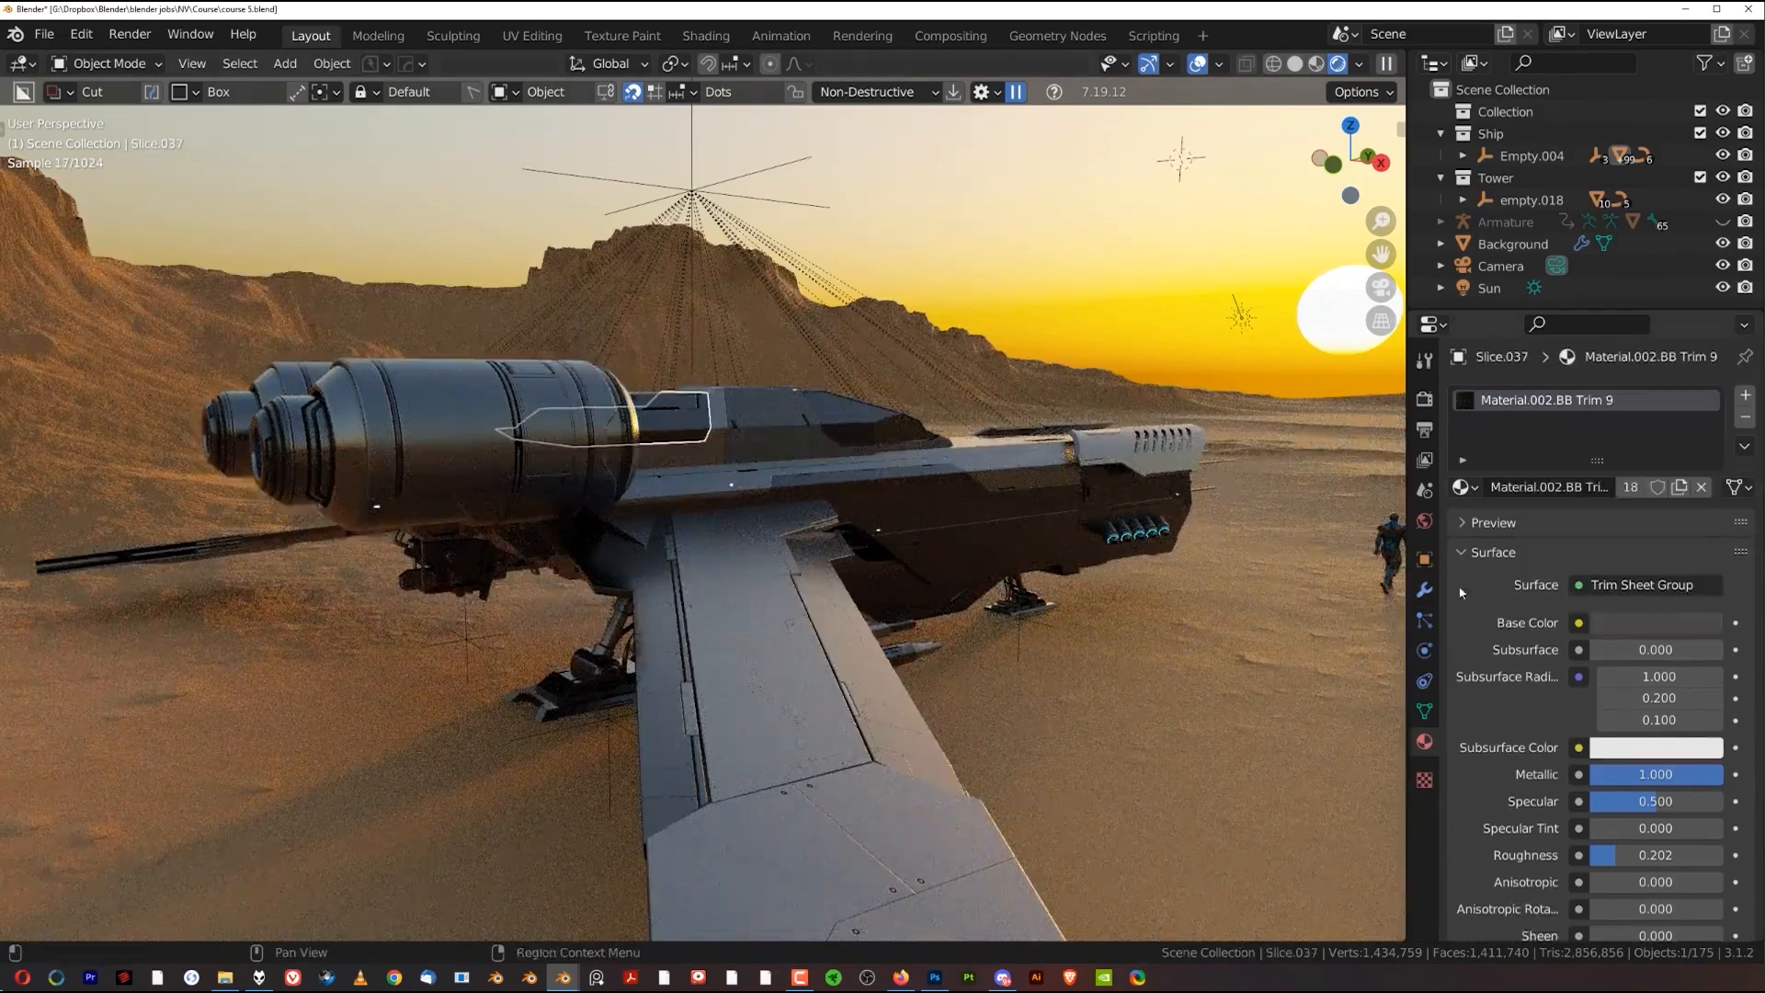
left_click(1660, 622)
left_click_drag(1706, 423, 1705, 395)
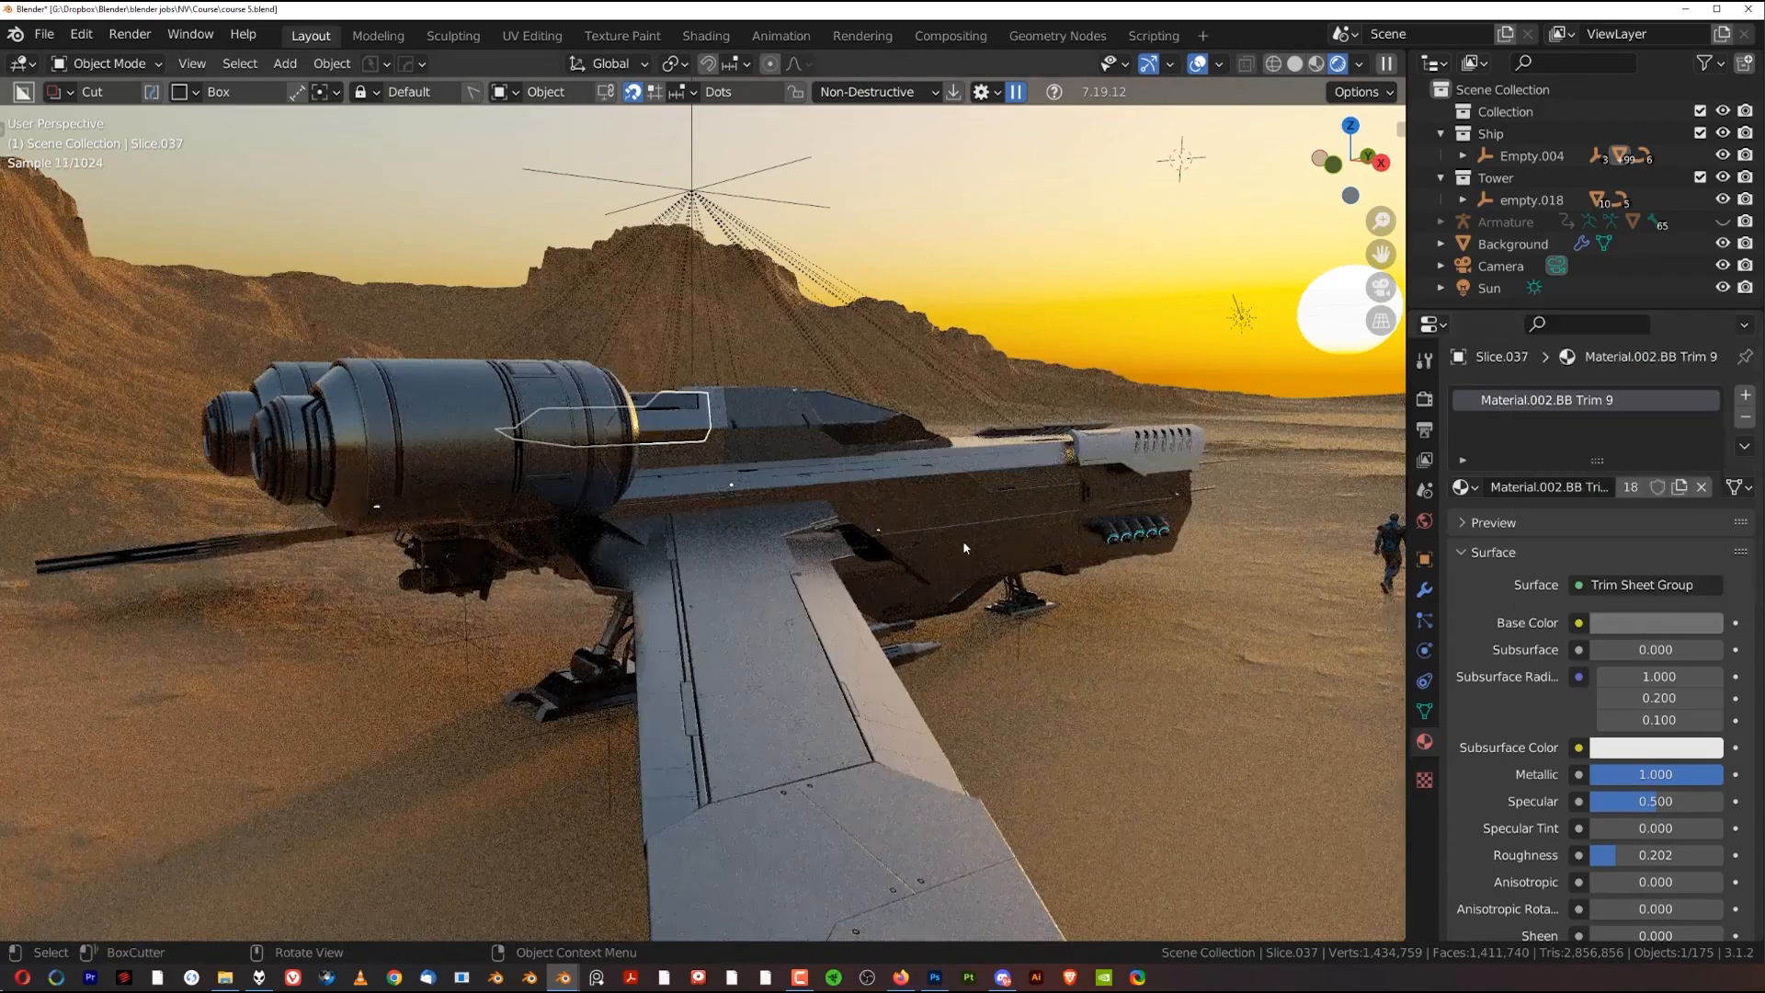
Raise the base color value of Material.012 on the landing gear foot to 0.174
left_click(580, 698)
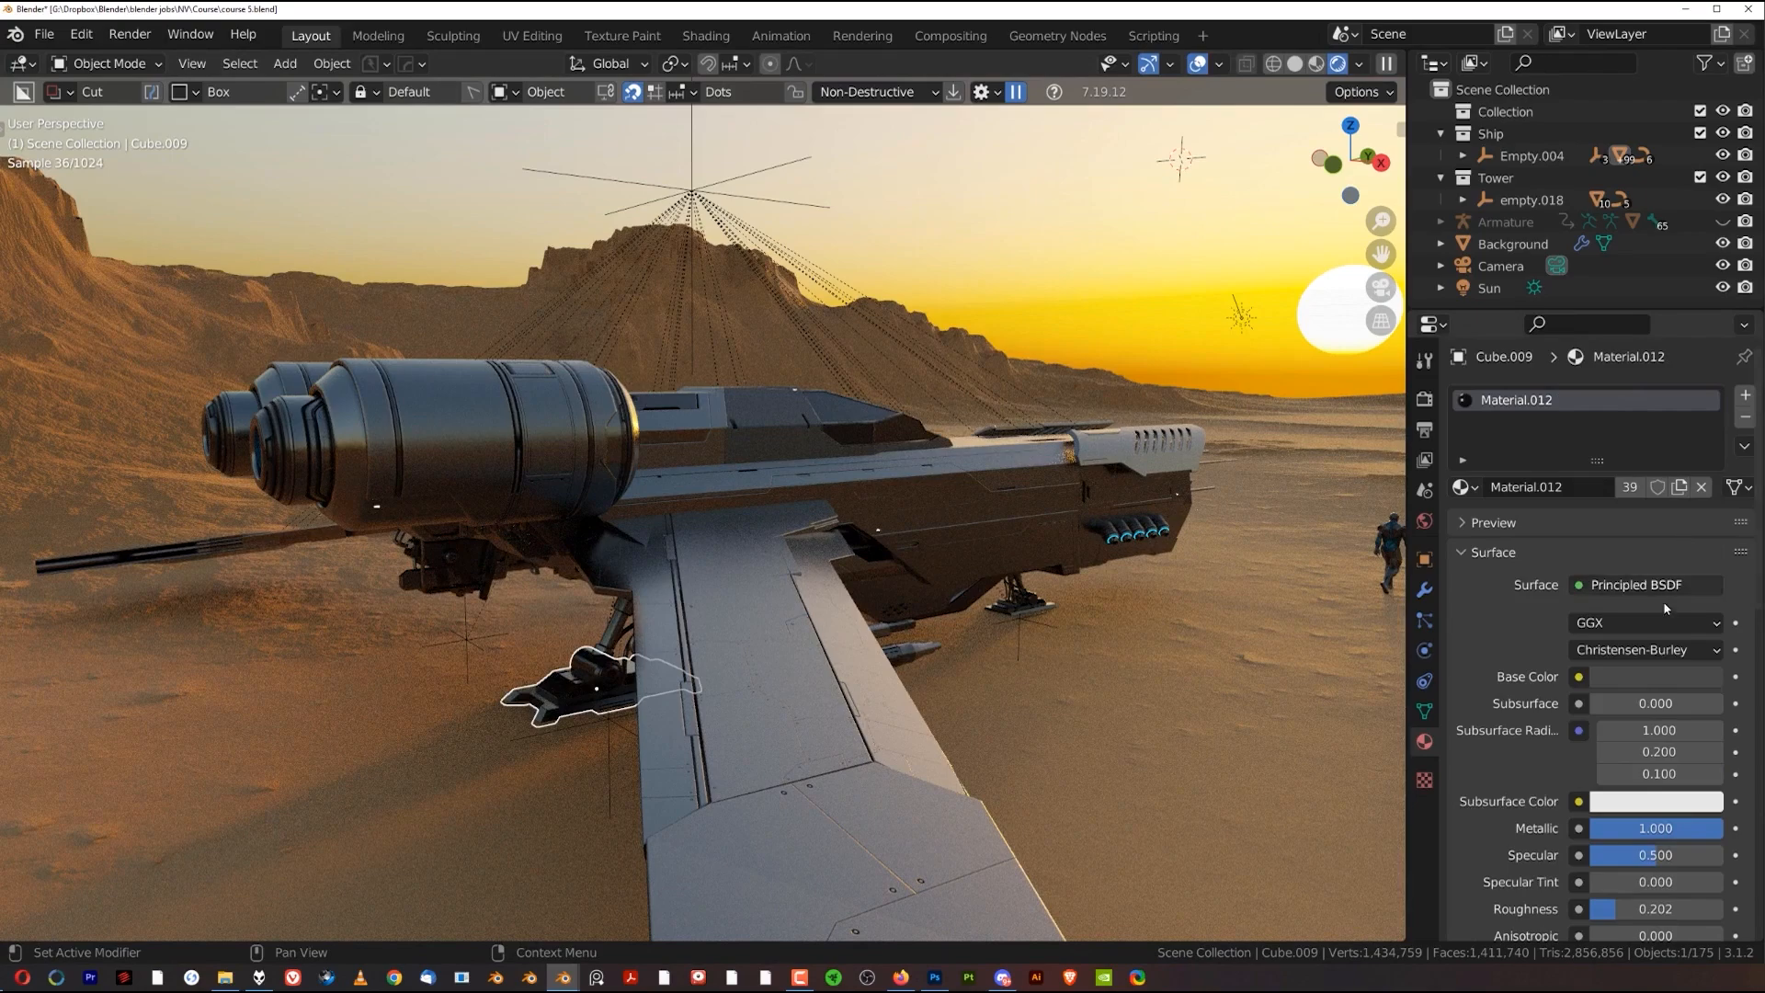
left_click(1663, 681)
left_click_drag(1705, 474, 1706, 447)
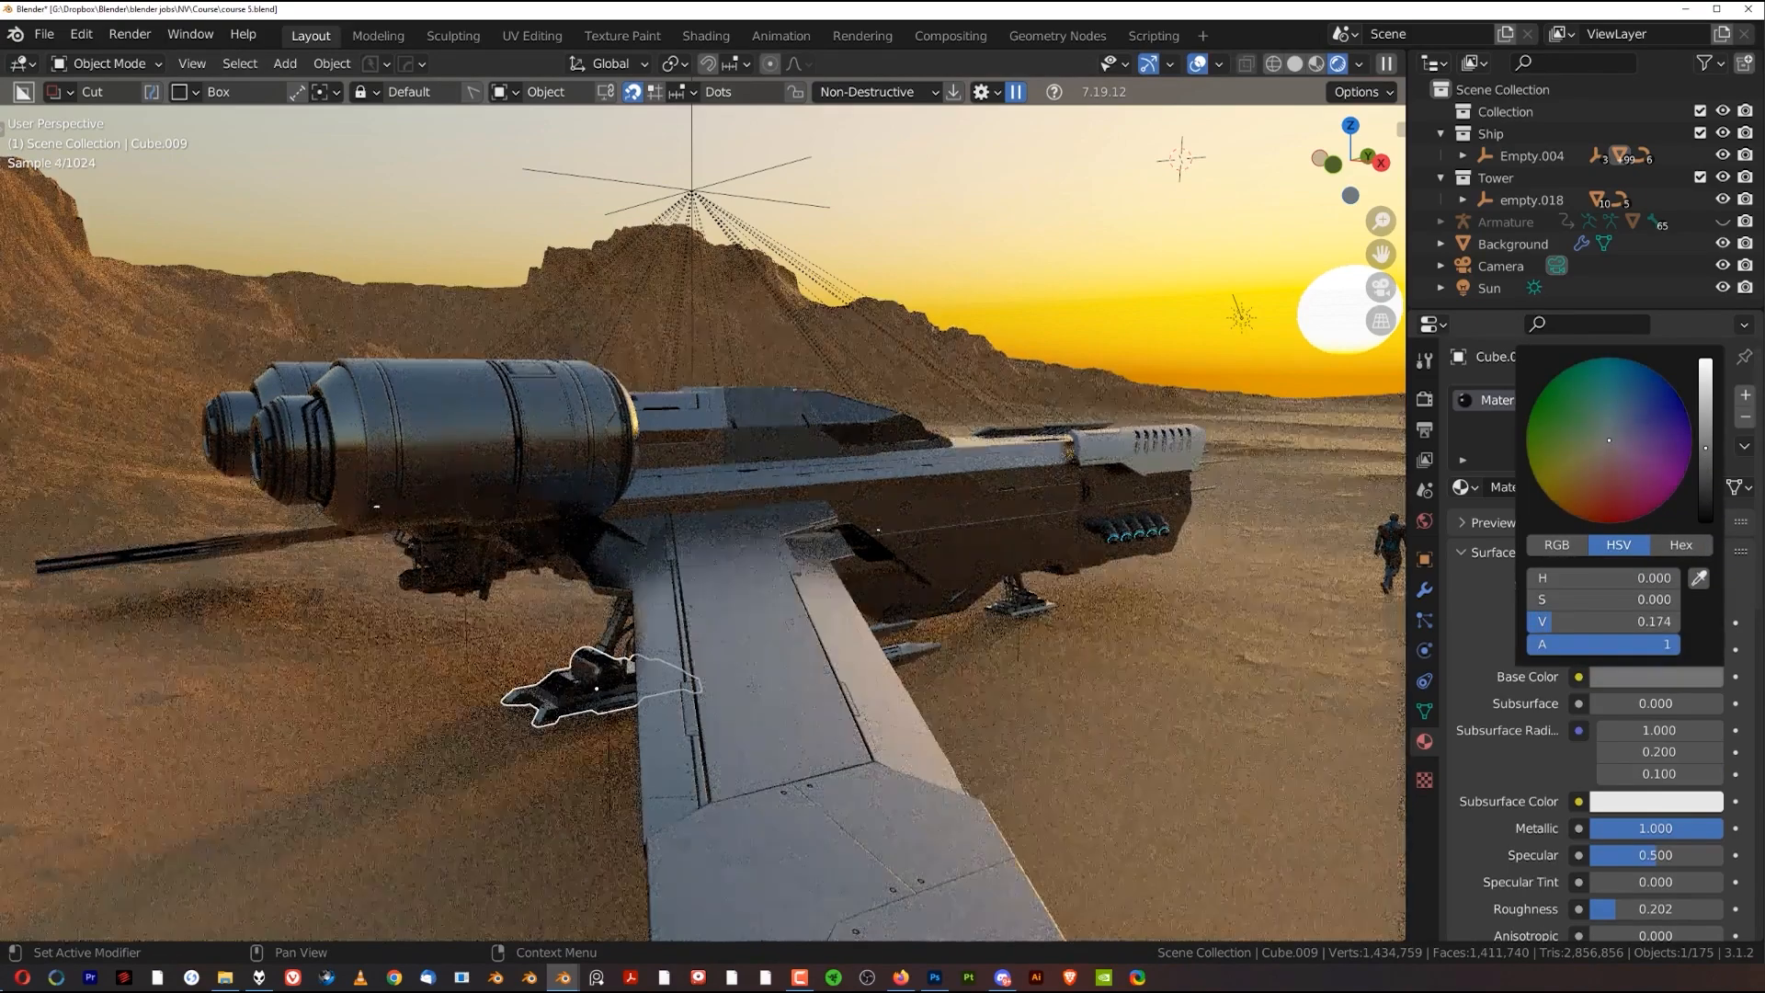
Raise the base color value of the engines' BB Trim 8 material to 0.154
left_click(307, 457)
left_click(1519, 444)
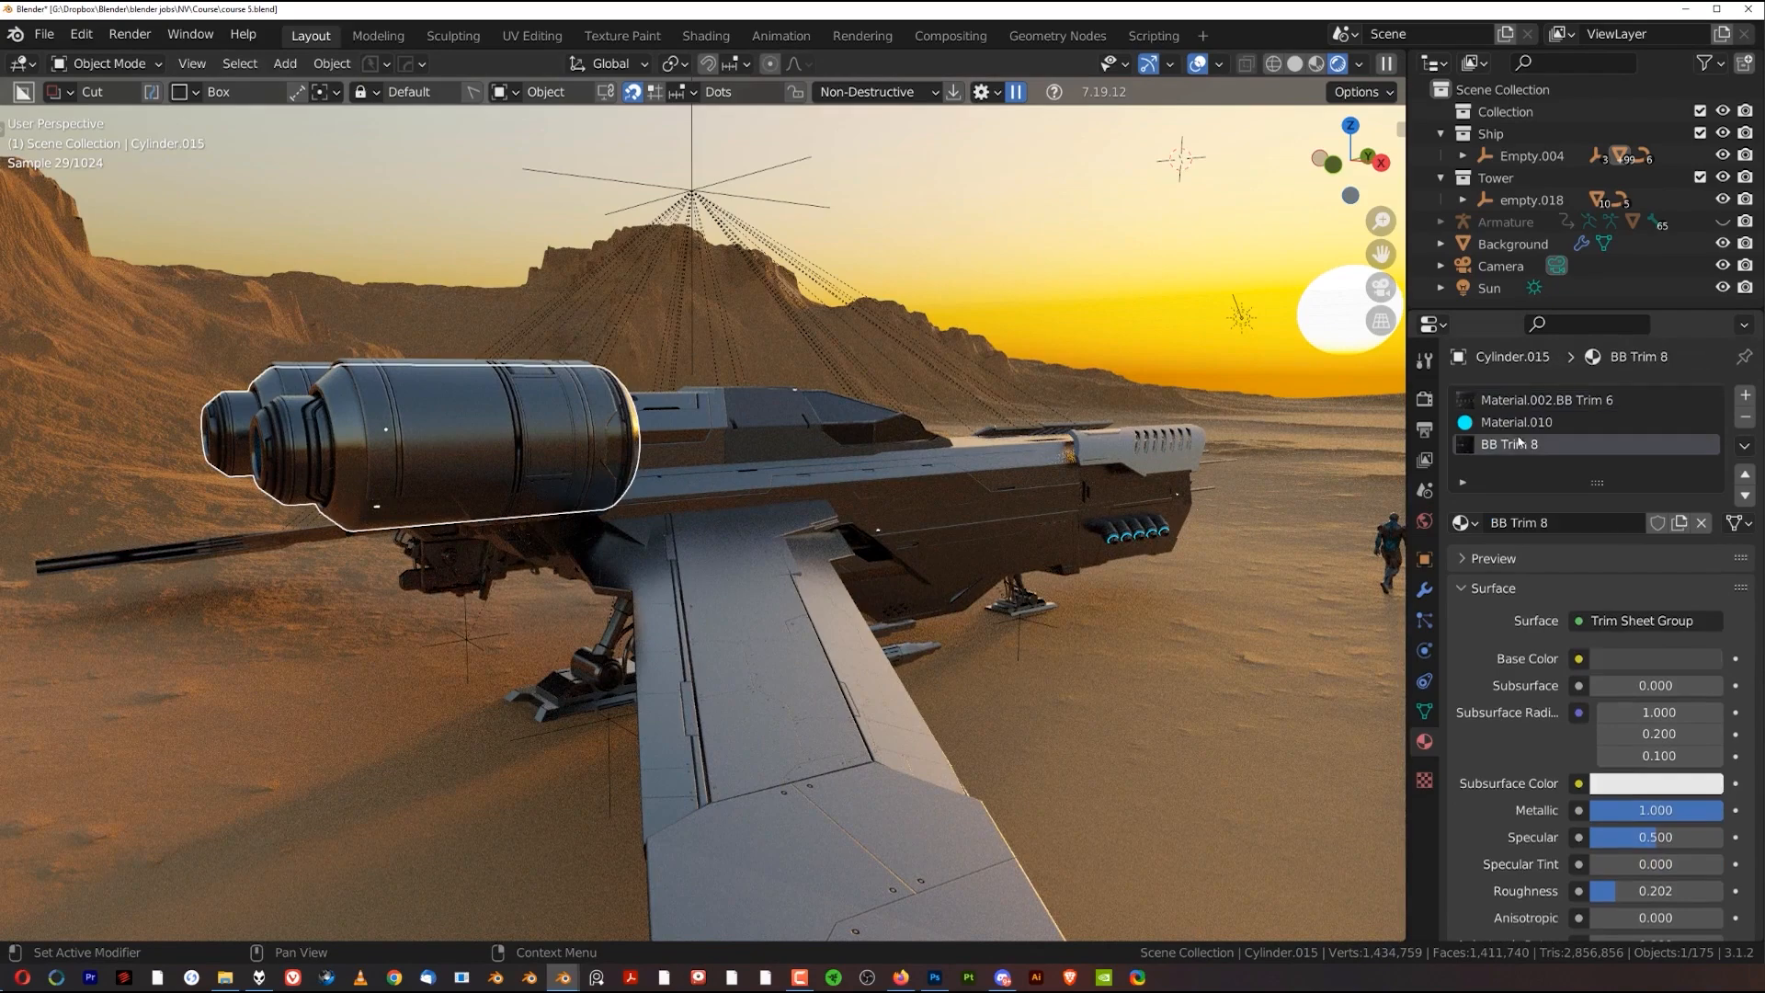
left_click(1650, 665)
left_click_drag(1705, 462, 1705, 434)
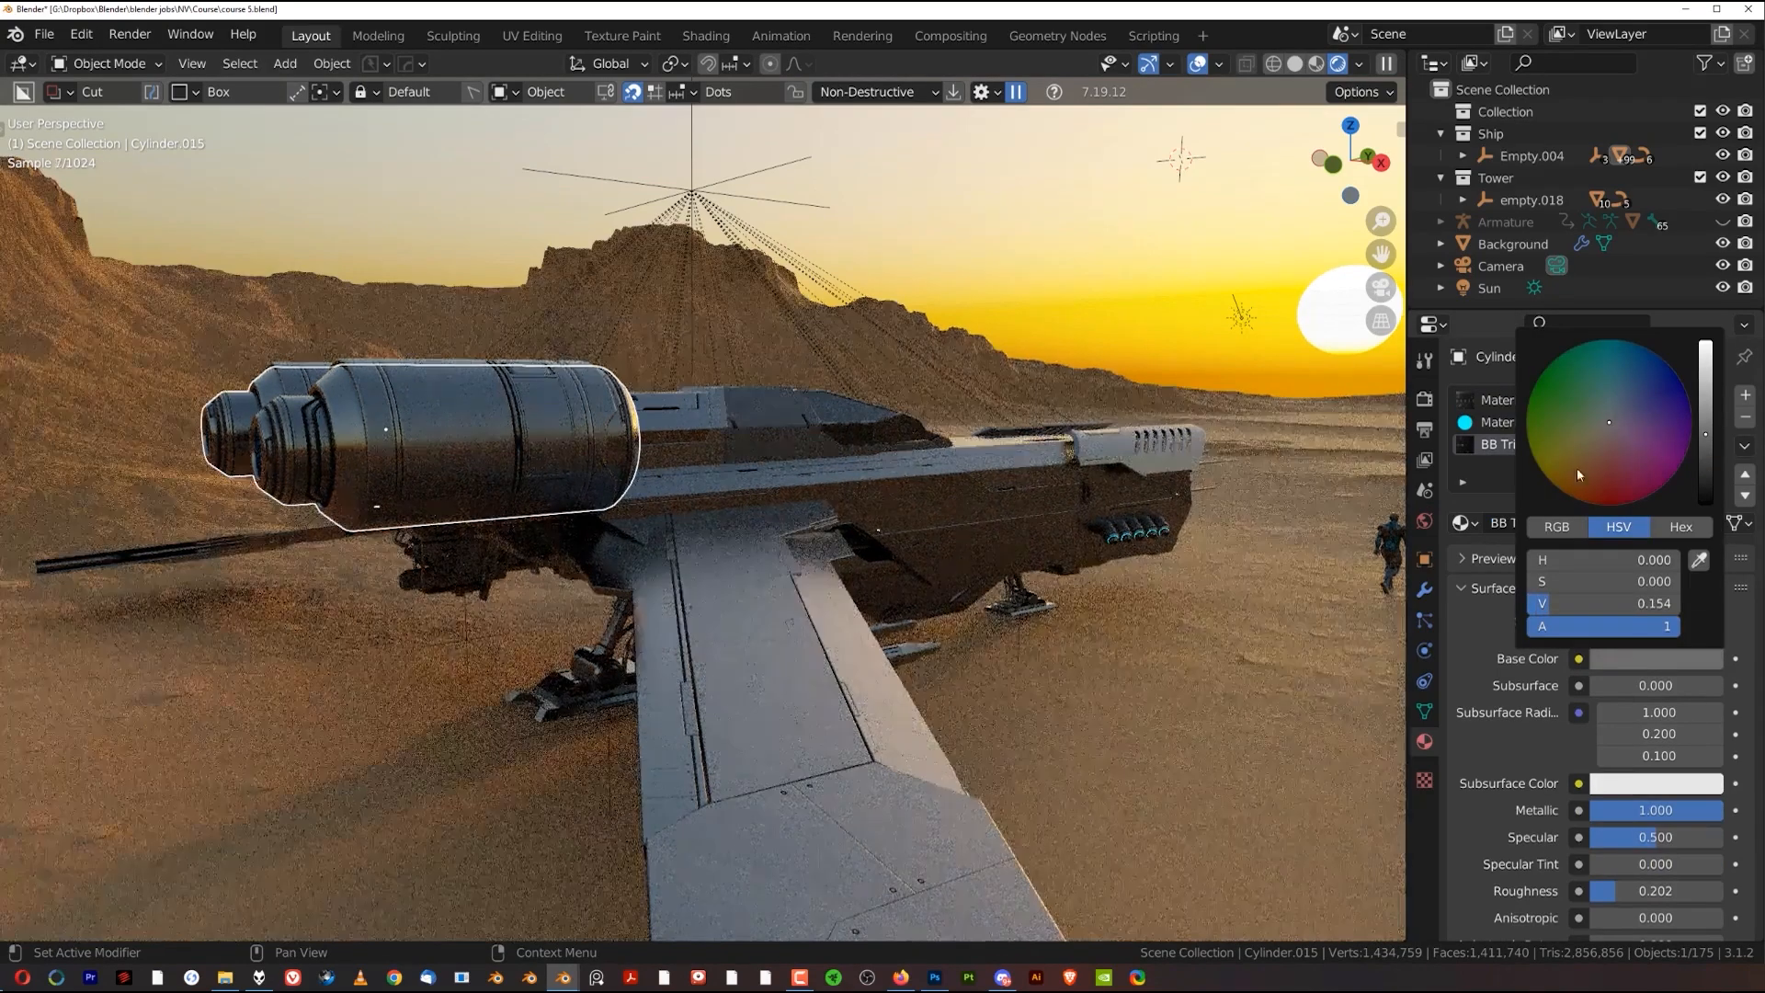
Select the scene camera and look through it, with its frame fitted to the viewport
scroll(1059, 435, "down", 10)
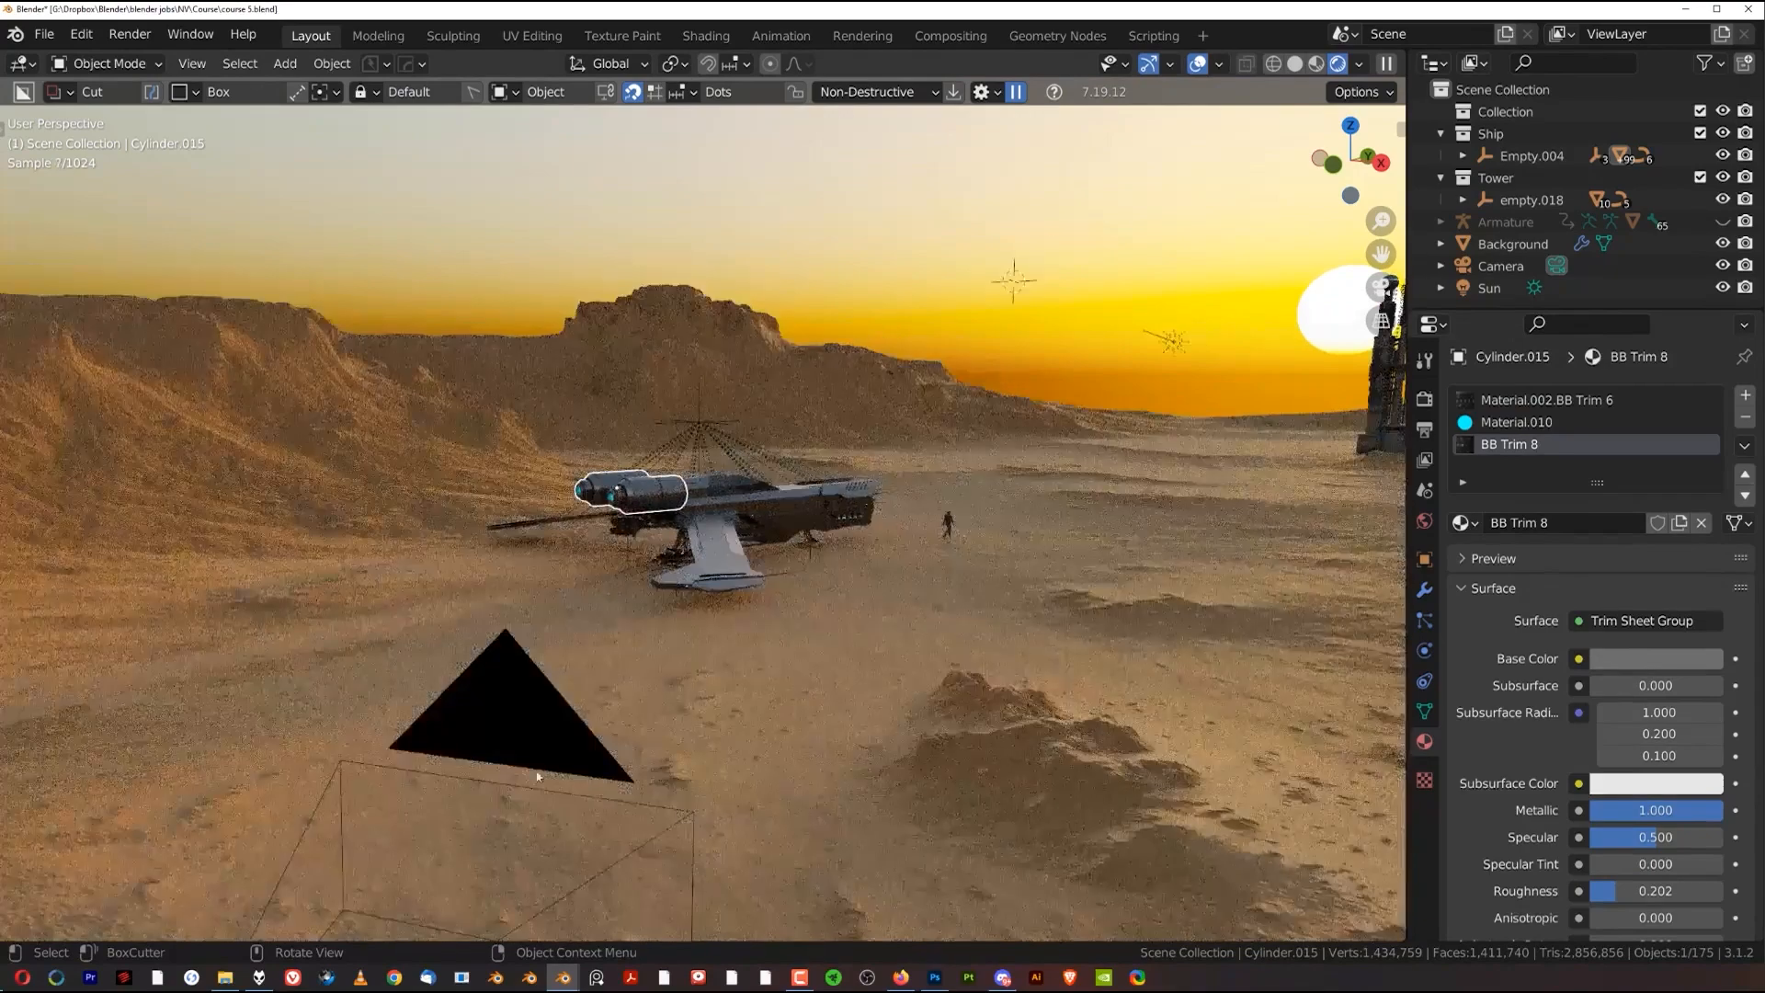
left_click(512, 719)
key("KP_0")
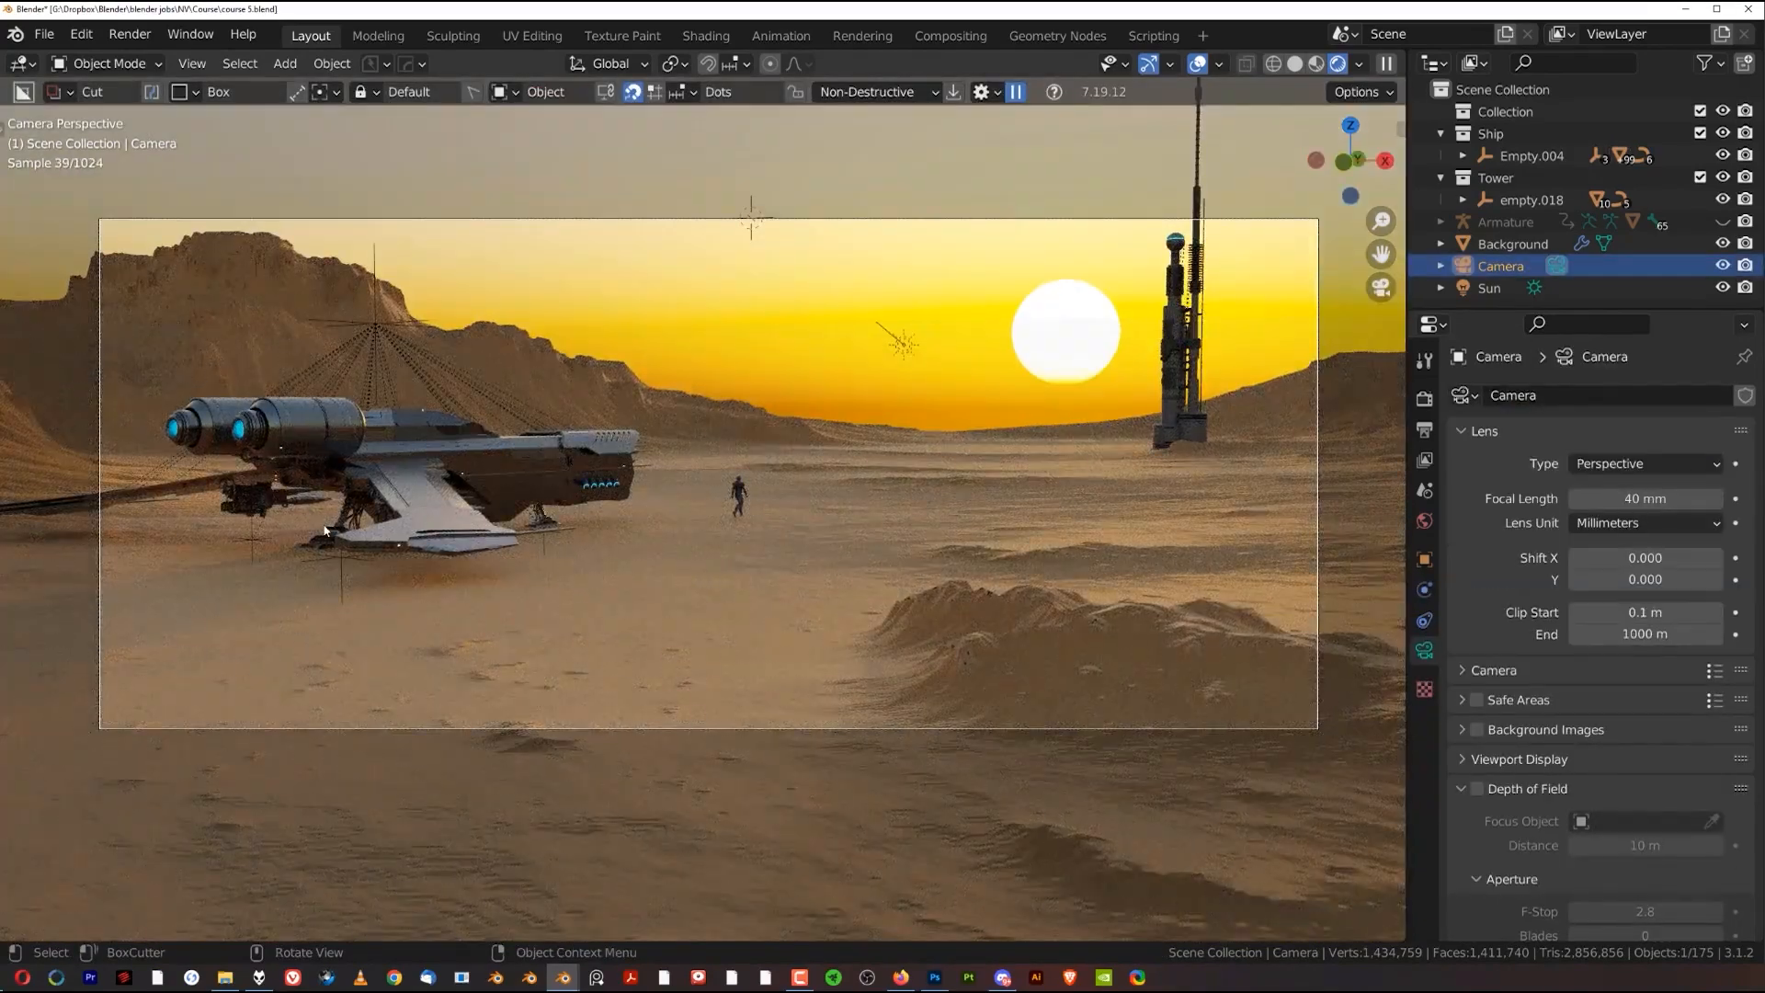
key("Home")
Lighten the base color of Material.002 on the walking warrior and check the figure up close
left_click(745, 497)
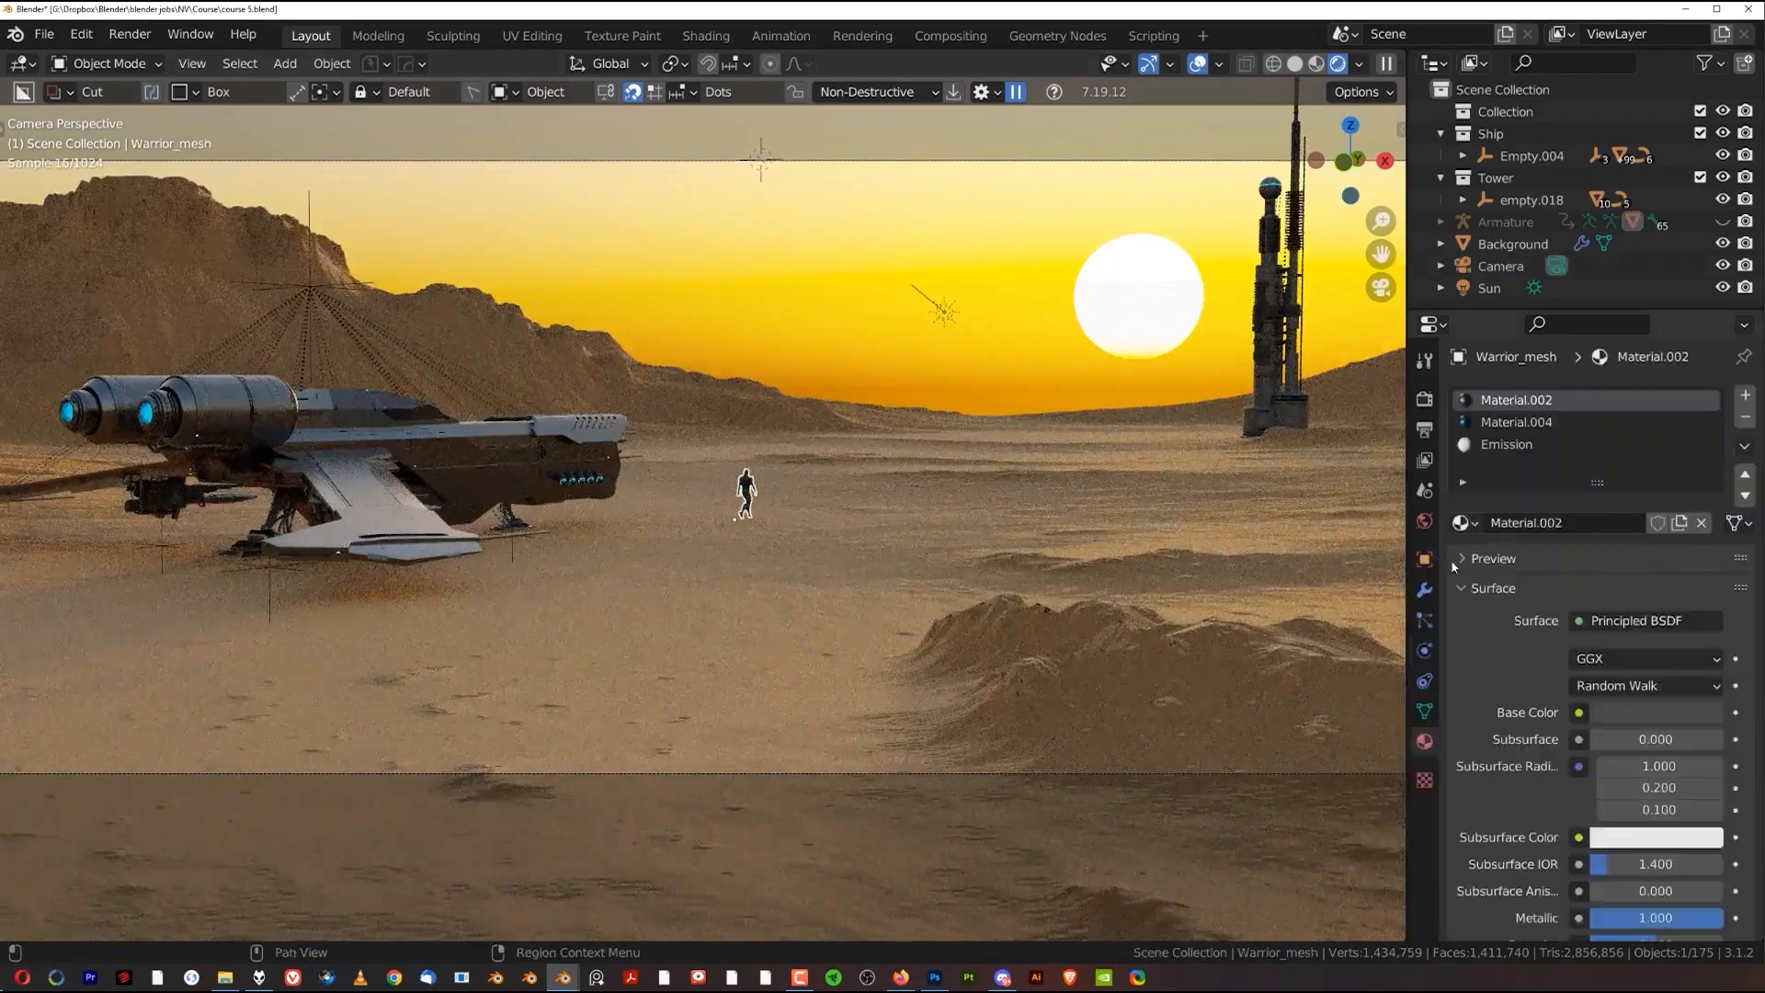
left_click(1667, 711)
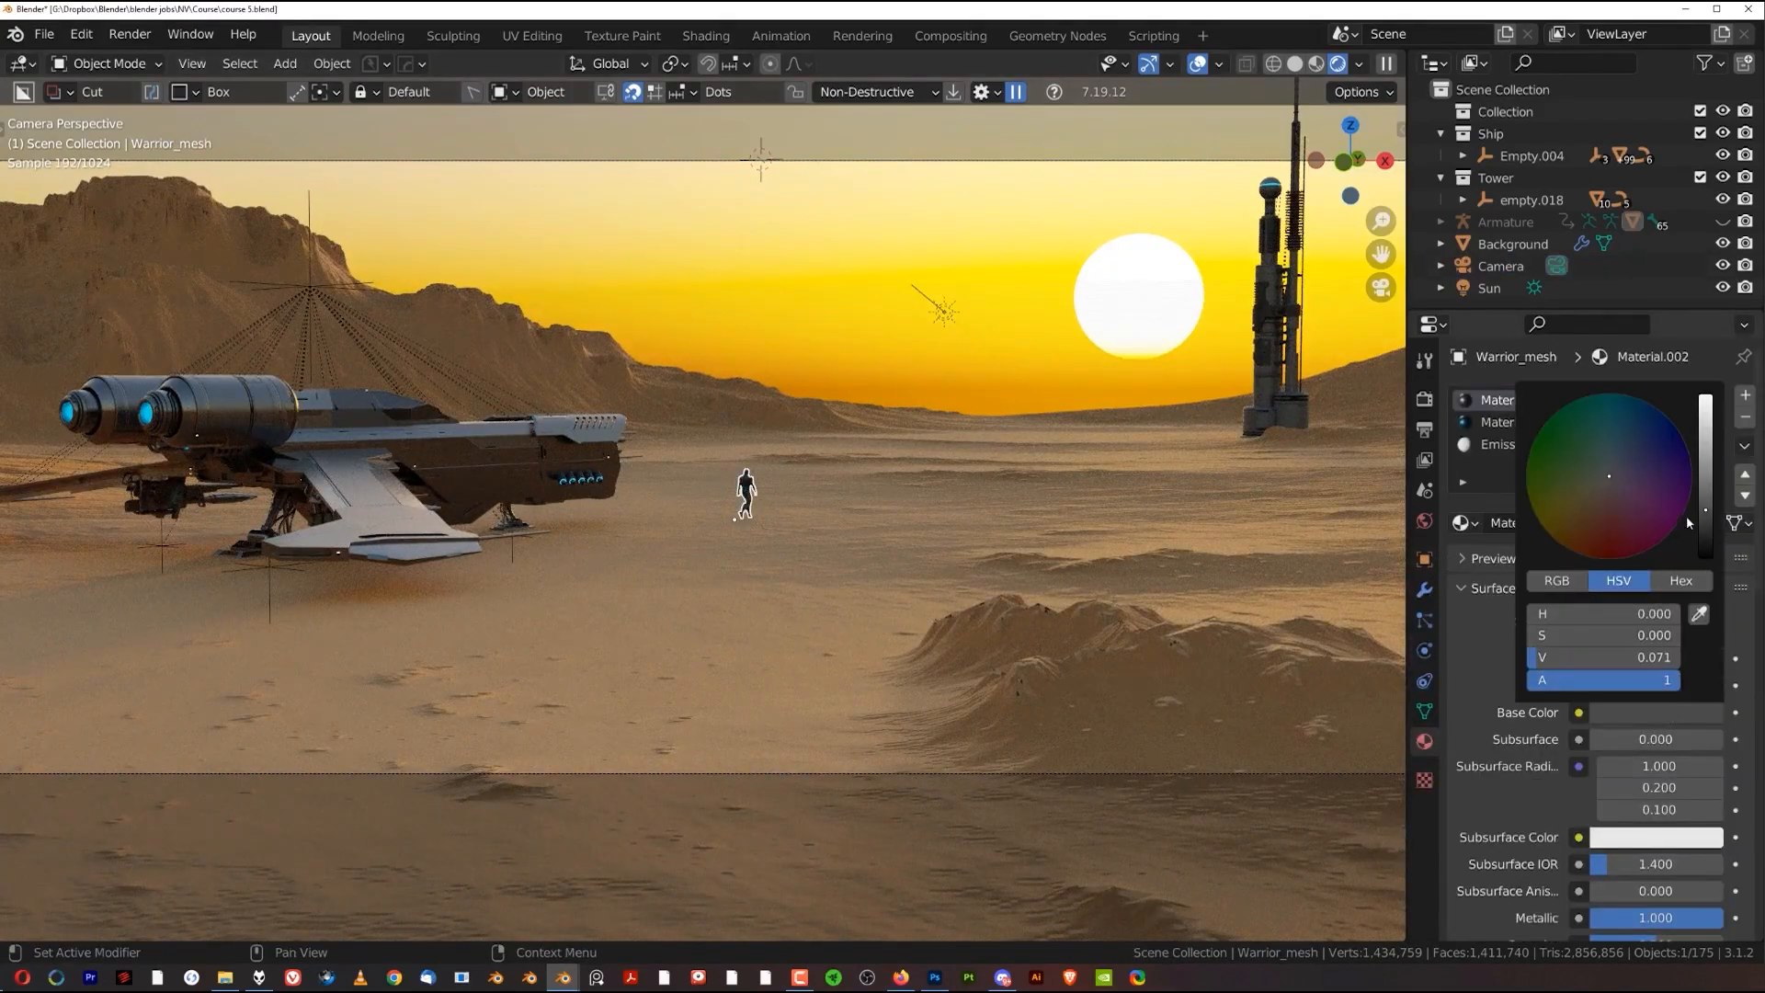
left_click_drag(1705, 517, 1696, 501)
scroll(833, 576, "up", 4)
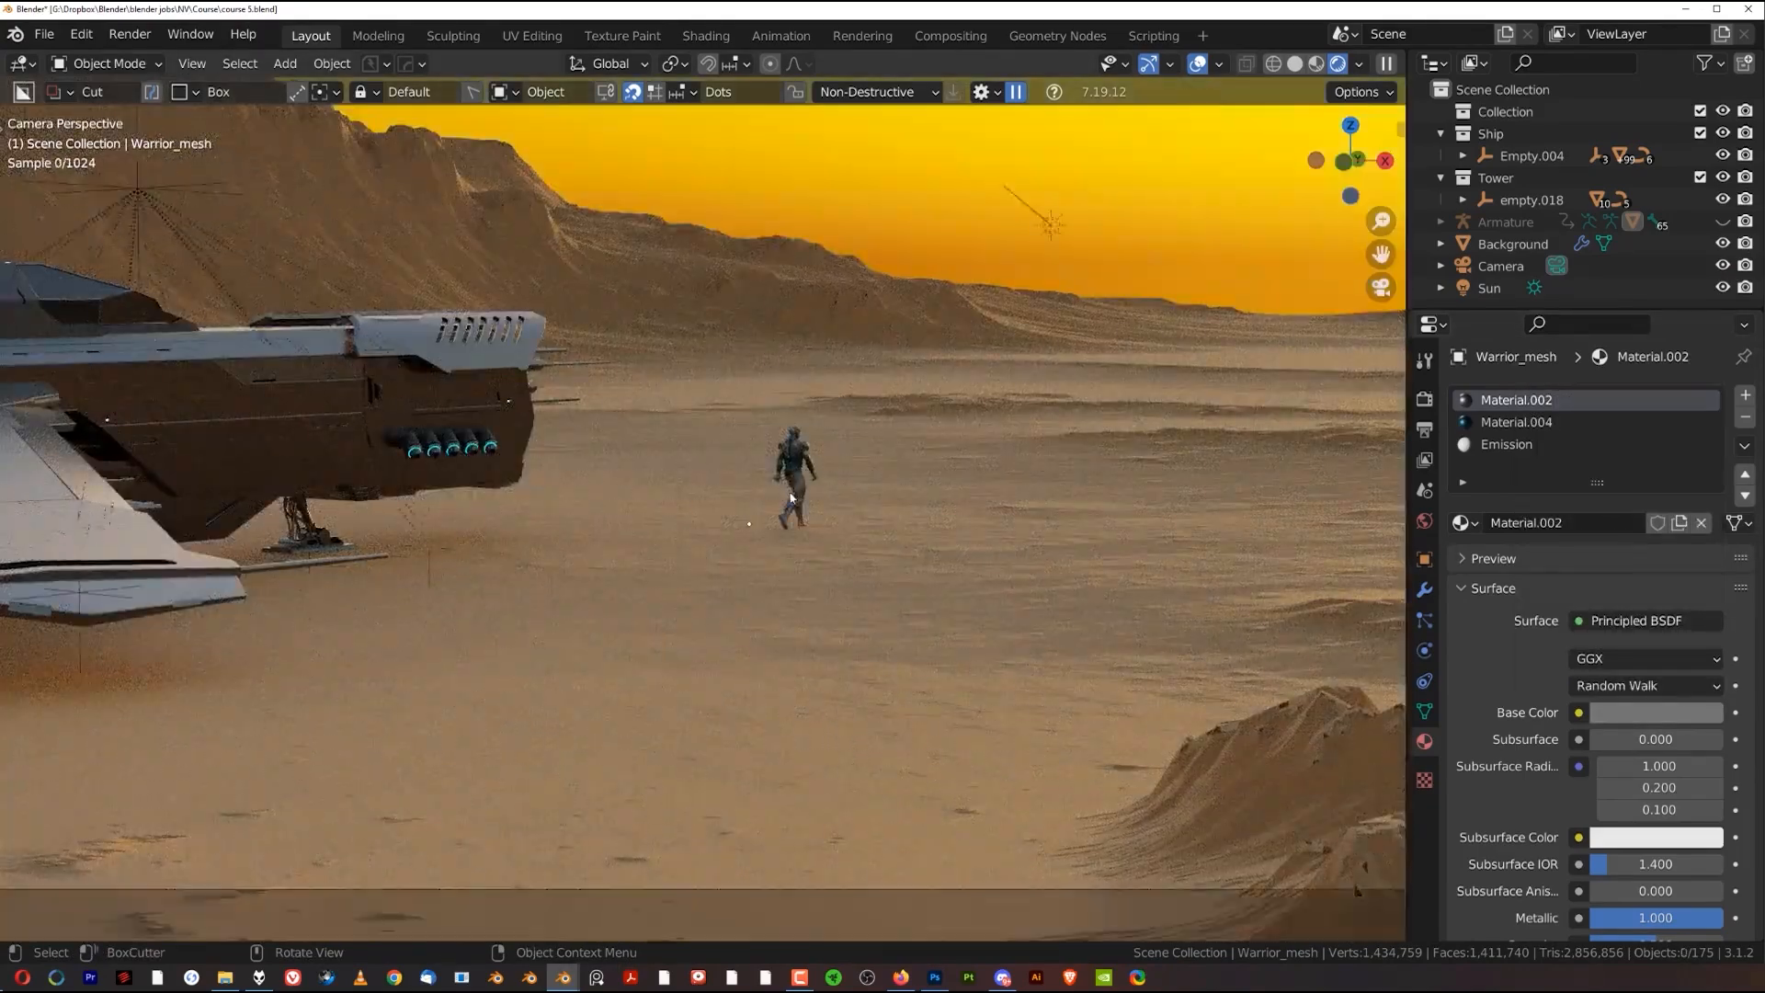
scroll(1062, 494, "down", 4)
Raise the base color value of Material.BB Trim 8 on the row of glowing side cylinders to 0.199
scroll(913, 483, "up", 2)
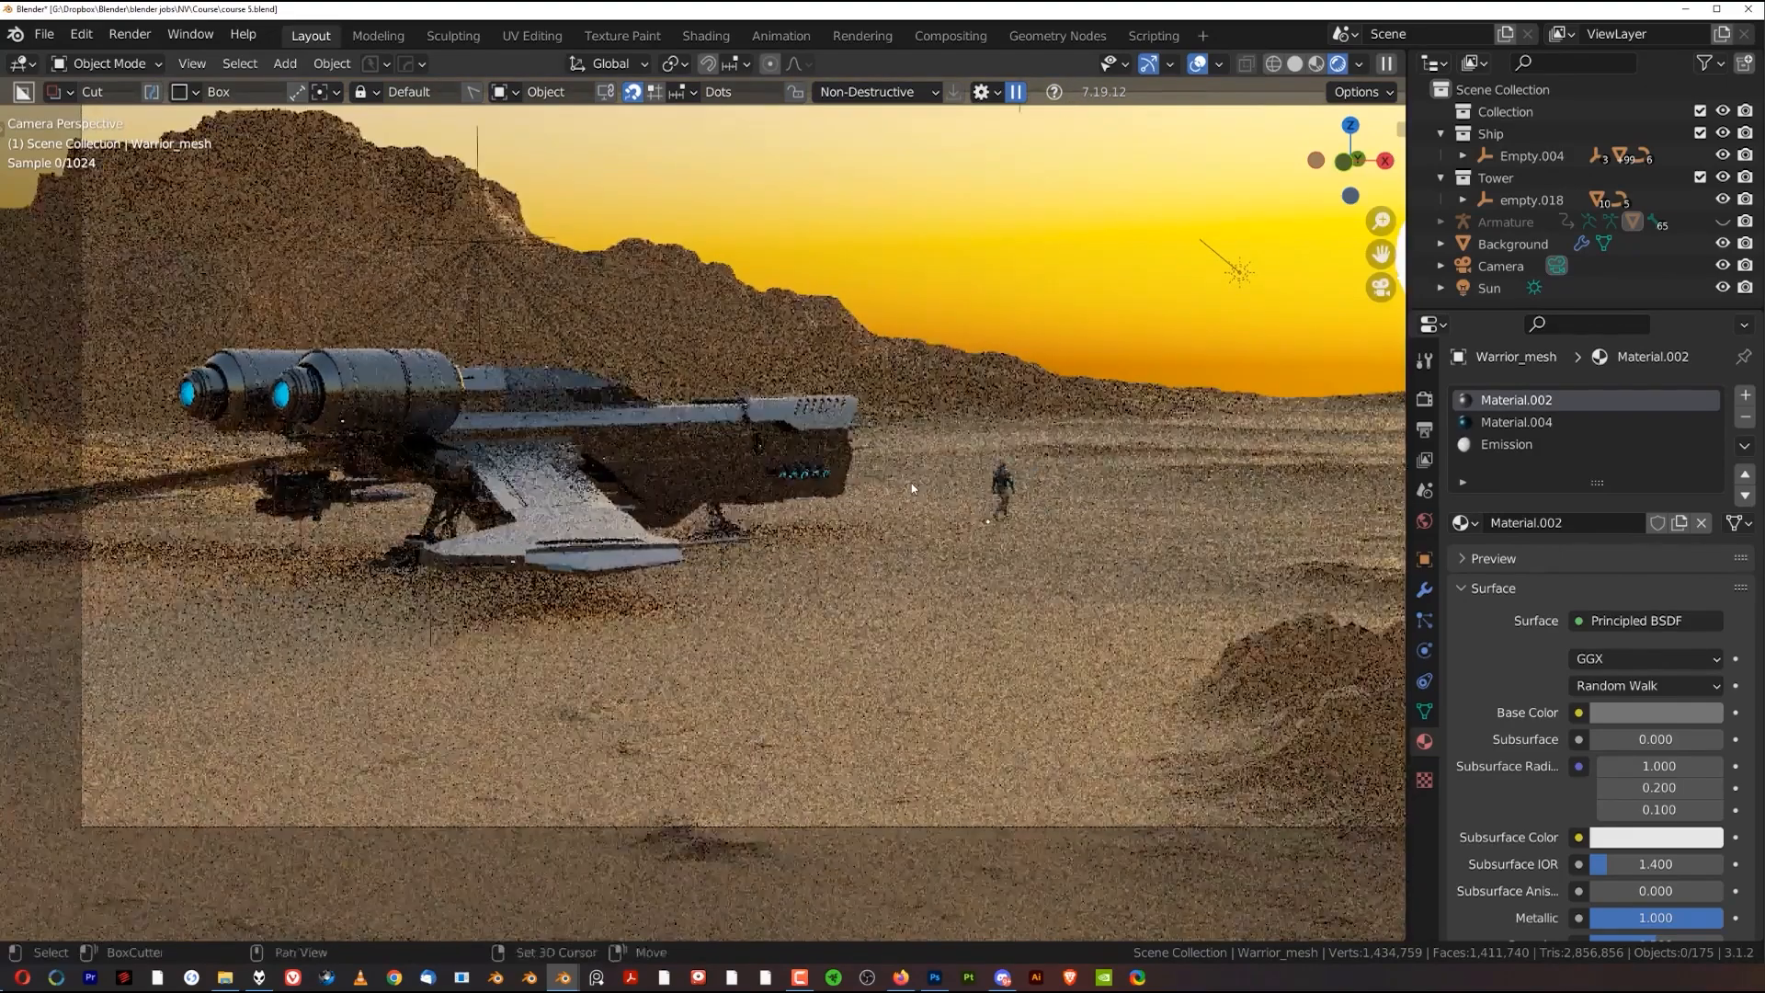
left_click(803, 467)
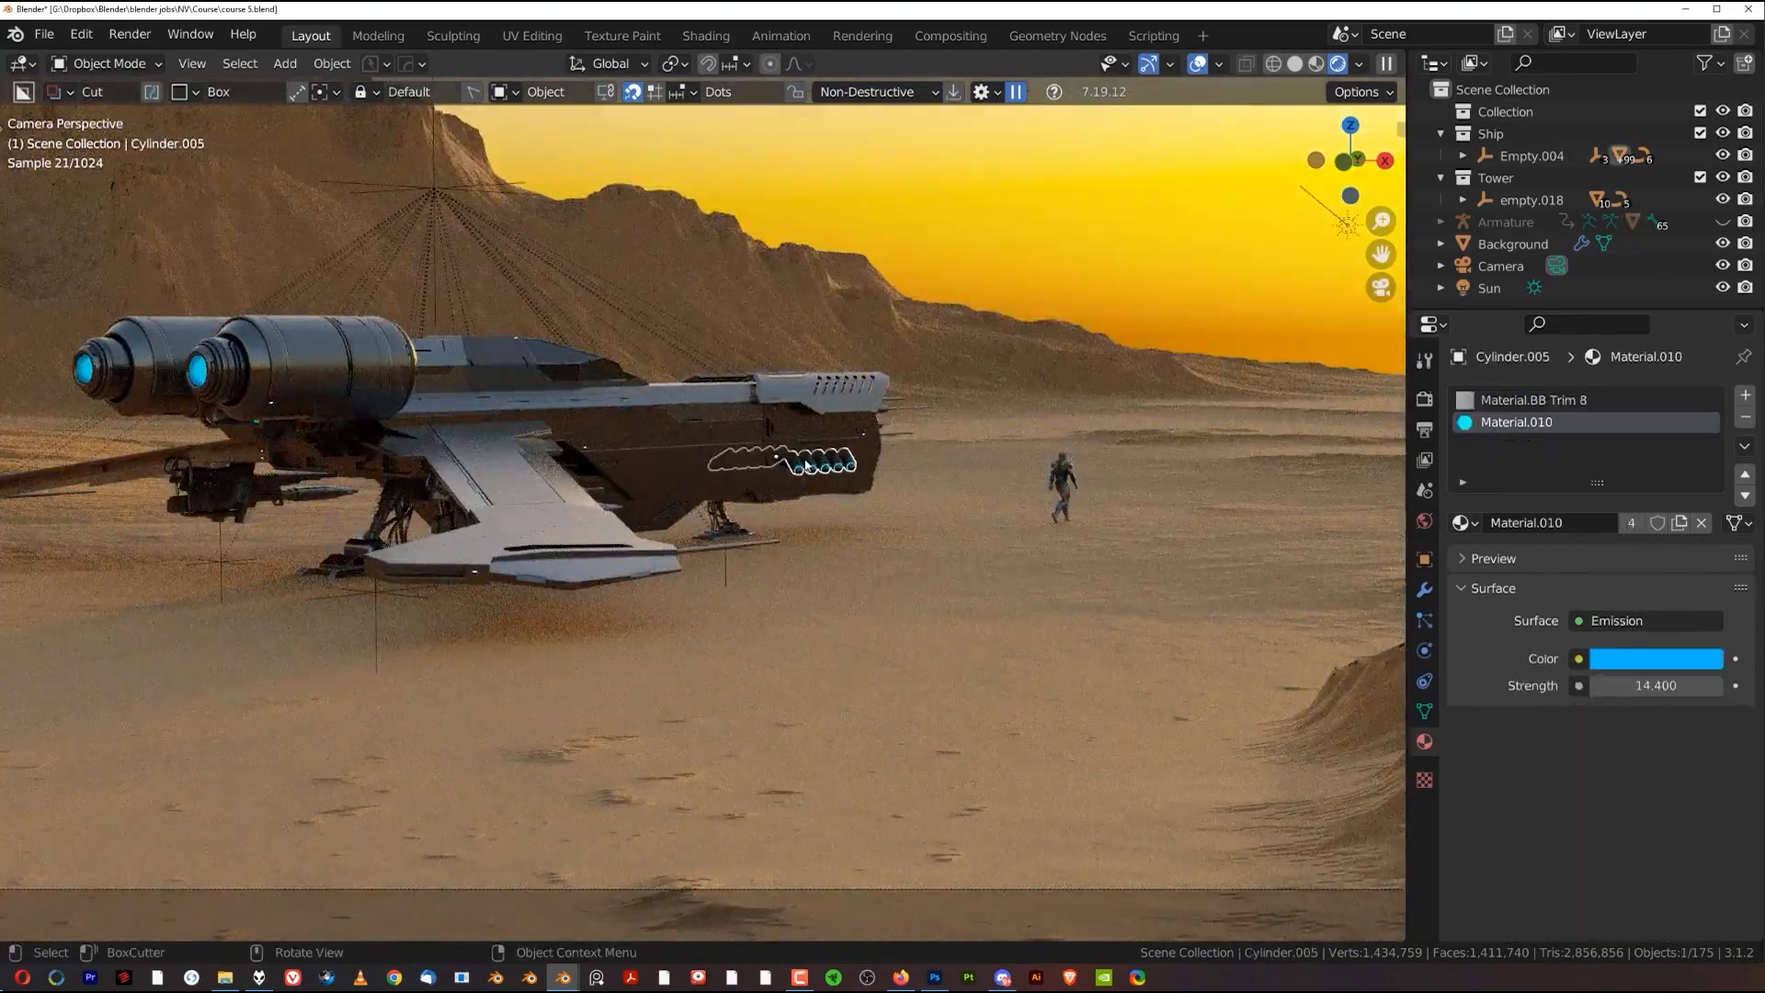
left_click(1569, 401)
left_click(1660, 660)
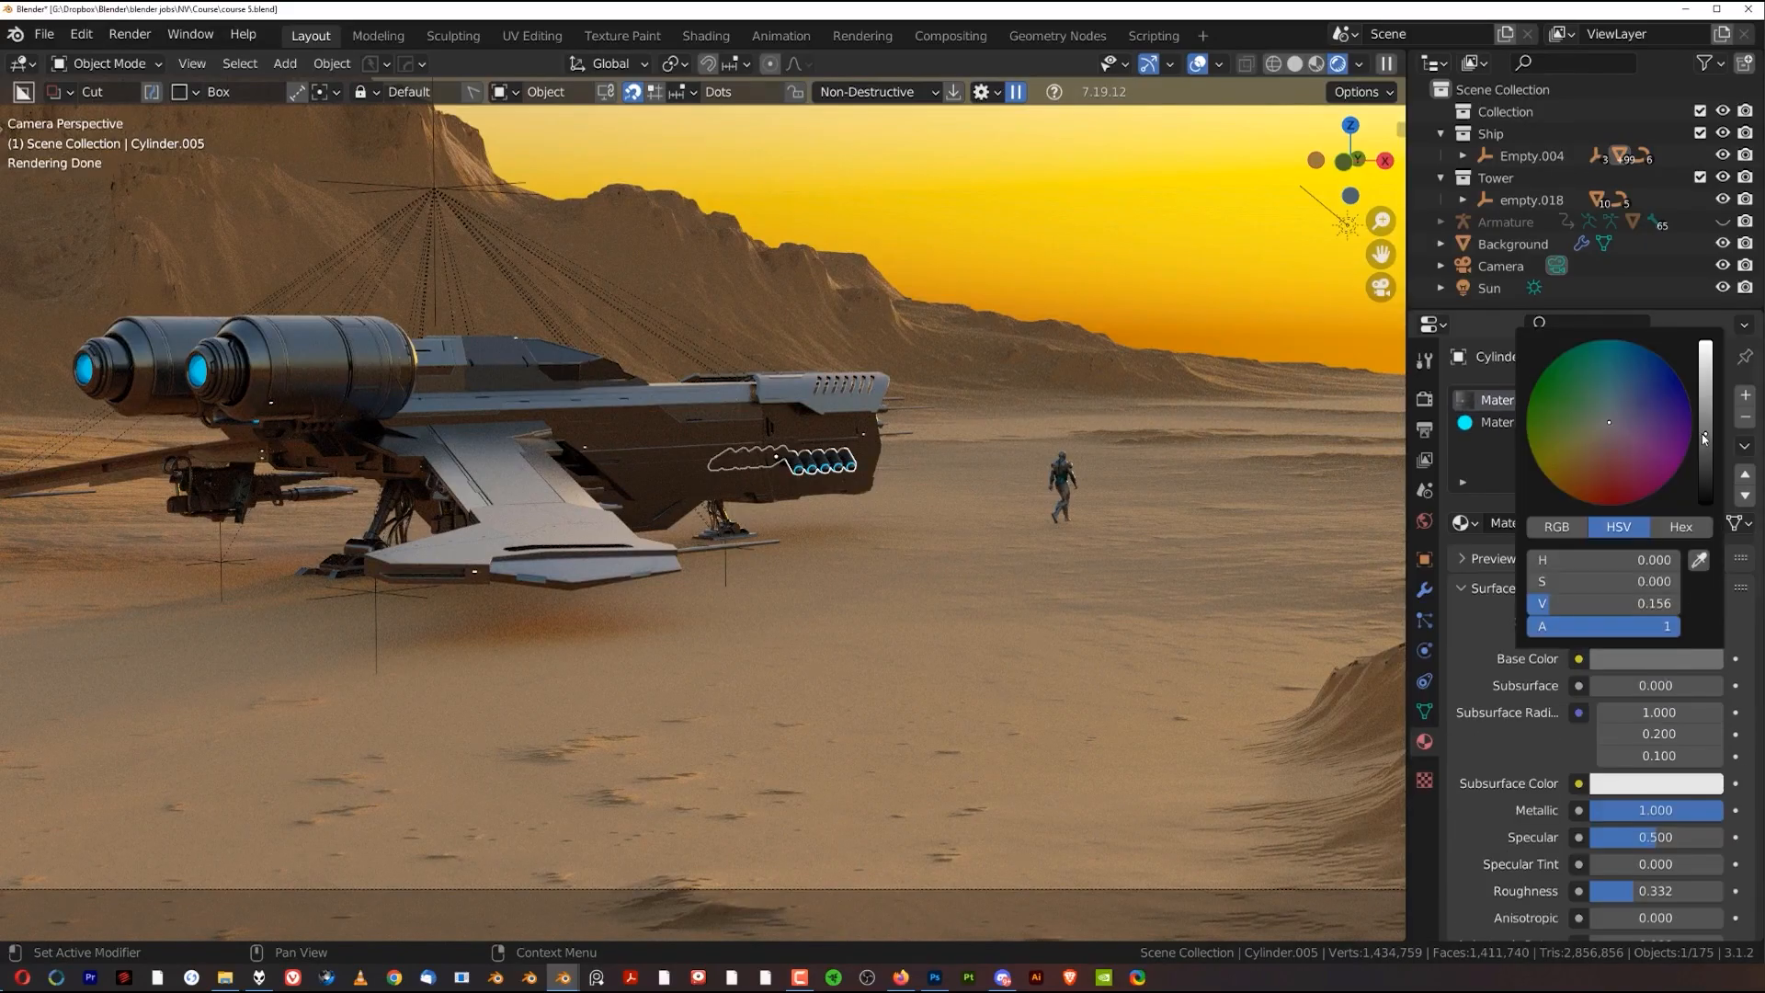
left_click_drag(1704, 438, 1704, 428)
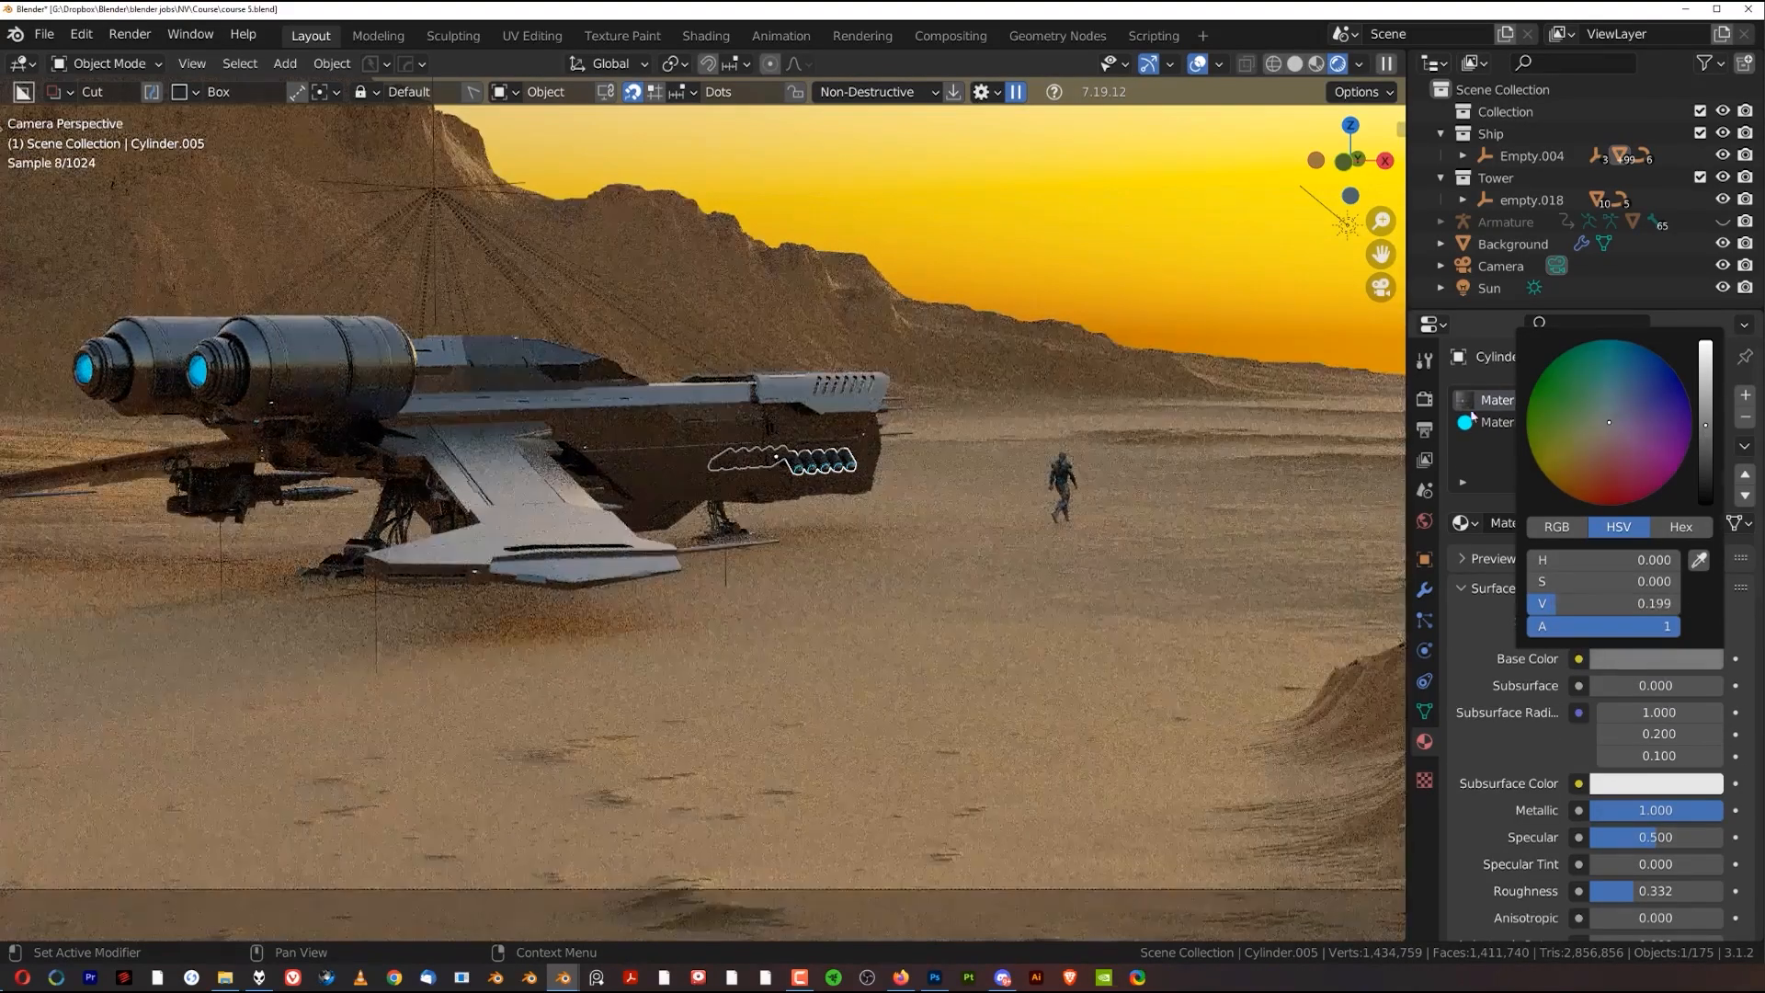
Set the emission strength of the blue glow Material.010 to 20 and check it on the engines
left_click(1499, 422)
mouse_move(1656, 685)
left_mouse_down()
mouse_move(1715, 685)
mouse_move(1671, 685)
left_mouse_up()
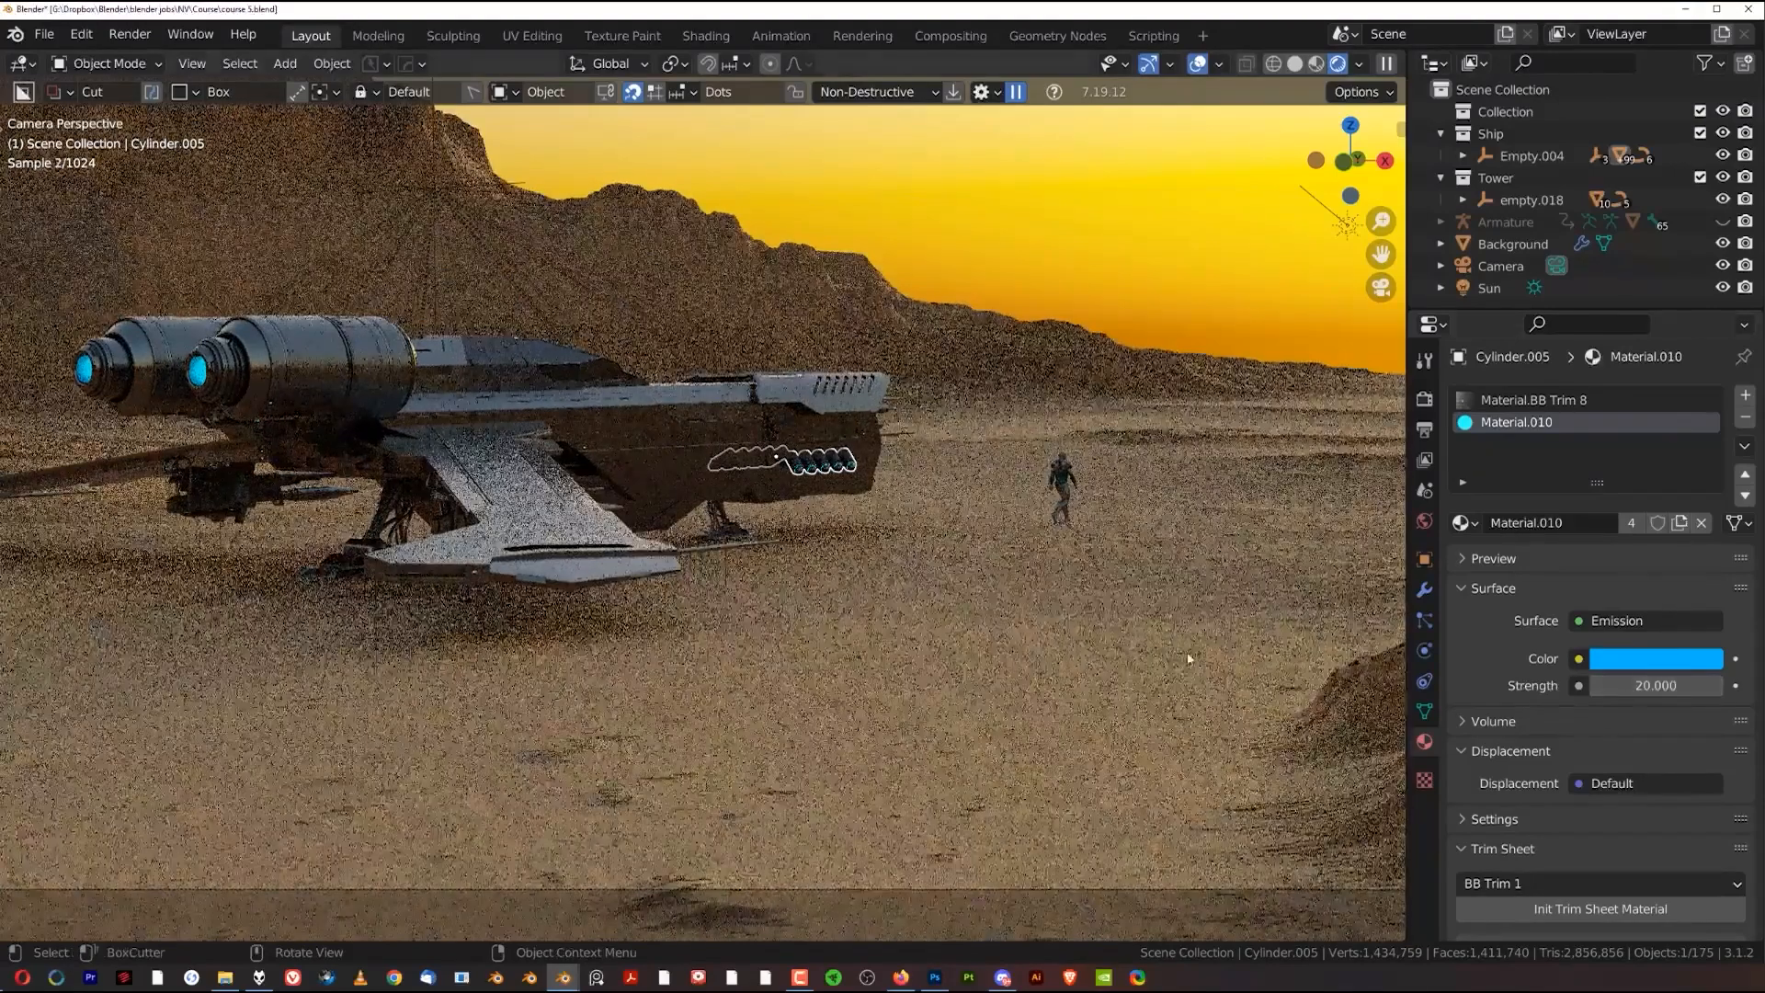
left_click(644, 478)
left_click(184, 377)
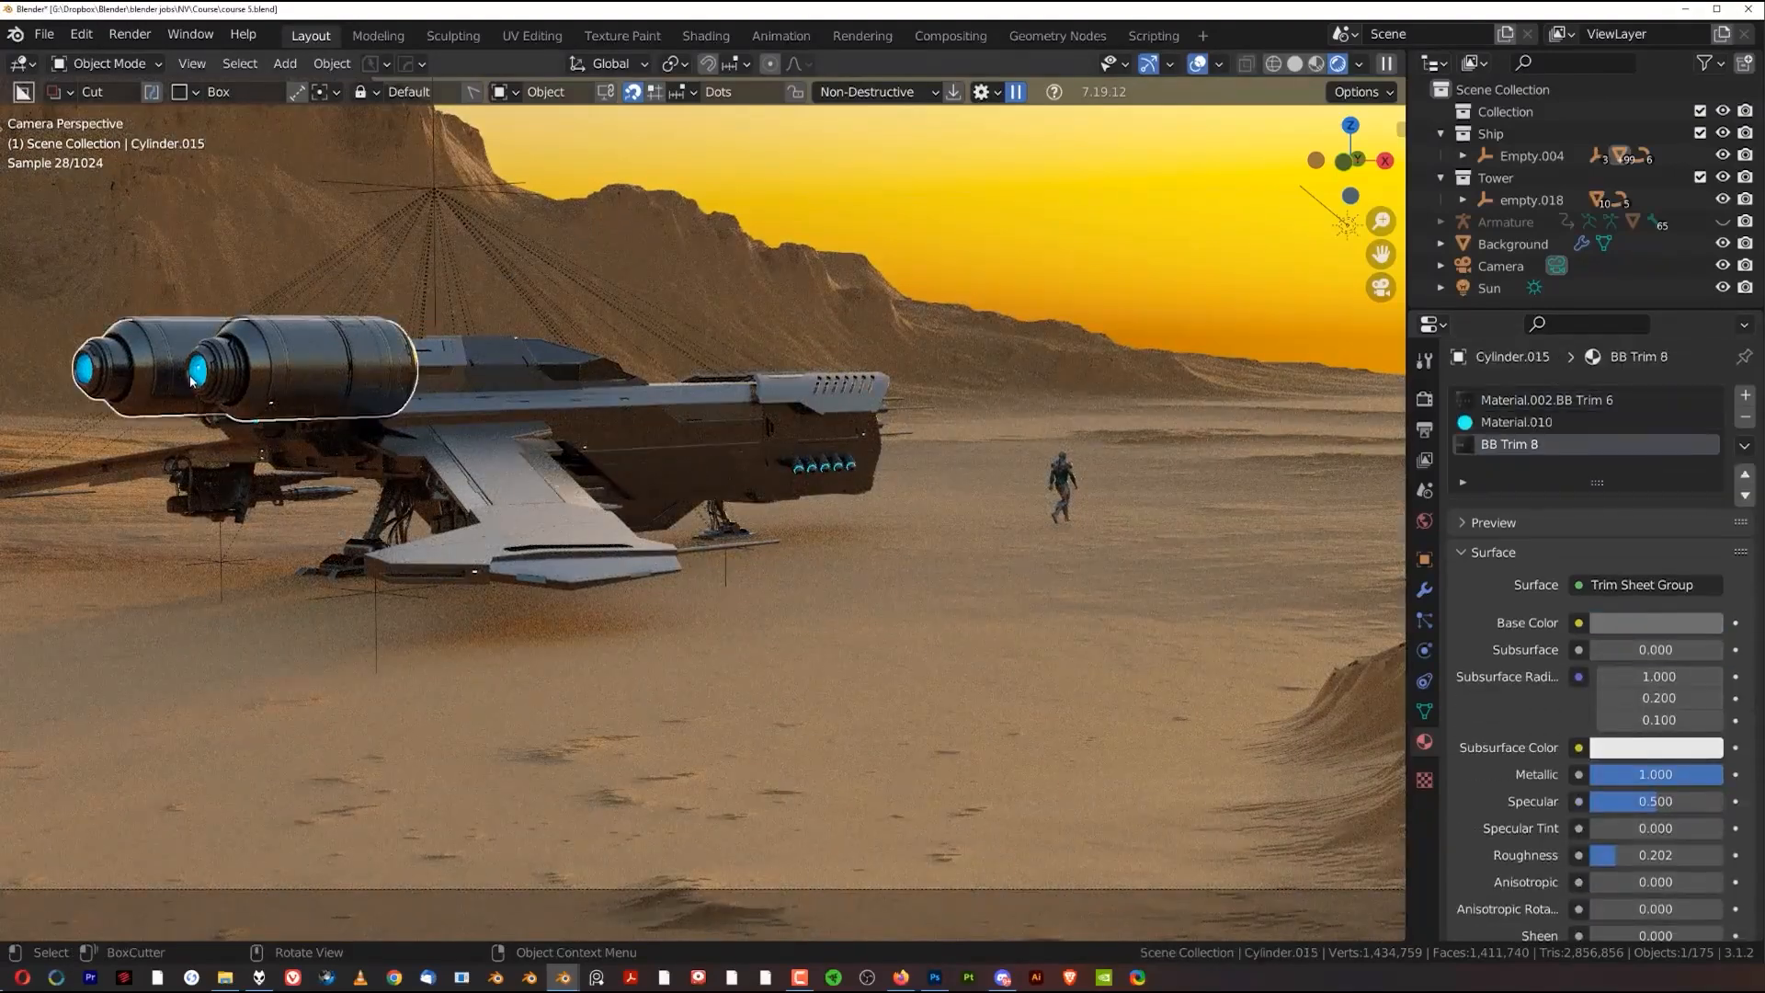
left_click(1517, 422)
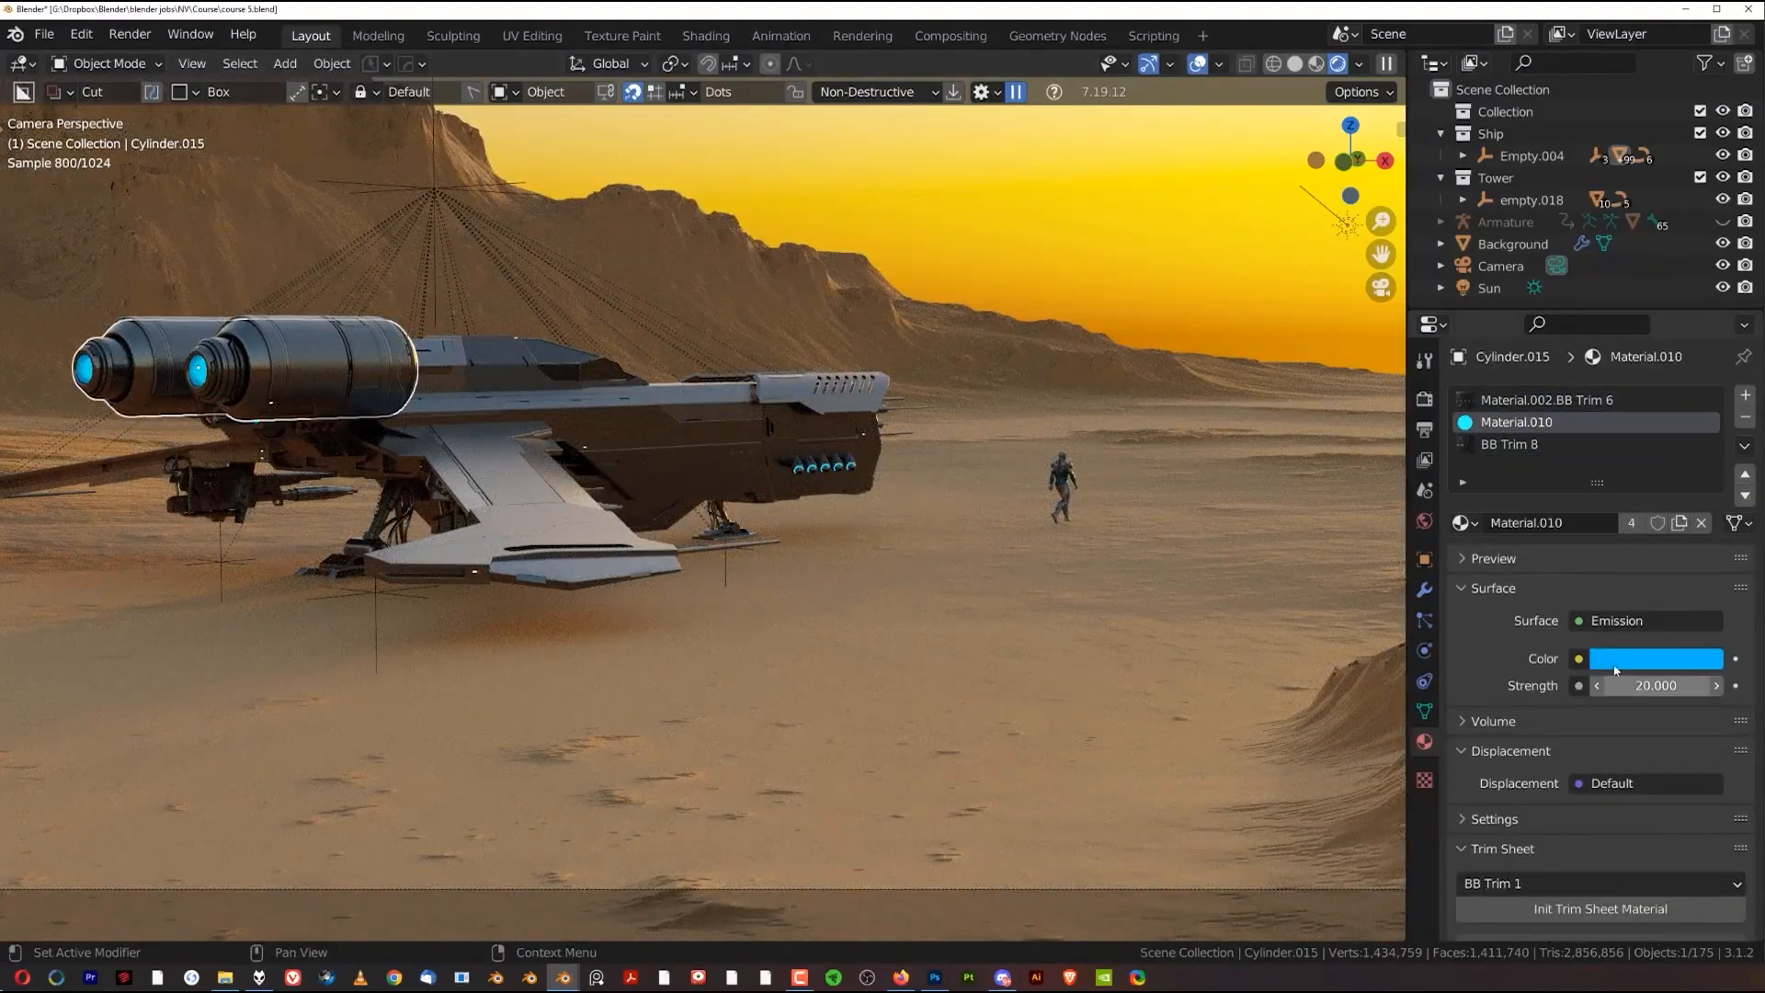
key("alt+a")
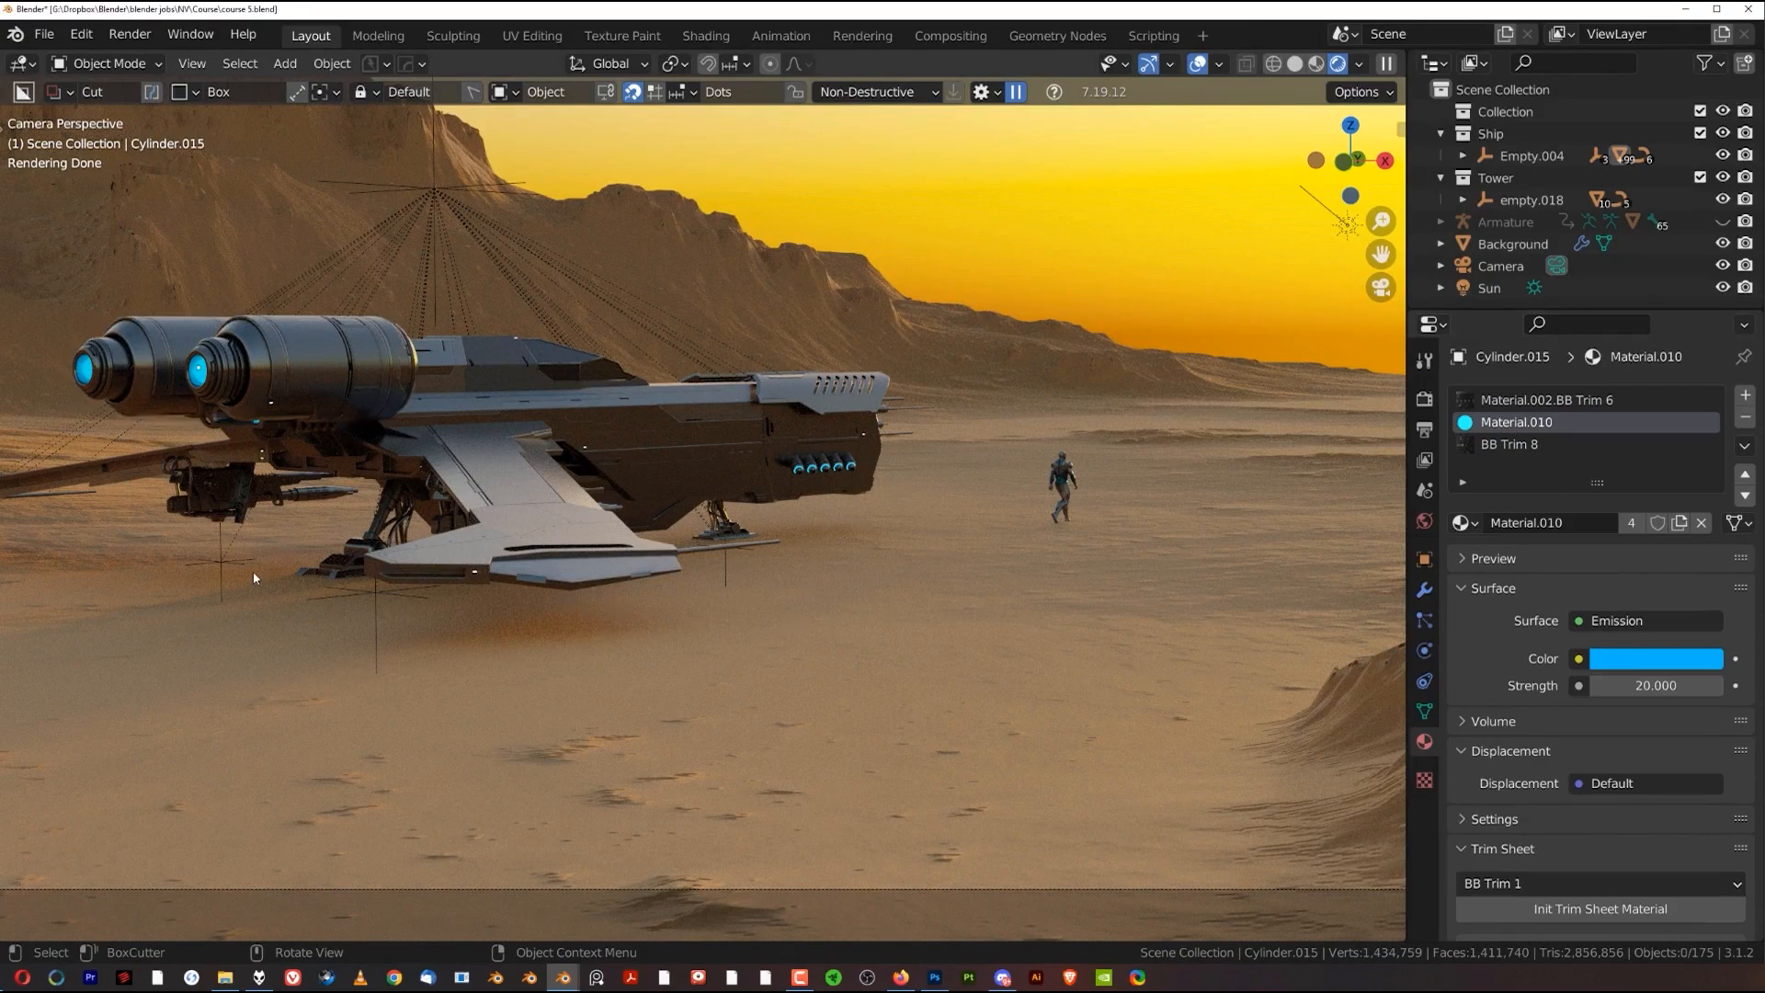
Inspect which materials the parts of the cannon under the ship use
middle_click_drag(300, 507, 557, 497, "shift")
left_click(461, 494)
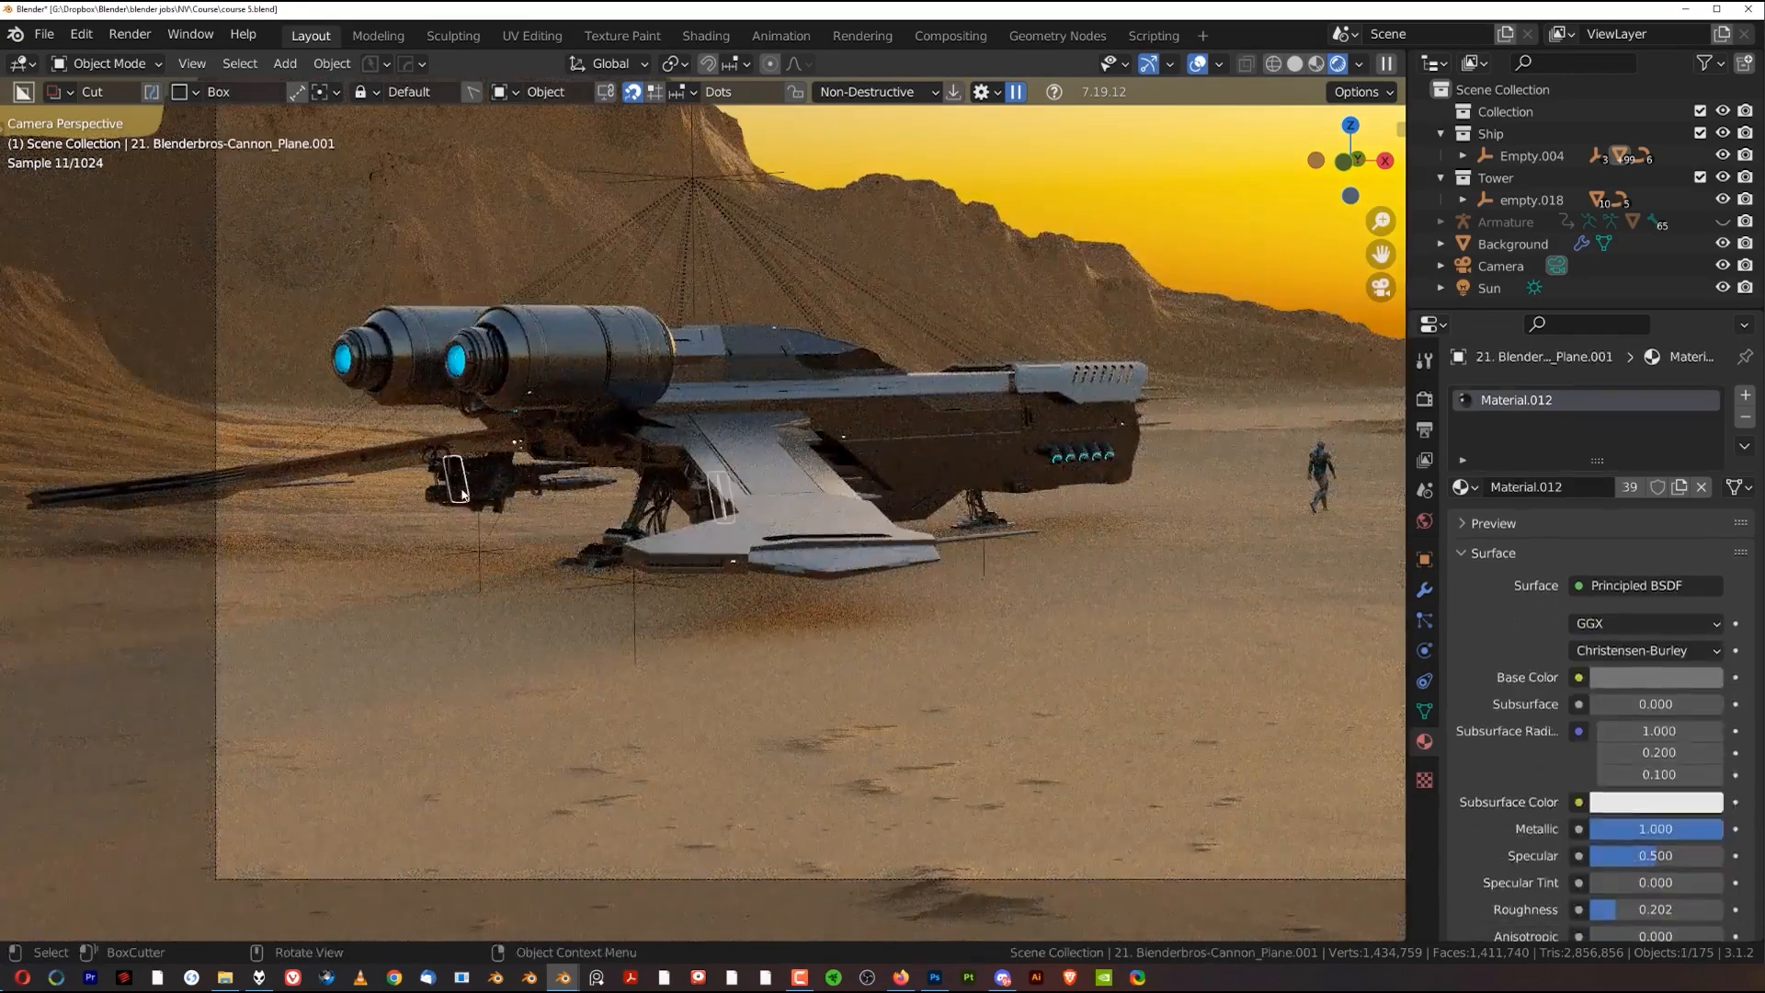
left_click(468, 493)
left_click(471, 472)
left_click(553, 470)
left_click(567, 484)
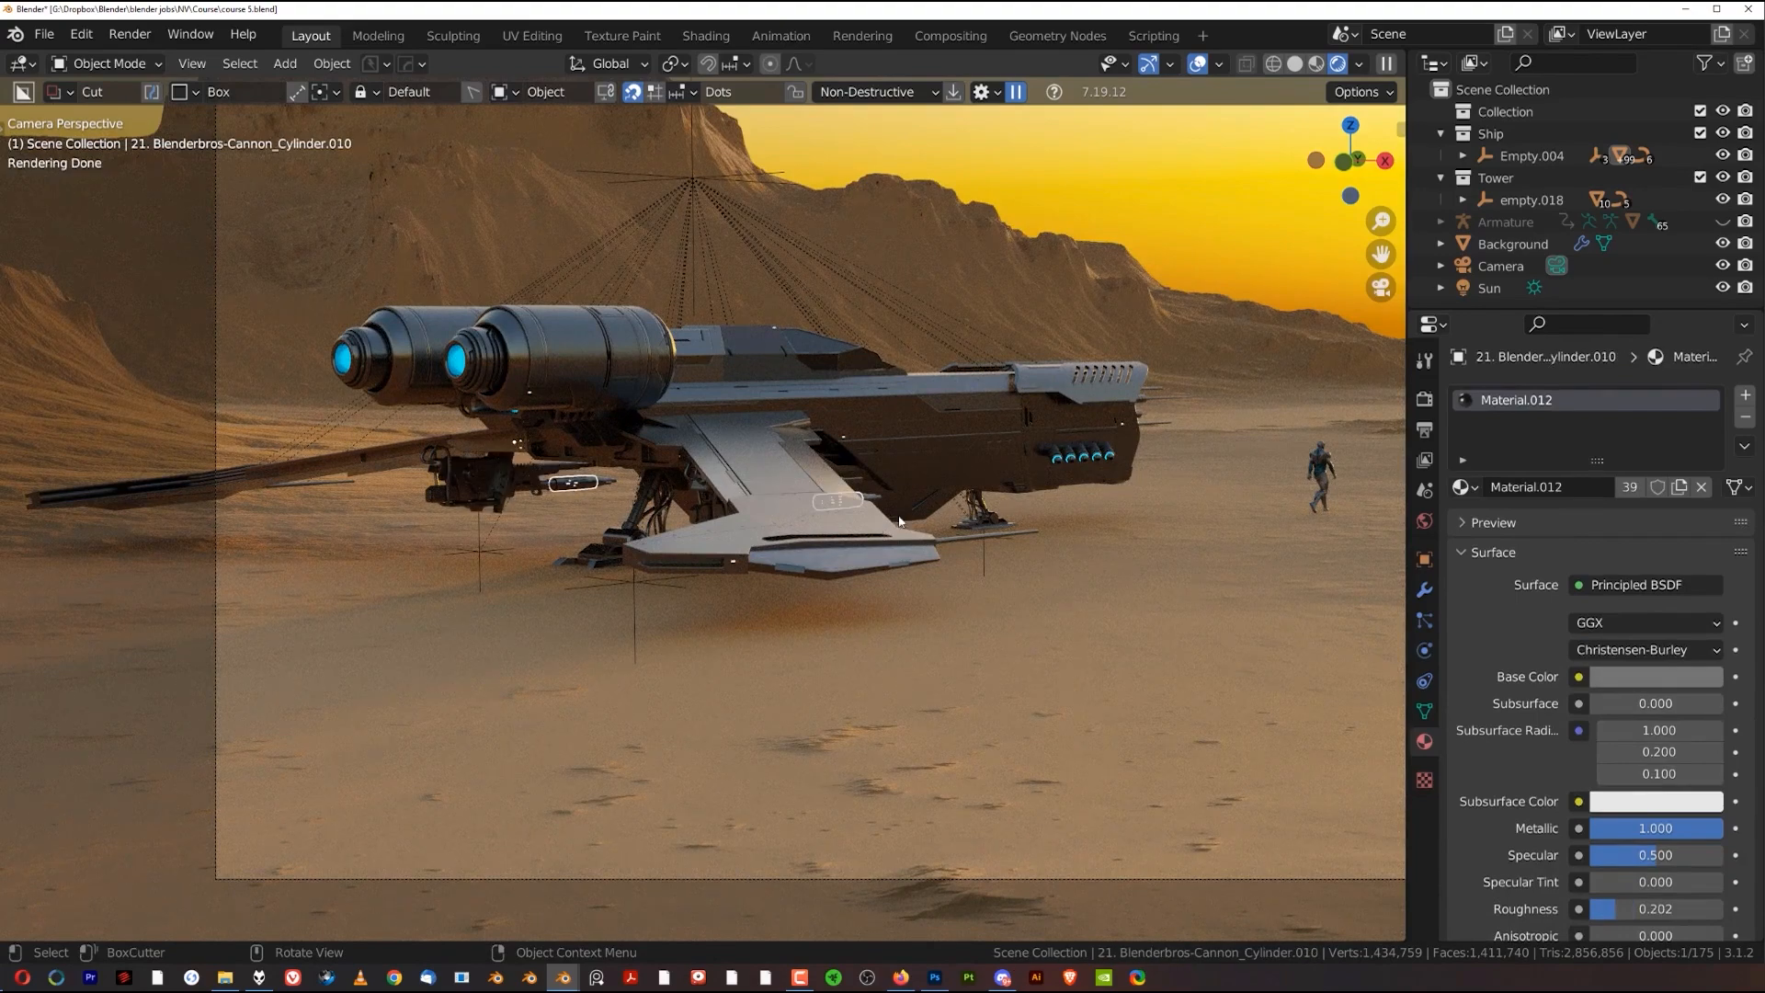
left_click(929, 497)
Adjust the base color of Material.008 on the cockpit canopy
left_click(855, 368)
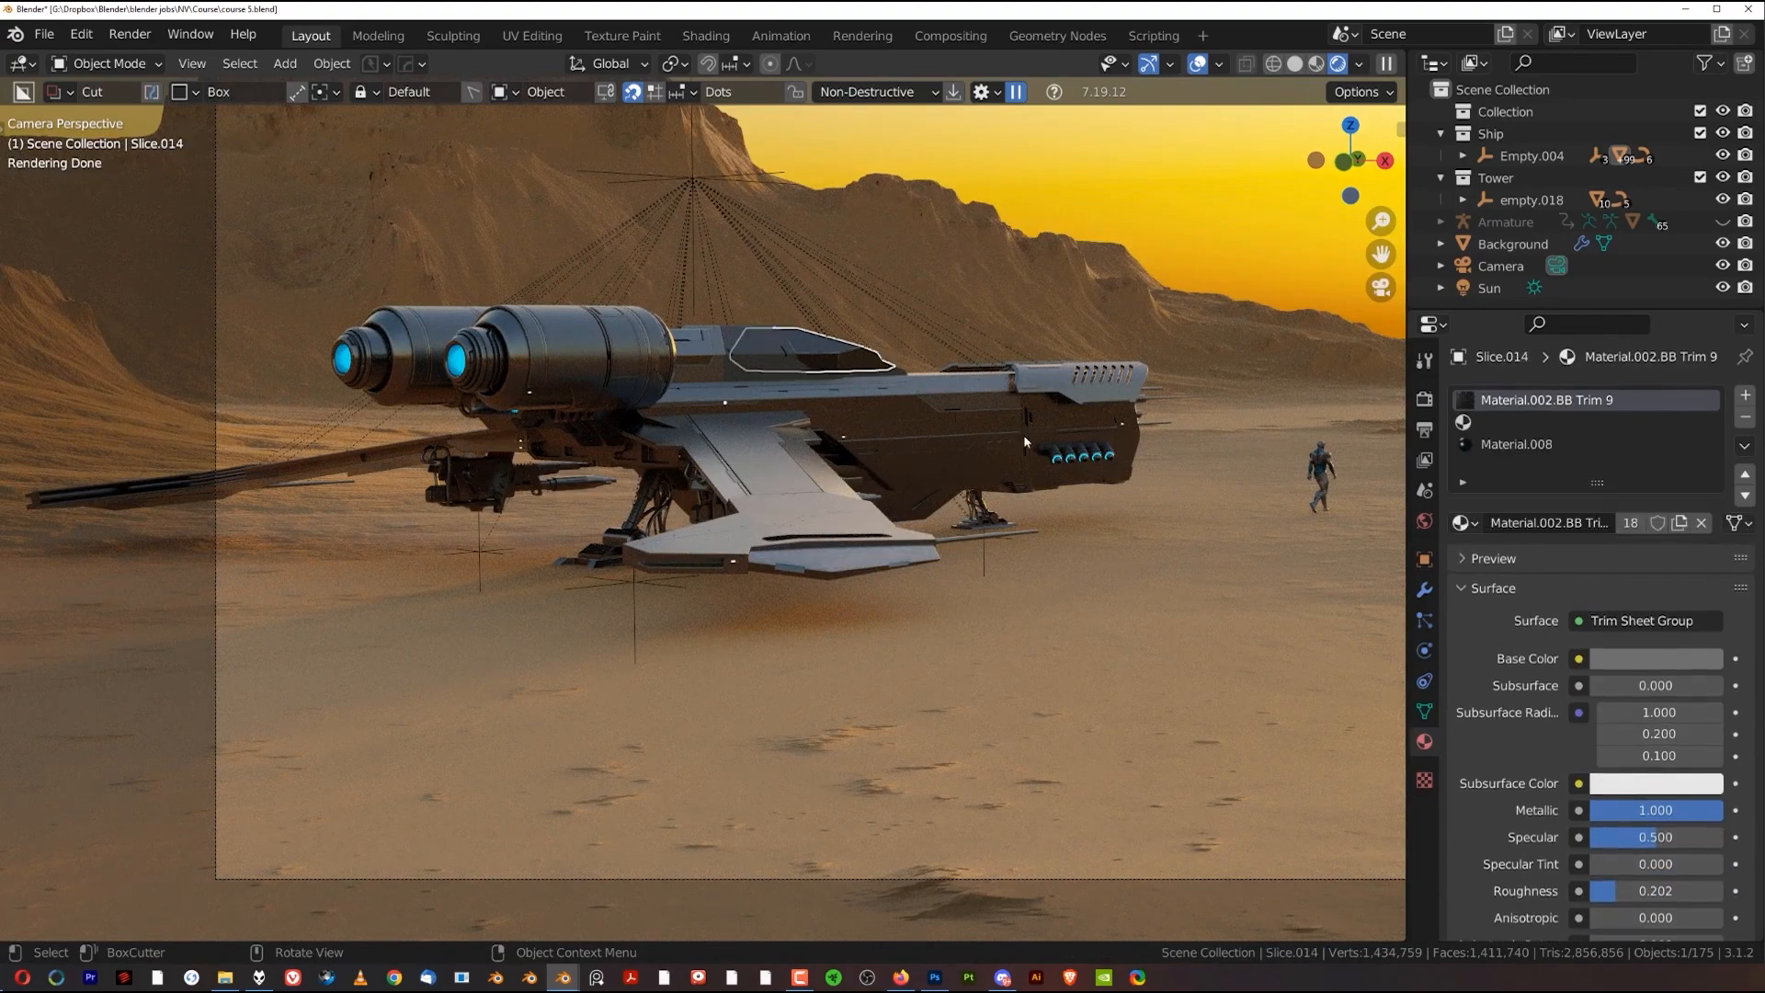
left_click(1552, 445)
left_click(1649, 711)
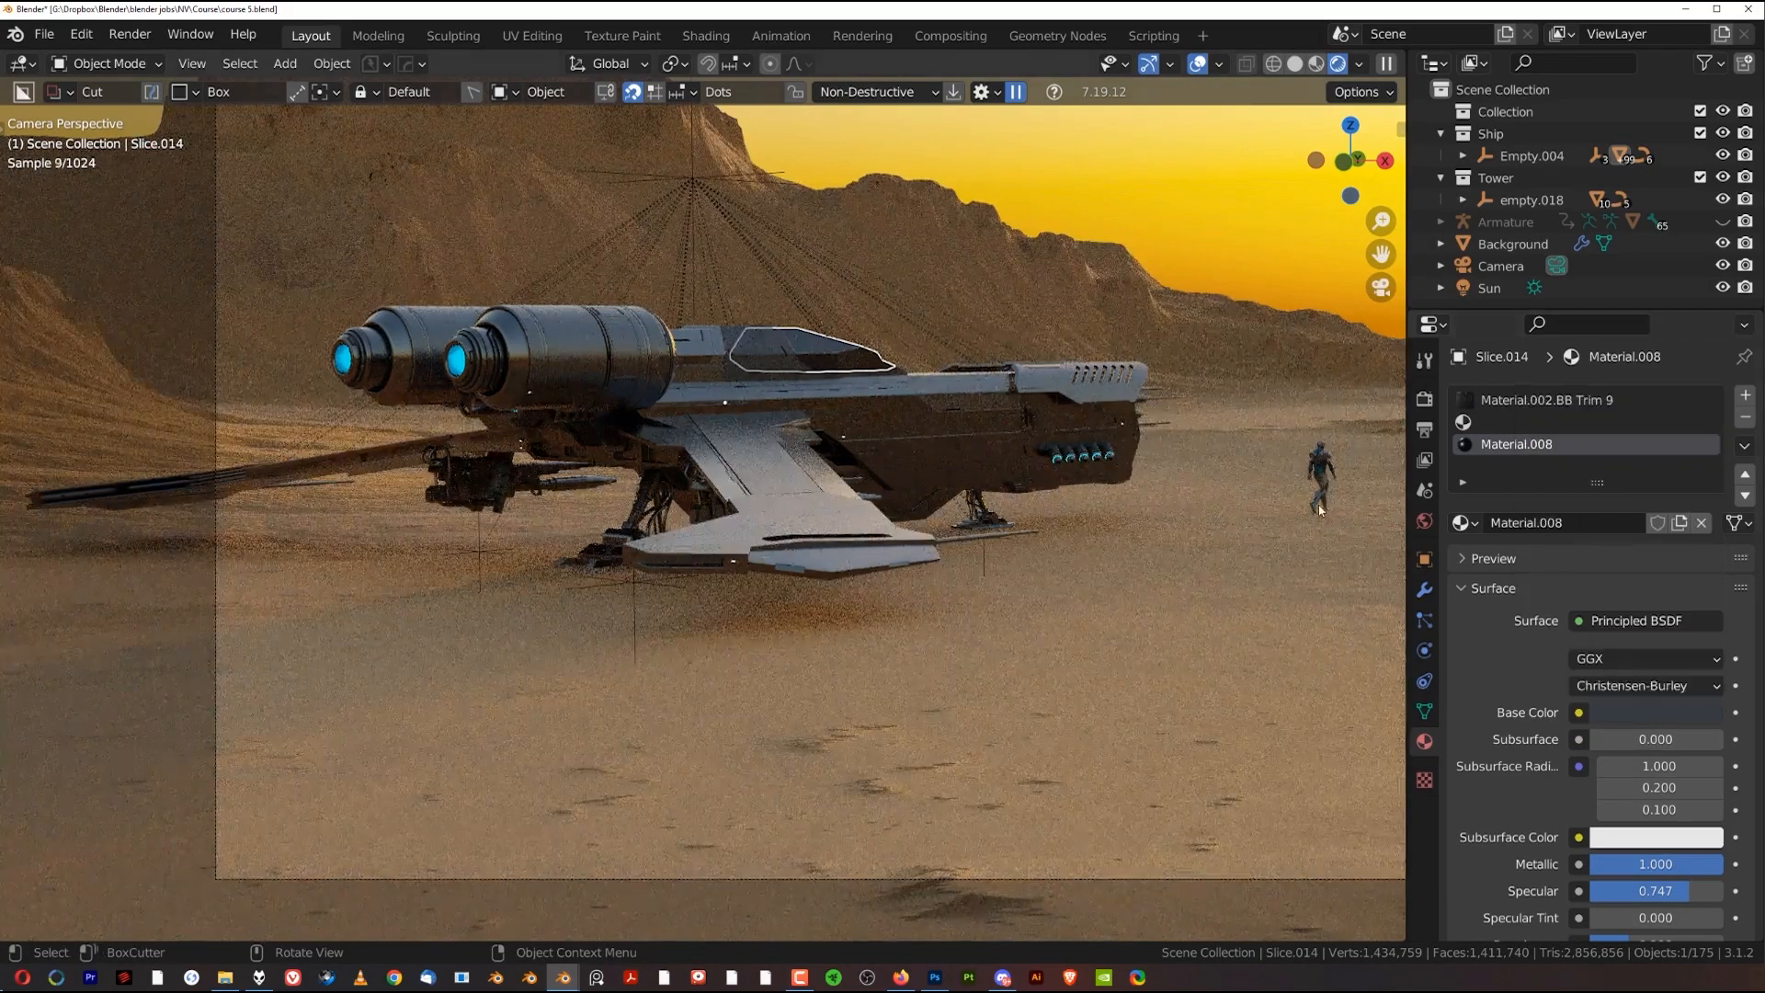
Raise the base color value of Material.034 on the distant tower's middle section to about 0.091
left_click(1320, 478)
scroll(994, 505, "down", 3)
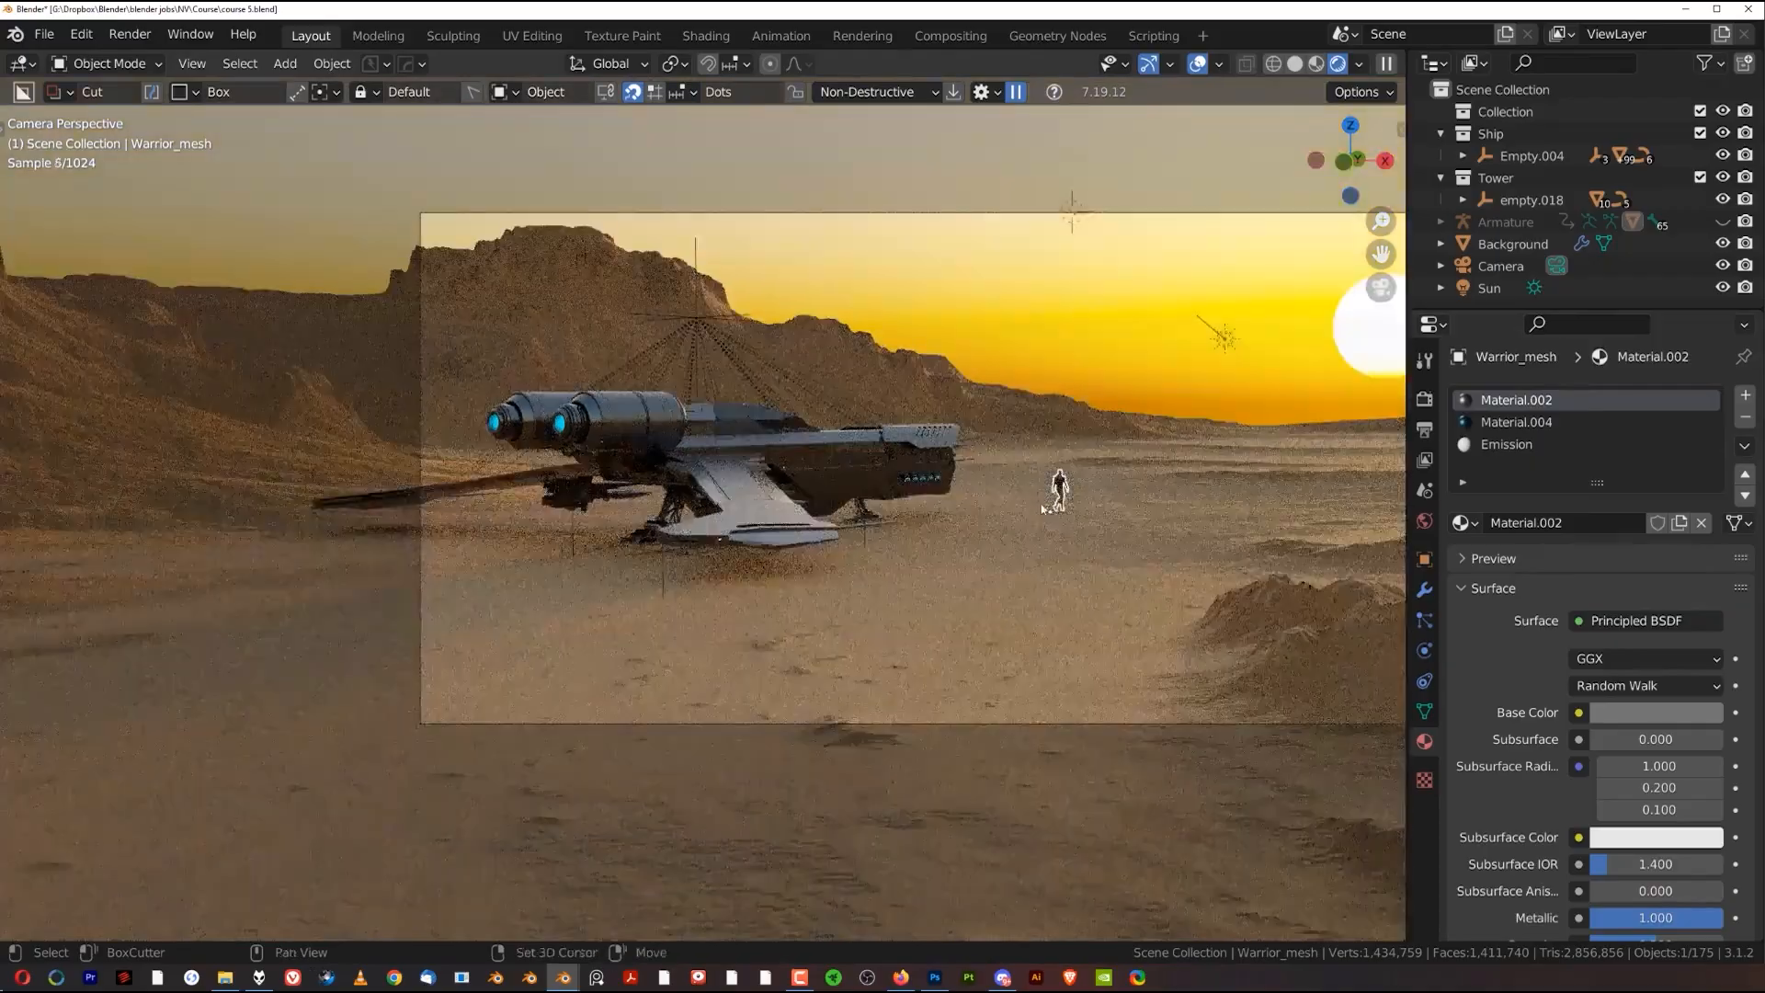
middle_click_drag(1013, 485, 647, 489, "shift")
left_click(1138, 340)
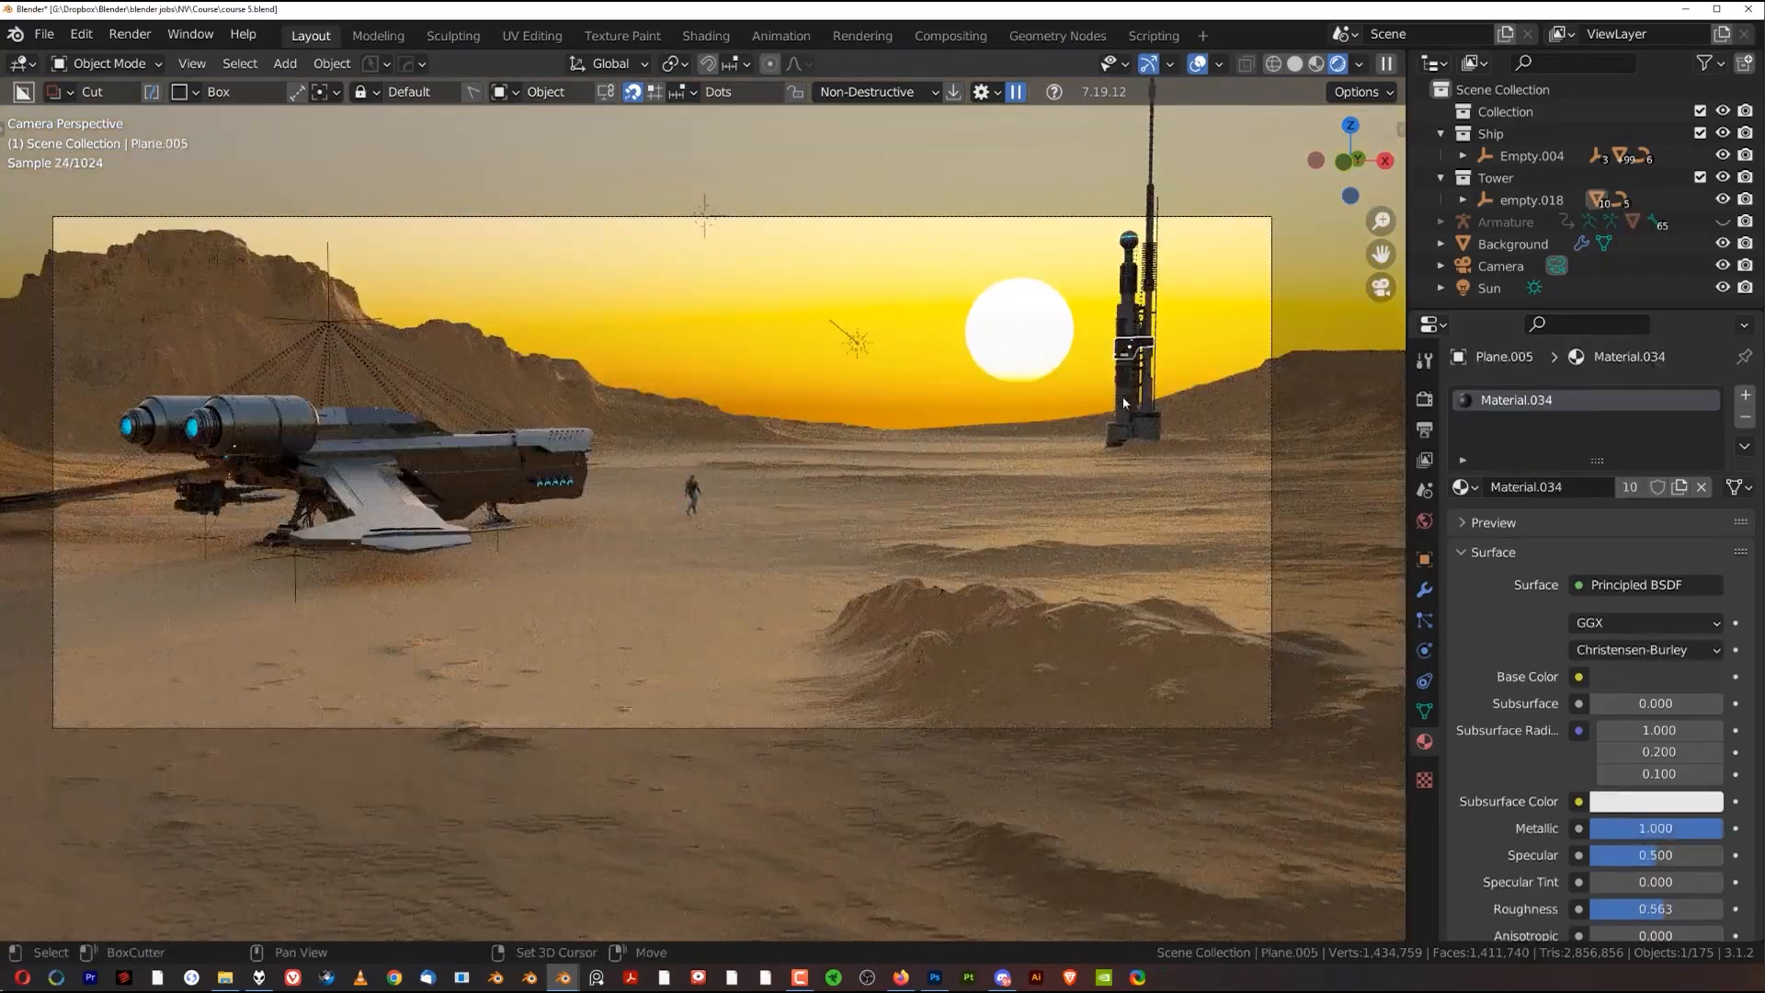
middle_click_drag(1123, 396, 852, 500, "shift")
scroll(844, 509, "up", 5)
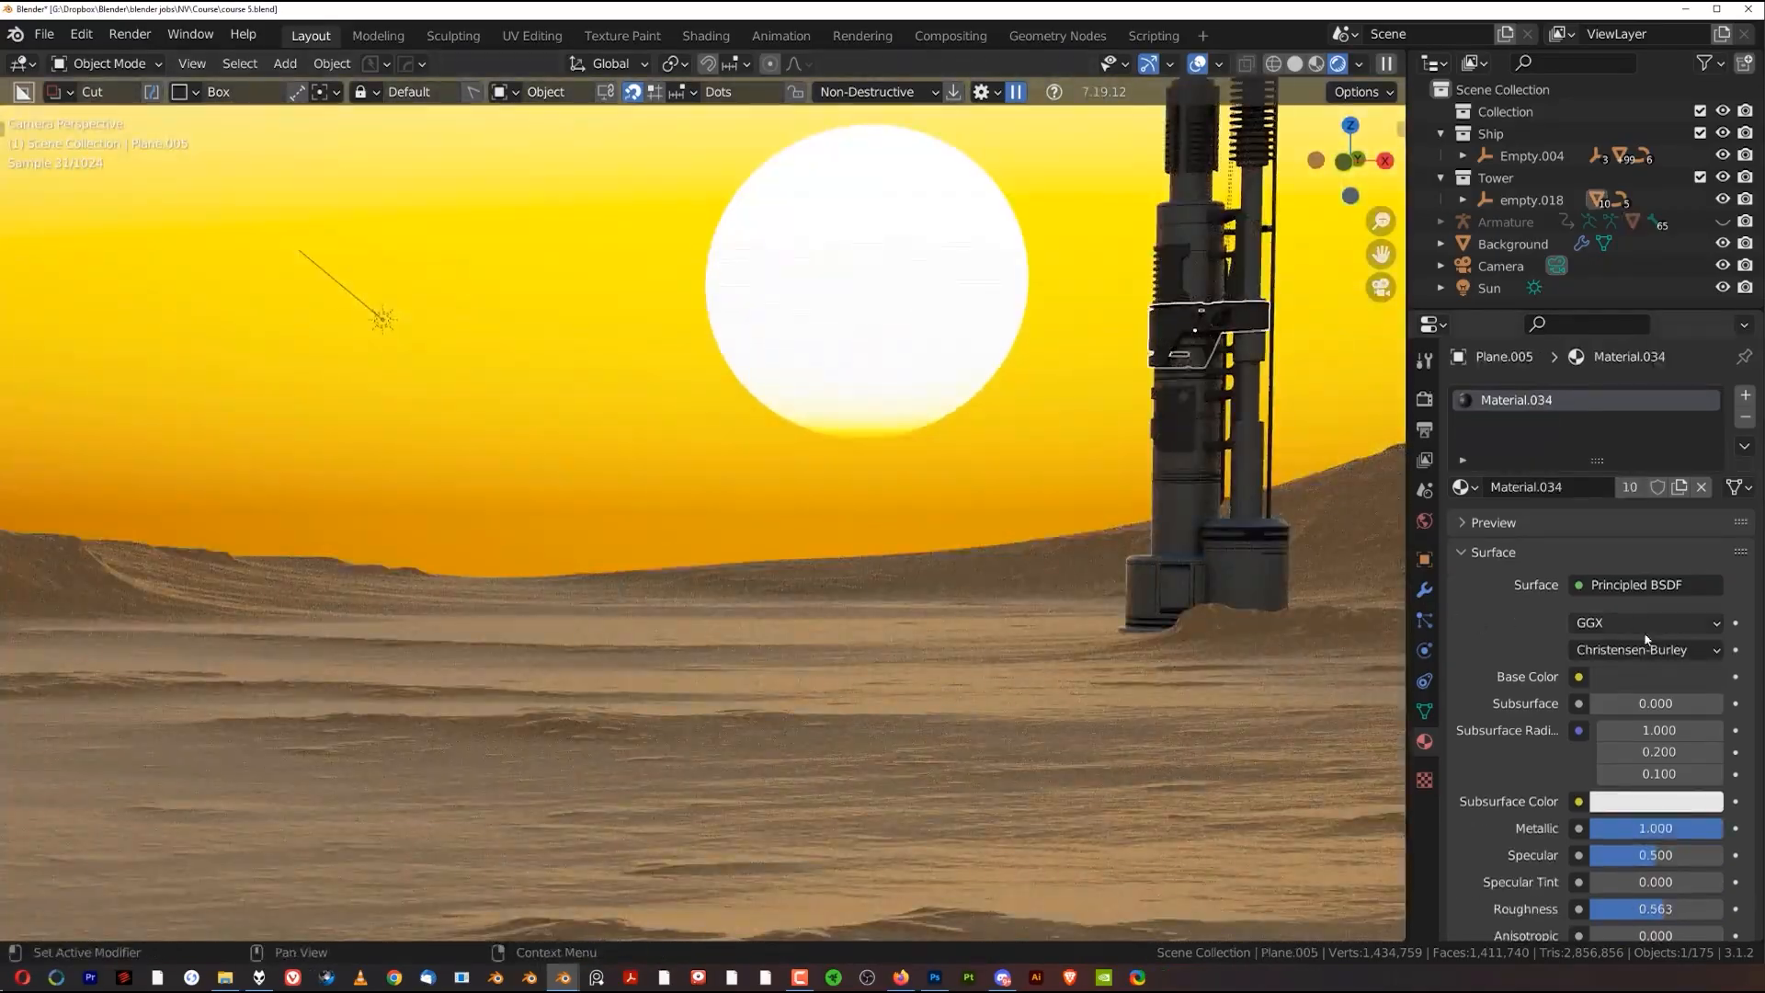
left_click(1635, 677)
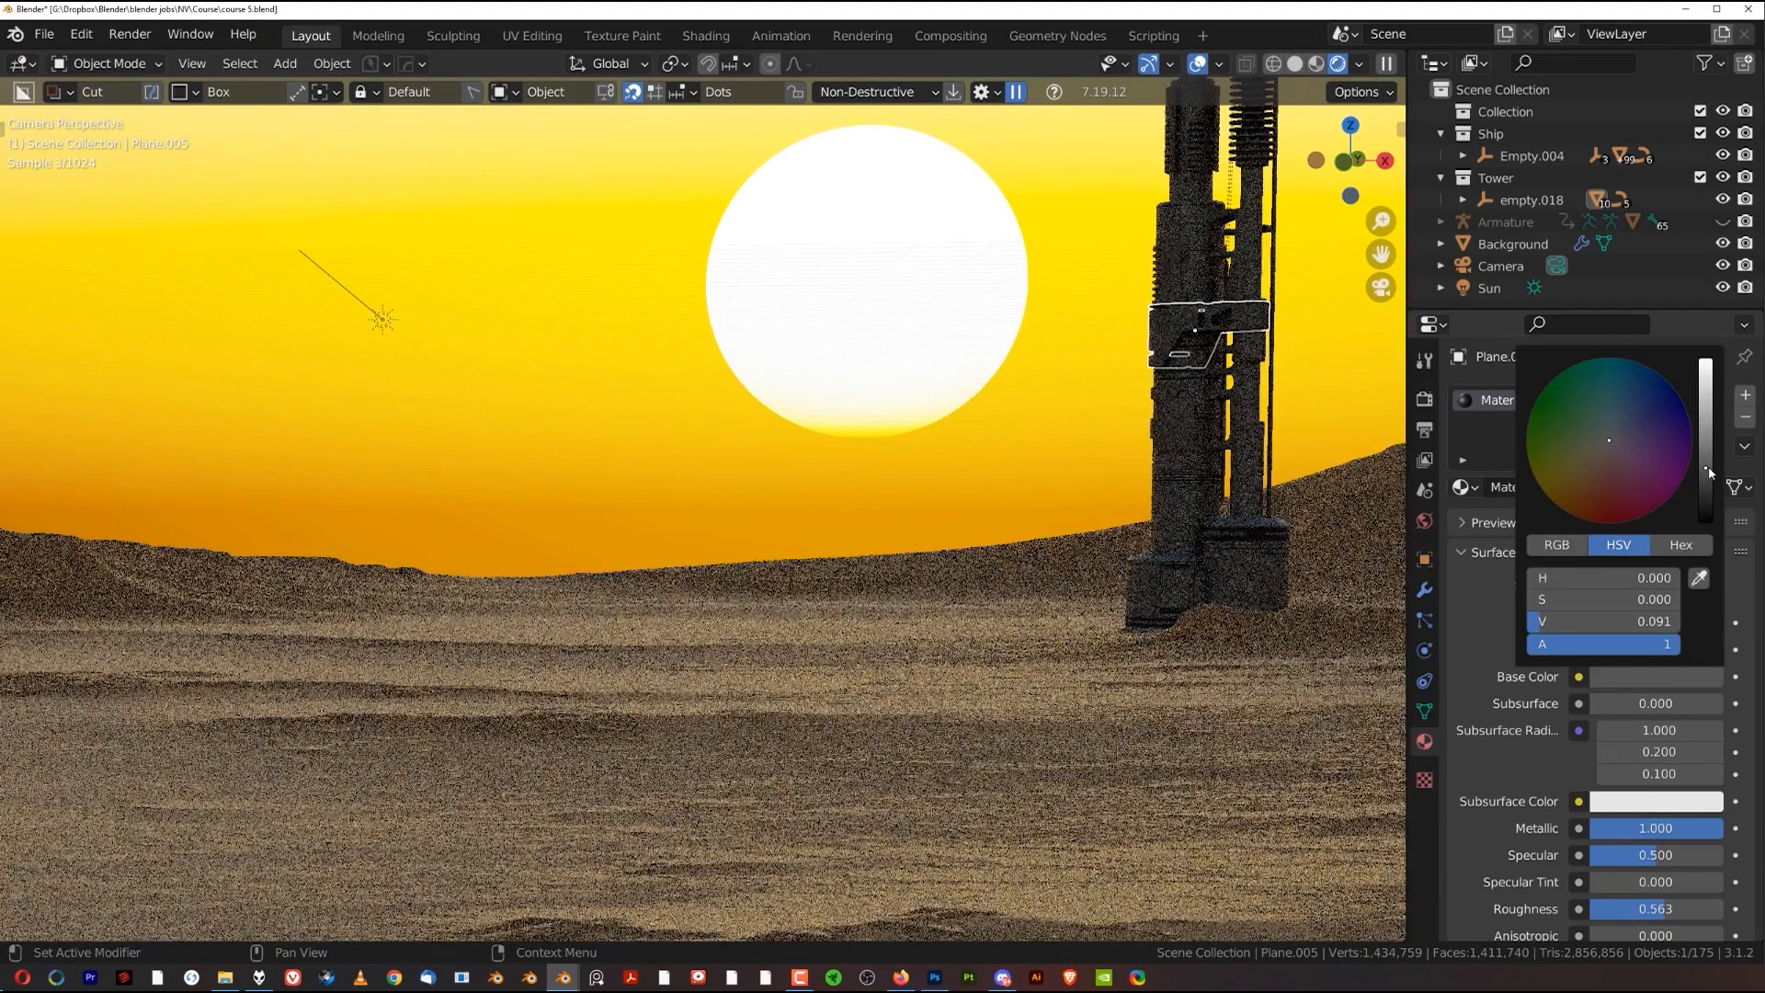
Lighten the base color of Material.BB Trim 9.001 on the tower's base and check the tower in the scene
left_click(1278, 547)
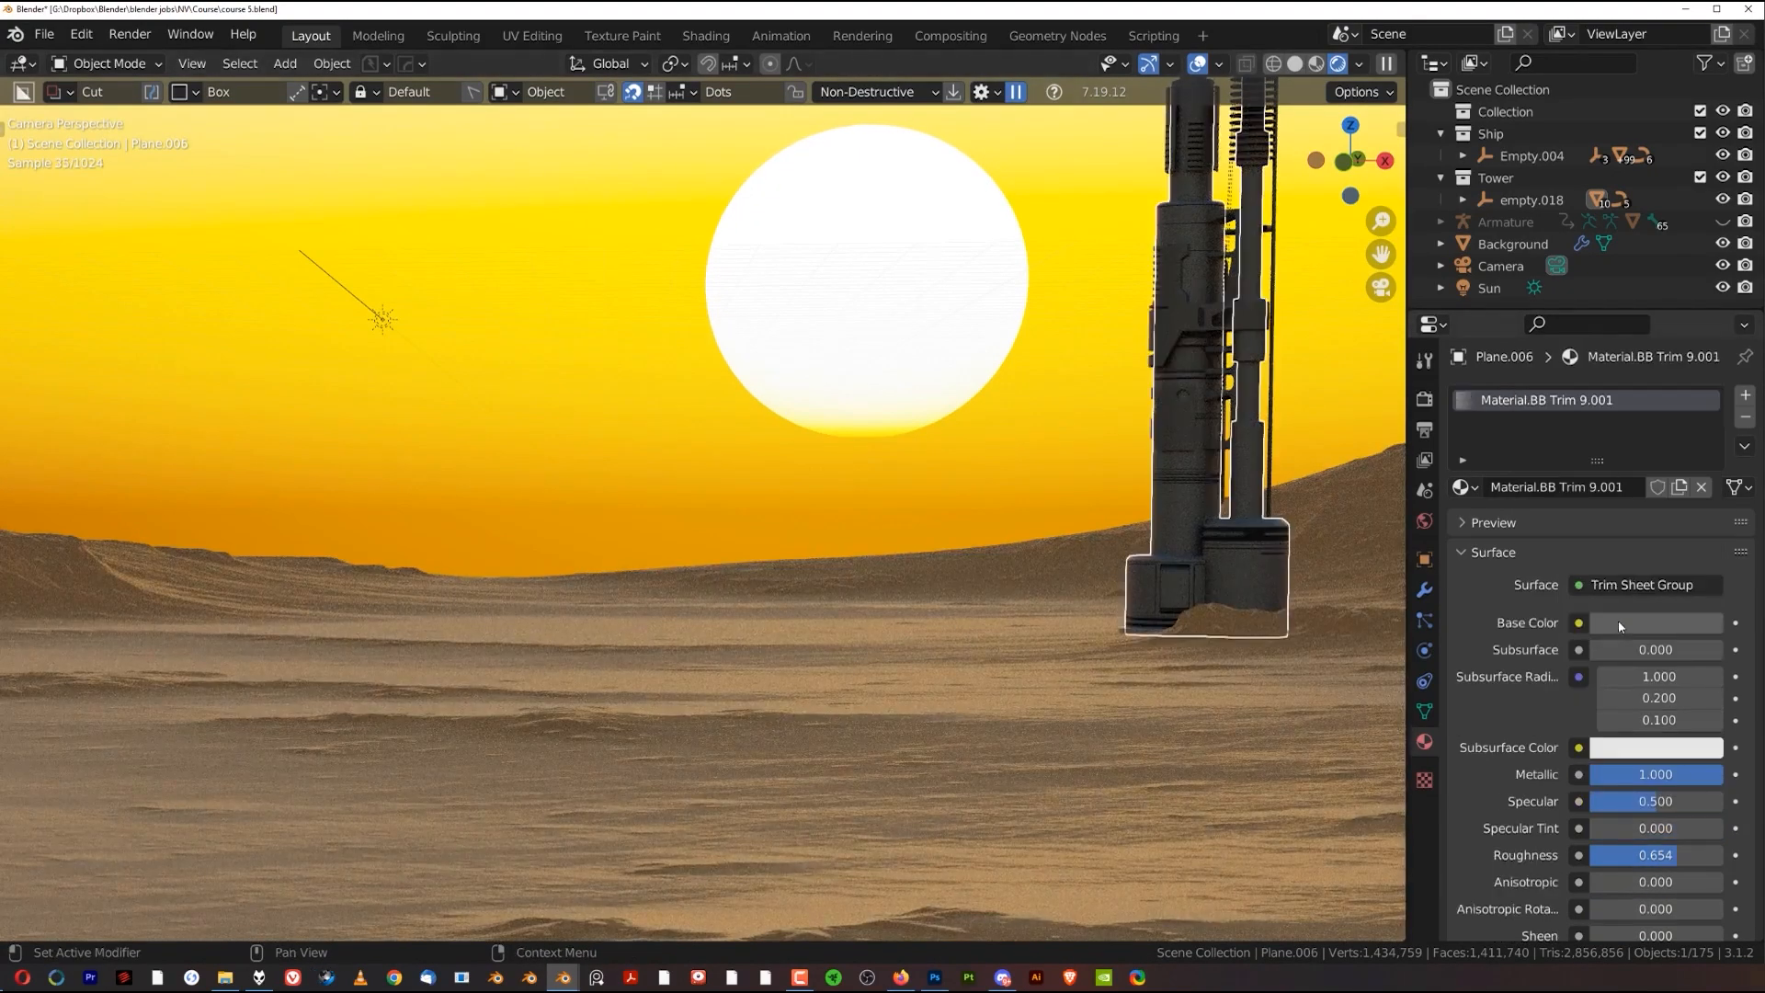
left_click(1663, 617)
mouse_move(1706, 409)
left_mouse_down()
mouse_move(1705, 359)
mouse_move(1705, 400)
left_mouse_up()
scroll(1091, 604, "down", 5)
left_click(1194, 454)
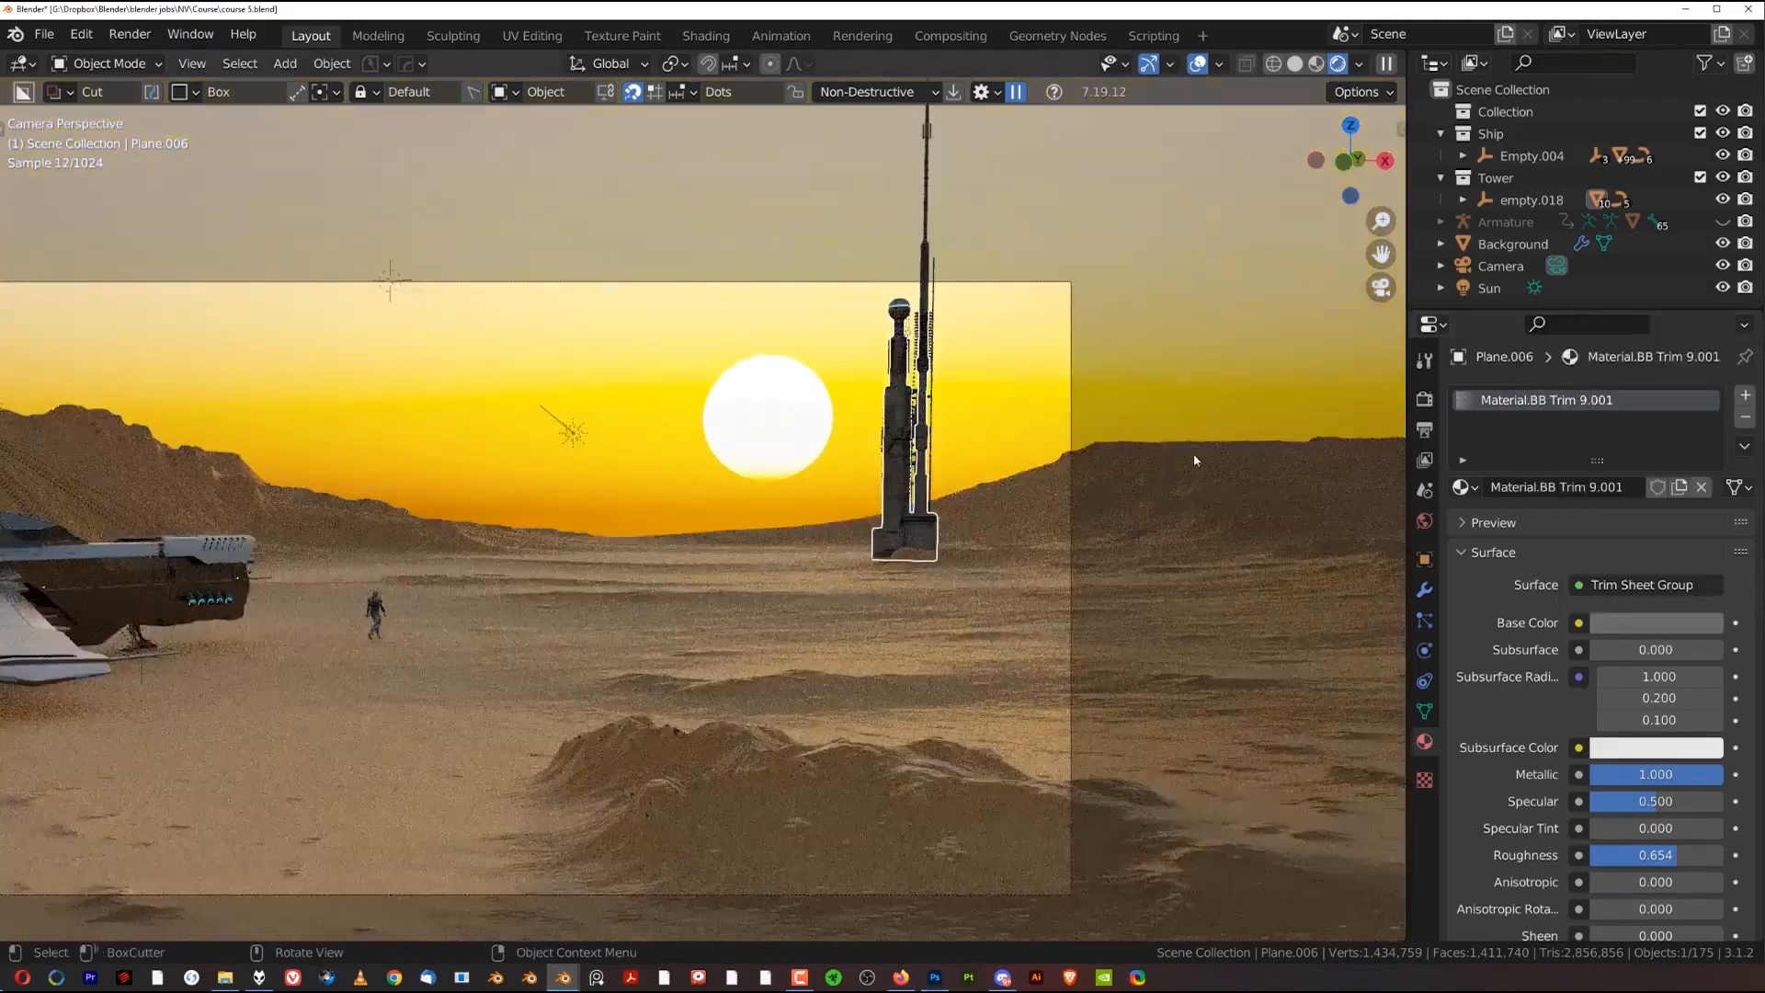
middle_click_drag(445, 631, 683, 548, "shift")
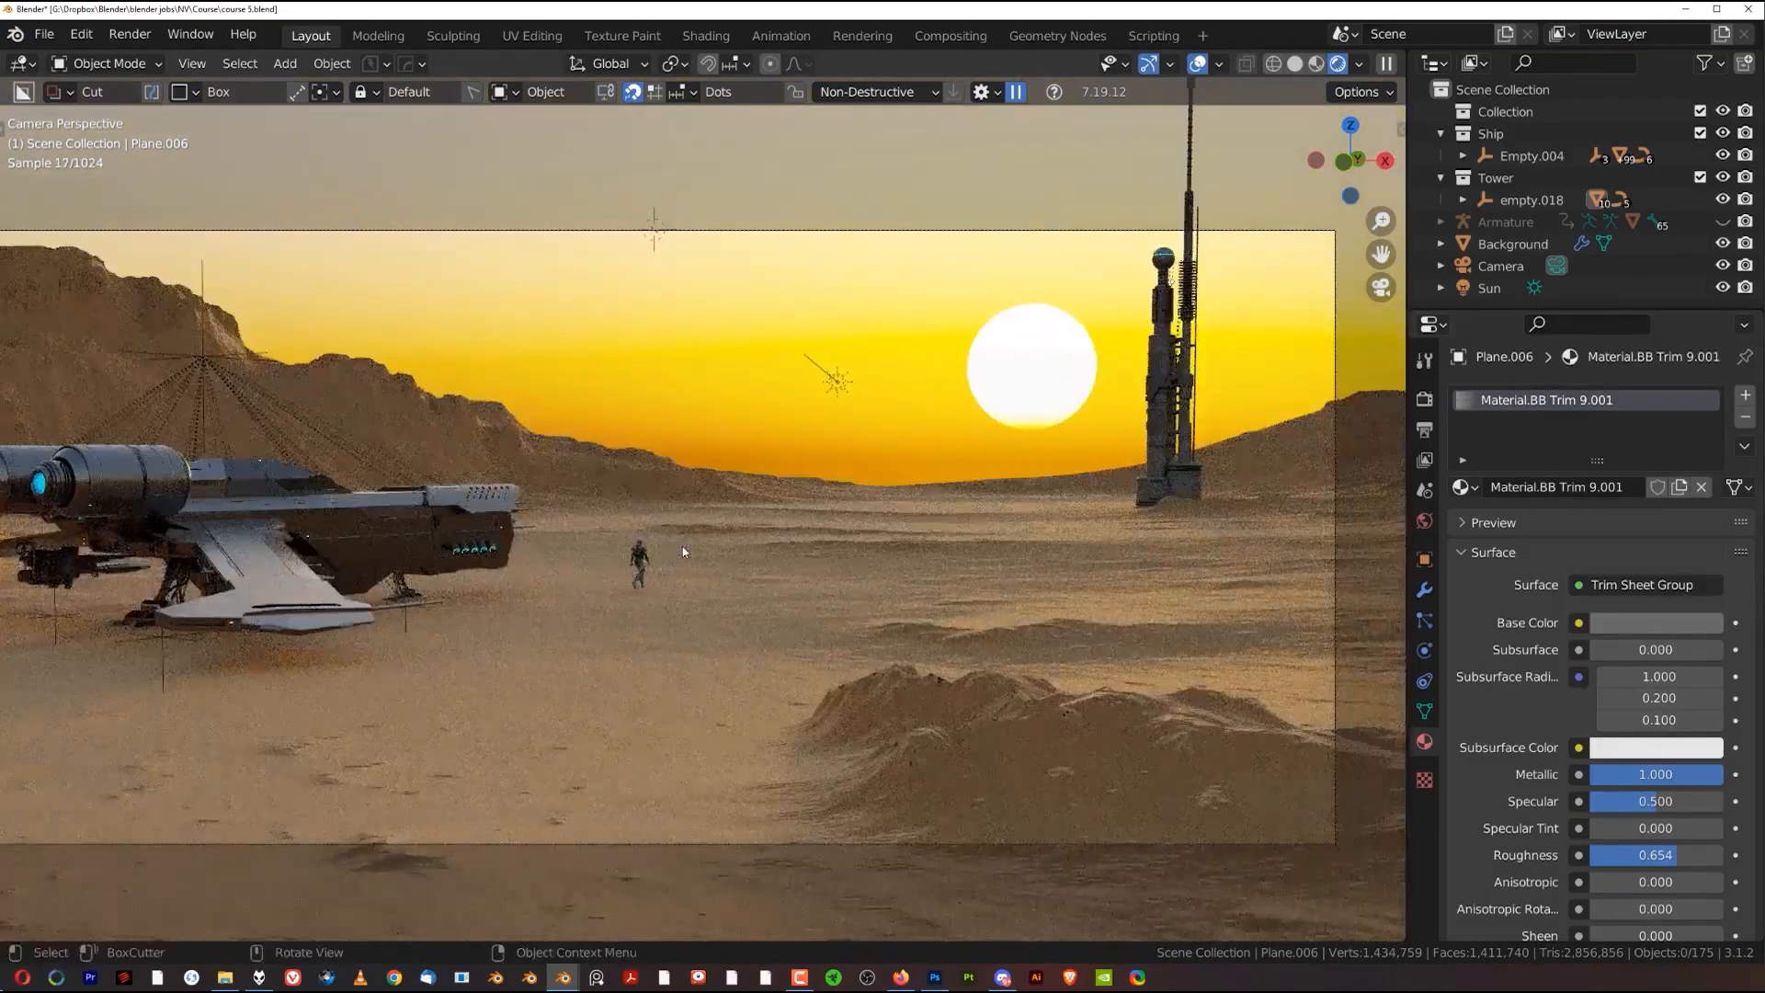
scroll(682, 546, "down", 2)
scroll(586, 492, "up", 1)
middle_click_drag(585, 492, 646, 487, "shift")
middle_click_drag(718, 416, 660, 397, "shift")
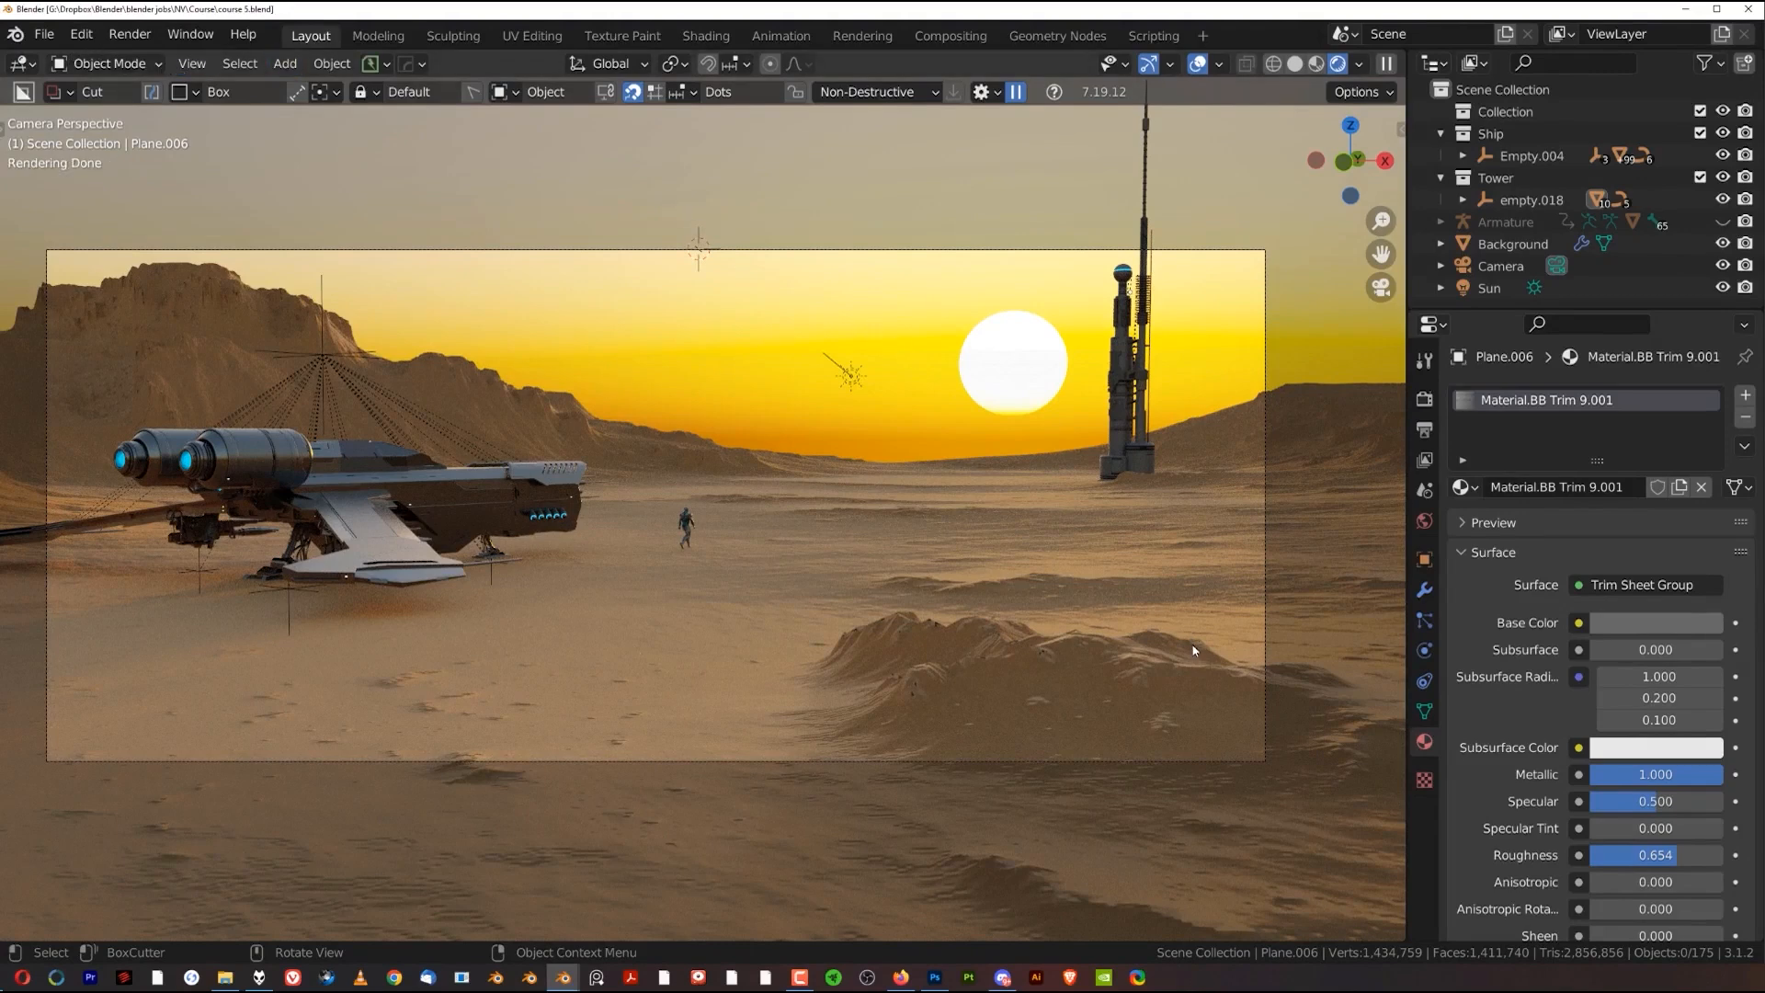
Set the maximum samples for the final Cycles render to 300
left_click(1424, 398)
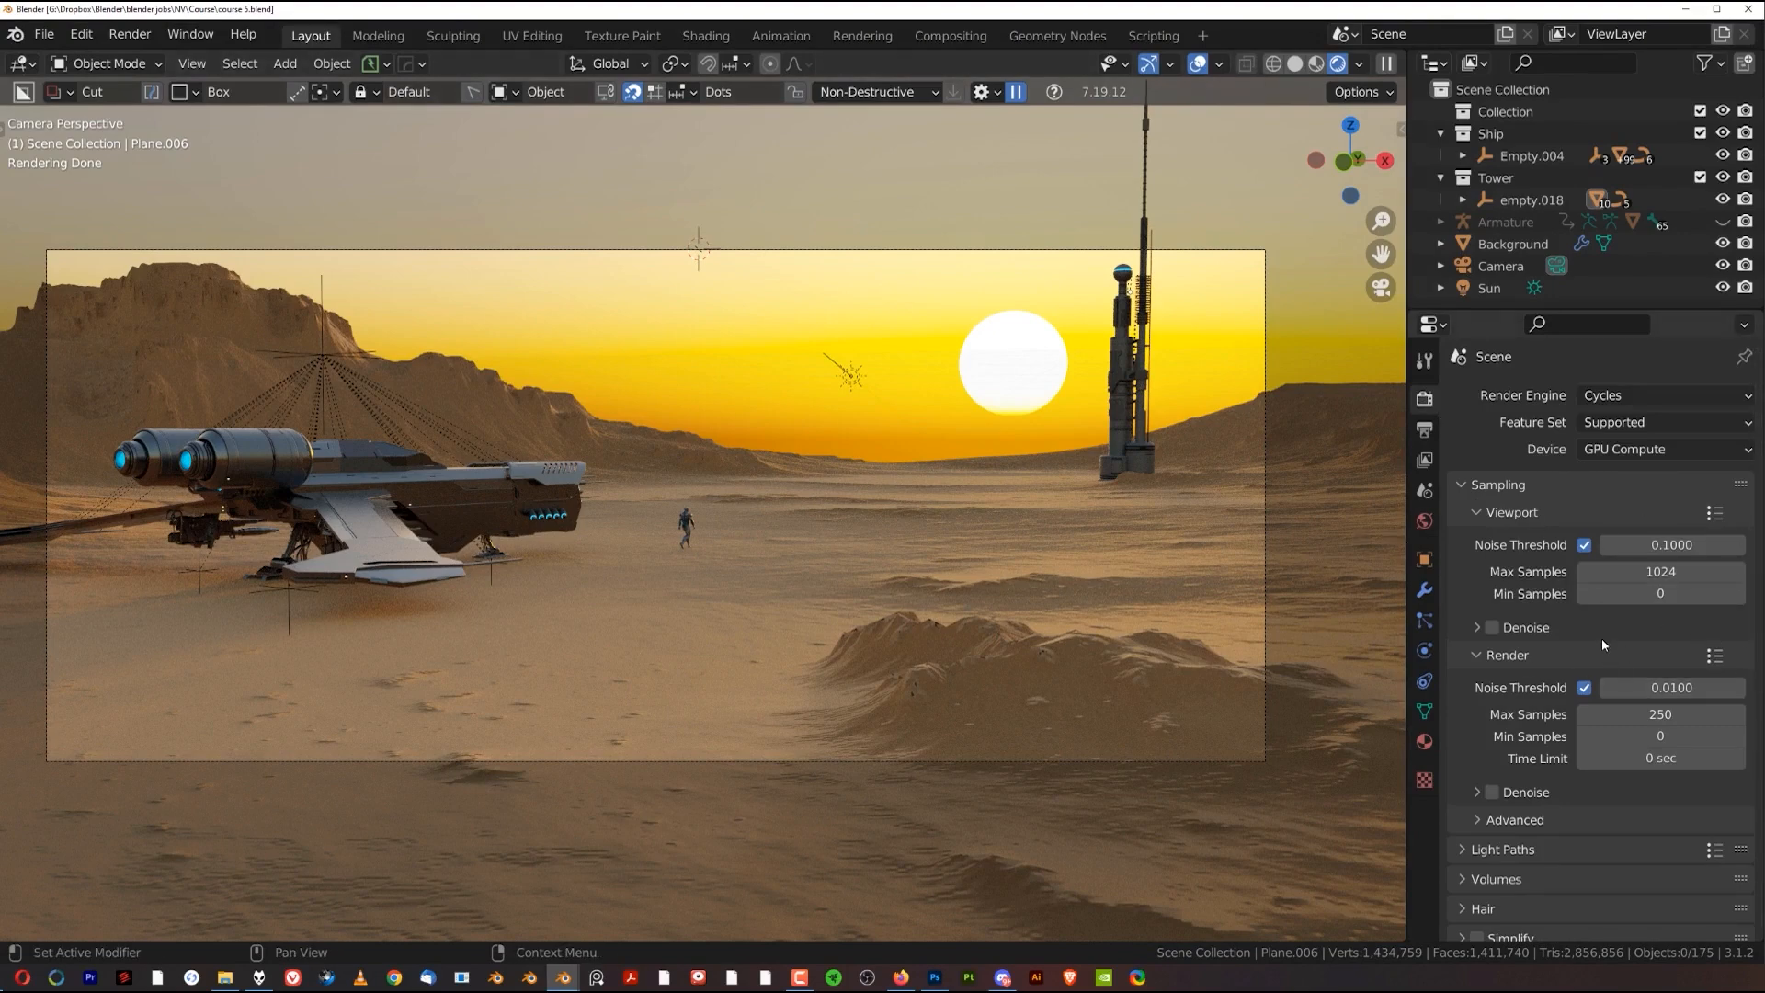
left_click(1661, 714)
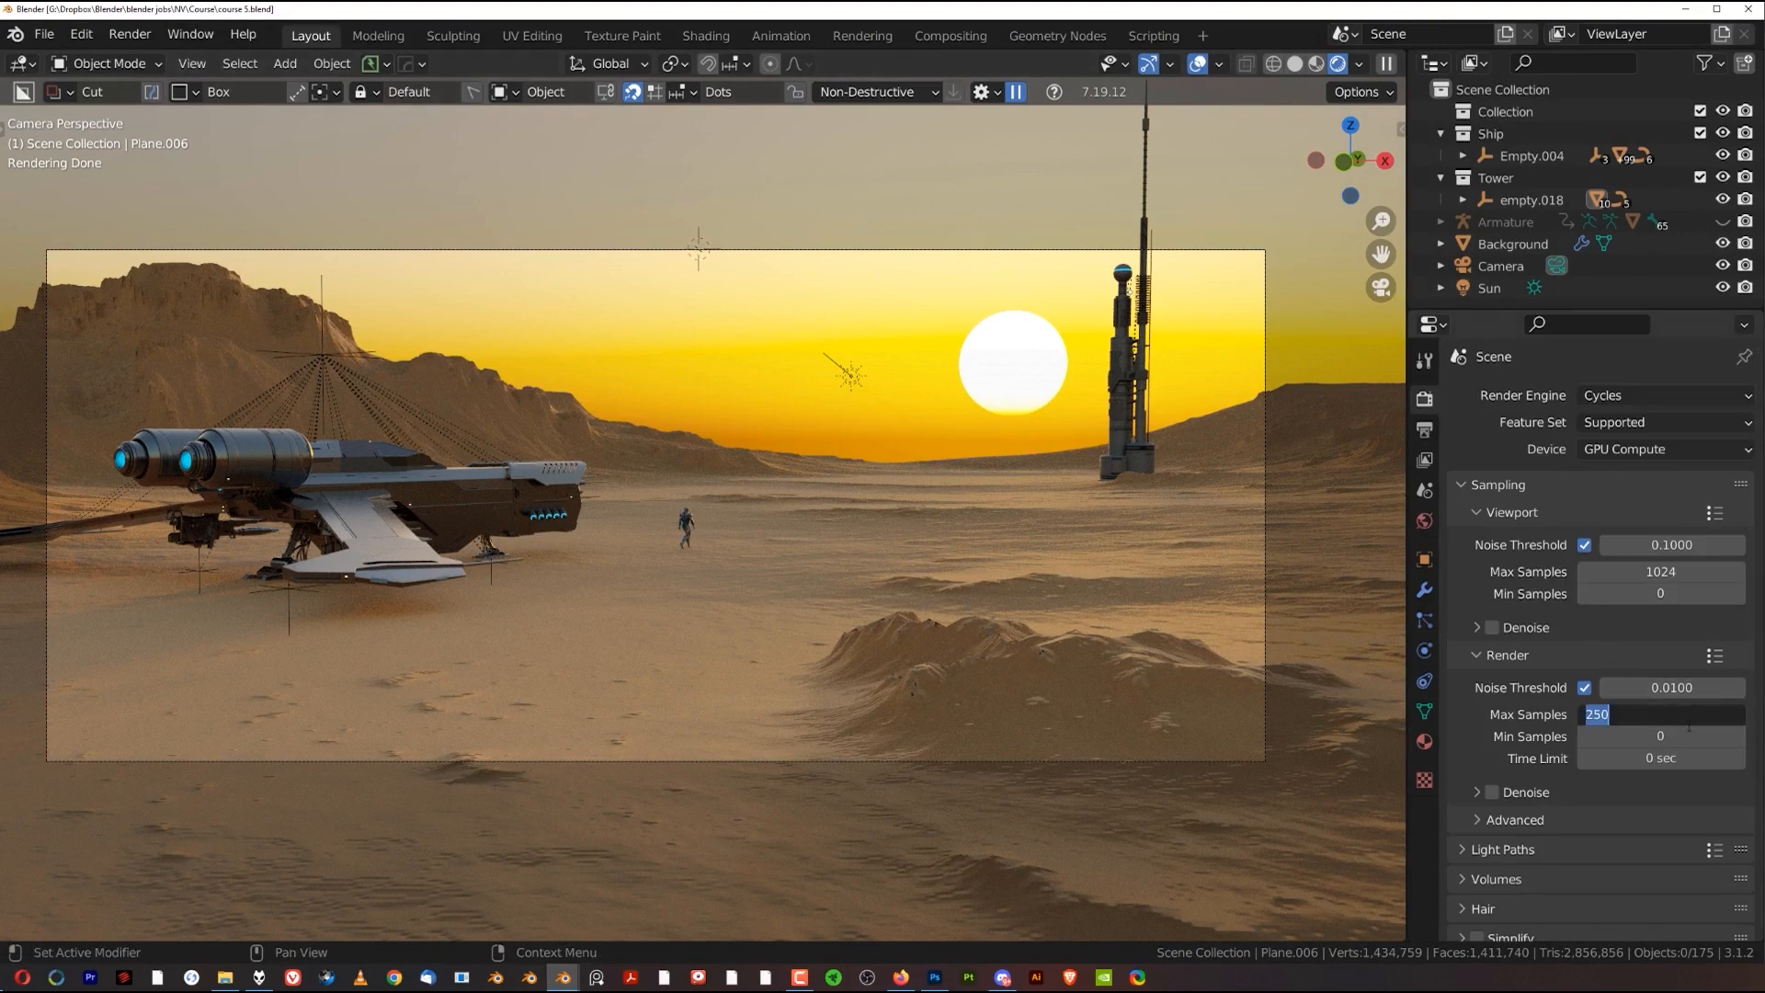
key("Return")
Set the diffuse, glossy and volume light path bounces to 8 each
scroll(1564, 765, "down", 5)
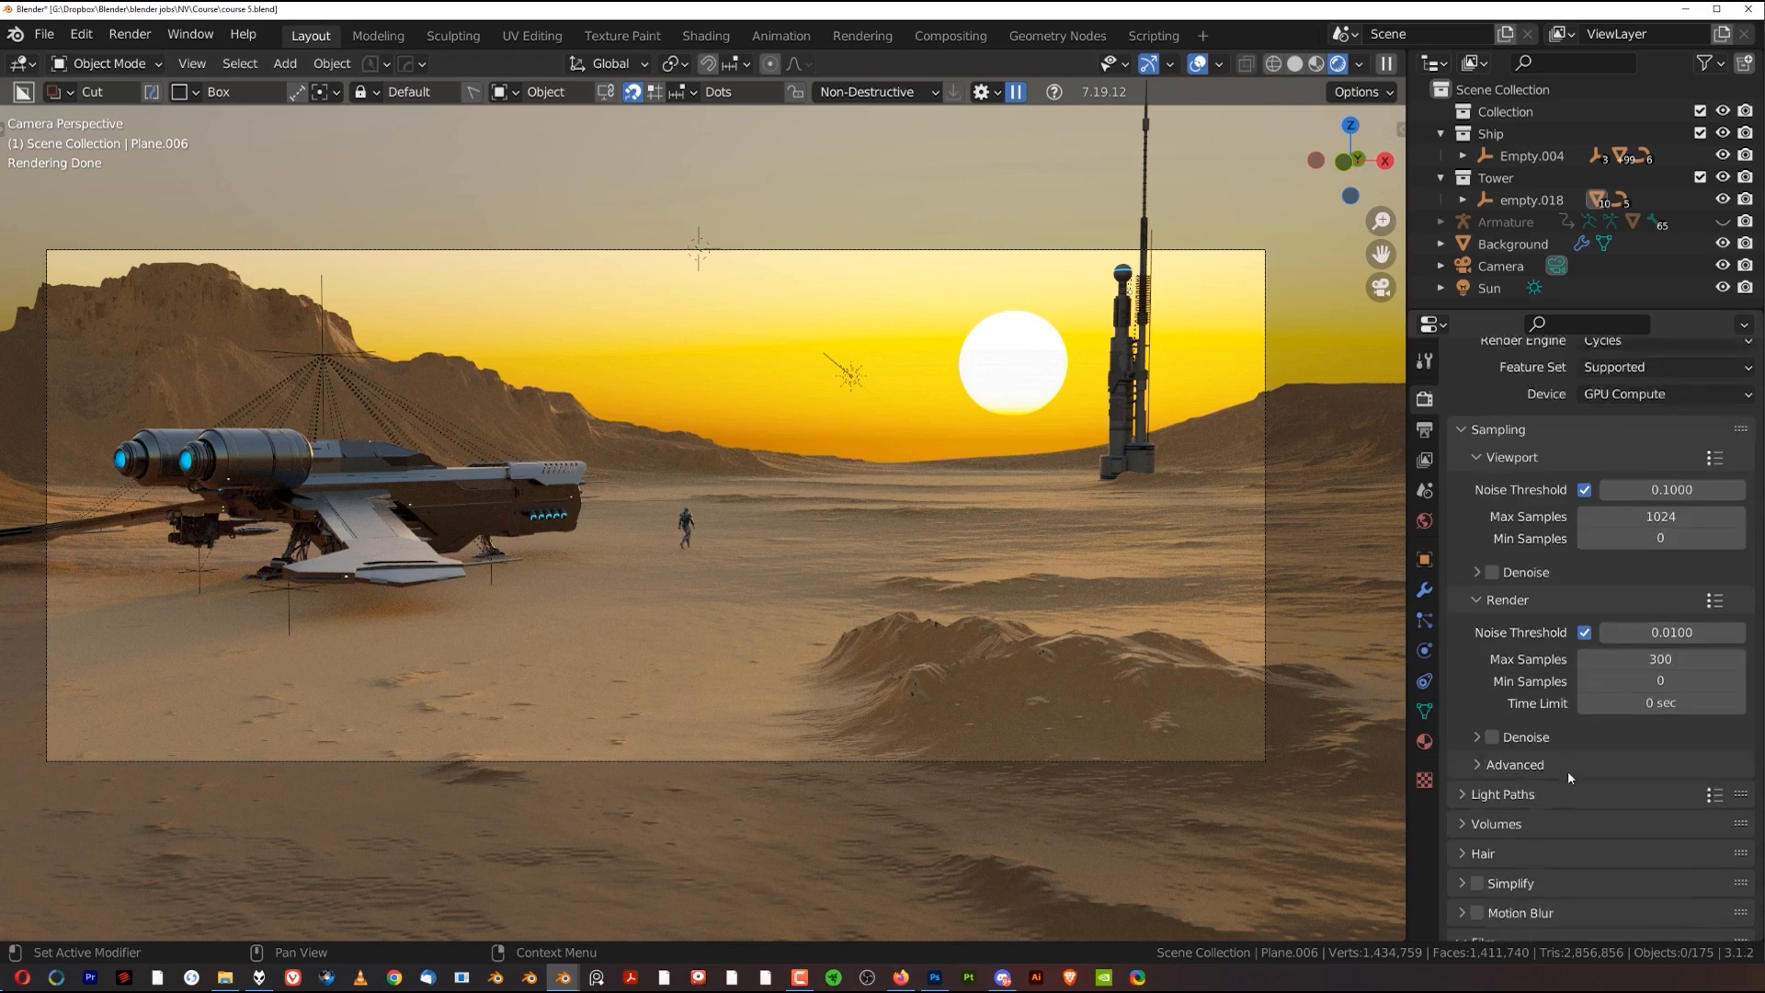
left_click(1454, 632)
scroll(1455, 638, "down", 3)
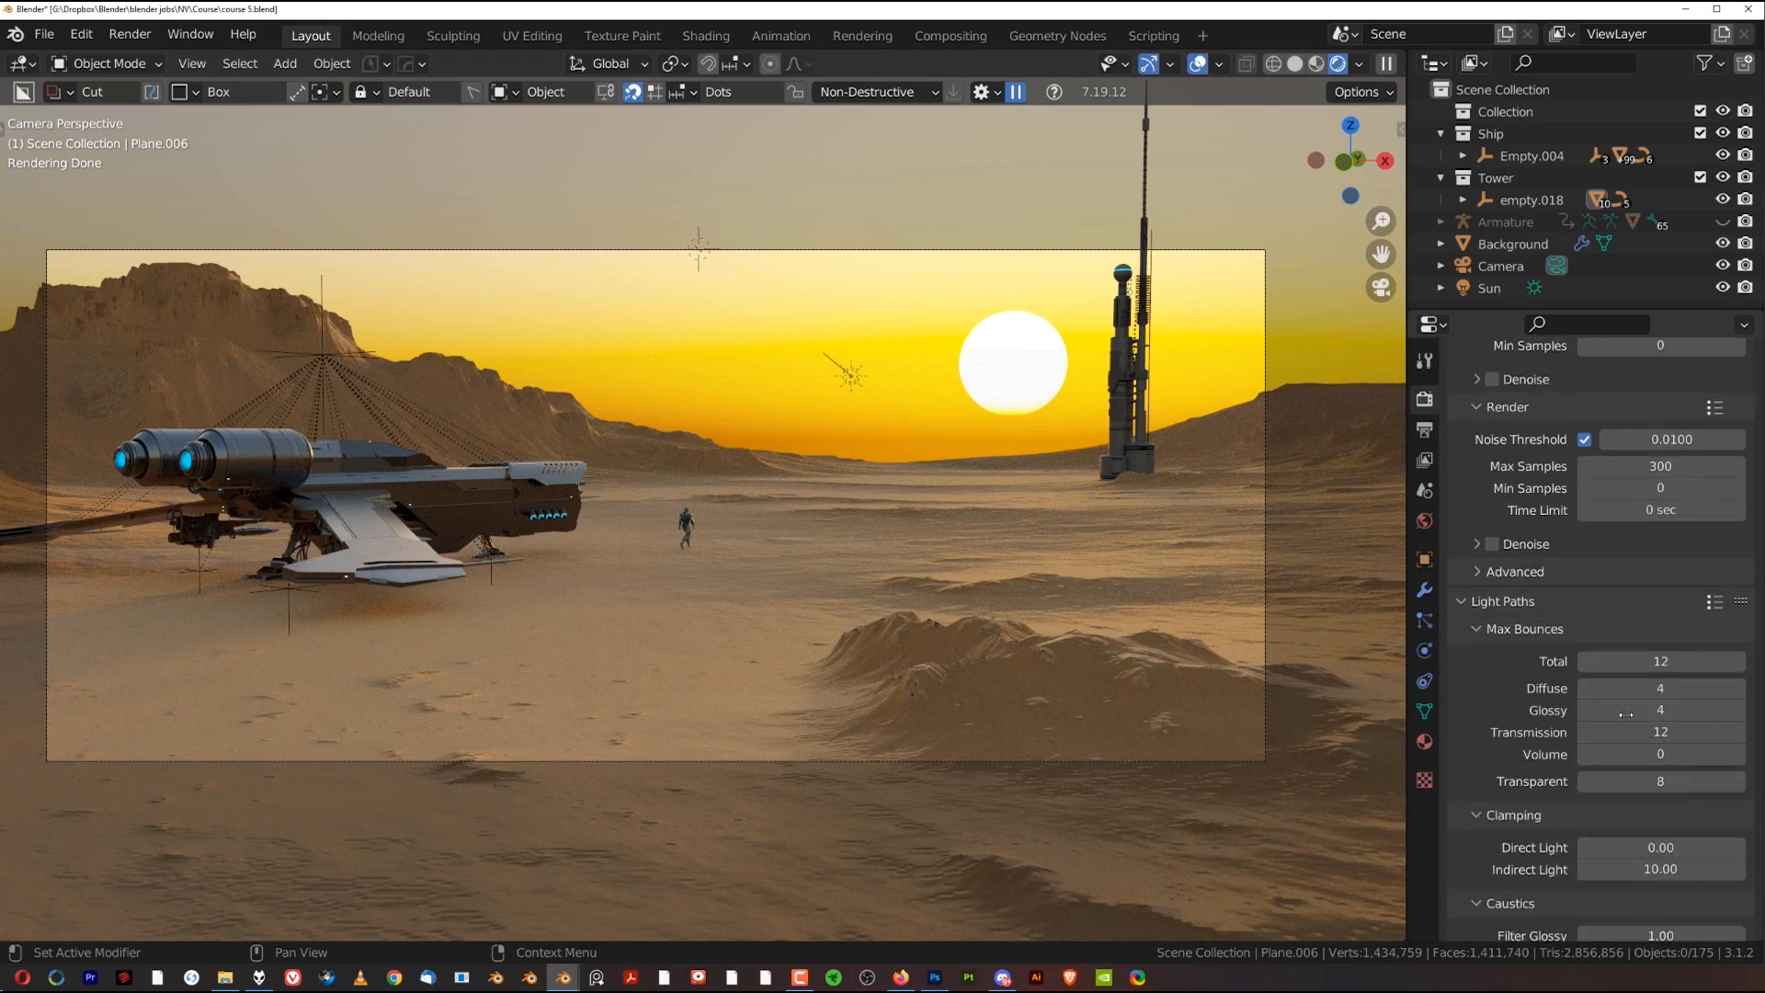
left_click(1687, 656)
type("8")
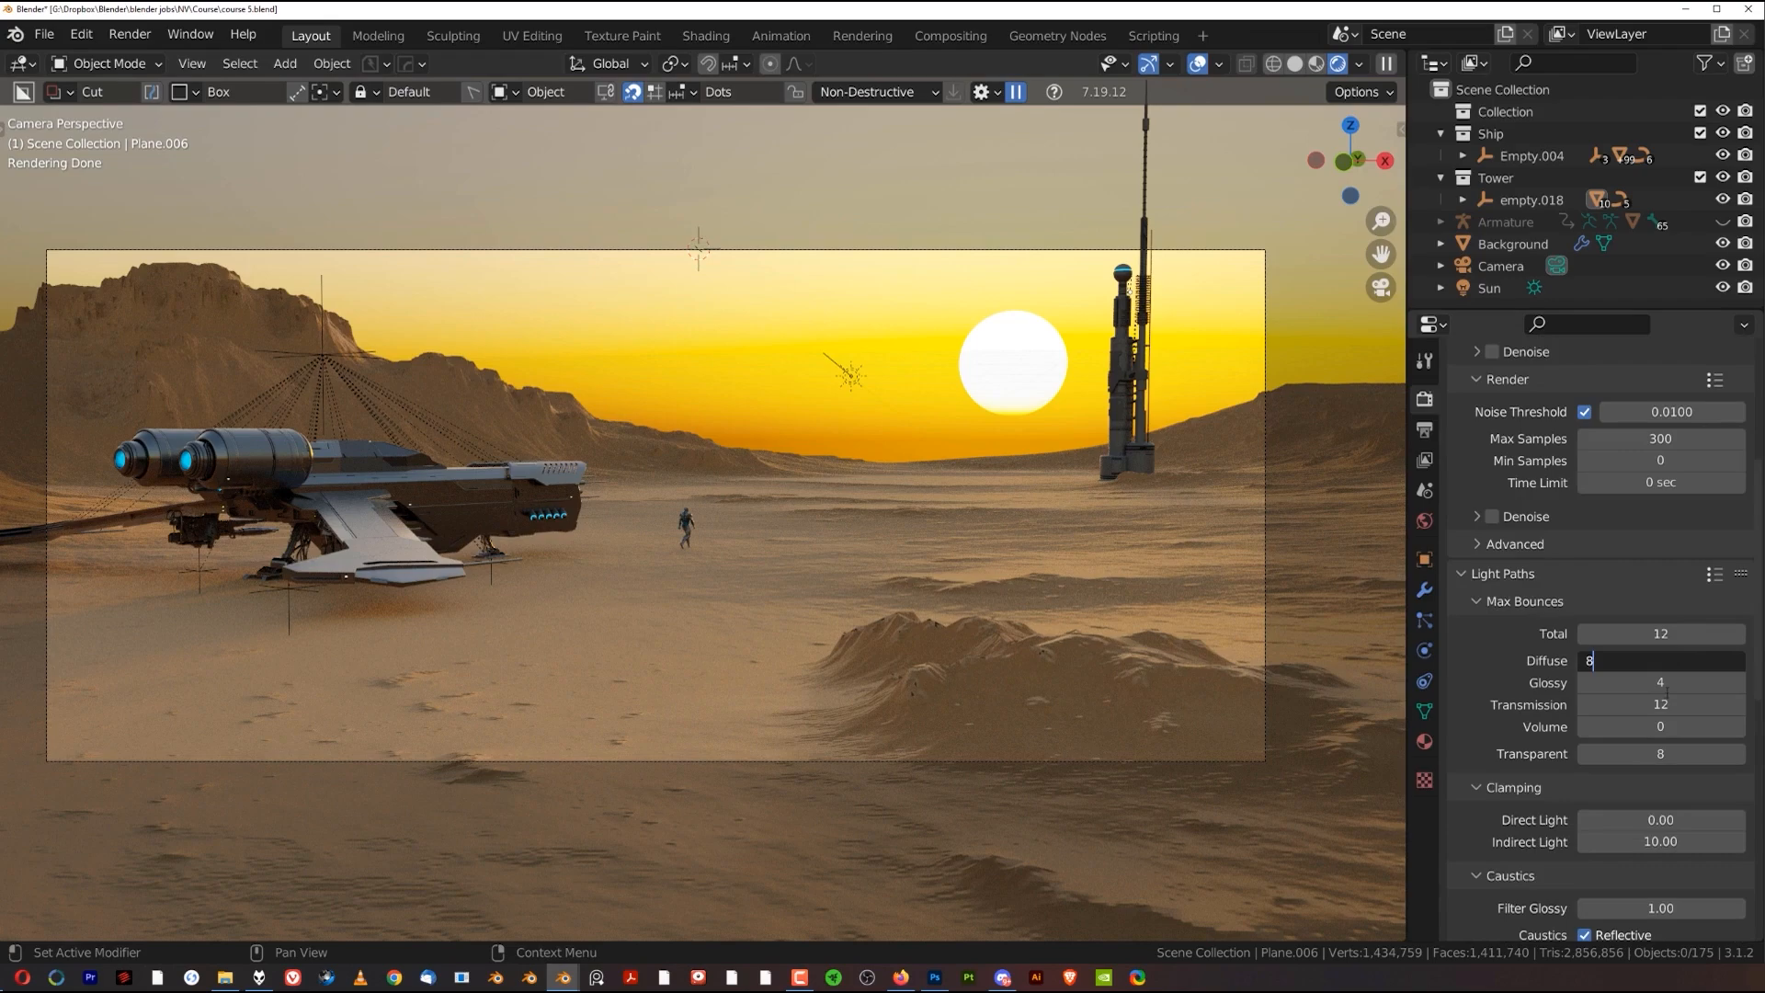
left_click(1667, 688)
type("8")
key("Return")
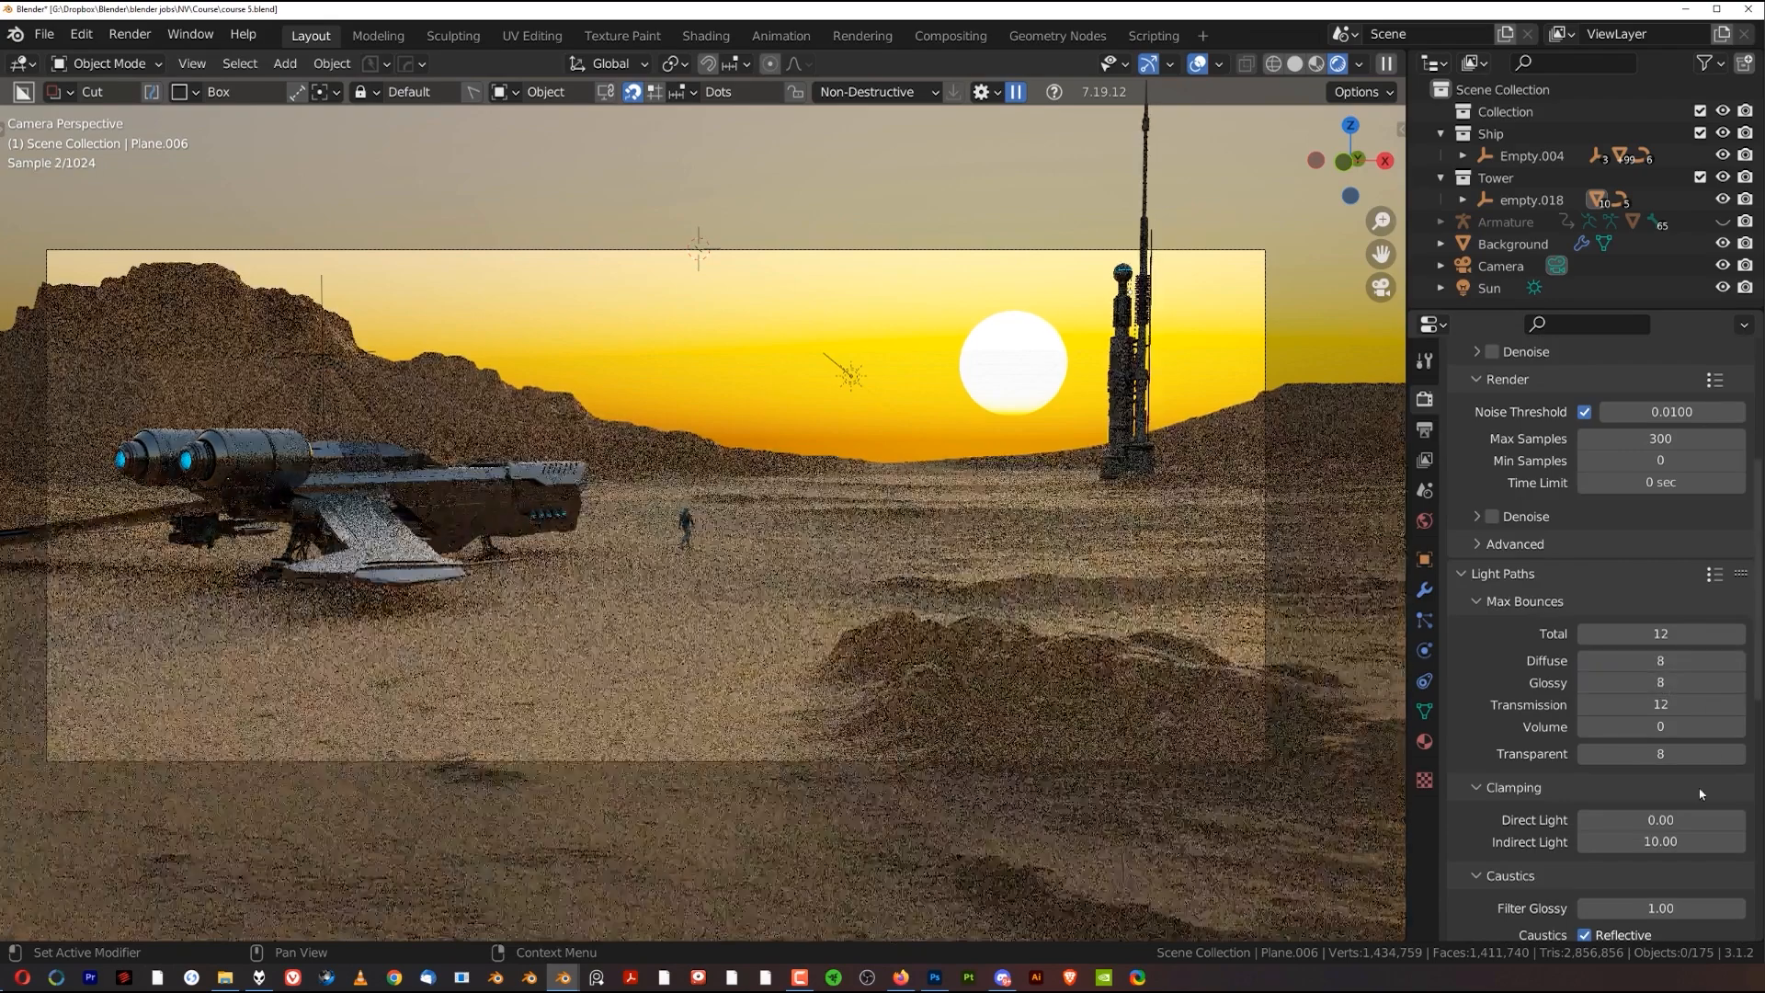
left_click(1681, 727)
type("8")
key("Return")
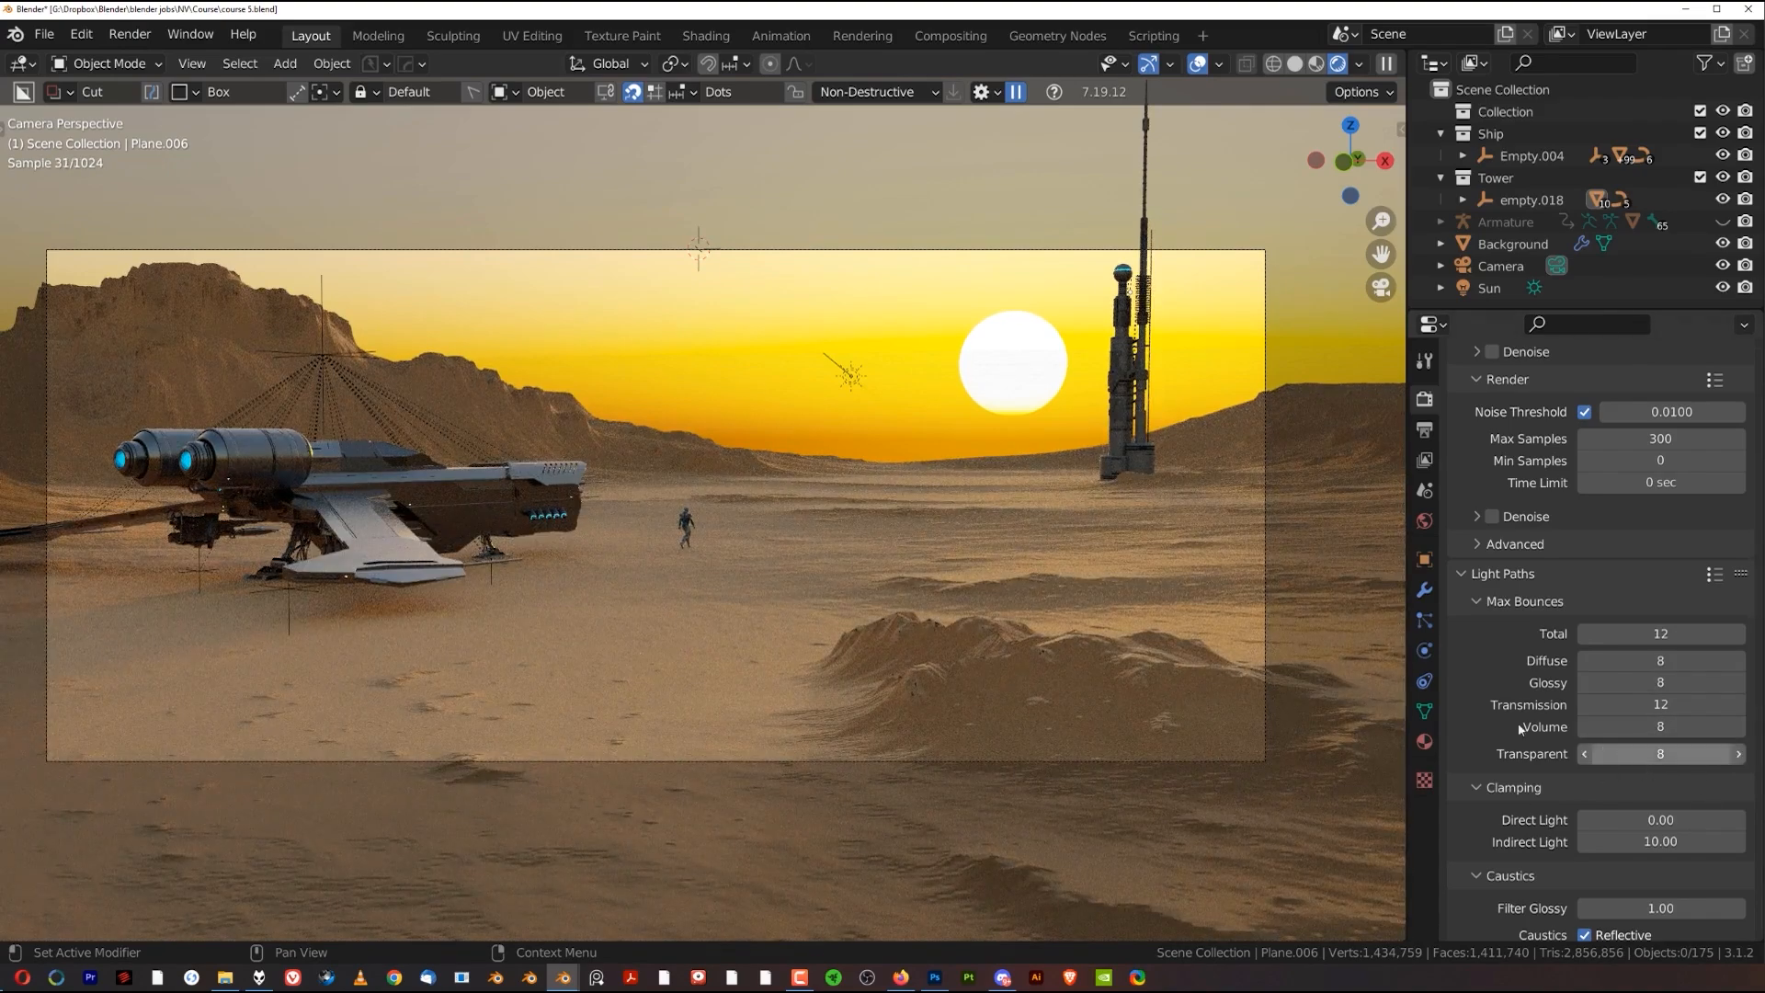
Examine the film and performance render settings, including memory tiling and tile size
scroll(785, 554, "down", 10)
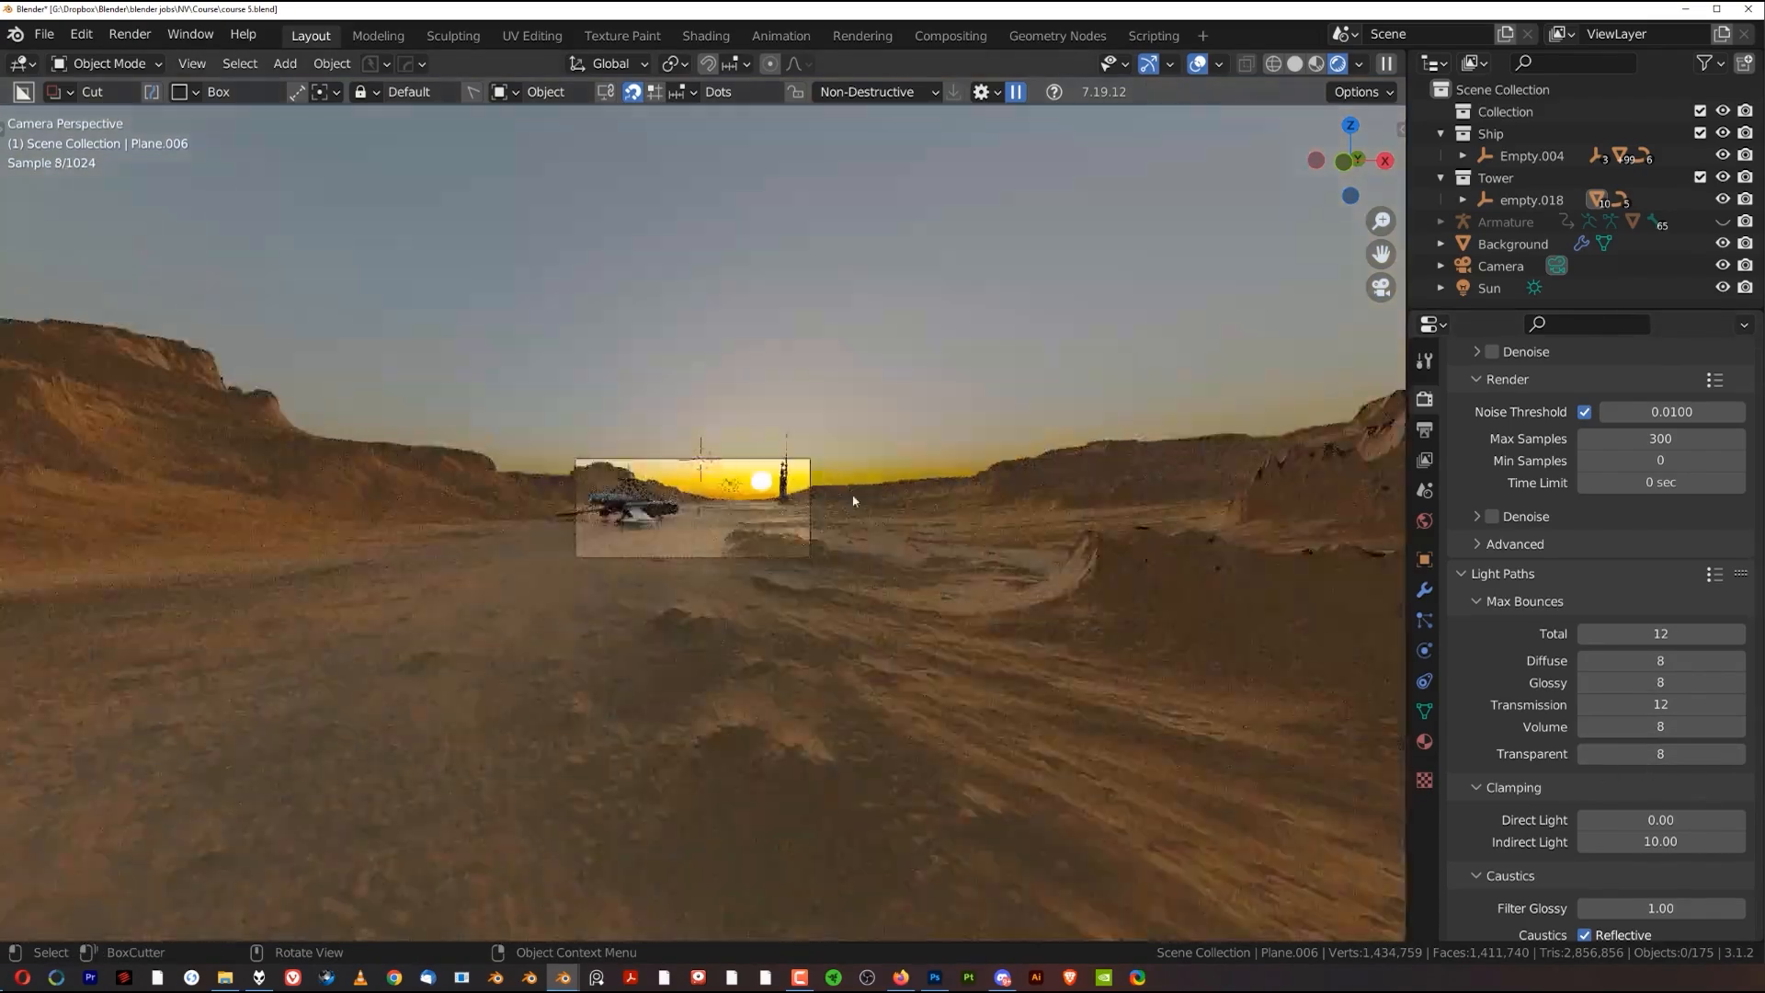
scroll(853, 501, "up", 10)
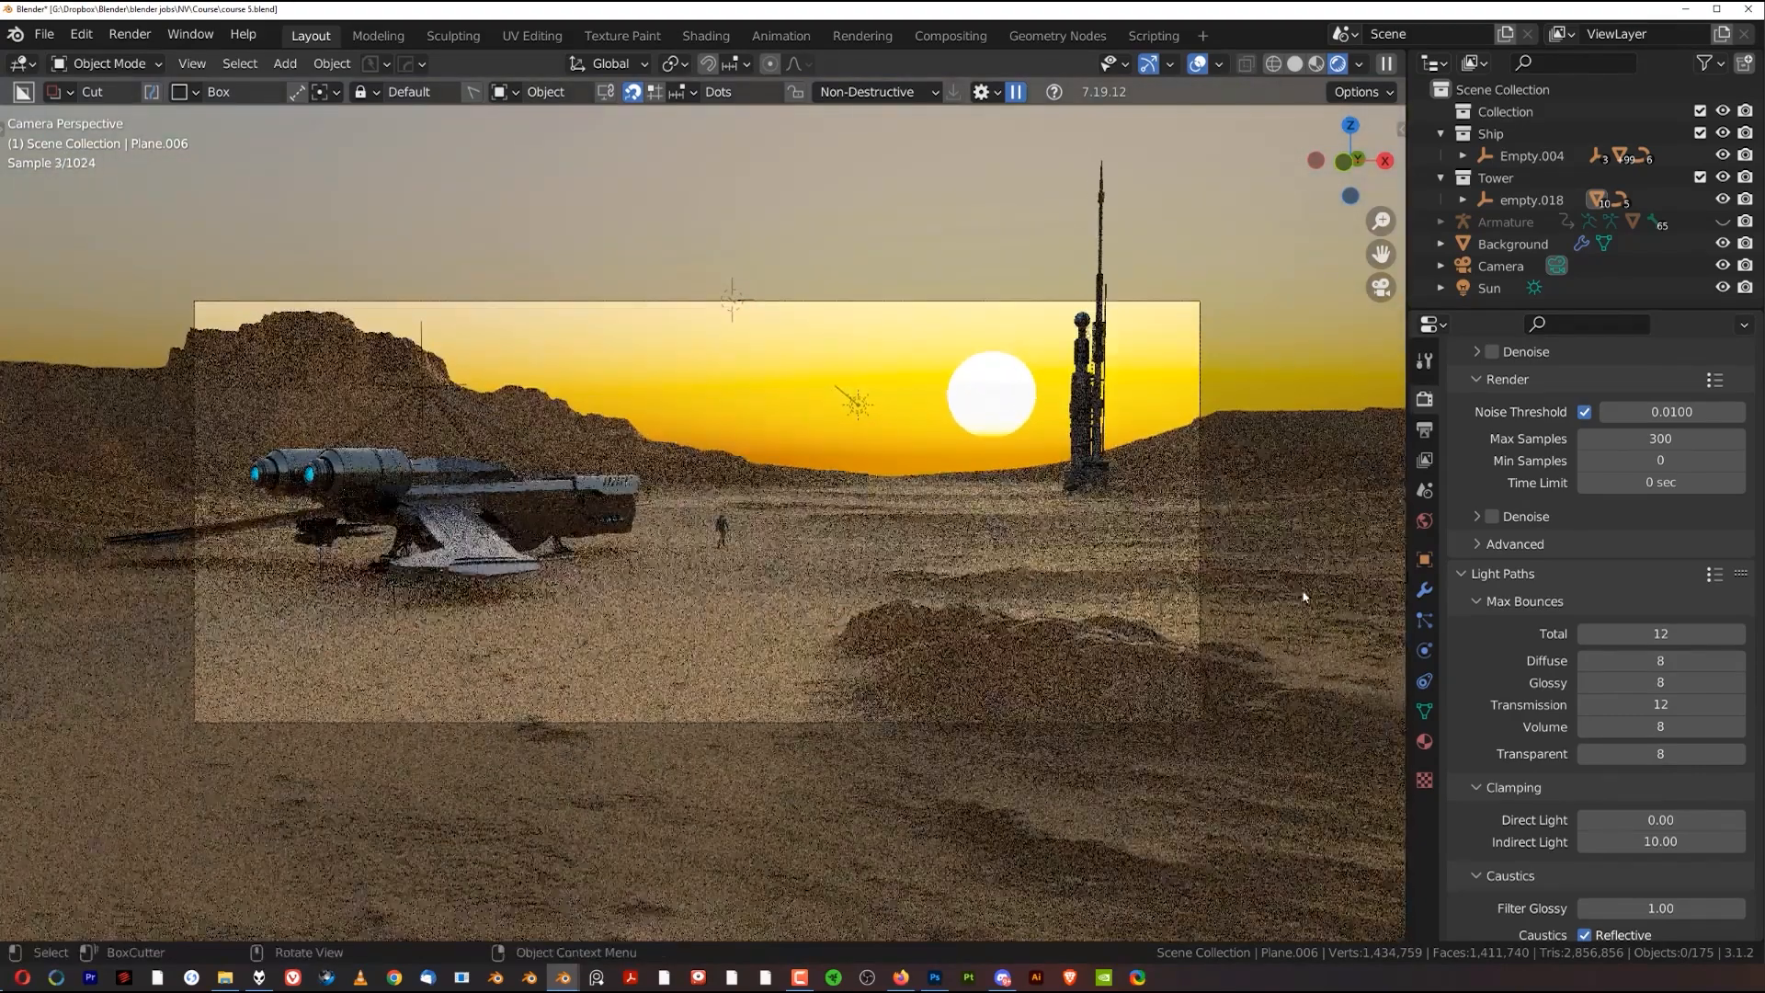
scroll(1596, 729, "down", 6)
scroll(1596, 729, "down", 8)
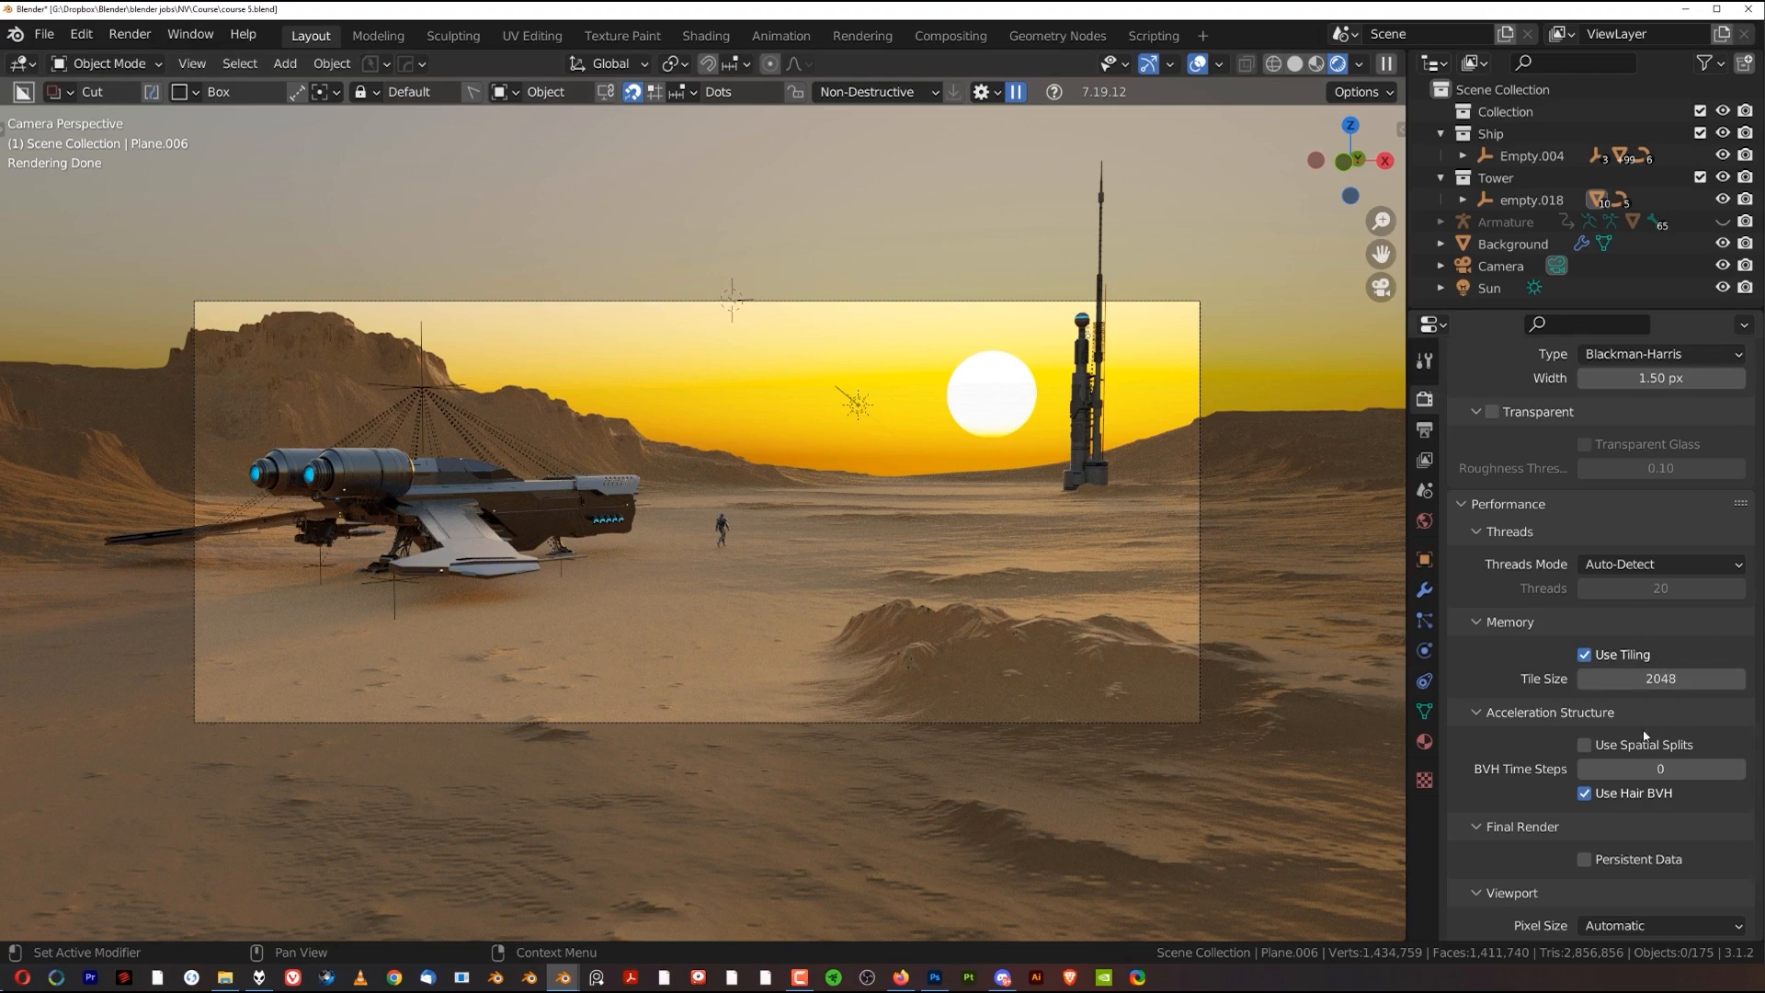
scroll(1645, 722, "up", 8)
scroll(1640, 732, "down", 9)
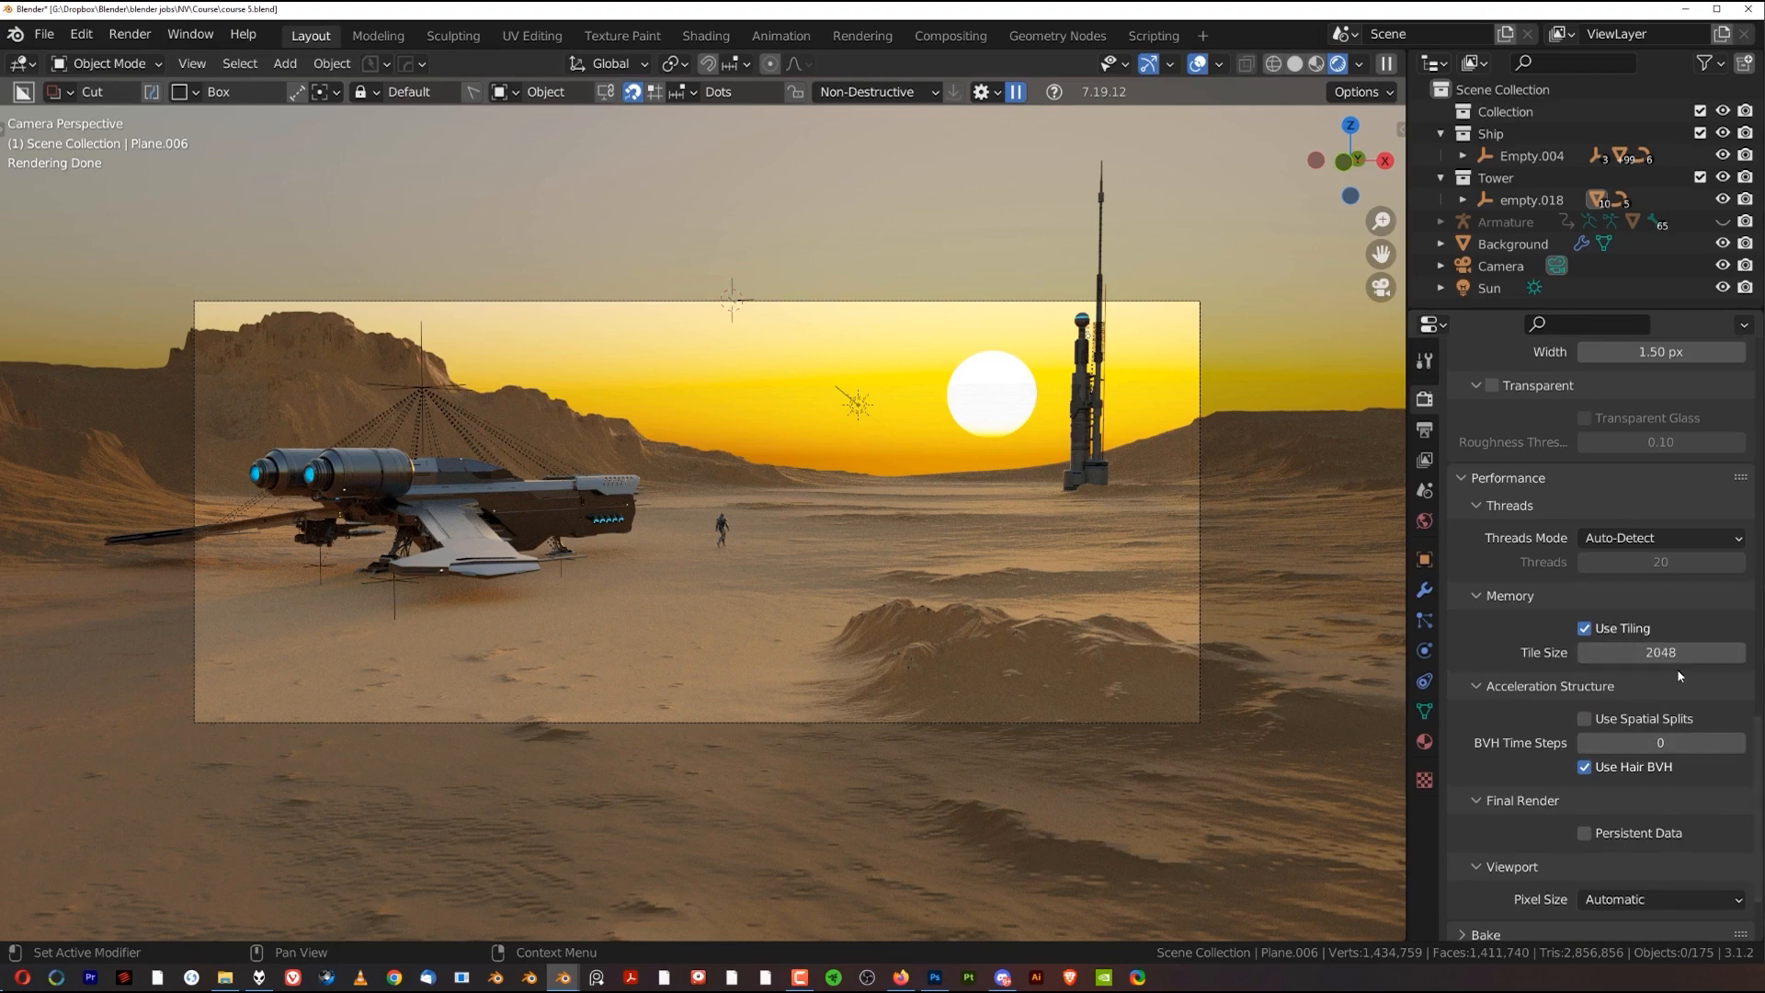
scroll(1673, 695, "up", 15)
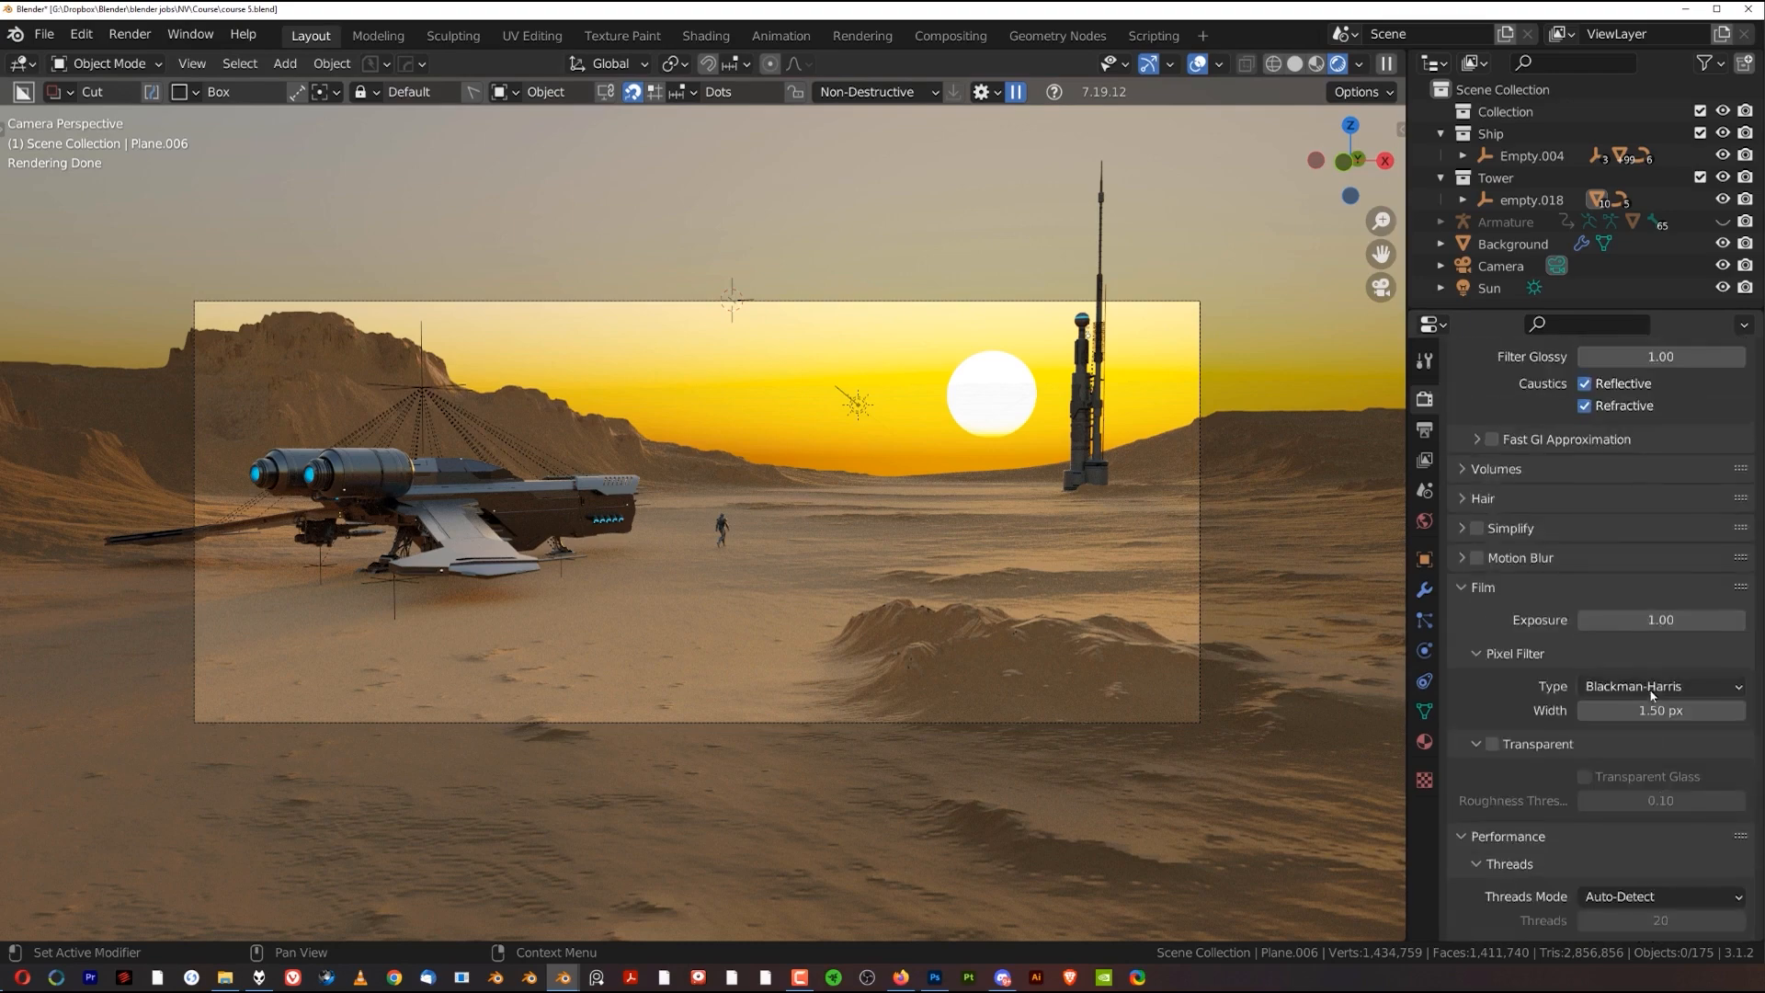
scroll(1666, 704, "up", 10)
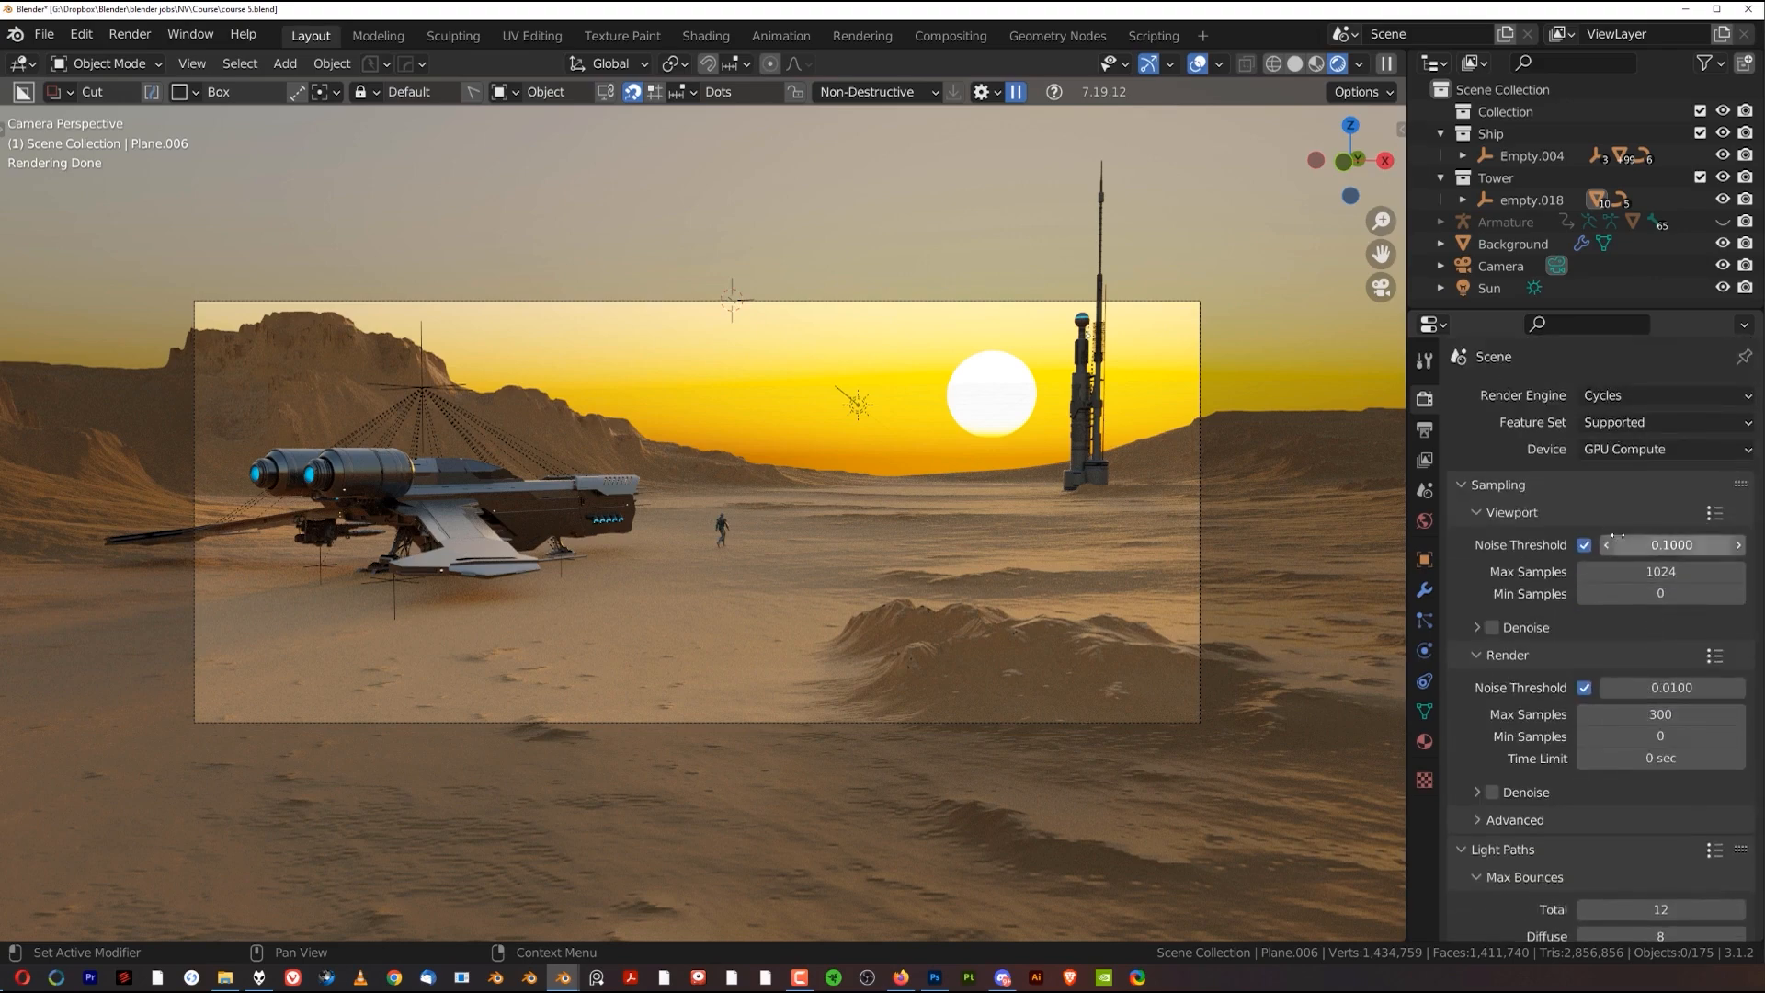
Choose GPU Compute as the Cycles render device
left_click(1639, 451)
left_click(1629, 498)
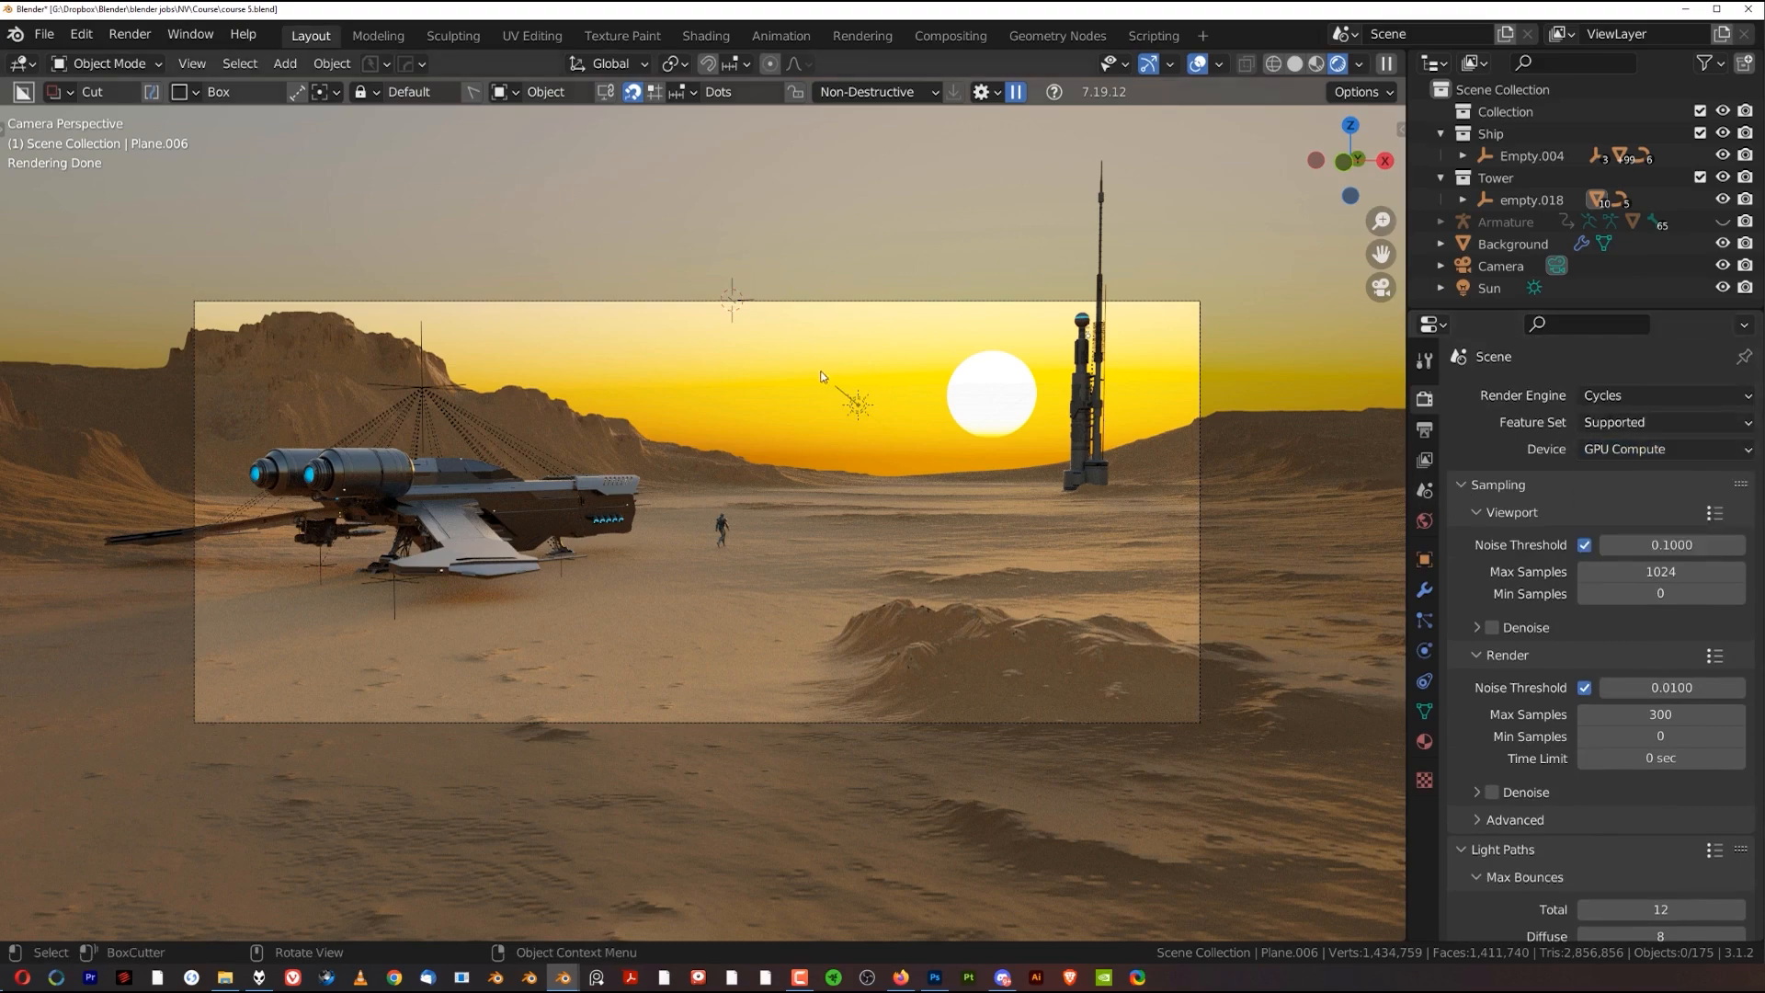
scroll(613, 546, "up", 1)
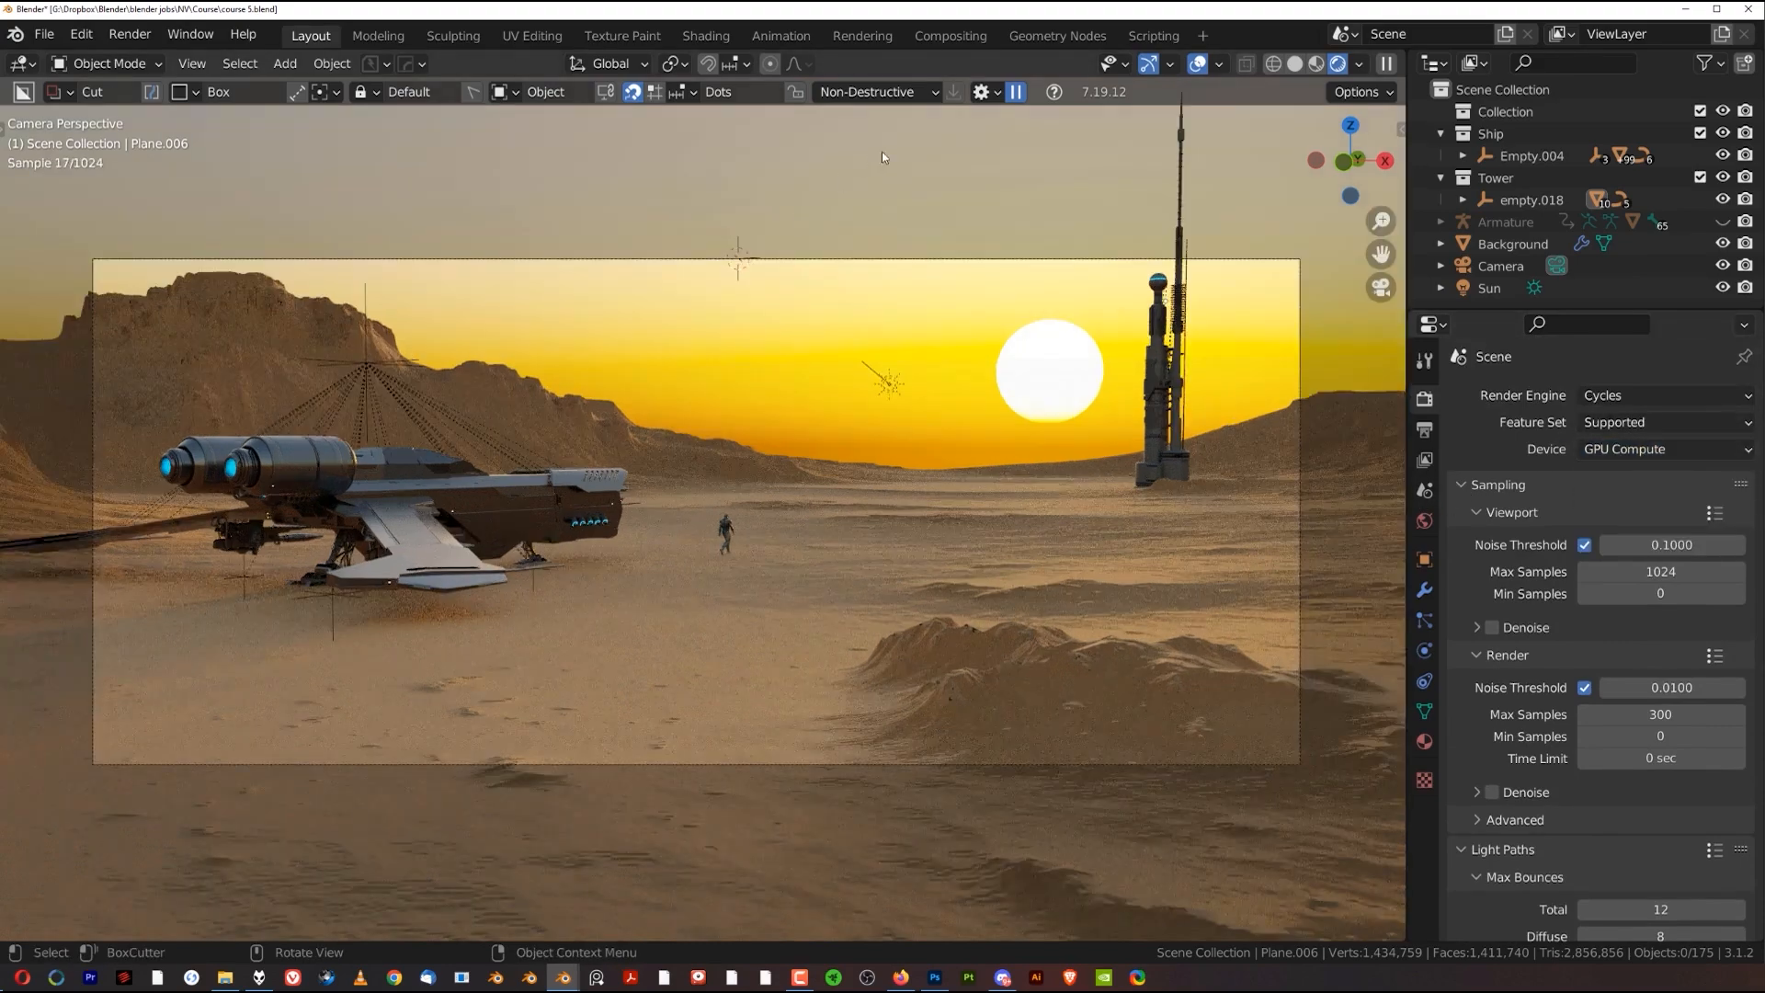
Switch to the Compositing workspace and bring the whole compositing node tree into view
left_click(953, 36)
scroll(500, 465, "down", 3)
mouse_move(500, 465)
middle_mouse_down()
mouse_move(681, 441)
mouse_move(591, 437)
mouse_move(493, 464)
middle_mouse_up()
scroll(723, 393, "up", 3)
scroll(493, 463, "up", 2)
middle_click_drag(867, 416, 985, 422, "shift")
scroll(749, 422, "down", 2)
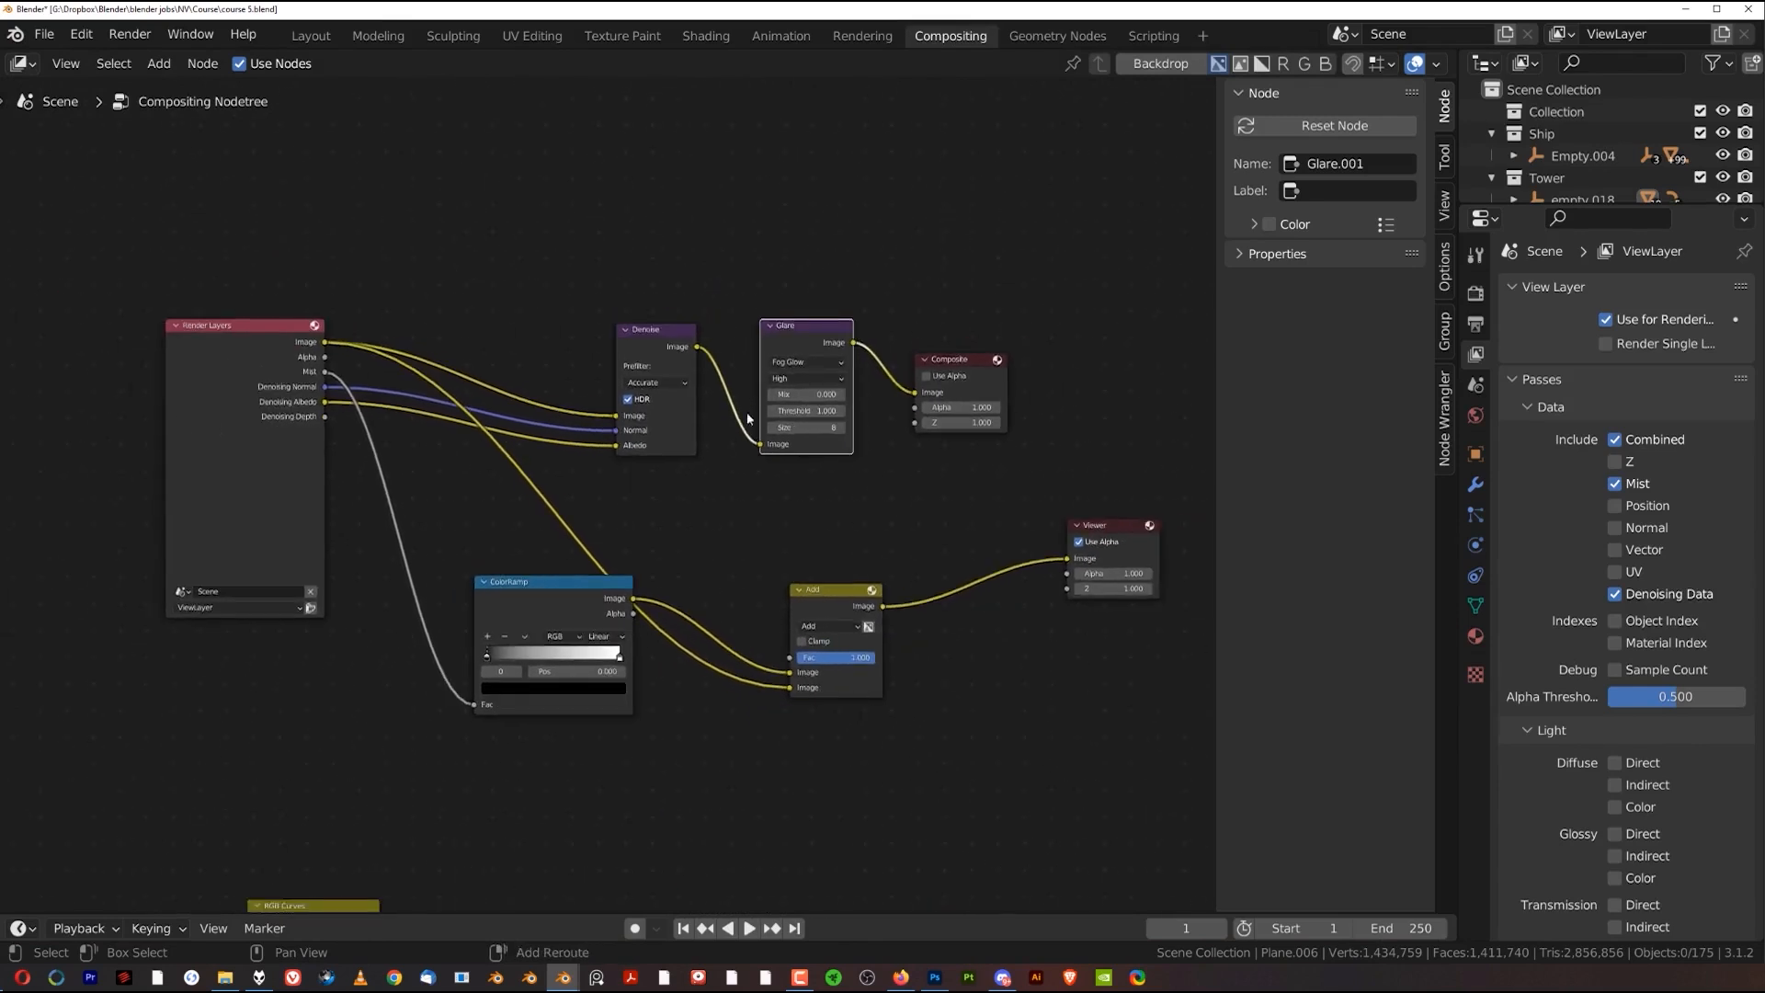
middle_click_drag(754, 413, 704, 482)
scroll(713, 460, "down", 3)
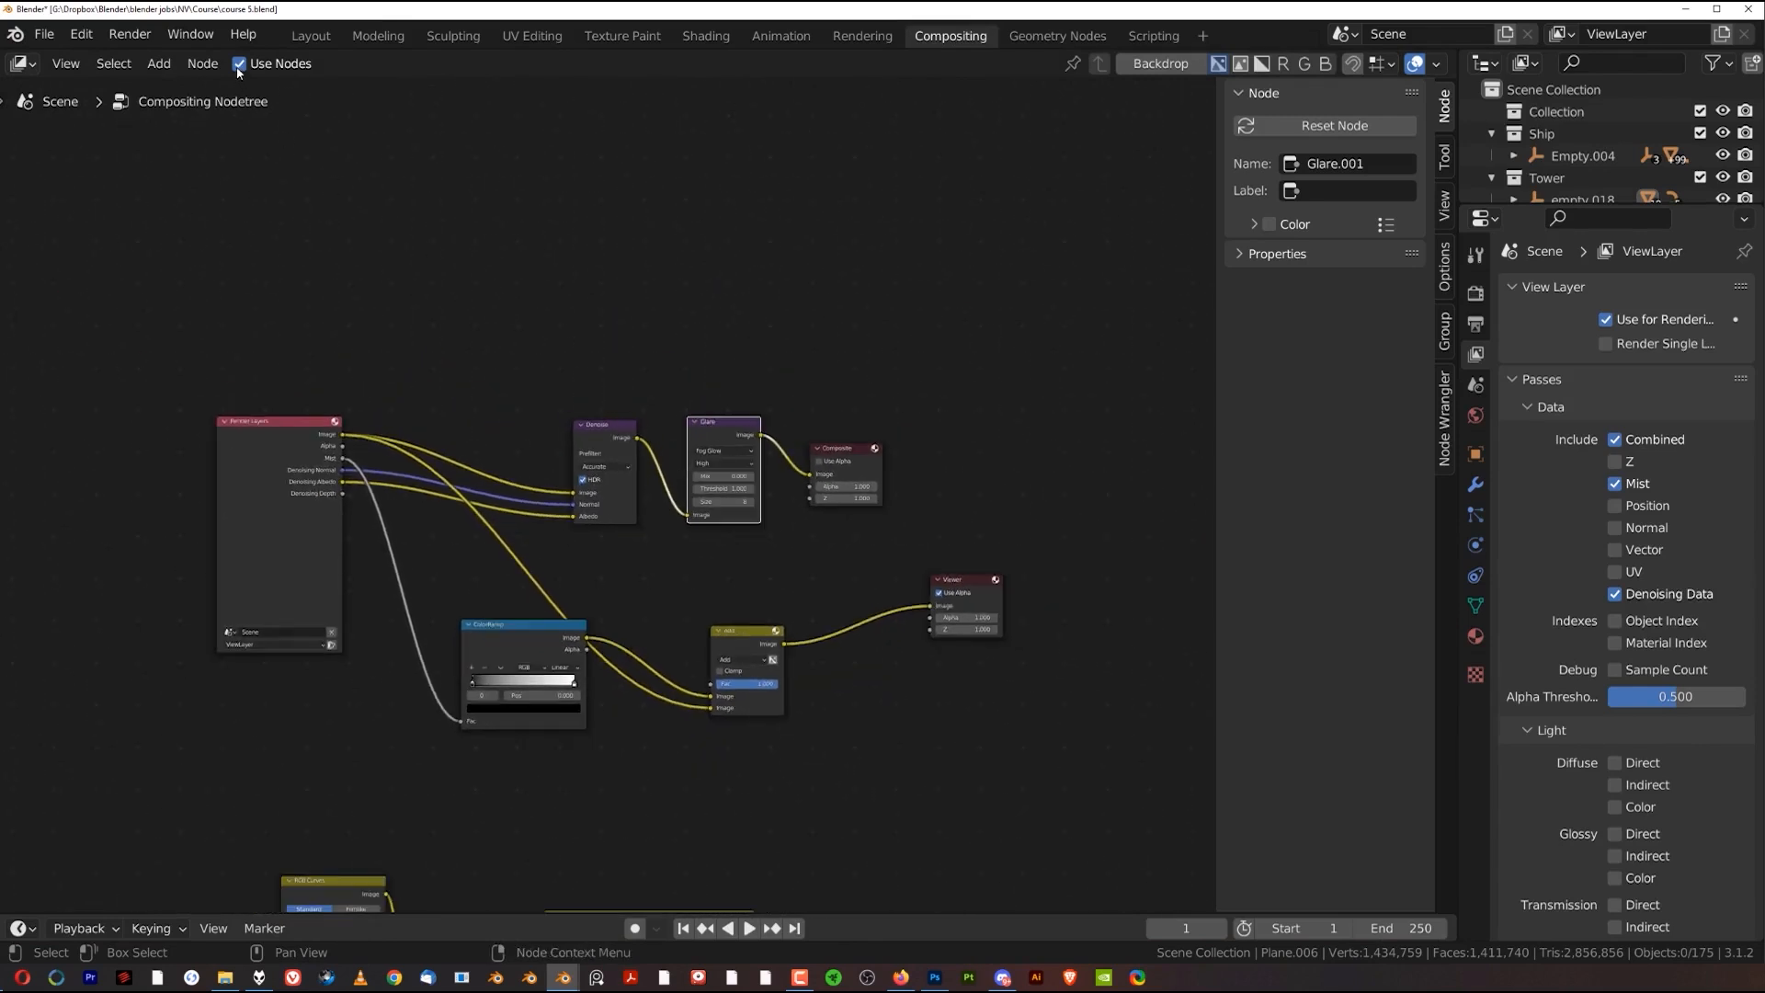
Move the Render Layers node higher in the compositing tree and inspect its outputs
left_click_drag(289, 417, 299, 318)
scroll(213, 375, "up", 2)
middle_click_drag(212, 375, 410, 467)
scroll(410, 468, "up", 3)
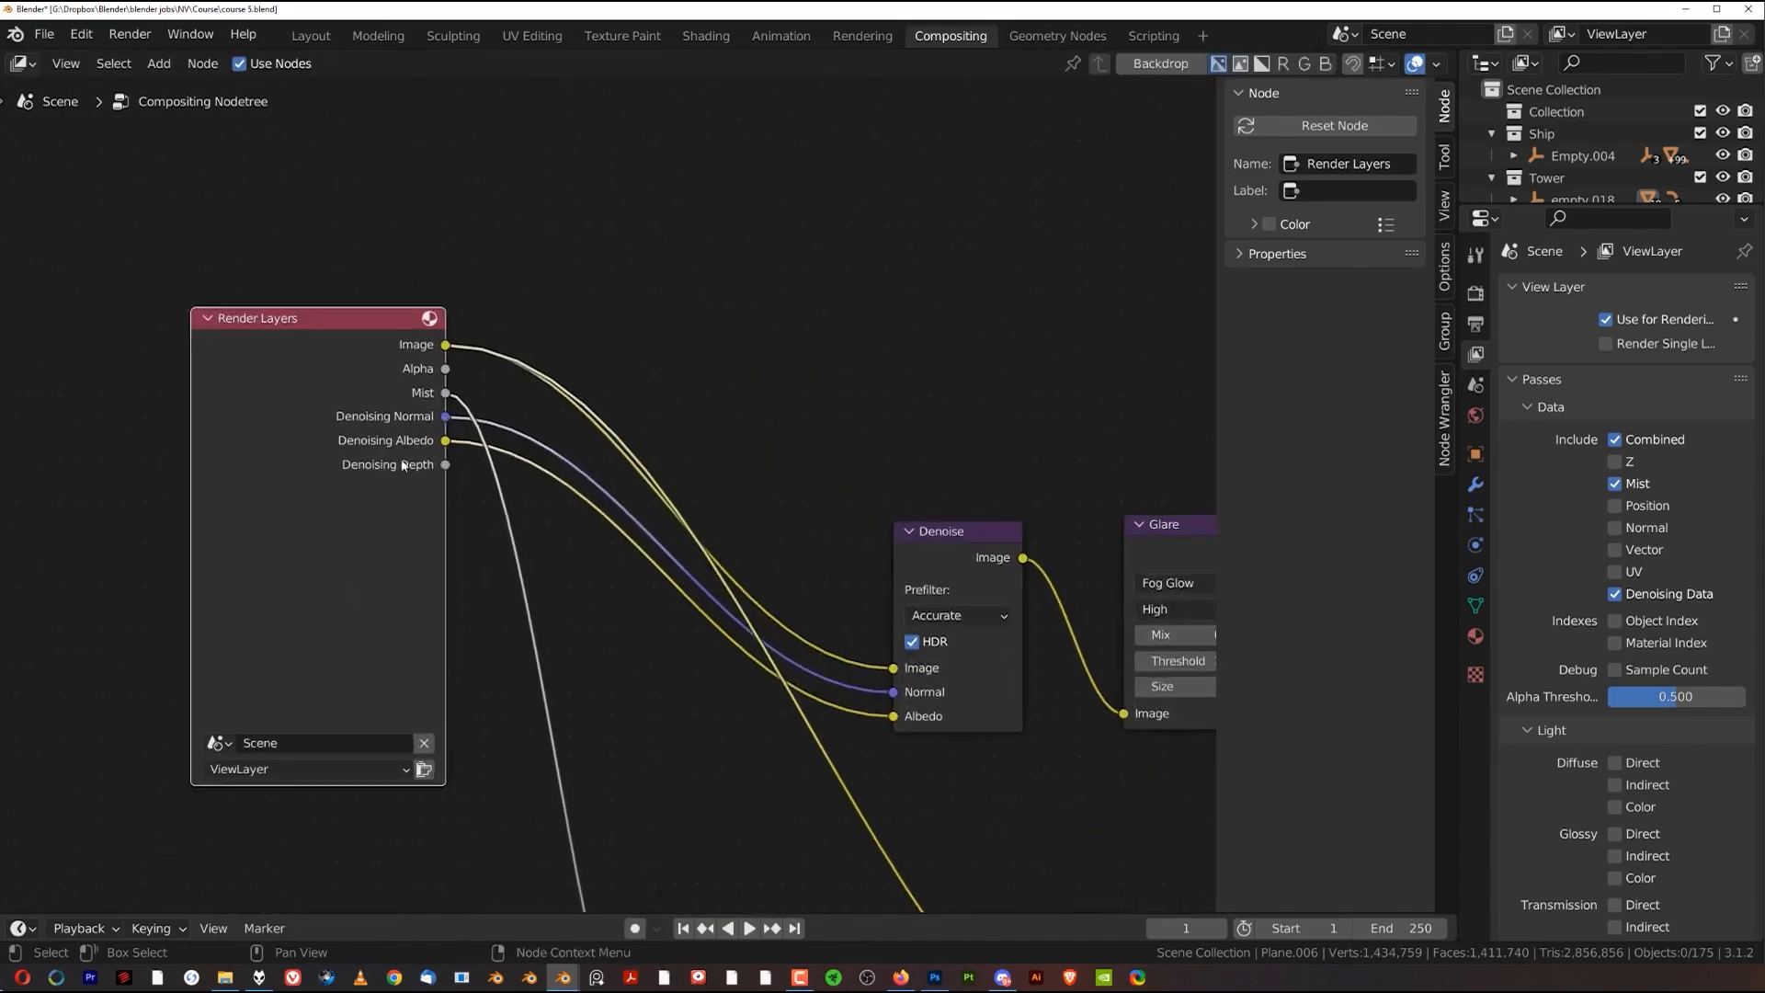
Move the Composite node slightly up and farther from the Glare node
scroll(496, 504, "down", 6)
middle_click_drag(1027, 512, 690, 465)
scroll(736, 492, "up", 2)
left_click_drag(814, 503, 872, 459)
scroll(873, 458, "down", 2)
middle_click_drag(497, 426, 819, 393)
middle_click_drag(507, 375, 308, 418)
middle_click_drag(625, 401, 662, 322)
scroll(671, 453, "up", 1)
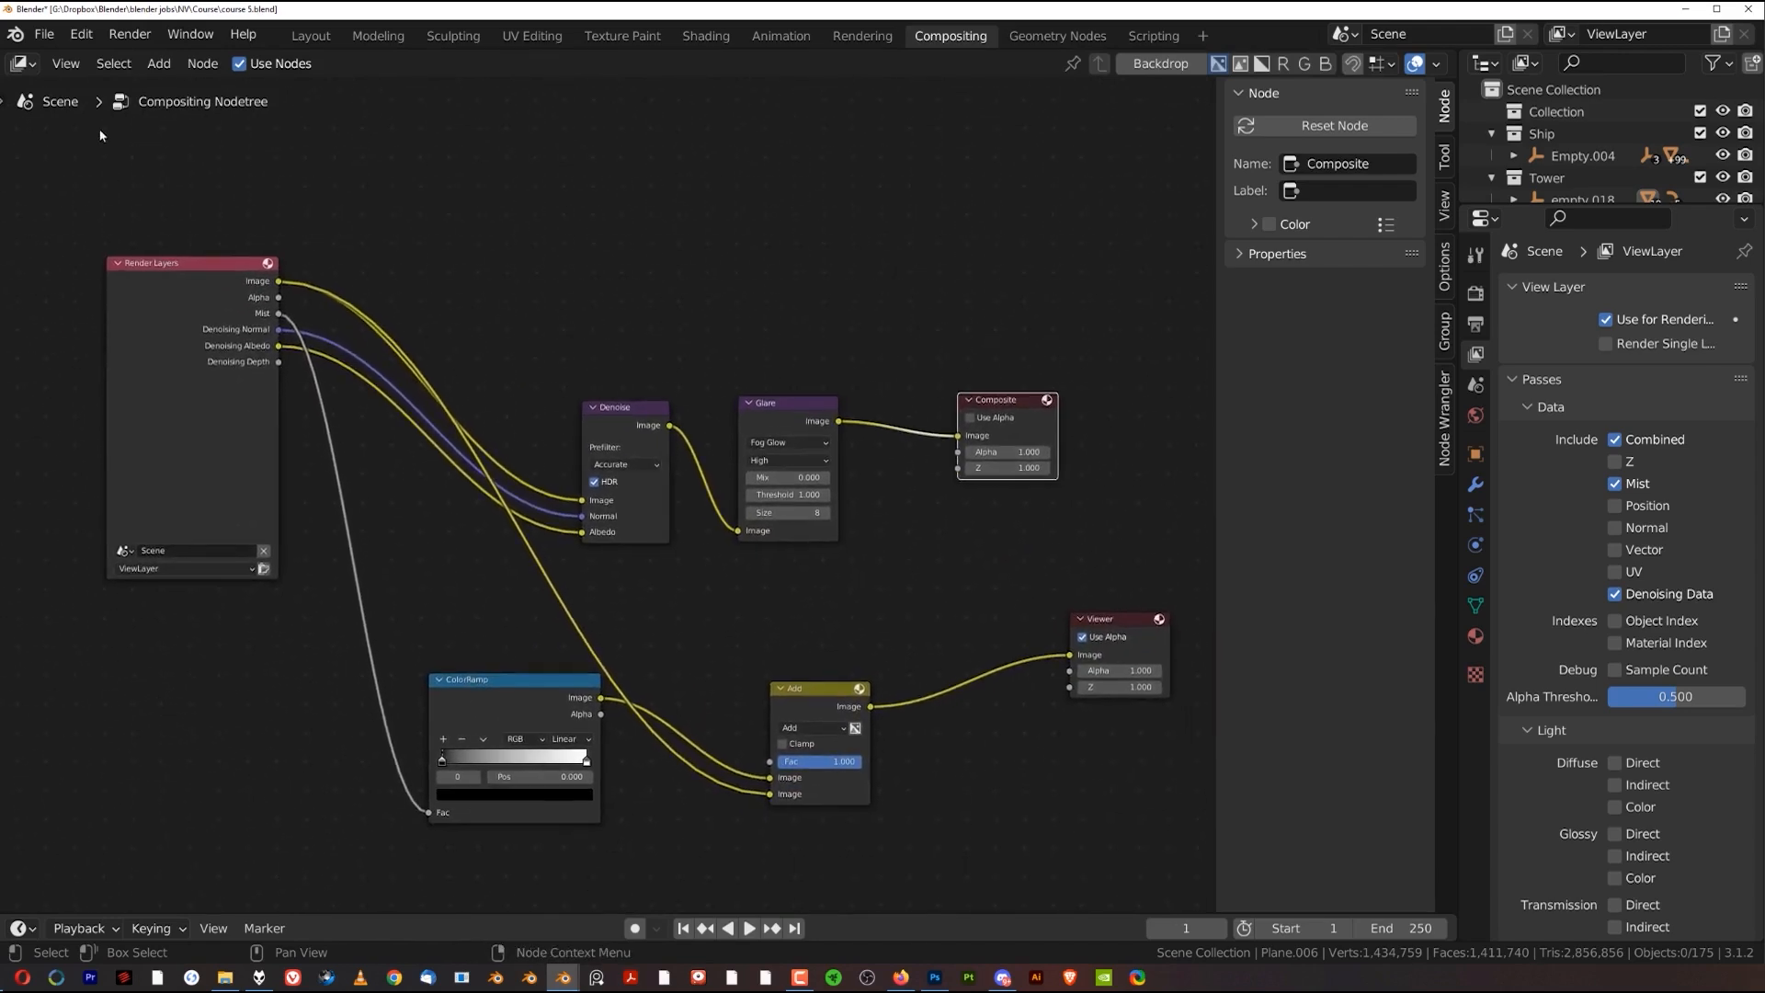
Search the add-ons in the preferences for "node" to check whether Node Wrangler is enabled
left_click(77, 37)
left_click(101, 351)
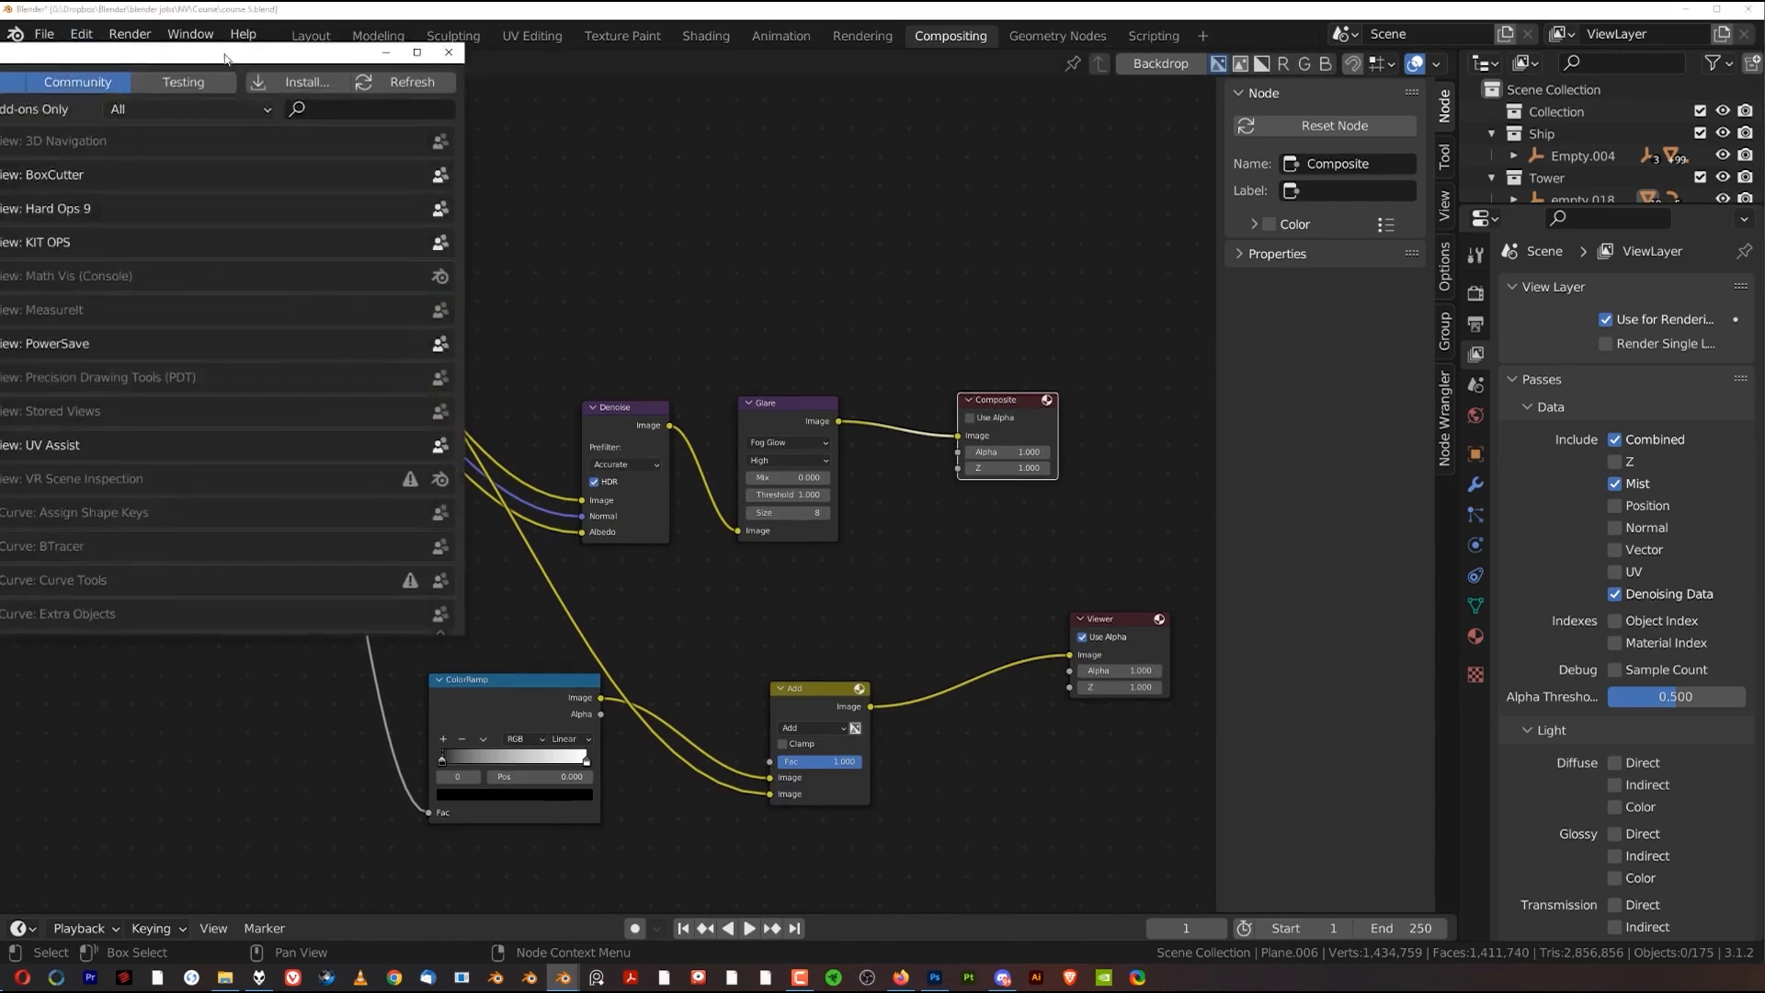
left_click_drag(225, 58, 736, 149)
left_click(873, 200)
type("no")
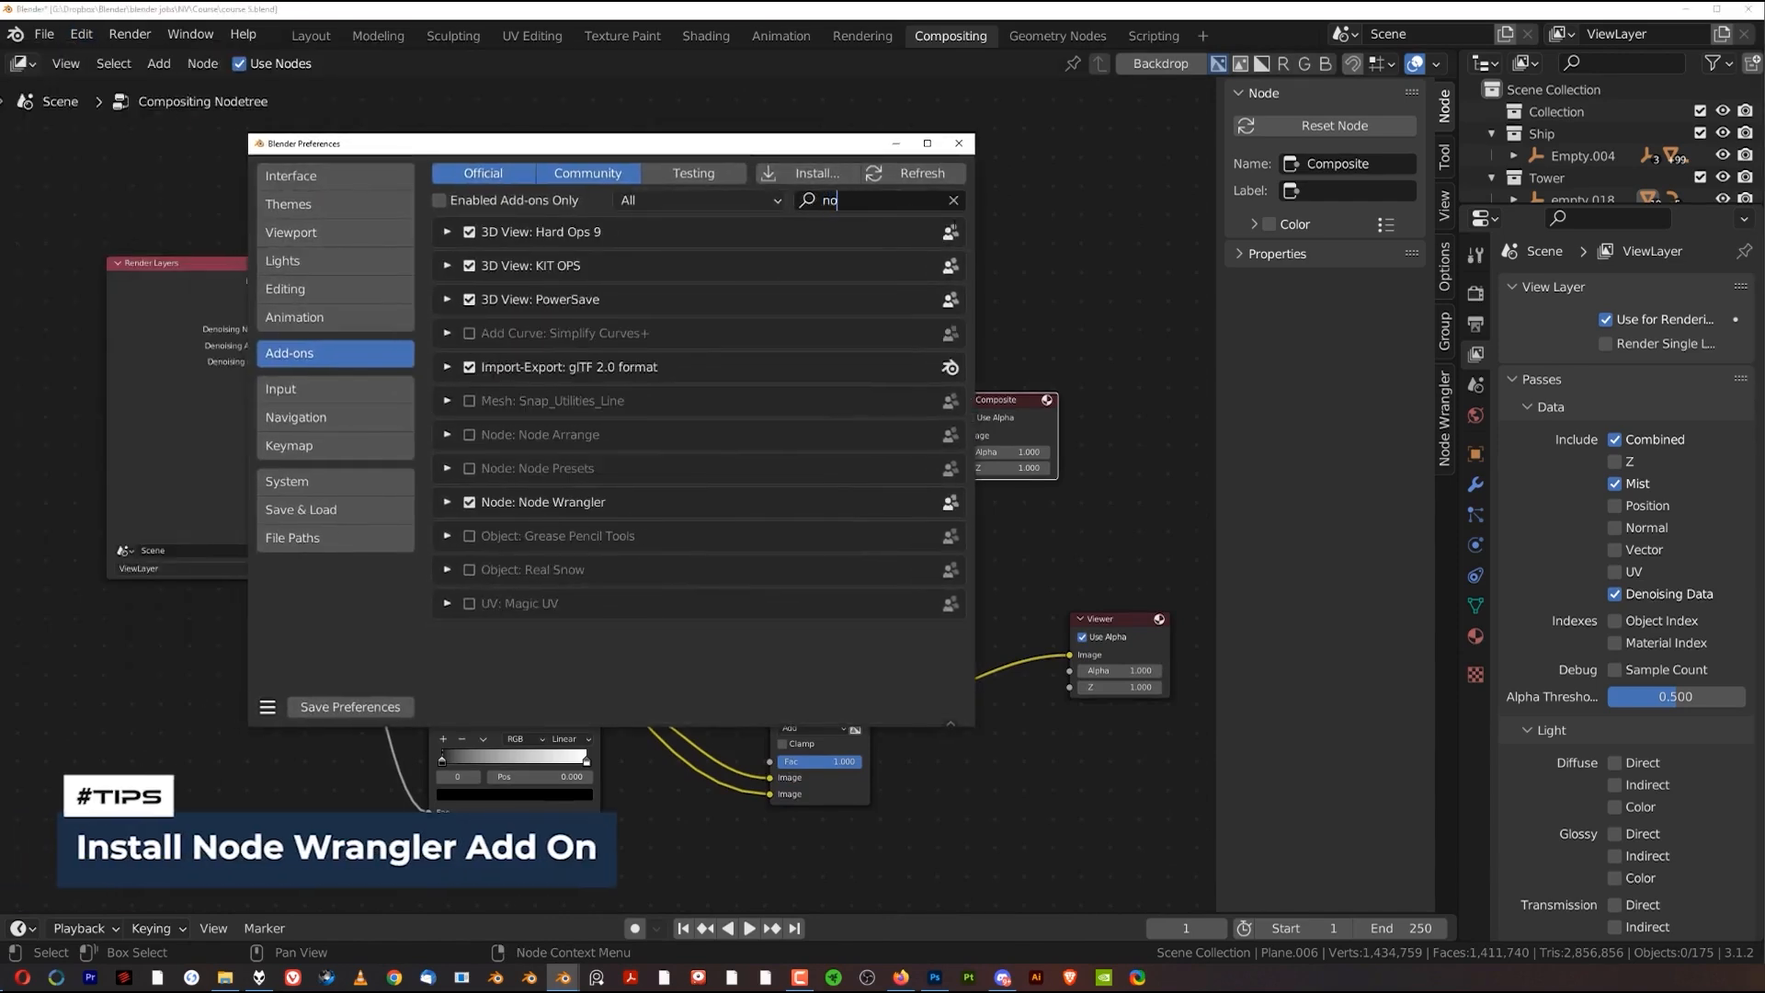
type("de")
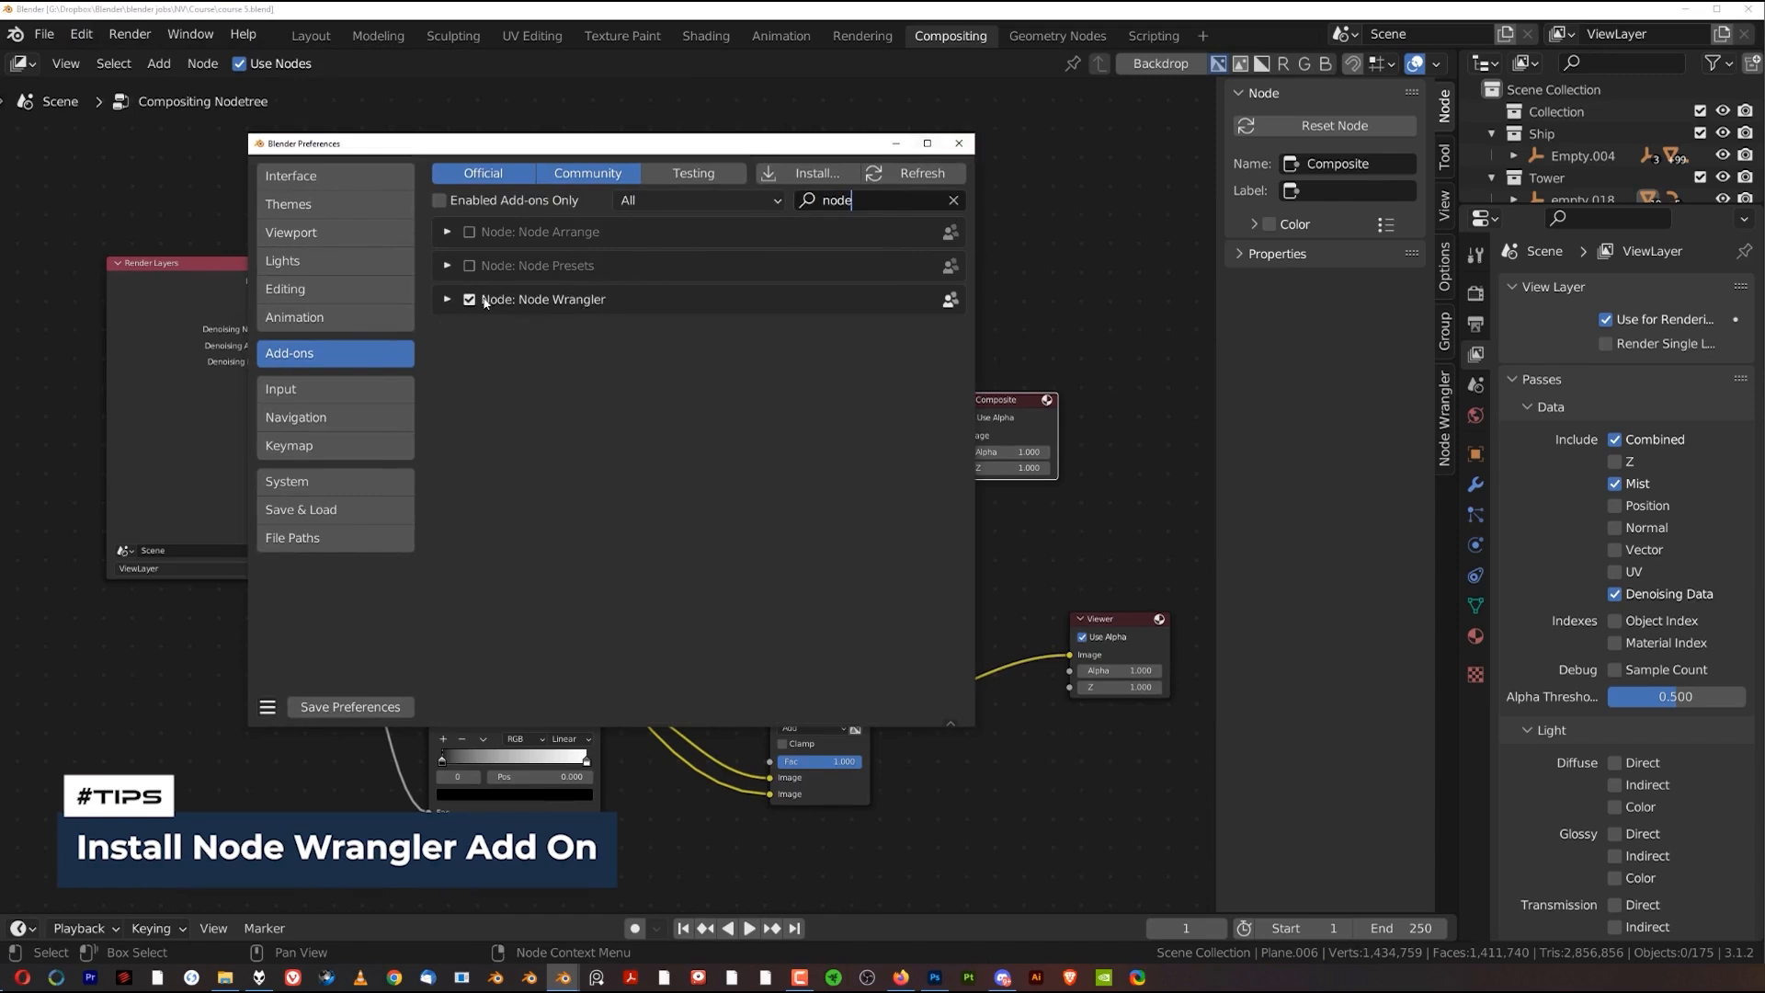
left_click(958, 144)
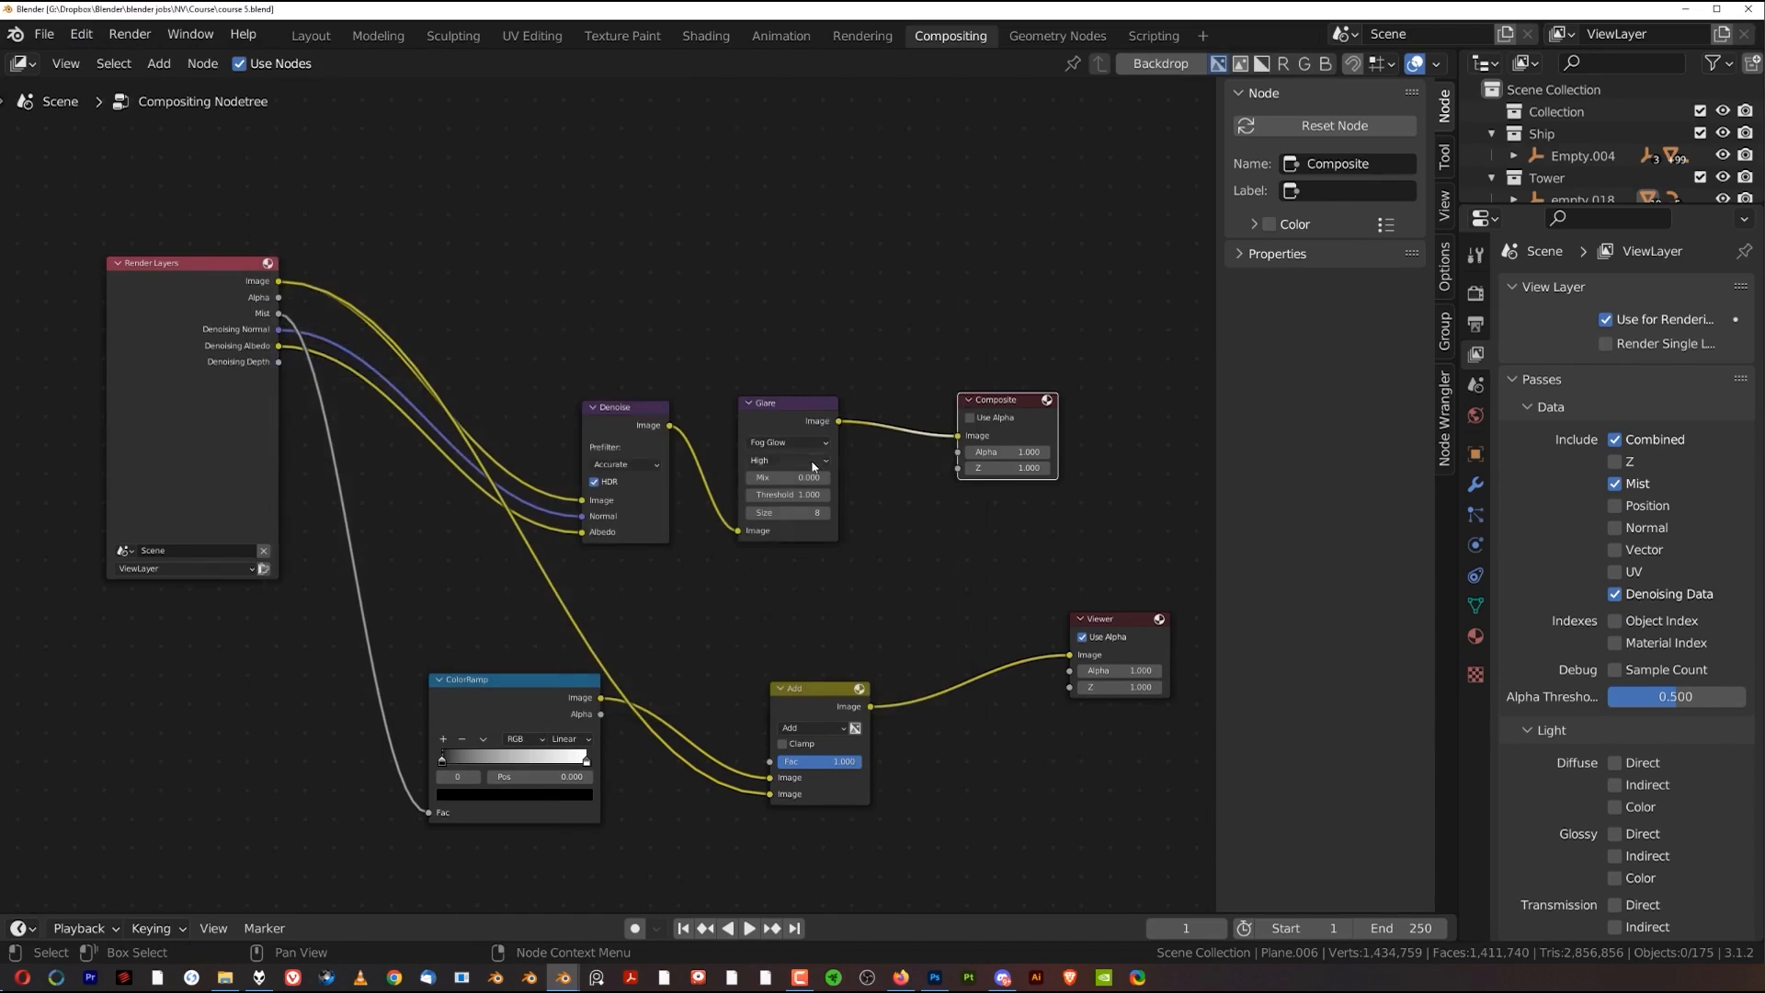
middle_click_drag(801, 412, 791, 384)
scroll(796, 379, "down", 1)
scroll(607, 386, "up", 1)
left_click(601, 274)
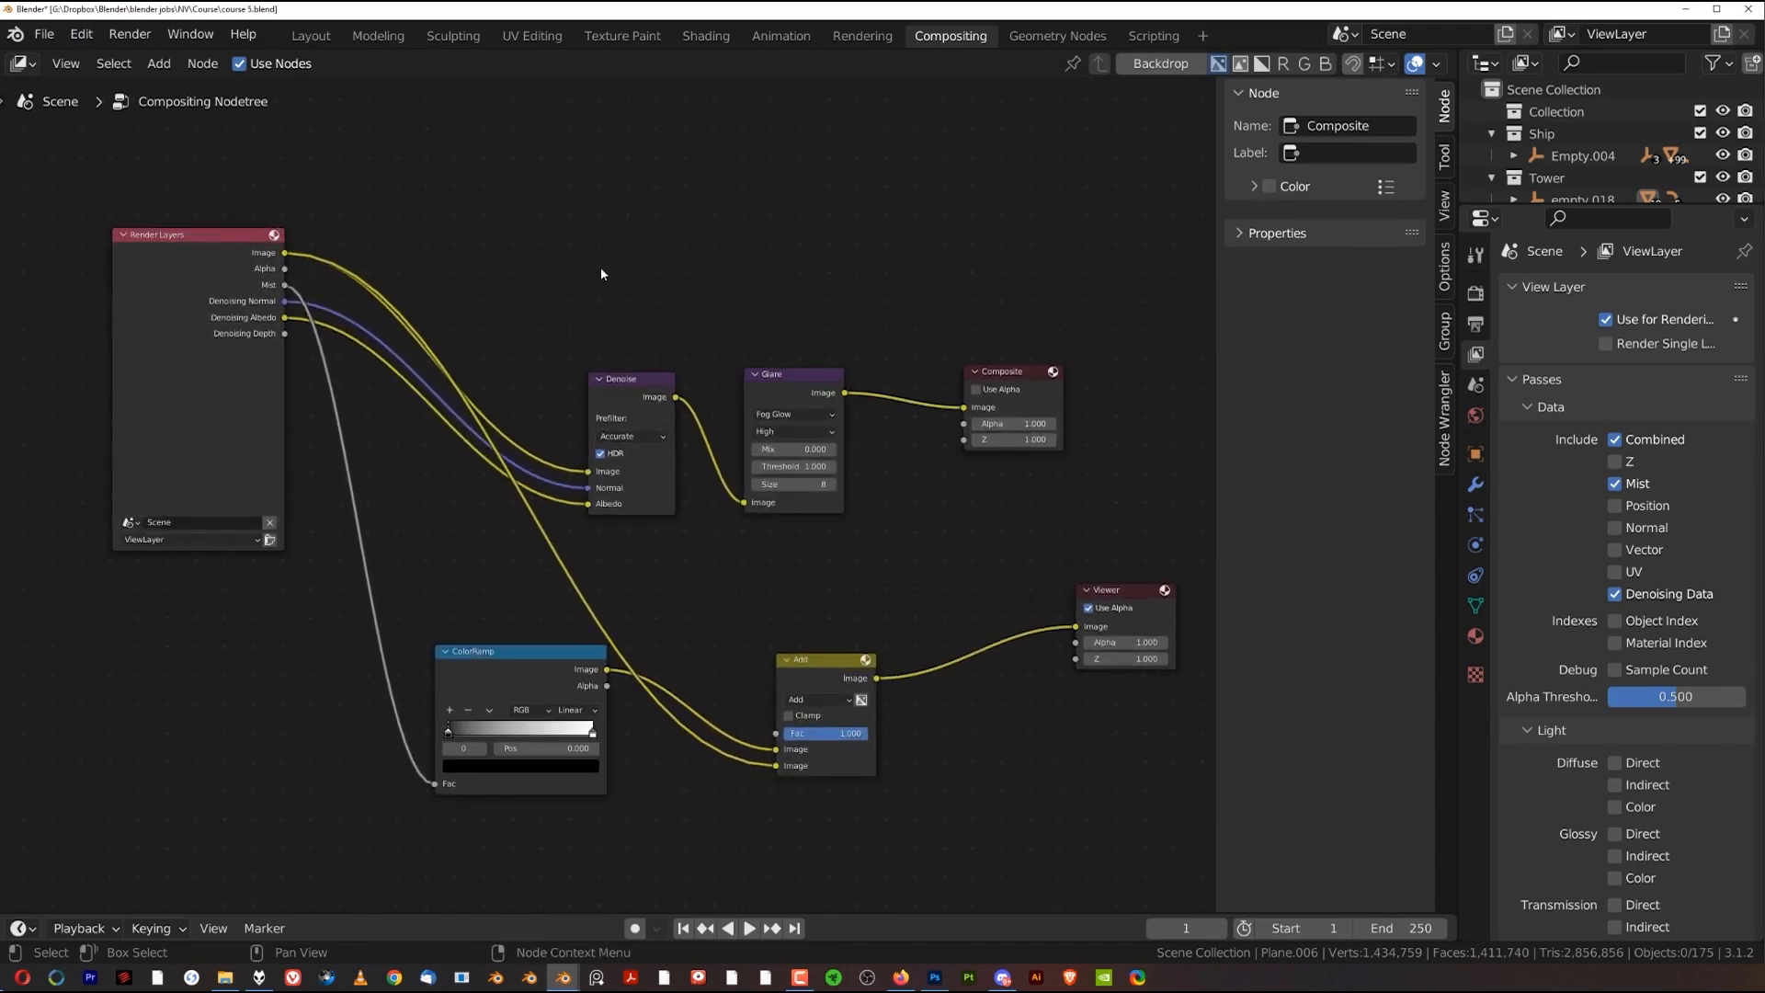
key("shift+a")
left_click(601, 268)
type("den")
left_click(642, 307)
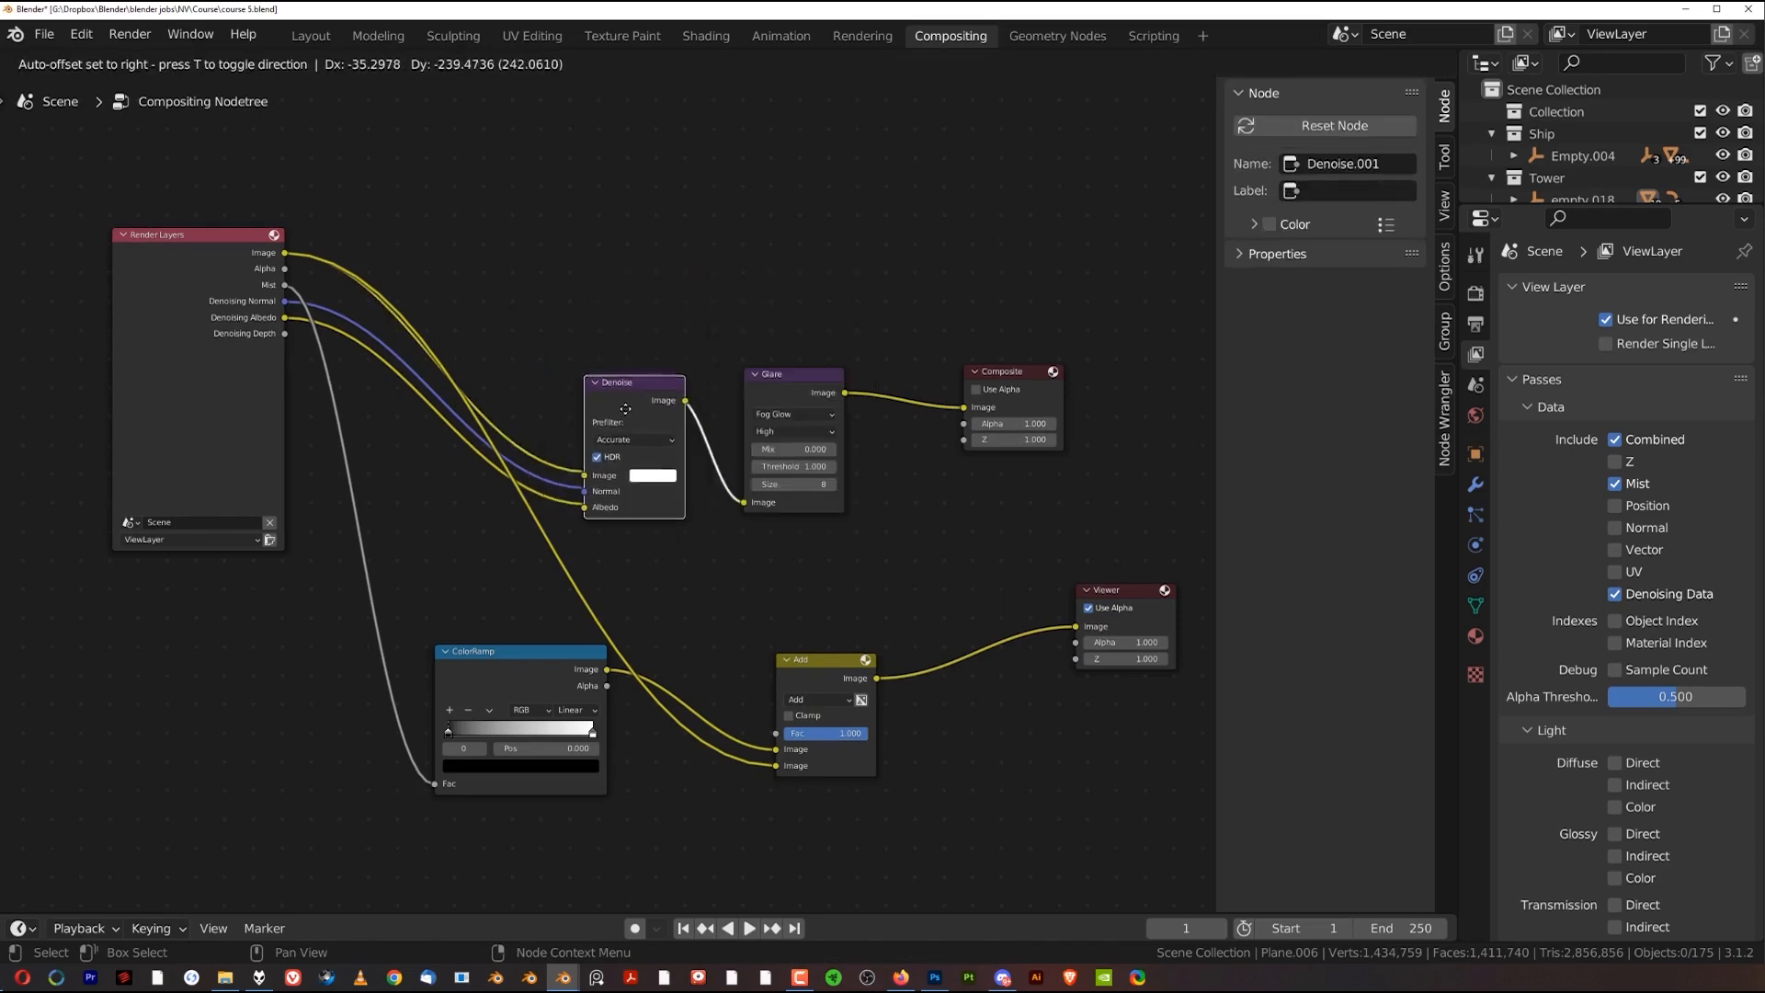
right_click(698, 166)
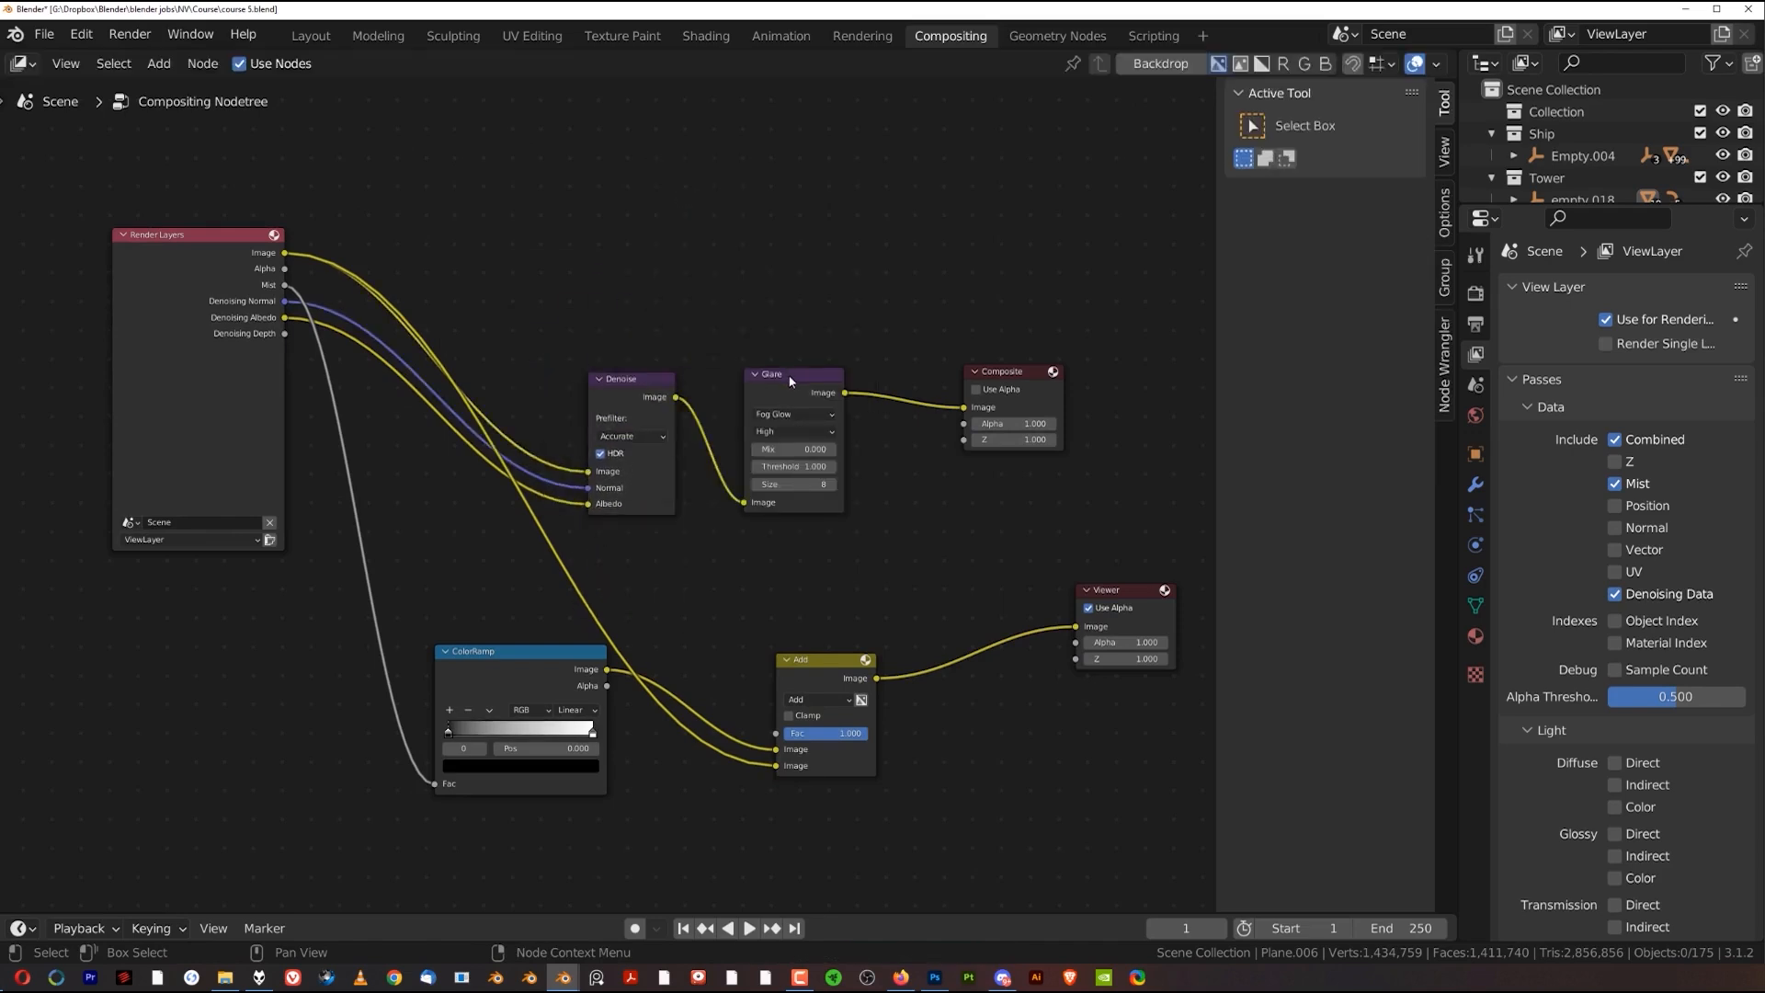
Shift the Glare node slightly away from the Denoise node and move the ColorRamp node a little up towards the Add node
left_click(790, 377)
left_click_drag(791, 377, 808, 374)
left_click(493, 668)
left_click_drag(491, 653, 527, 631)
scroll(851, 697, "up", 3)
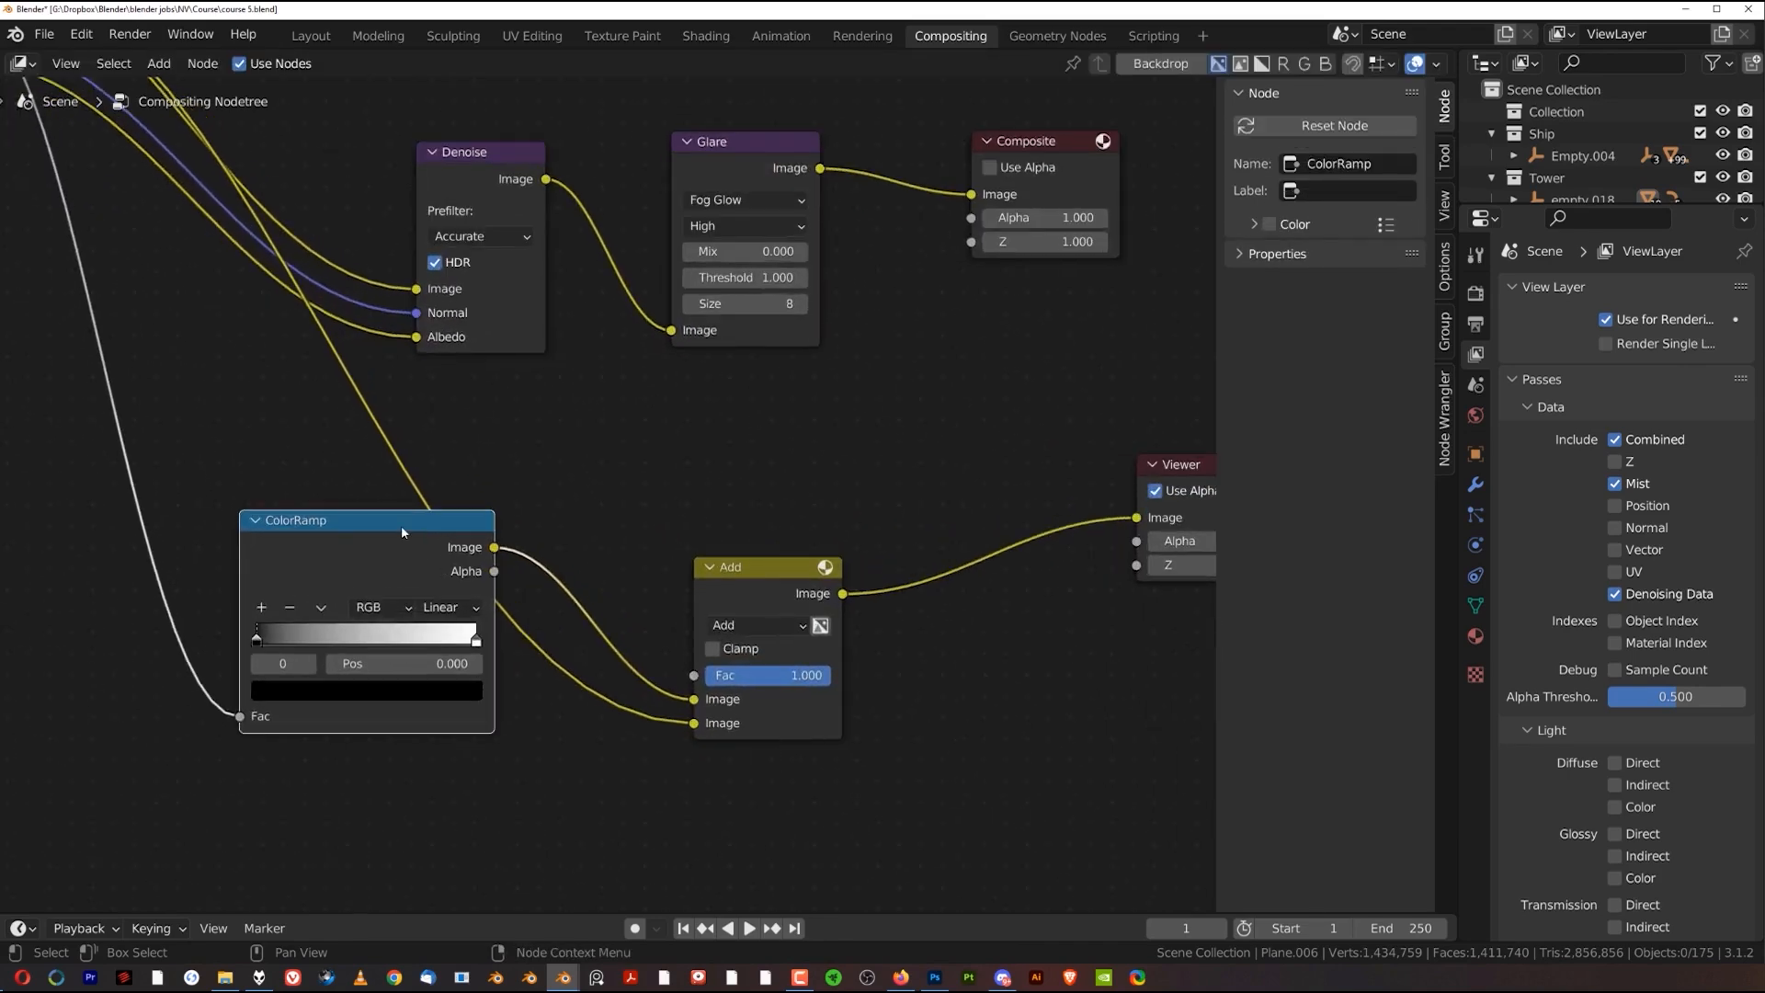
Disconnect the ColorRamp node's Image output from the Add node and shift the Add node slightly up
scroll(538, 581, "down", 1)
middle_click_drag(607, 540, 702, 541)
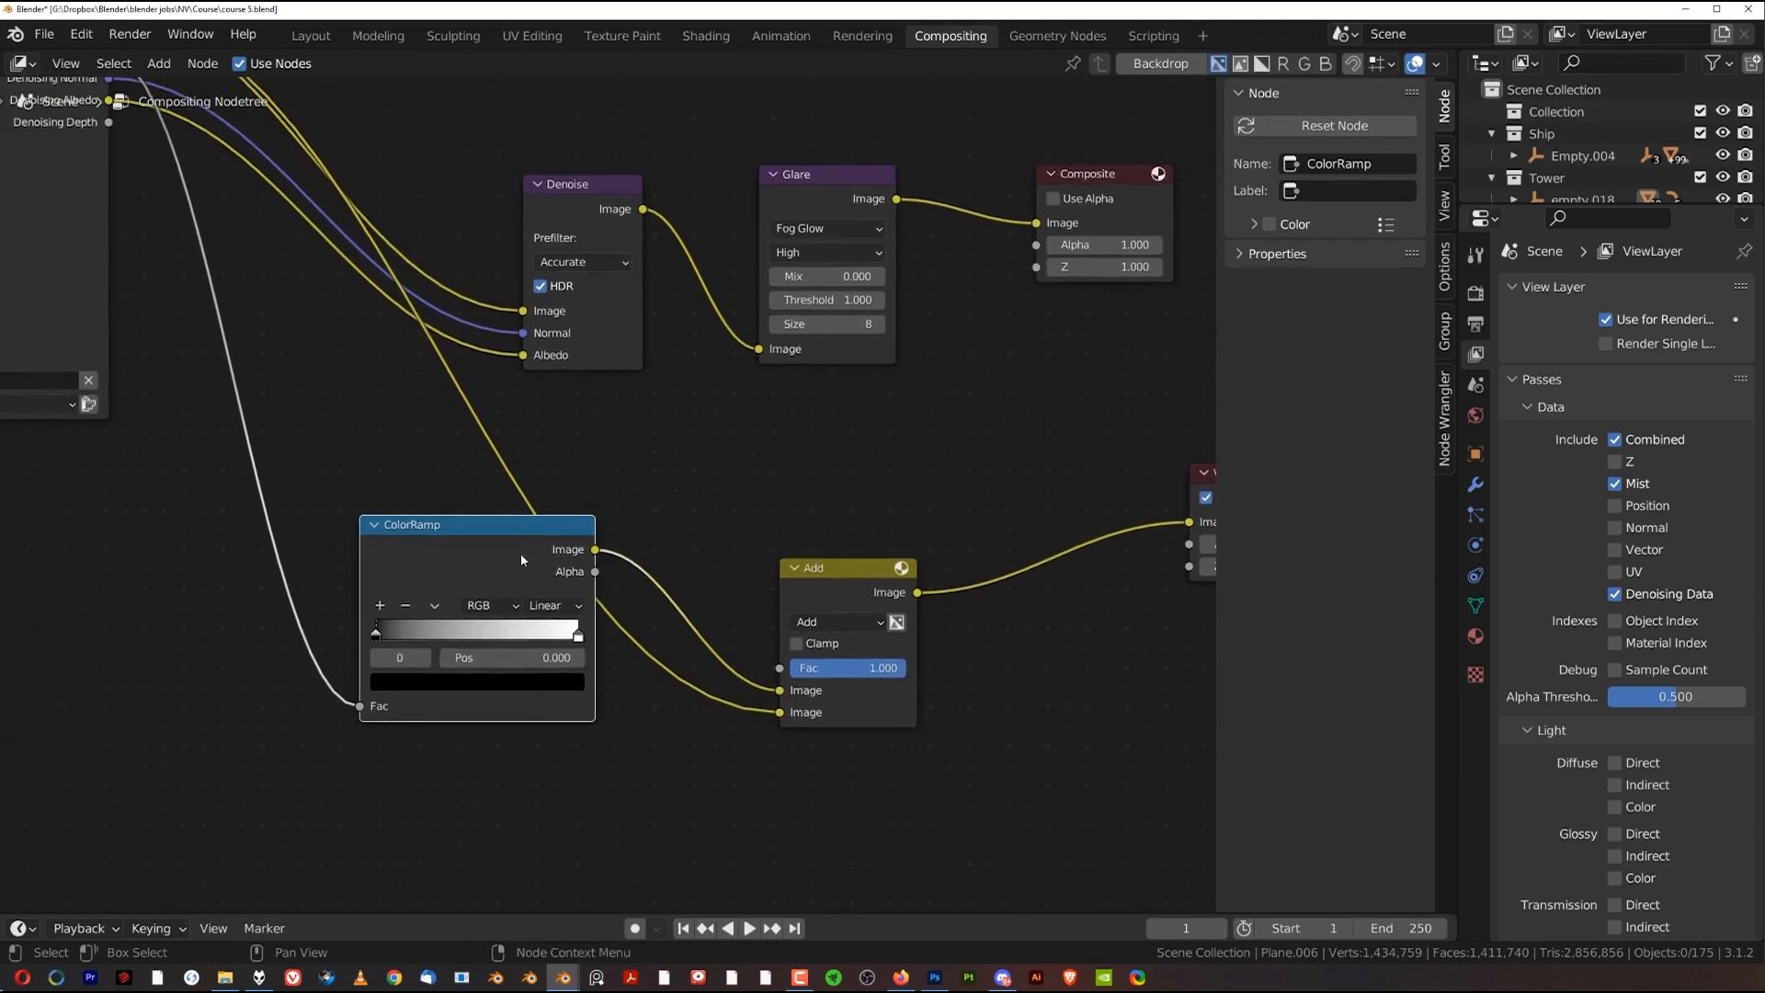
left_click_drag(520, 558, 548, 523)
key("Escape")
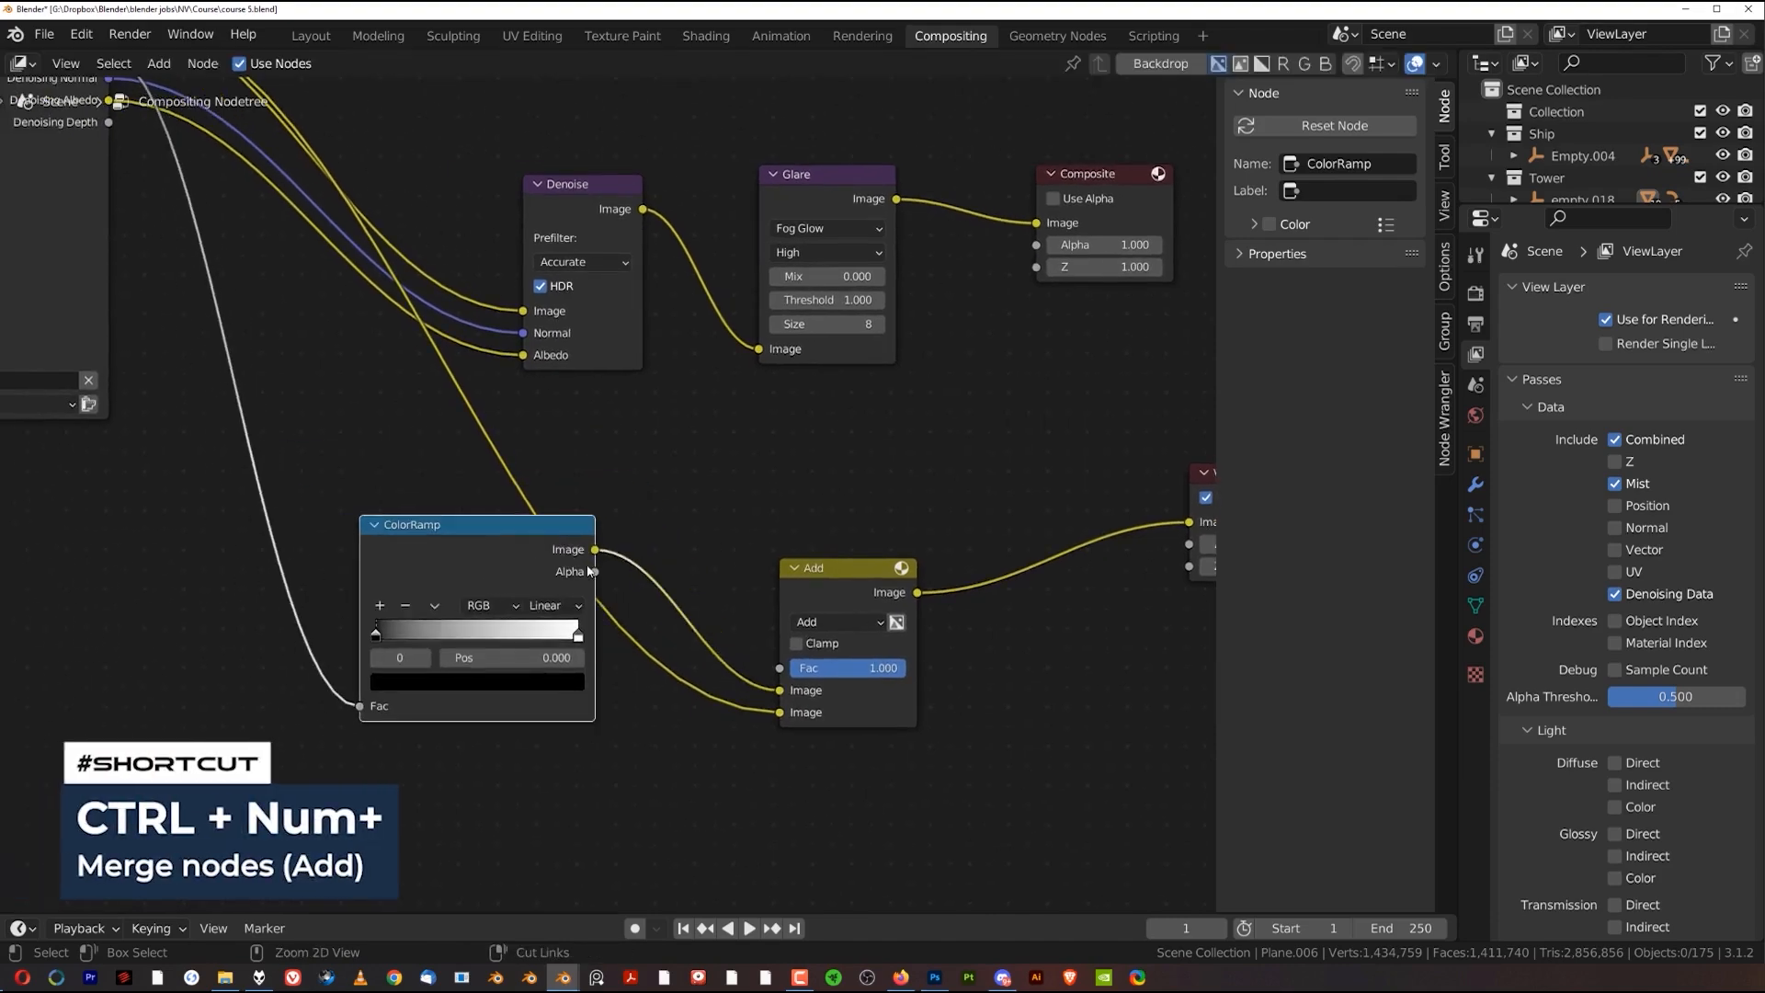
key("ctrl+KP_Add")
left_click_drag(809, 574, 904, 433)
key("h")
key("x")
scroll(761, 607, "down", 2)
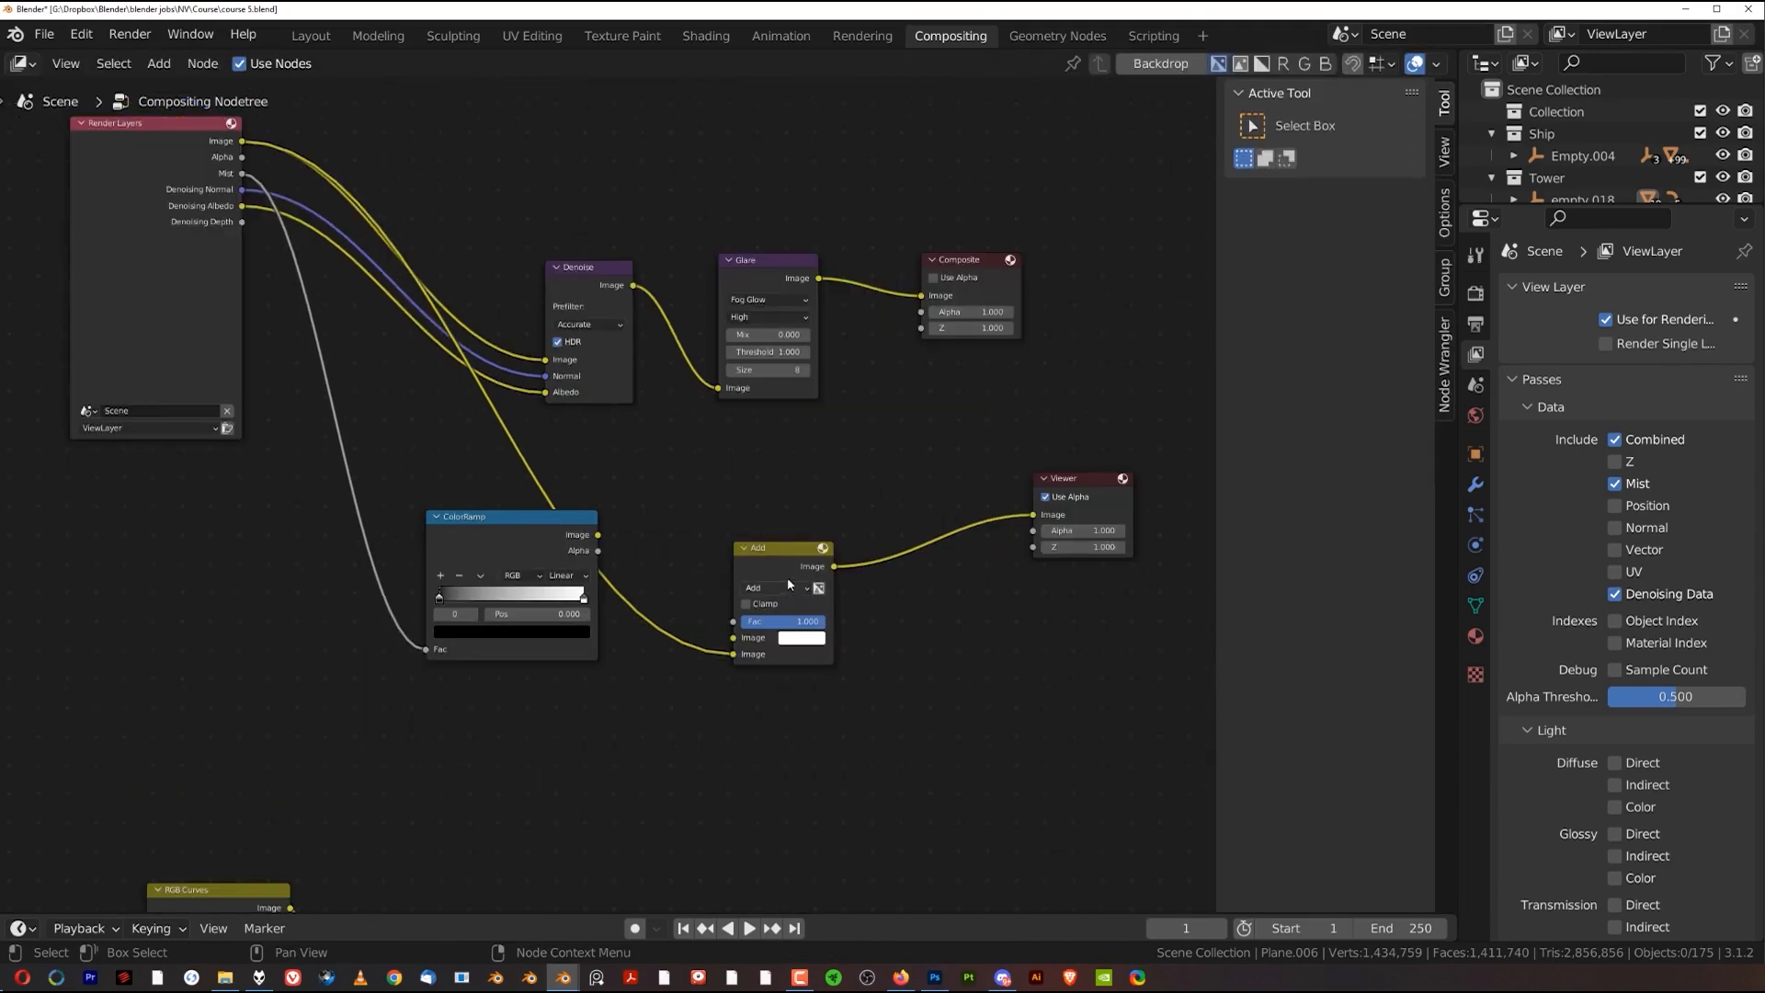
left_click_drag(781, 550, 782, 541)
middle_click_drag(629, 403, 556, 432)
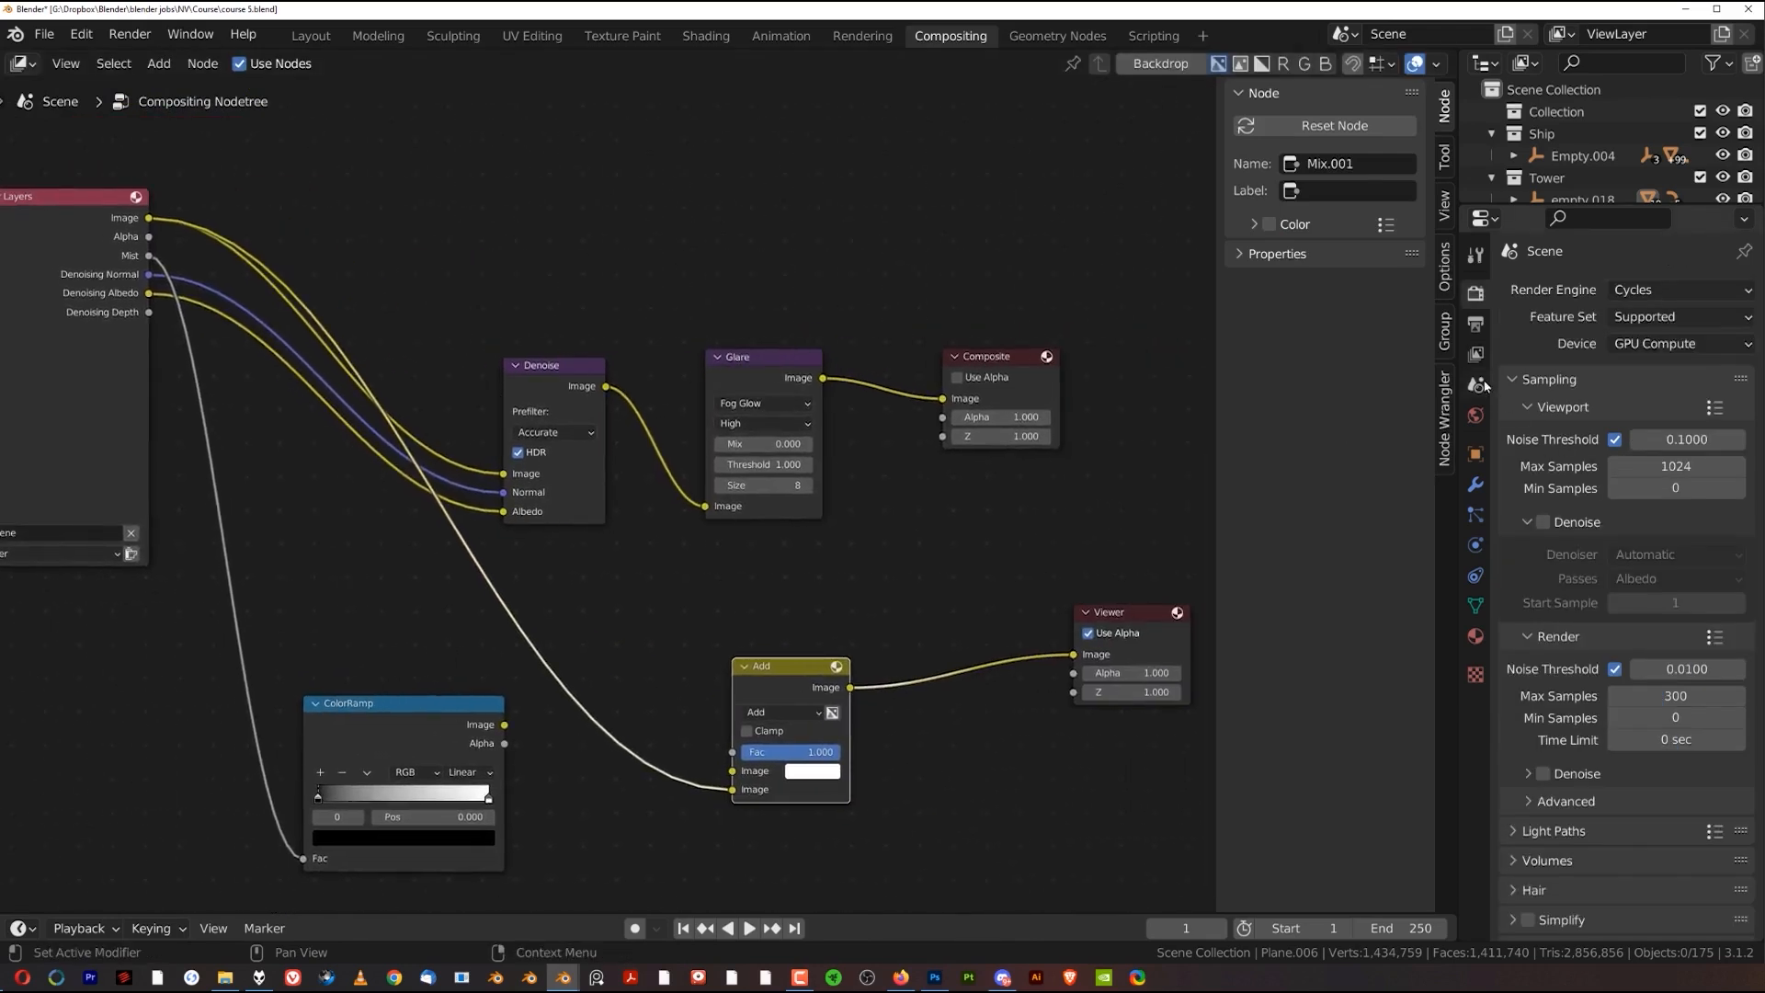
Open the View Layer properties and check the Mist and Denoising Data passes against the Render Layers node's outputs
left_click(1476, 355)
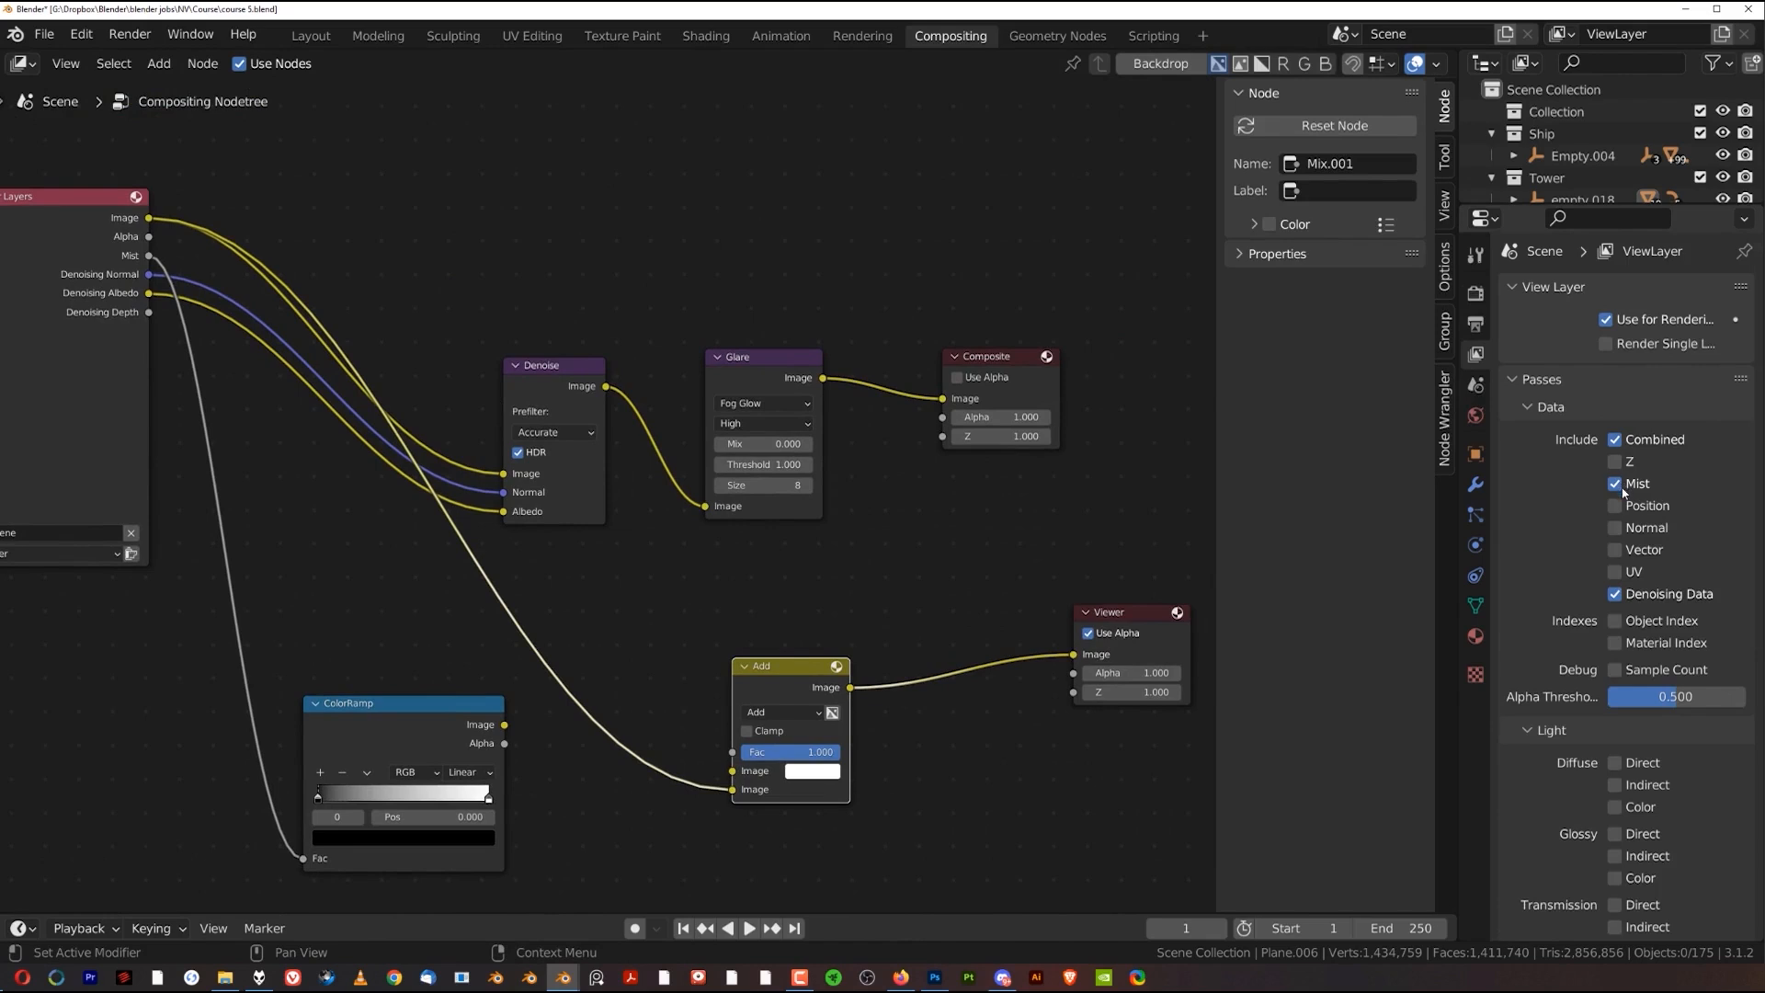
left_click(1616, 595)
left_click(1616, 595)
scroll(385, 323, "up", 2)
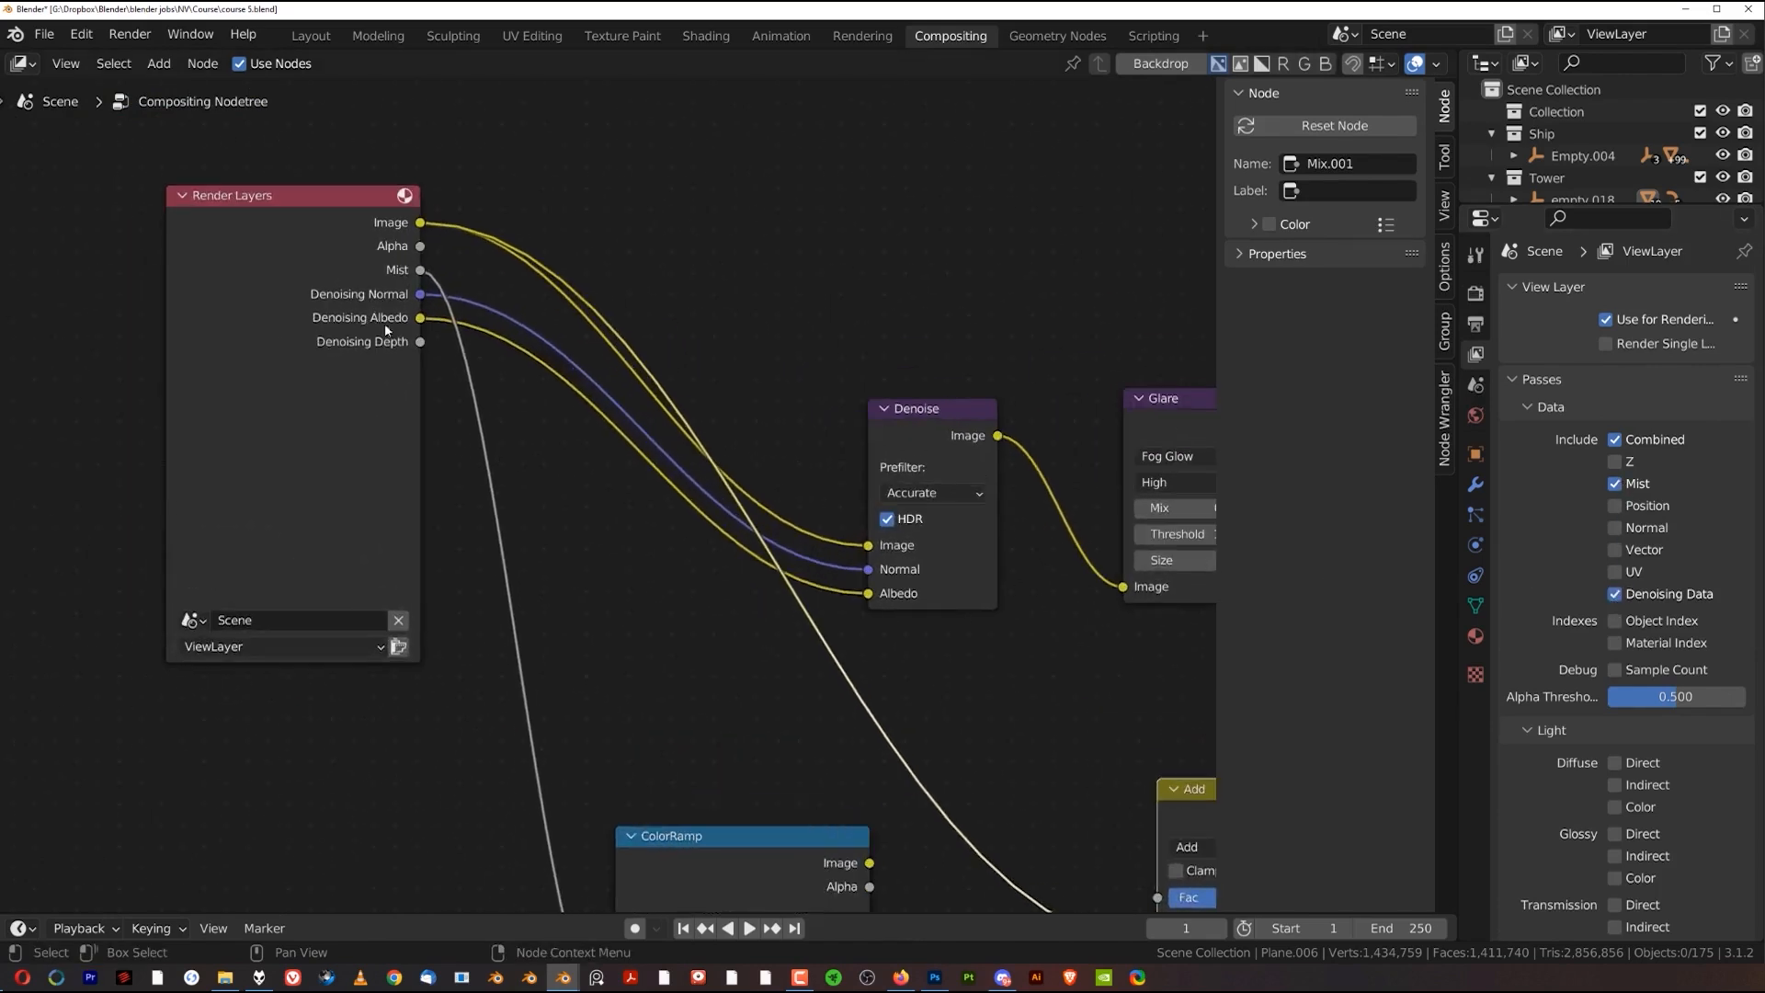
left_click(1617, 484)
left_click(1617, 483)
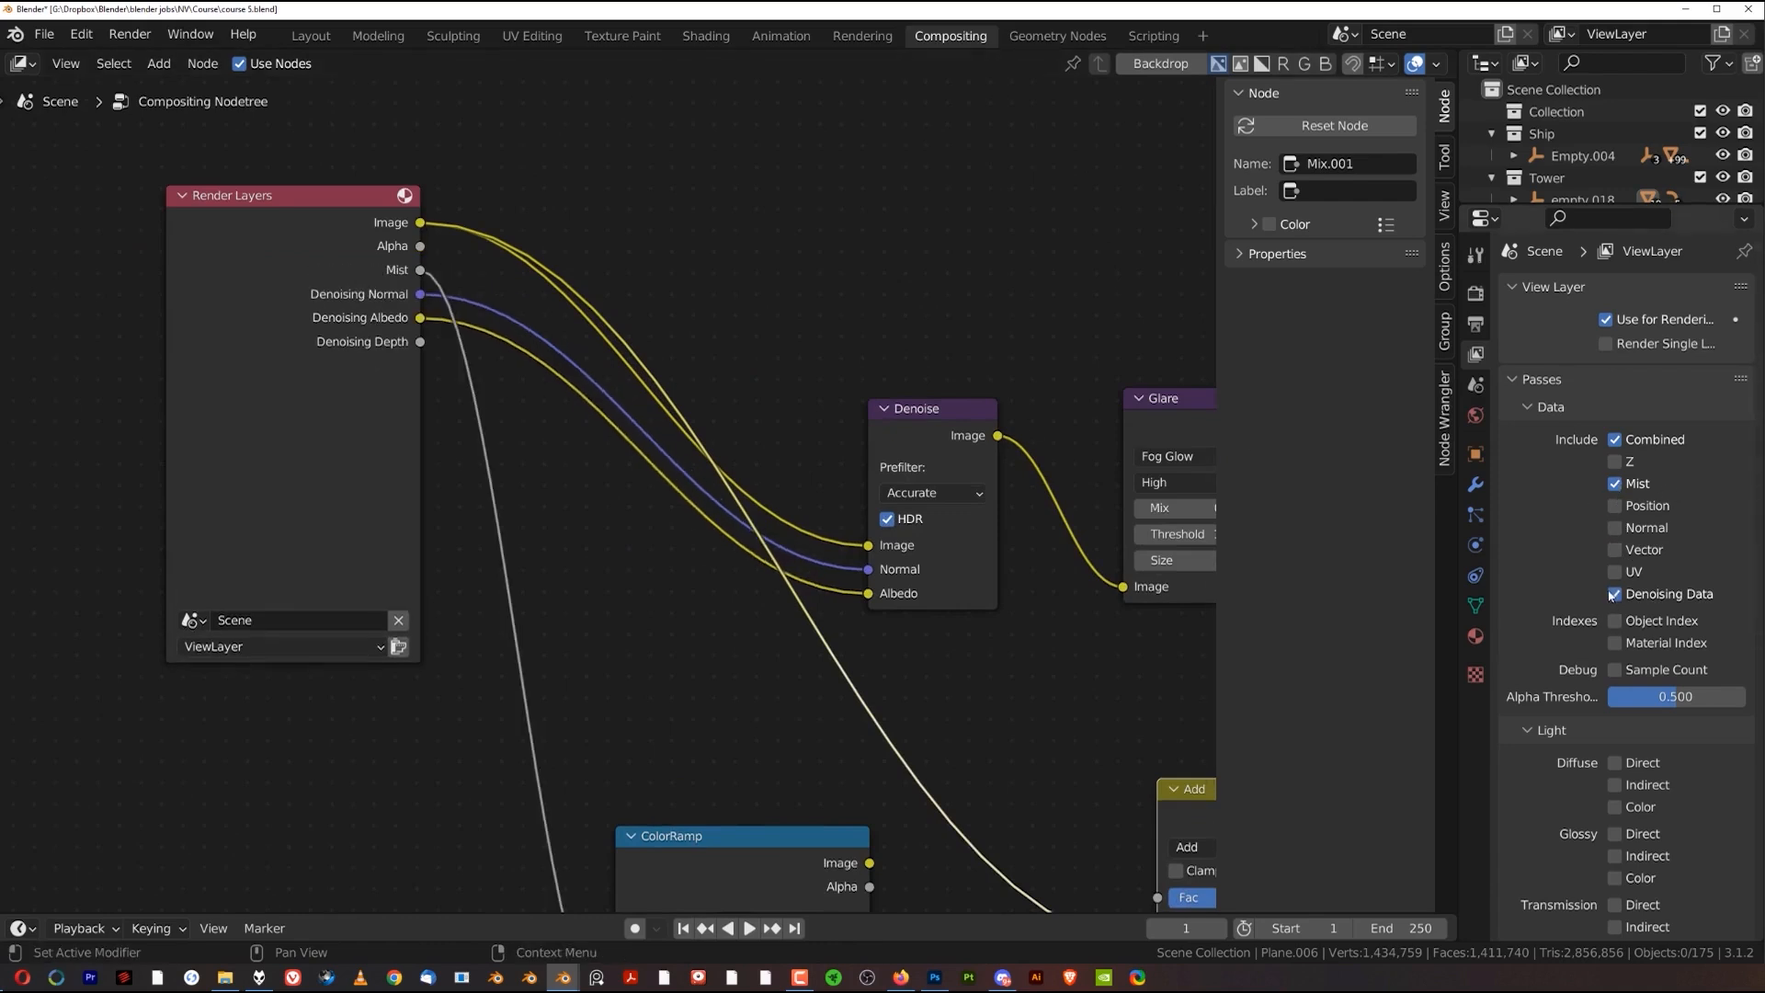
middle_click_drag(426, 280, 182, 316)
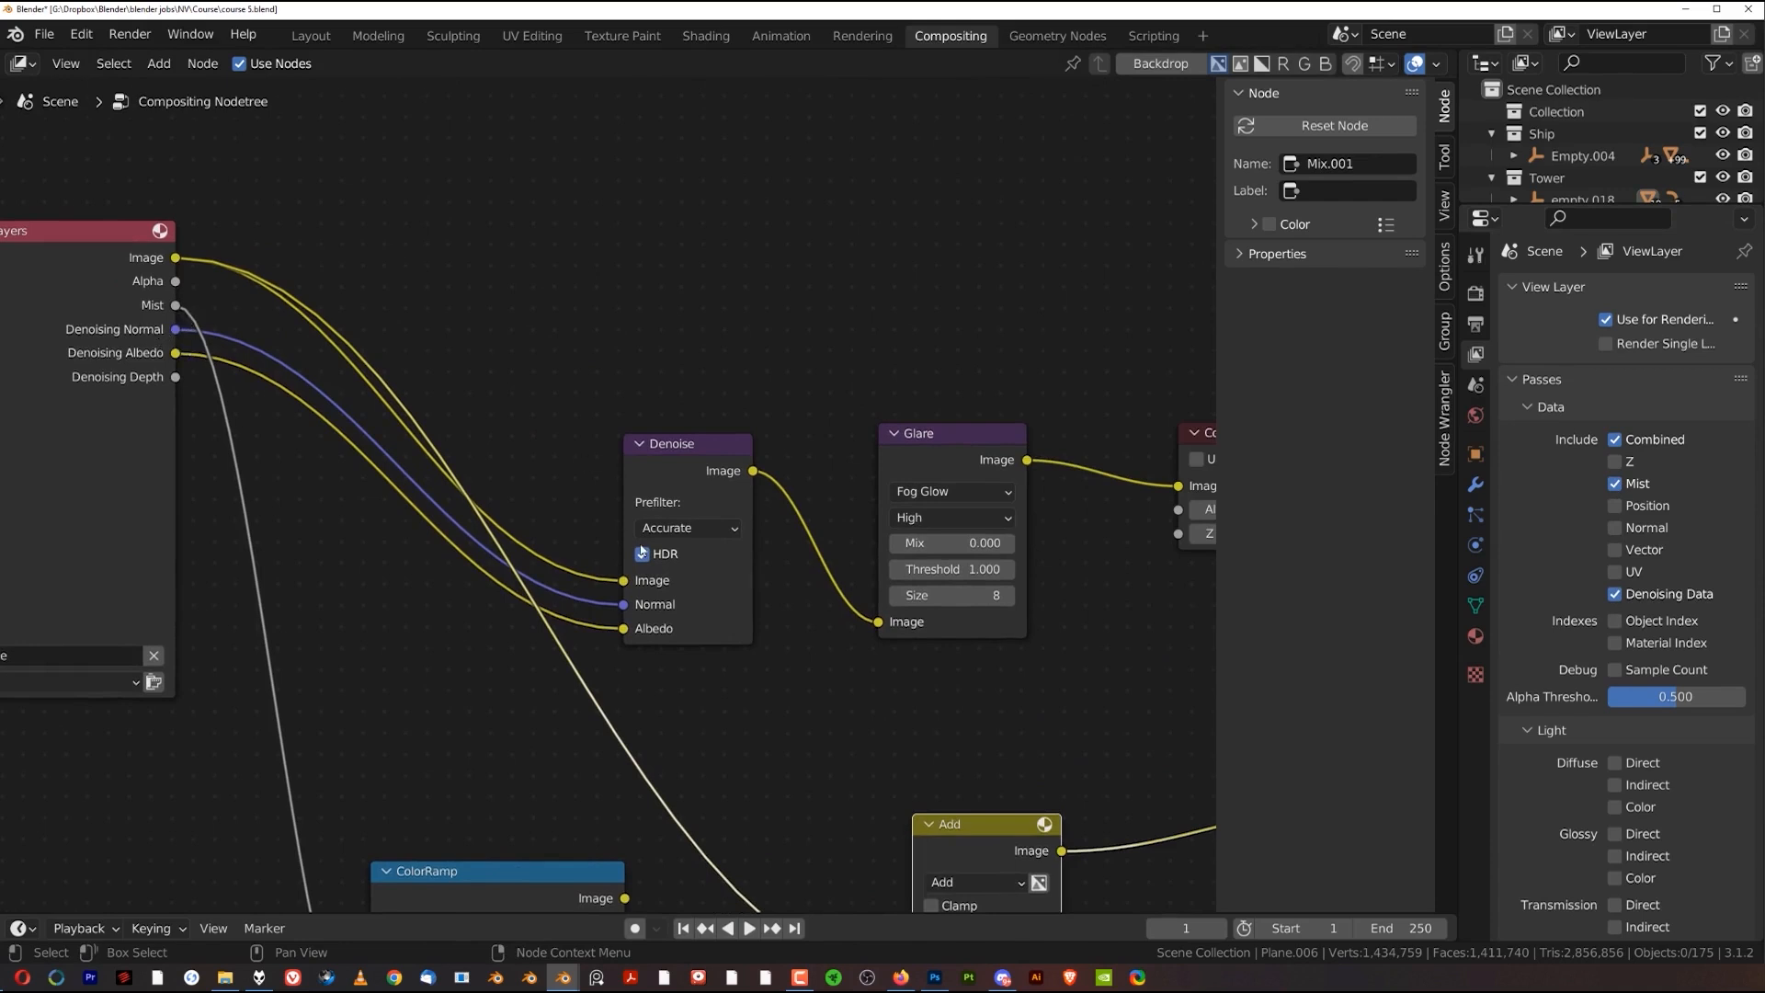
Move the Denoise node slightly up towards the Render Layers node and raise the Composite node a little
left_click_drag(680, 448, 654, 414)
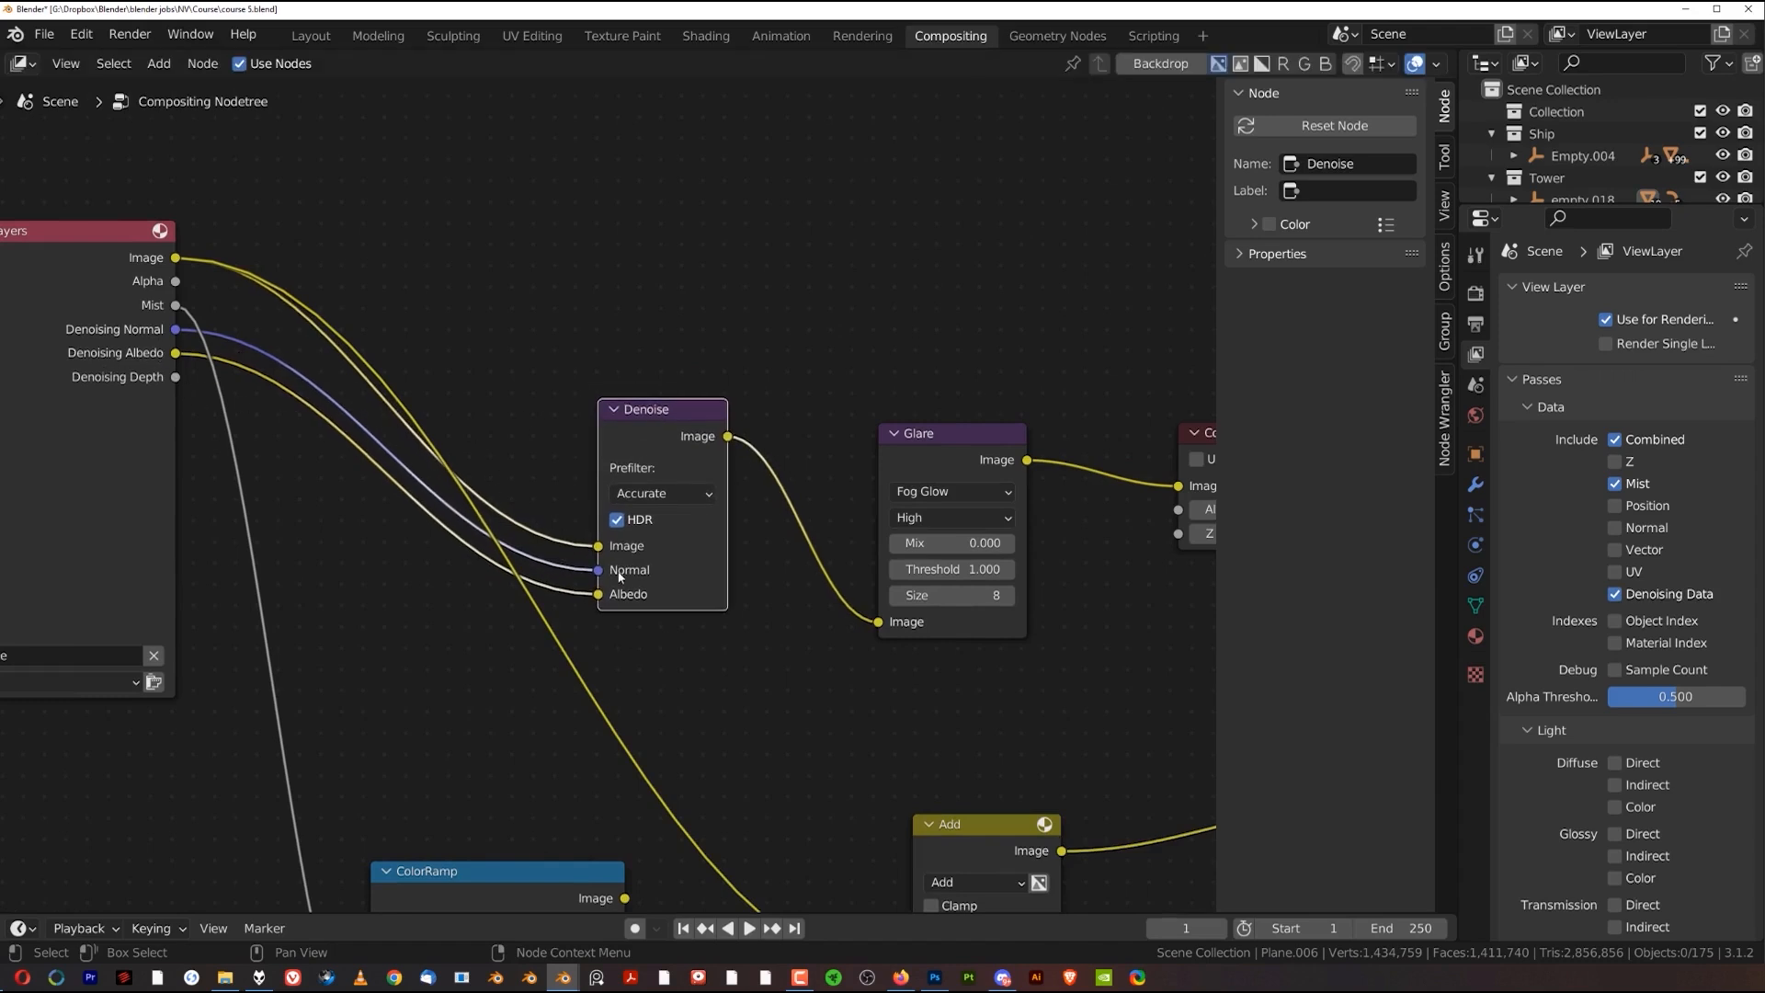
middle_click_drag(850, 420, 521, 384)
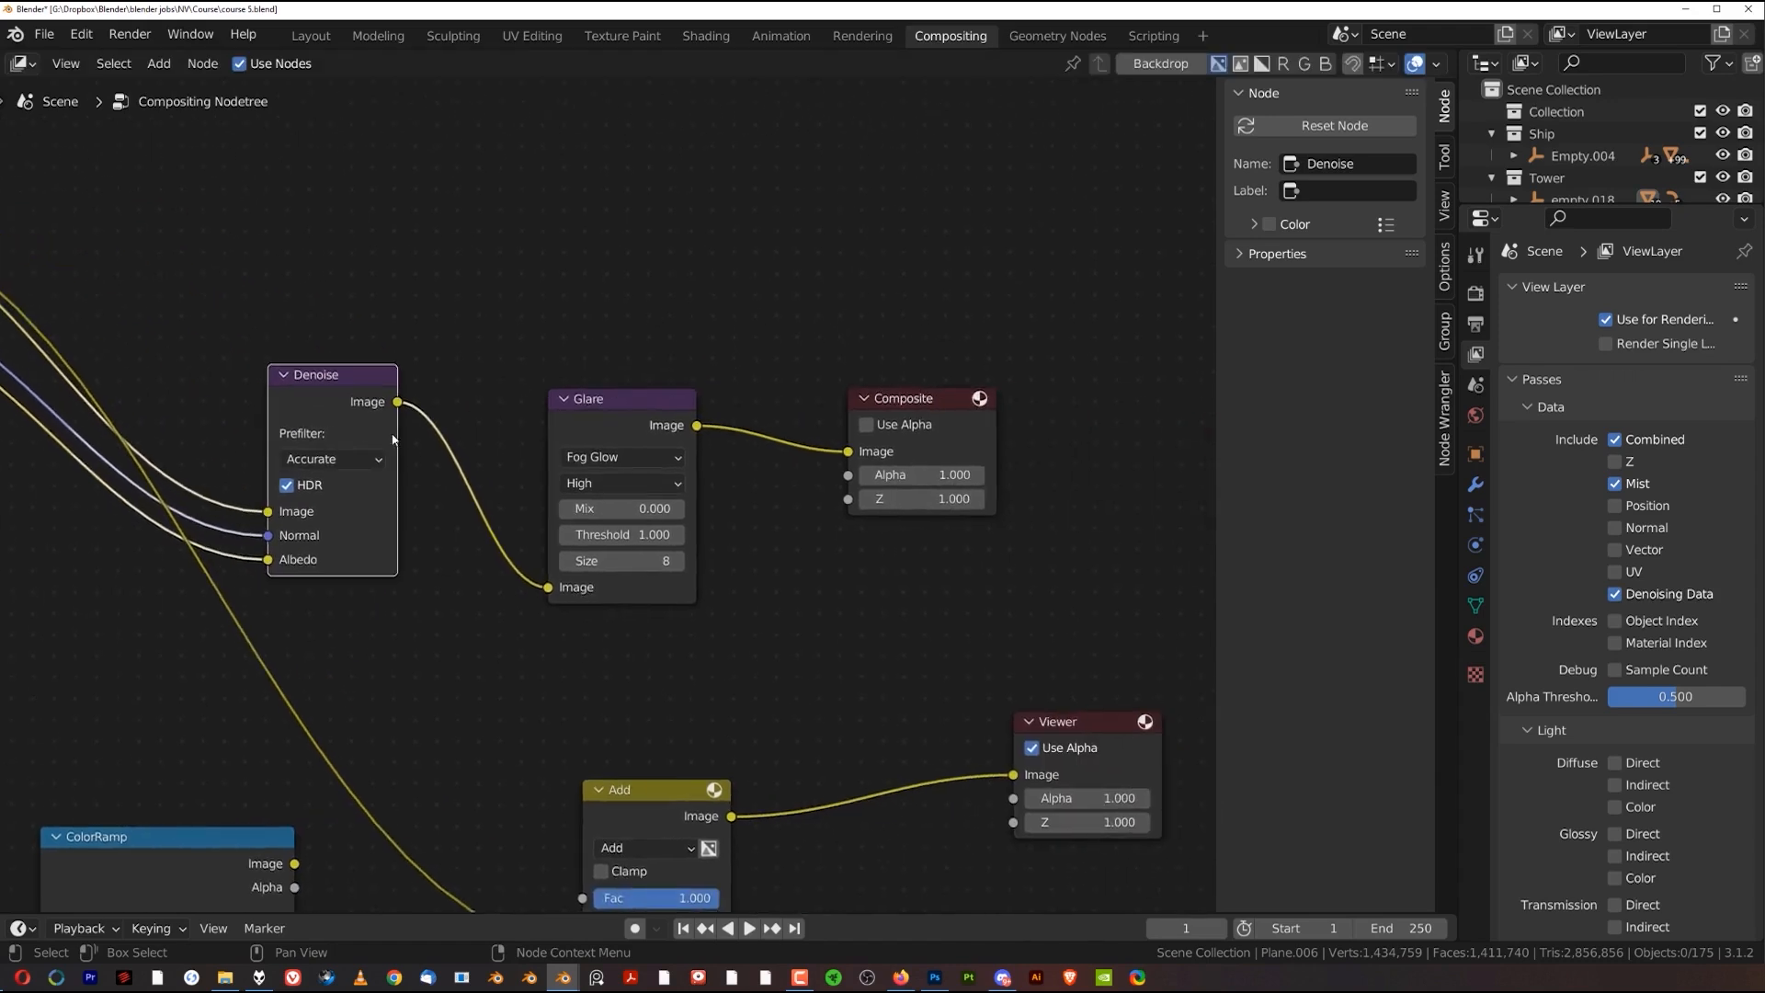
mouse_move(919, 414)
left_mouse_down()
mouse_move(928, 349)
mouse_move(910, 382)
left_mouse_up()
Move the ColorRamp node slightly up and remove the link between the Render Layers and Add nodes
scroll(641, 489, "down", 6)
scroll(605, 483, "up", 3)
middle_click_drag(214, 463, 507, 323)
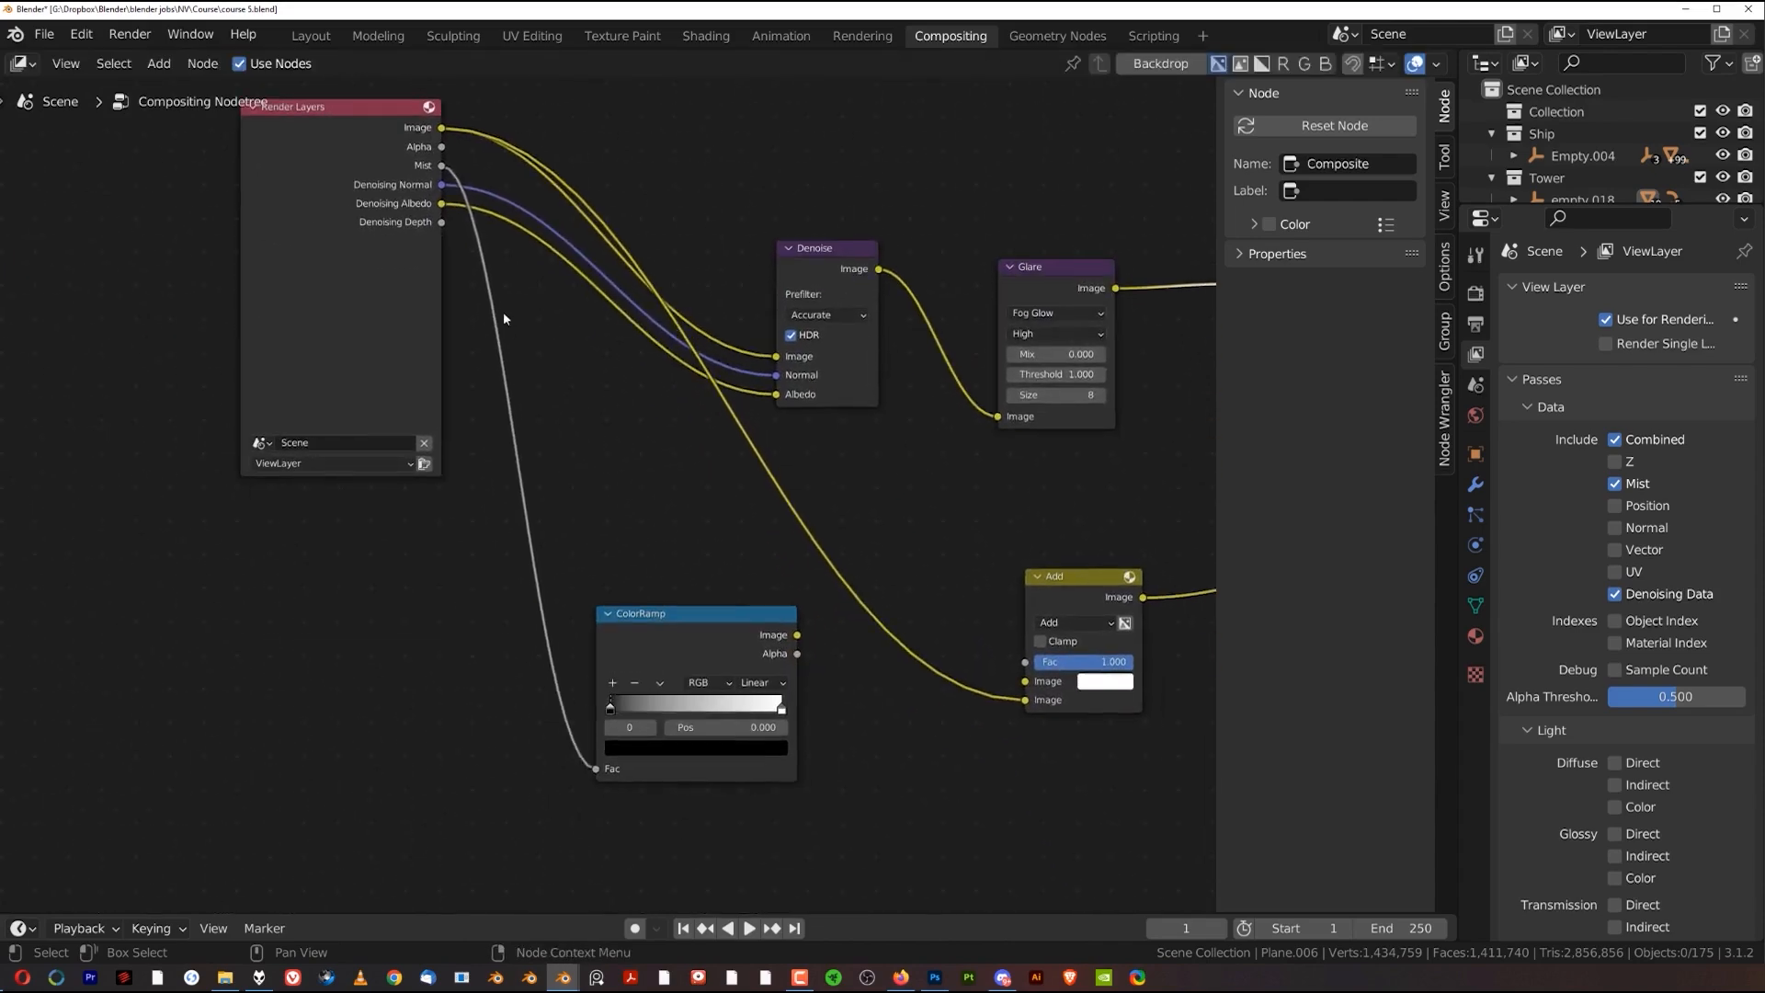
left_click_drag(685, 620, 664, 588)
left_click_drag(772, 605, 983, 696)
key("Escape")
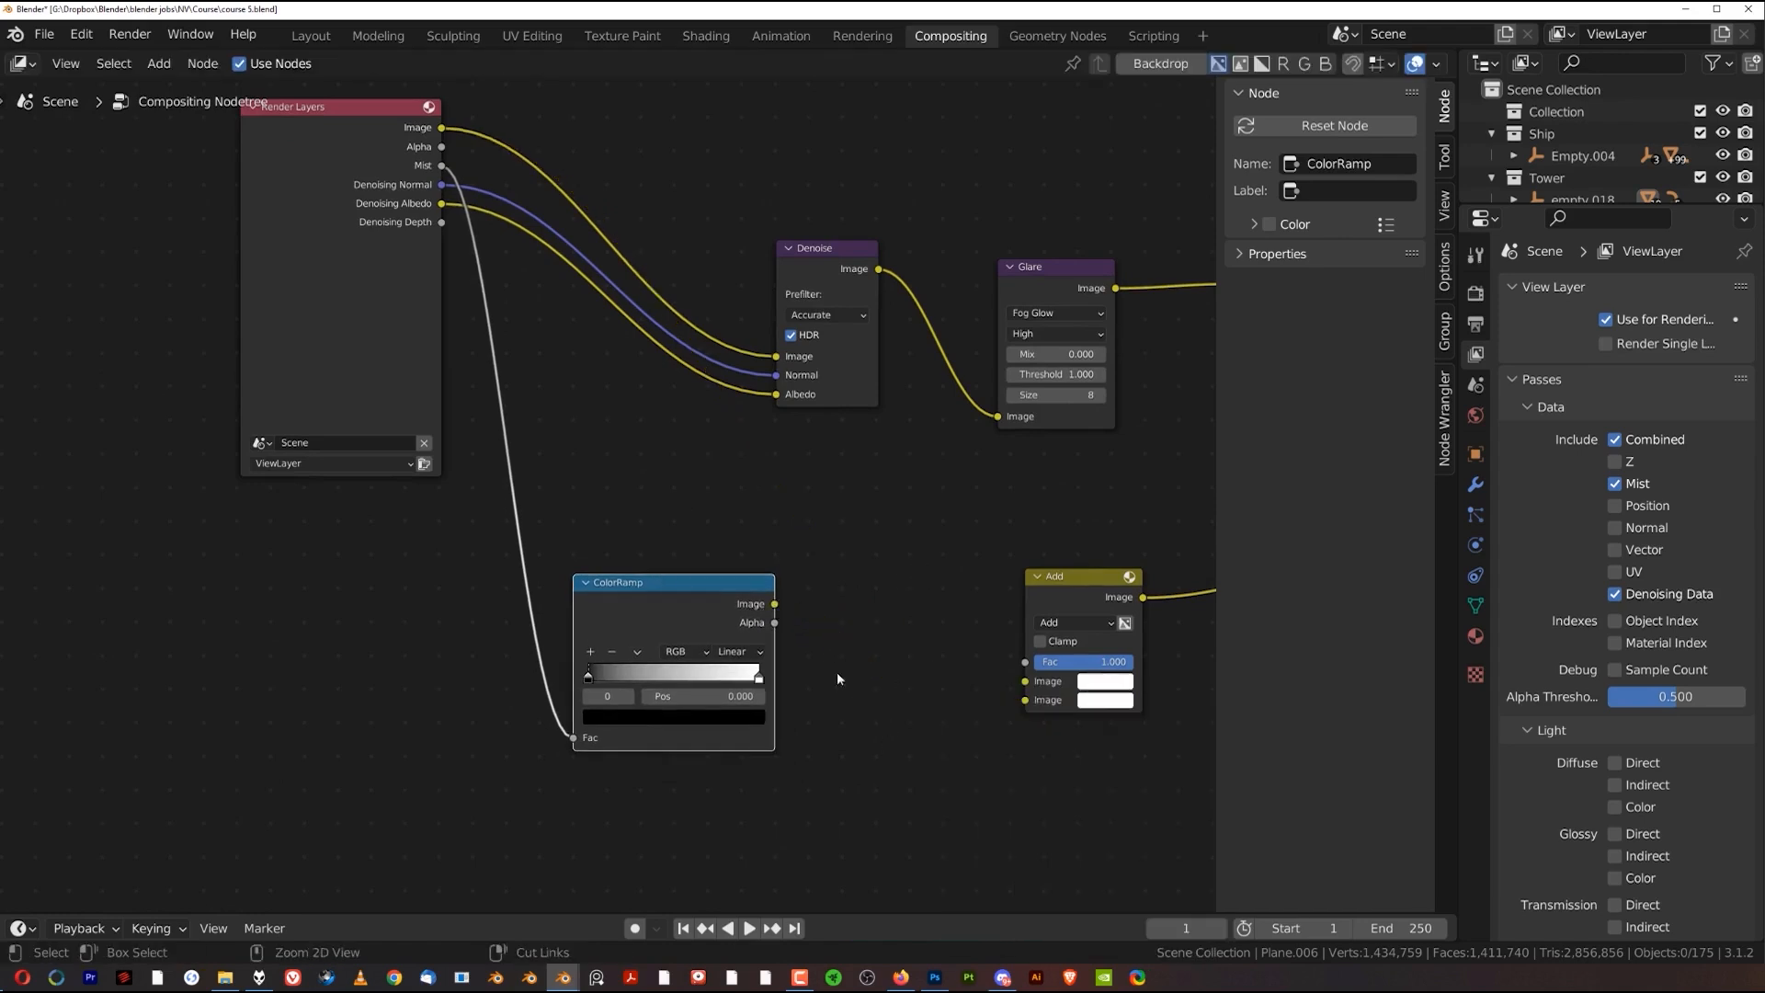
Connect the ColorRamp's Image output to the Add node's second Image input and the Render Layers Image output to the first
left_click_drag(775, 604, 1025, 700)
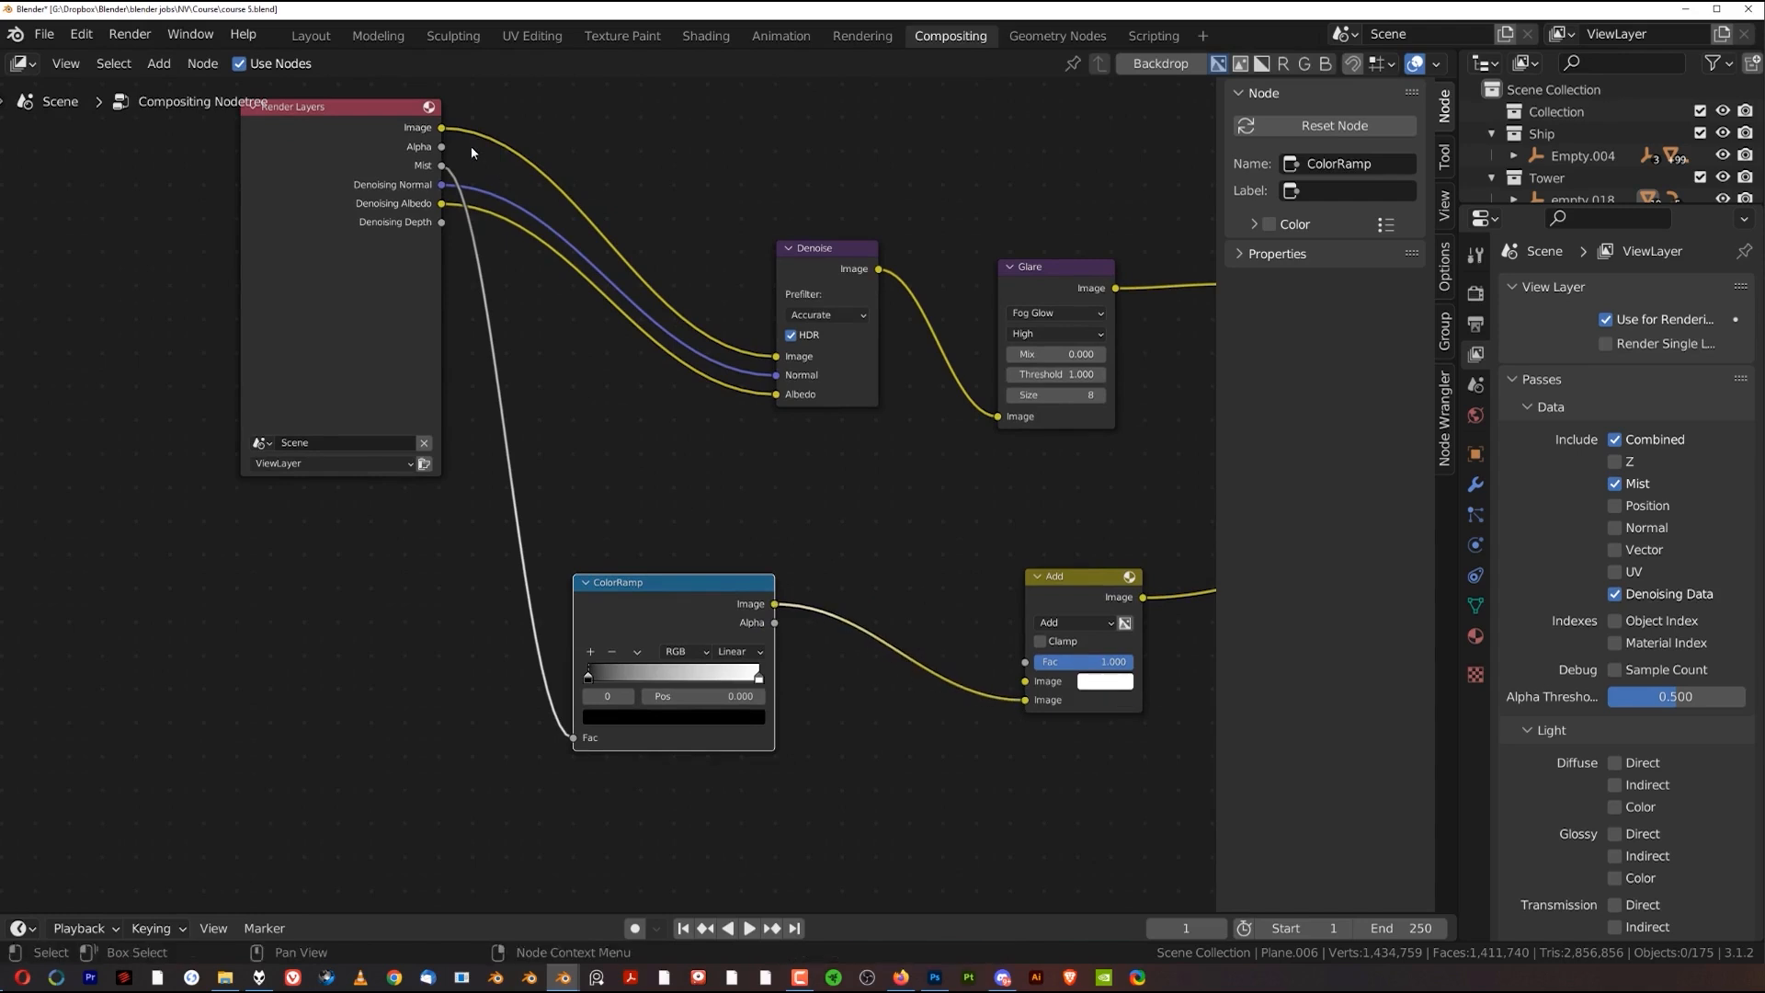
left_click_drag(443, 129, 1026, 682)
middle_click_drag(1083, 592, 698, 557)
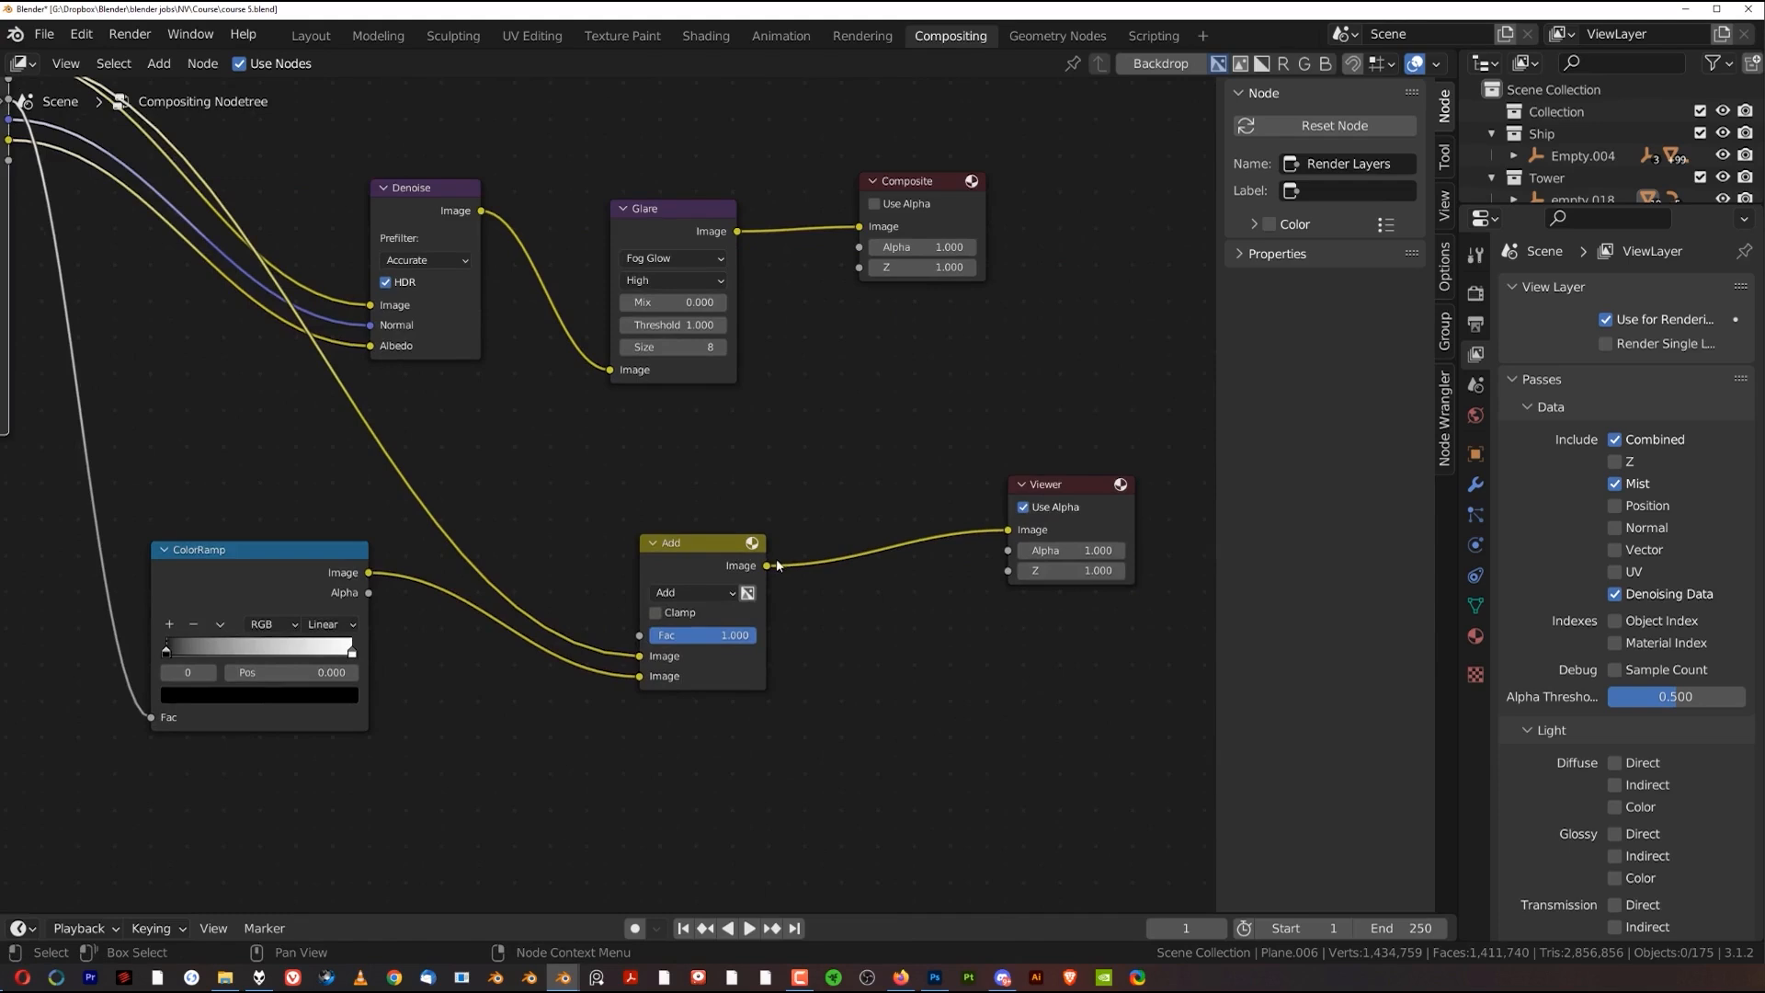
middle_click_drag(1051, 507, 867, 537)
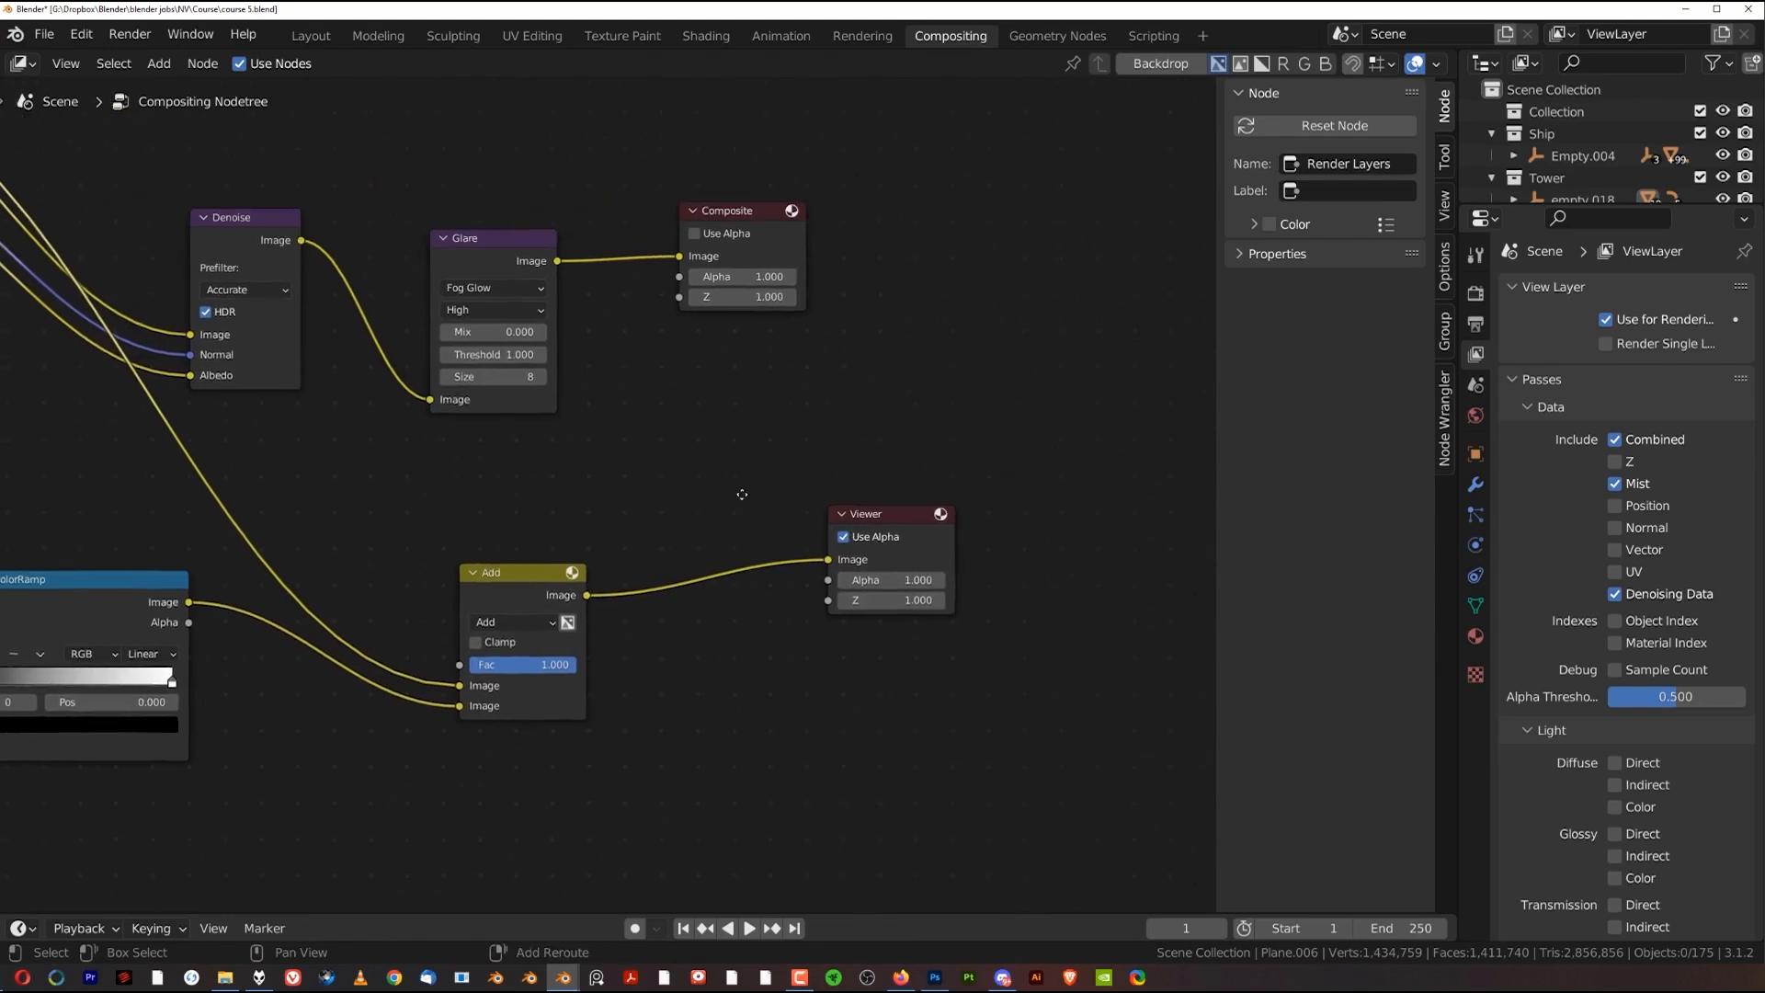
key("shift+a")
left_click(850, 430)
type("view")
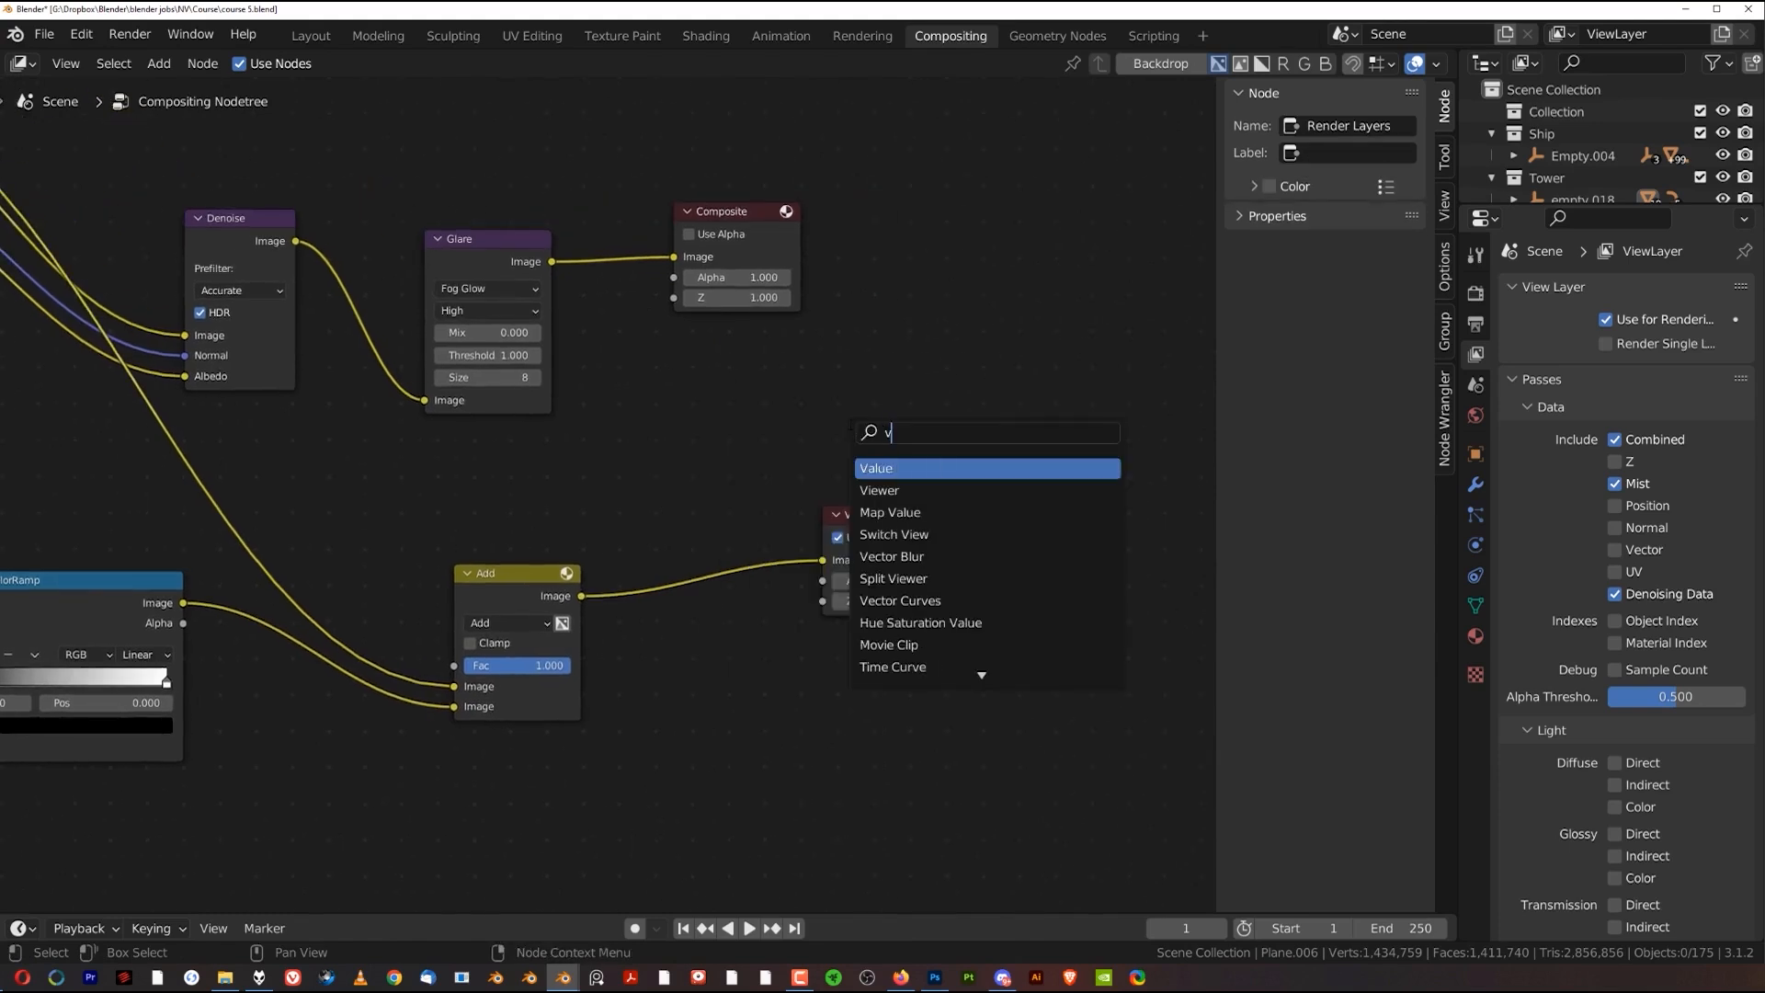
left_click(898, 467)
right_click(846, 556)
Turn on the backdrop in the compositor
scroll(782, 533, "down", 6)
middle_click_drag(728, 507, 934, 544)
scroll(908, 488, "down", 2)
middle_click_drag(822, 515, 840, 422)
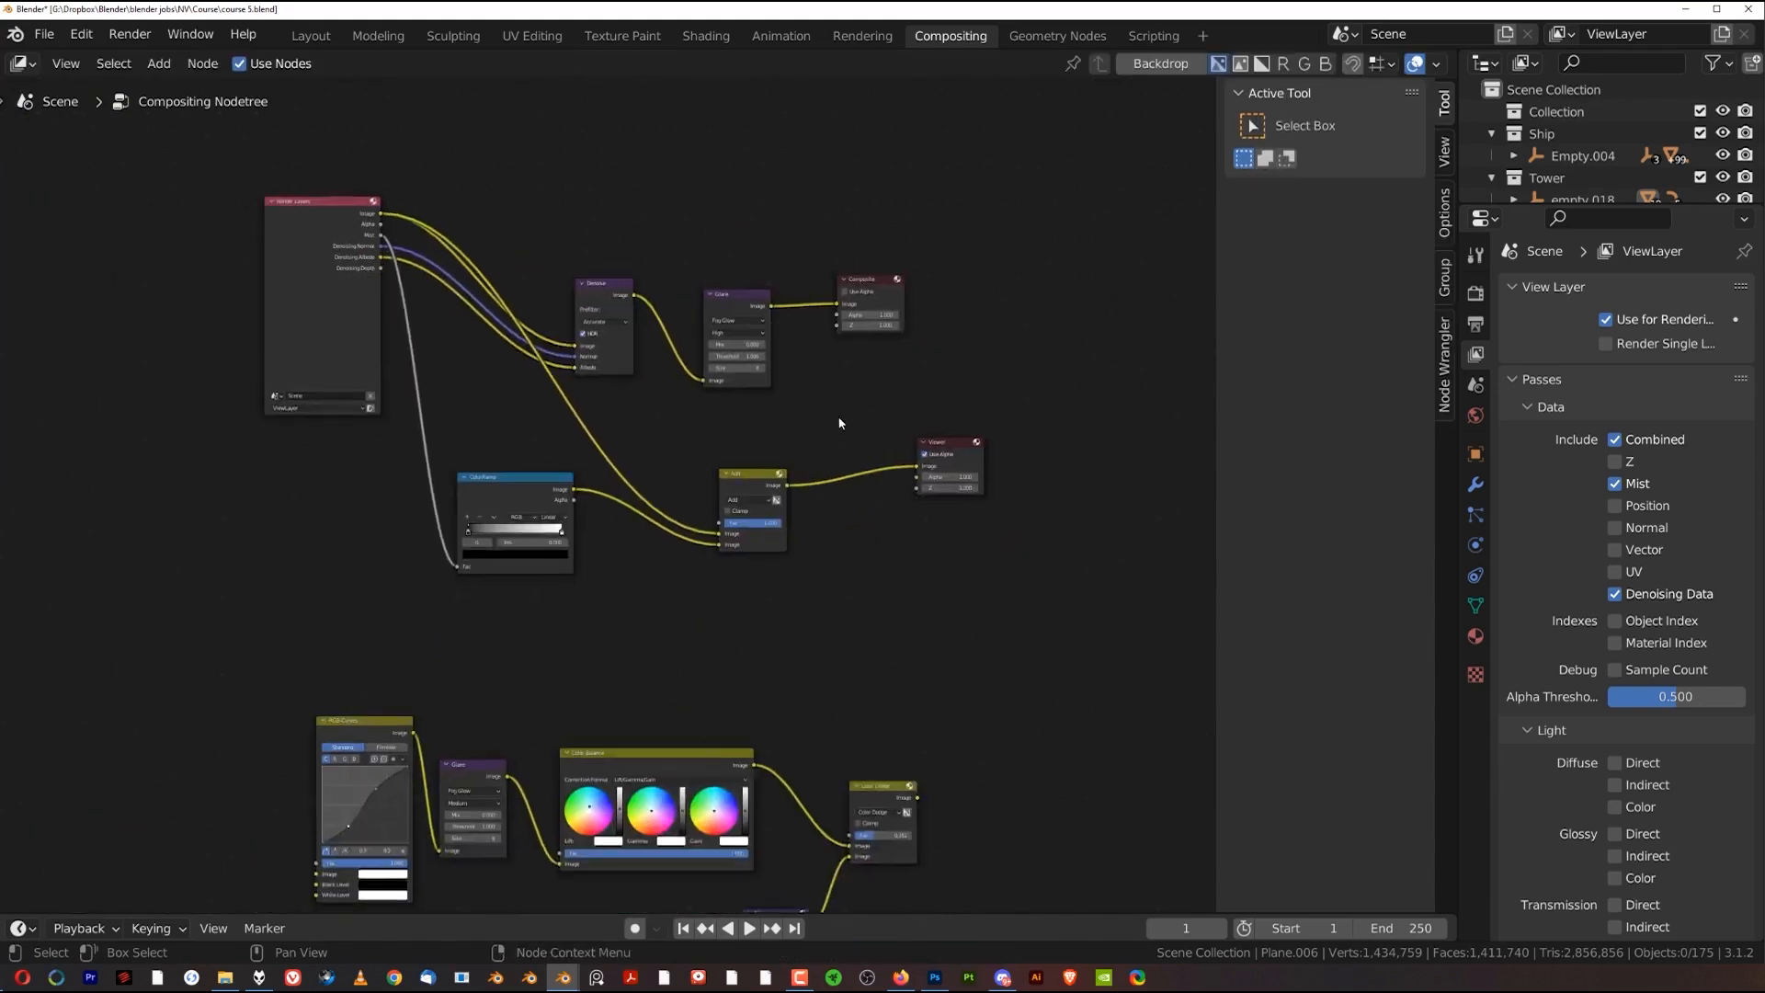
scroll(848, 386, "up", 3)
middle_click_drag(855, 355, 842, 422)
left_click(1160, 63)
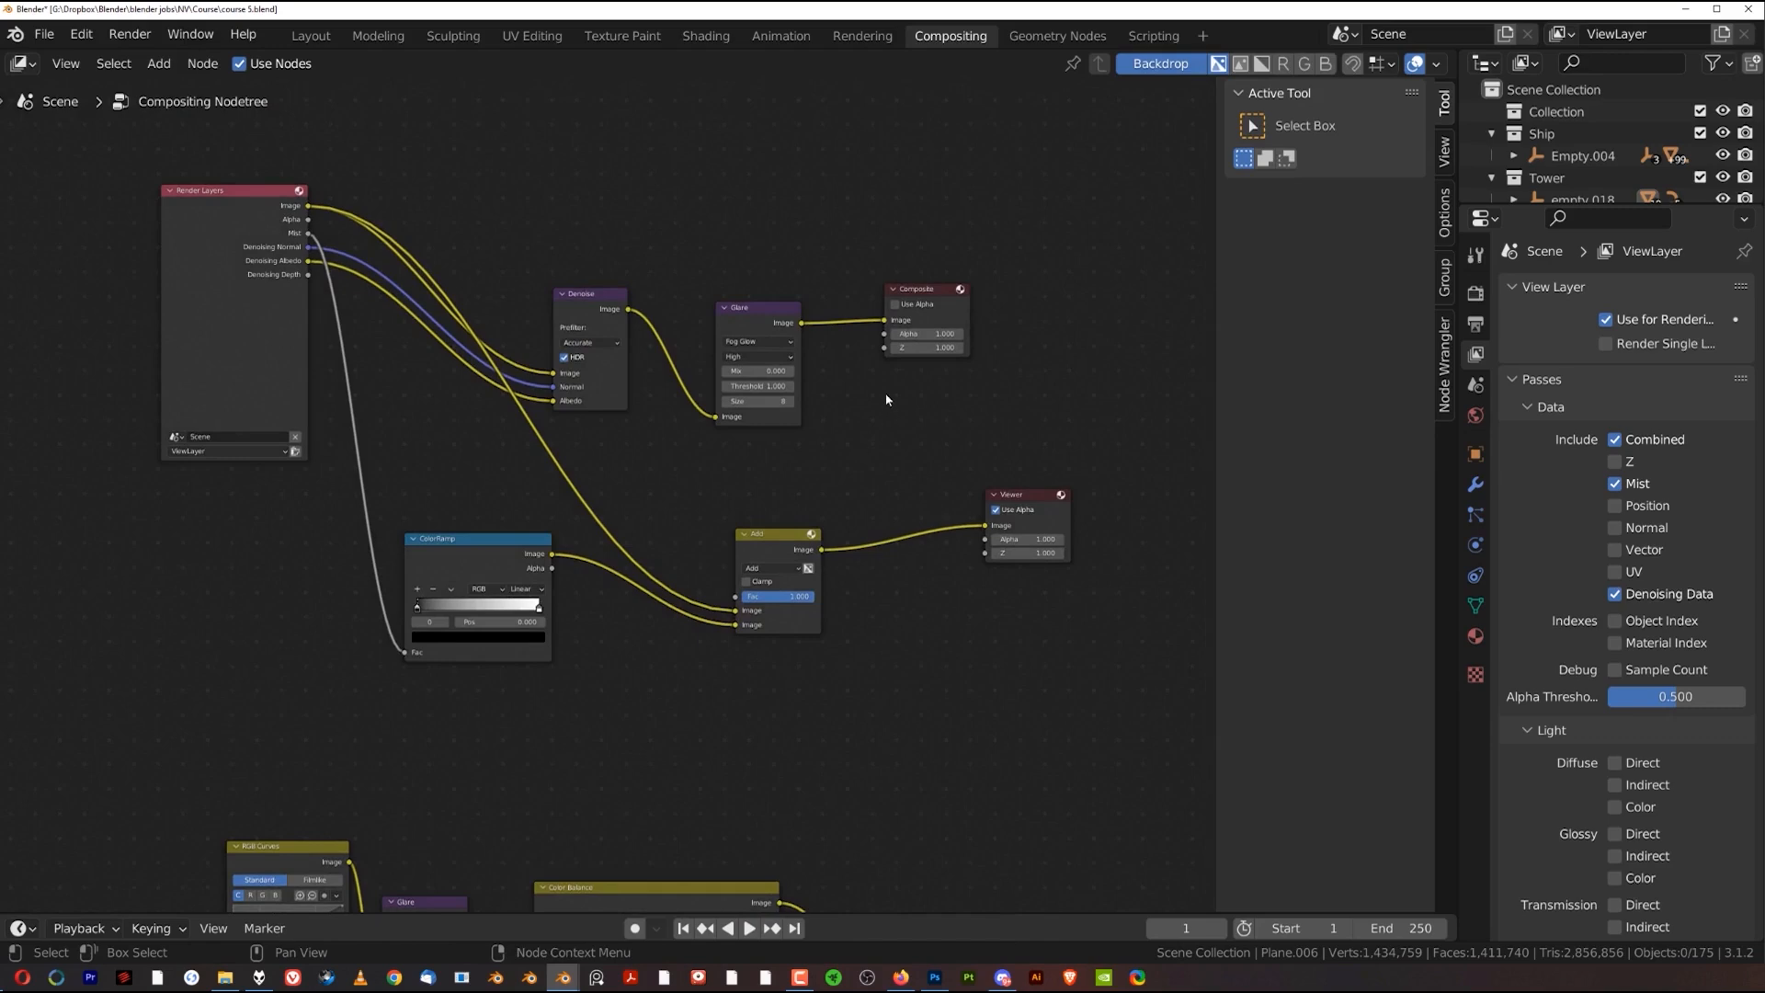
Set the Glare node's type to Fog Glow and its quality to High
scroll(898, 314, "down", 2)
scroll(655, 476, "up", 4)
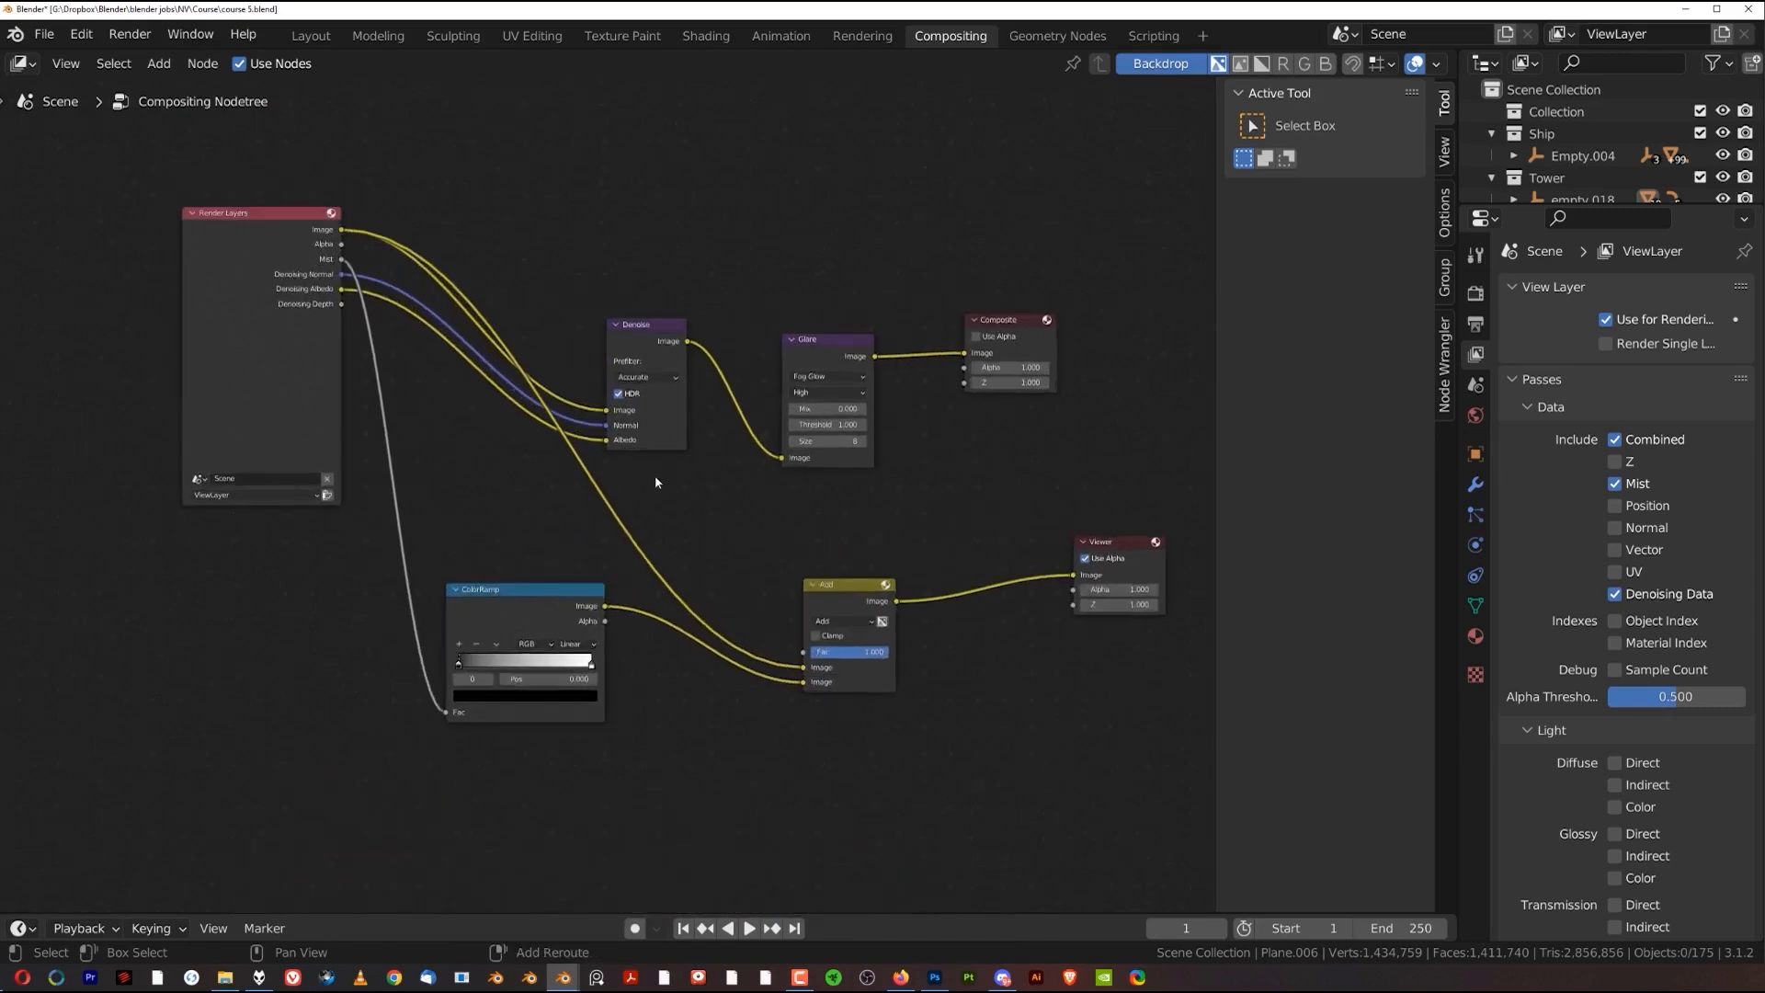
middle_click_drag(836, 510, 788, 500)
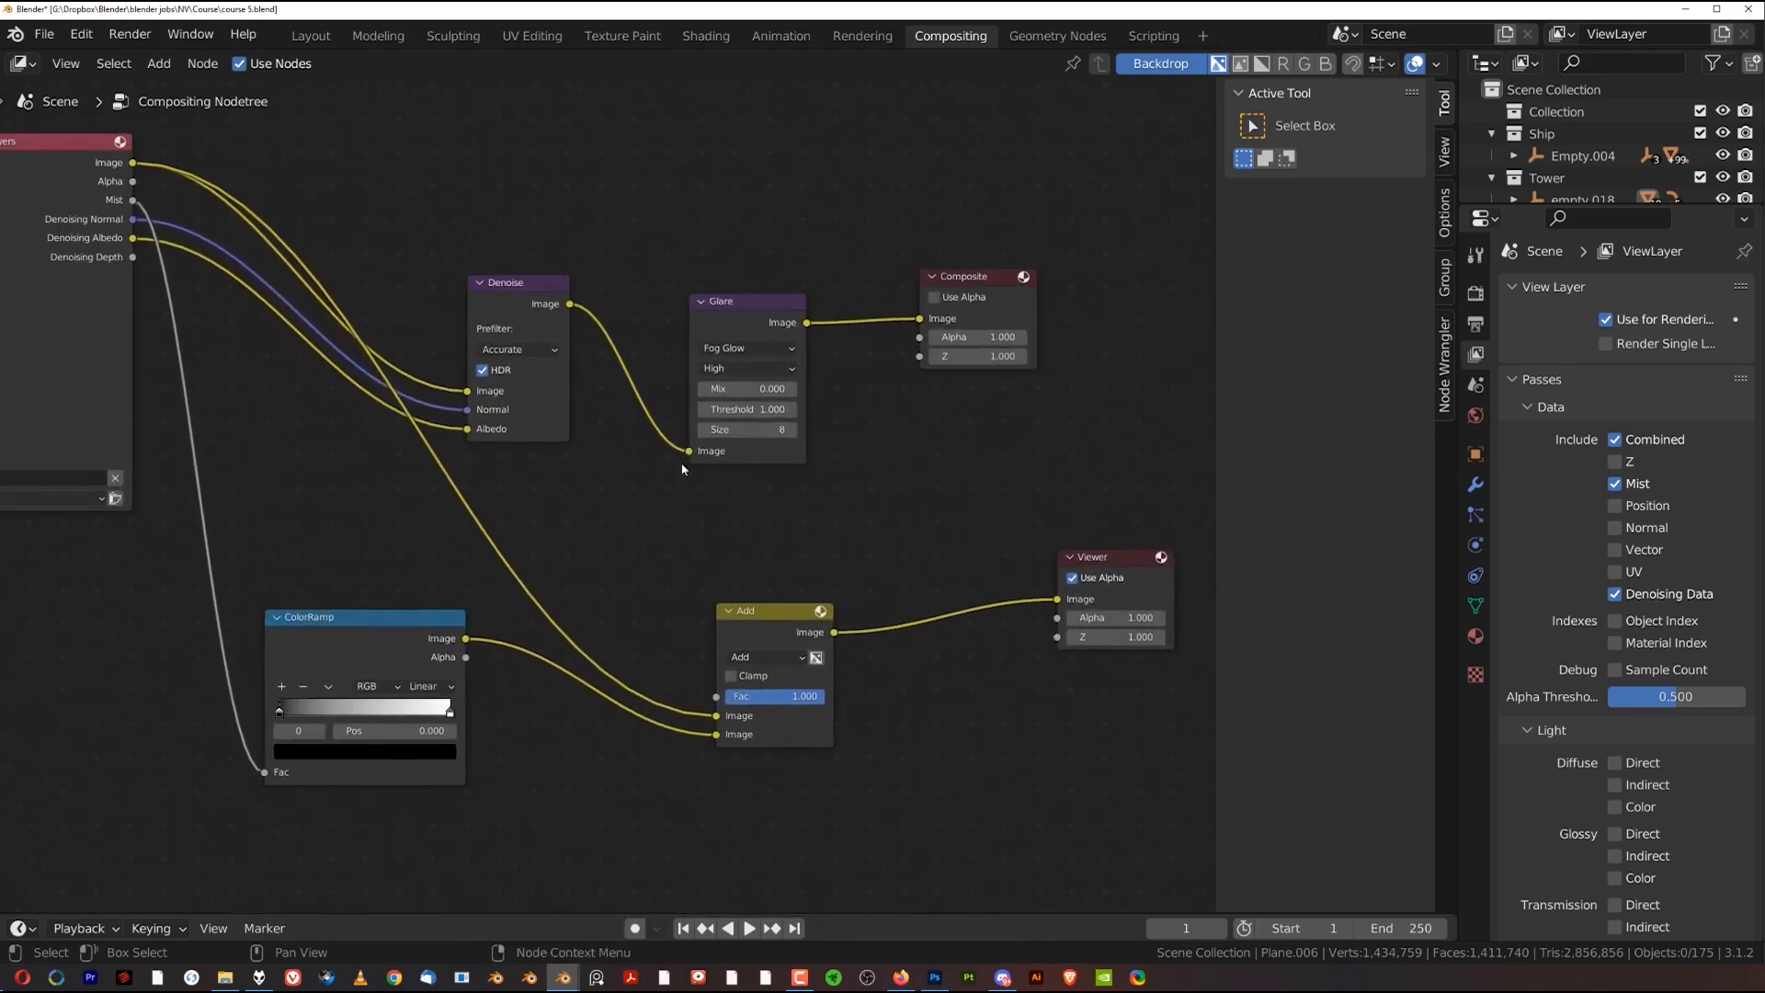
scroll(771, 412, "up", 5)
middle_click_drag(774, 354, 588, 444)
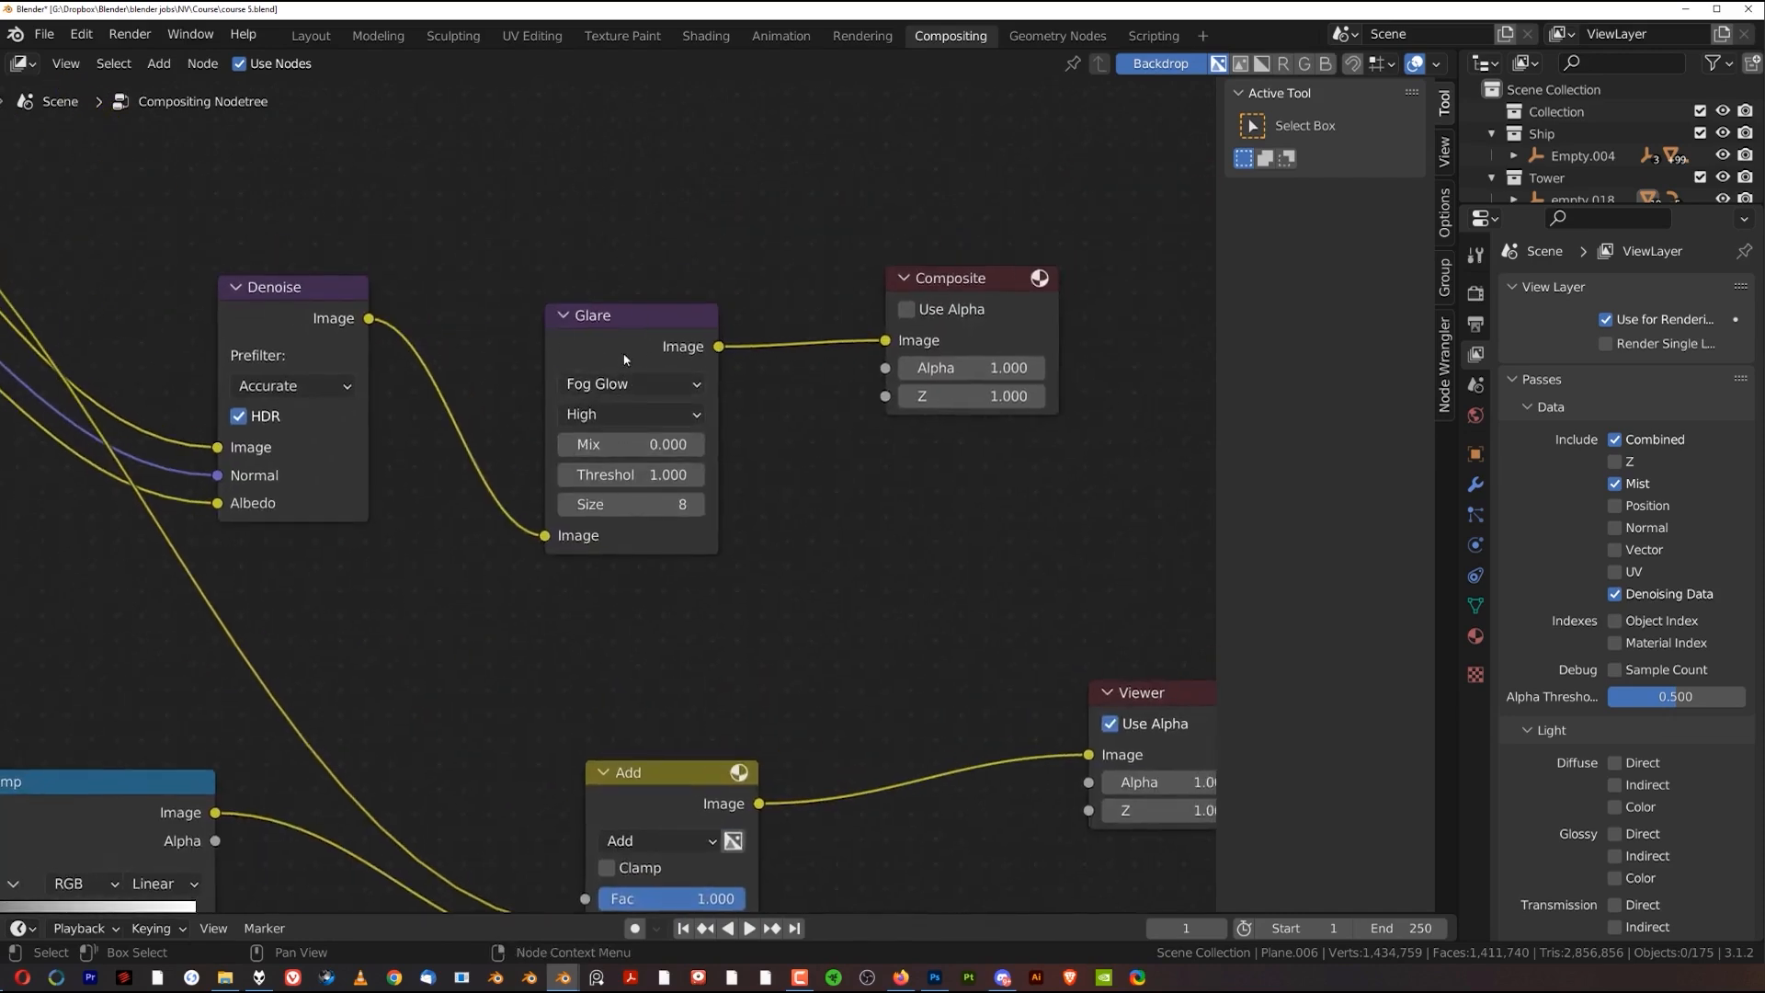
left_click(638, 384)
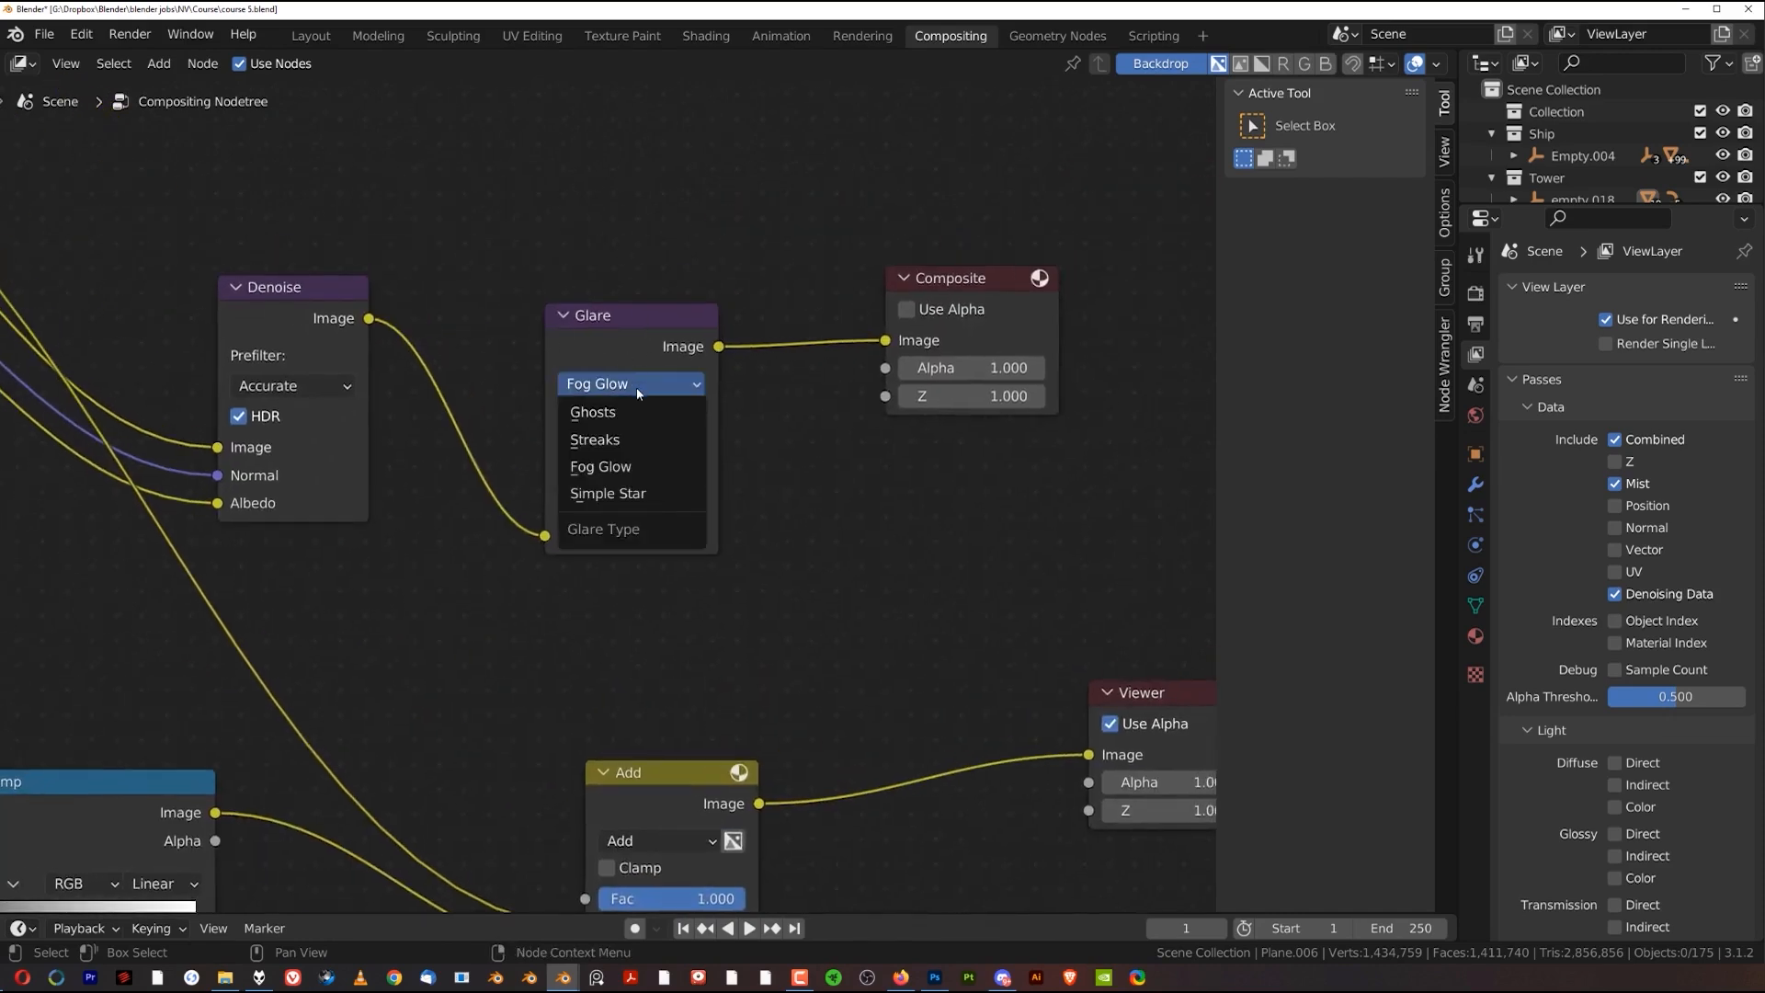
left_click(600, 467)
left_click(605, 417)
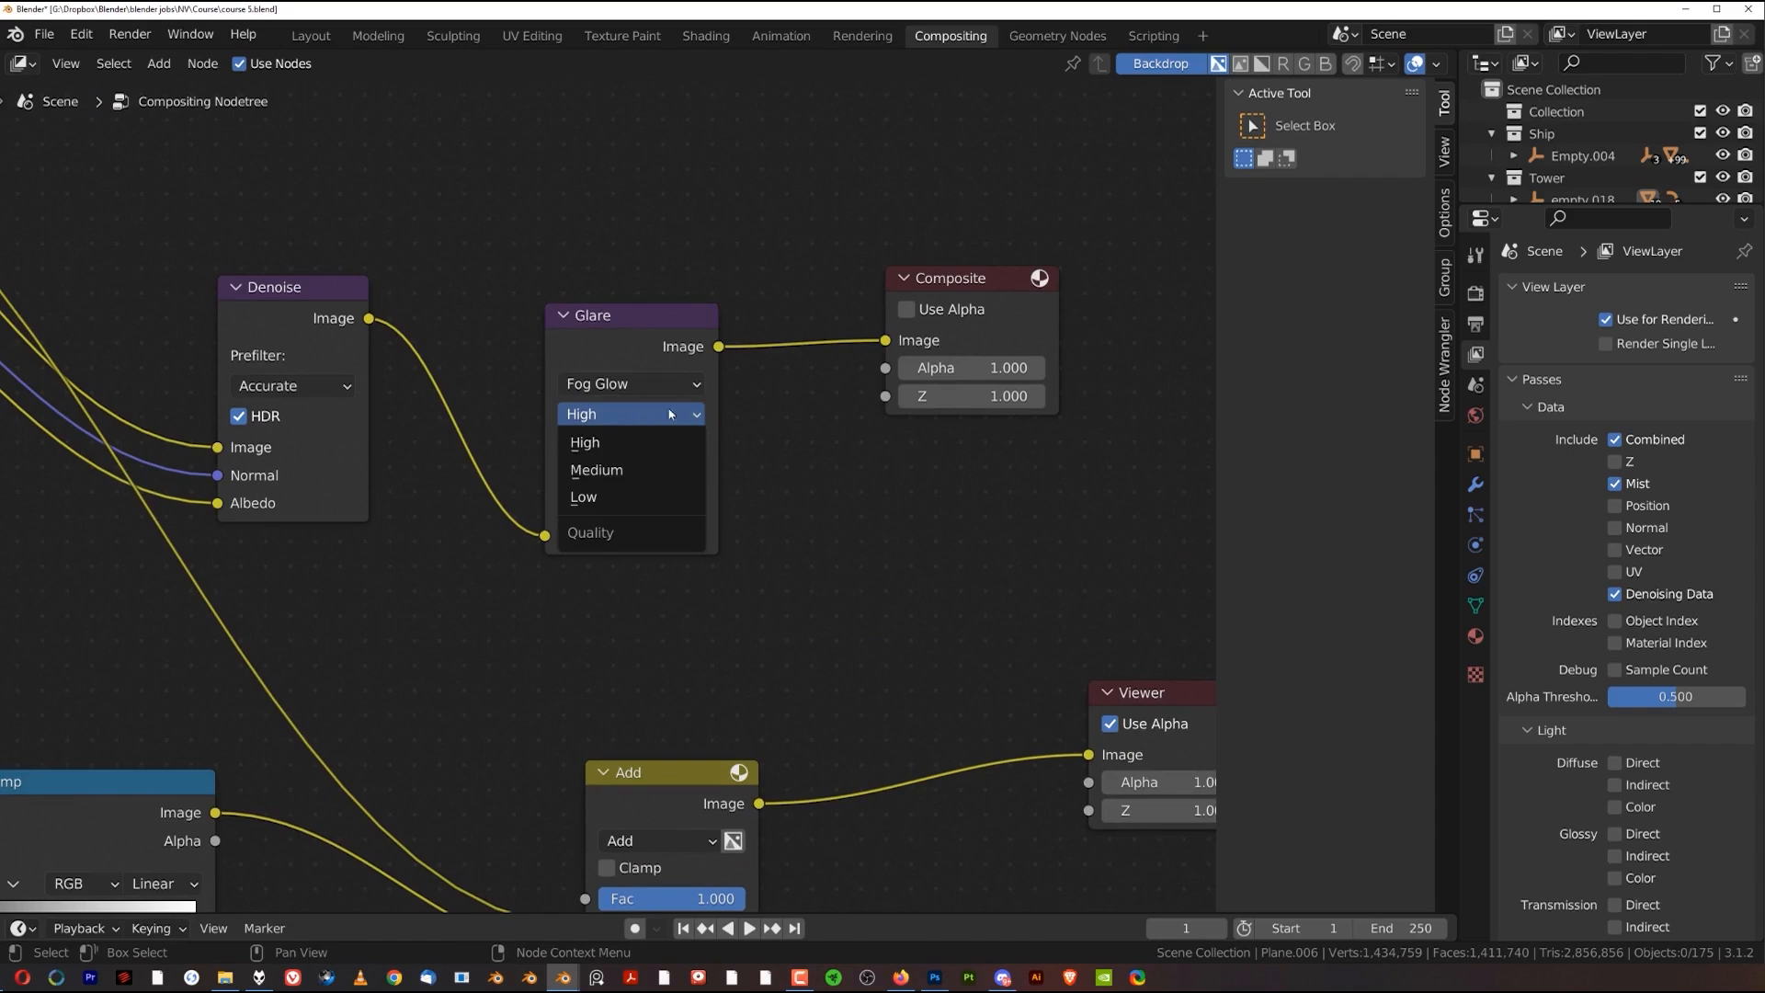
left_click(643, 443)
Look over the whole compositing tree, including the RGB Curves and Color Balance nodes below the main chain
scroll(643, 631, "down", 7)
middle_click_drag(647, 523, 725, 404, "shift")
scroll(726, 405, "down", 2)
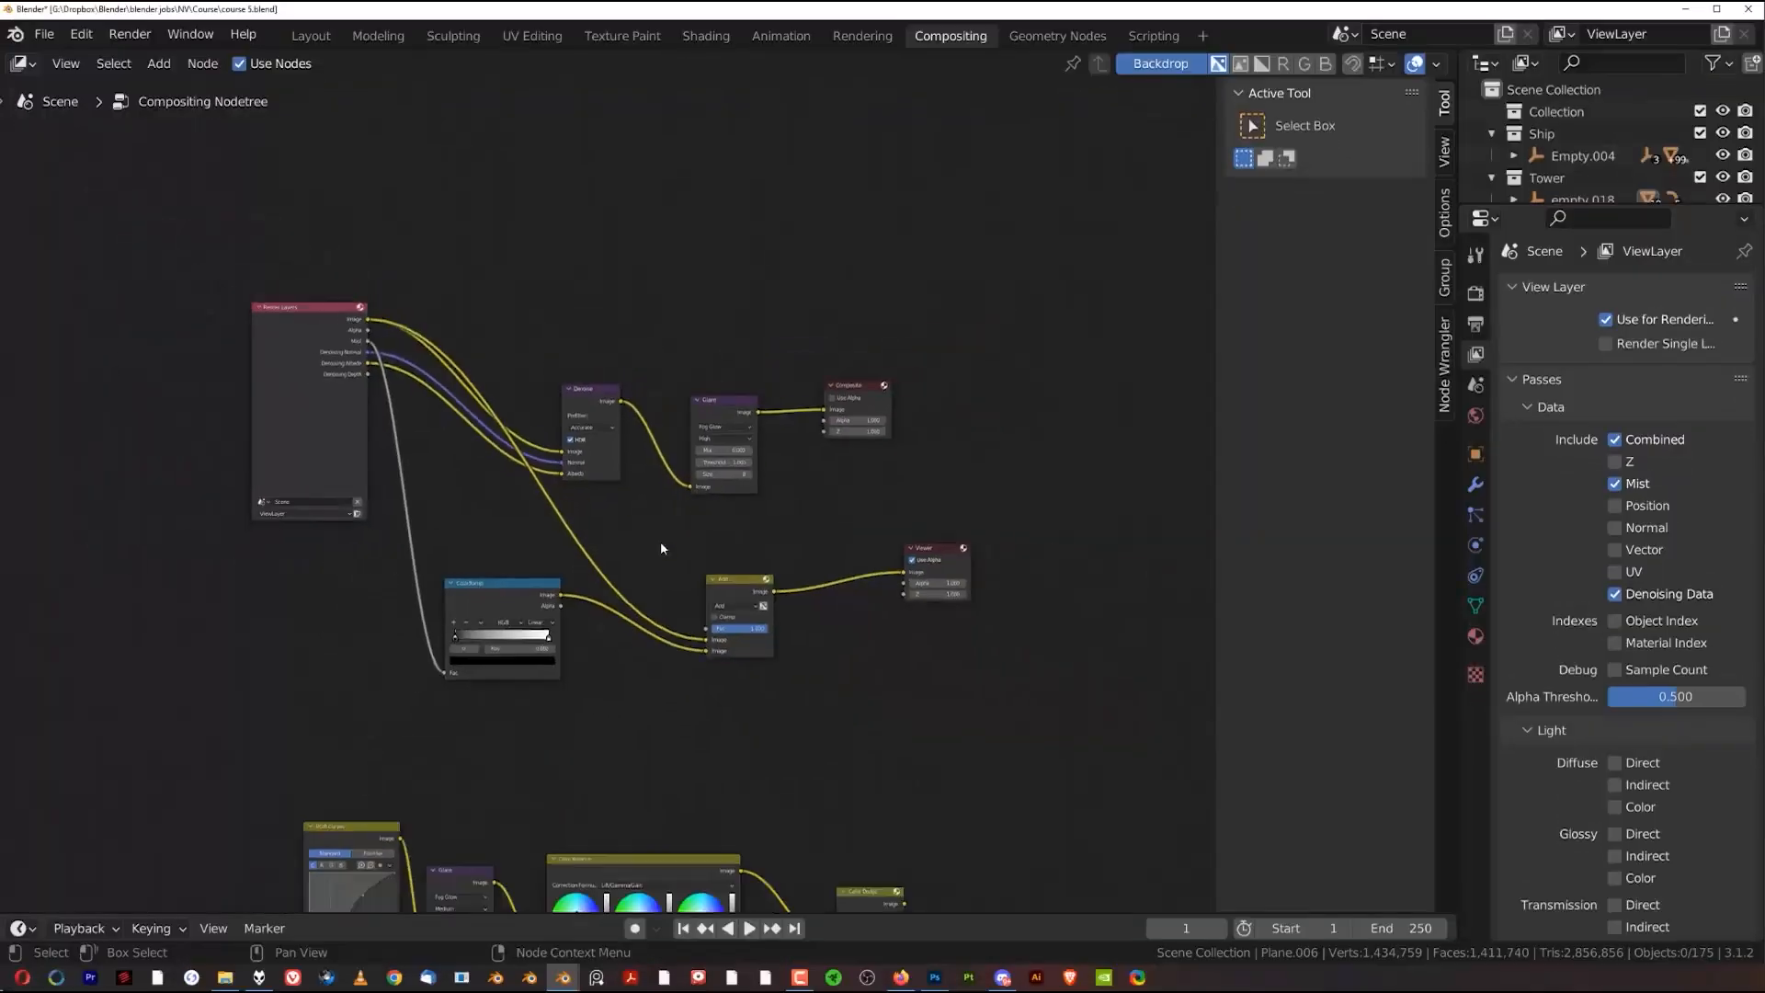
scroll(660, 543, "down", 1)
middle_click_drag(682, 697, 626, 405)
scroll(618, 489, "up", 3)
scroll(705, 405, "down", 3)
middle_click_drag(644, 334, 796, 587)
scroll(796, 588, "up", 4)
mouse_move(819, 510)
middle_mouse_down()
mouse_move(579, 544)
mouse_move(620, 488)
mouse_move(792, 496)
middle_mouse_up()
scroll(604, 495, "up", 2)
middle_click_drag(720, 415, 663, 410, "shift")
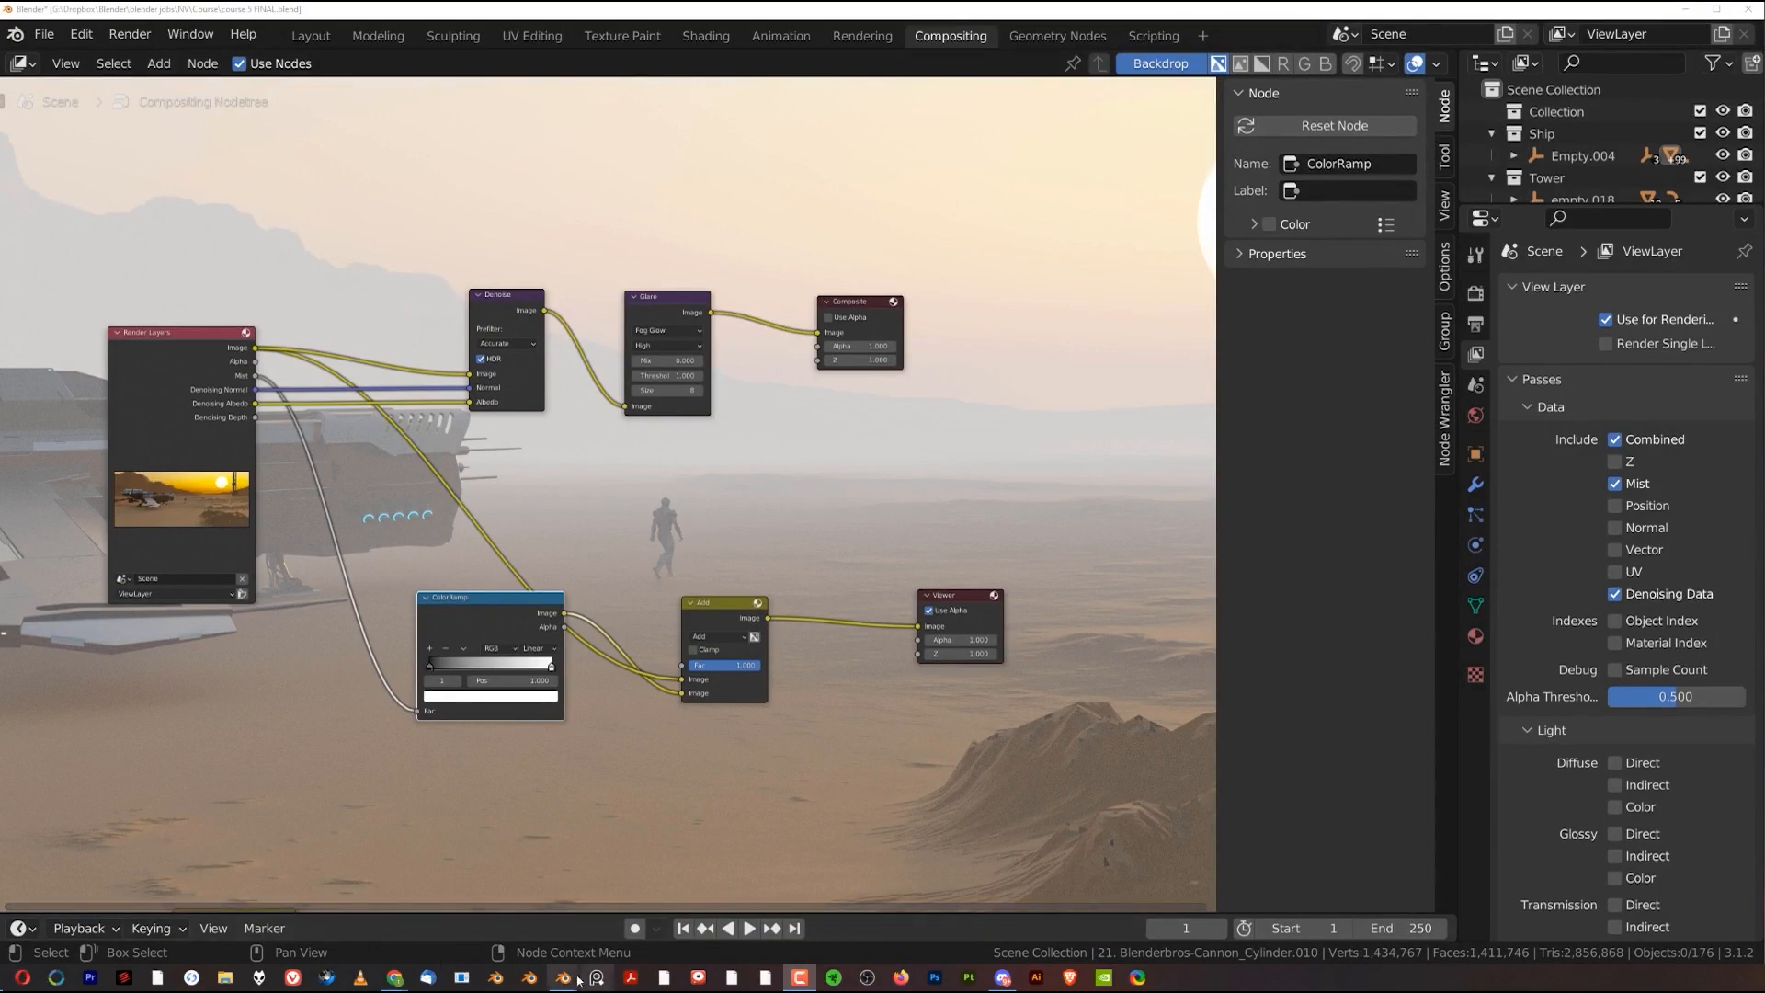
Bring up the render result window and shift it down and back up to compare it with the compositing nodes
mouse_move(571, 982)
left_click(622, 930)
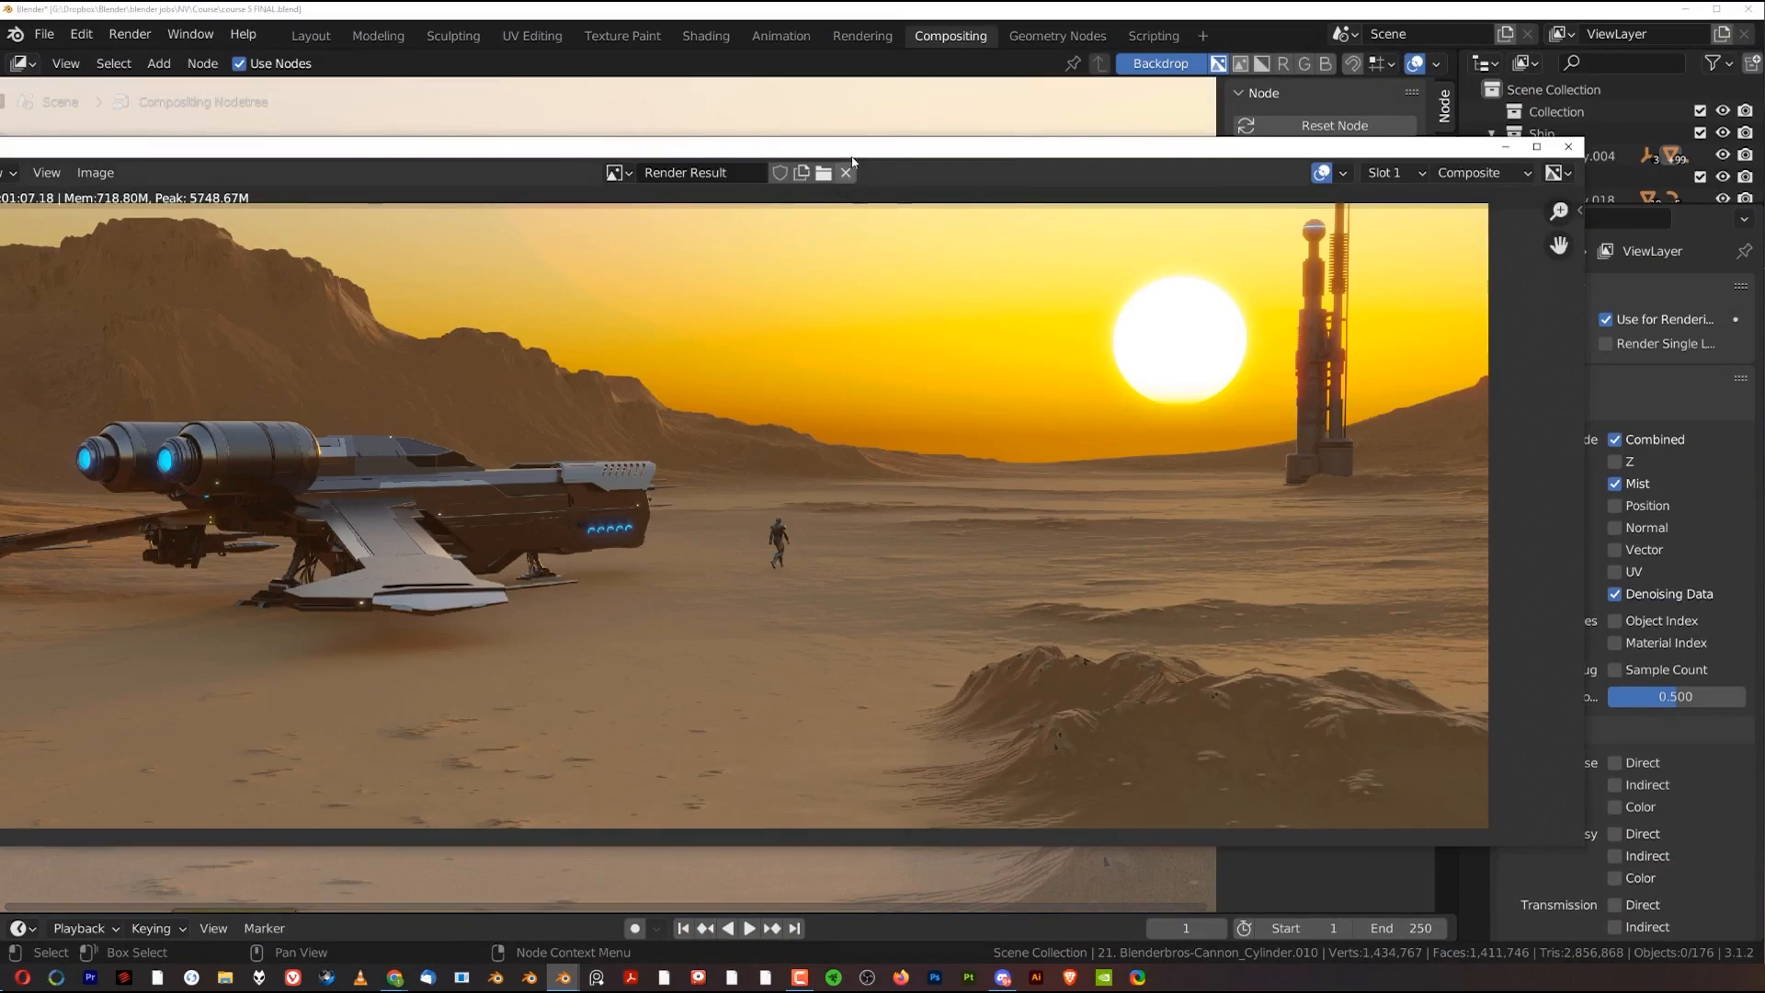
left_click_drag(877, 152, 896, 539)
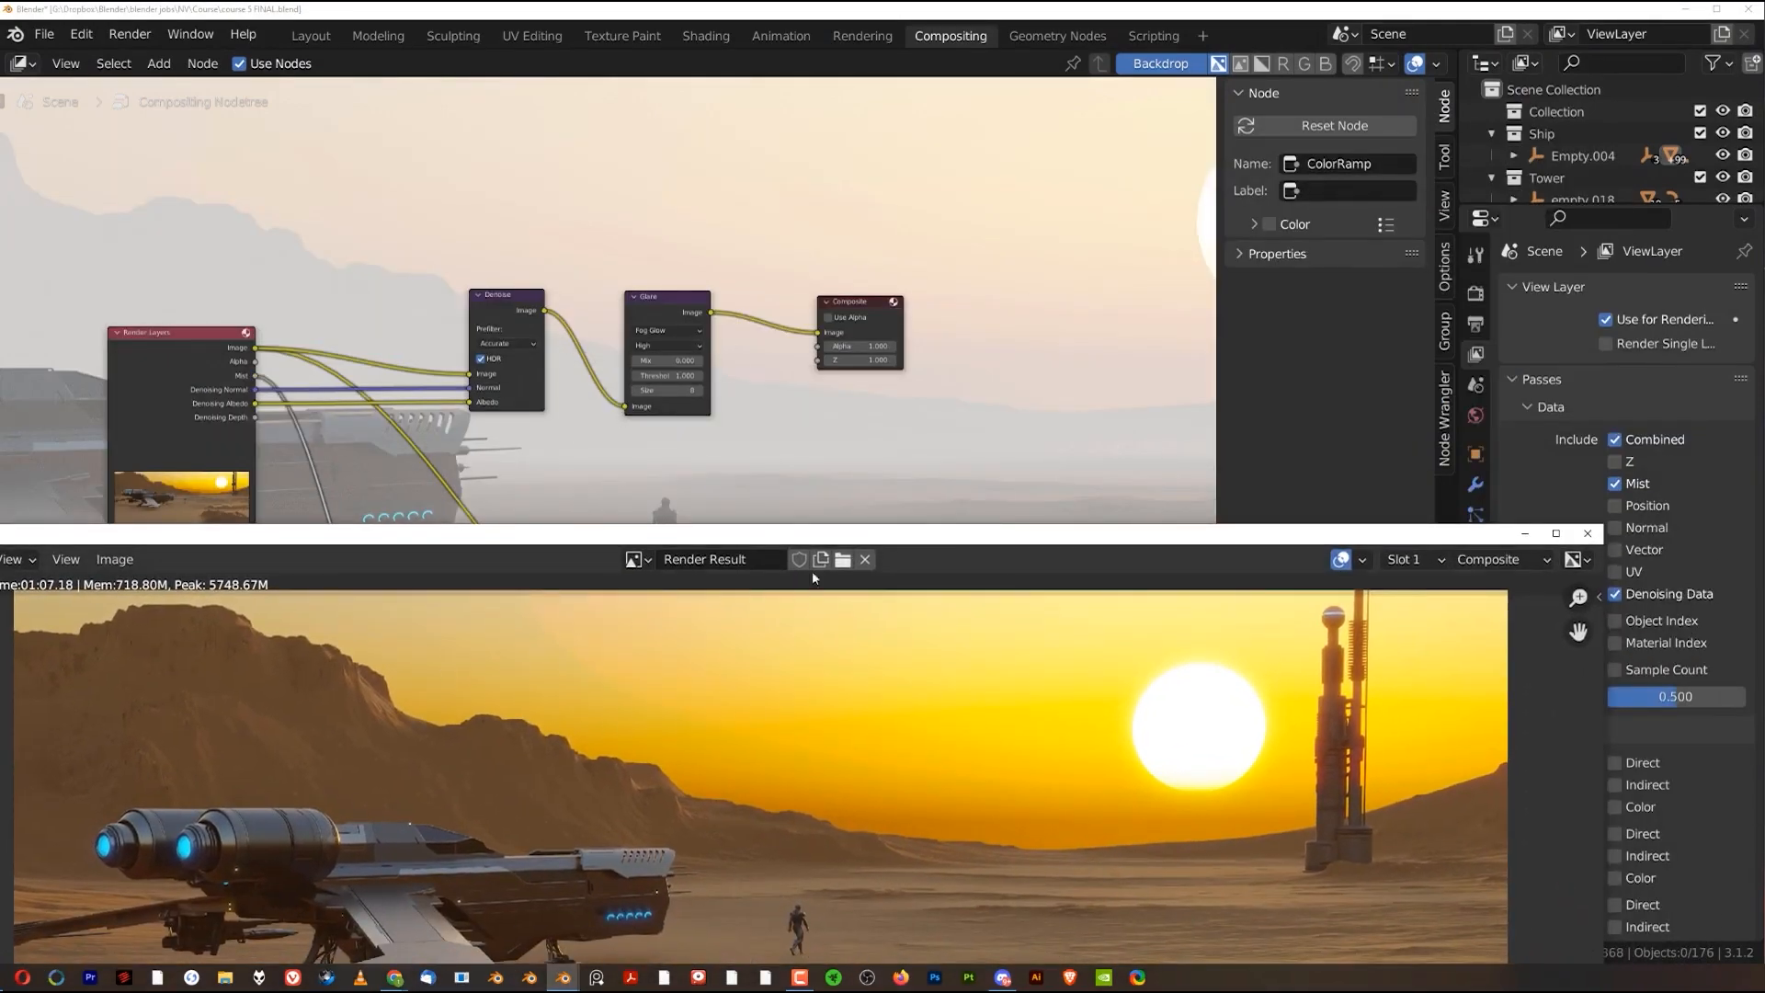
left_click_drag(853, 539, 940, 133)
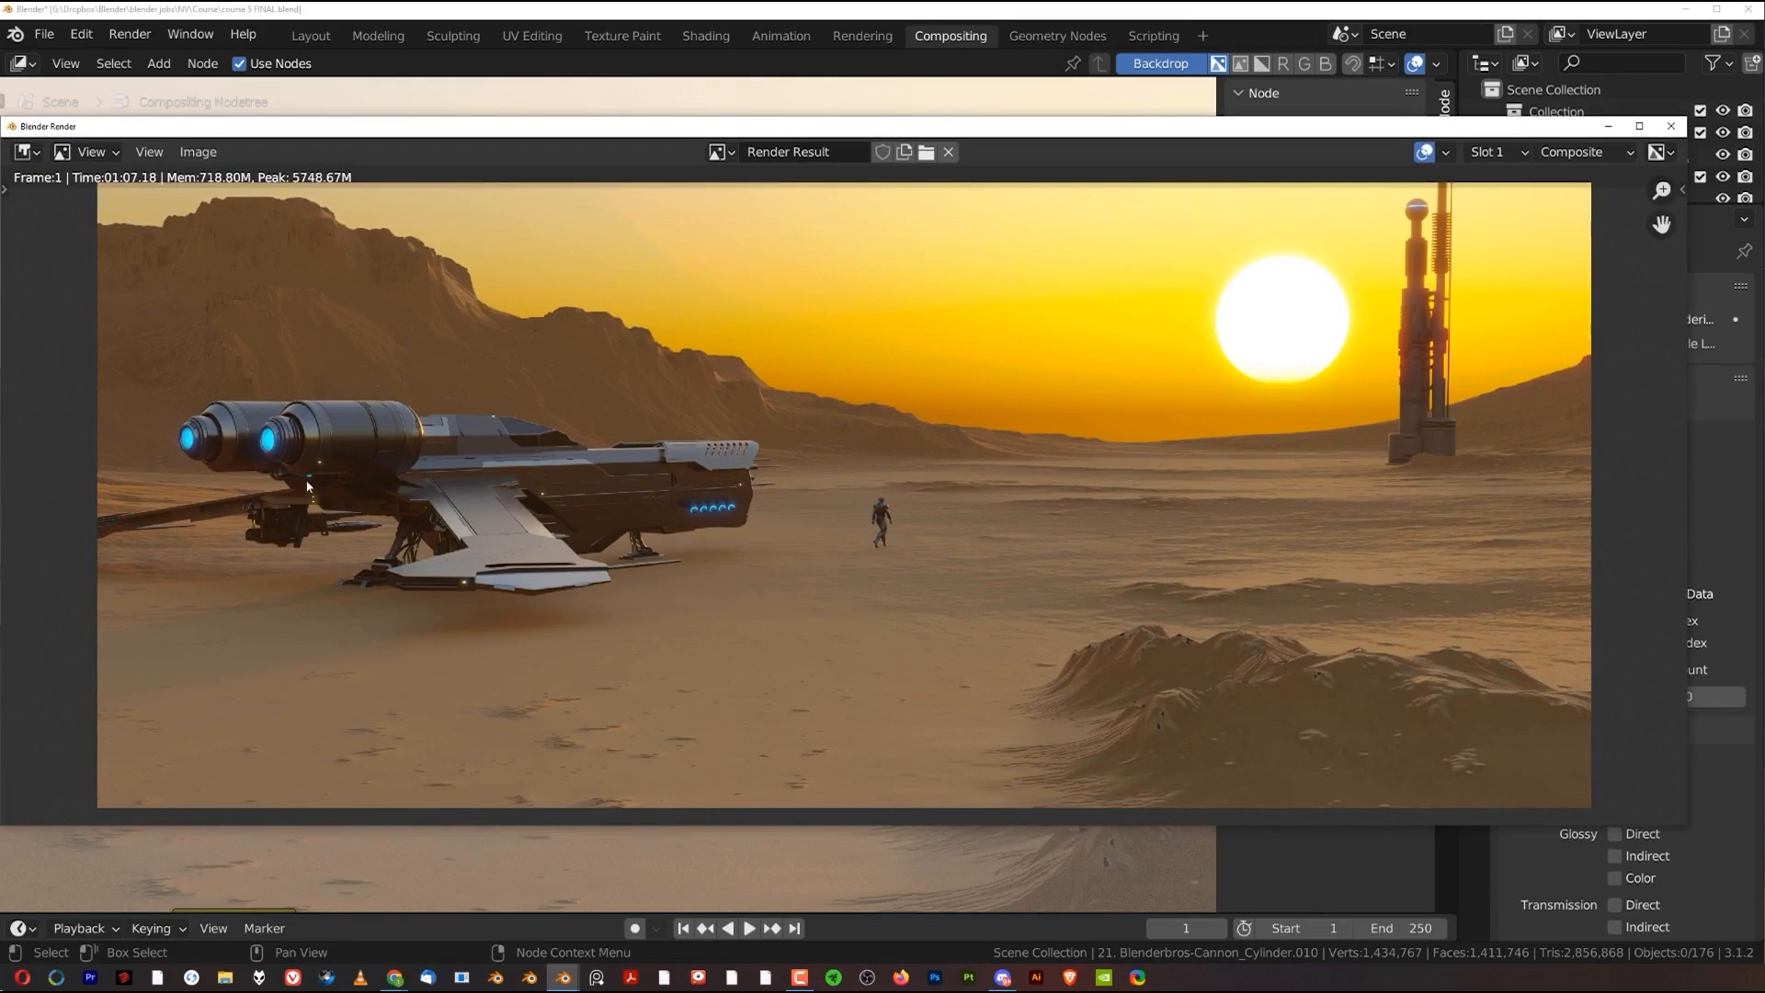
left_click_drag(906, 127, 923, 651)
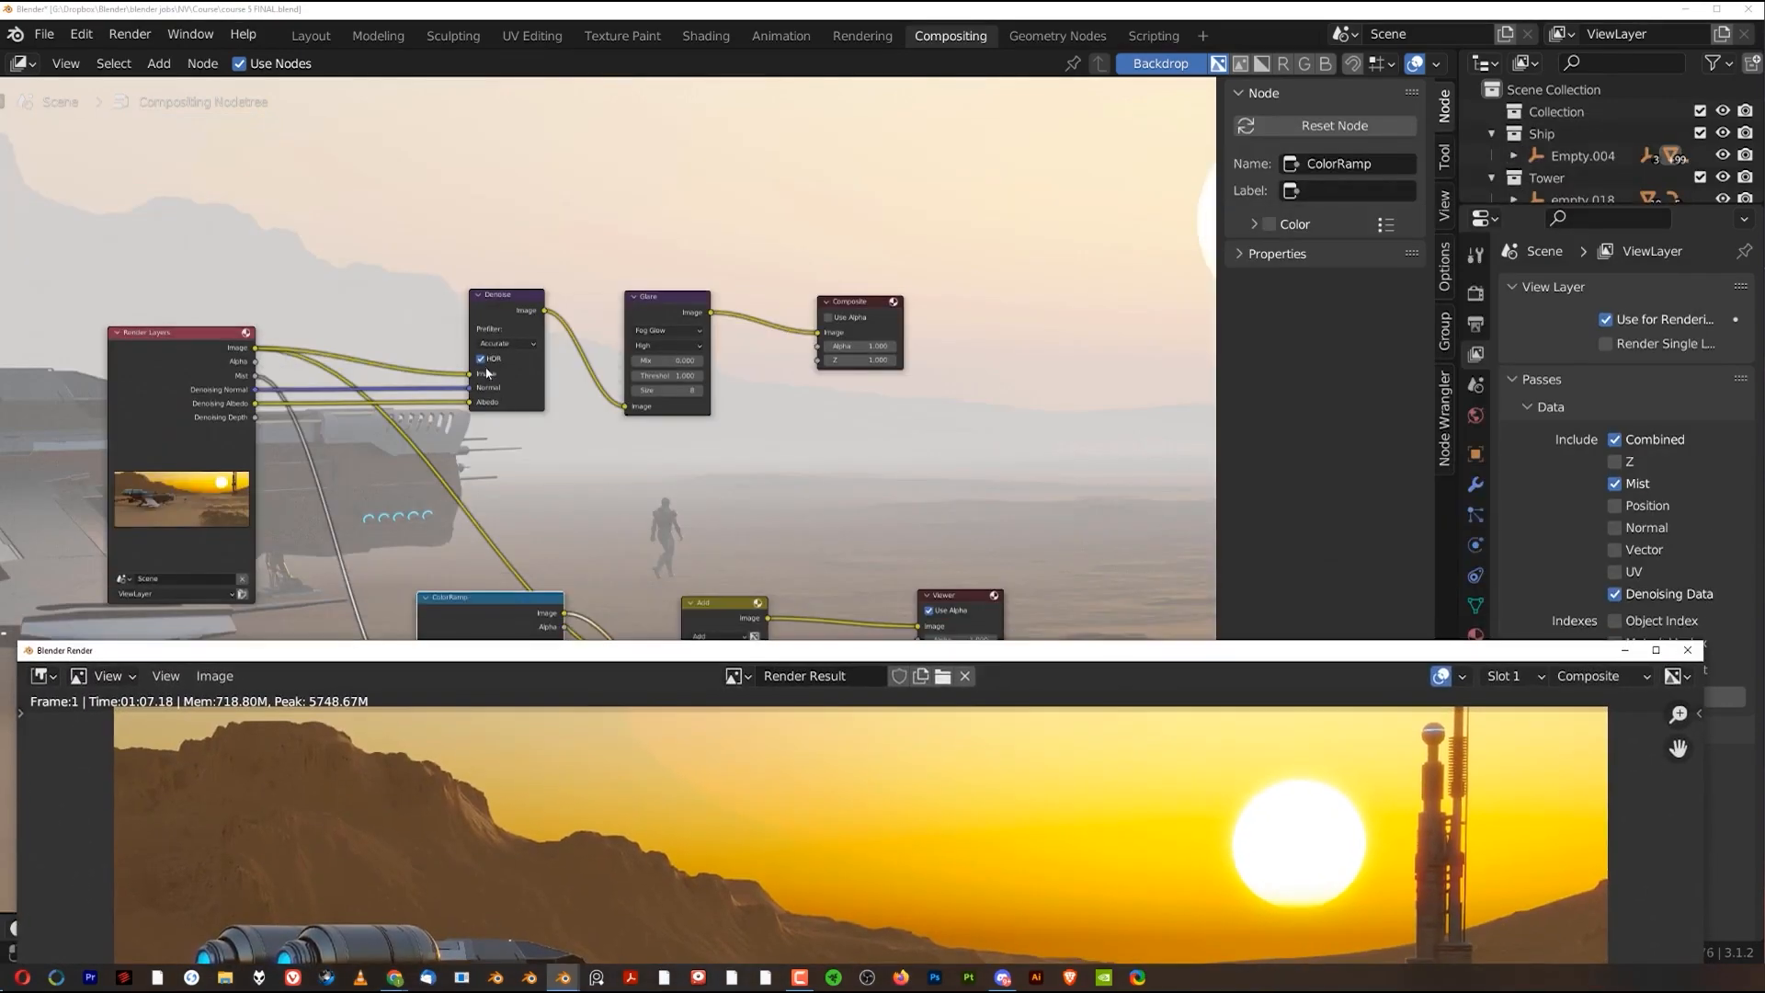
left_click_drag(781, 651, 792, 202)
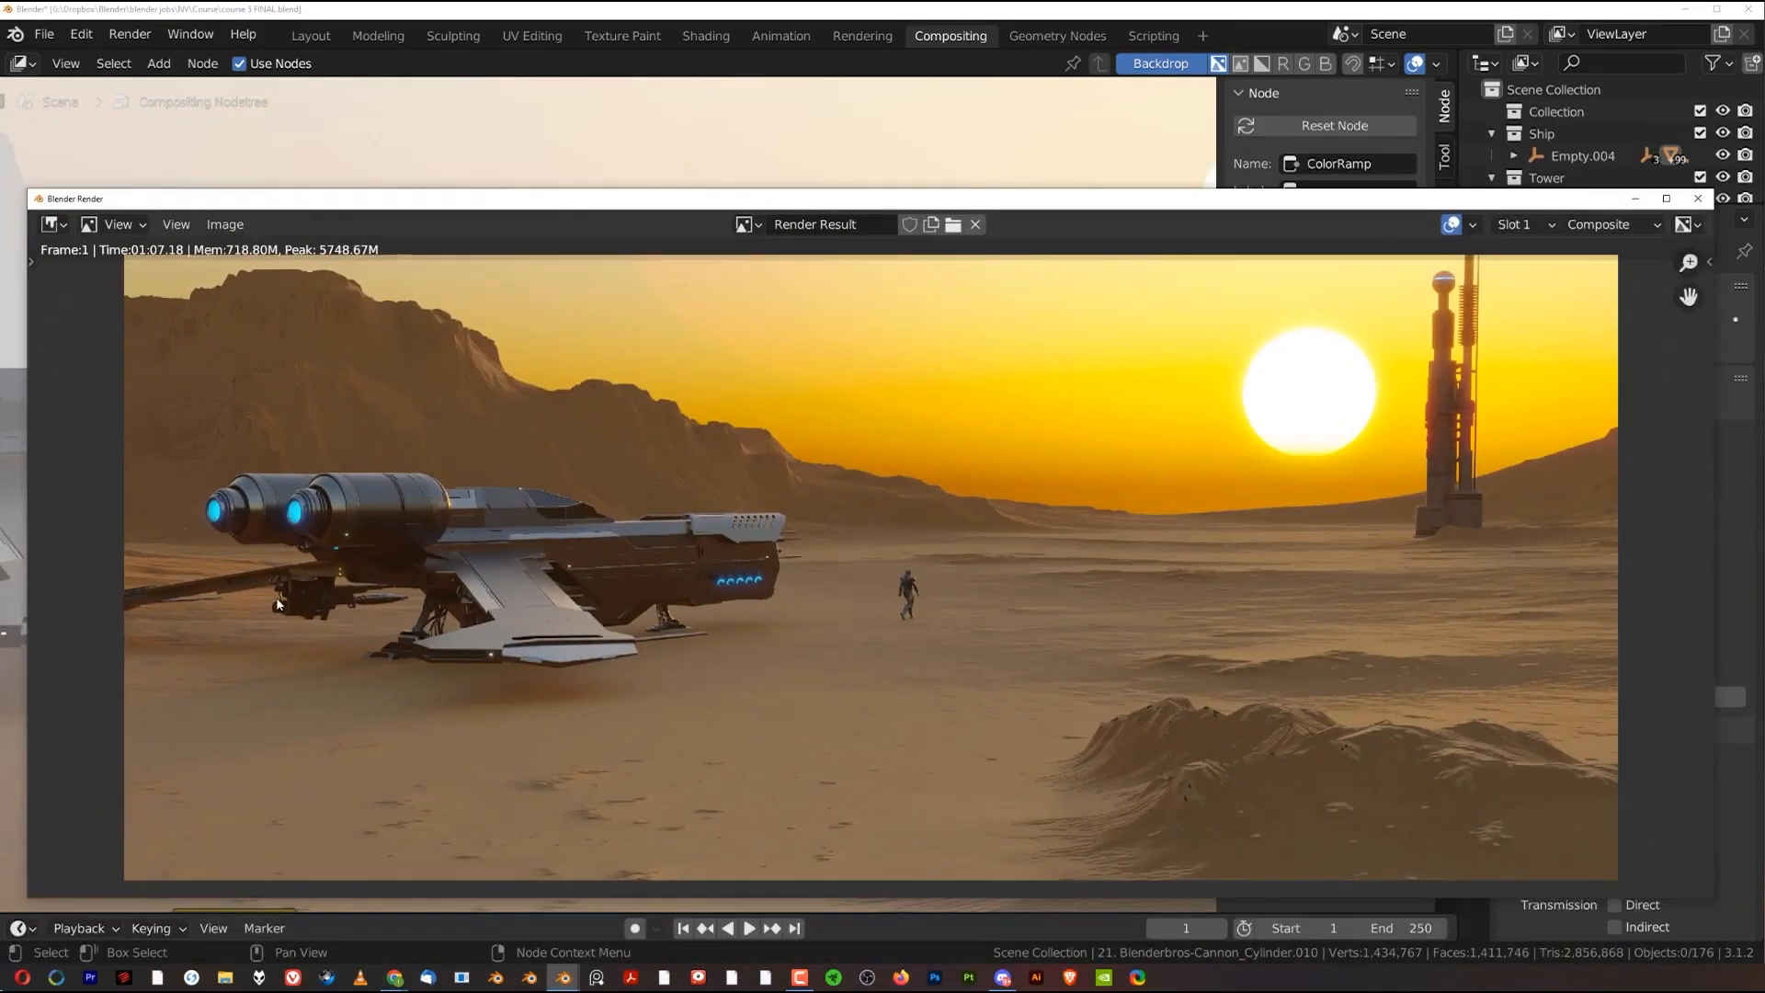
Inspect the ship's engines, underside and small lights up close in the render result, and return to the node tree
scroll(1281, 478, "up", 5)
middle_click_drag(331, 489, 1271, 471)
middle_click_drag(455, 482, 970, 570)
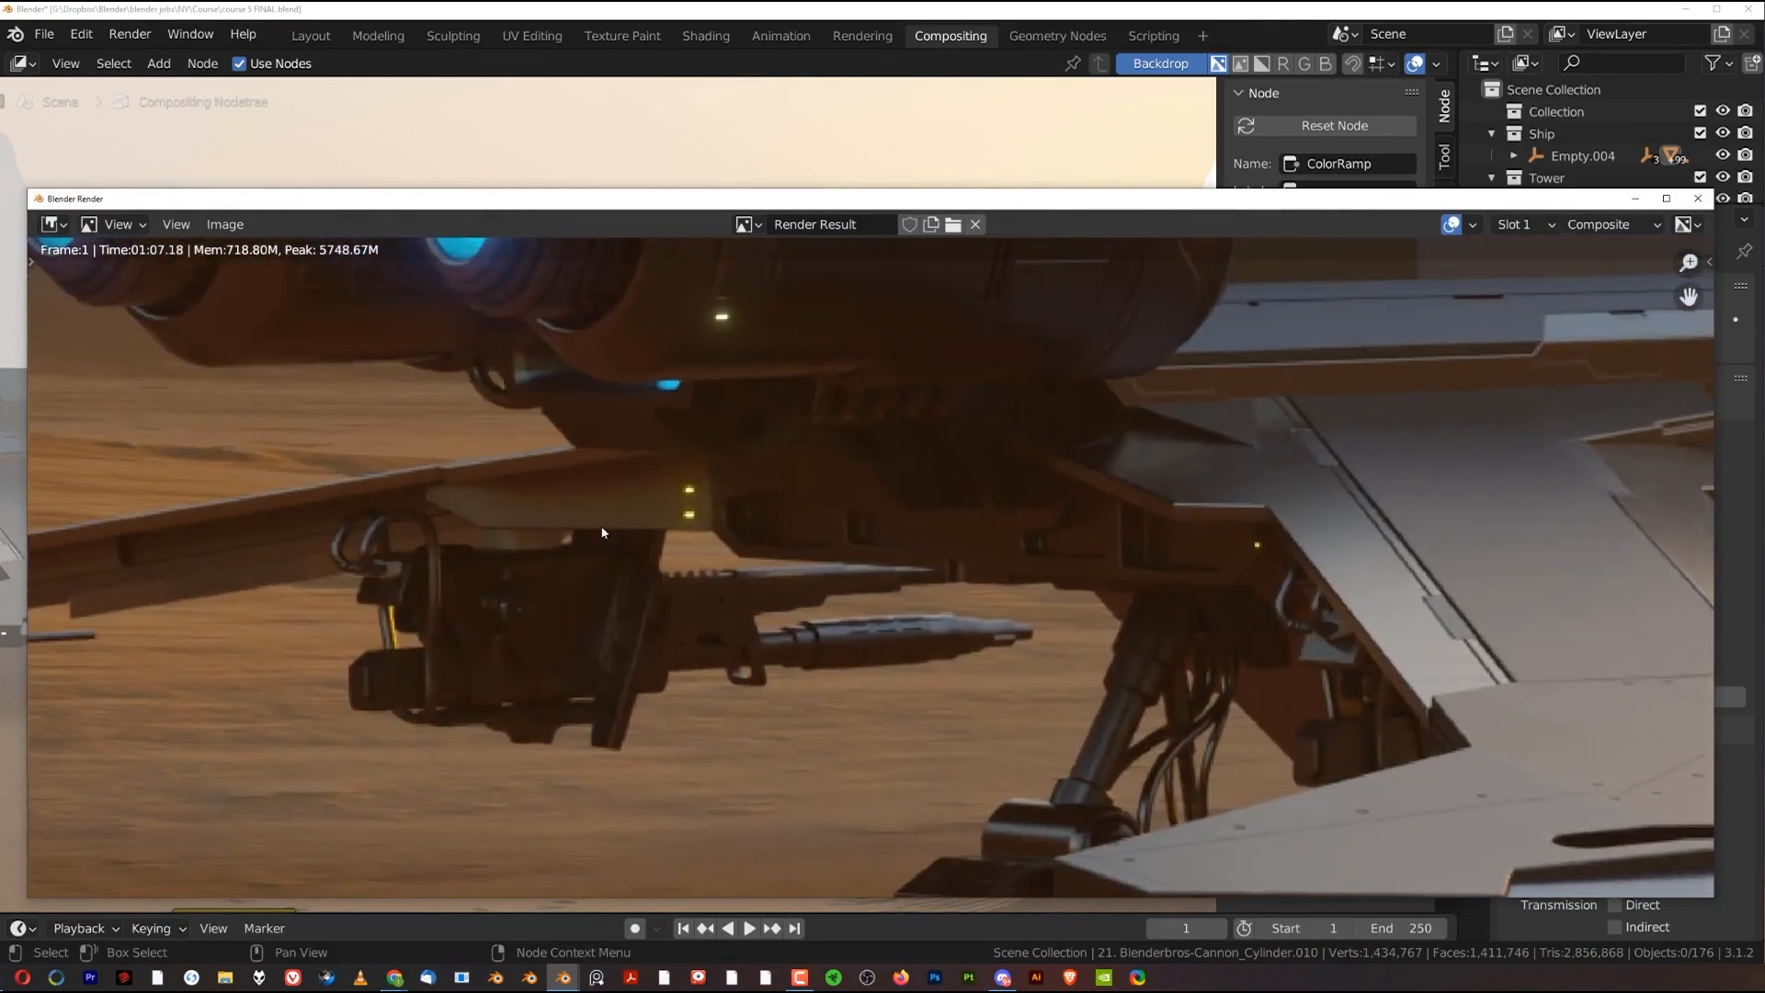
scroll(488, 627, "down", 3)
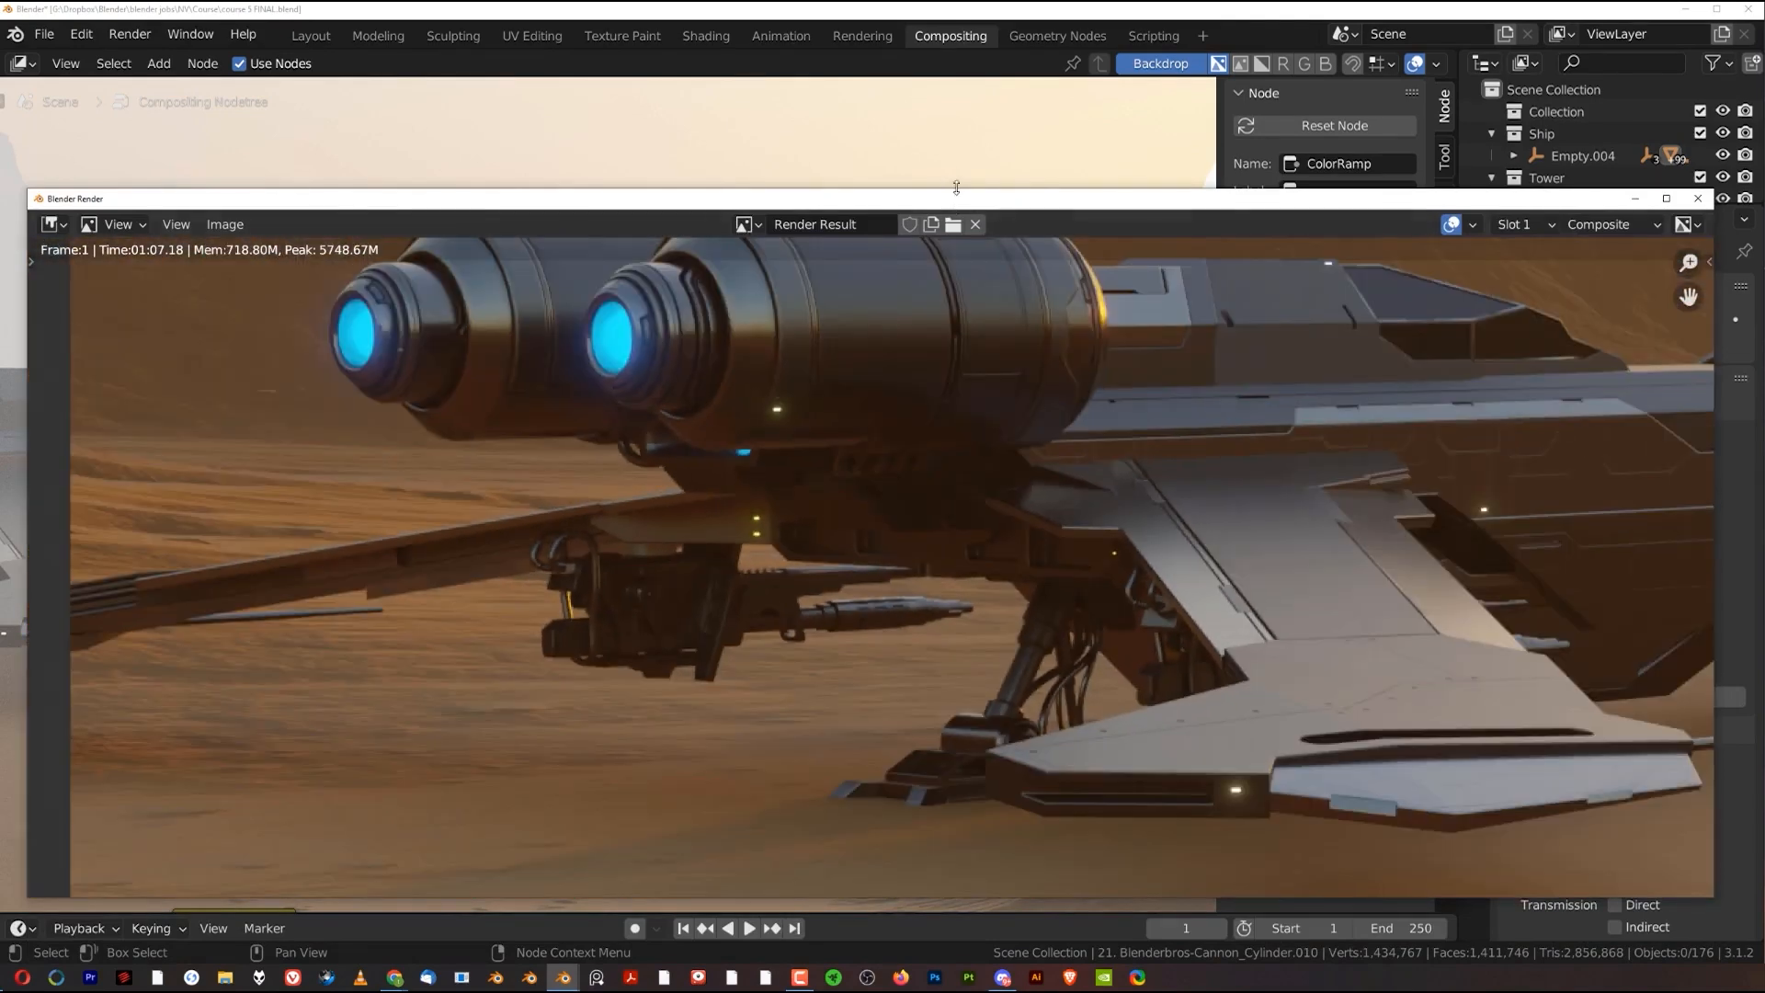
key("Escape")
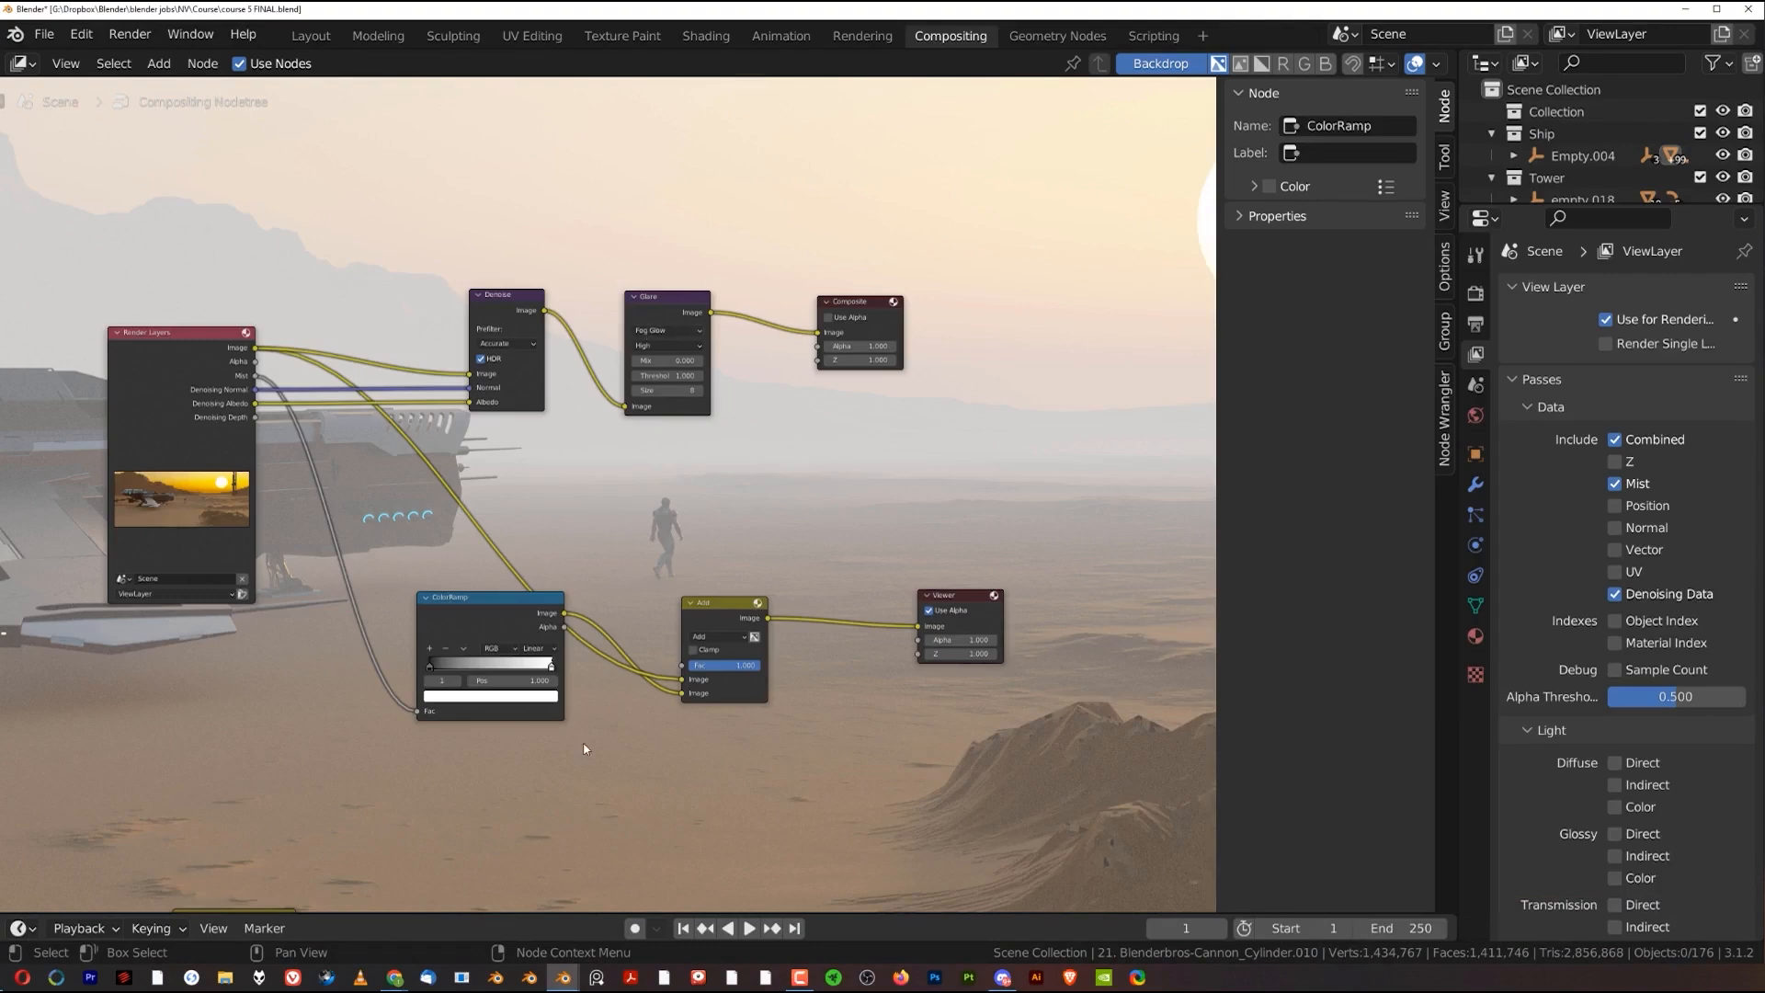
Bring the render result window back up and examine the ship's side, the sun and the tower
mouse_move(563, 977)
left_click(621, 919)
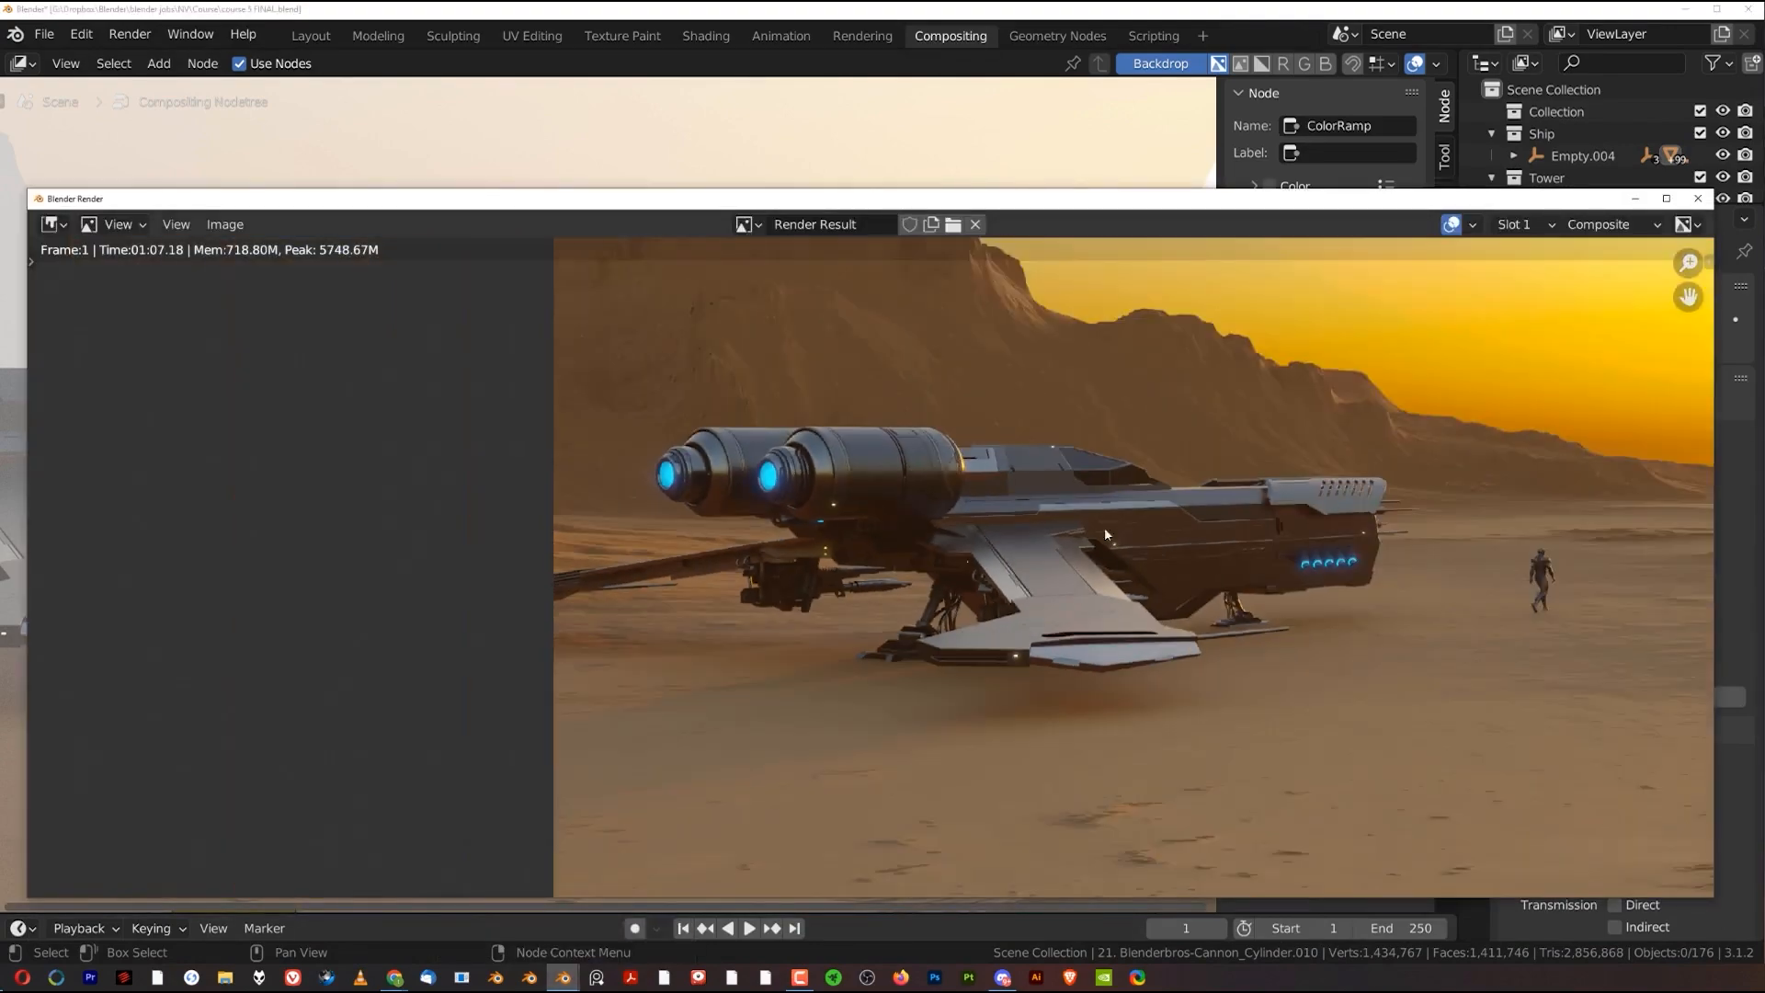
middle_click_drag(1383, 559, 971, 559)
scroll(971, 559, "up", 6)
scroll(786, 583, "down", 5)
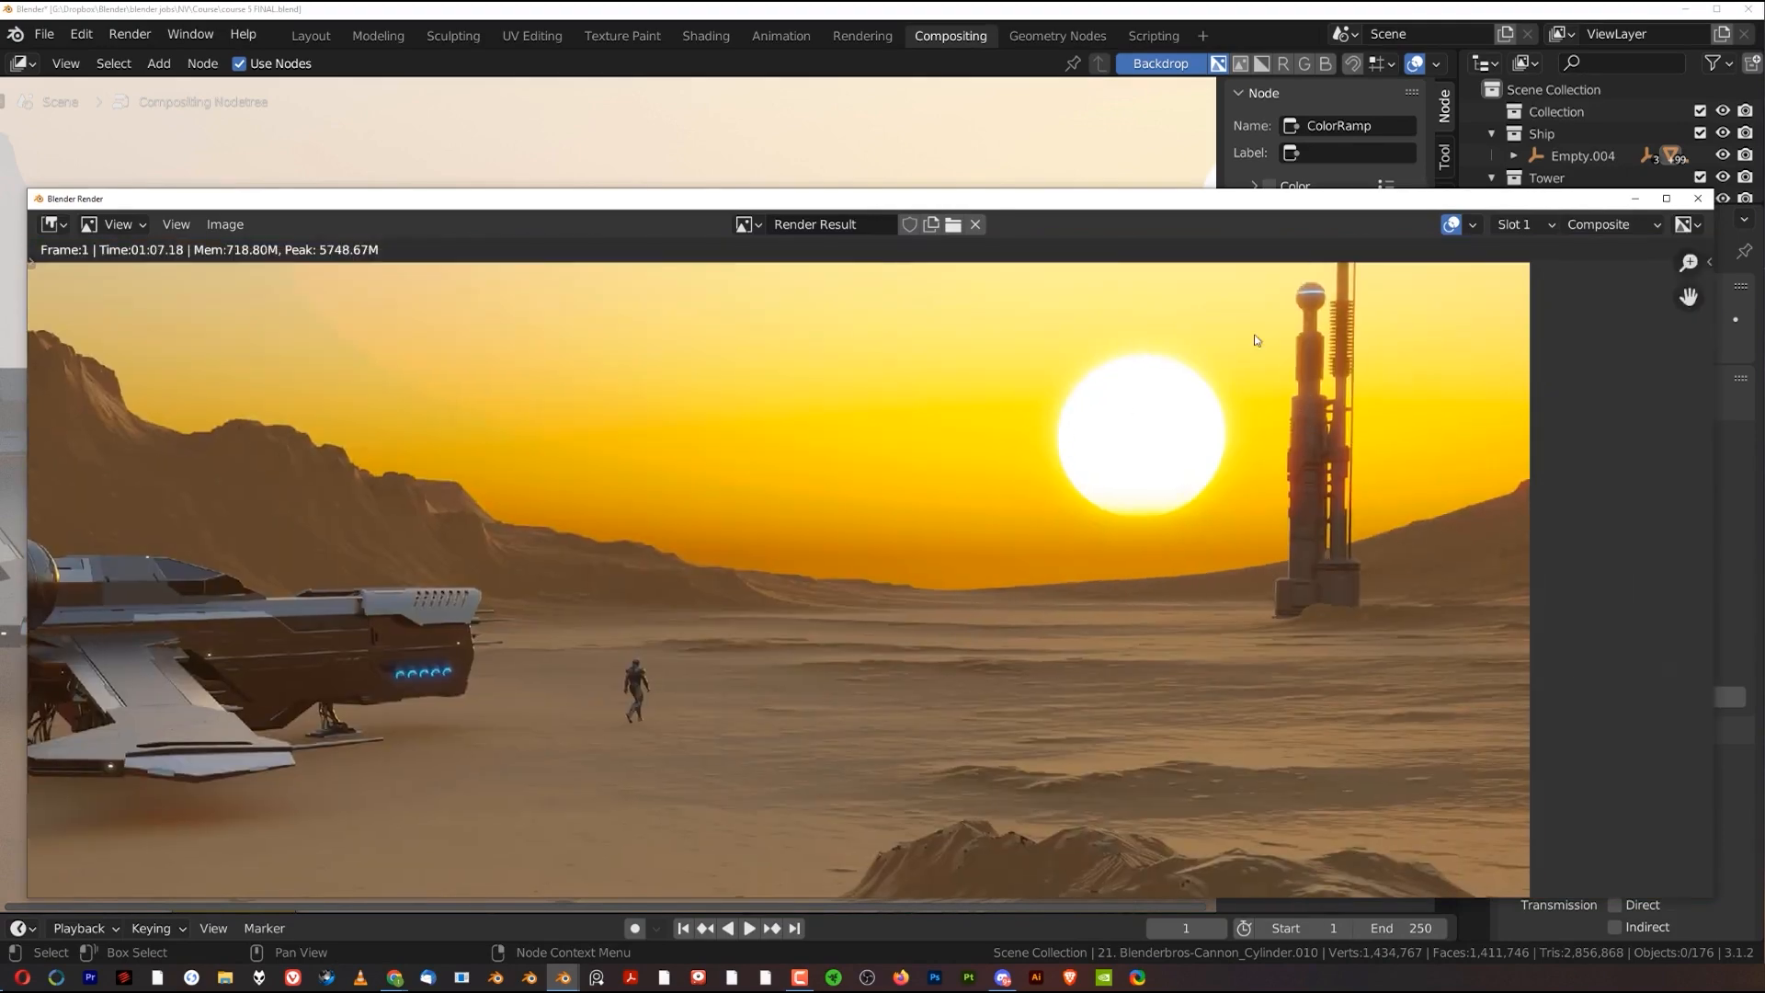
Move the render result window below the nodes, close it and save the file
left_click_drag(949, 203, 796, 642)
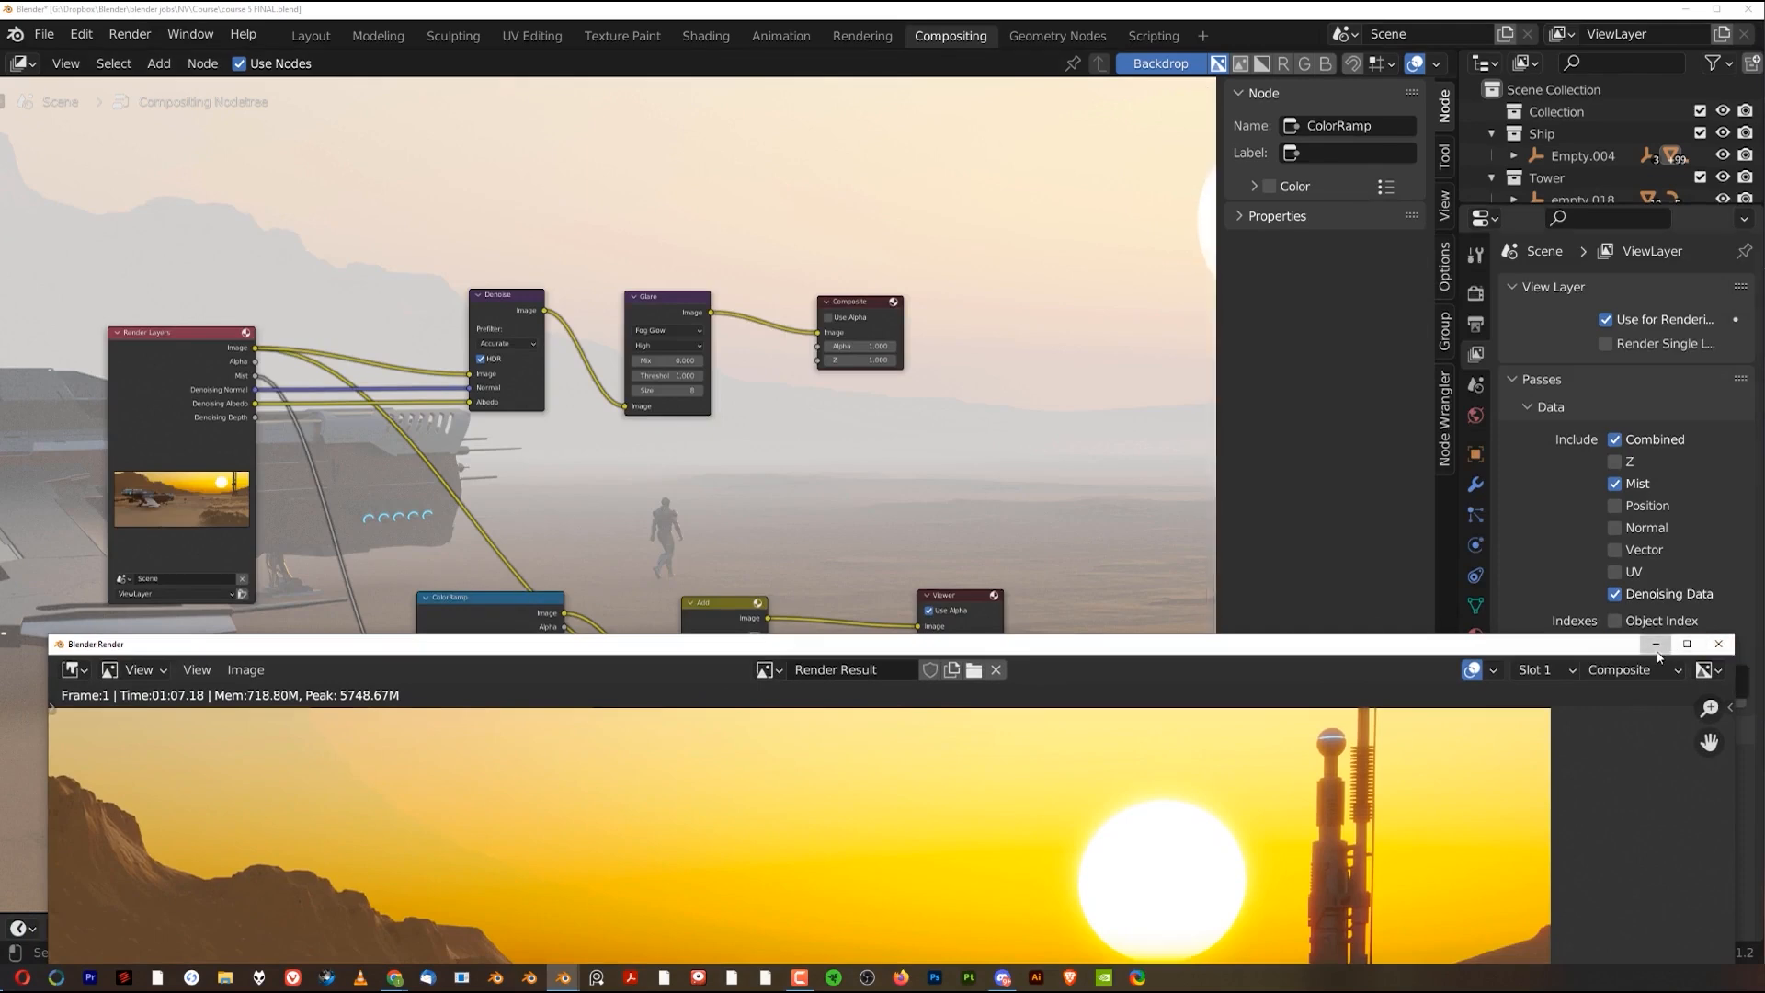
left_click(1718, 643)
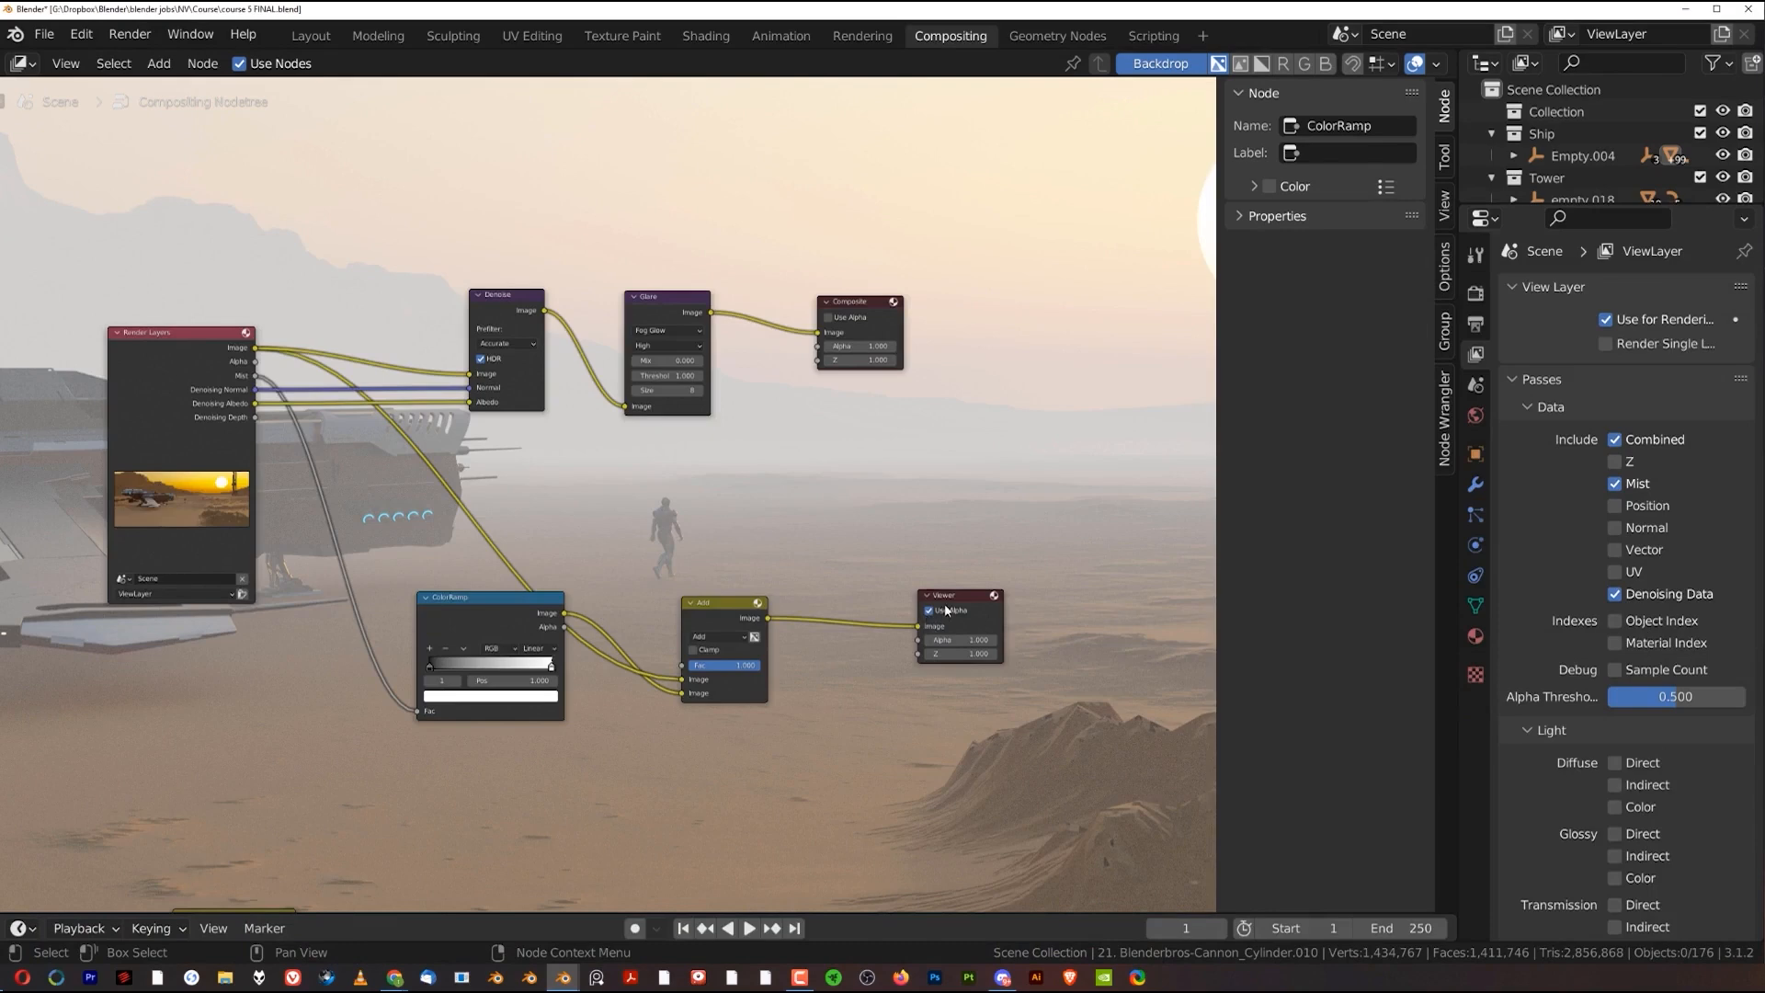
key("ctrl+s")
Try sliding the mist ColorRamp's black stop inward and back to the start, and push the white stop towards the end
left_click_drag(432, 668, 492, 679)
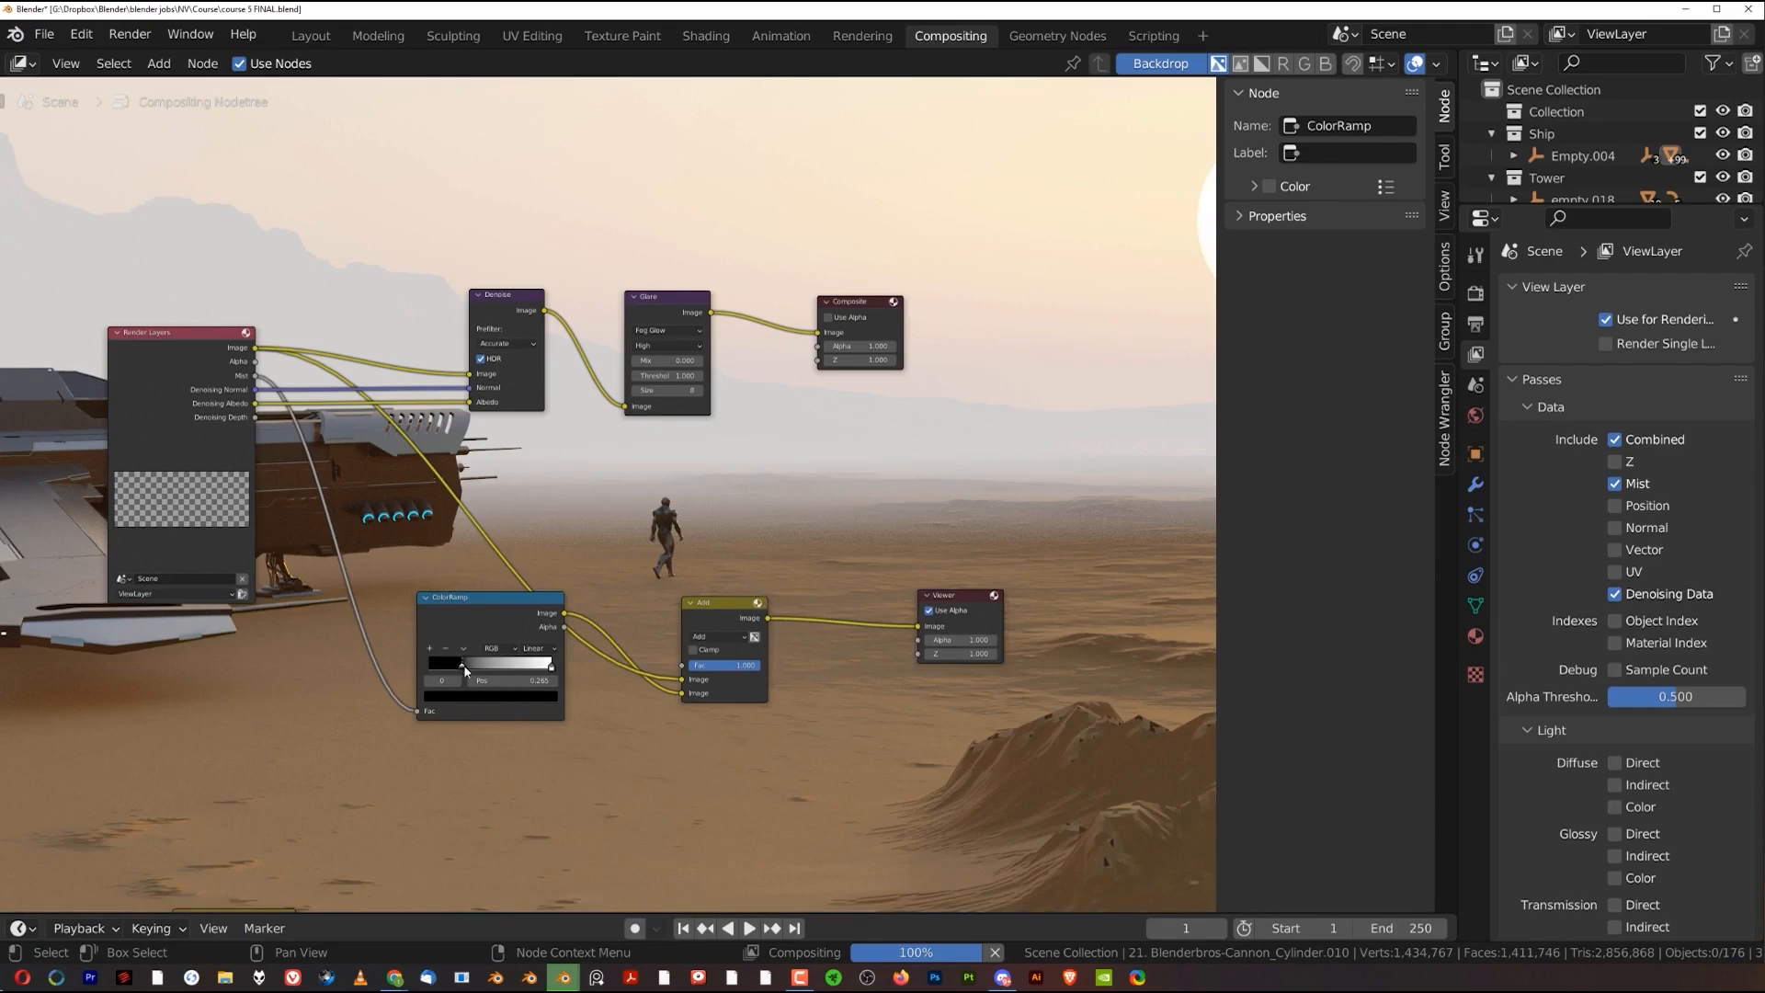
left_click_drag(463, 666, 426, 670)
left_click_drag(554, 660, 680, 668)
Move the ColorRamp node away from the Add node and add a middle stop at about position 0.400
left_click_drag(591, 601, 490, 650)
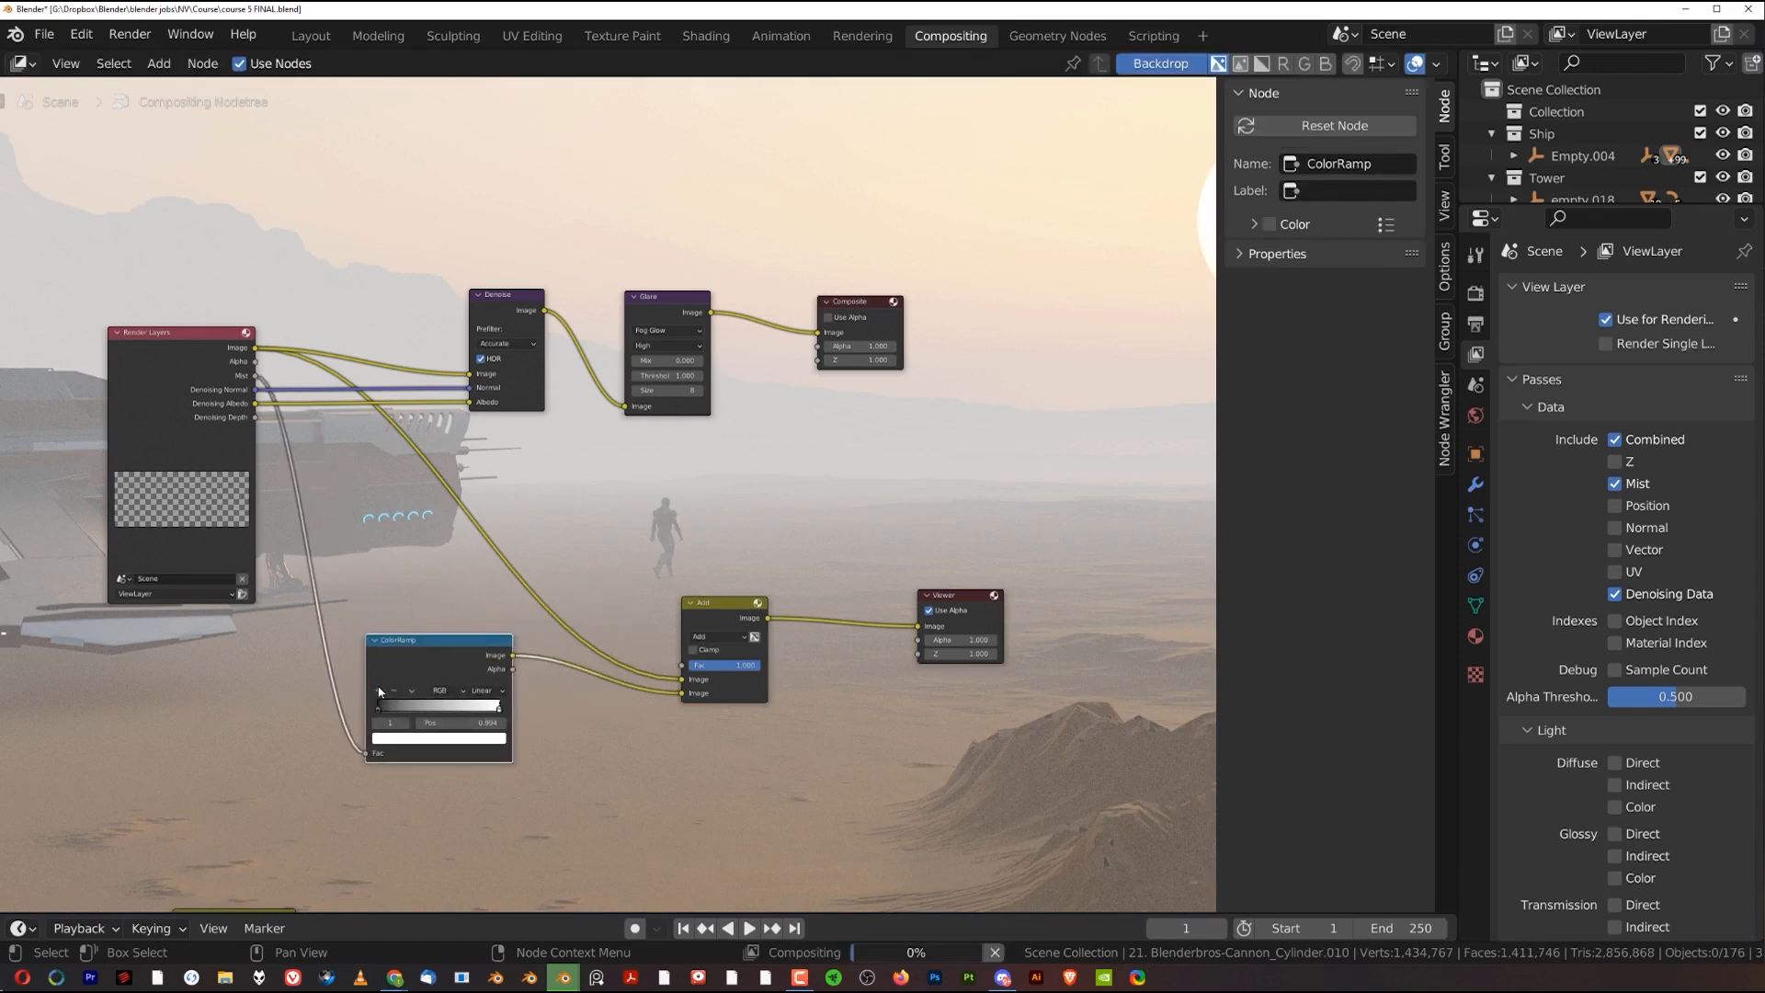
left_click(378, 690)
left_click_drag(426, 714, 416, 703)
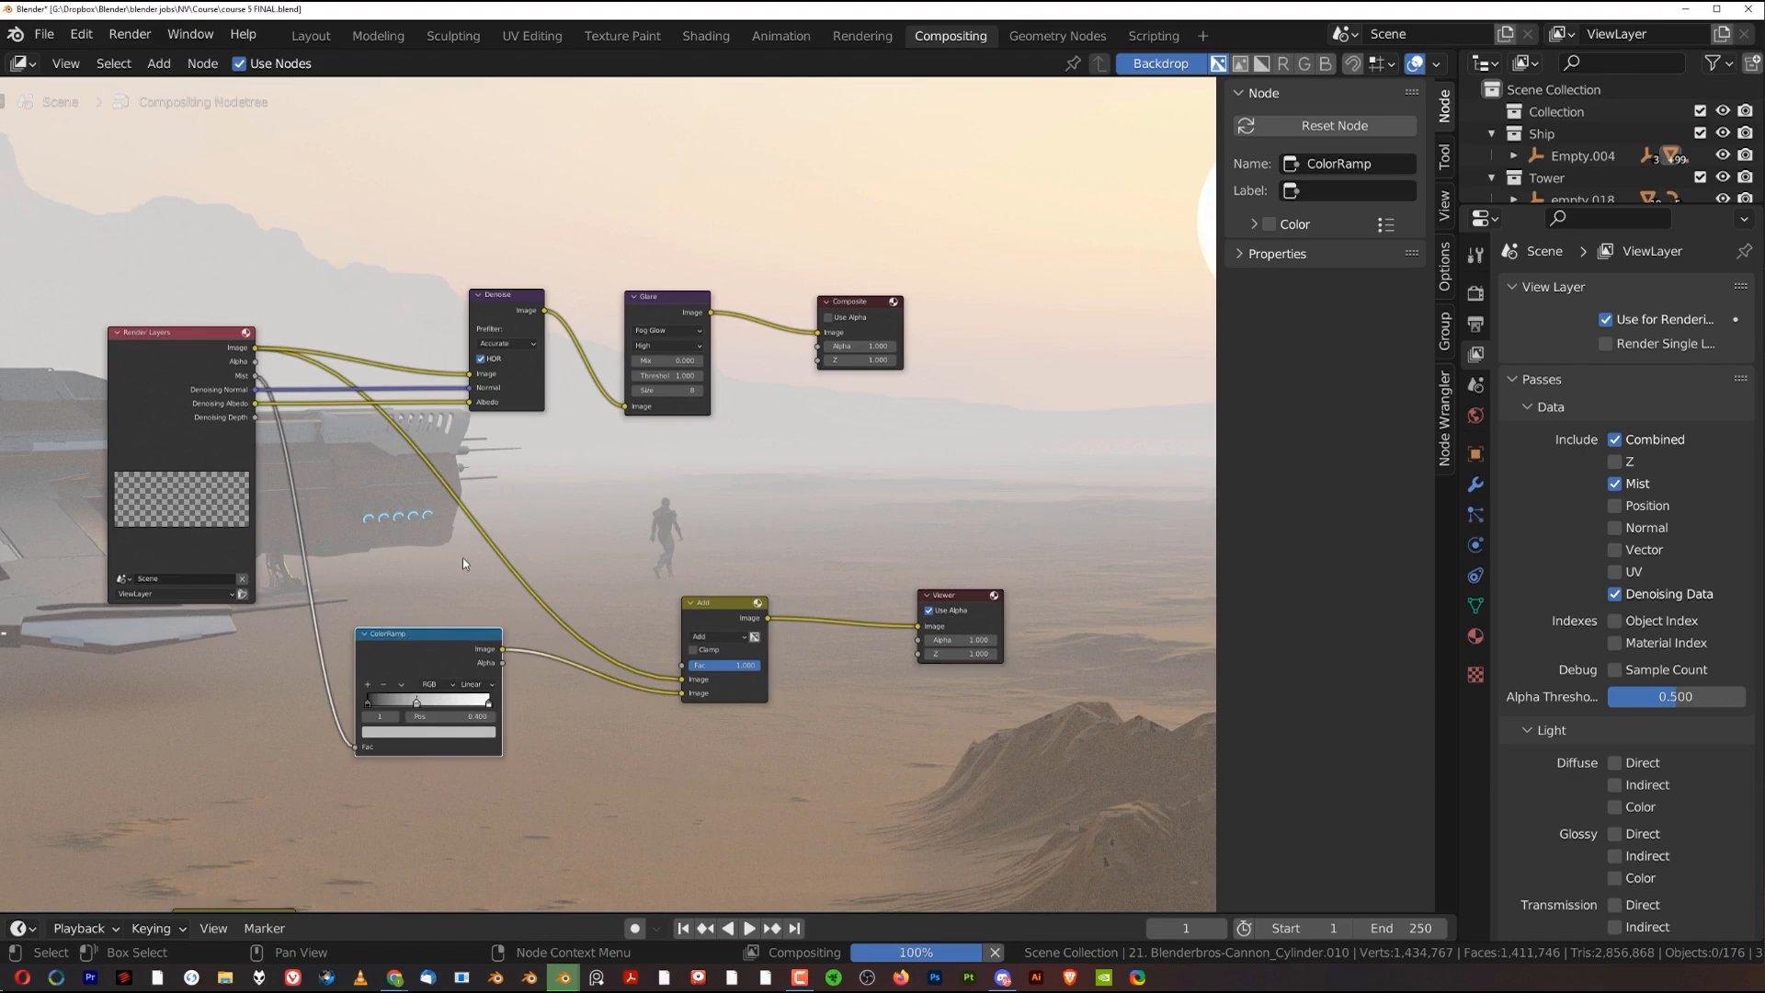
Preview the Render Layers outputs one after another in the Viewer, including mist and albedo, and reconnect the Add node's image to the Viewer
left_click(184, 407, "ctrl+shift")
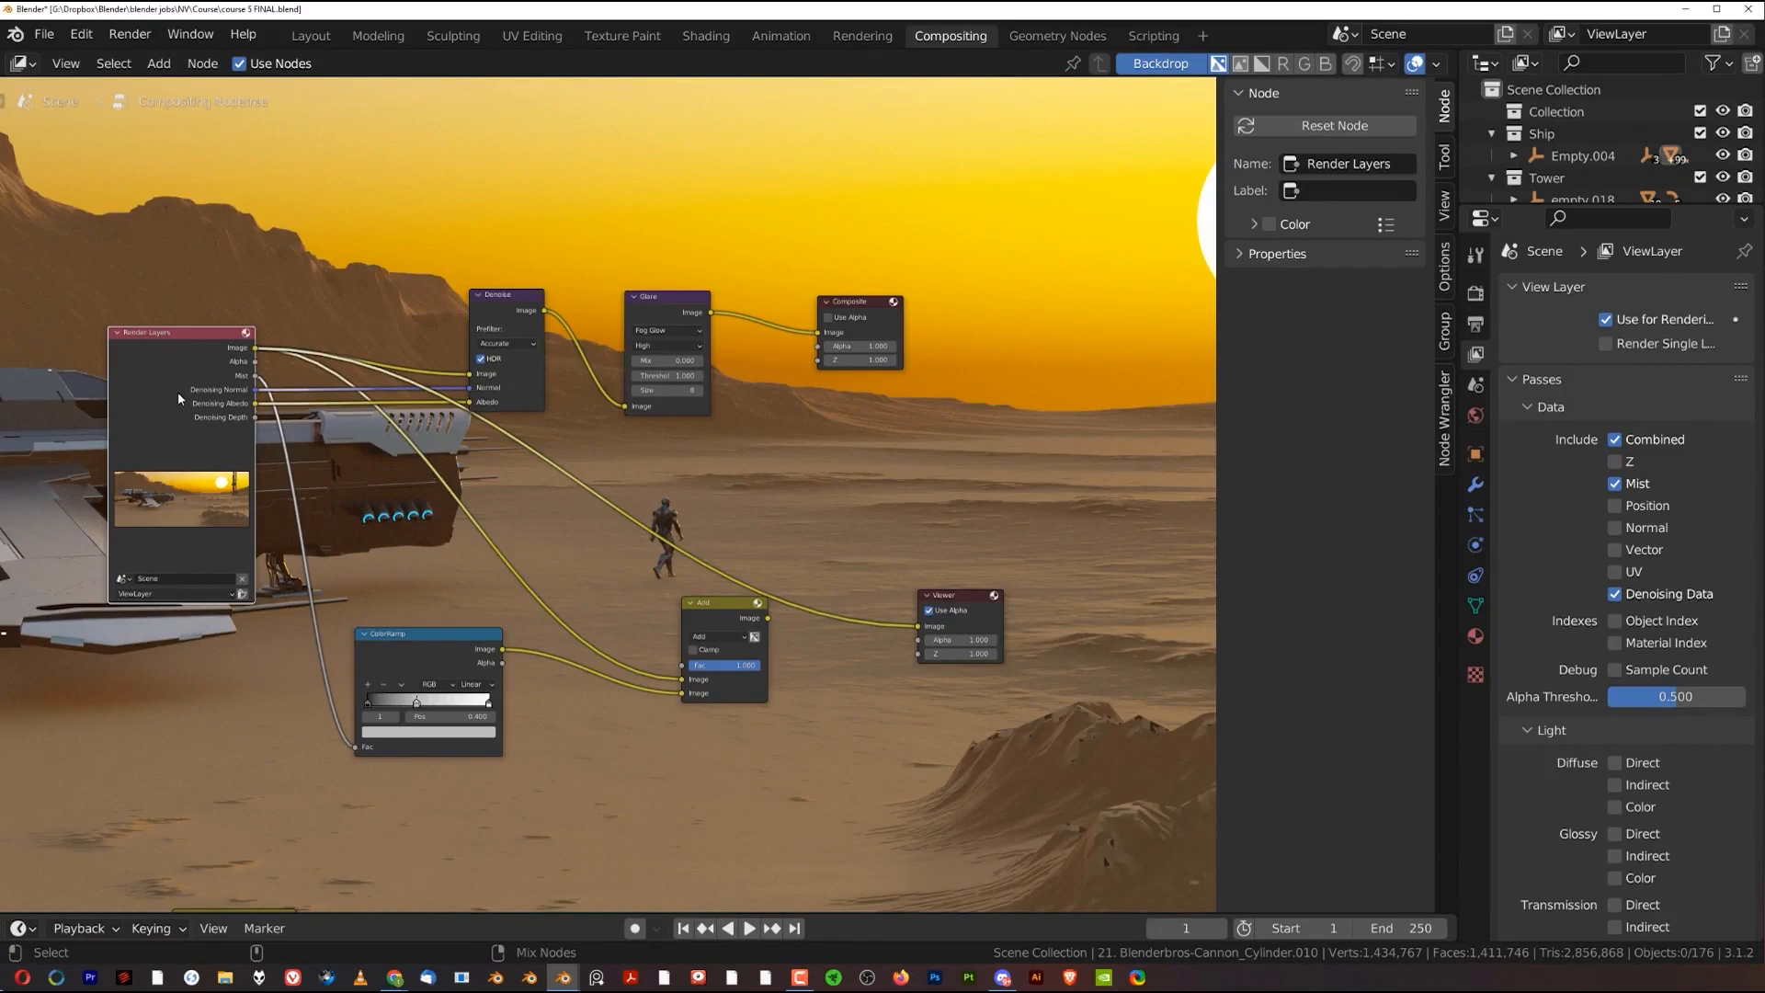
left_click(145, 402, "ctrl+shift")
left_click(145, 402, "ctrl+shift")
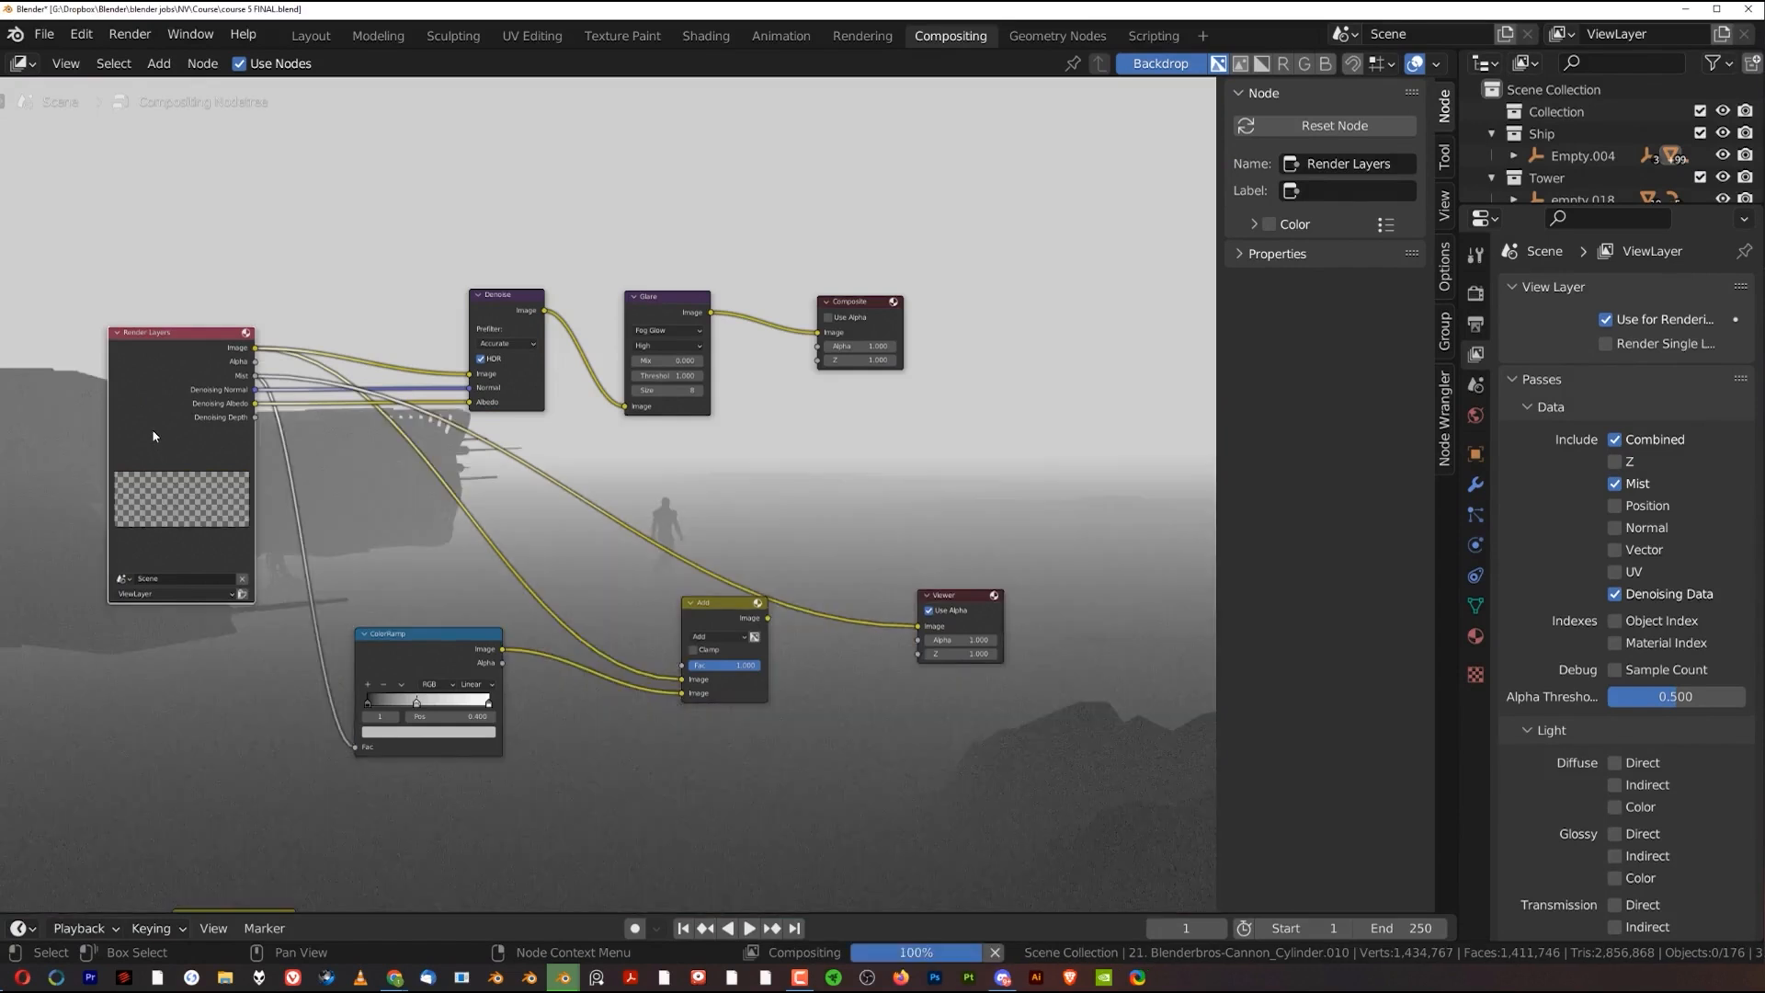
left_click(147, 412, "ctrl+shift")
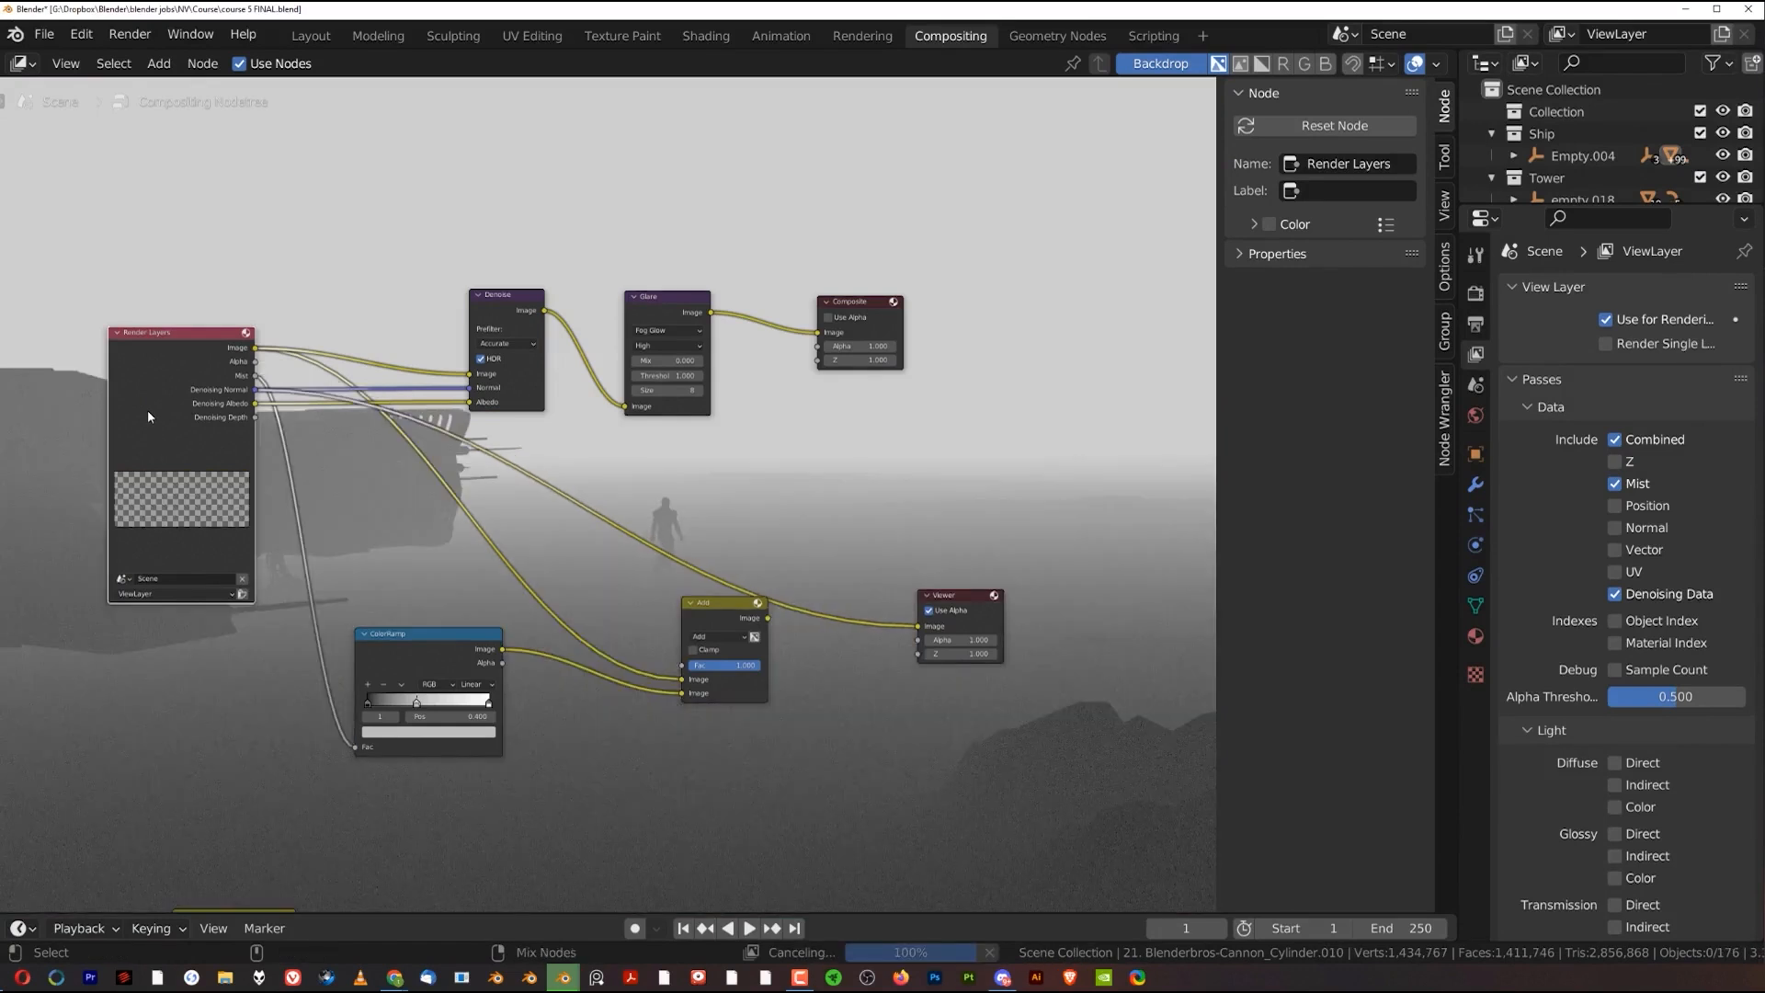
left_click(147, 414, "ctrl+shift")
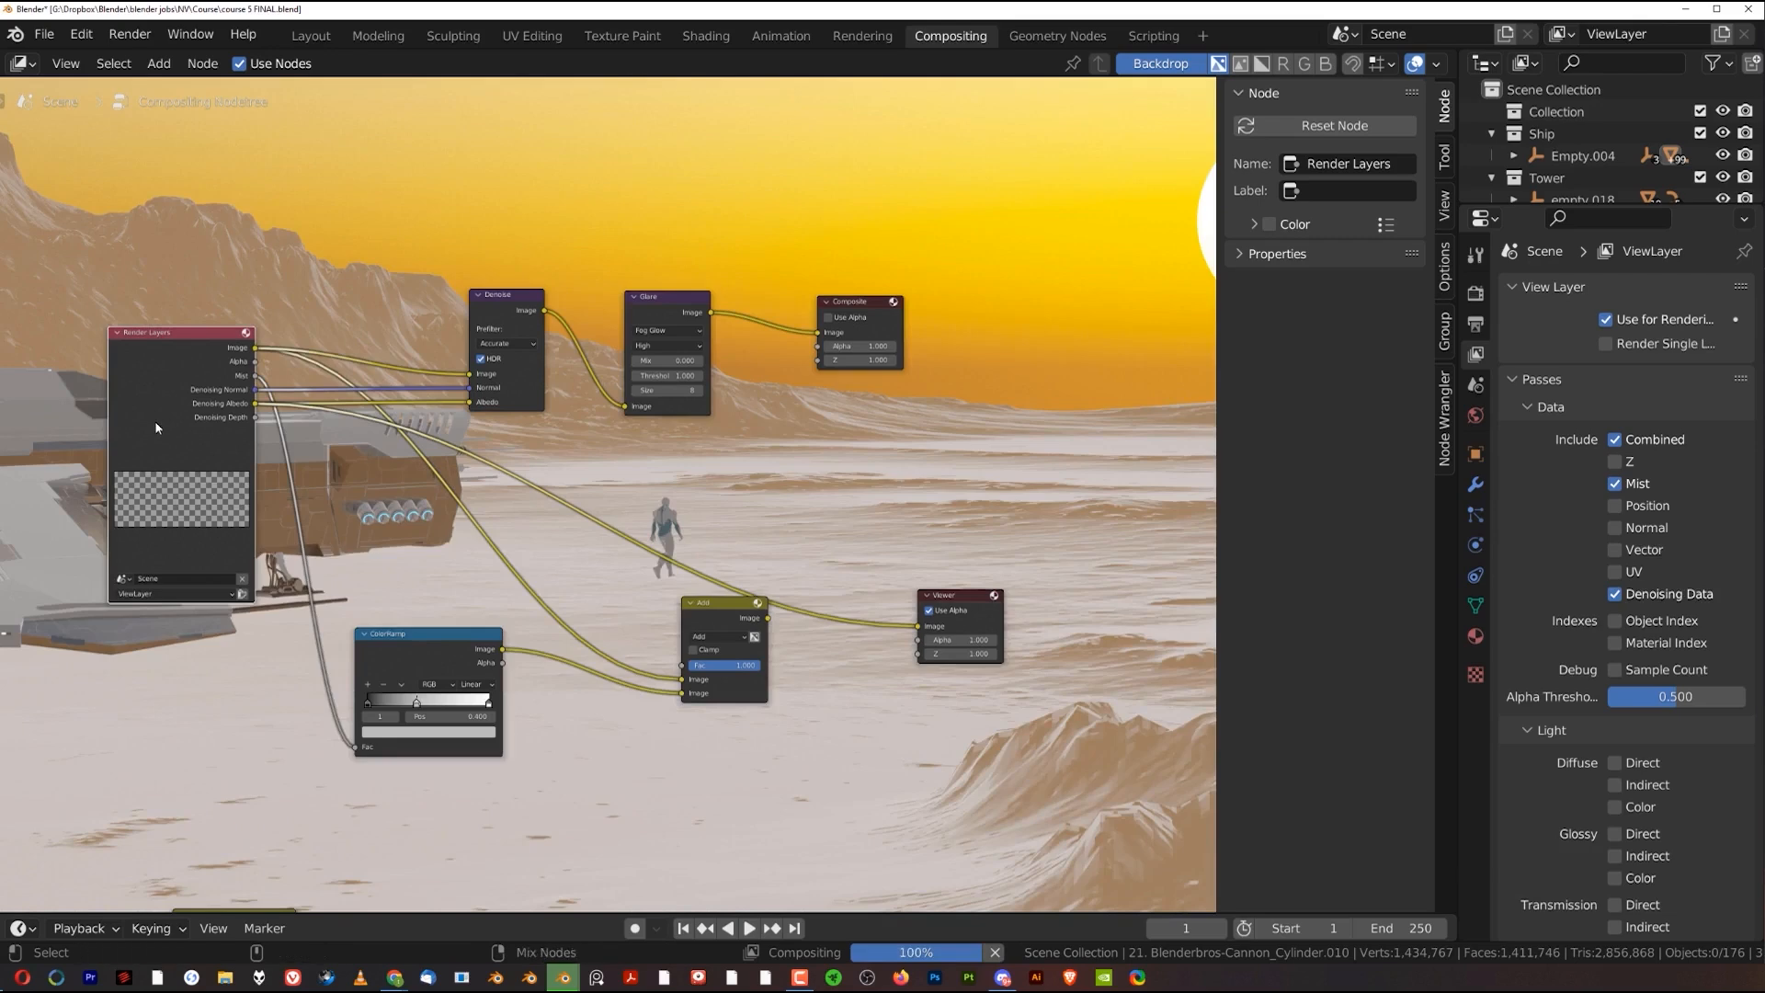
left_click(155, 424, "ctrl+shift")
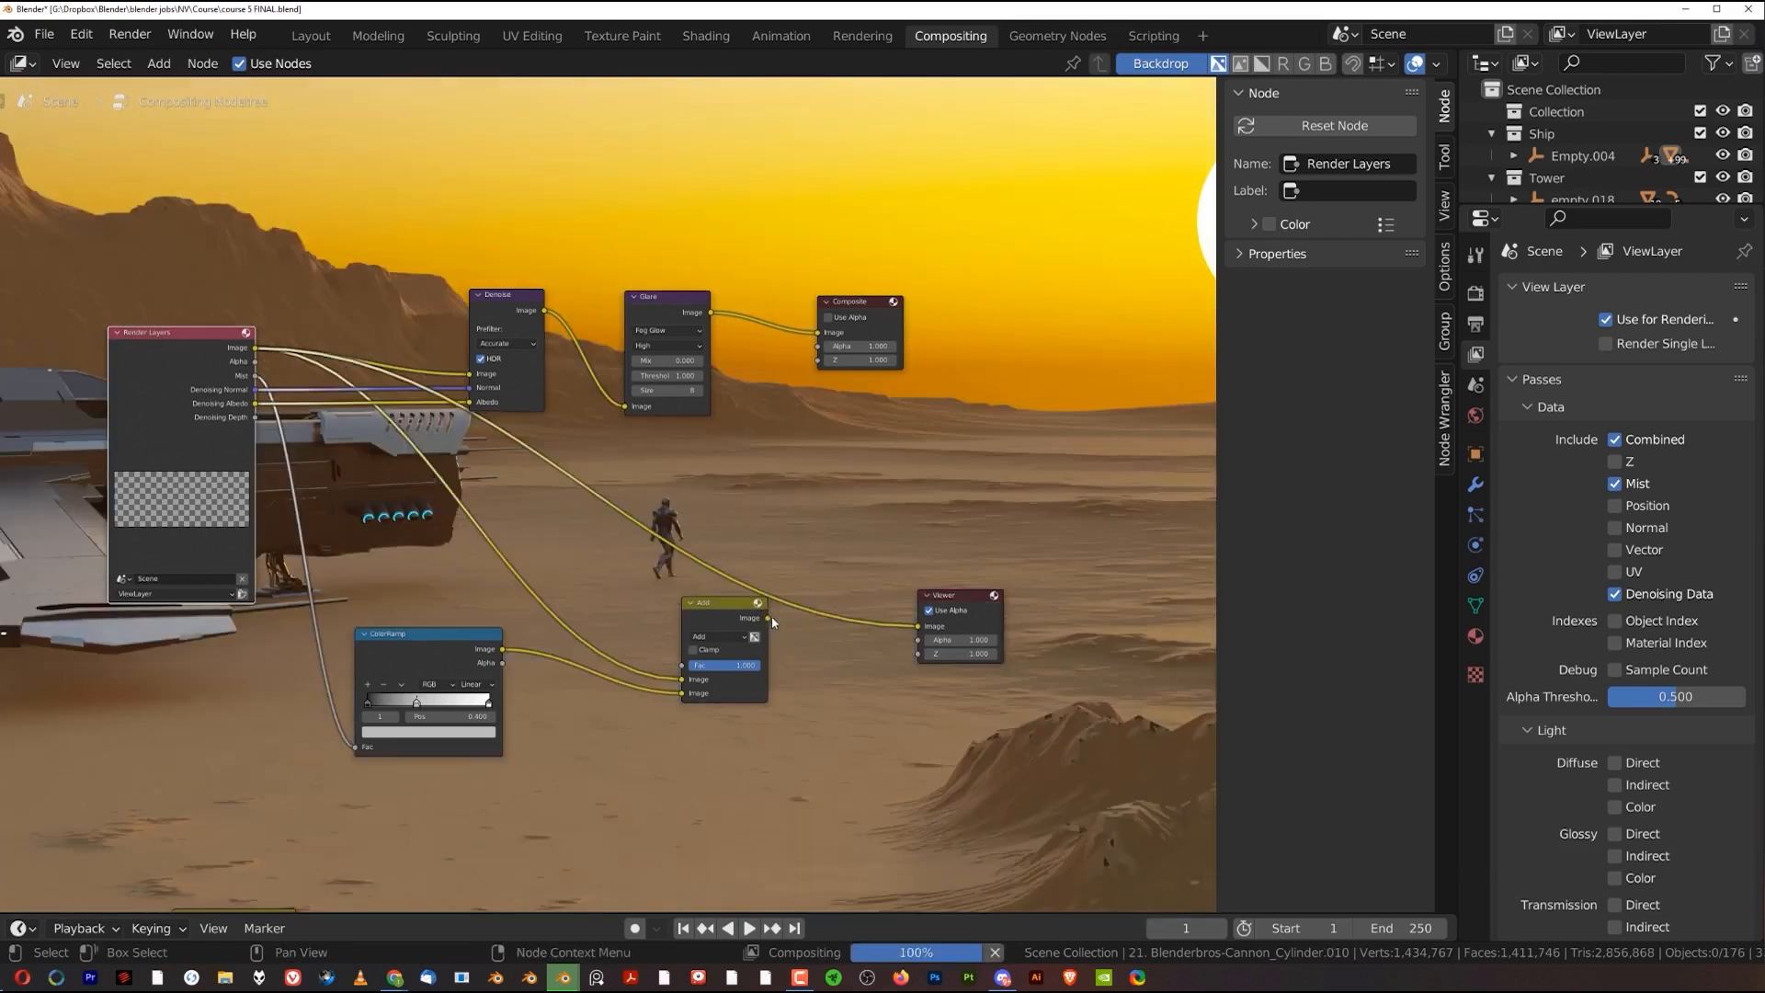
left_click_drag(769, 618, 921, 629)
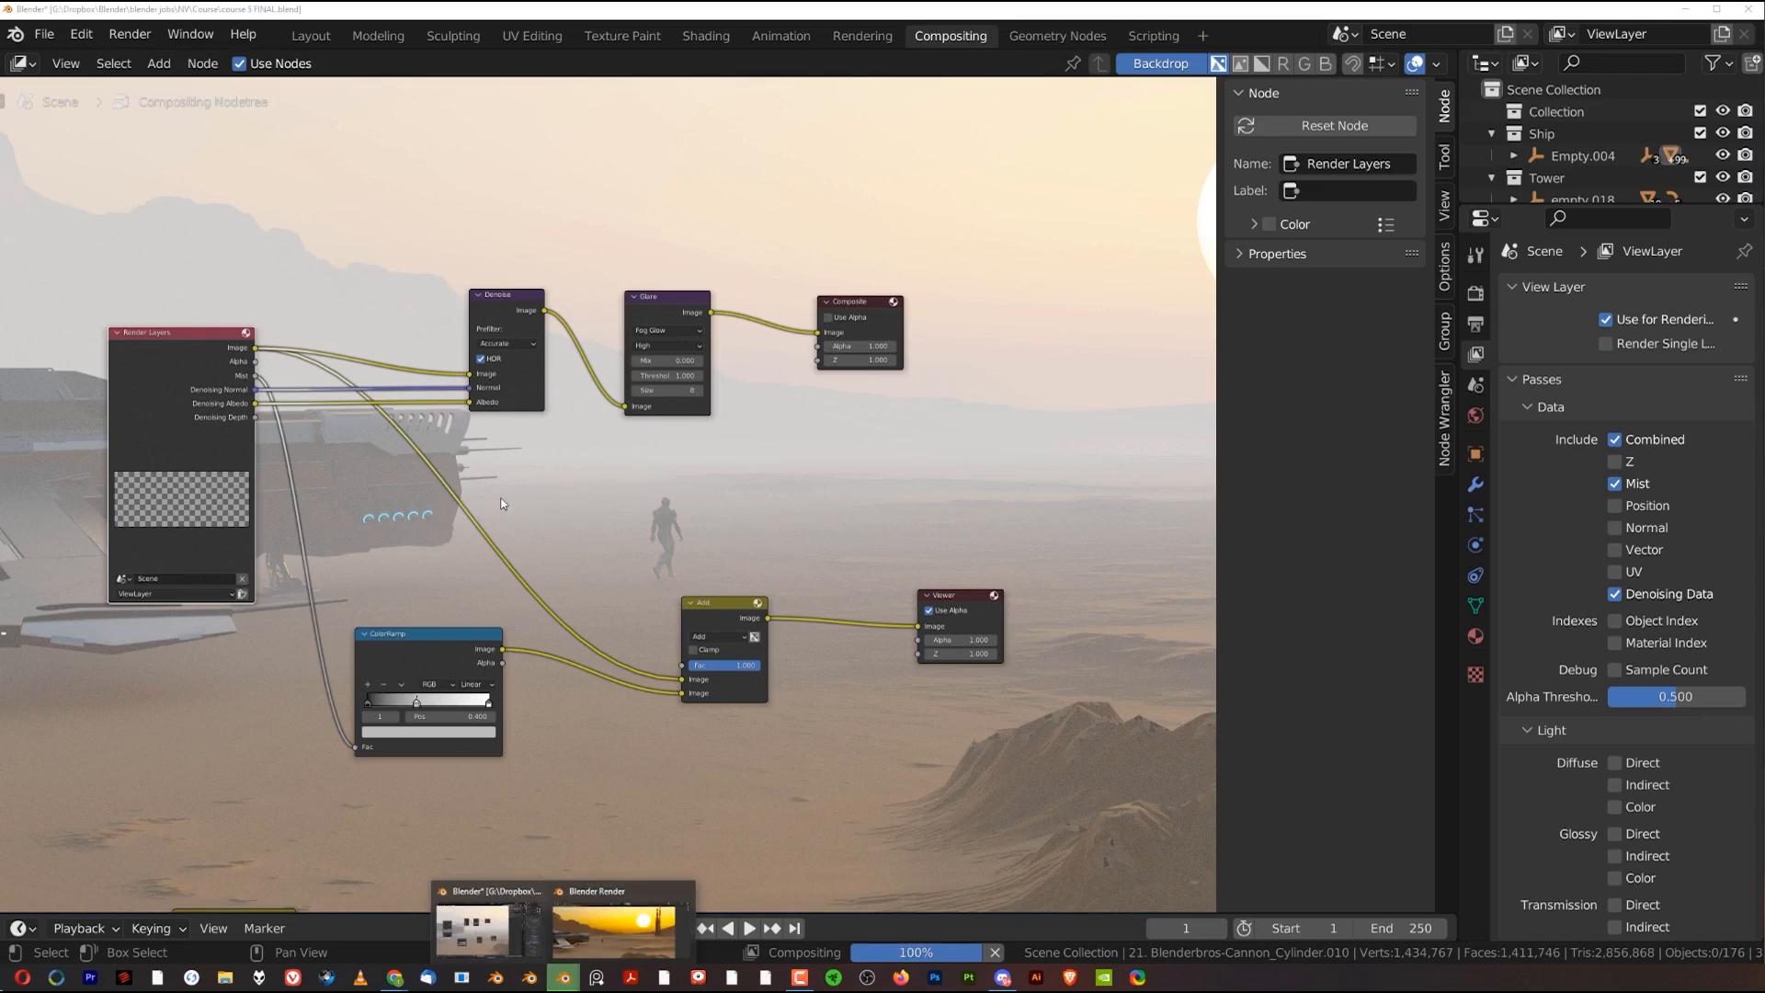
Switch to the Blender window with course 5.blend, save it and open the Layout workspace
left_click(237, 67)
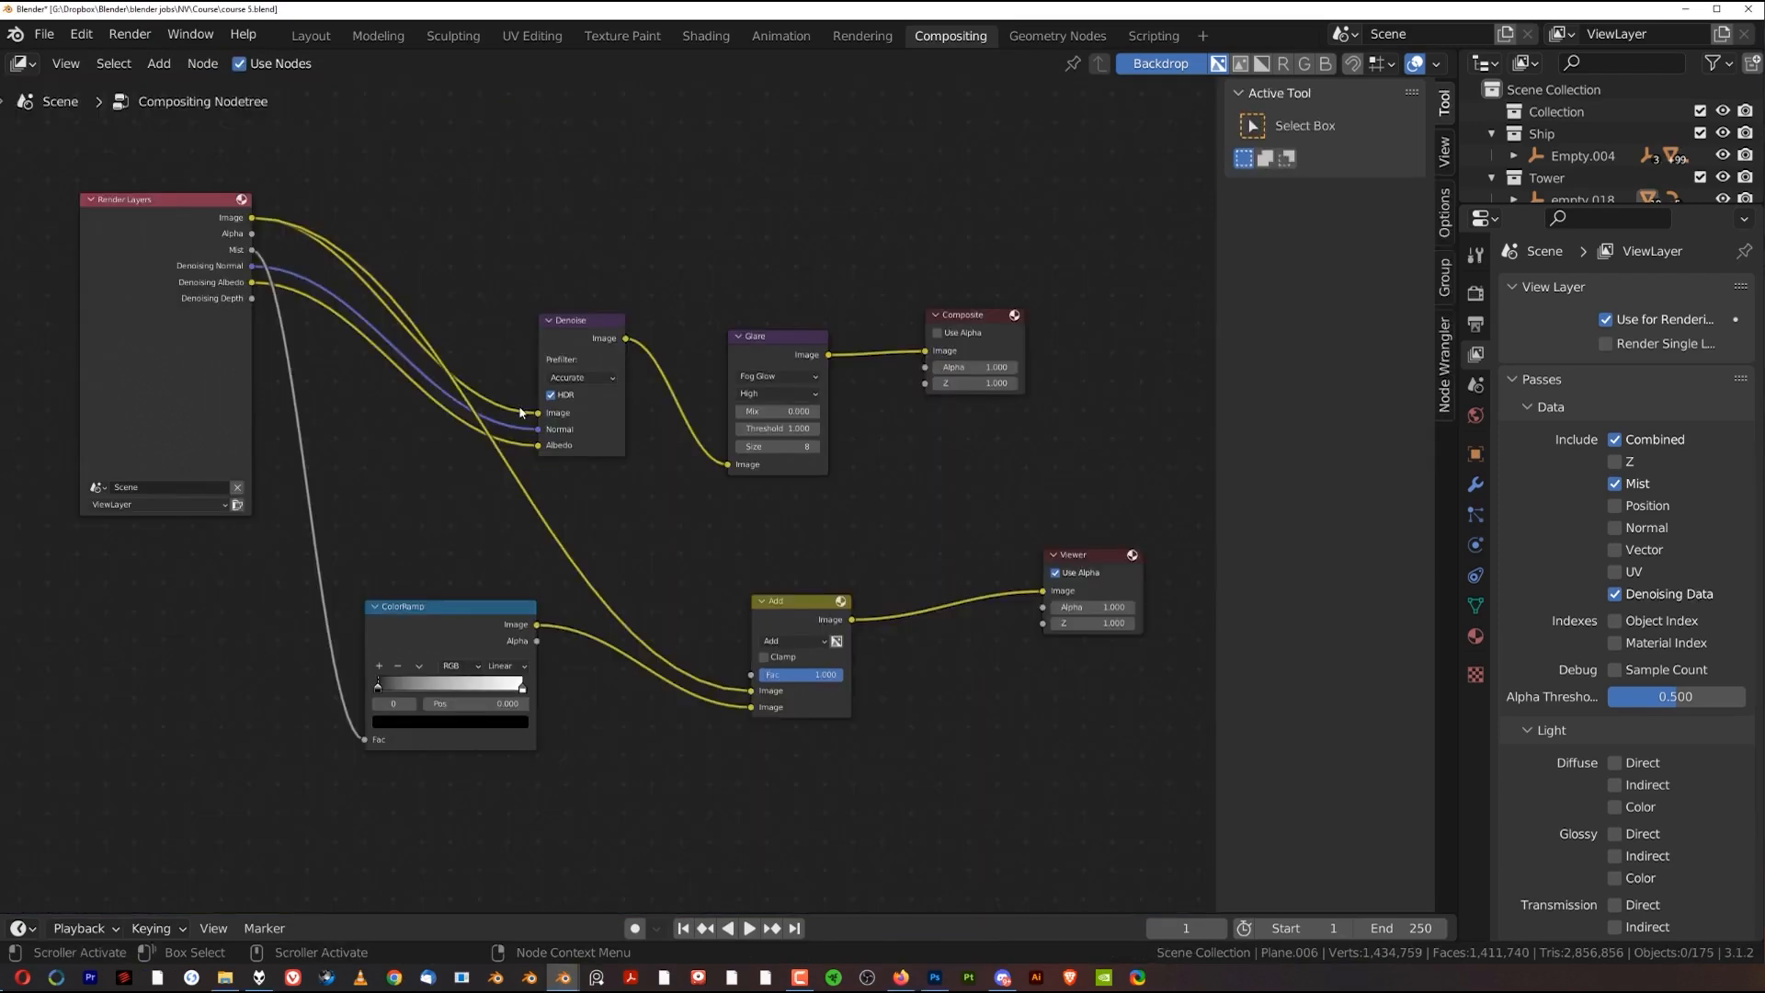
key("ctrl+s")
left_click(311, 37)
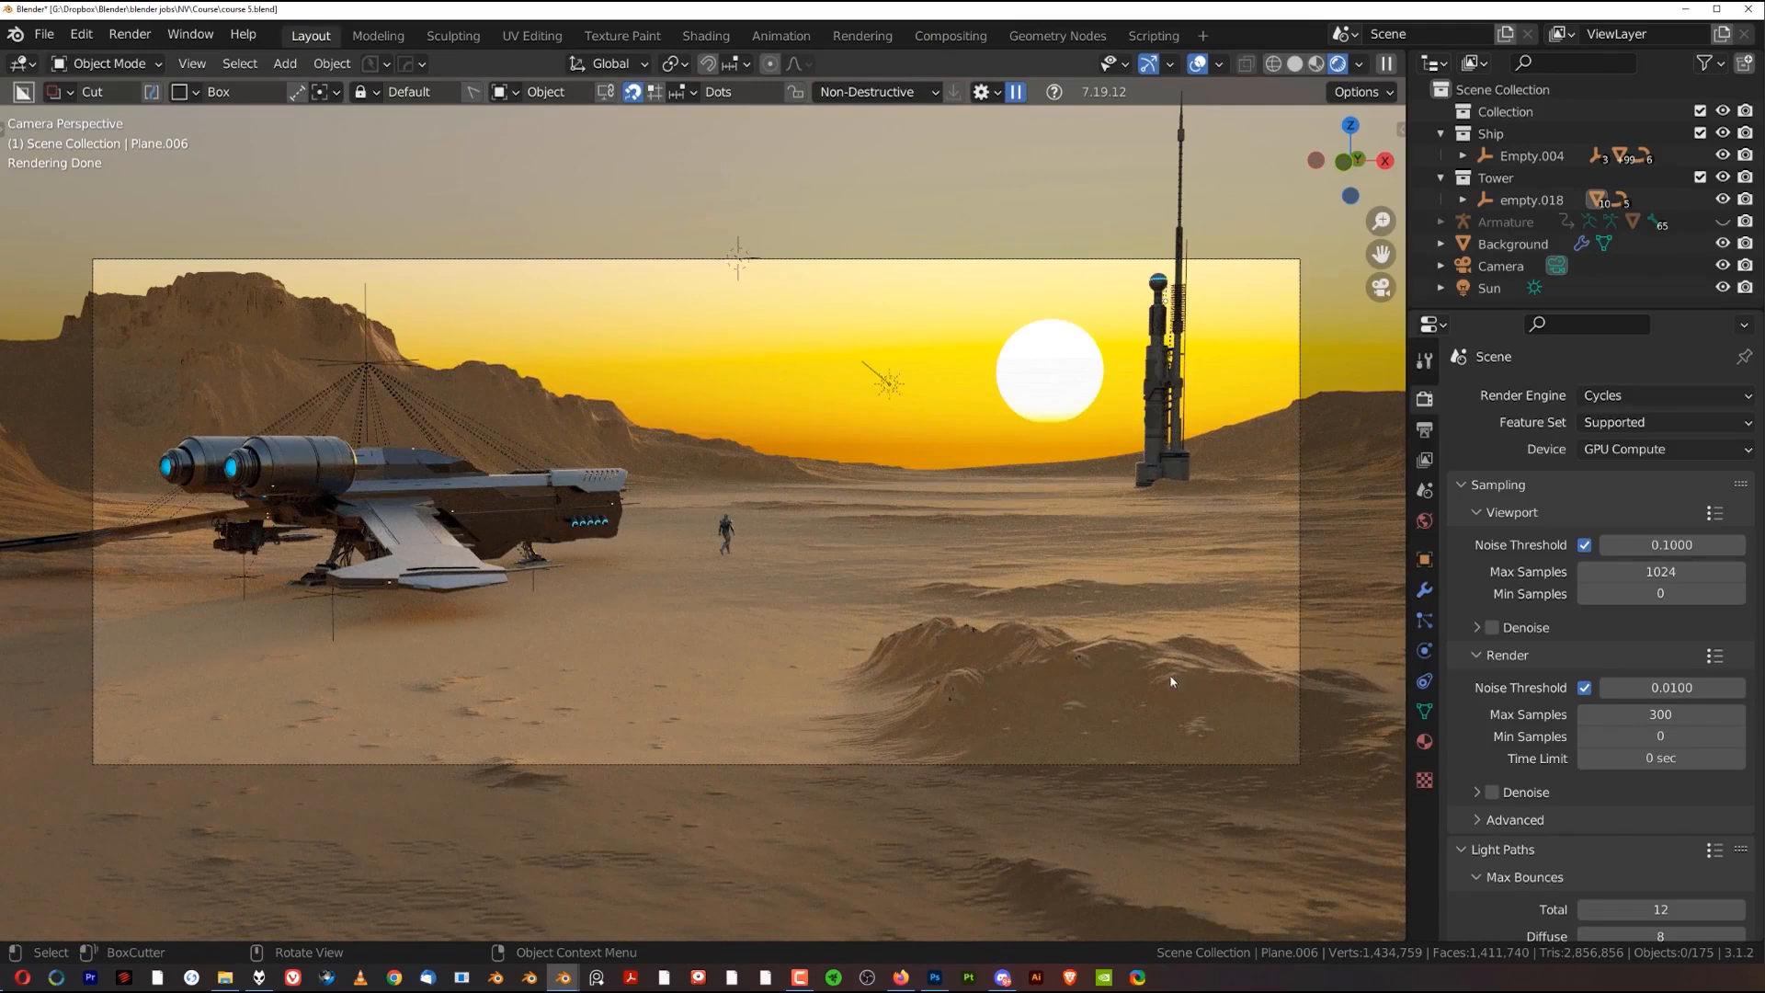
Show video memory in the status bar and compare its use in solid and rendered viewport shading
right_click(1095, 956)
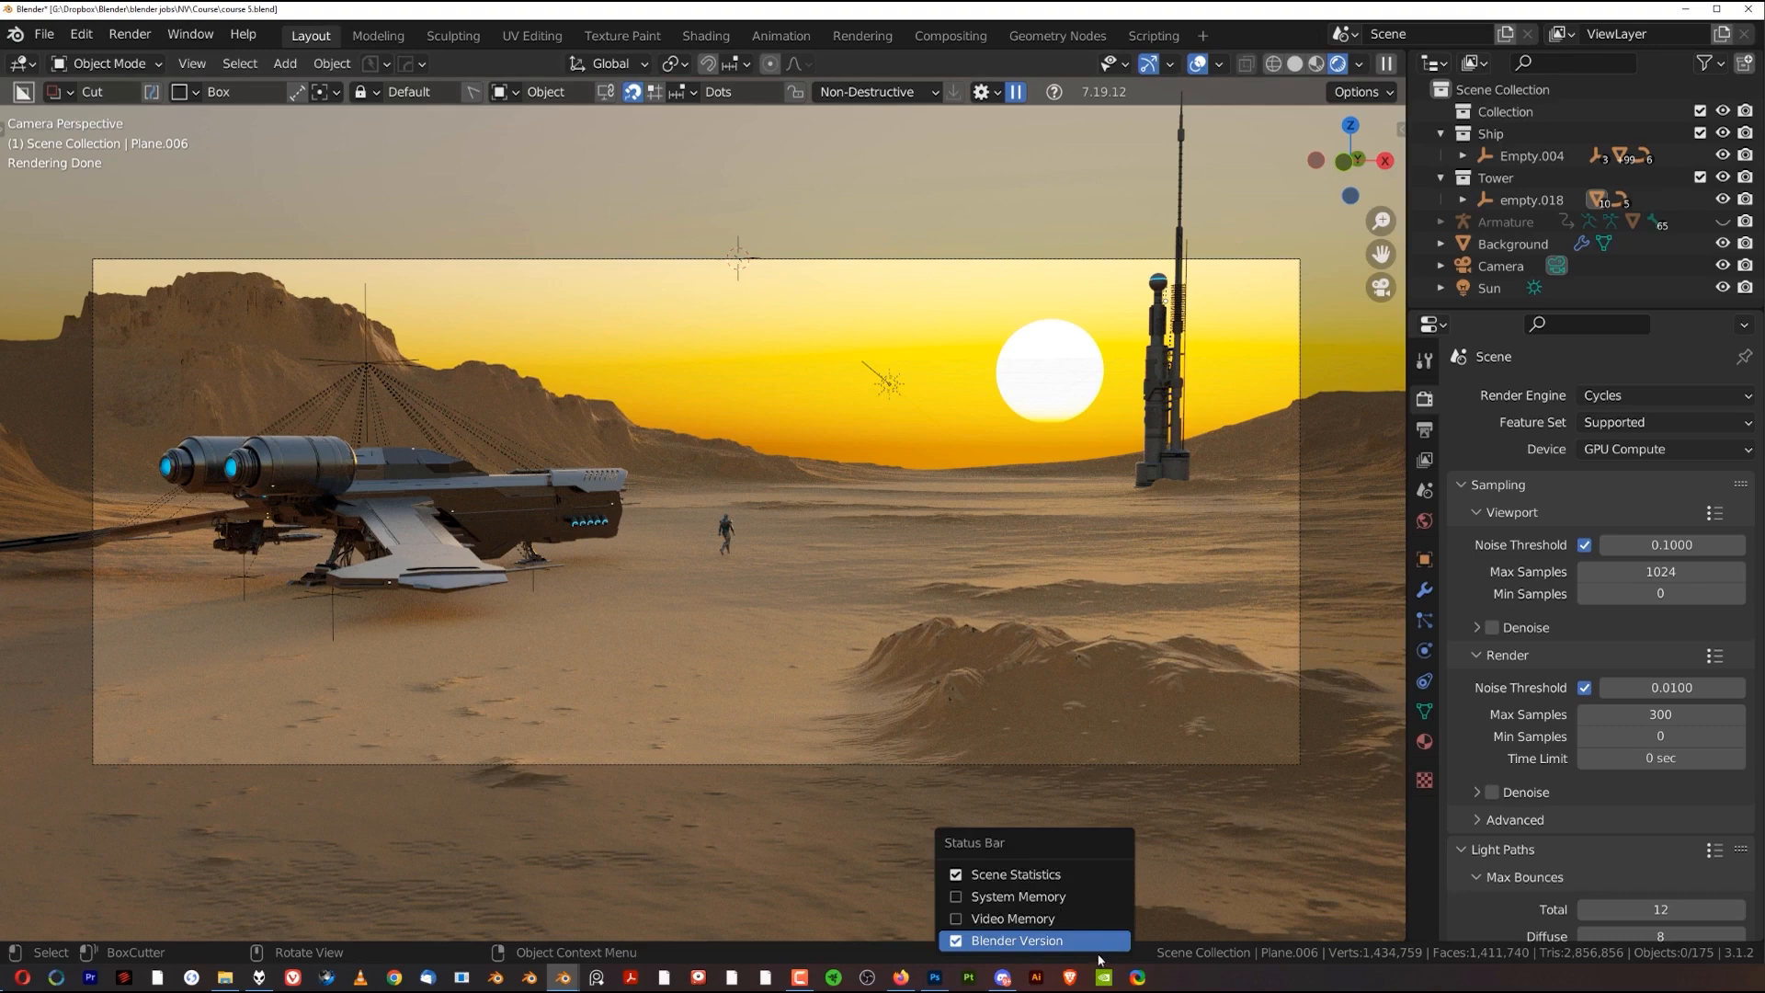
left_click(1098, 918)
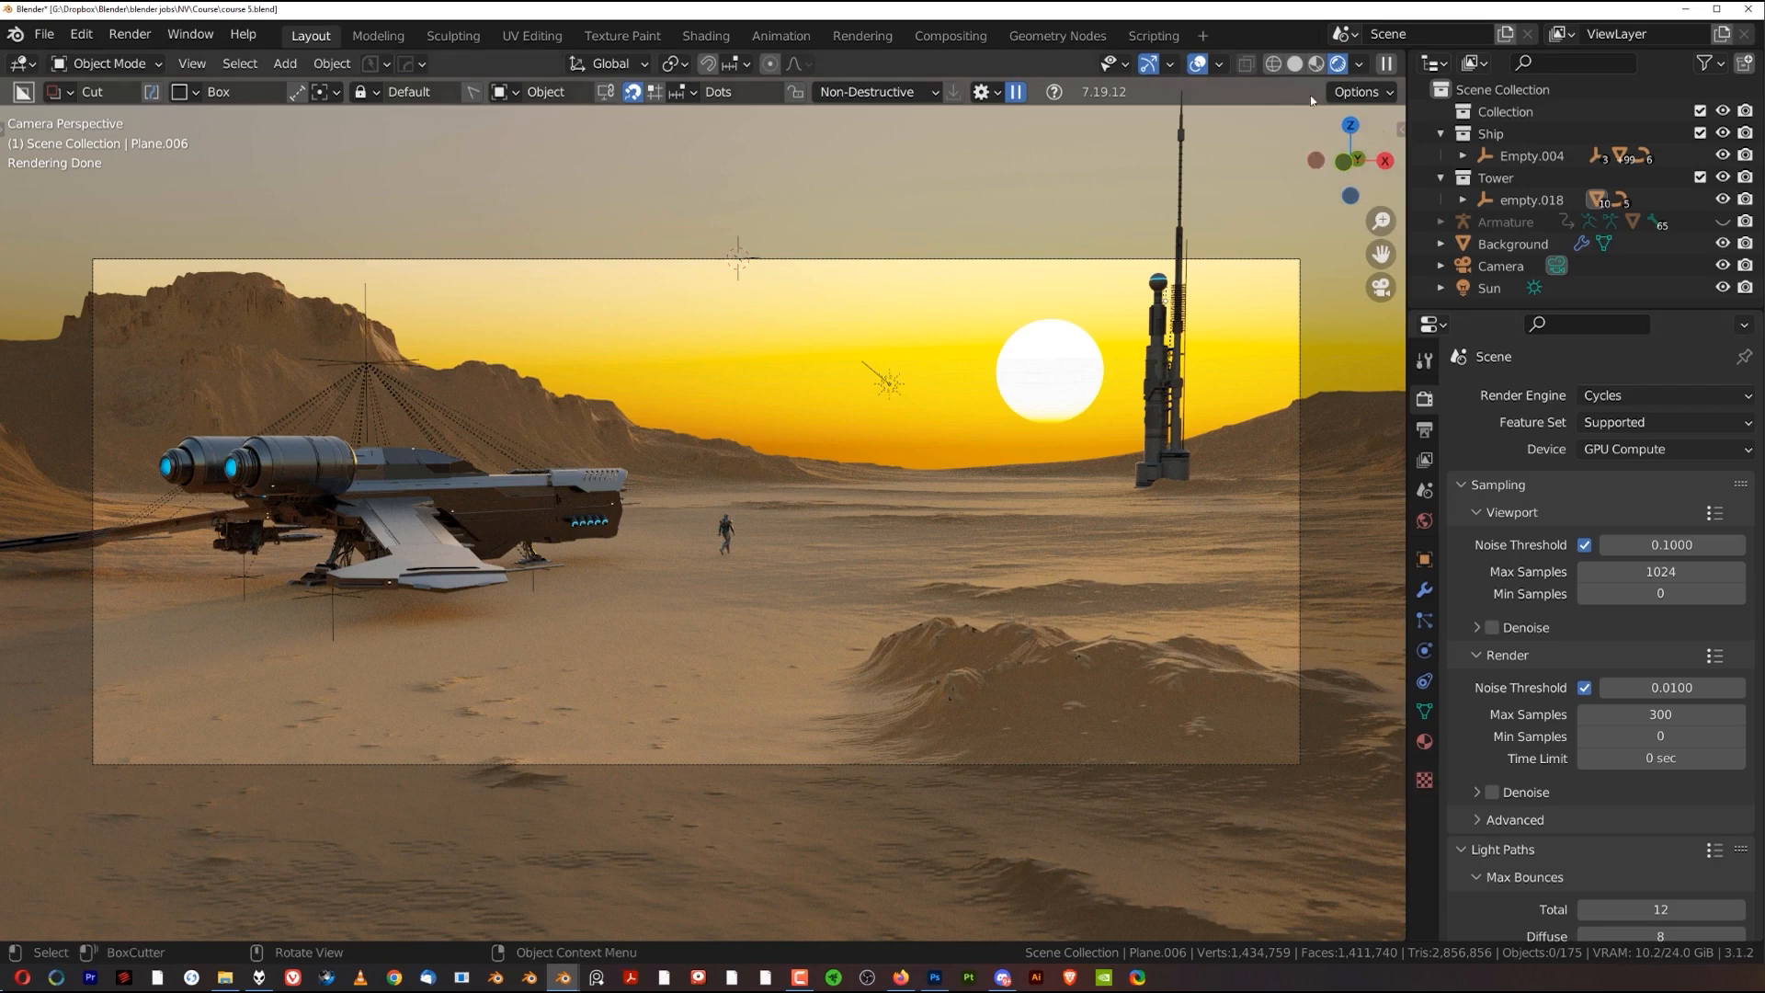
left_click(1295, 66)
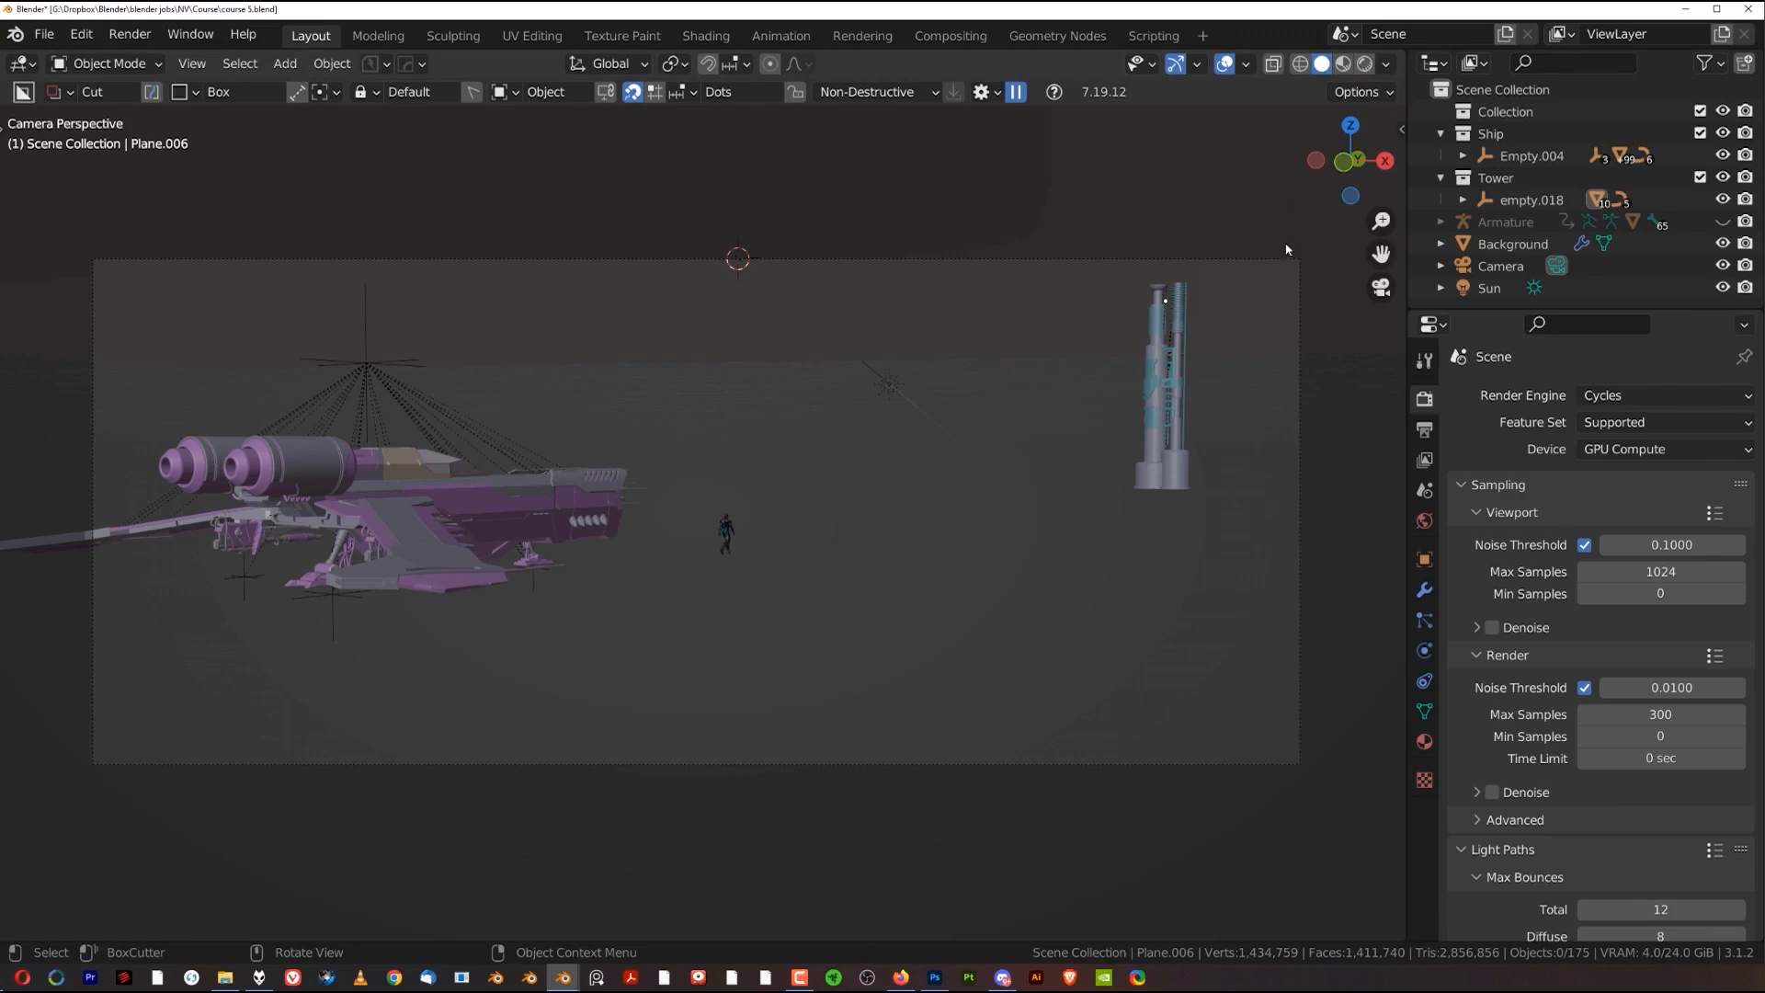
left_click(1364, 64)
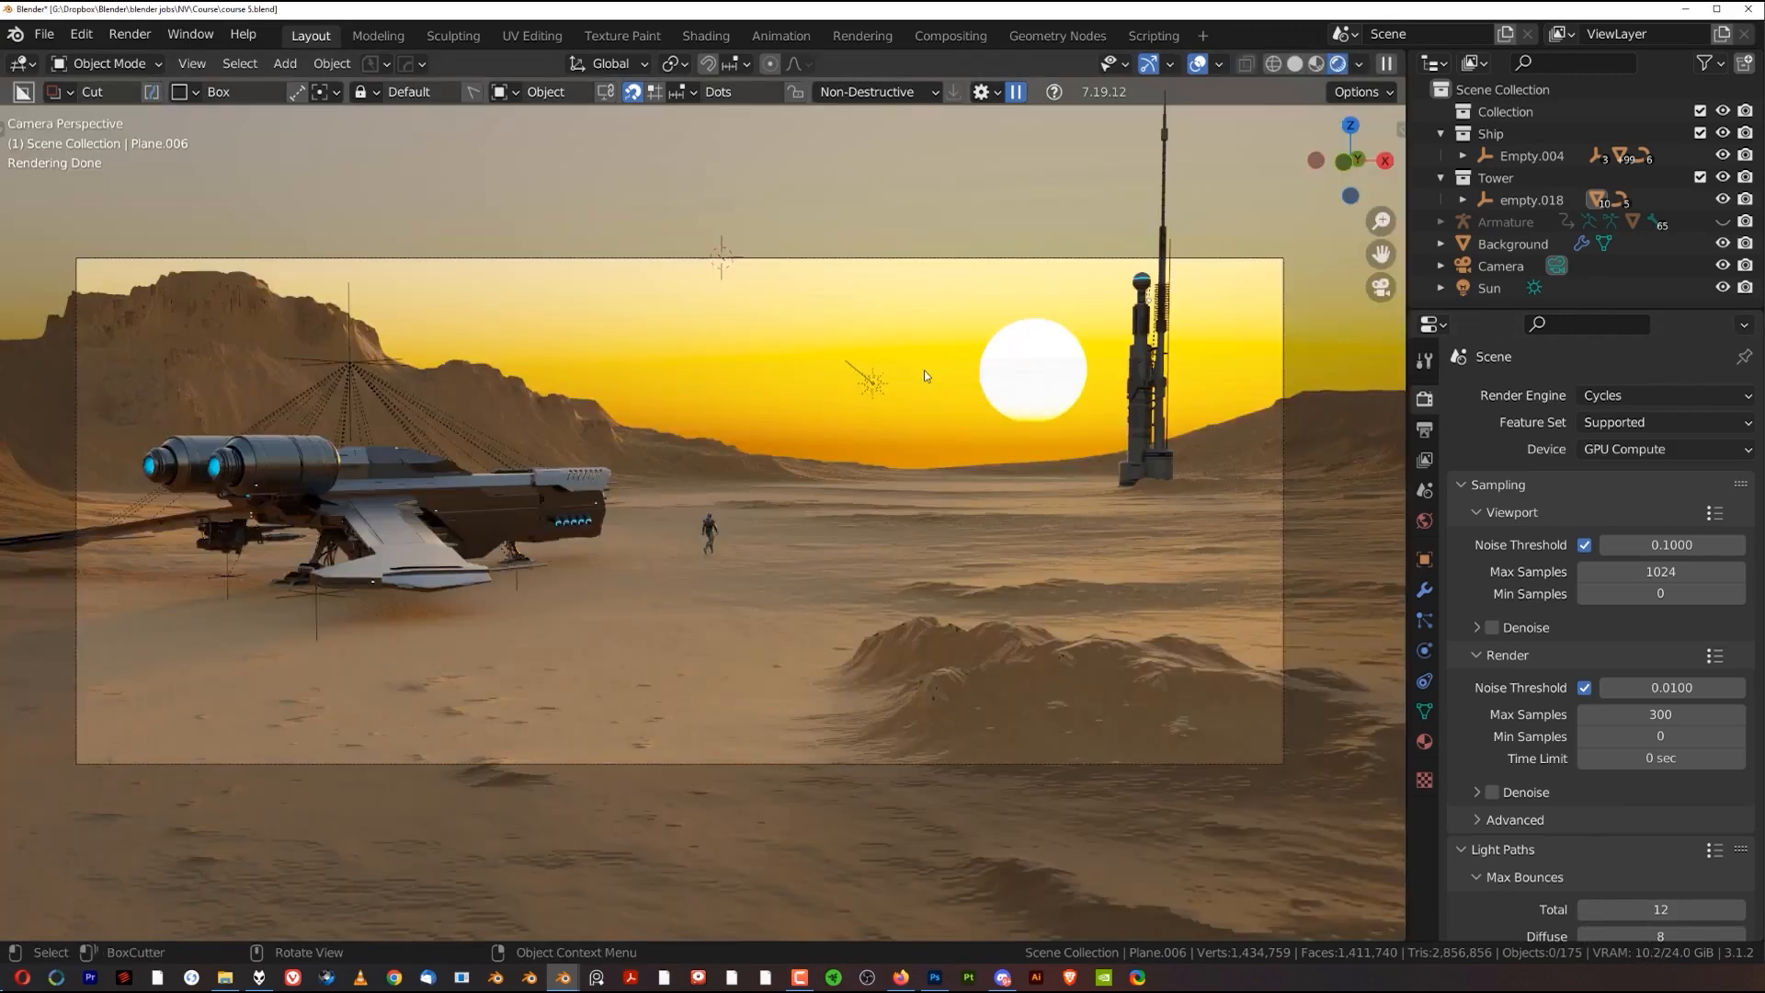
Add a cube to the scene and scale it up uniformly until it spans the width of the desert terrain
scroll(929, 388, "down", 2, "alt")
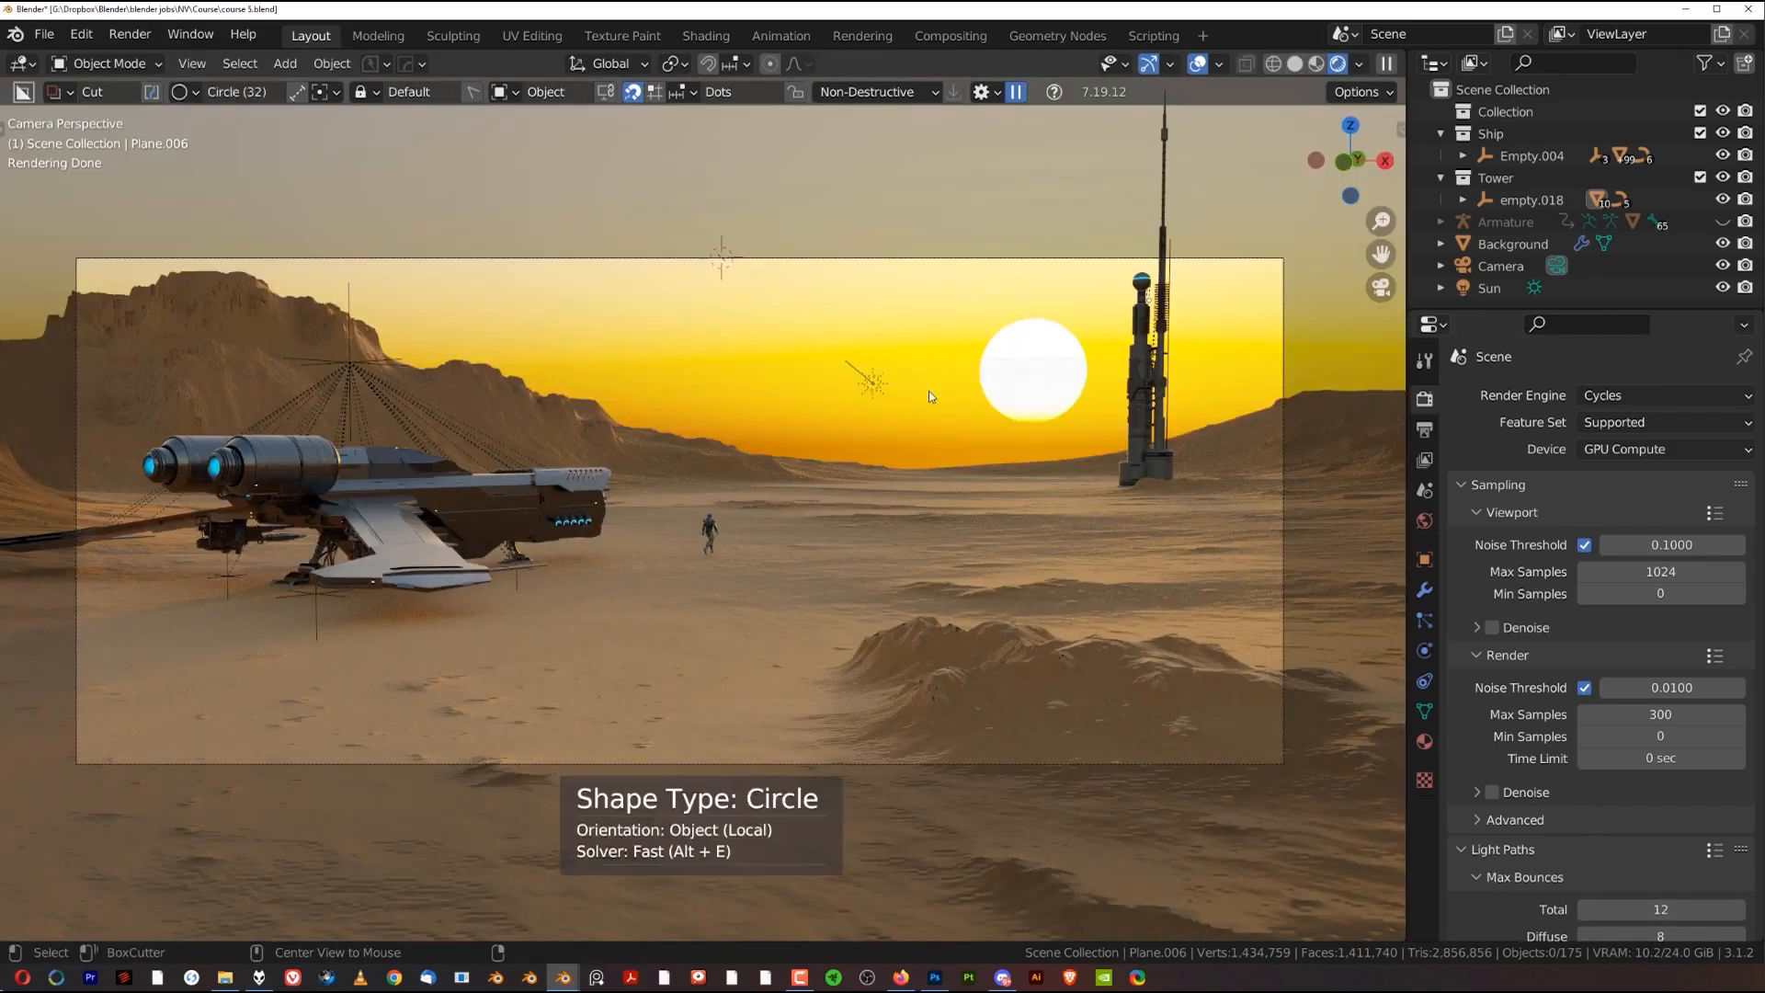
scroll(927, 386, "down", 5)
mouse_move(855, 418)
middle_mouse_down()
mouse_move(785, 468)
mouse_move(800, 561)
mouse_move(809, 464)
mouse_move(836, 444)
middle_mouse_up()
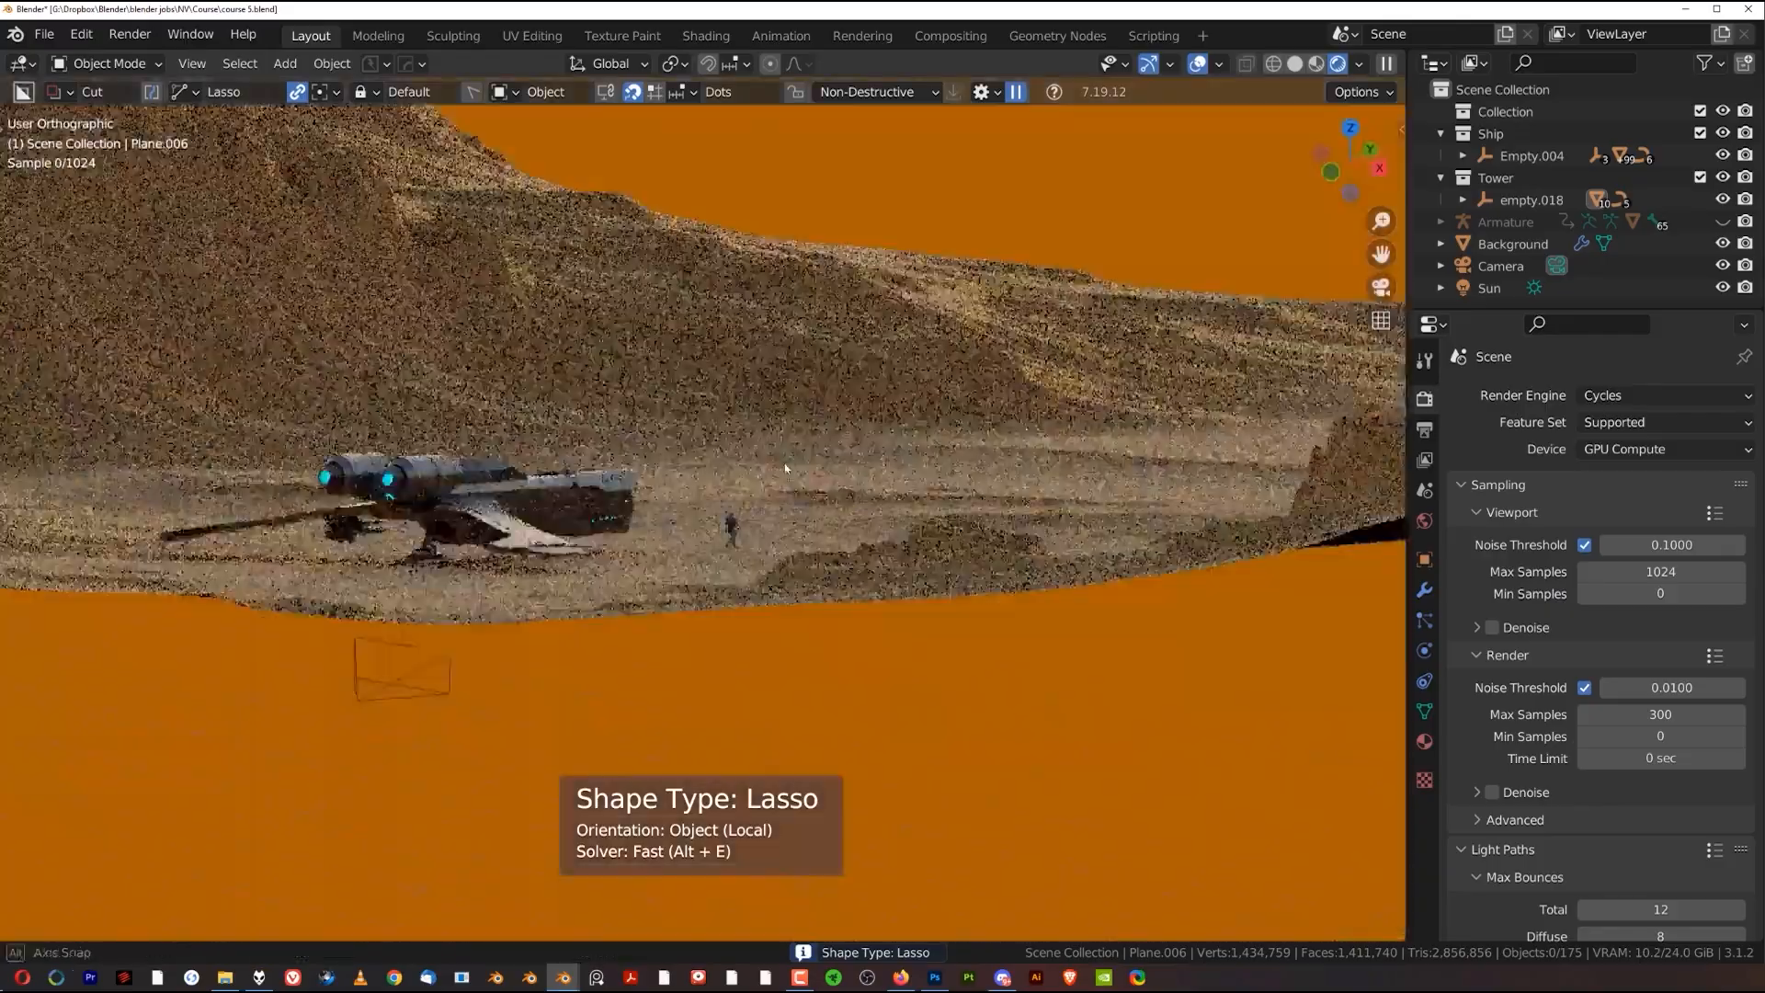
scroll(800, 515, "down", 11)
key("KP_5")
scroll(835, 438, "up", 5)
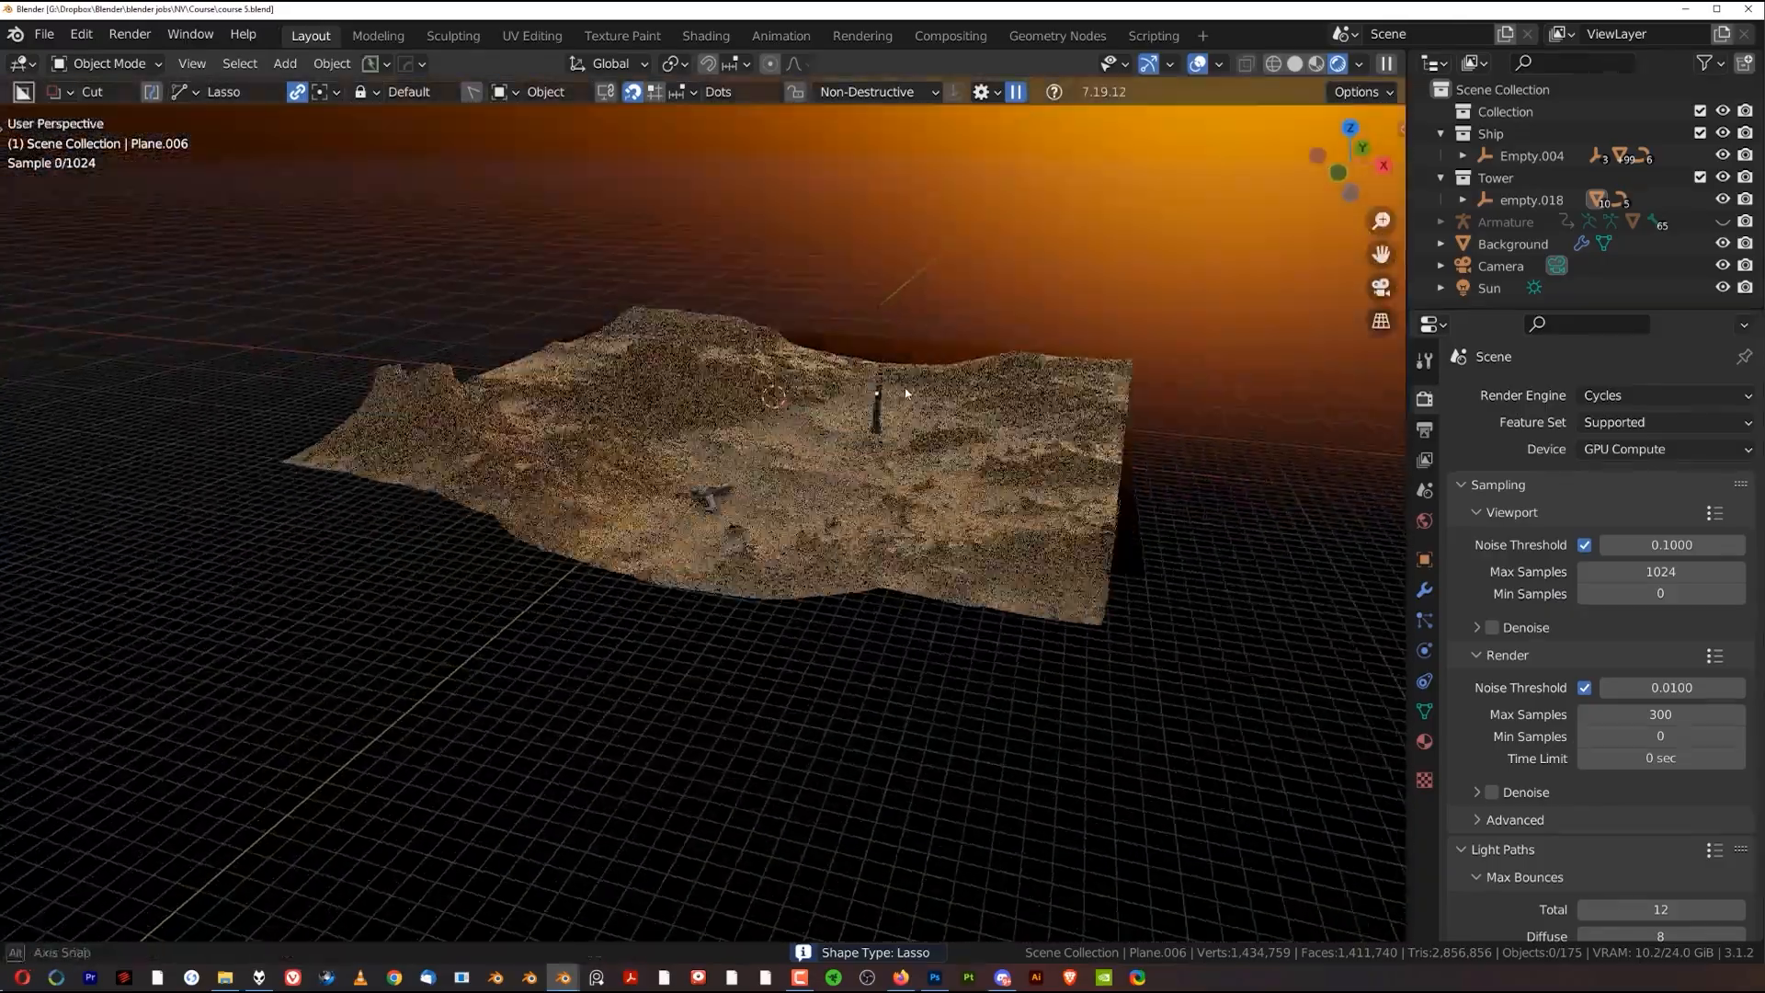
key("shift+a")
mouse_move(879, 432)
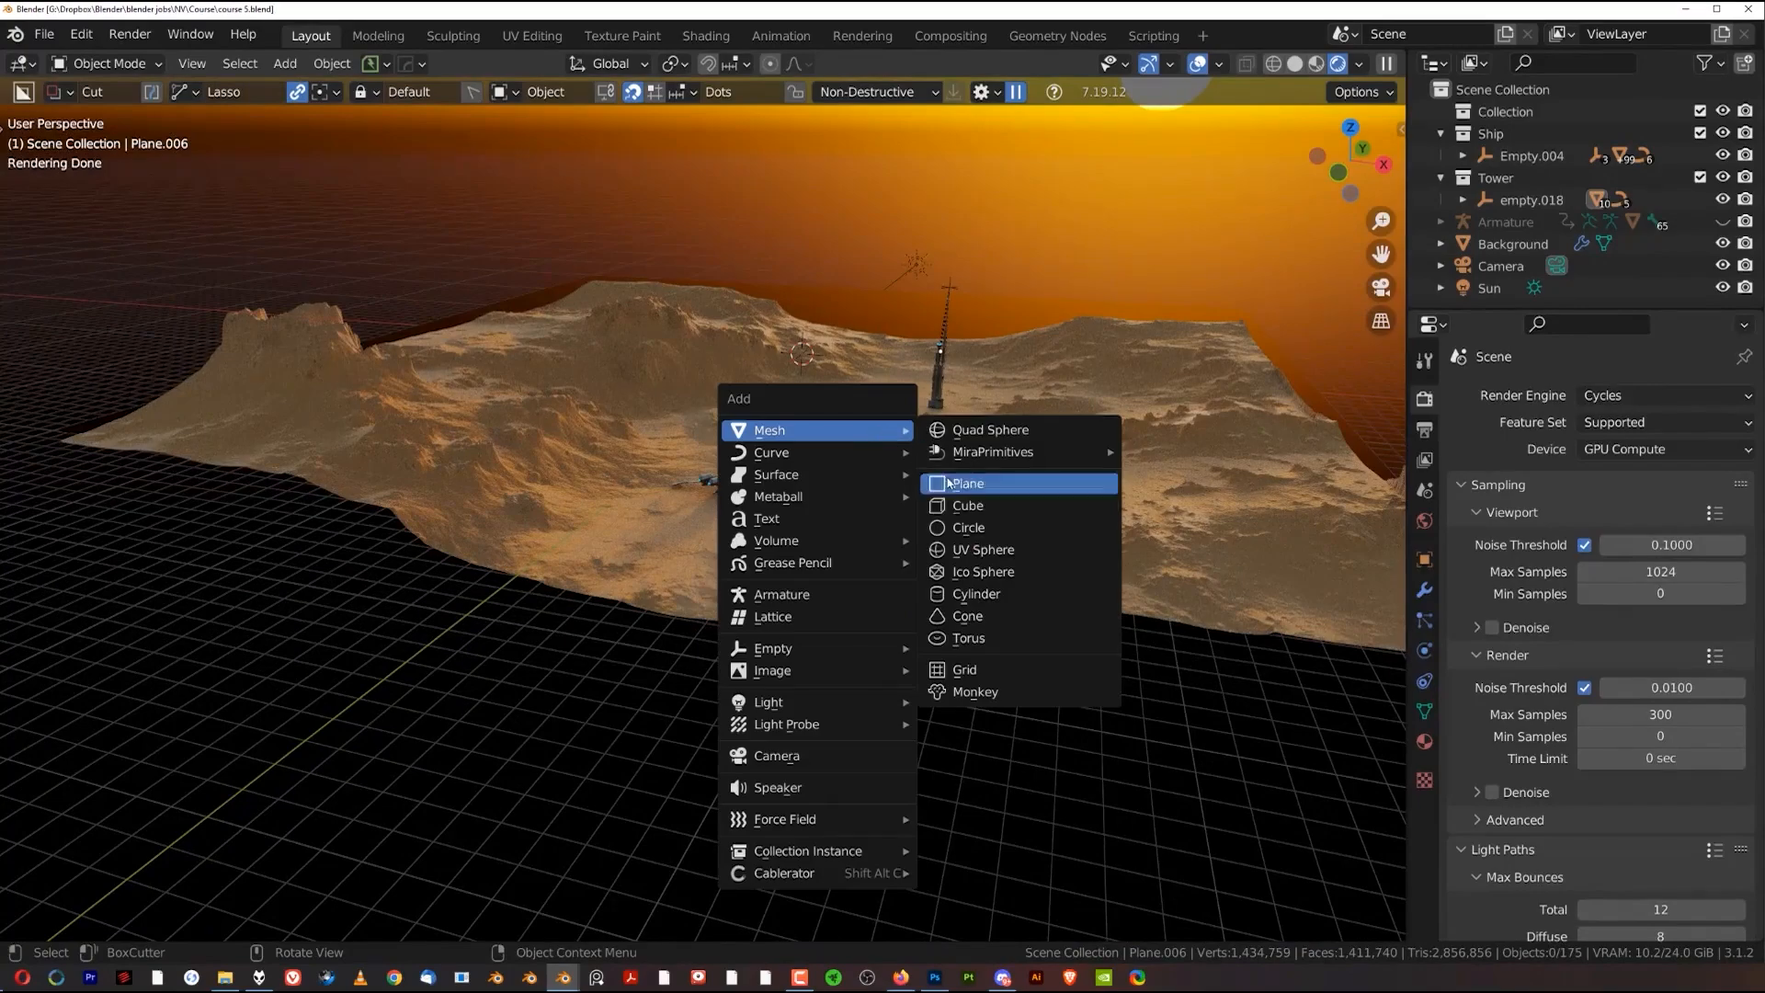
left_click(964, 504)
scroll(963, 504, "down", 4)
key("s")
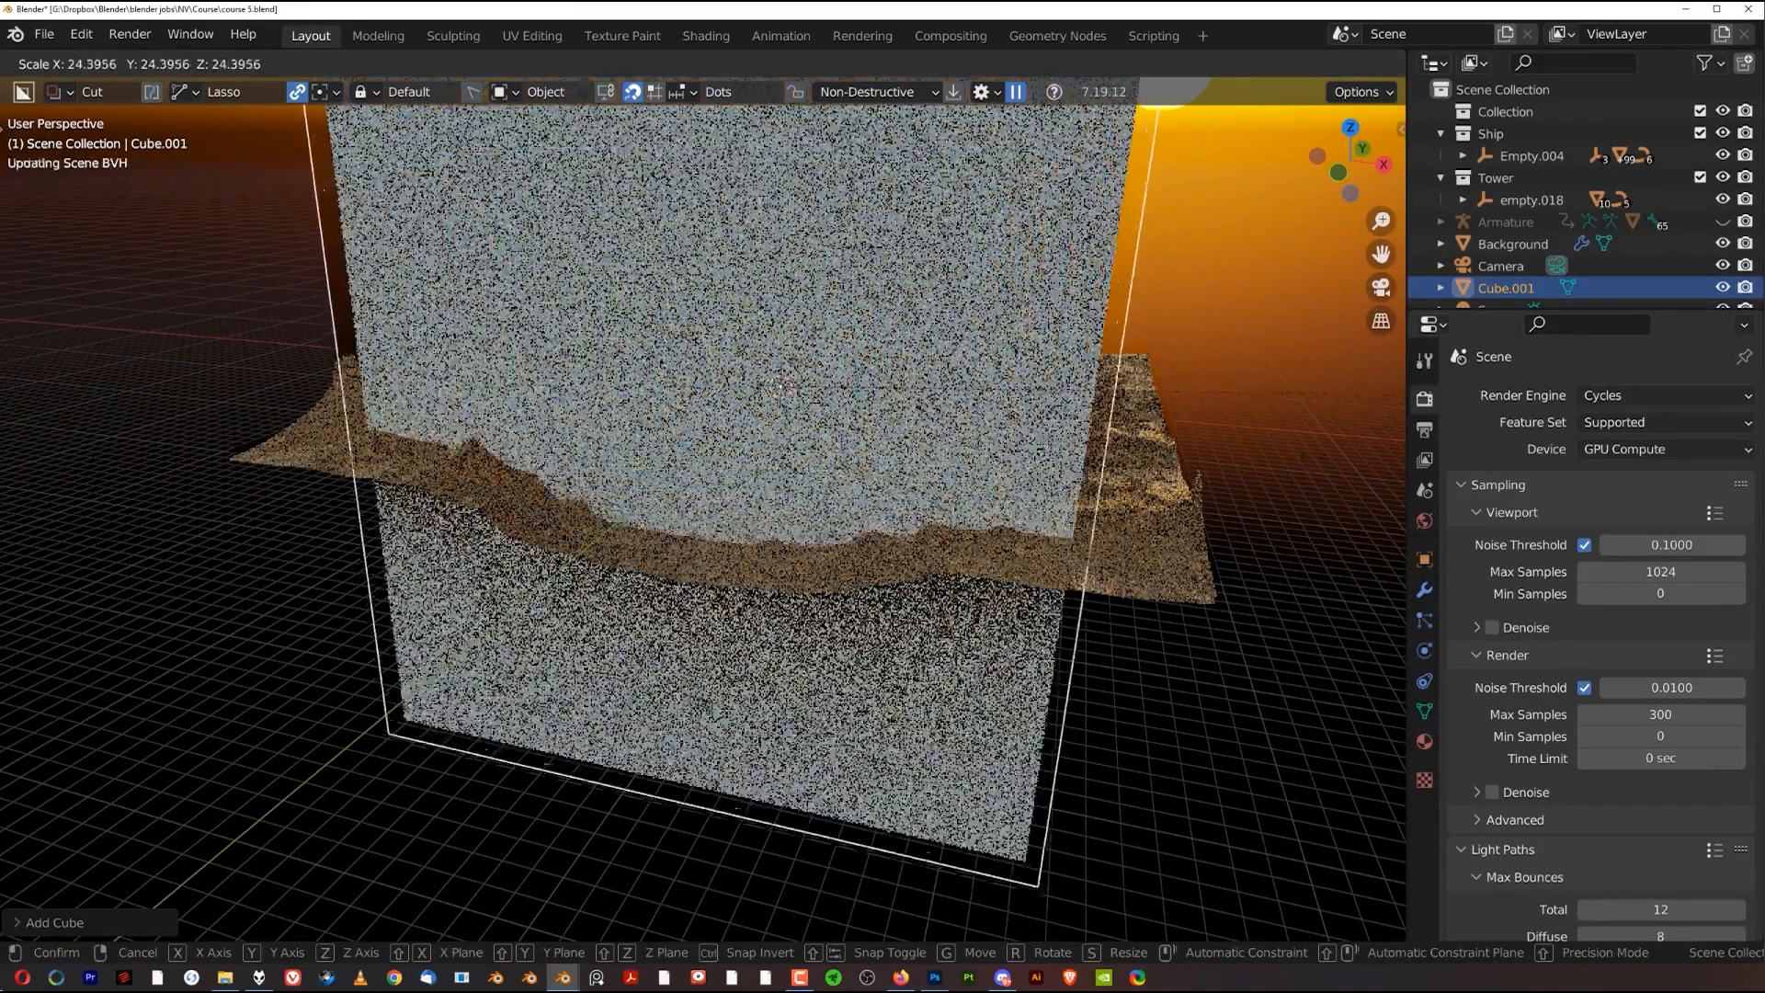
left_click(129, 556)
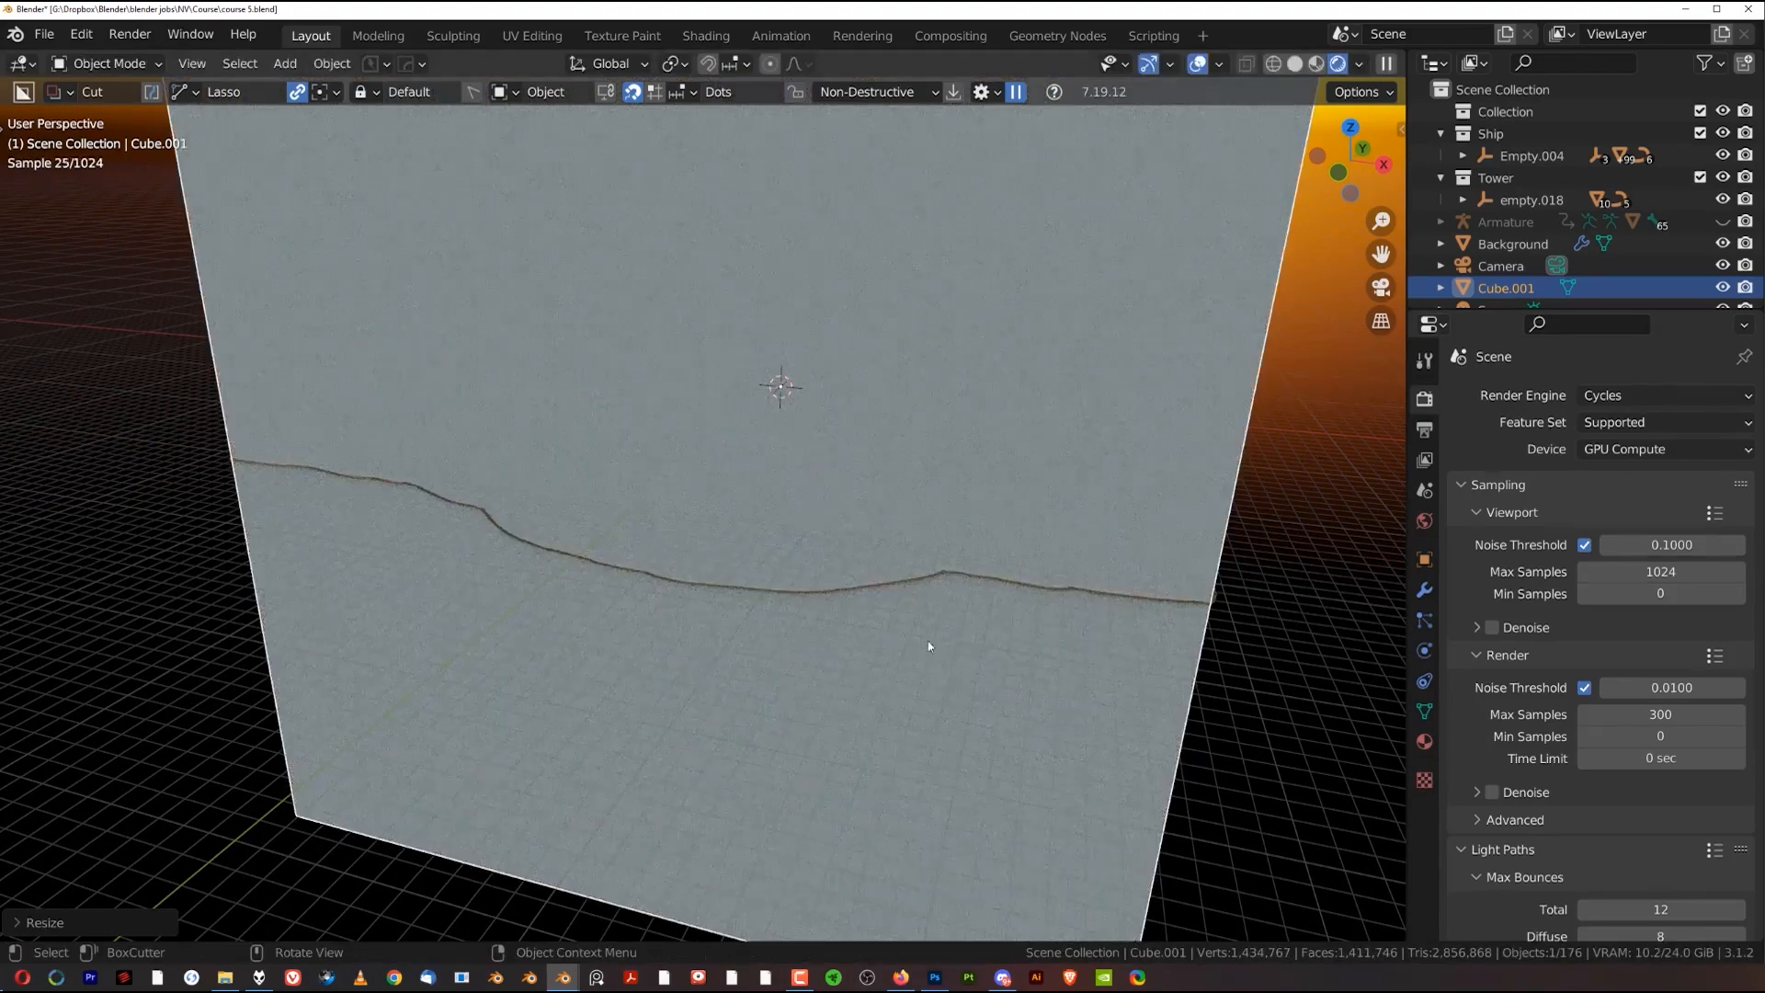
Flatten the cube along Z into a low slab and enlarge it slightly so it encloses the whole terrain
key("s")
key("z")
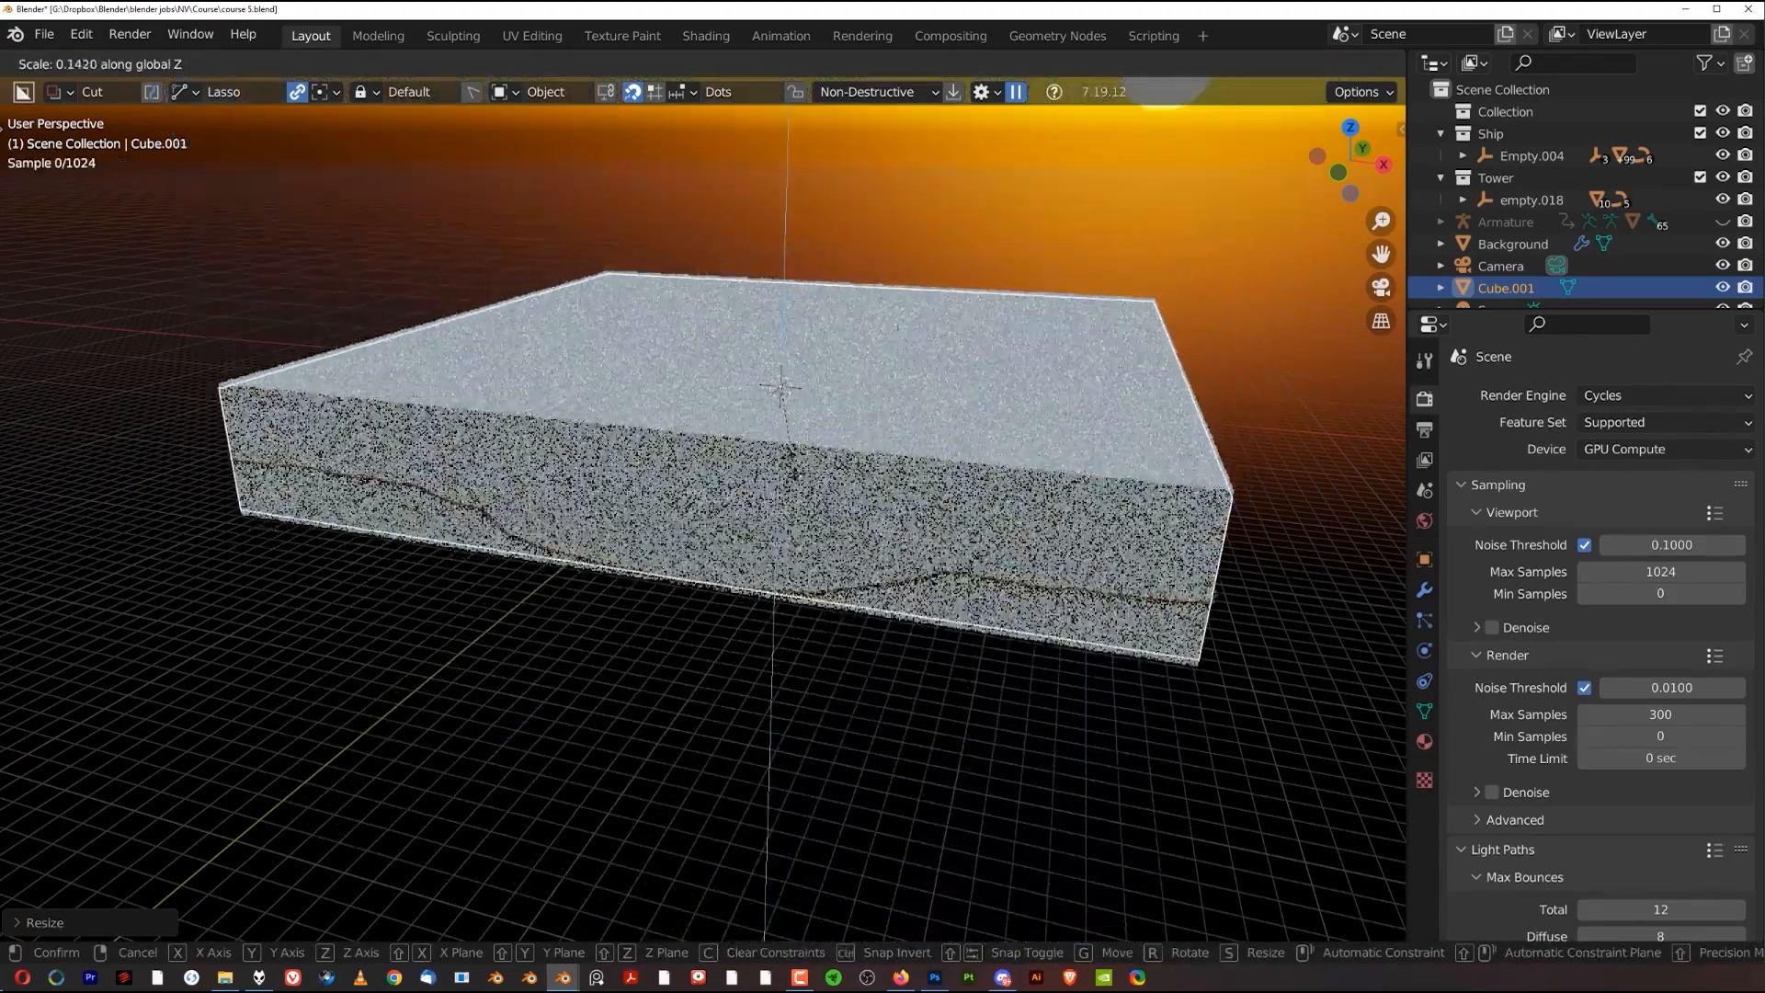
left_click(759, 487)
key("s")
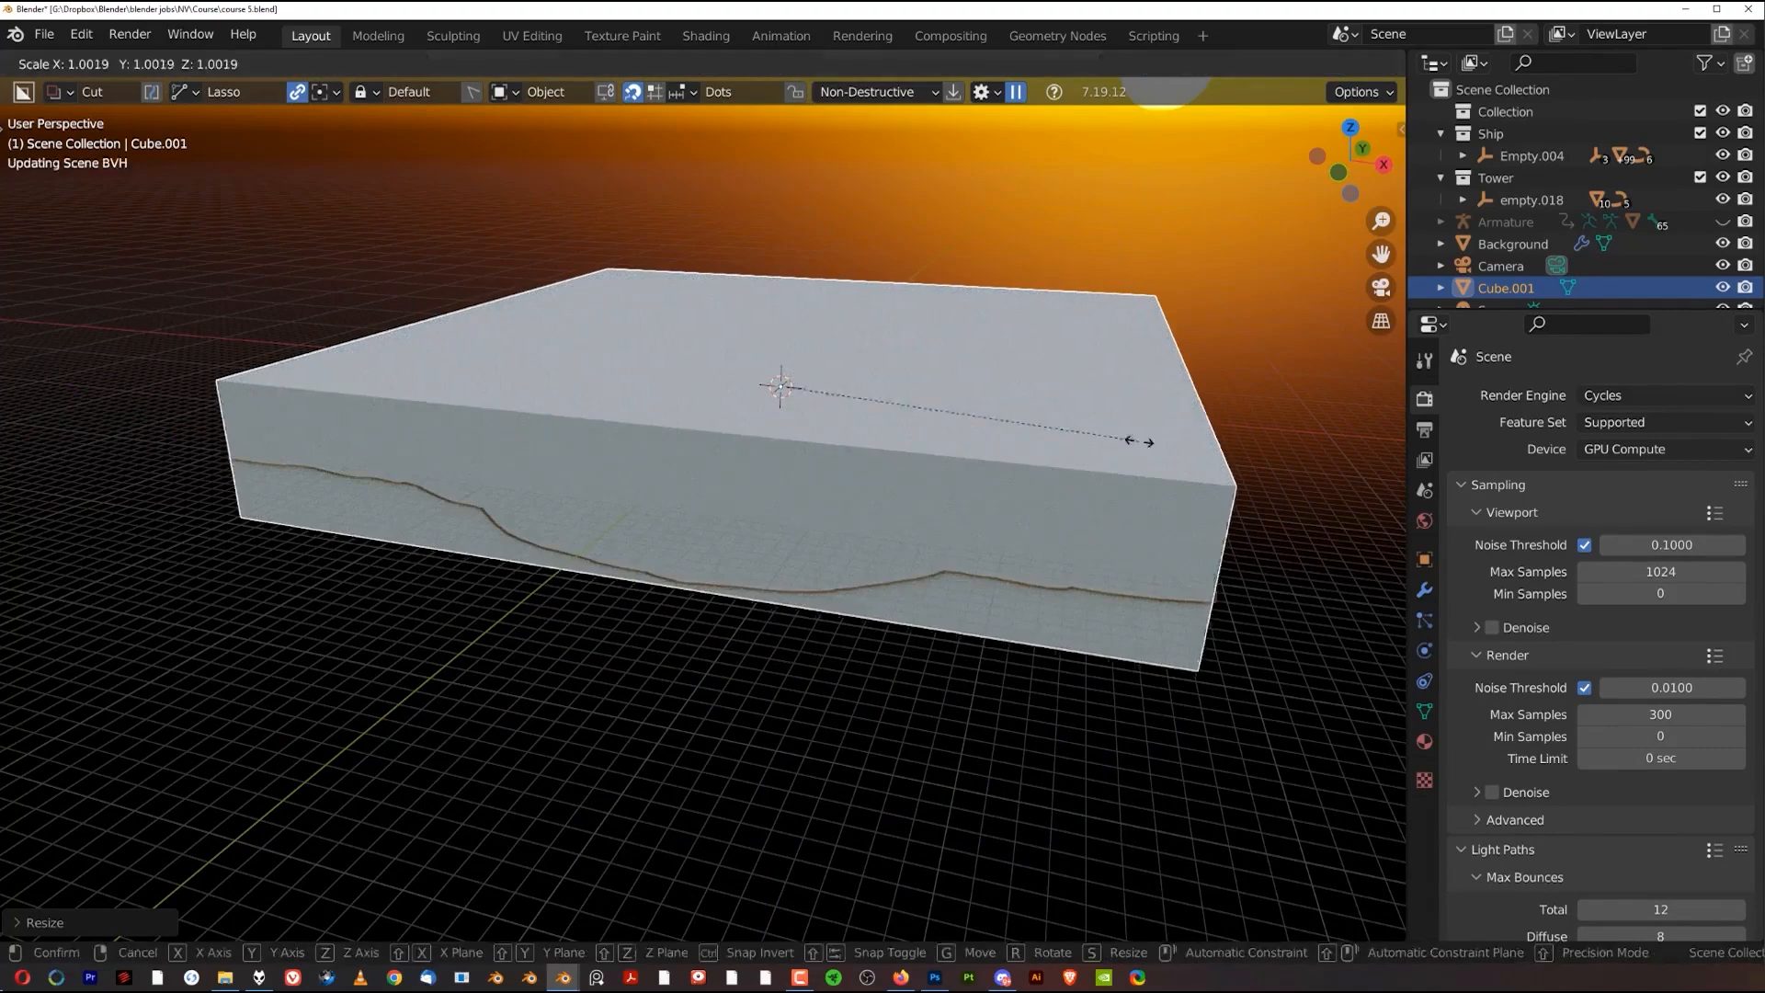
left_click(1182, 454)
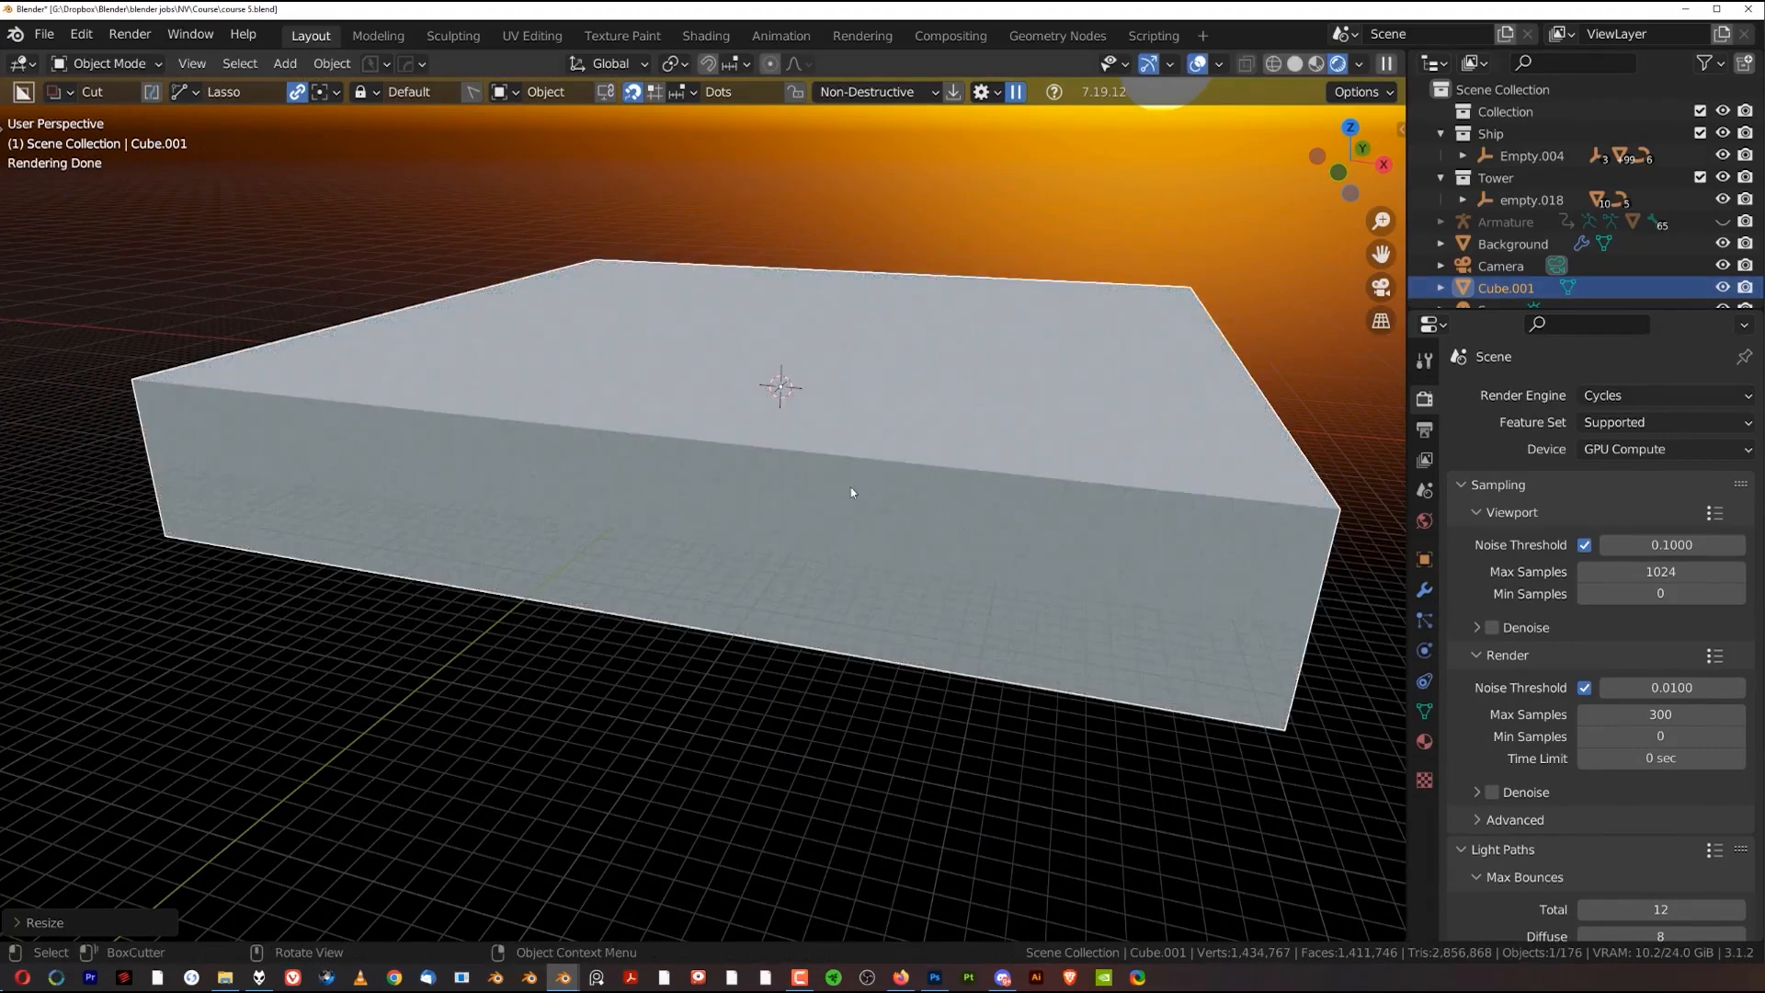
Create a new material for the cube and split off a Shader Editor below the 3D viewport
left_click(1424, 741)
left_click(1579, 588)
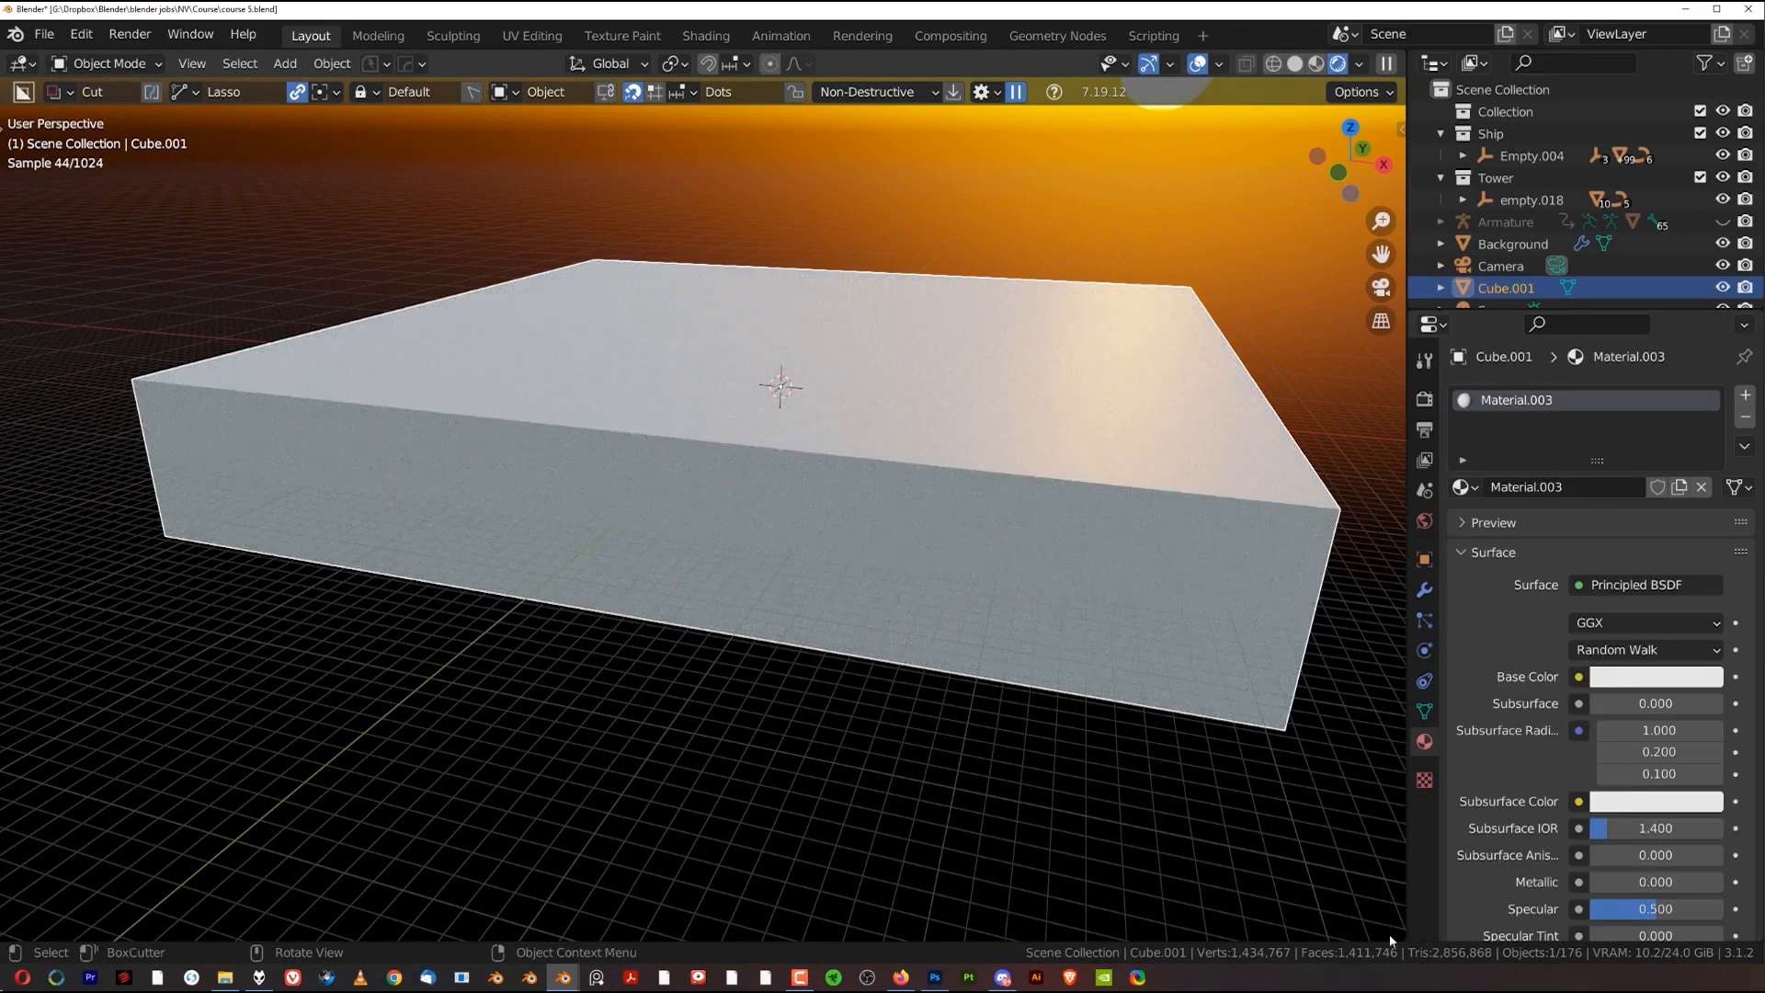
left_click_drag(1398, 937, 1393, 588)
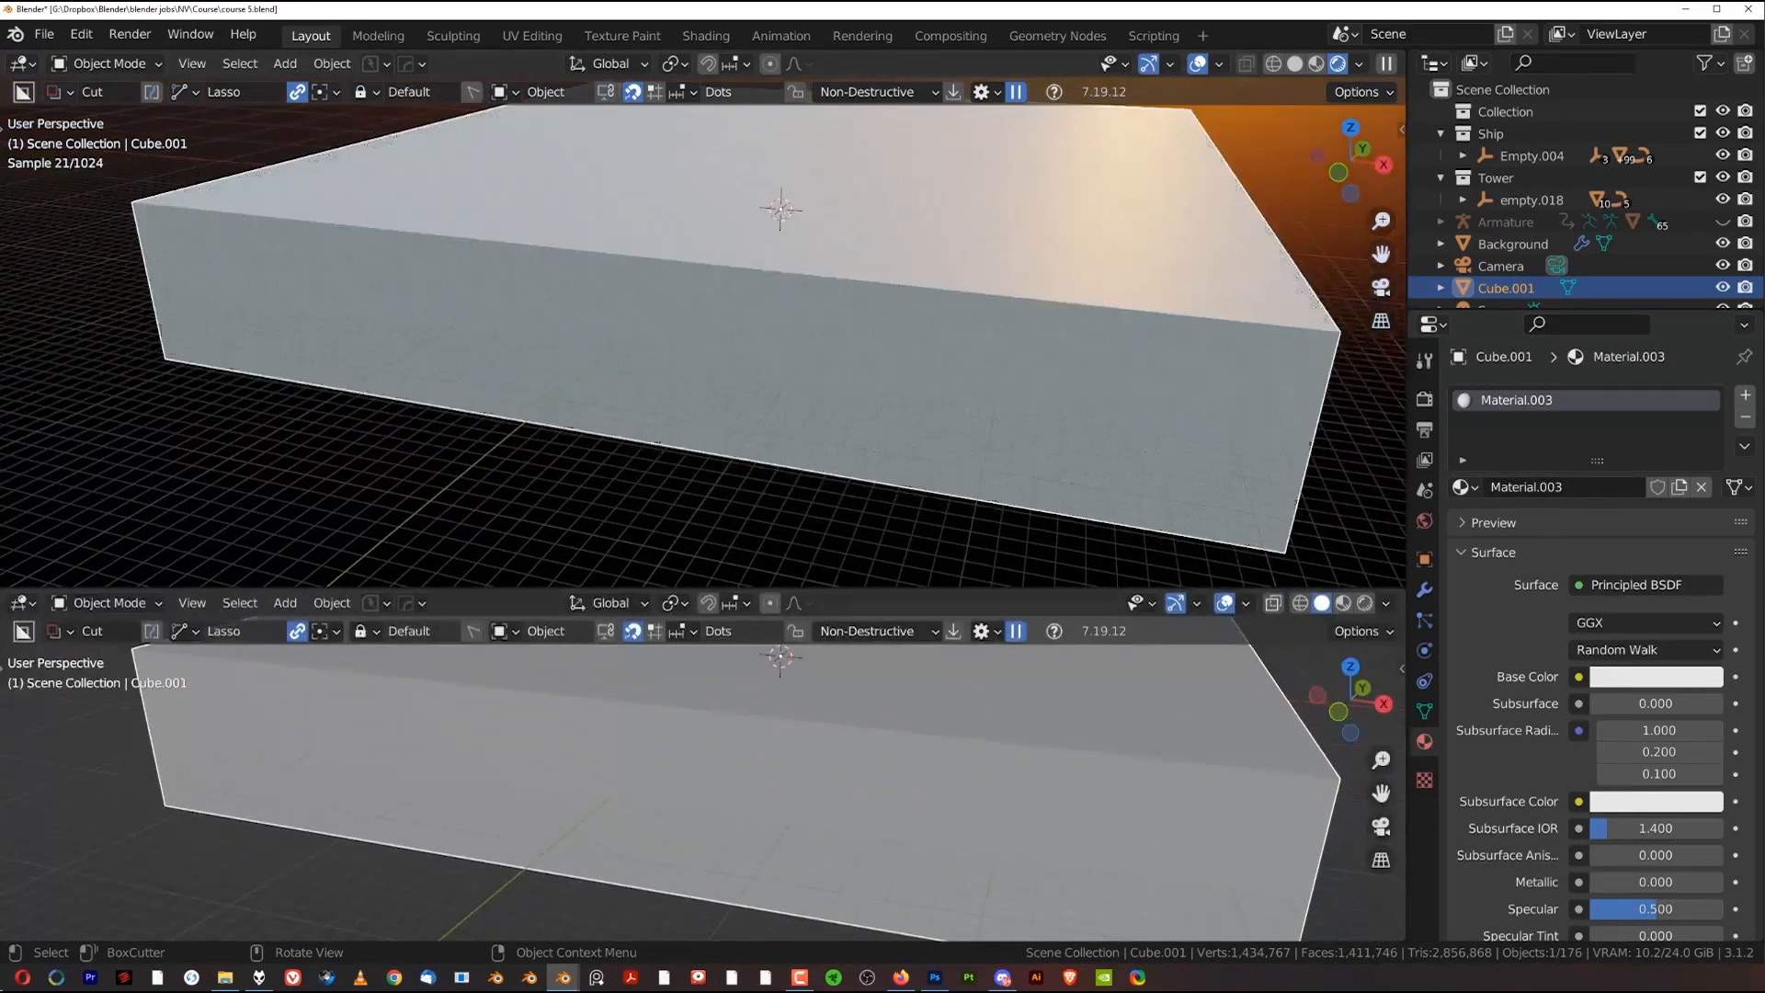
left_click(29, 609)
left_click(64, 809)
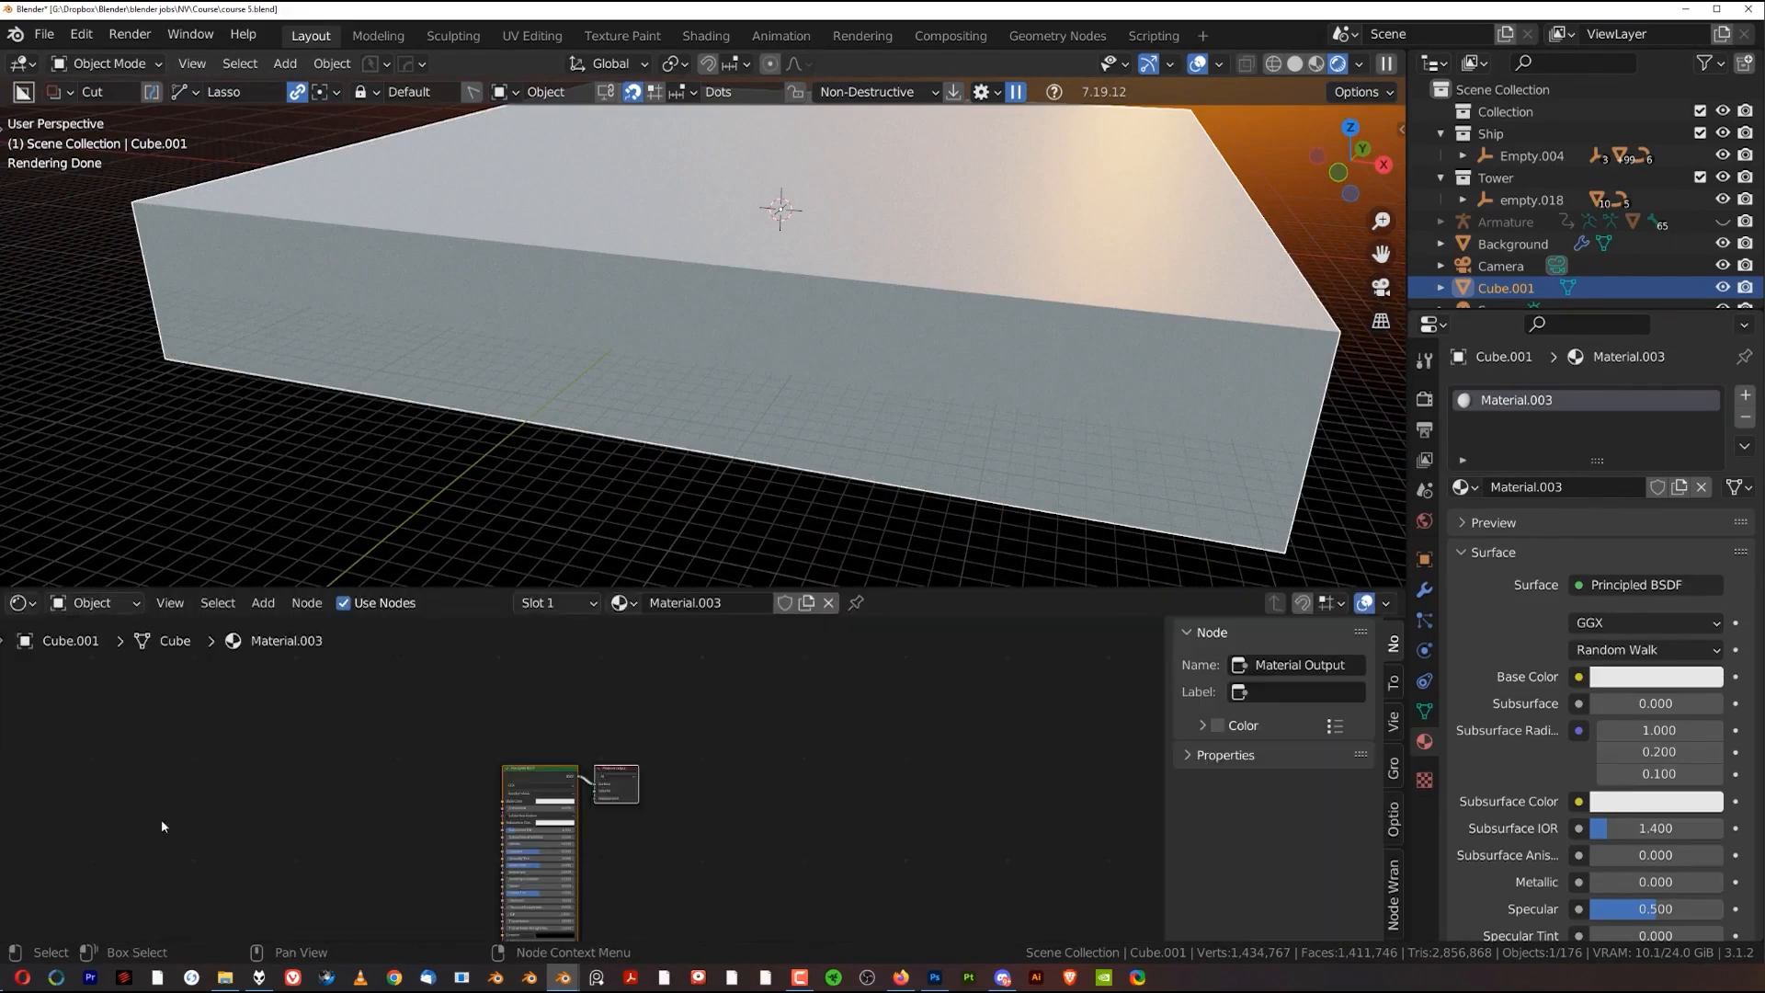
Delete the Principled BSDF node from the cube's material and move the Material Output node aside
left_click(515, 764)
key("x")
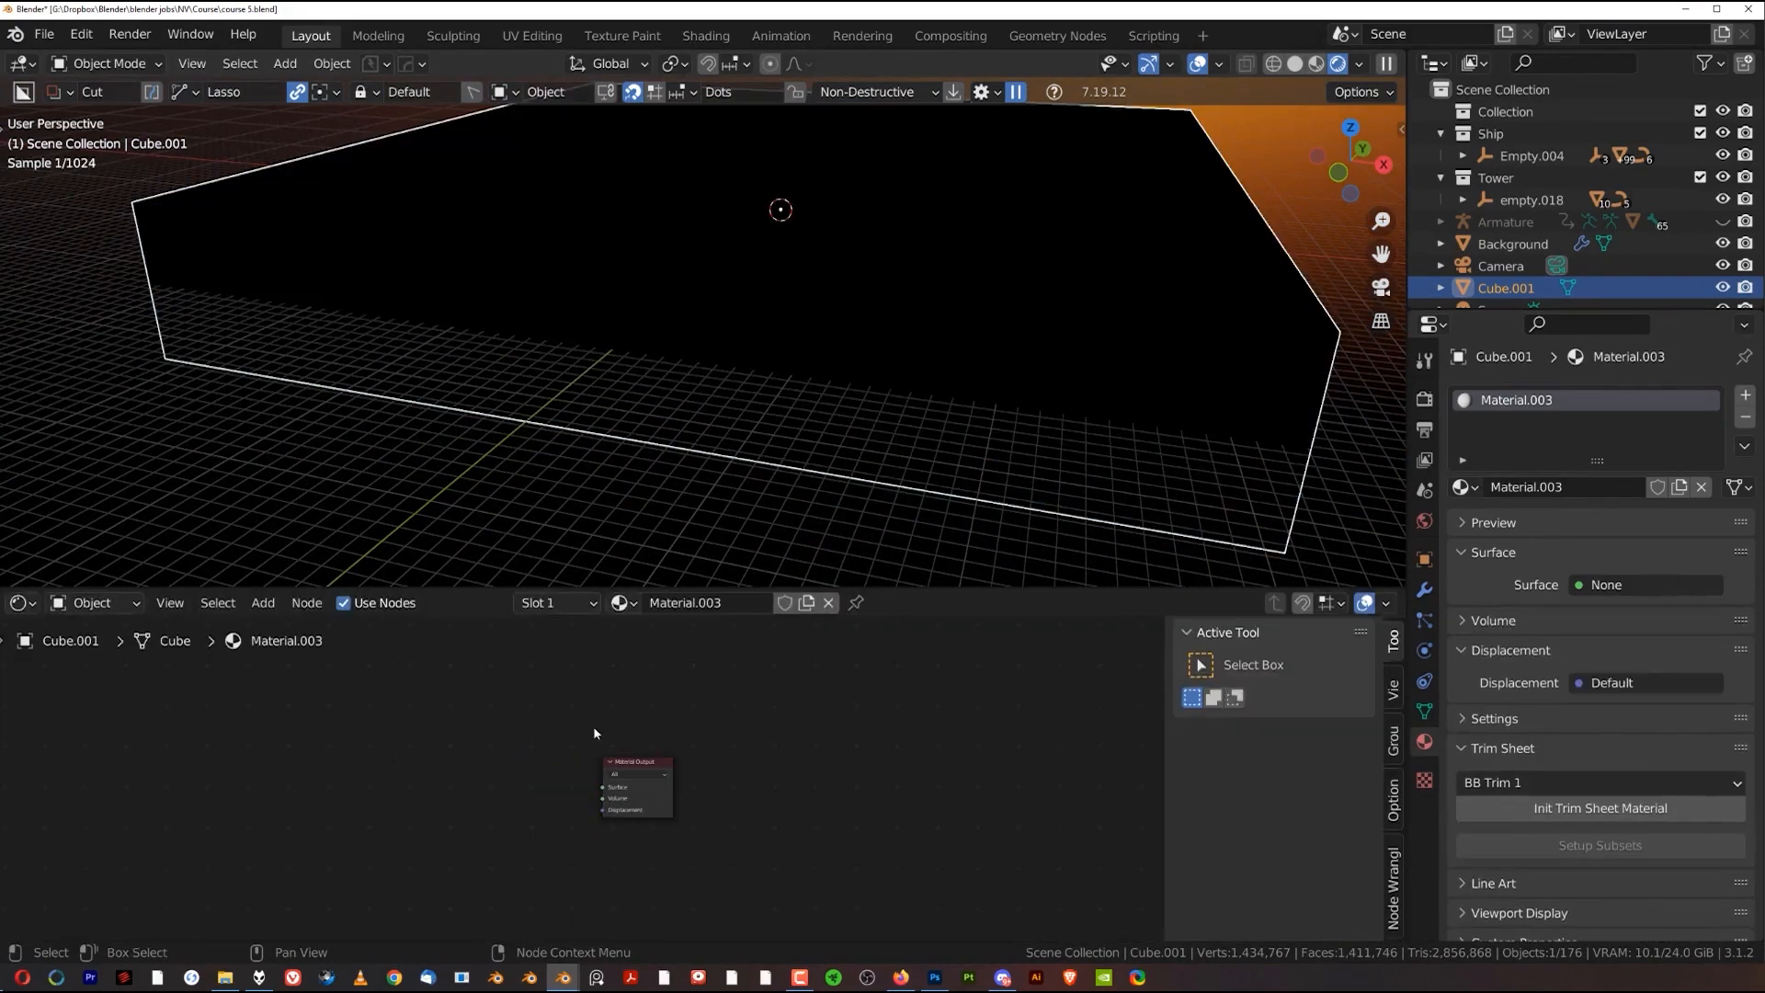
left_click_drag(647, 766, 813, 691)
Add a Principled Volume node and connect its Volume output to the Volume input of the Material Output
scroll(572, 765, "up", 4)
middle_click_drag(571, 761, 394, 813)
left_click(484, 764)
key("shift+a")
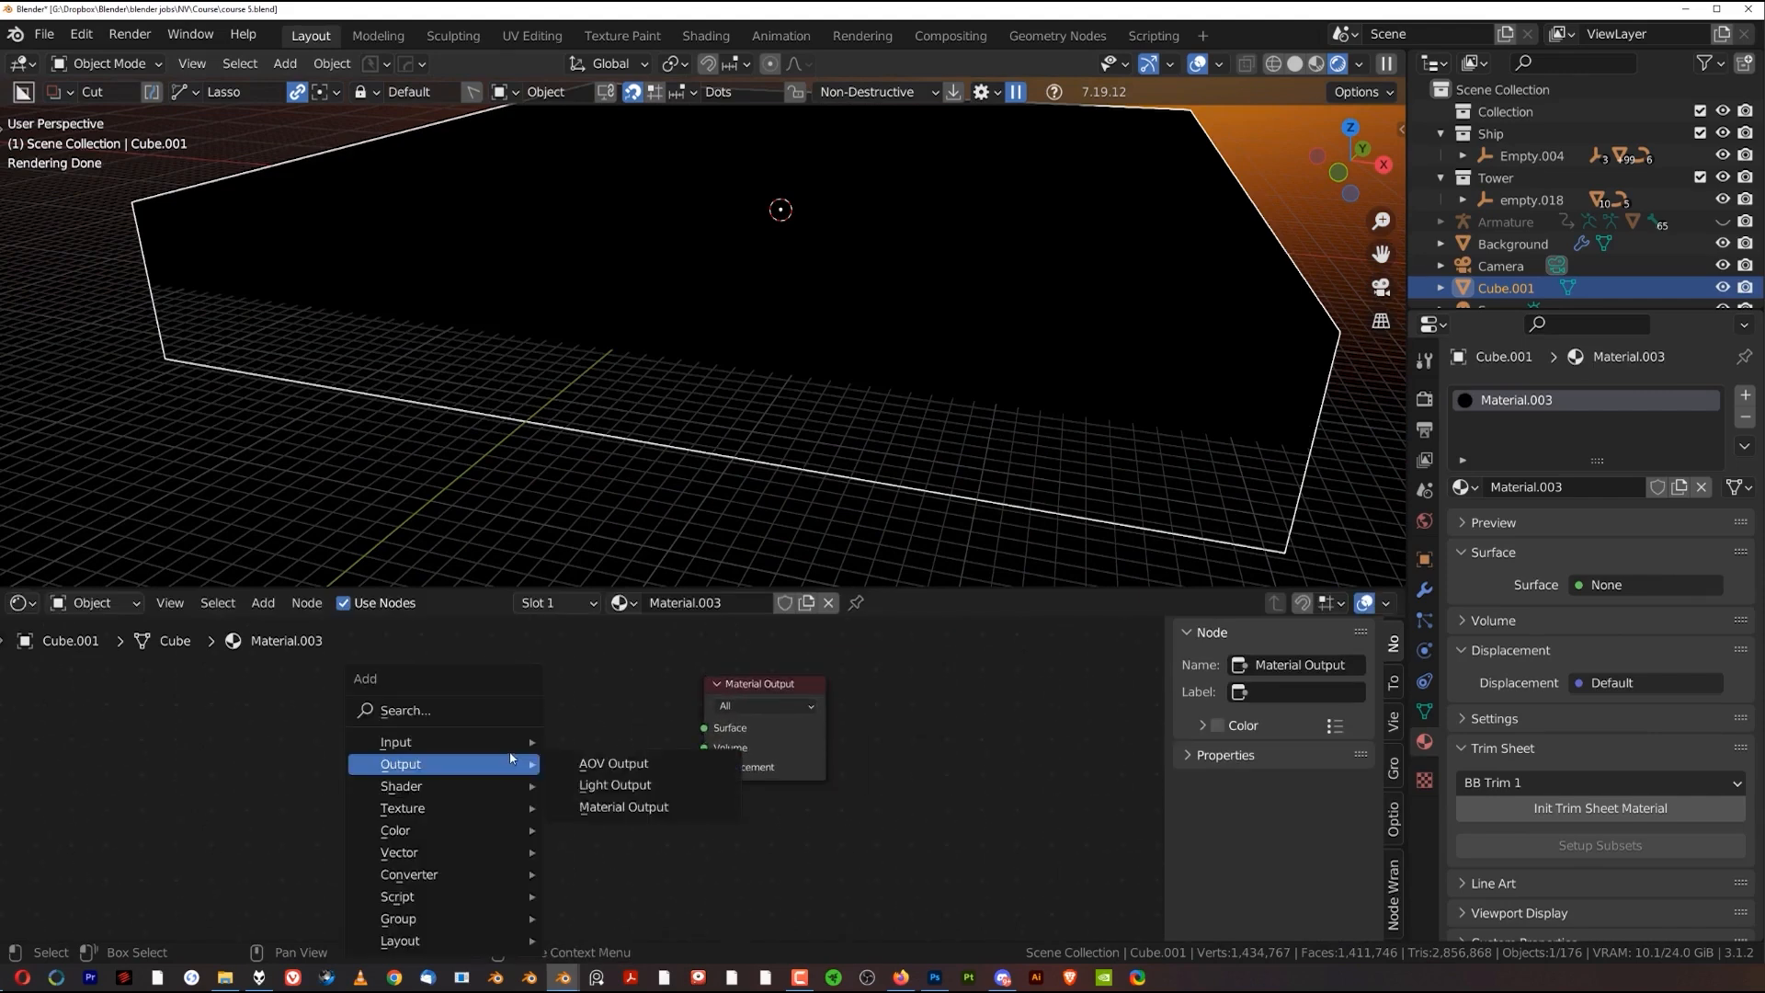
left_click(493, 711)
type("vl")
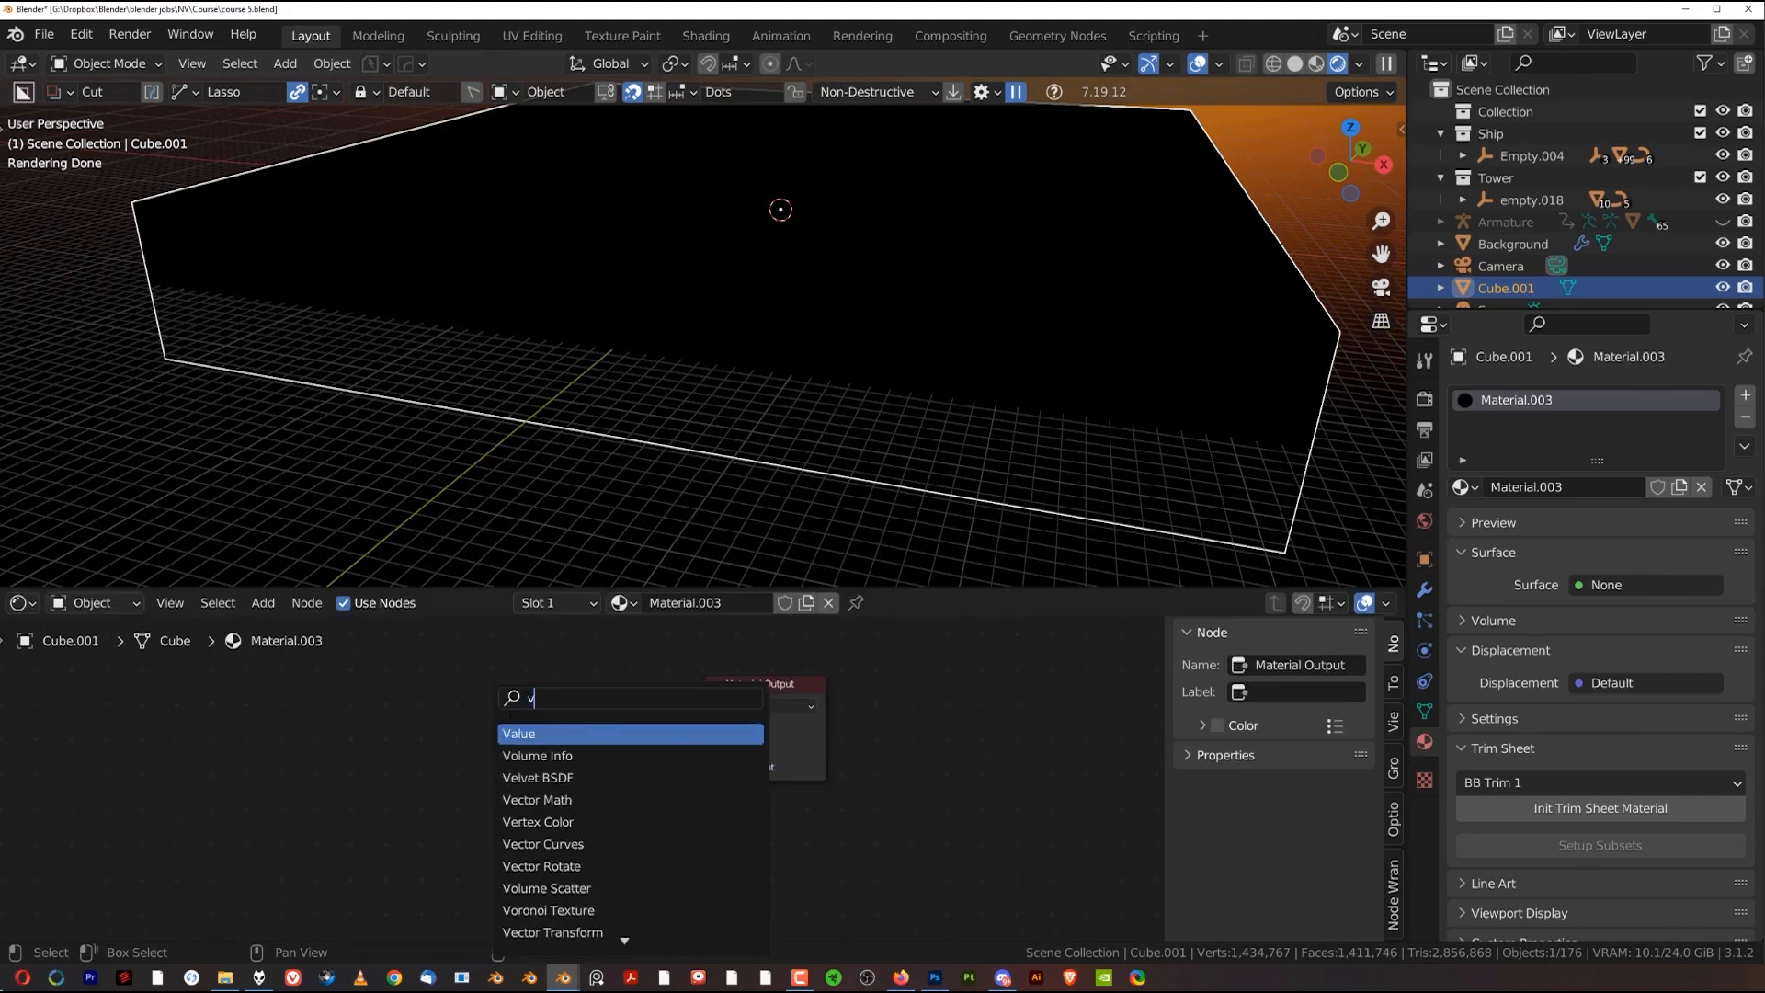
key("BackSpace")
type("olu")
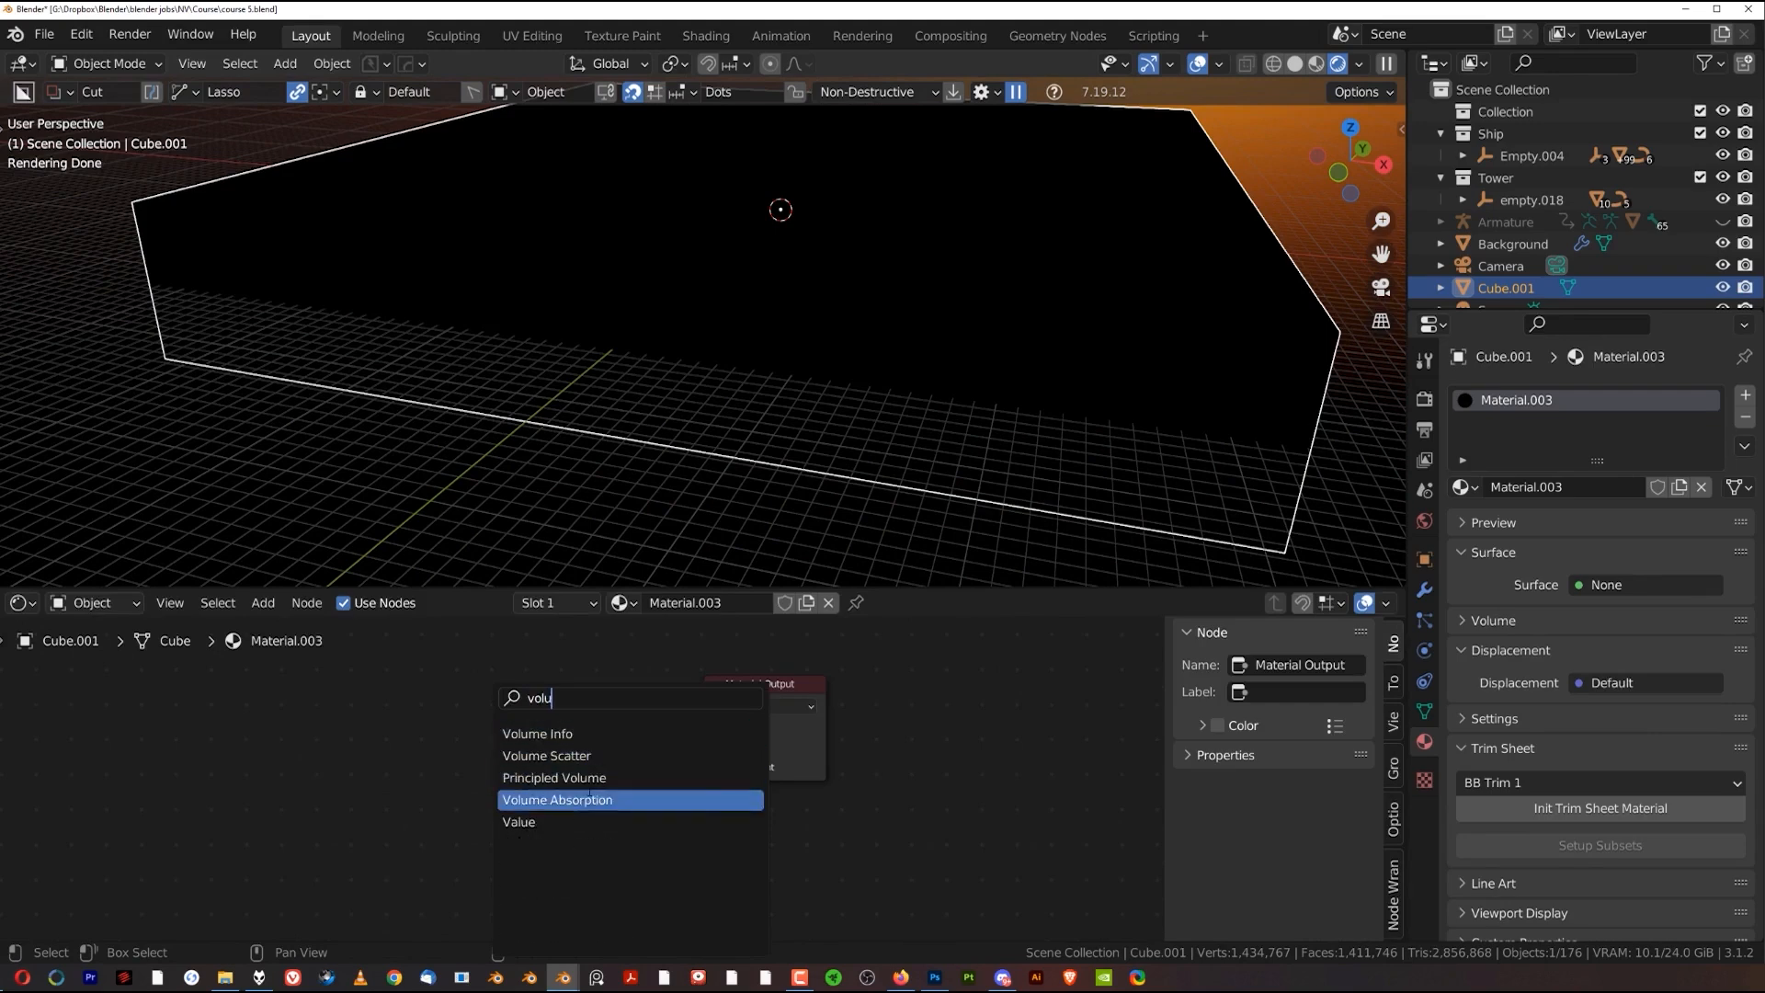
left_click(575, 778)
left_click(459, 784)
left_click_drag(574, 742, 705, 747)
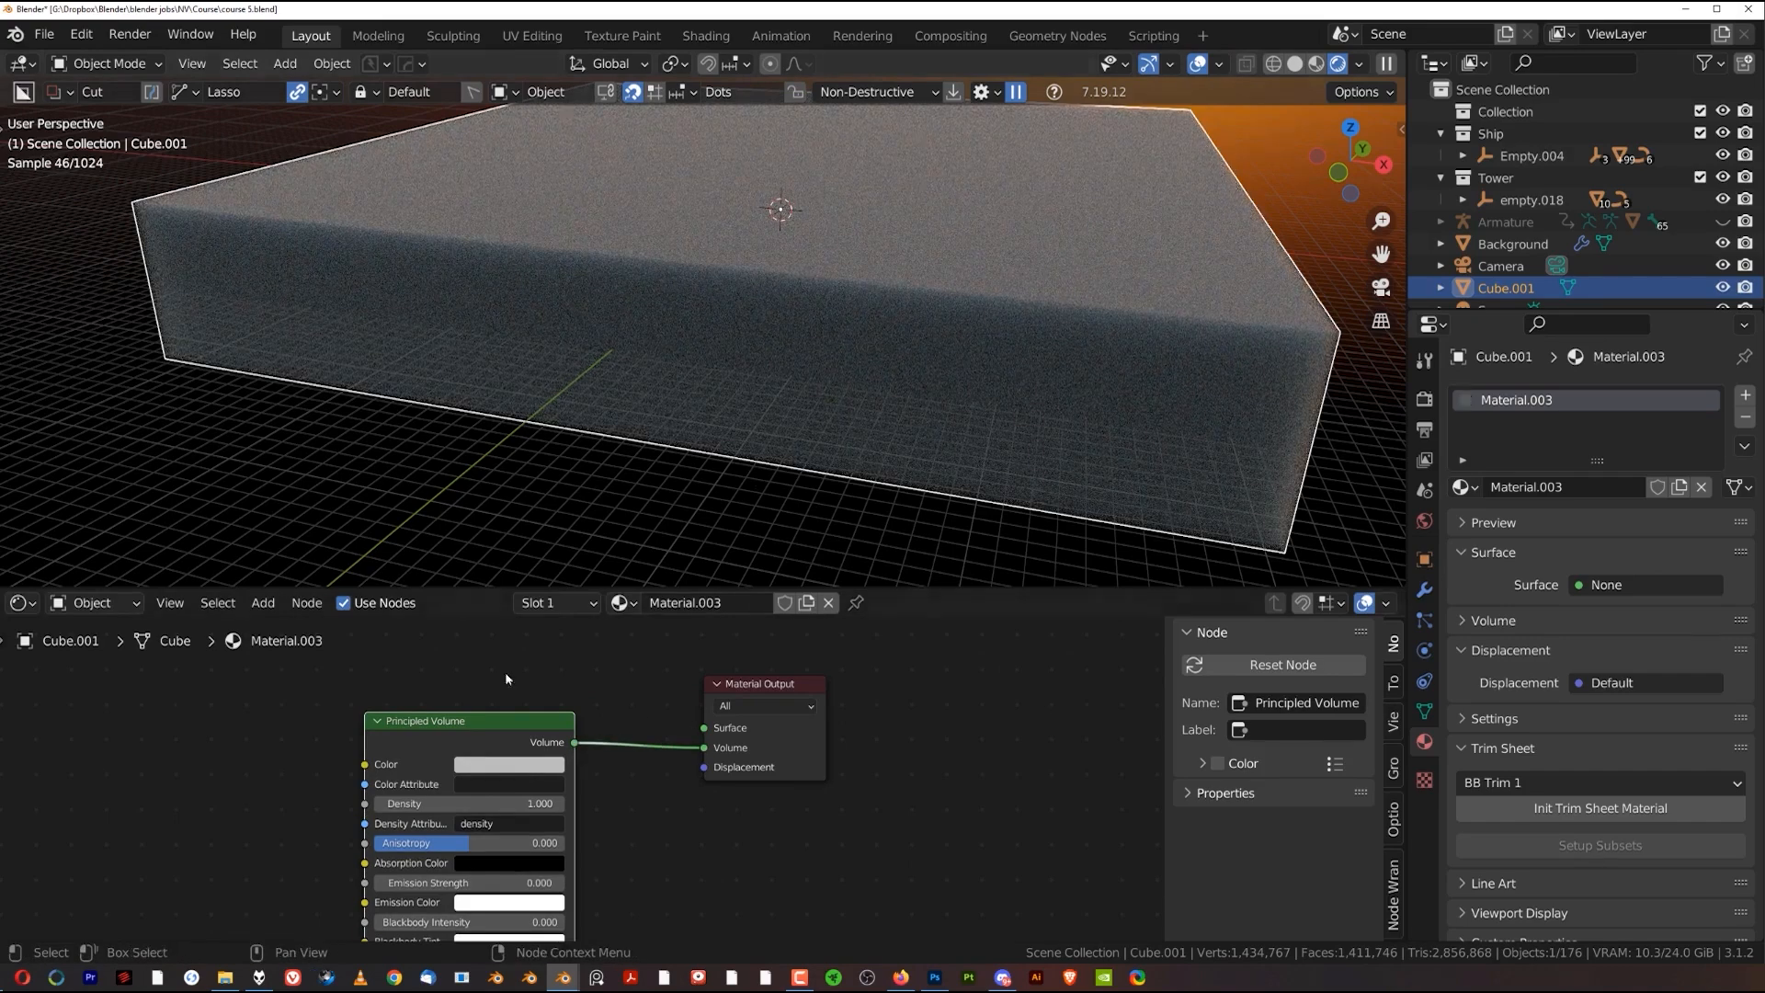
Set the Principled Volume node's density to 0.01 to thin the fog around the terrain
left_click(457, 804)
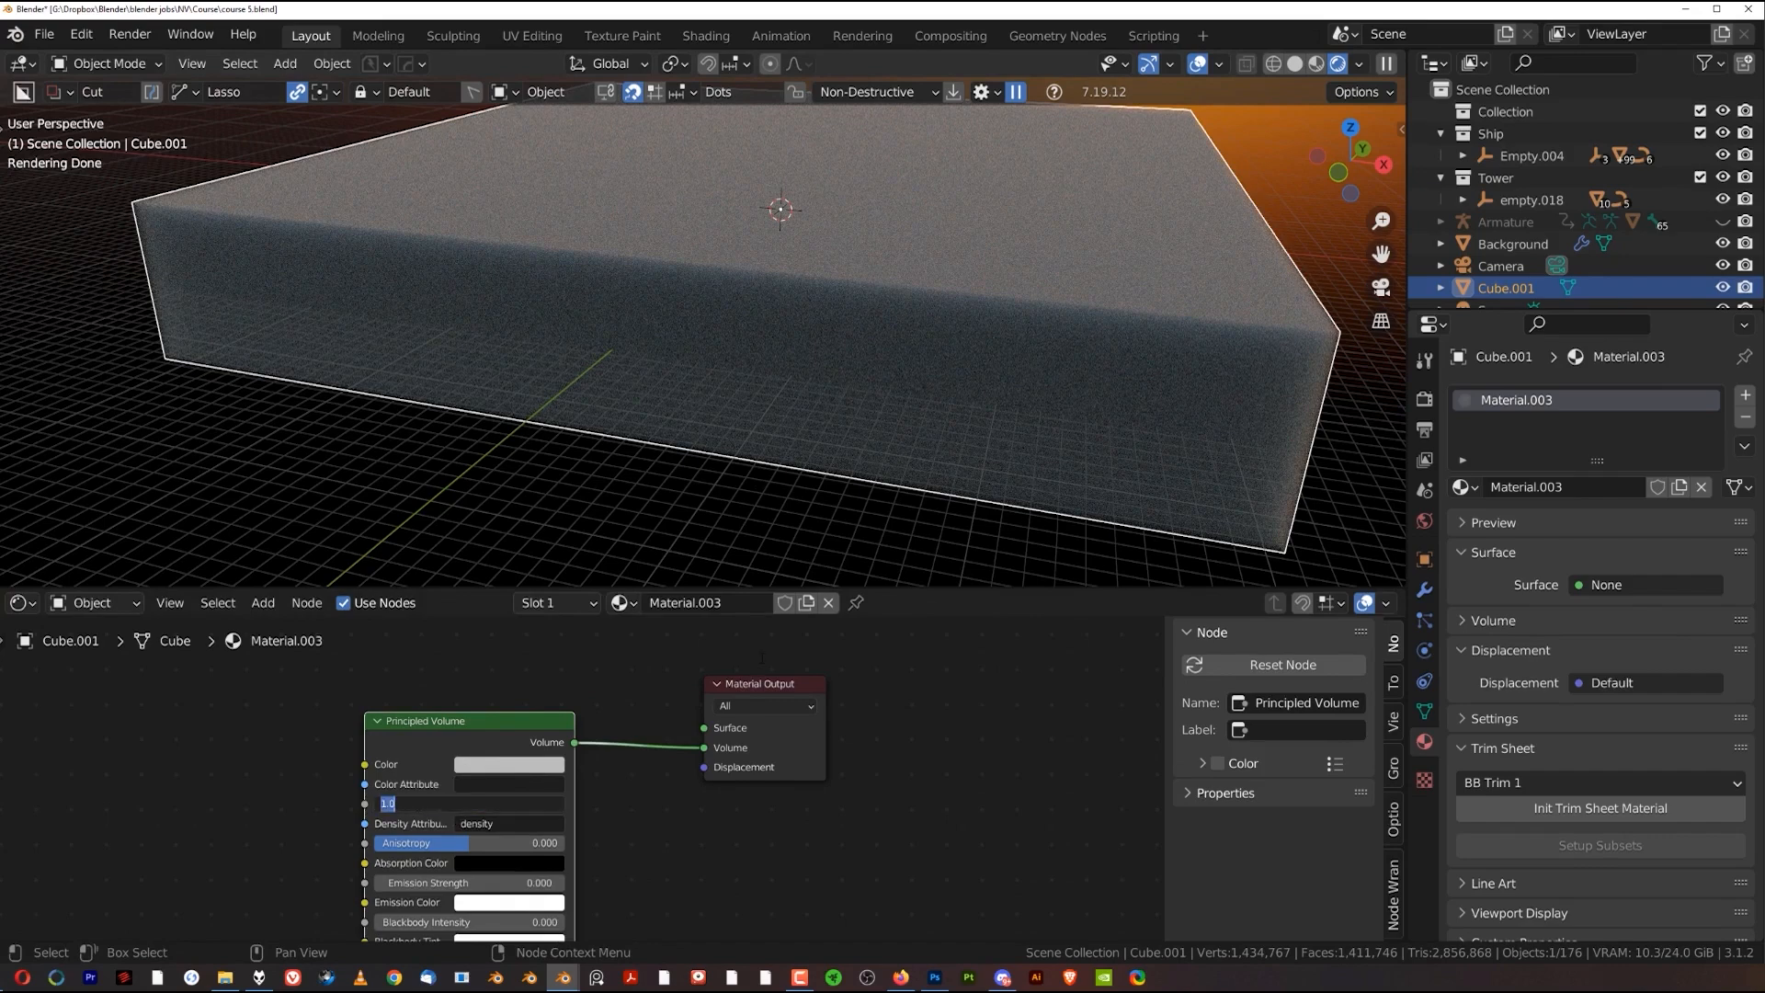
type("0.01")
key("Return")
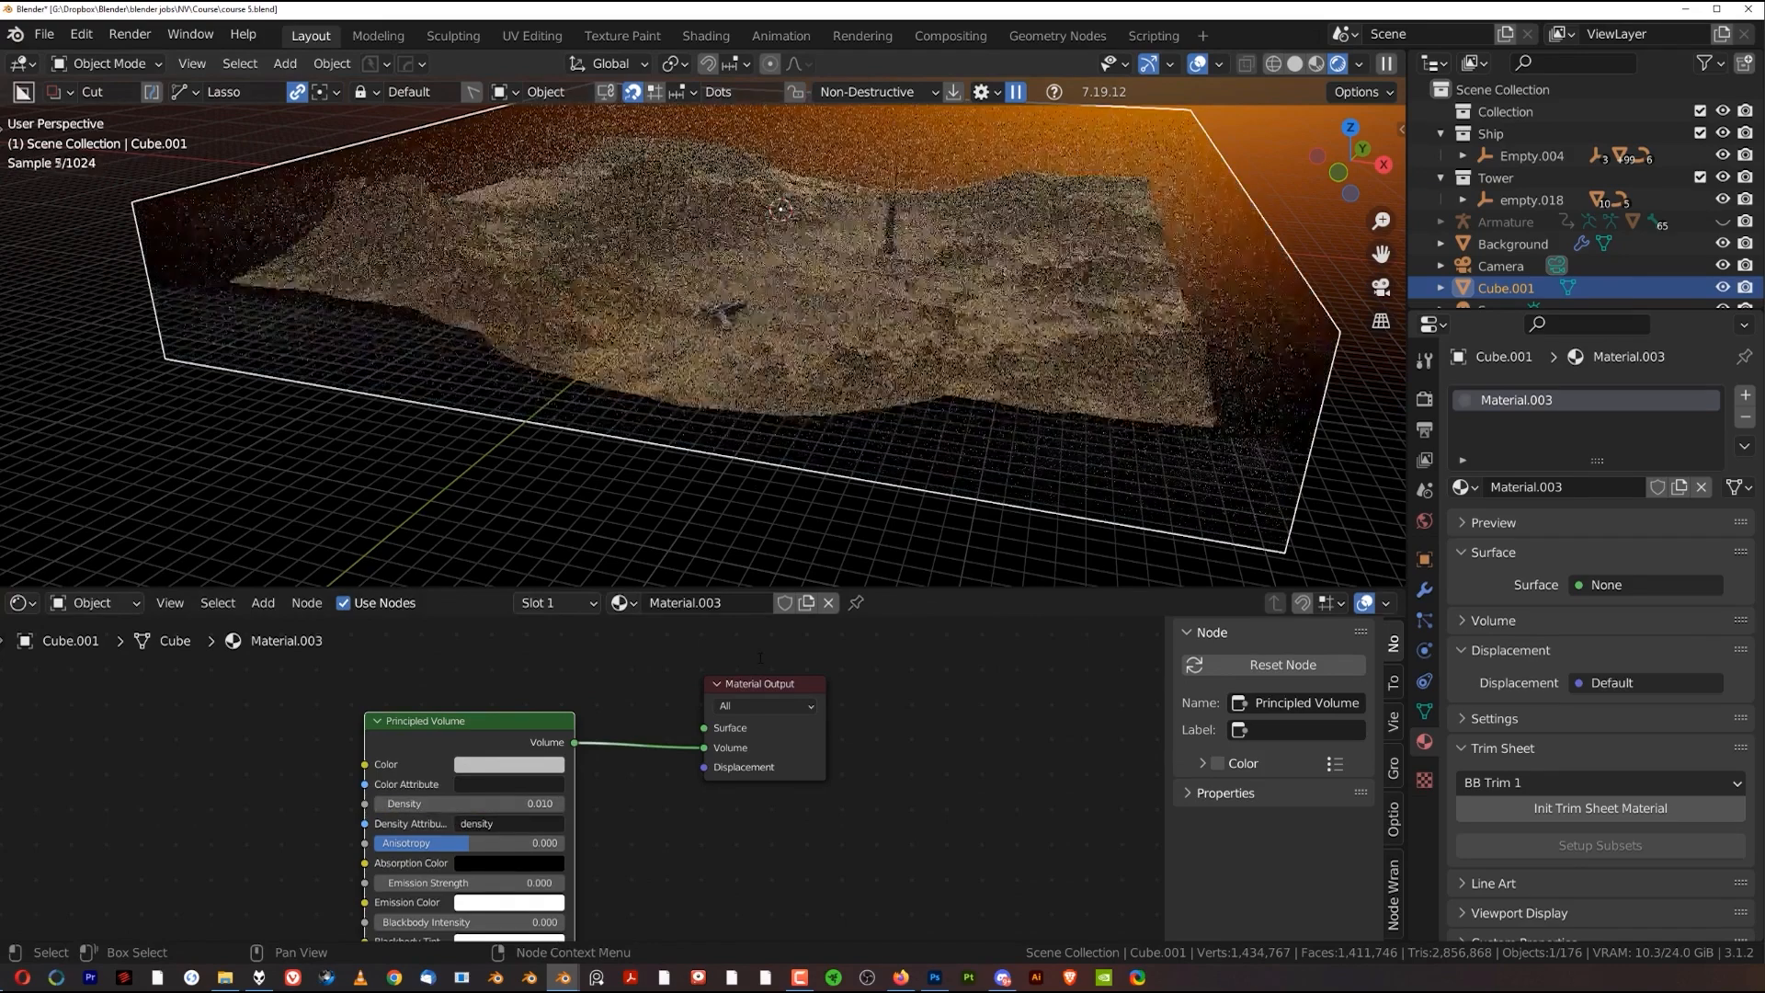
middle_click_drag(750, 325, 772, 387)
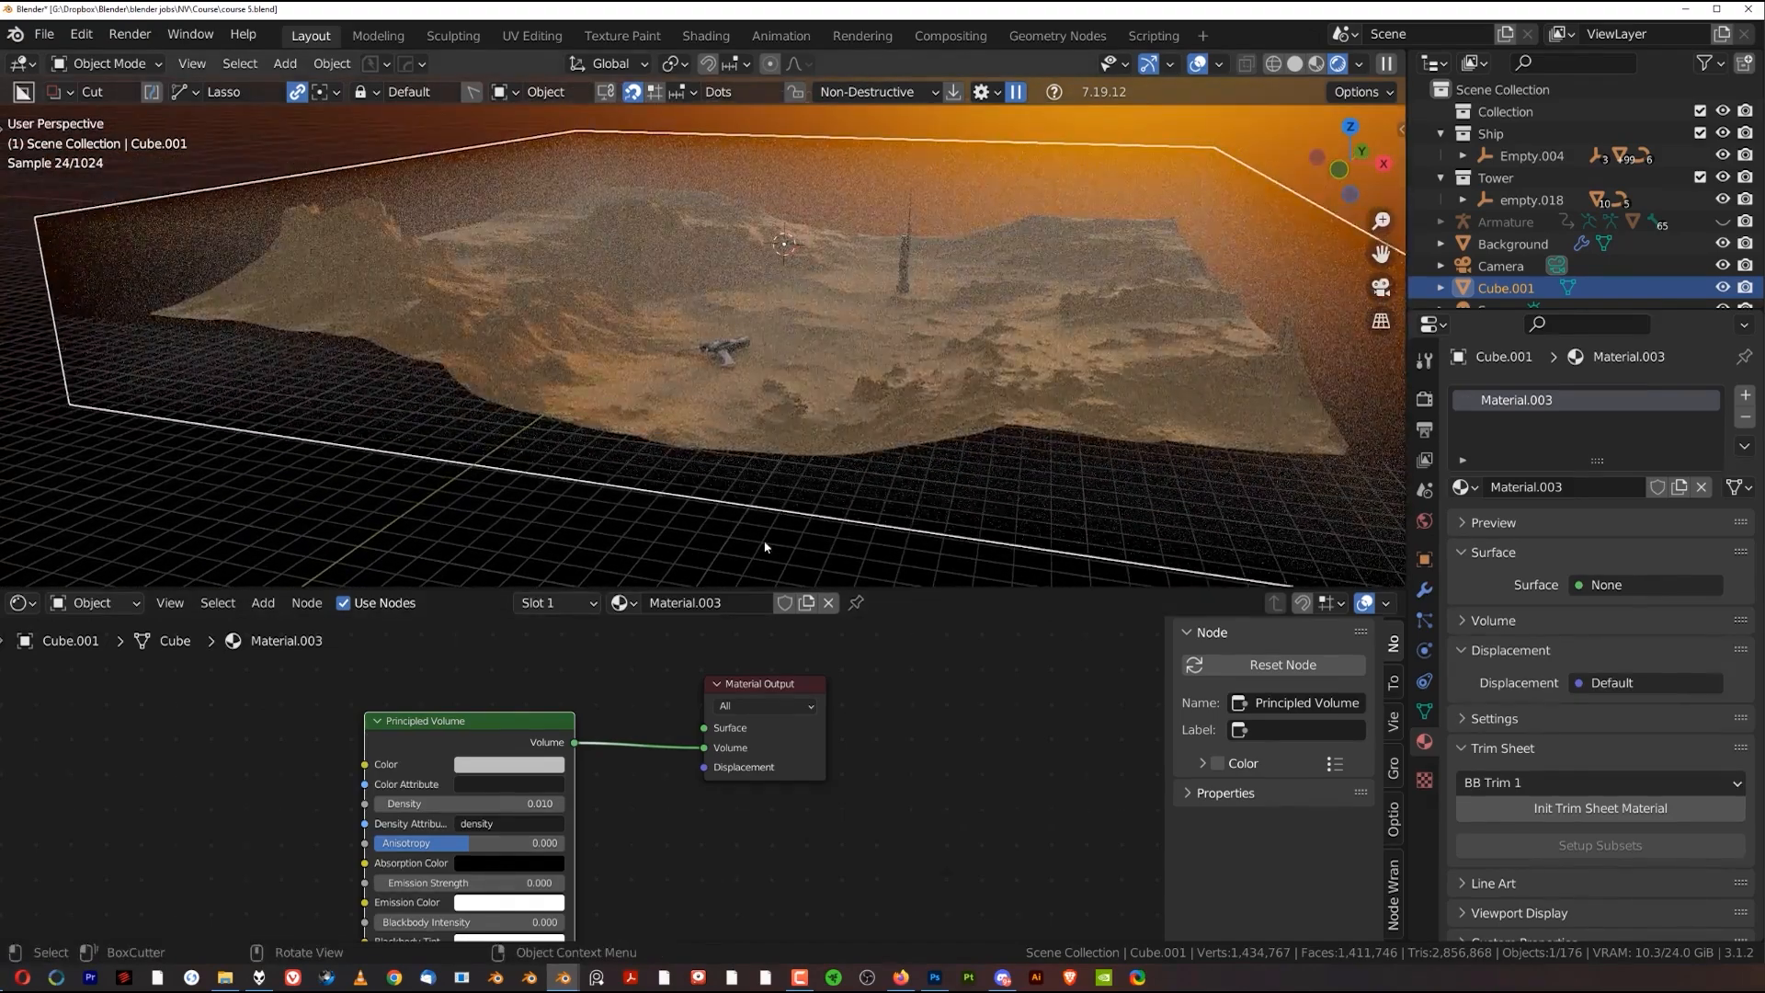
Set the Principled Volume color by sampling the sandy orange-brown tone from the terrain in the viewport
left_click(517, 768)
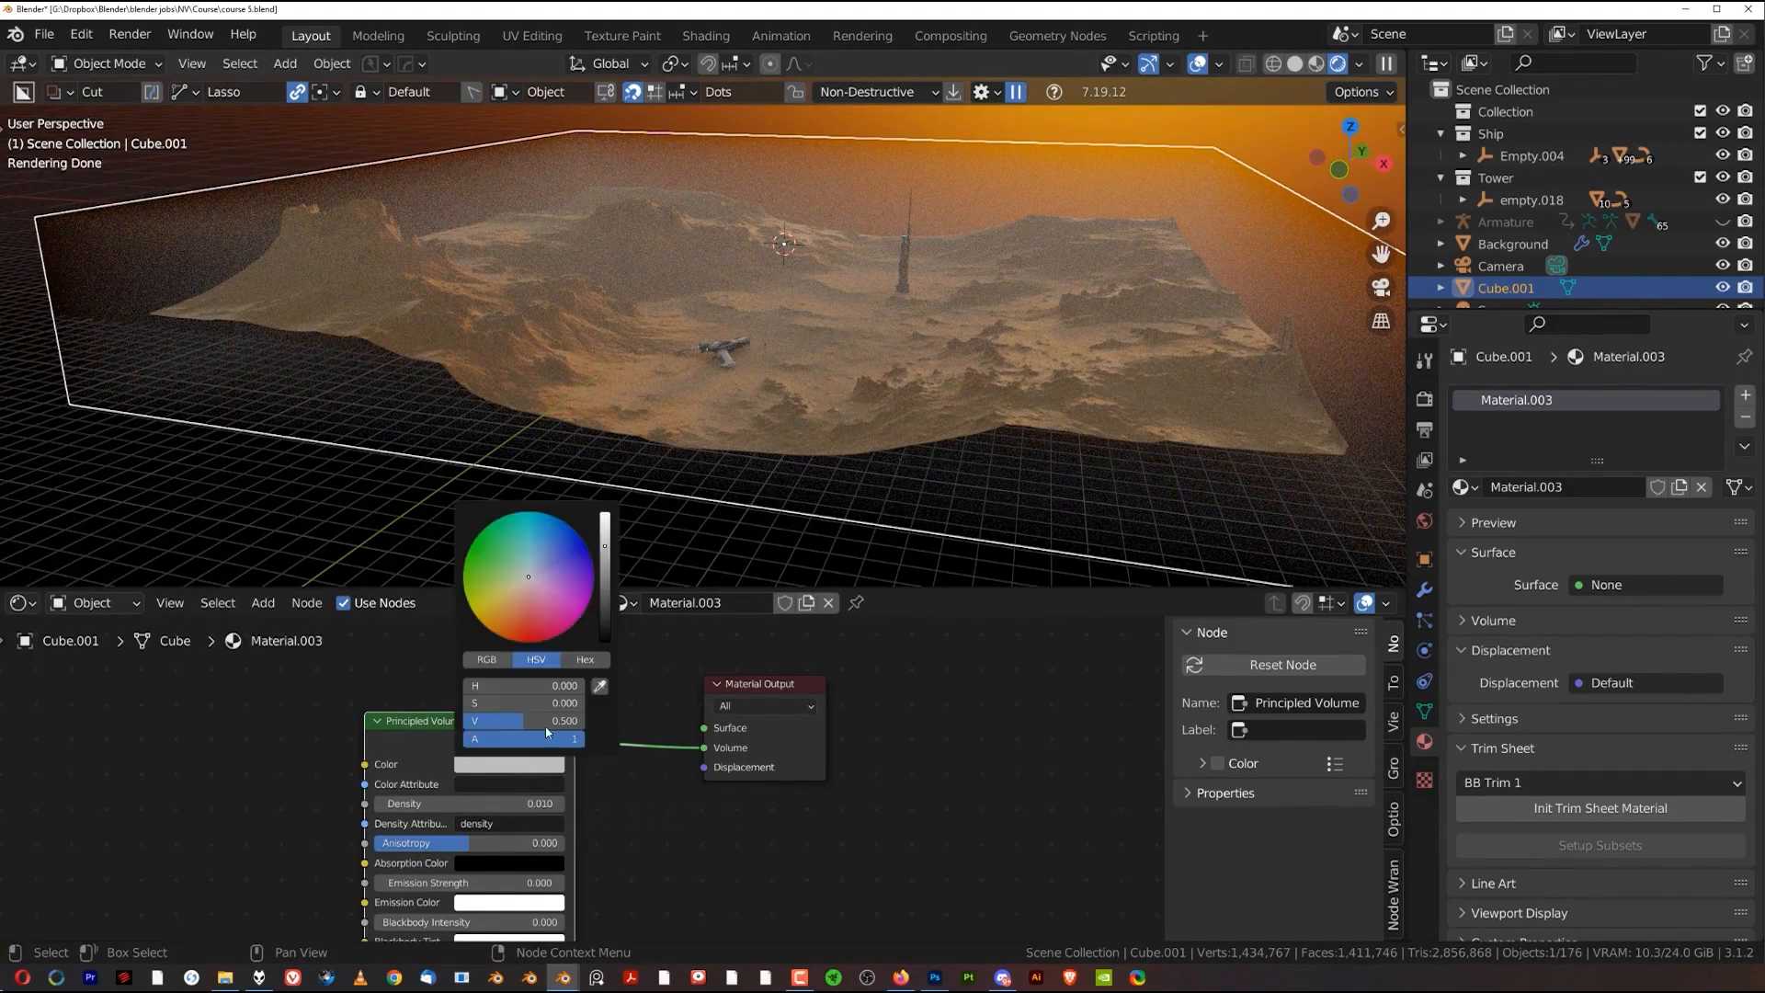
left_click(599, 685)
left_click(580, 356)
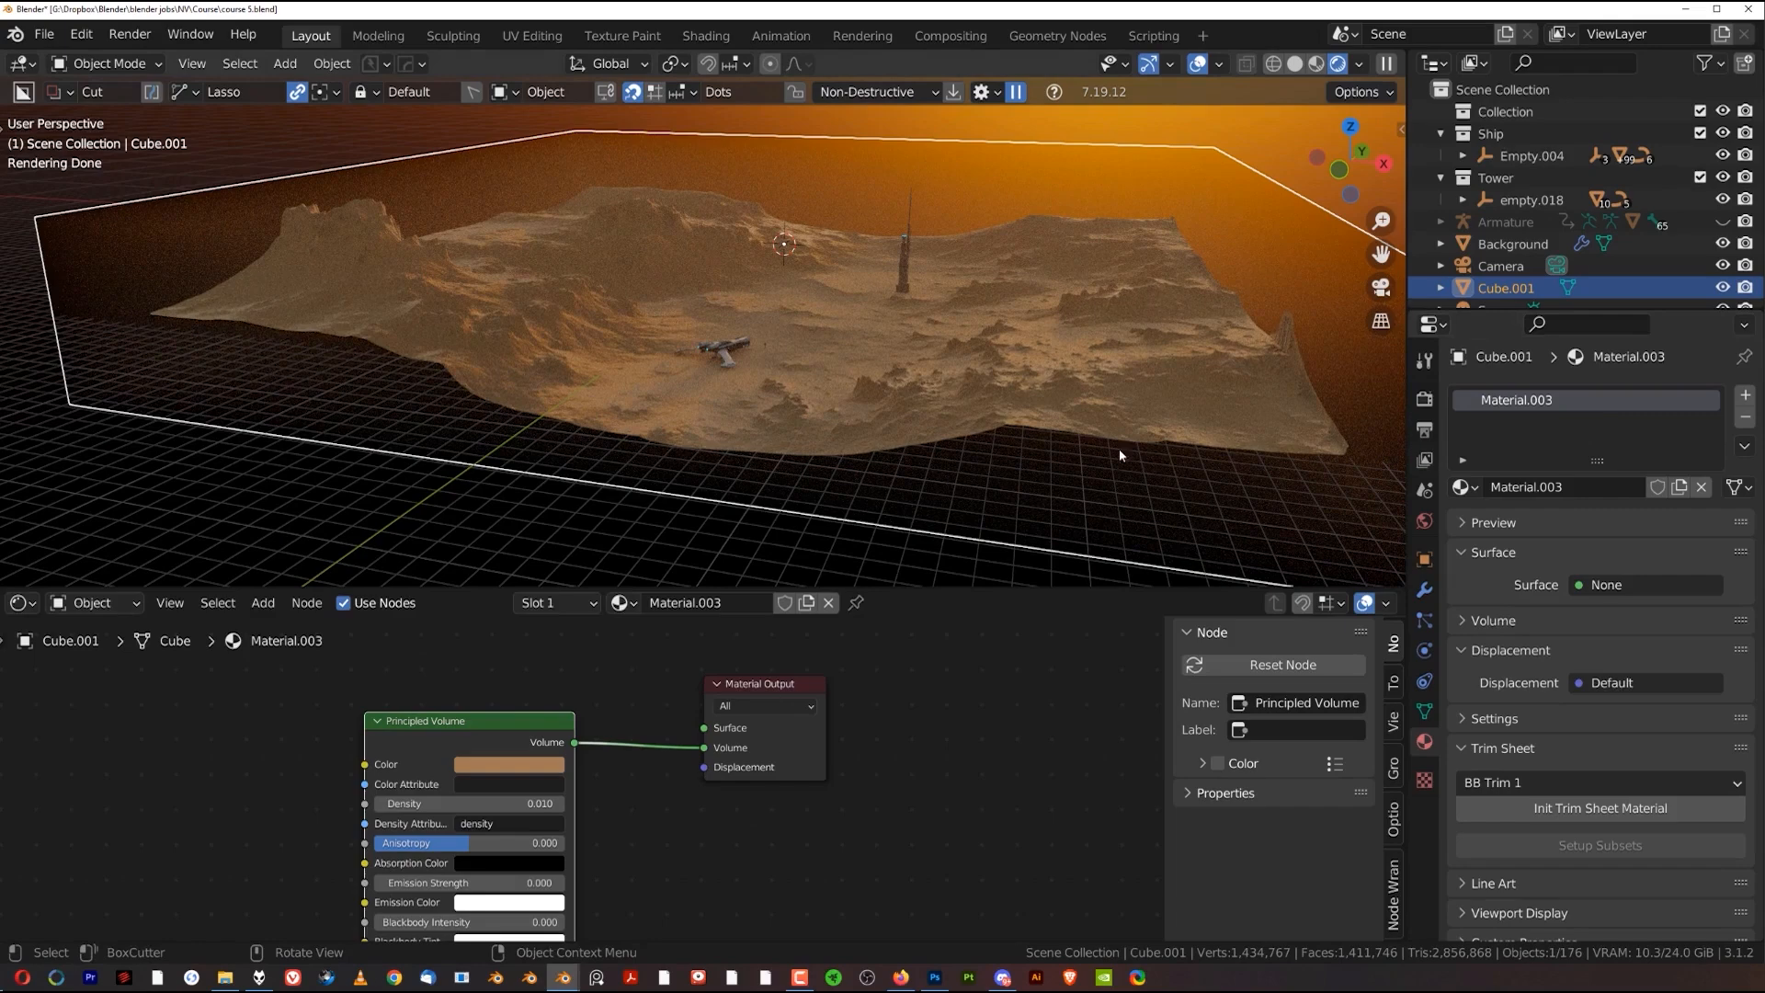
Select the camera and look through it, framing the ship, sun and tower in the rendered viewport
left_click(1502, 266)
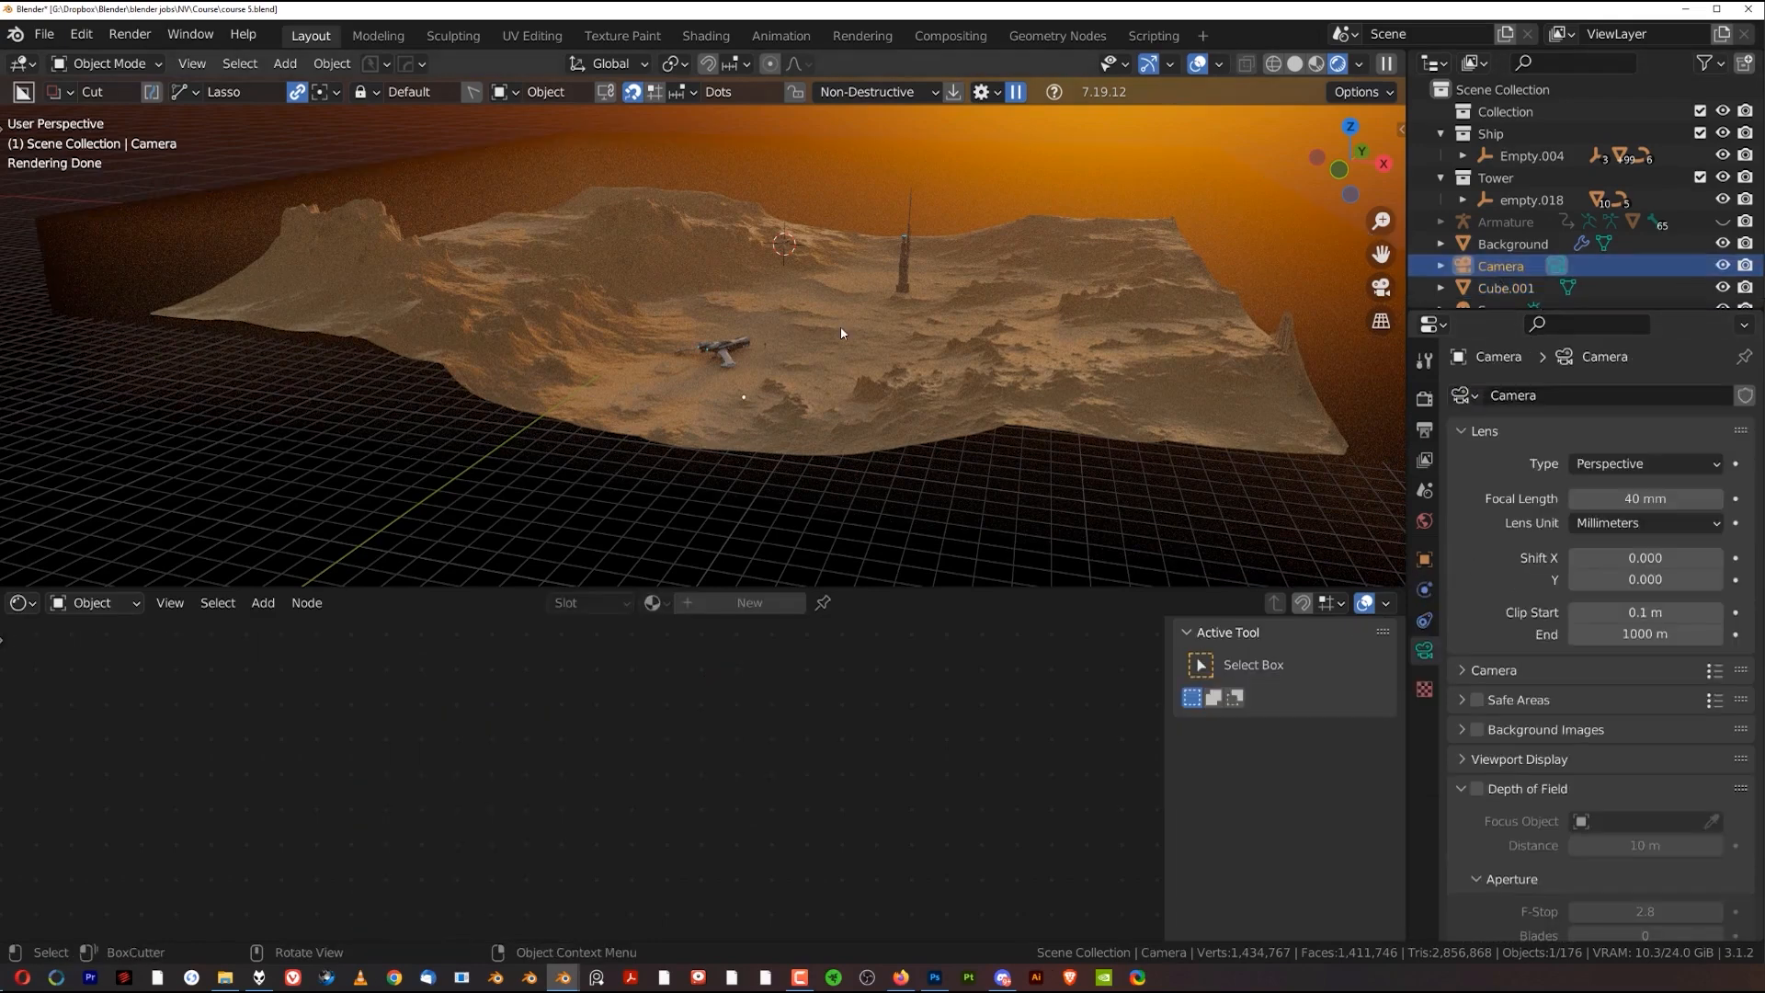
key("KP_0")
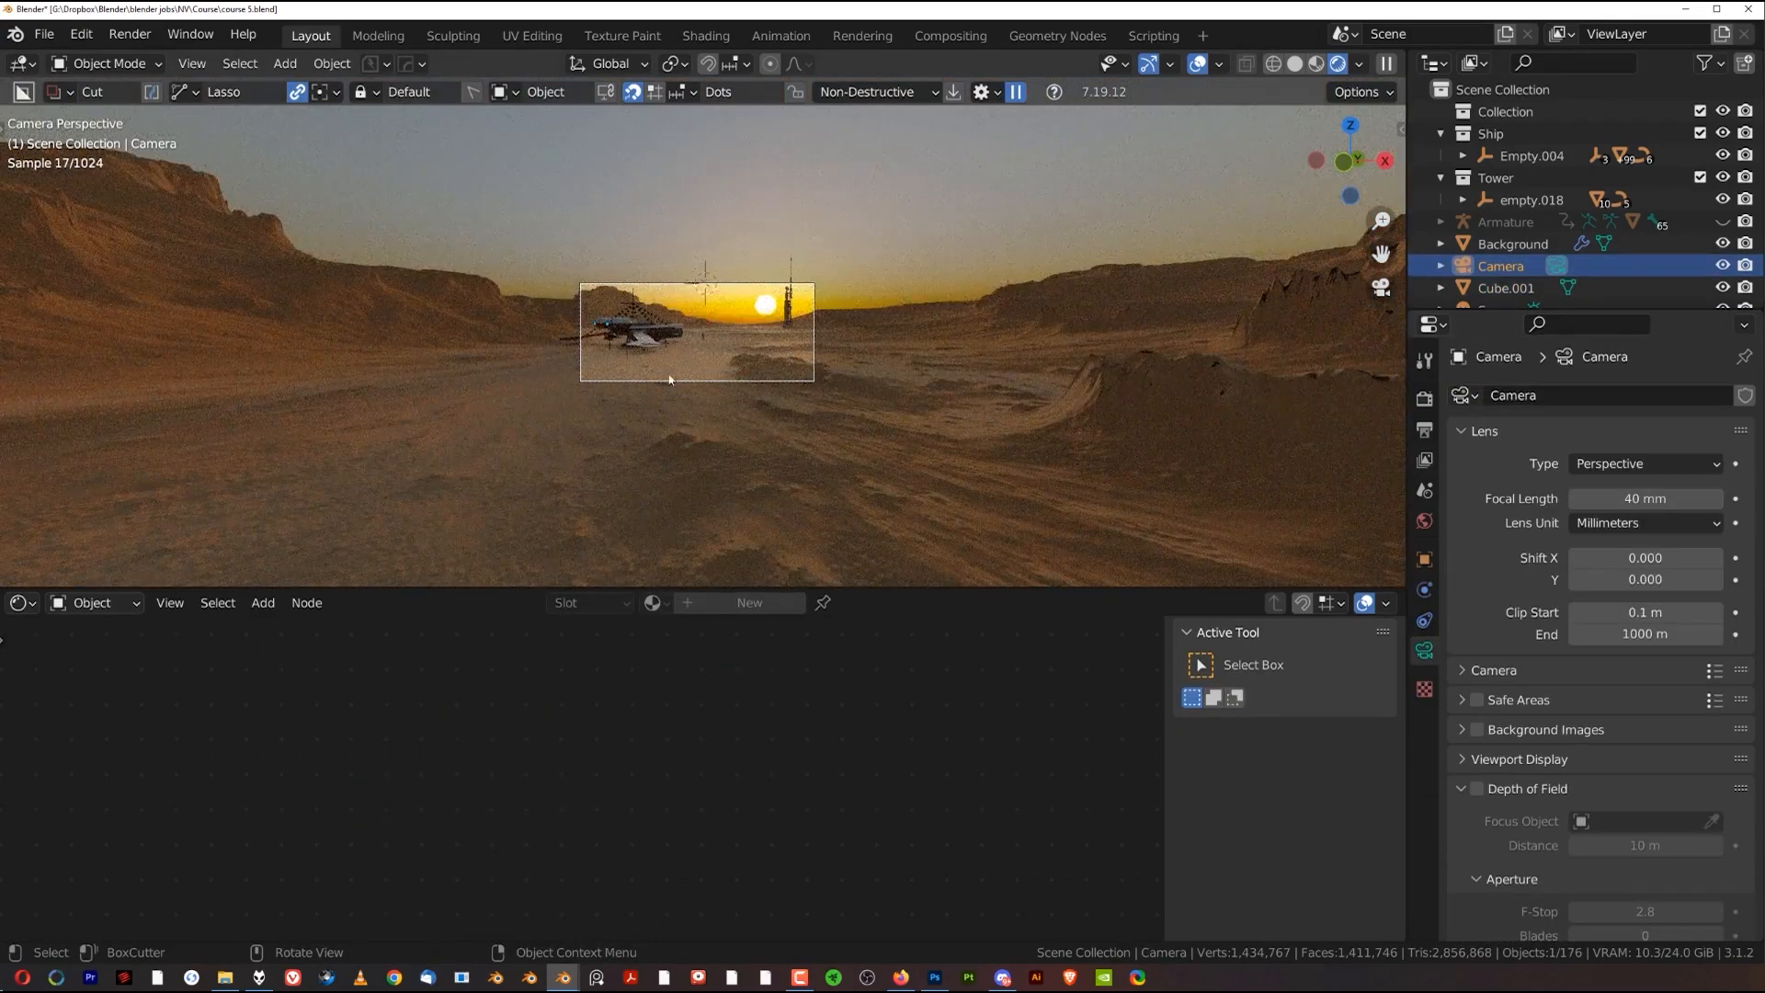
scroll(714, 350, "up", 5)
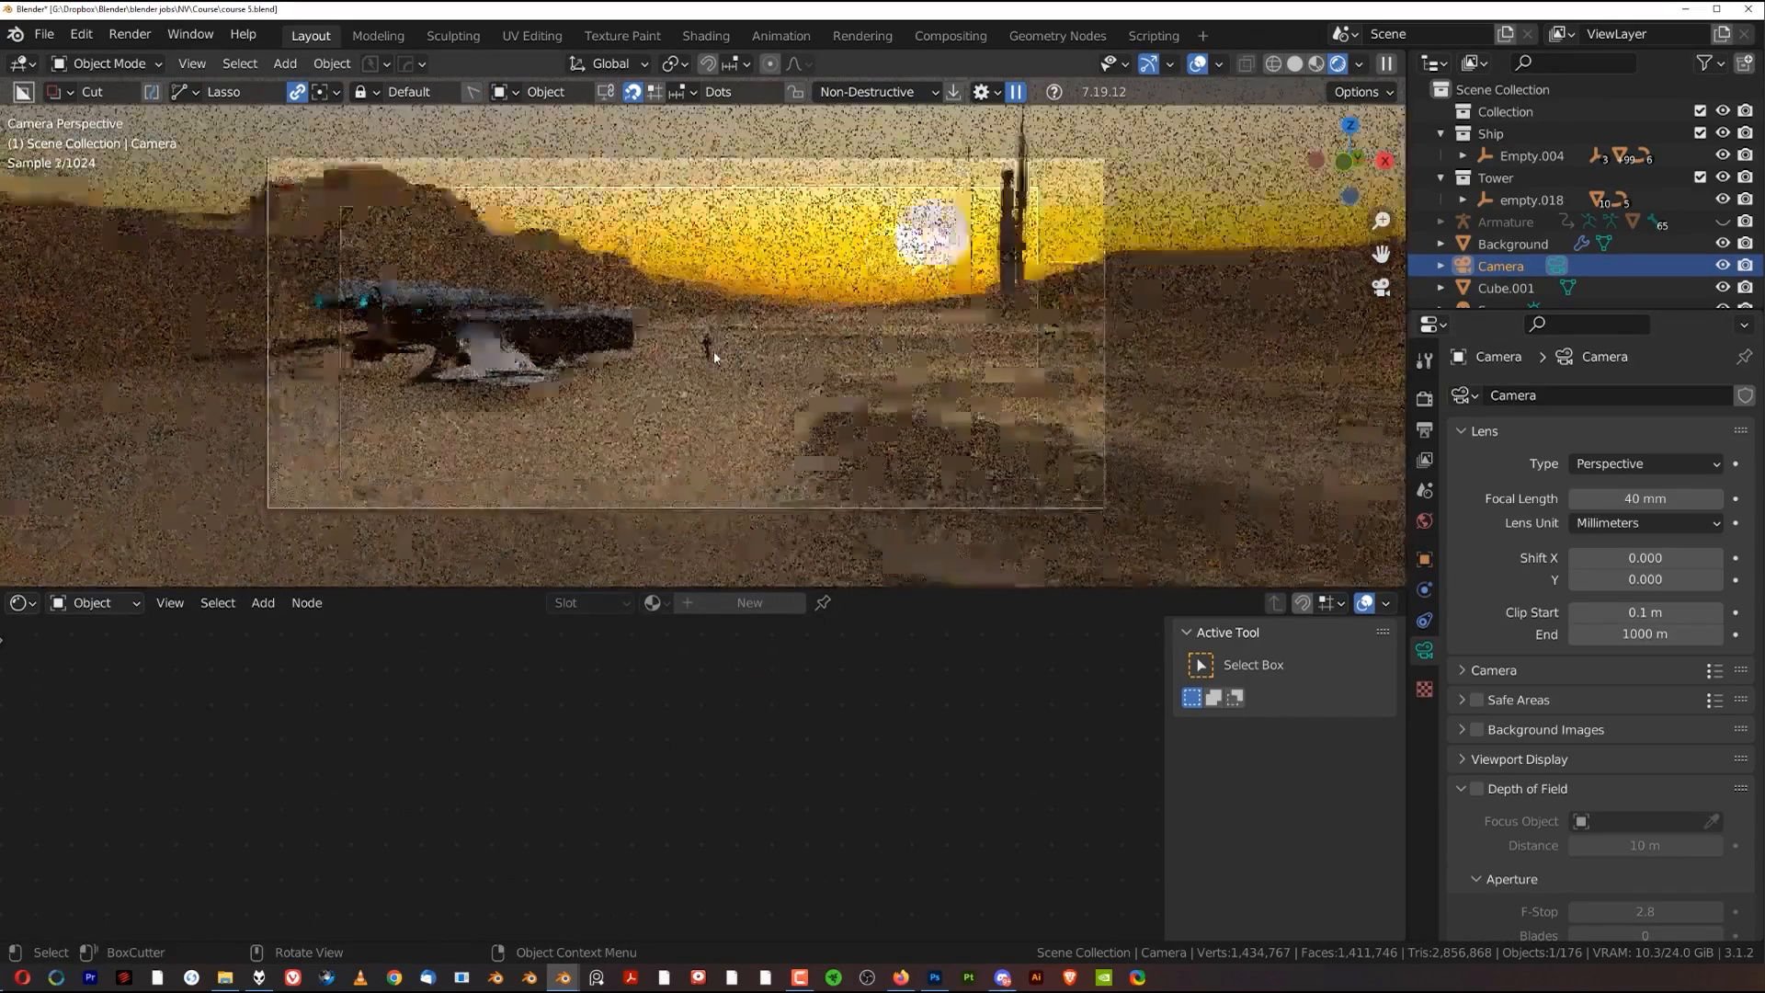
scroll(723, 375, "up", 2)
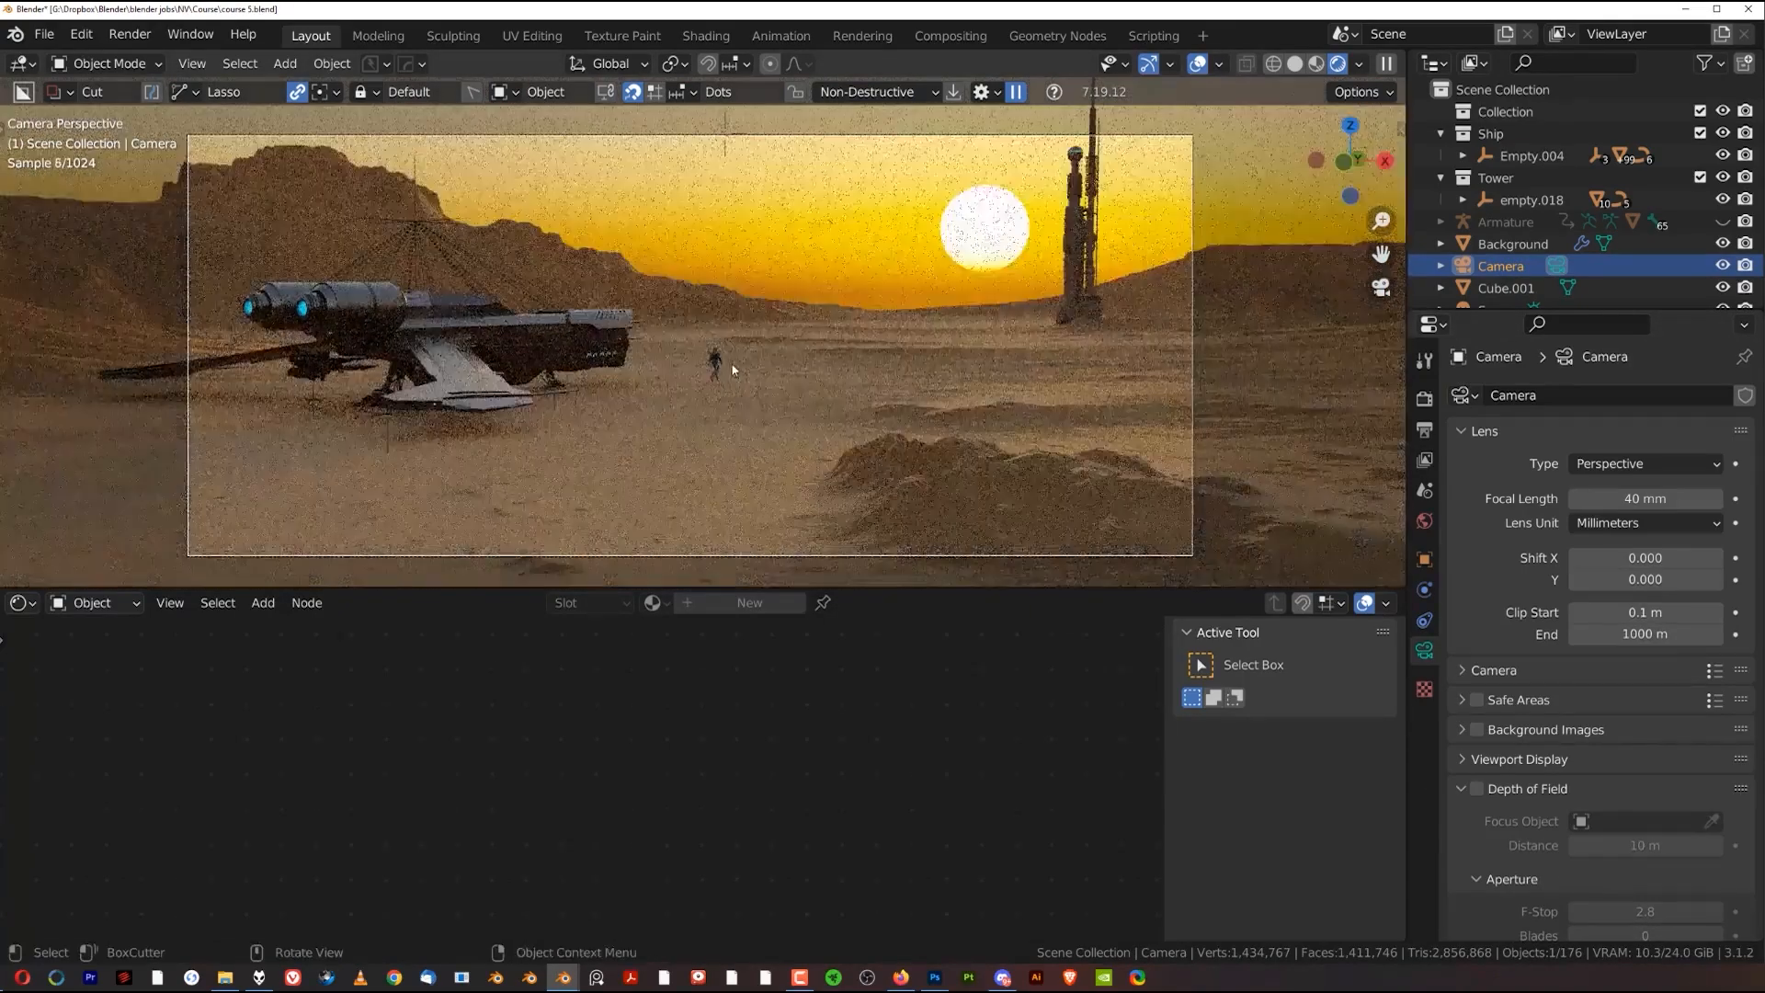
scroll(1516, 268, "down", 1)
Rename the fog cube object as Volume
left_click(1515, 267)
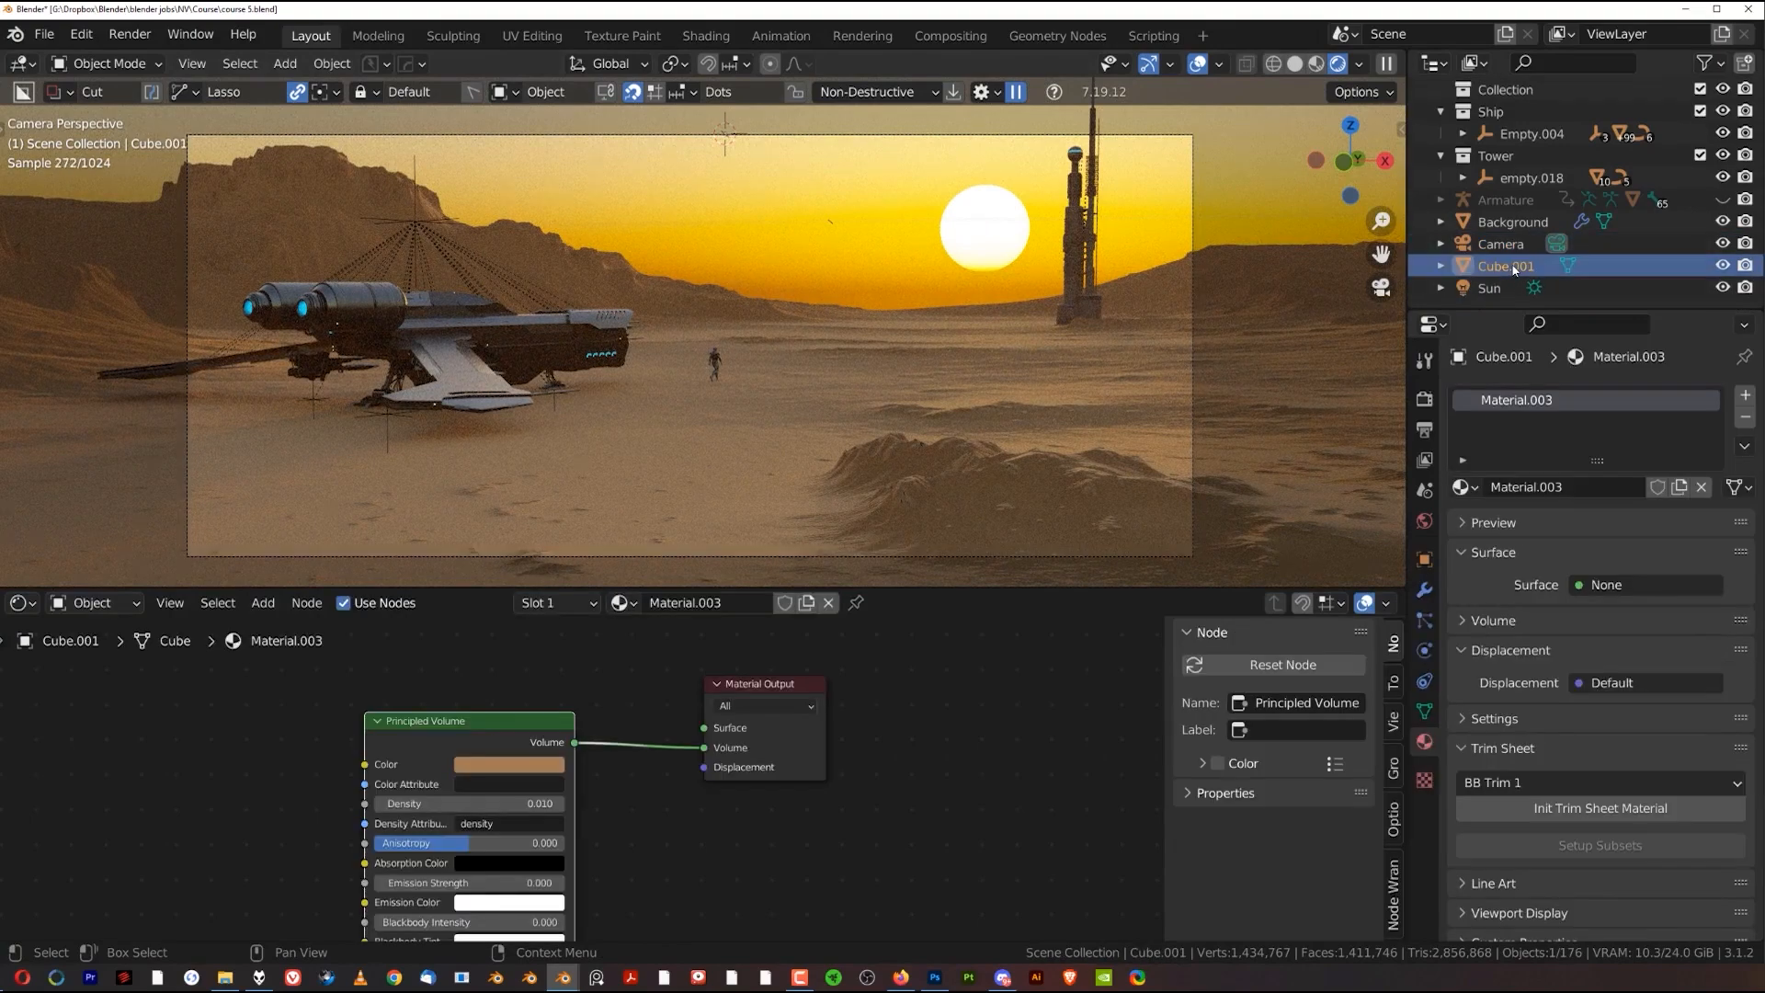
double_click(1515, 267)
type("Vol")
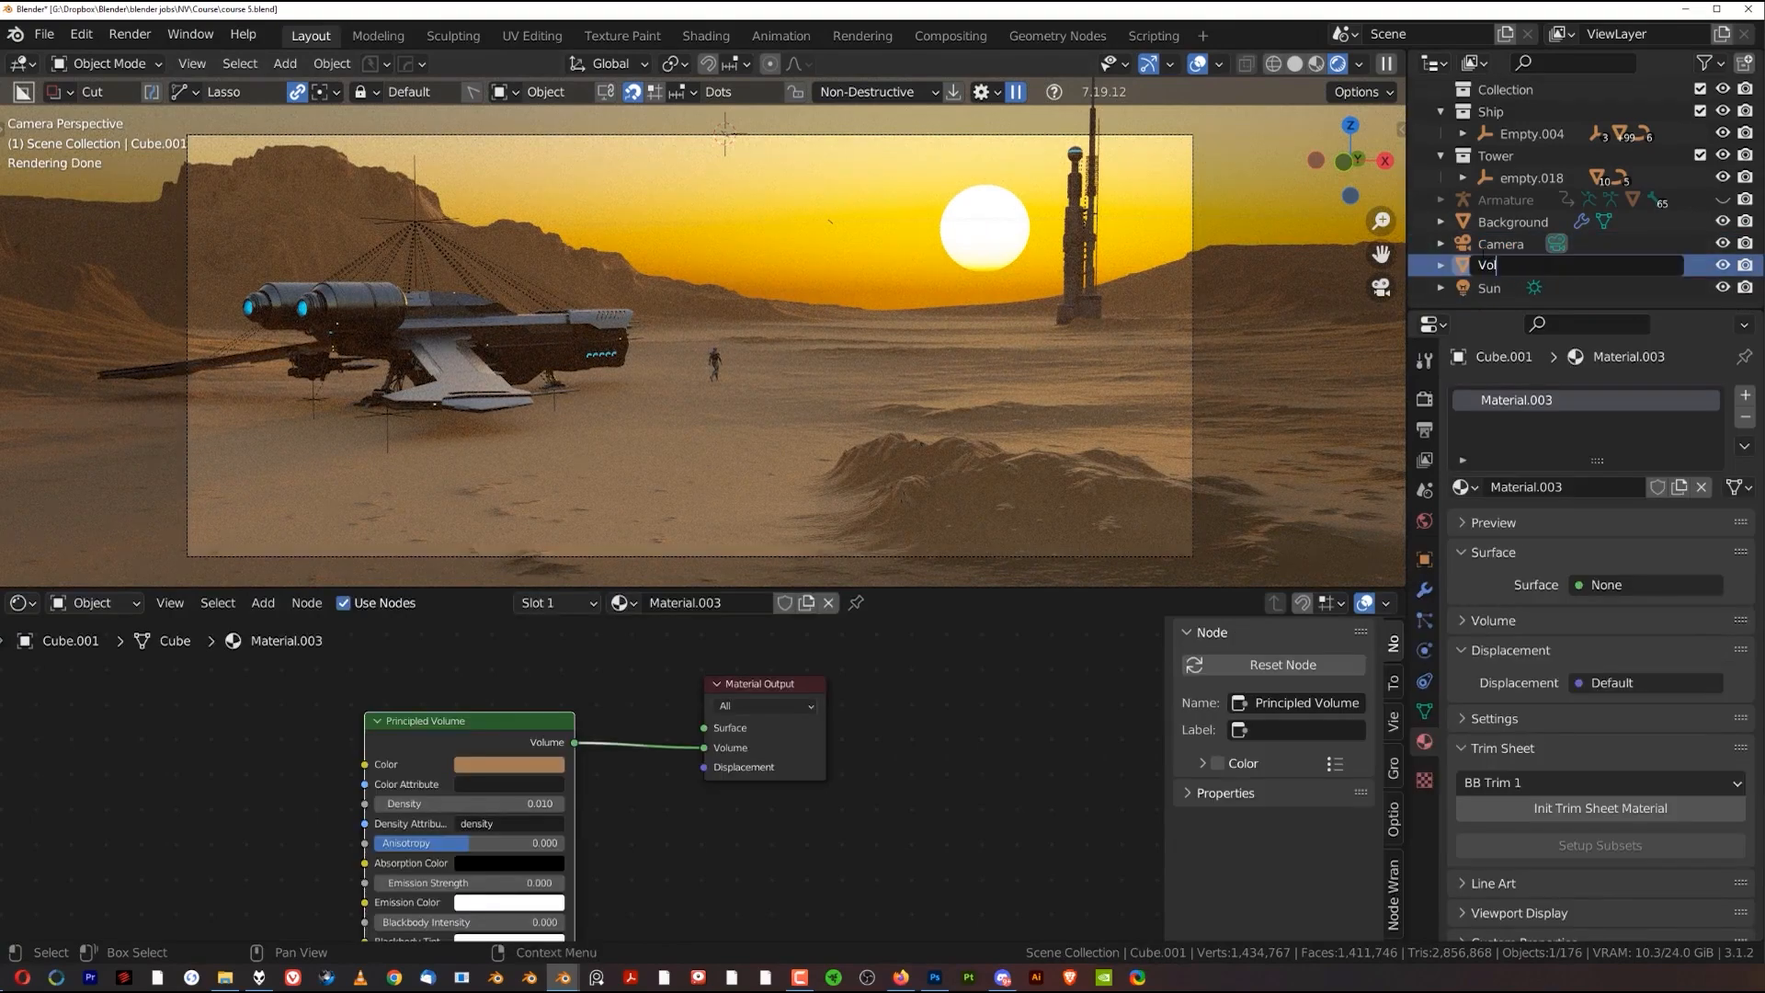
type("um")
key("Return")
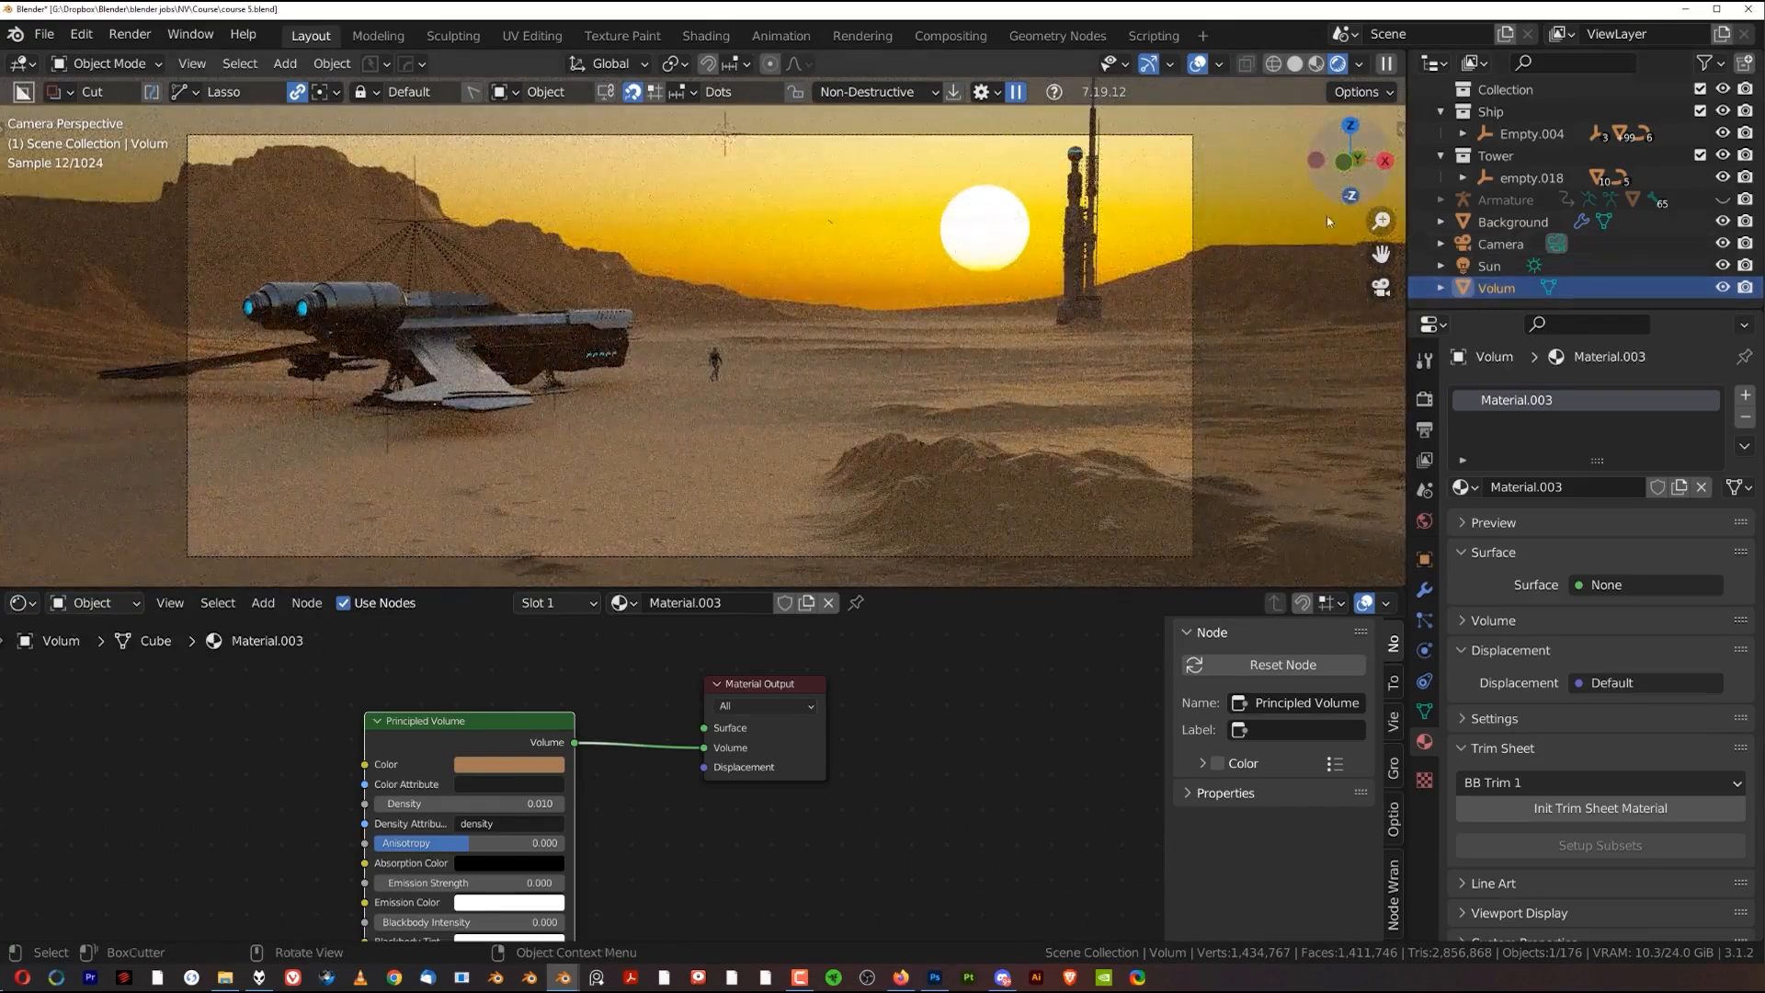
double_click(1530, 289)
left_click(1530, 289)
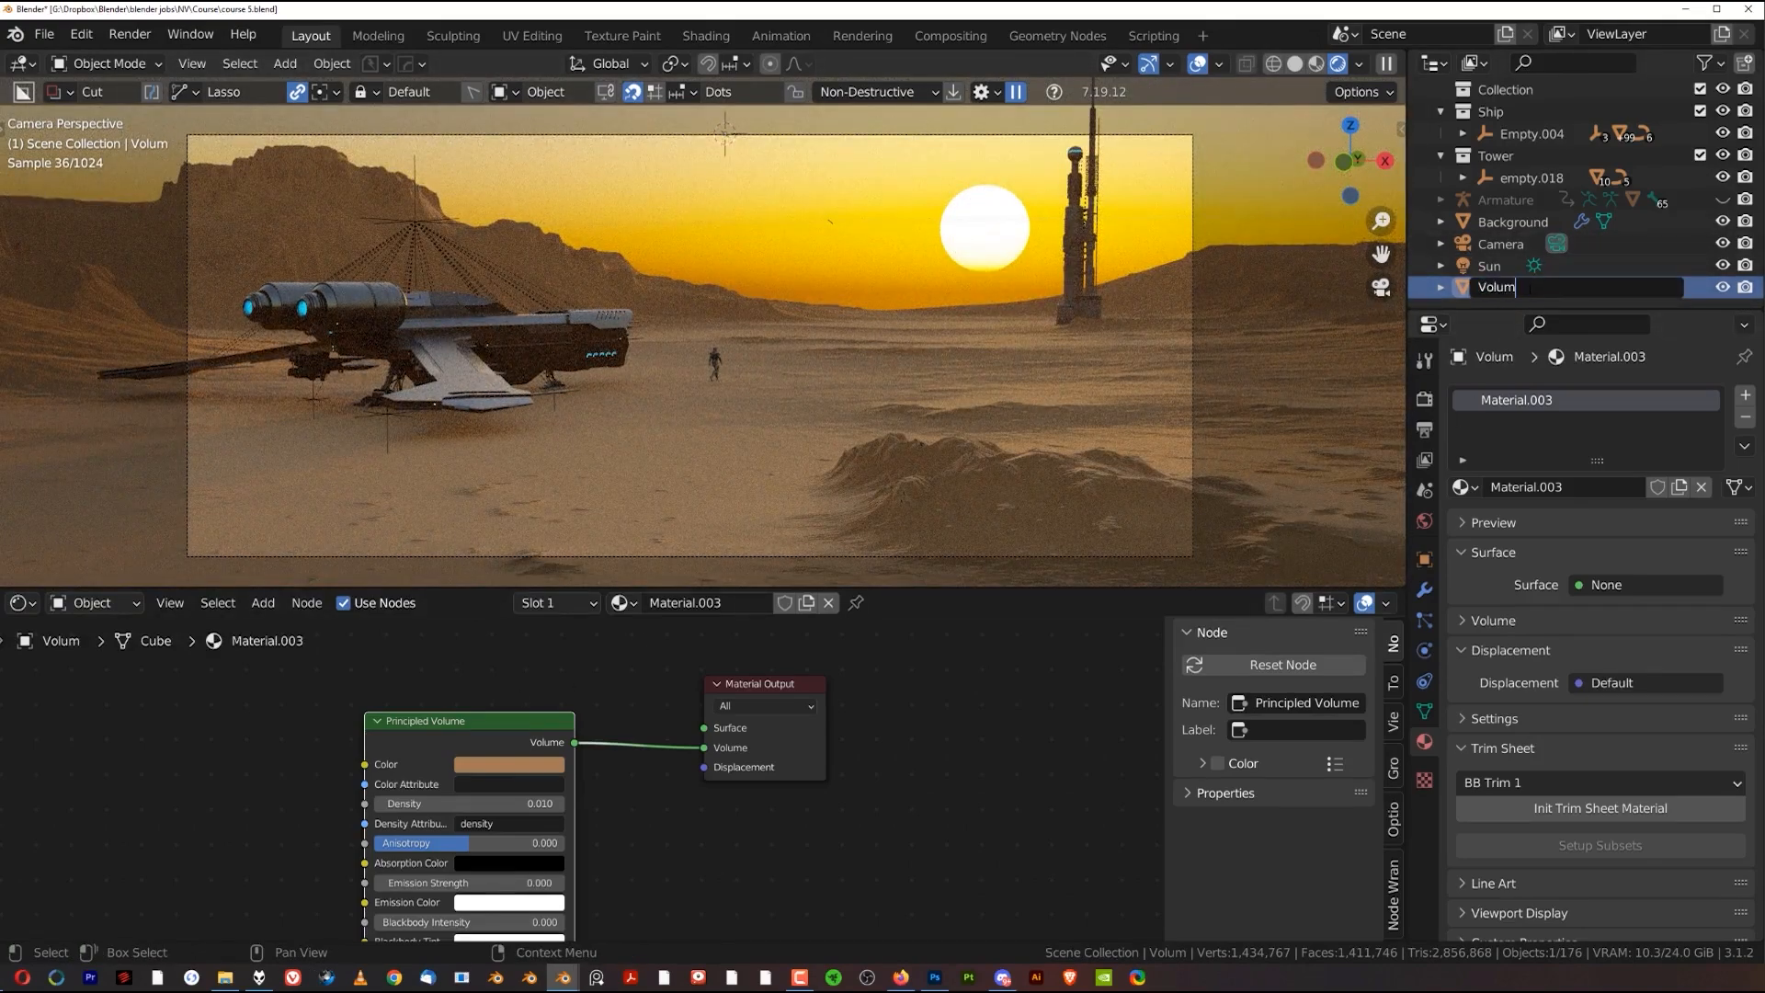
type("e")
key("Return")
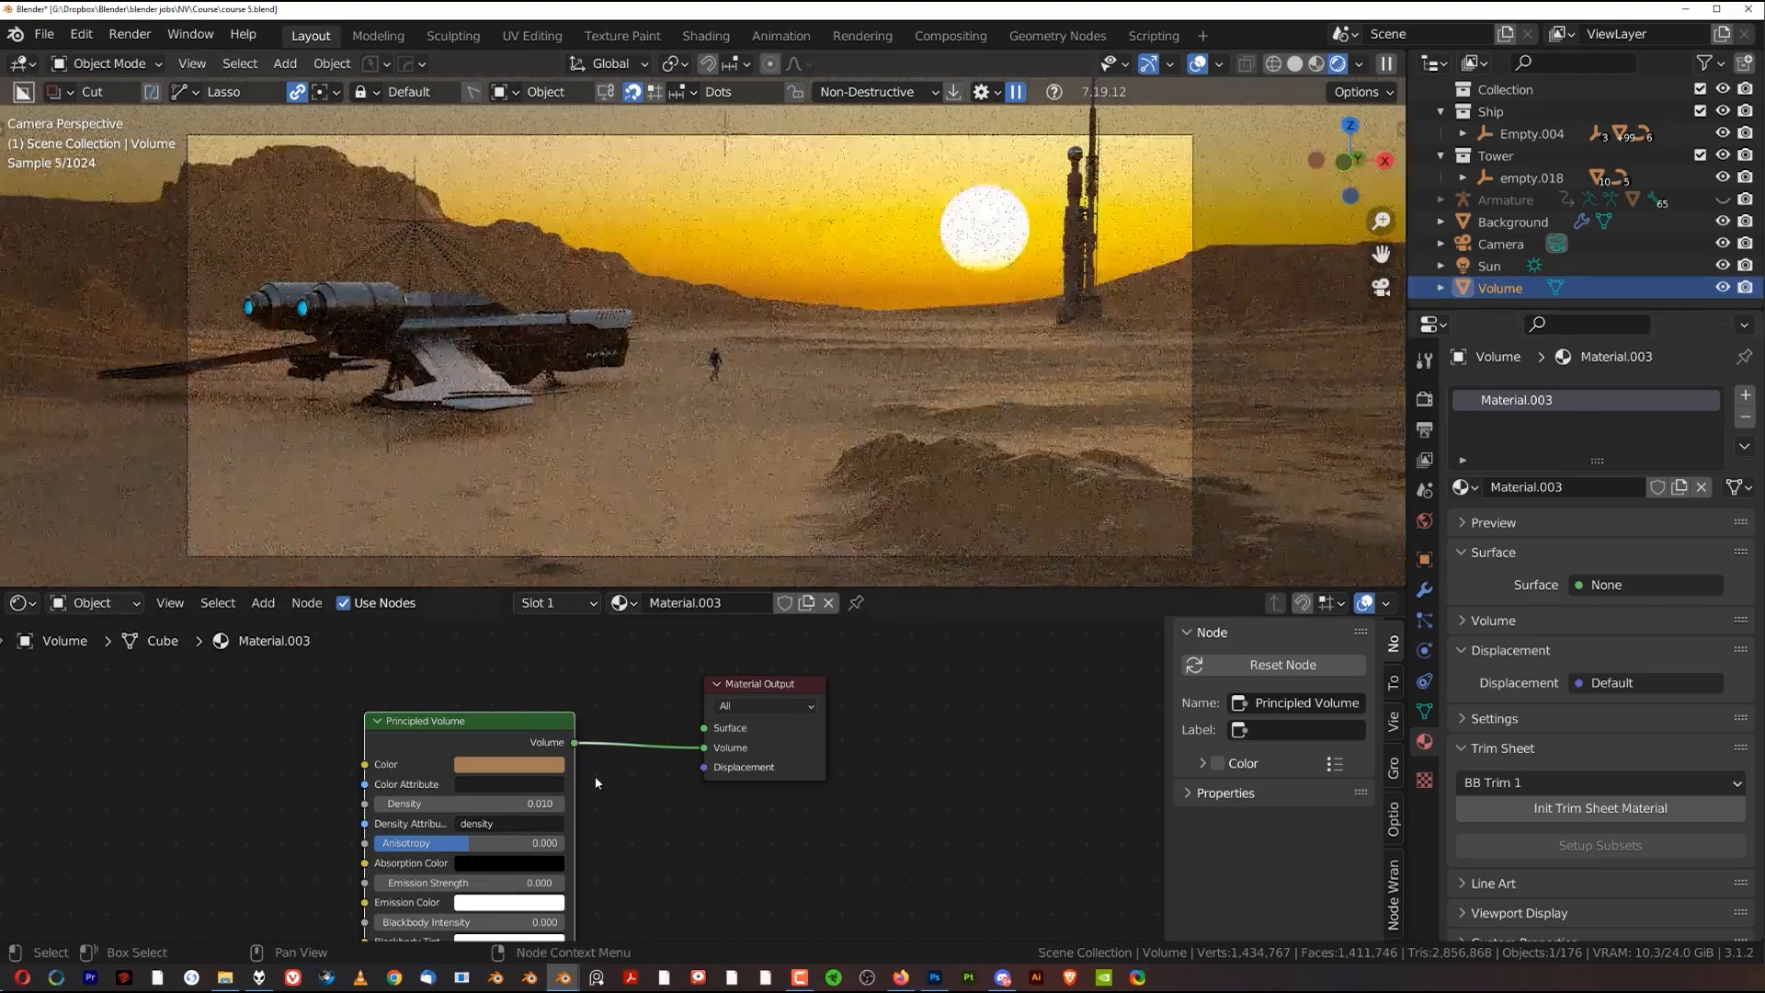
Try a thicker fog by setting the Principled Volume density to 0.02
scroll(542, 791, "up", 3)
left_click(546, 810)
left_click(513, 803)
key("BackSpace")
type("2")
key("Return")
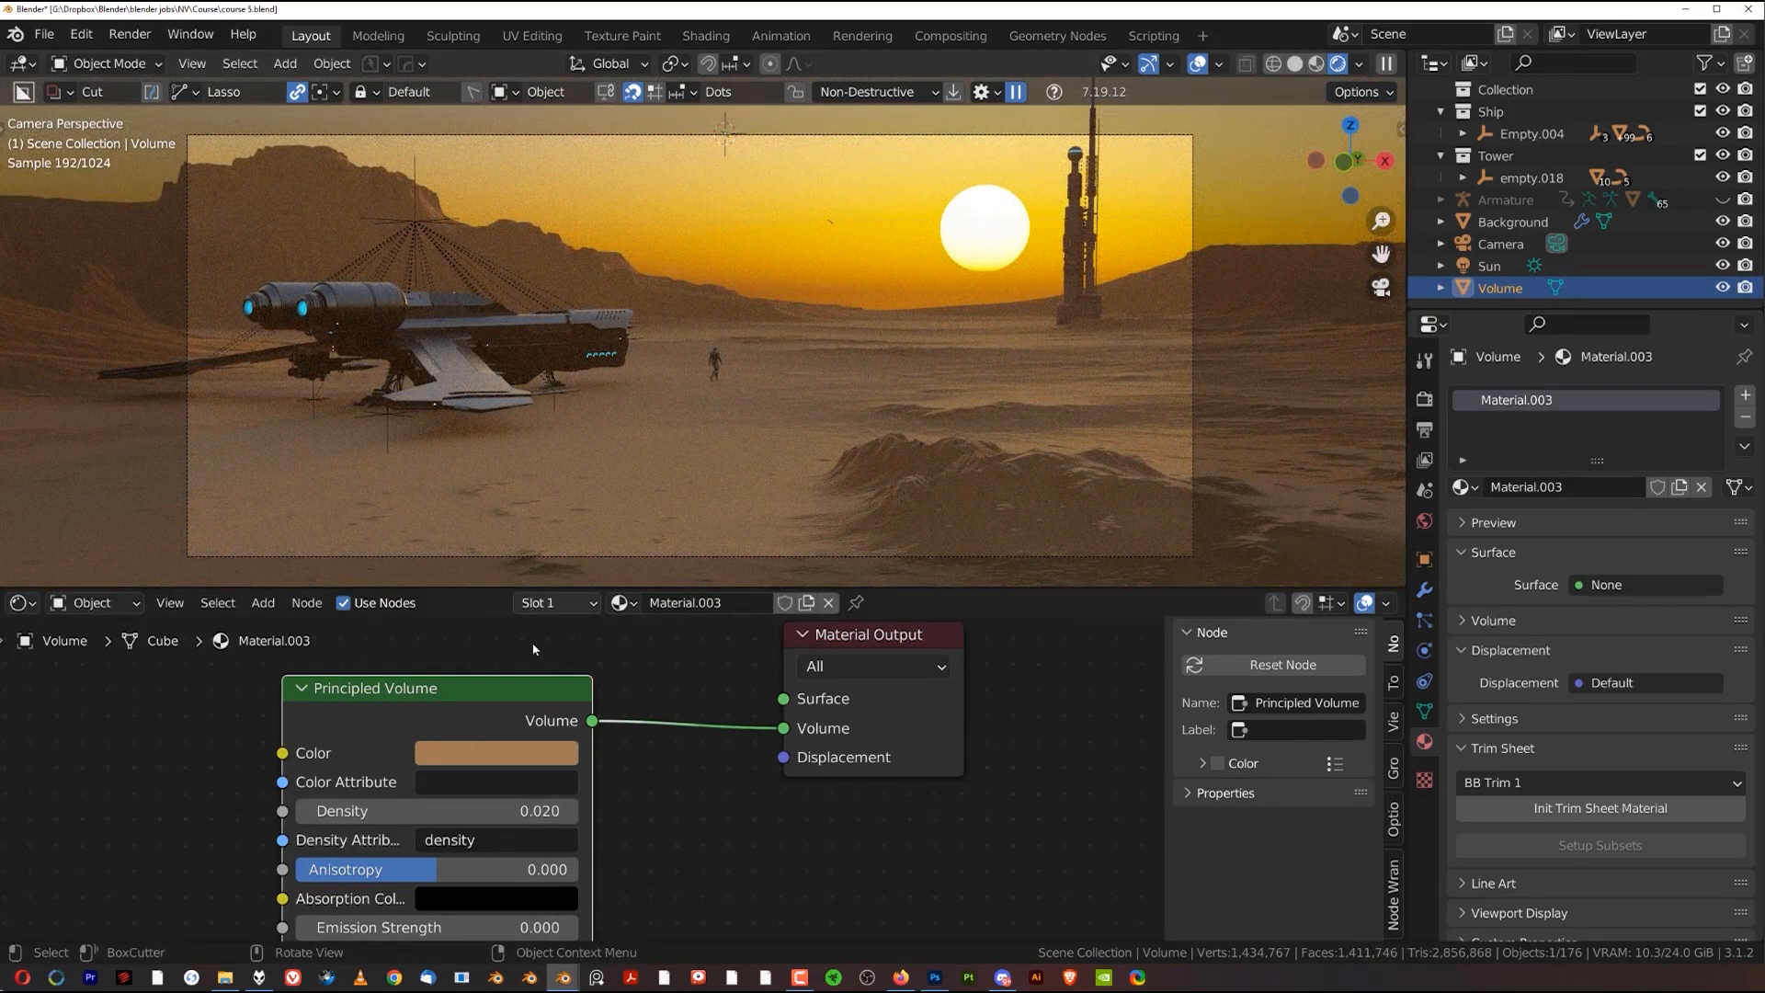
Restore the Principled Volume density to 0.01
left_click(433, 809)
type("0.01")
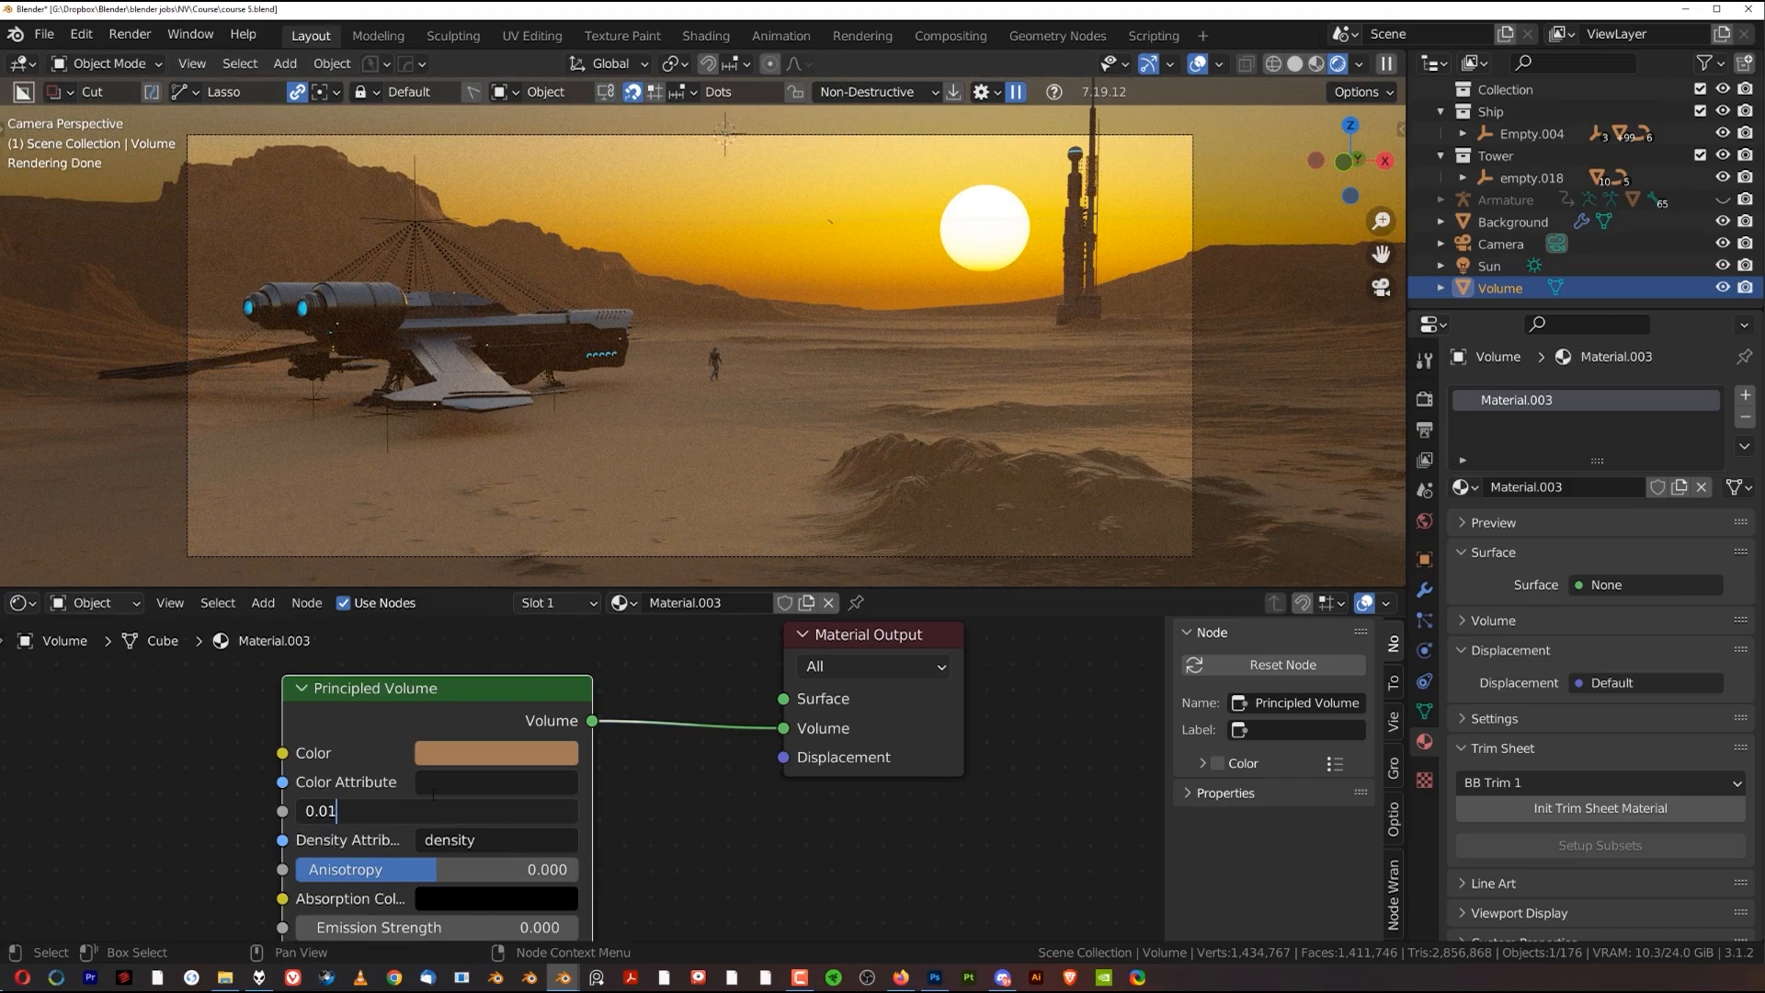
key("Return")
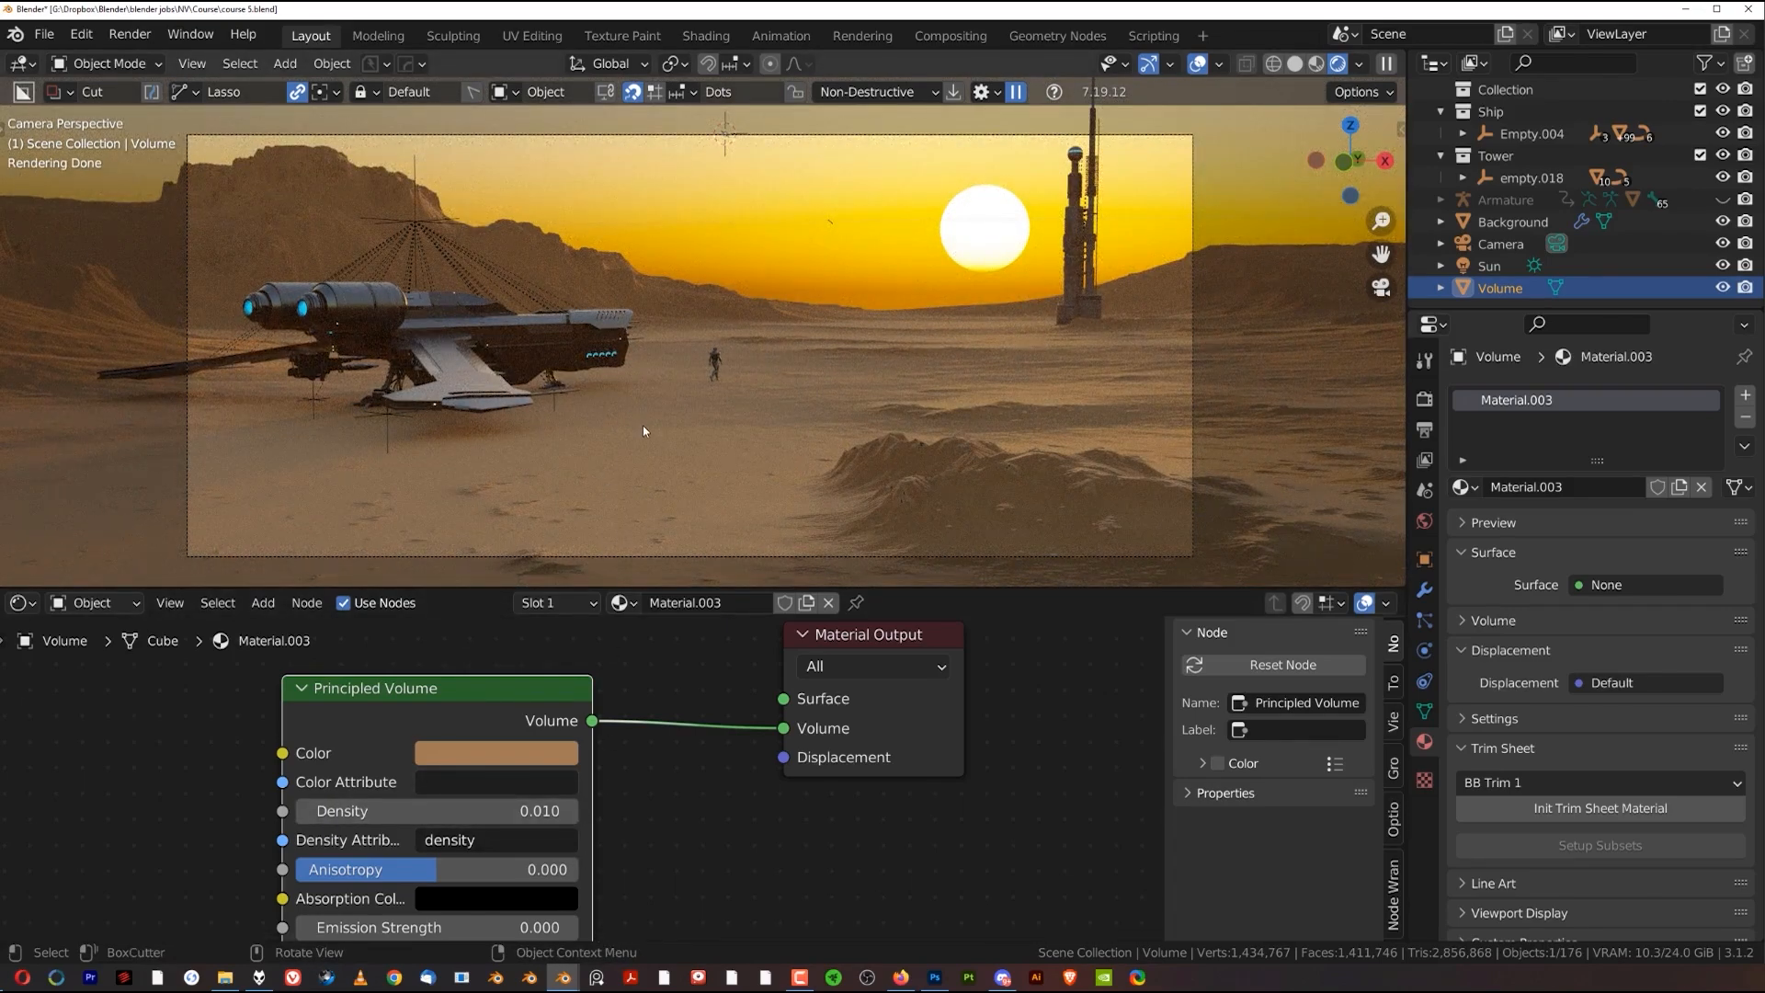
Examine the ship's underside and small lights up close in the rendered camera view, and return to the full frame
middle_click_drag(587, 383, 620, 376, "shift")
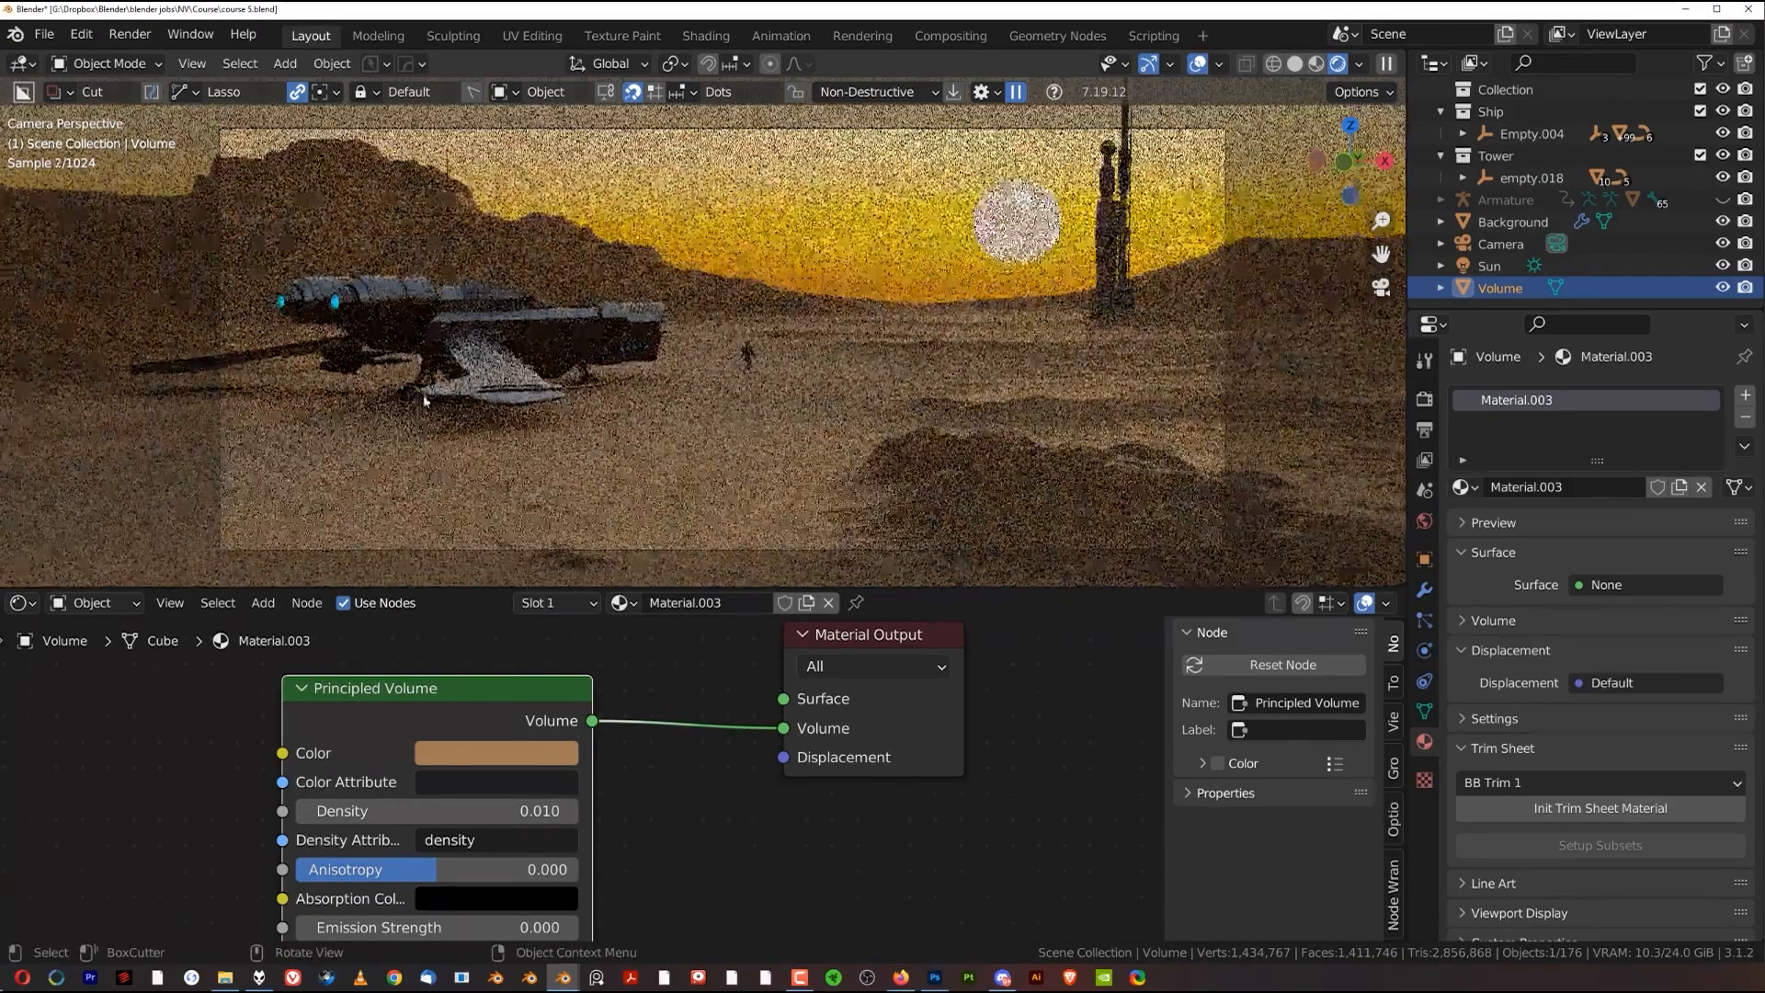
scroll(425, 401, "up", 6)
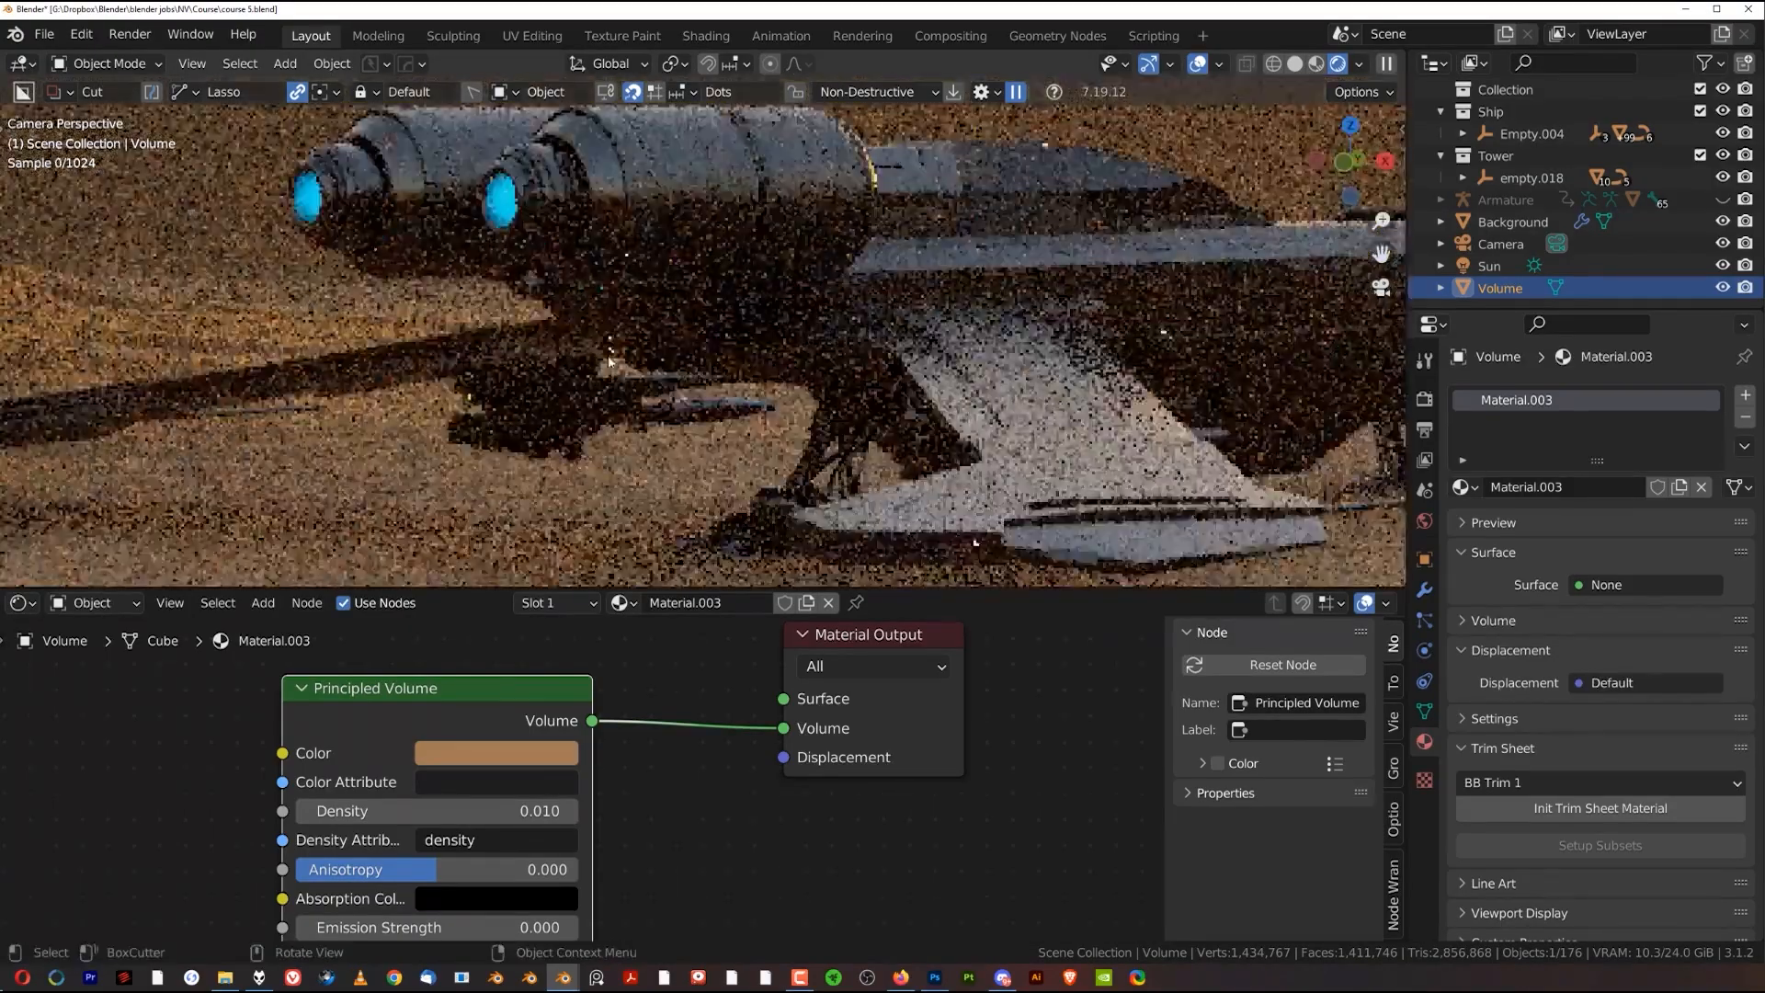
scroll(608, 360, "up", 6)
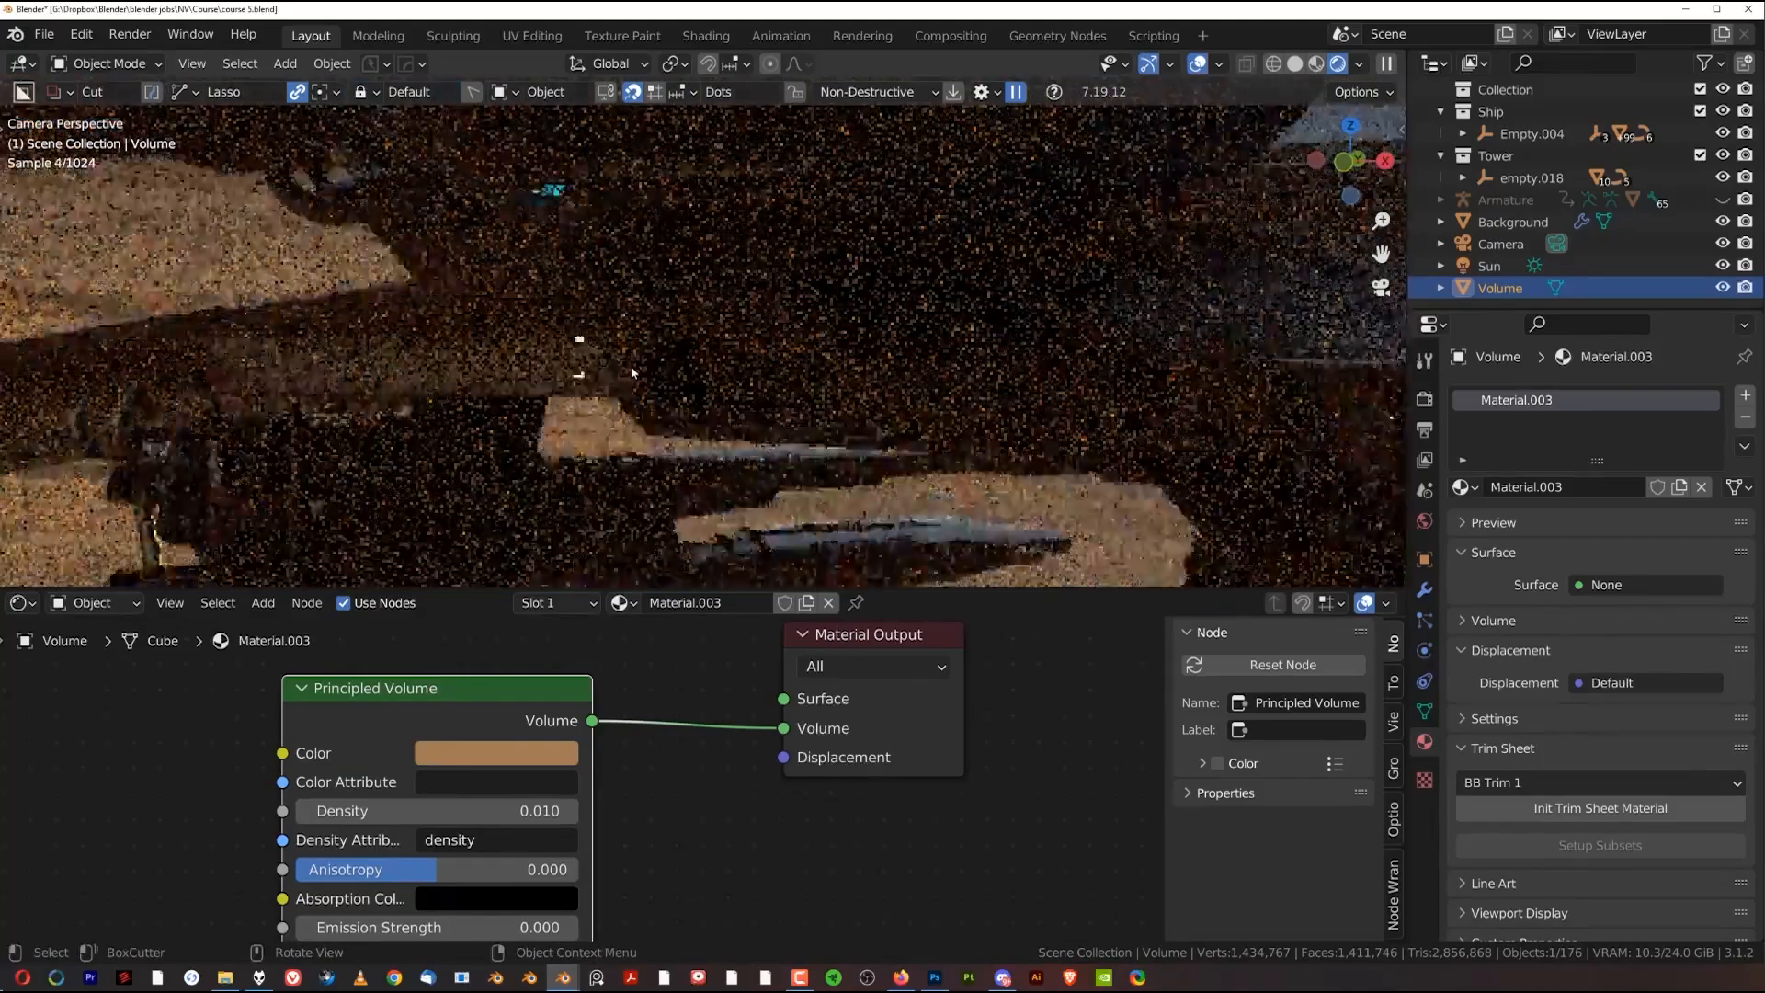
scroll(625, 389, "up", 6)
middle_click_drag(559, 388, 855, 346, "shift")
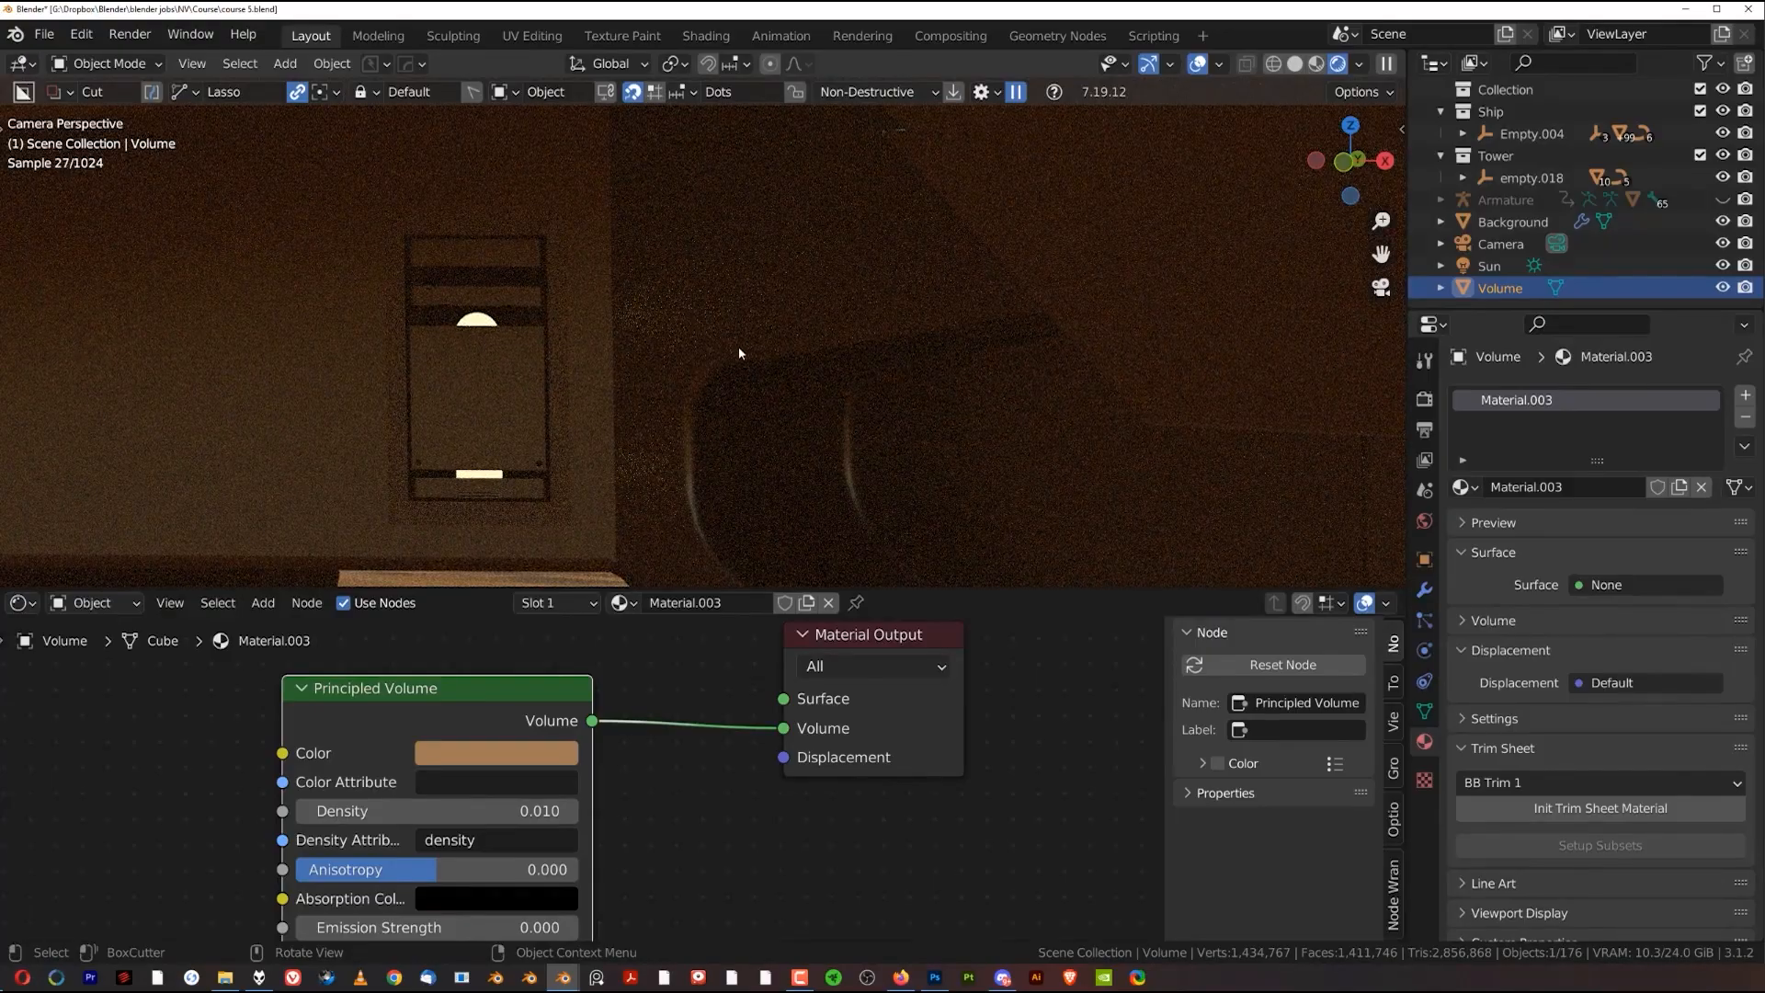
scroll(764, 342, "down", 8)
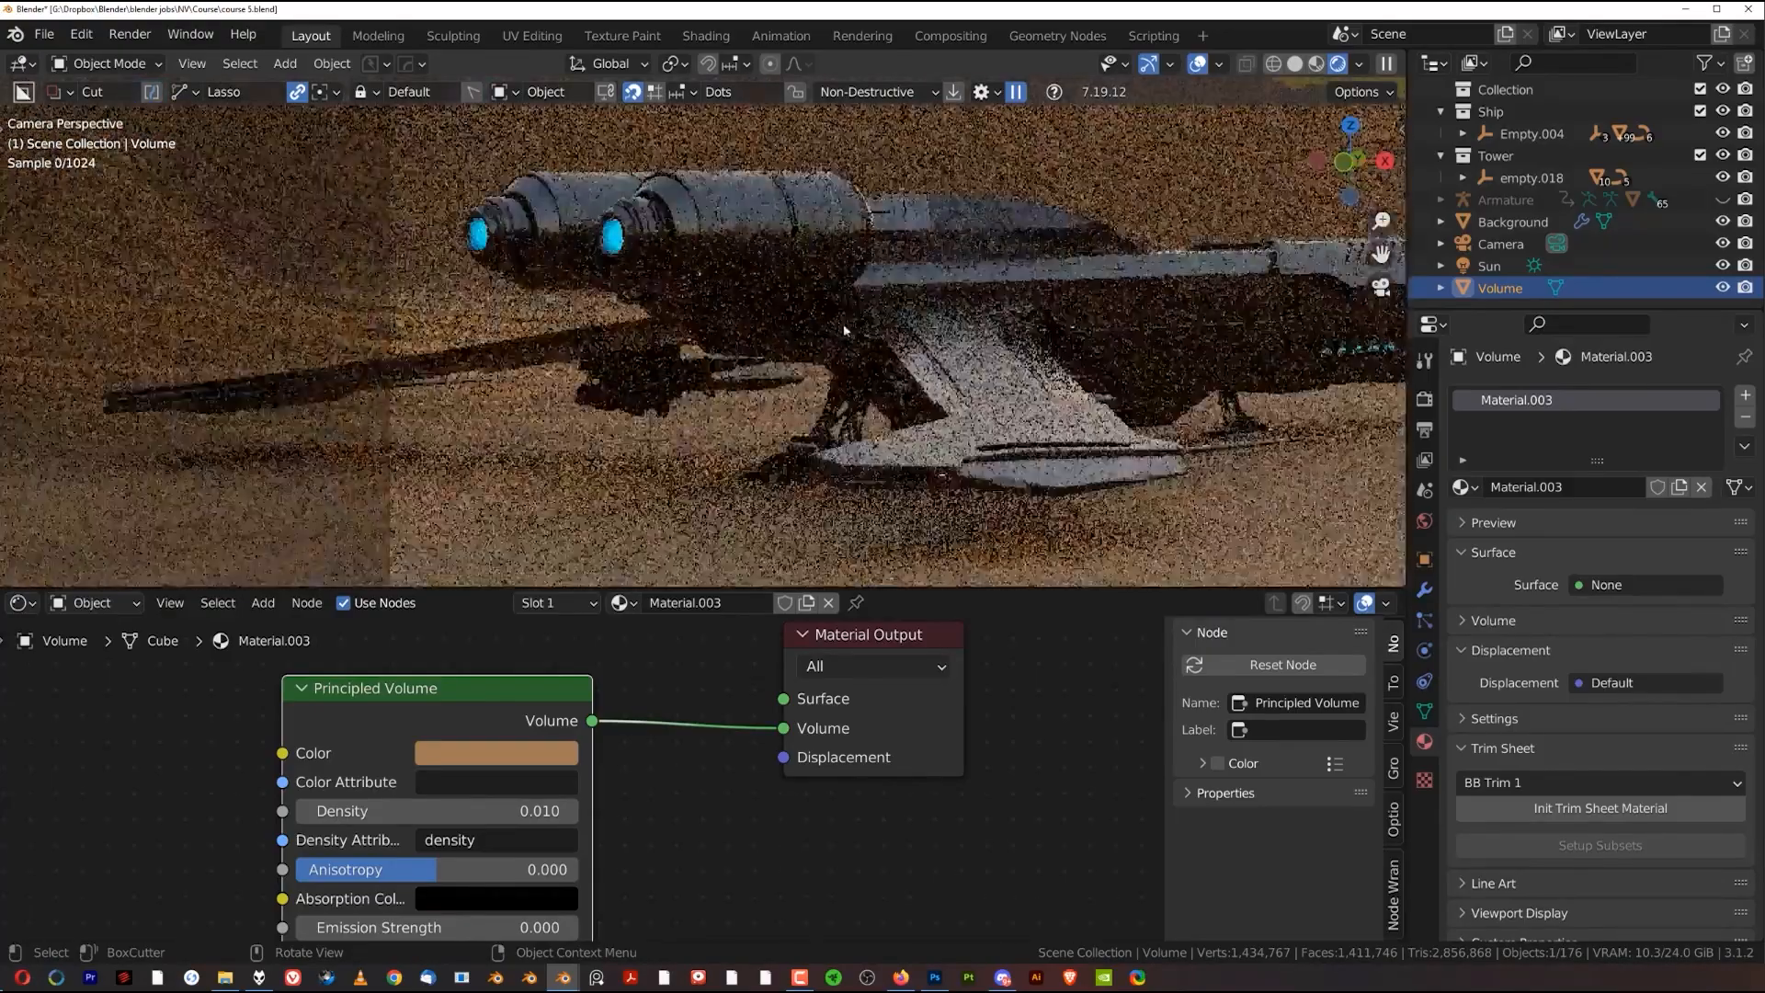
scroll(845, 330, "down", 8)
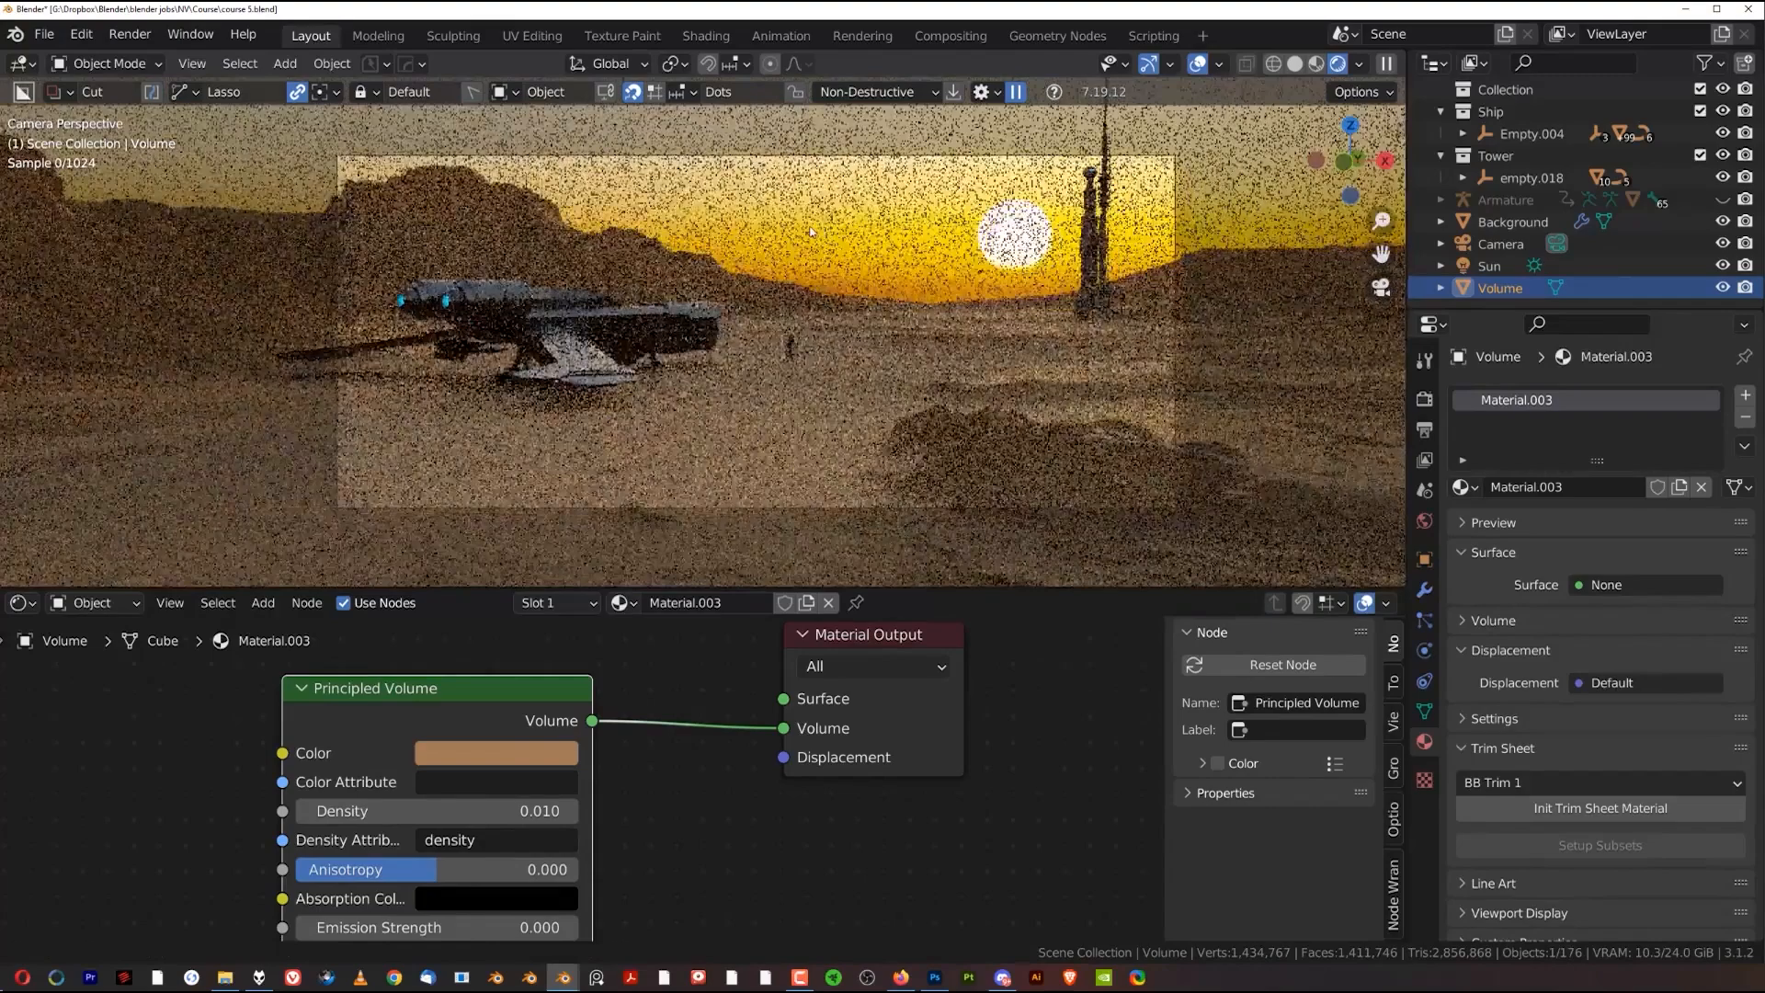
scroll(810, 232, "up", 2)
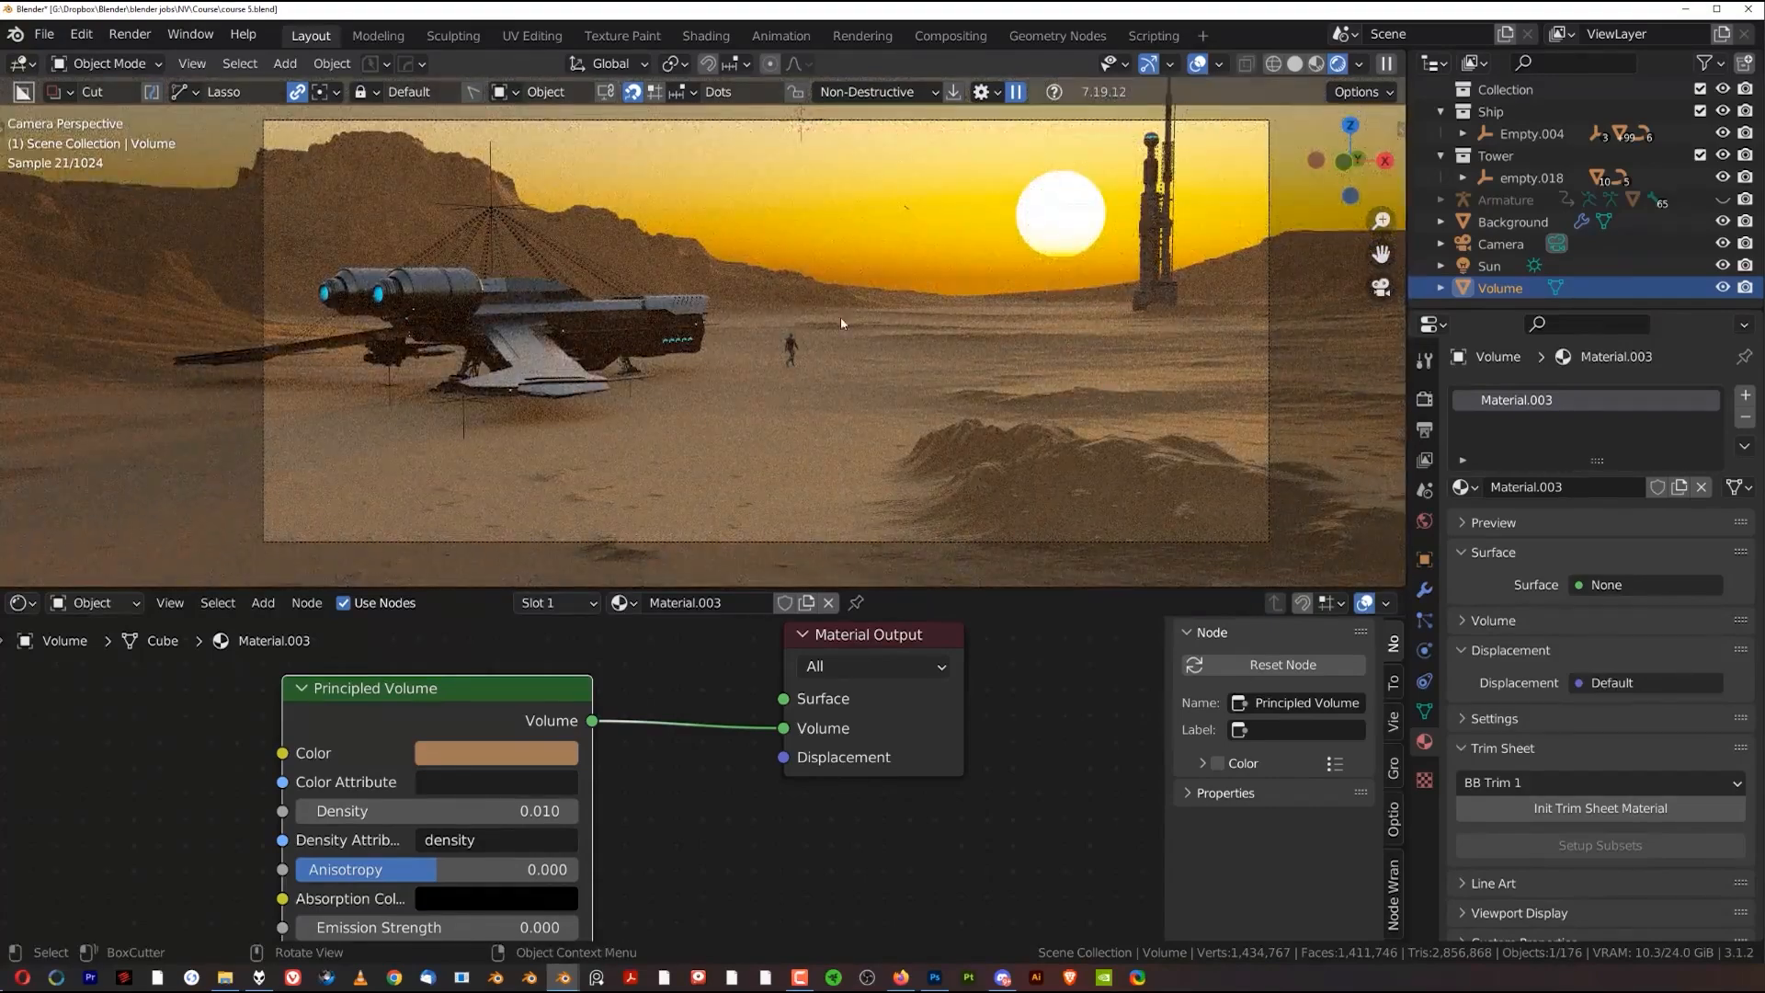
Move the warrior figure slightly along the Z axis so its feet sit on the sand
scroll(775, 375, "up", 8)
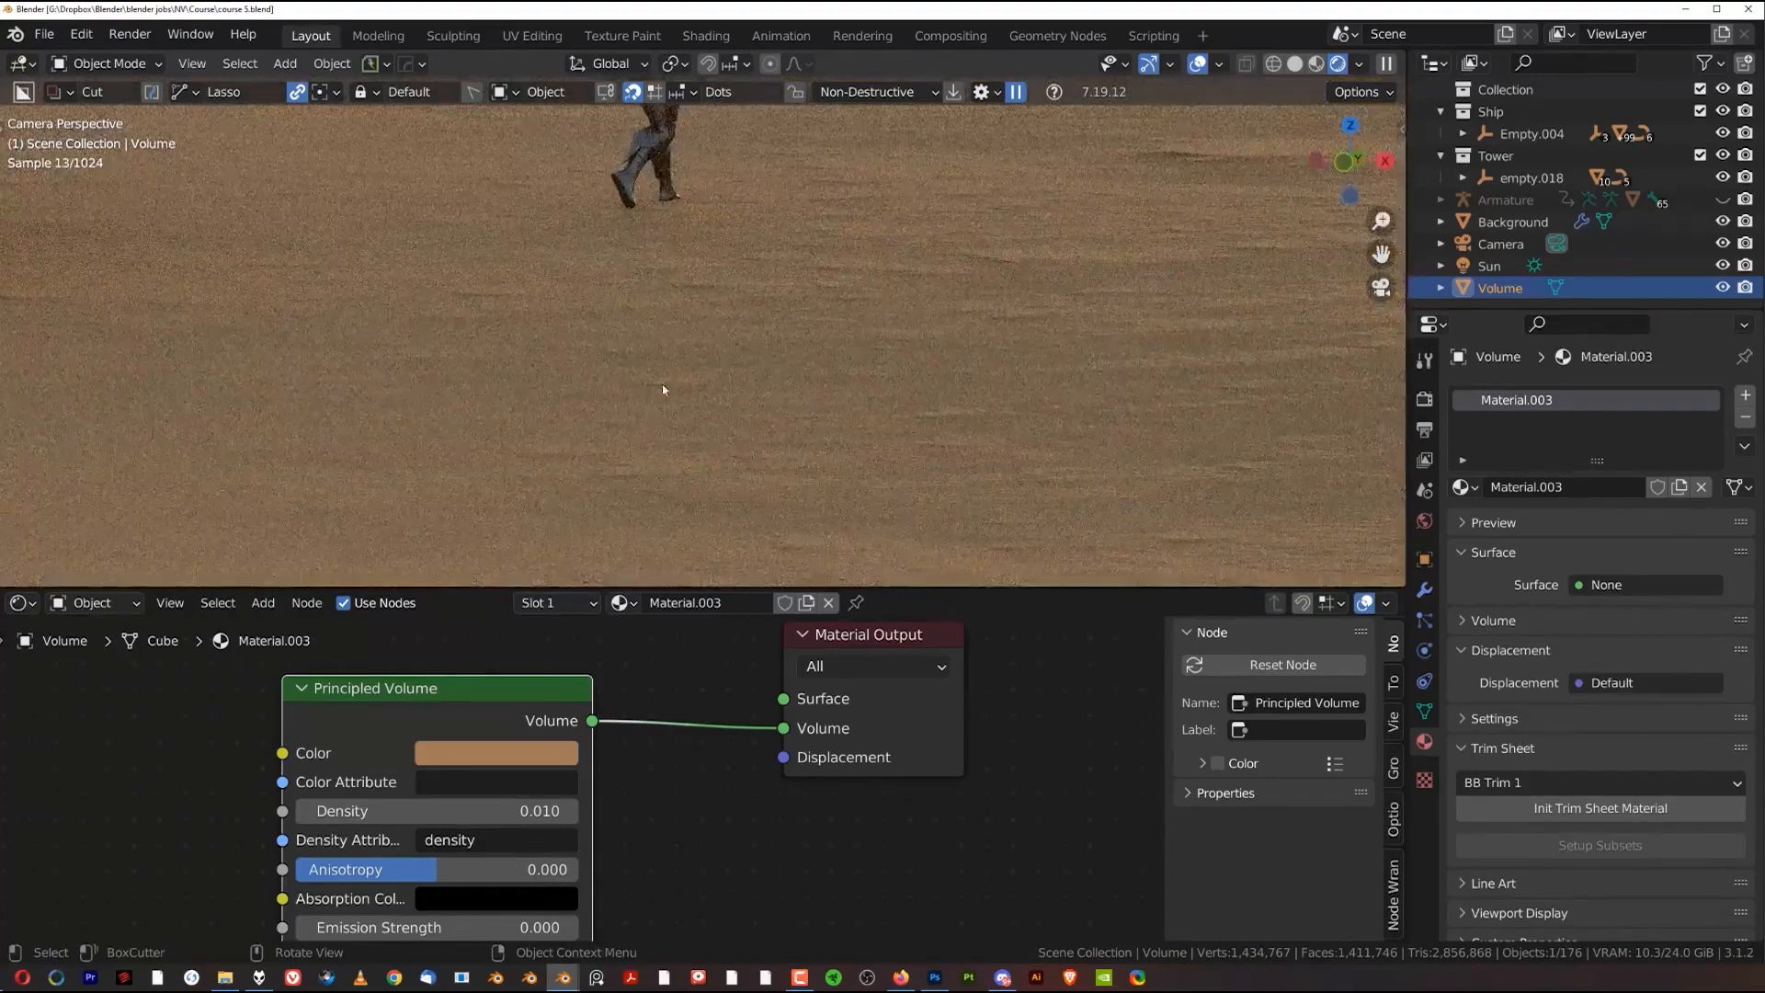
scroll(638, 365, "down", 3)
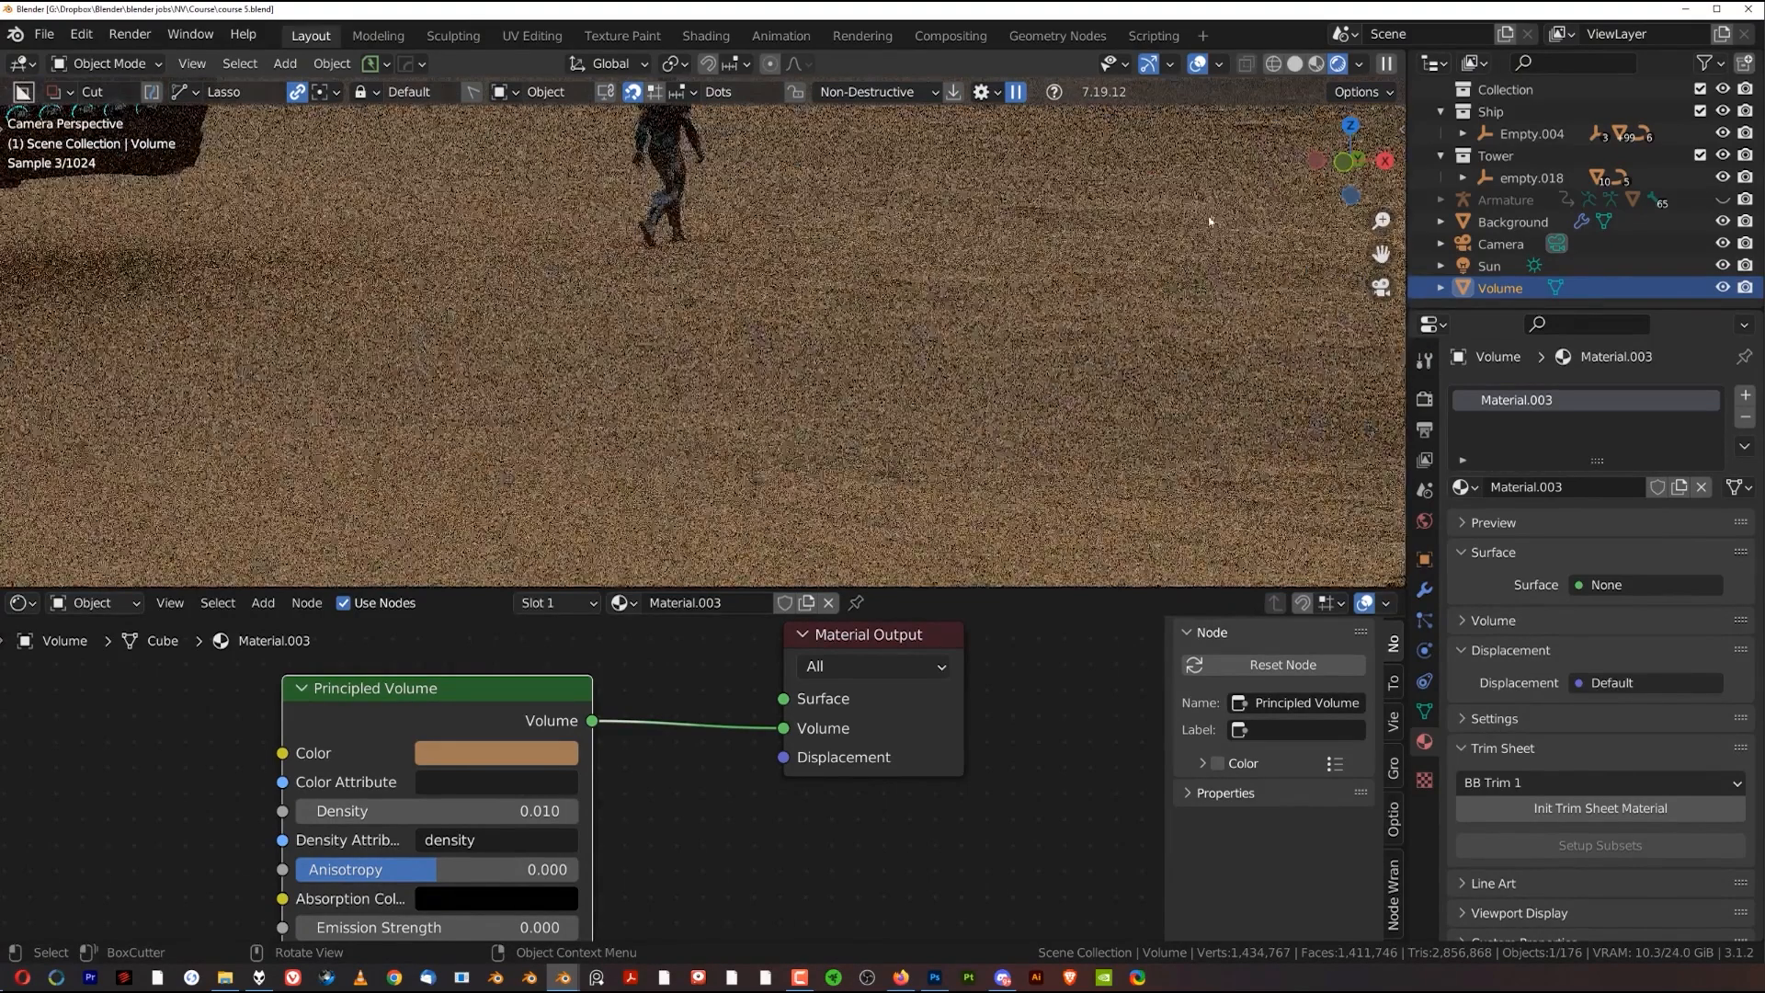
scroll(764, 290, "down", 5)
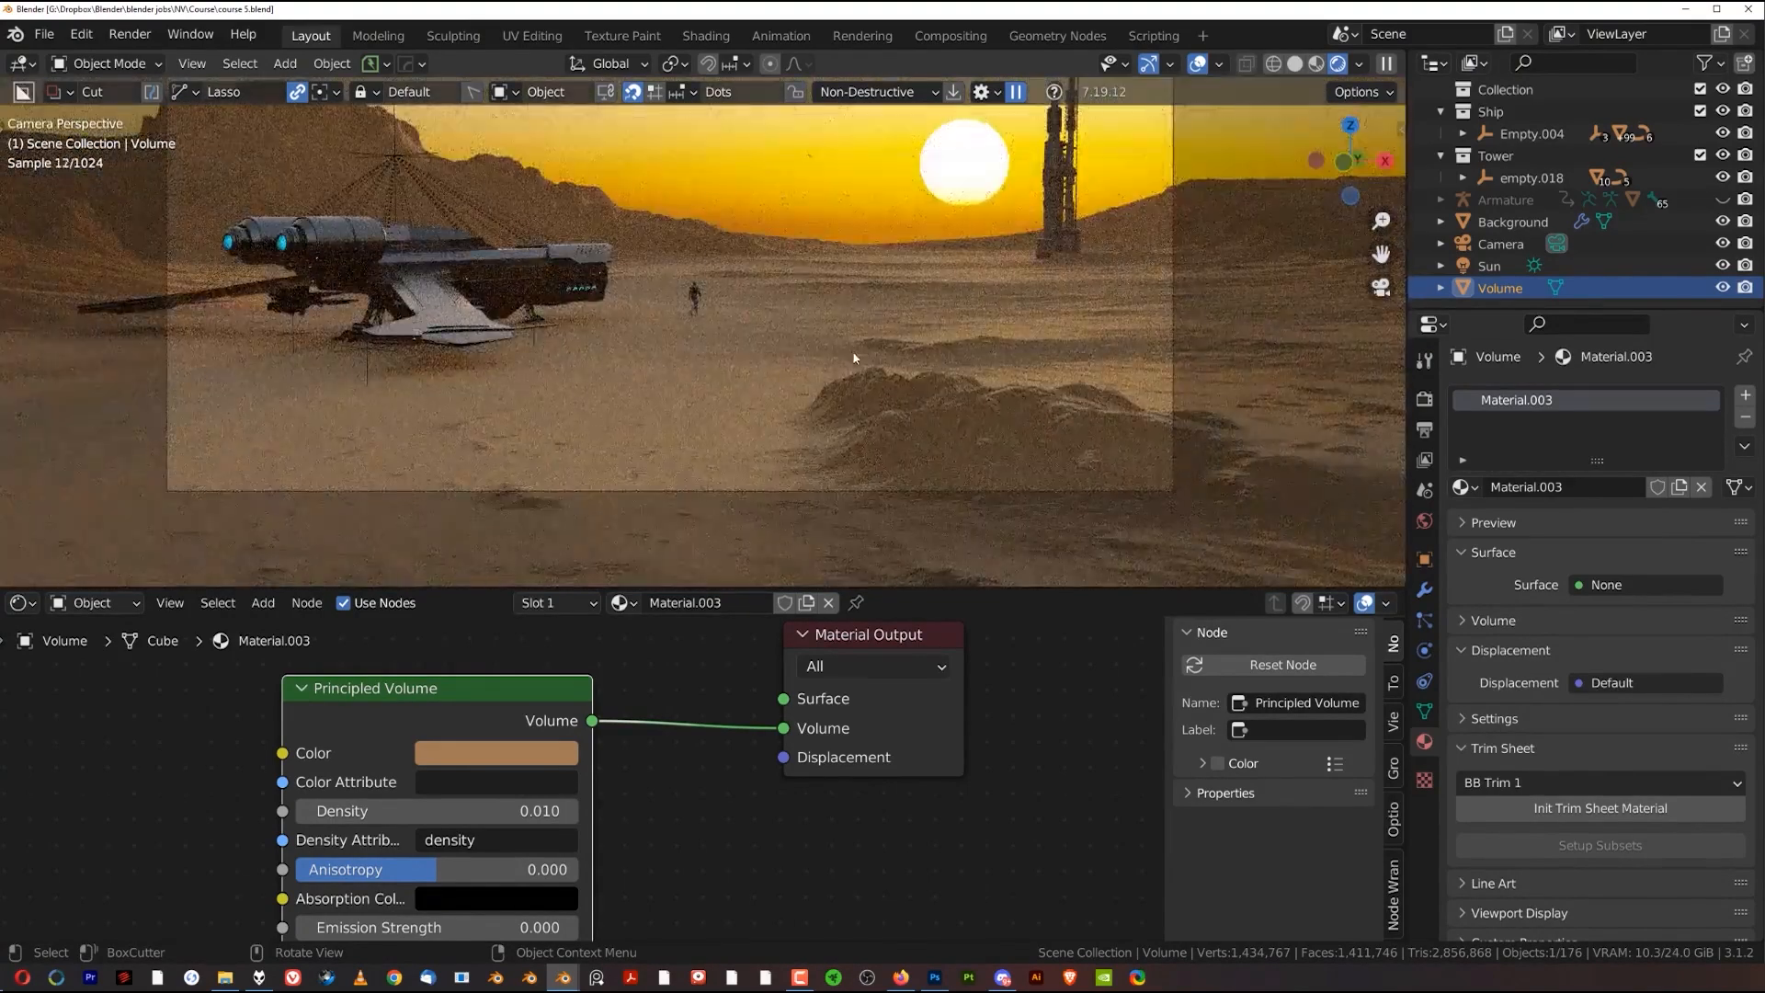
scroll(683, 293, "up", 8)
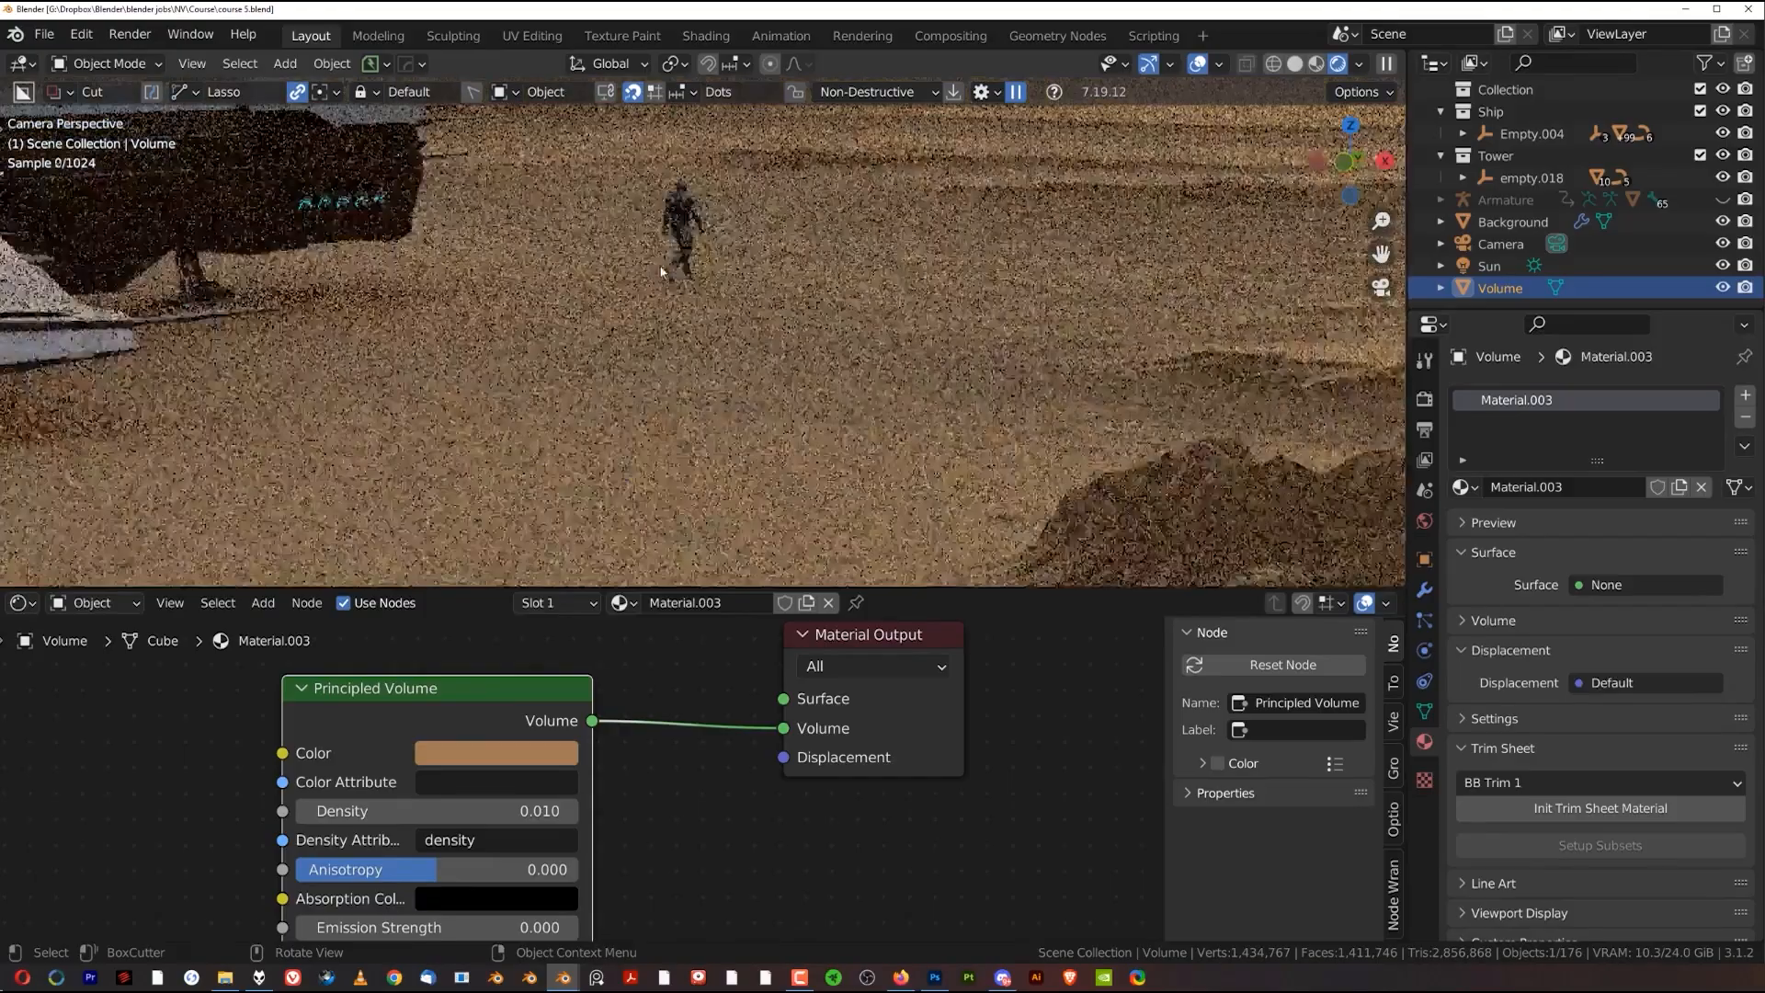
scroll(981, 298, "up", 5)
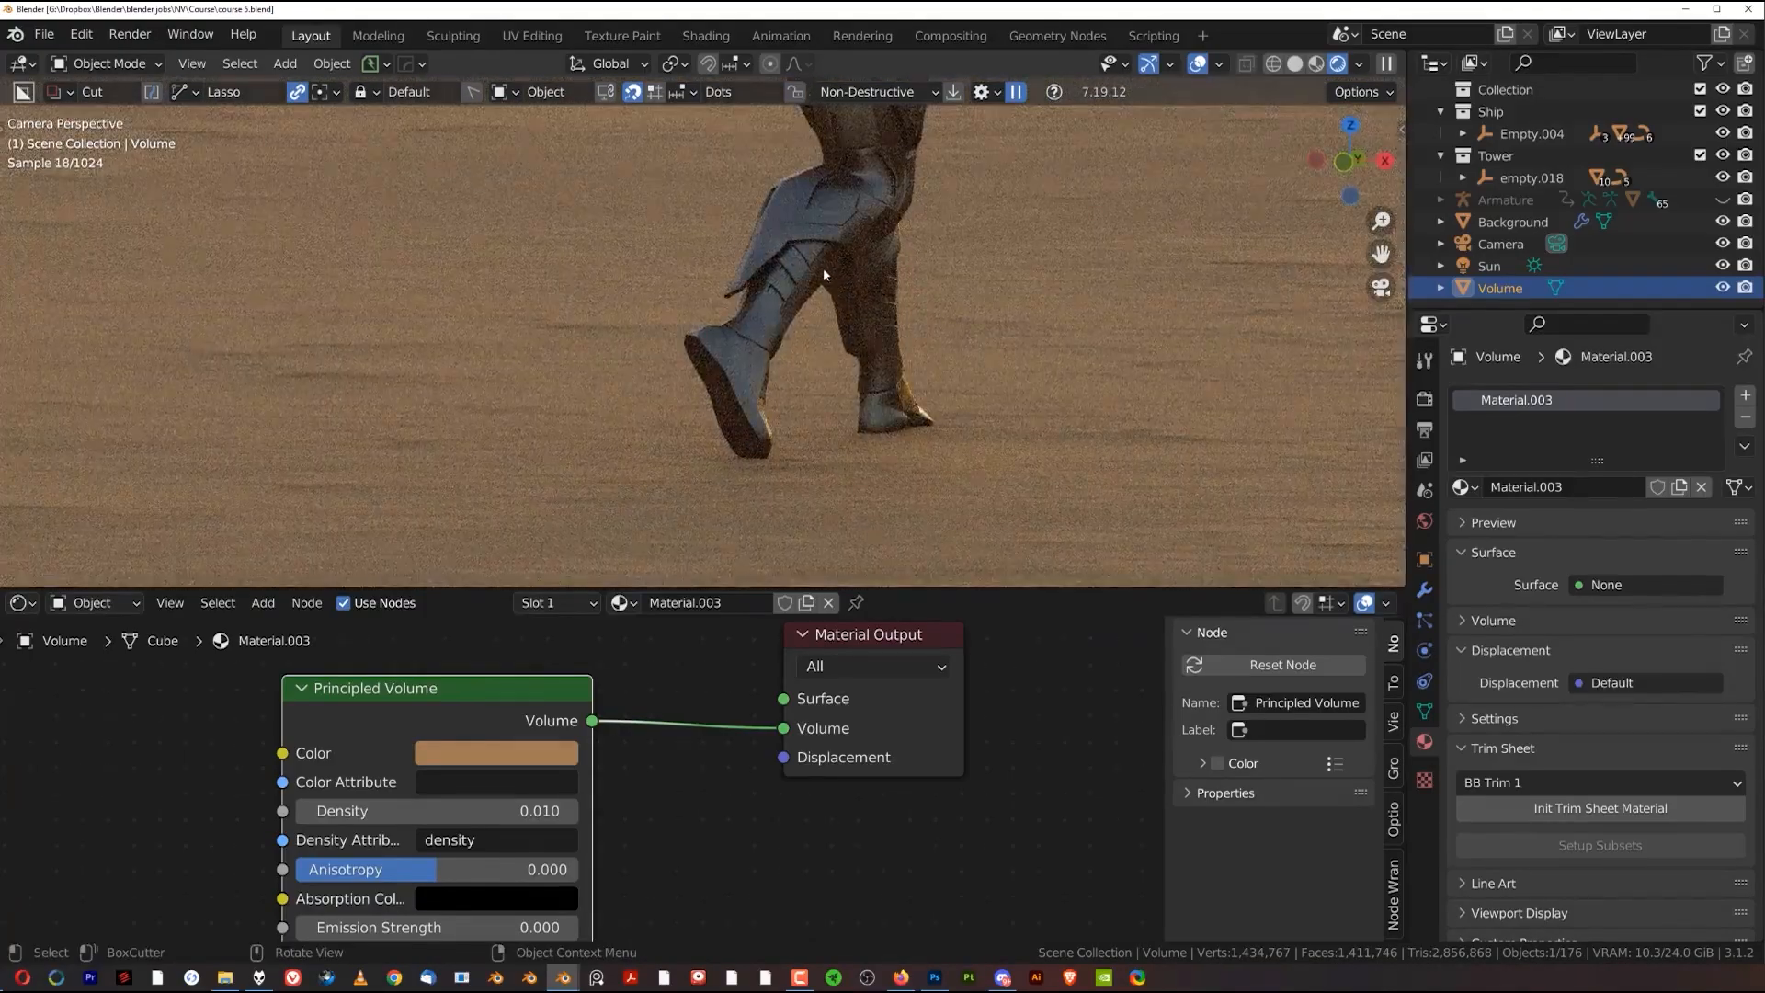
left_click(820, 261)
key("g")
key("z")
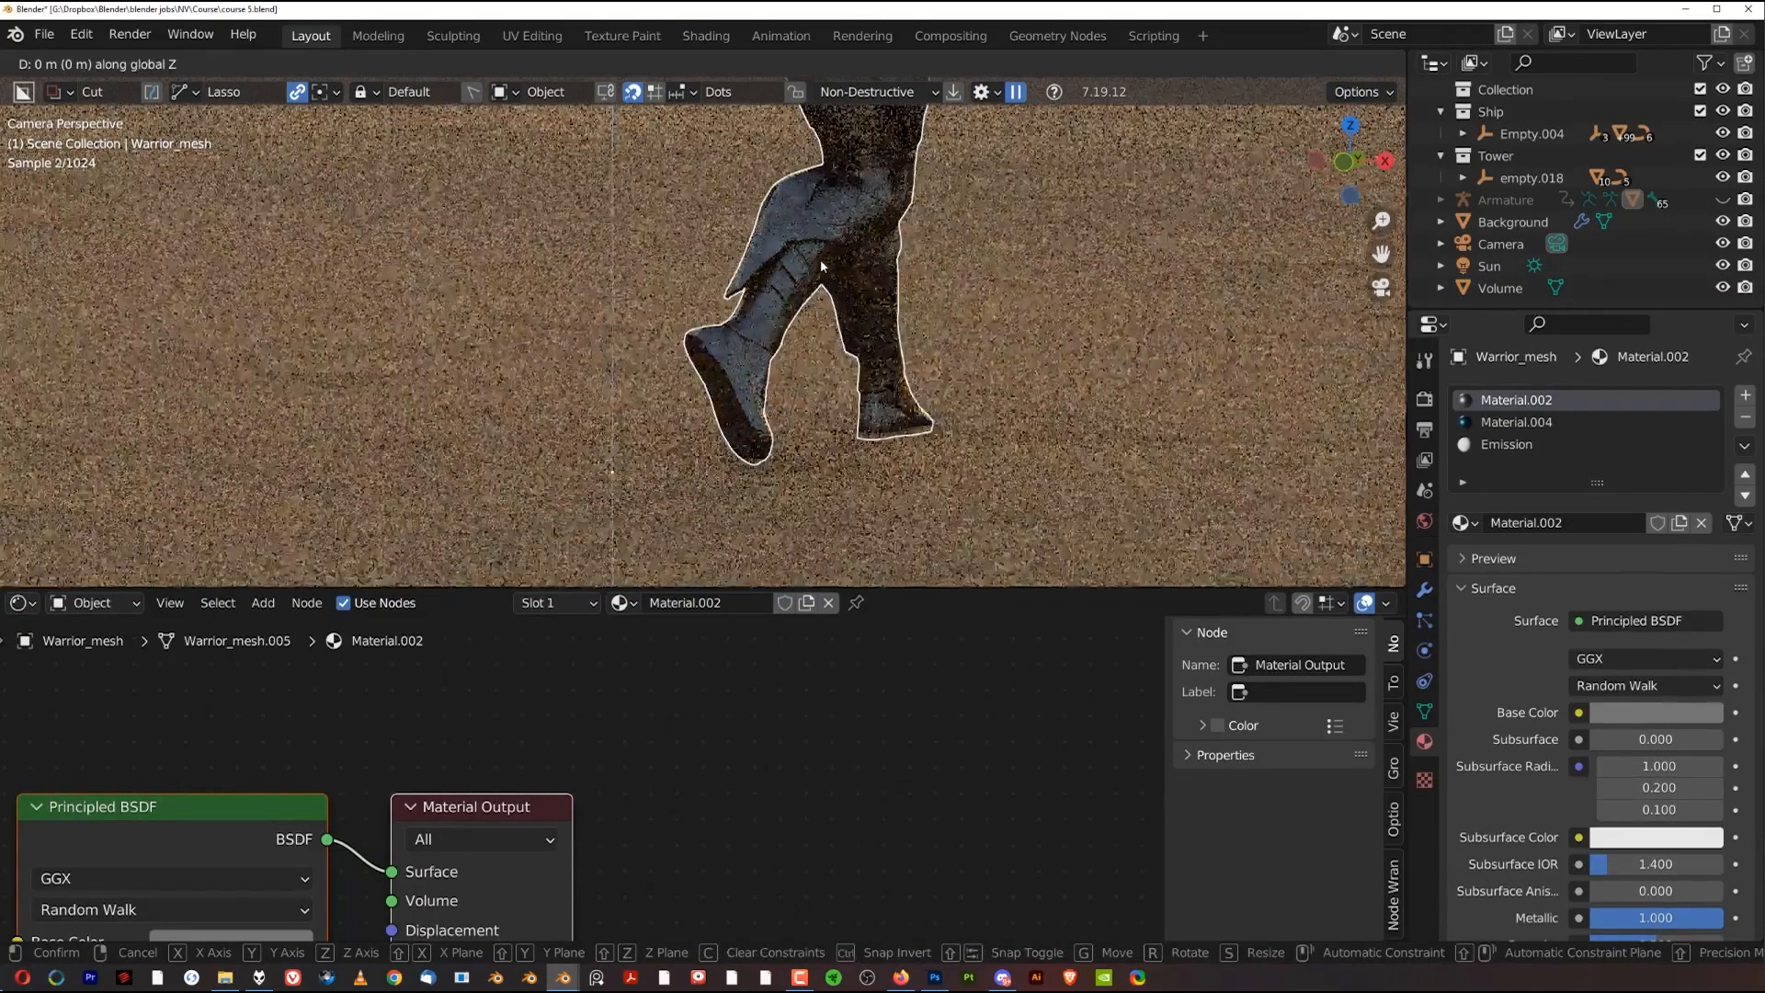
left_click(884, 294)
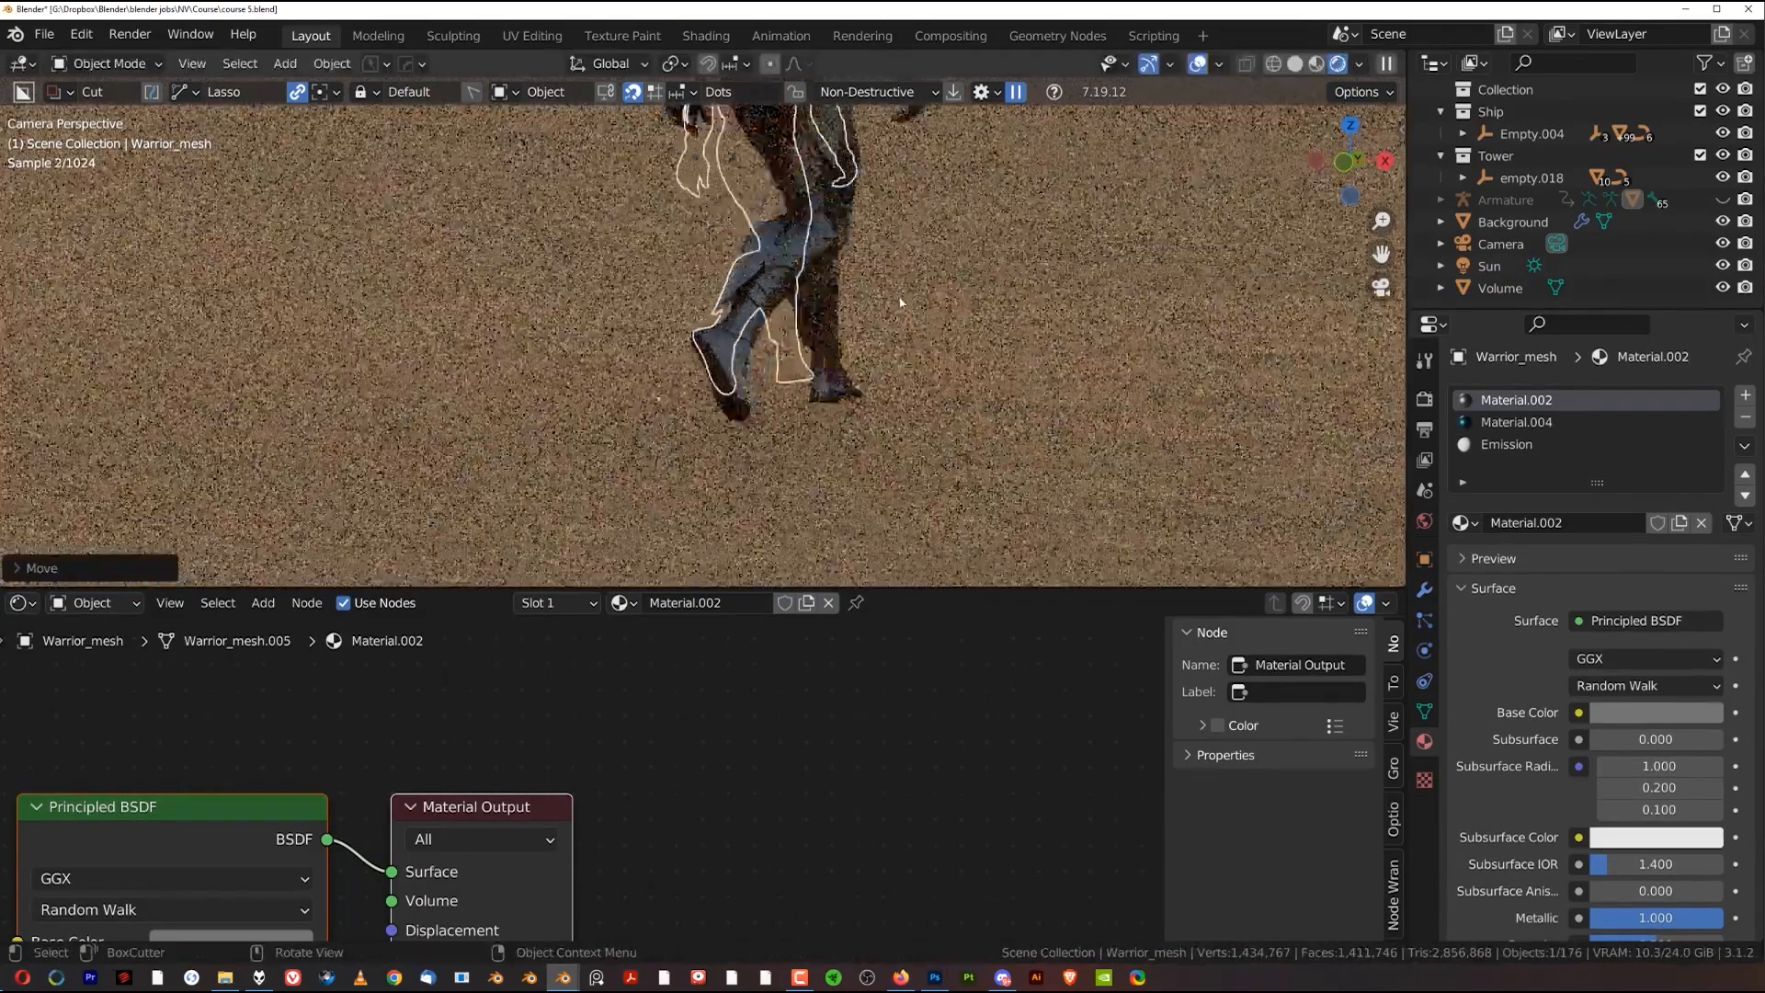
scroll(900, 301, "down", 8)
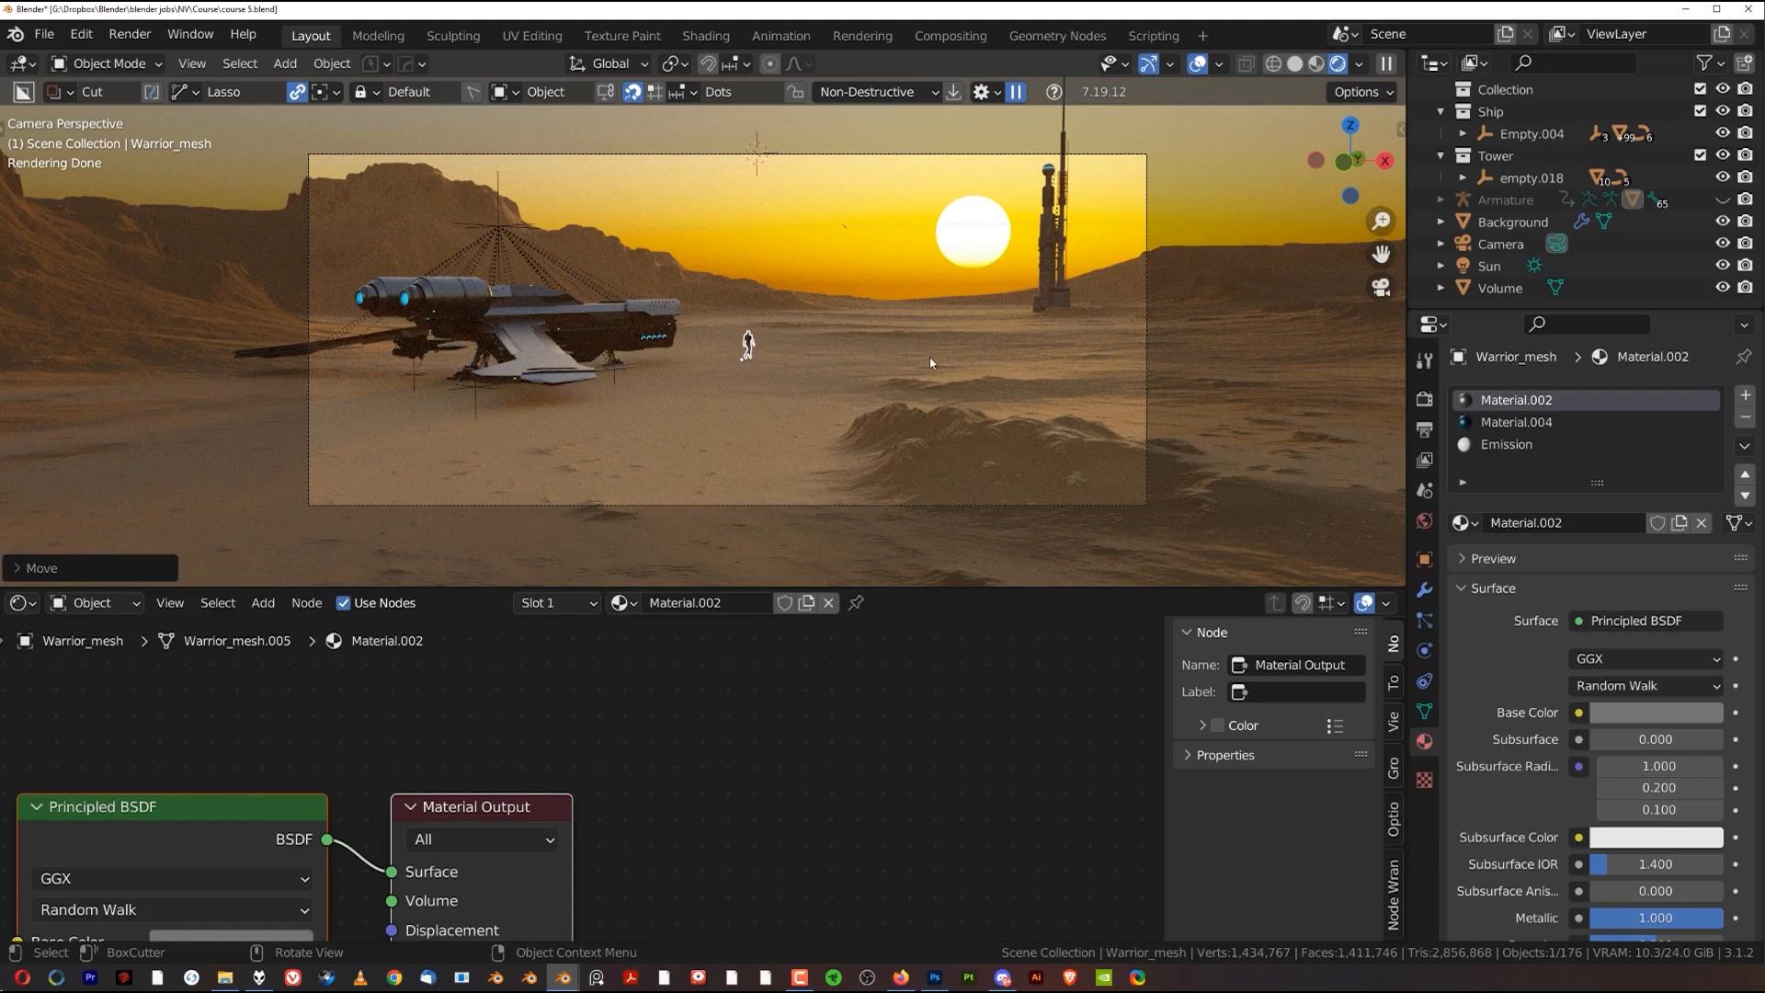
Review the ColorRamp, Add and Viewer mist nodes in the Compositing workspace and return to the Layout workspace
left_click(953, 36)
left_click_drag(361, 520, 1164, 807)
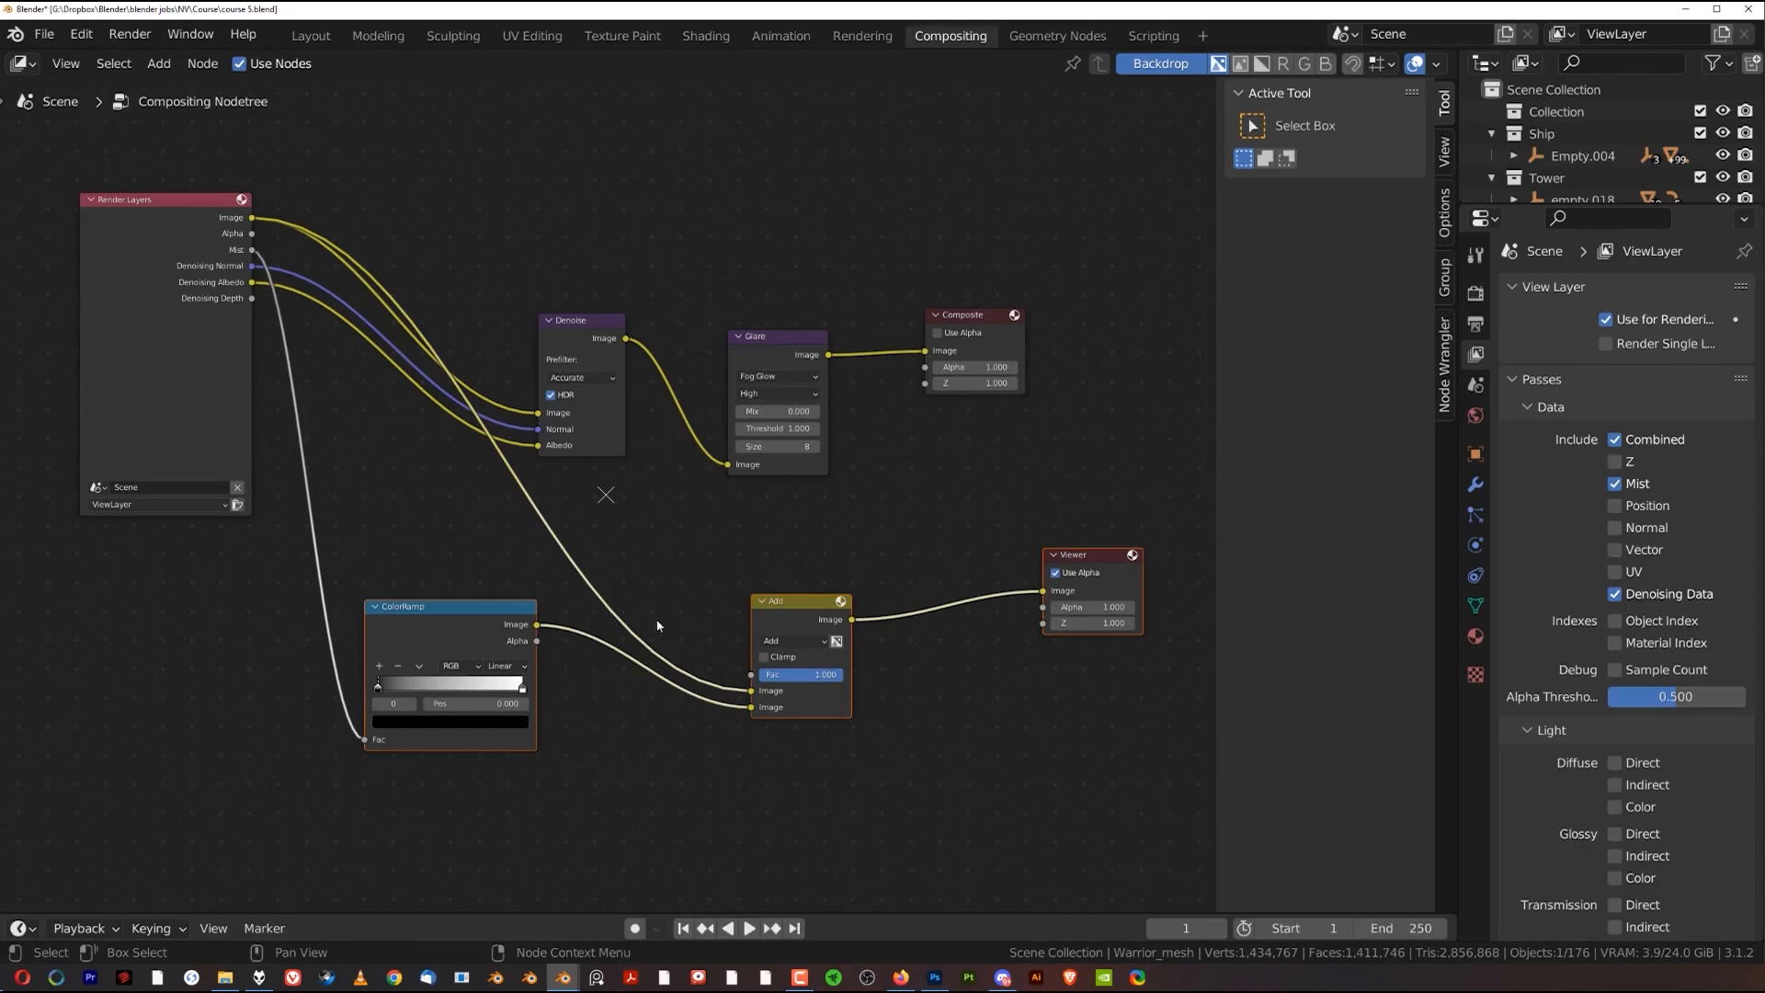
left_click(660, 553)
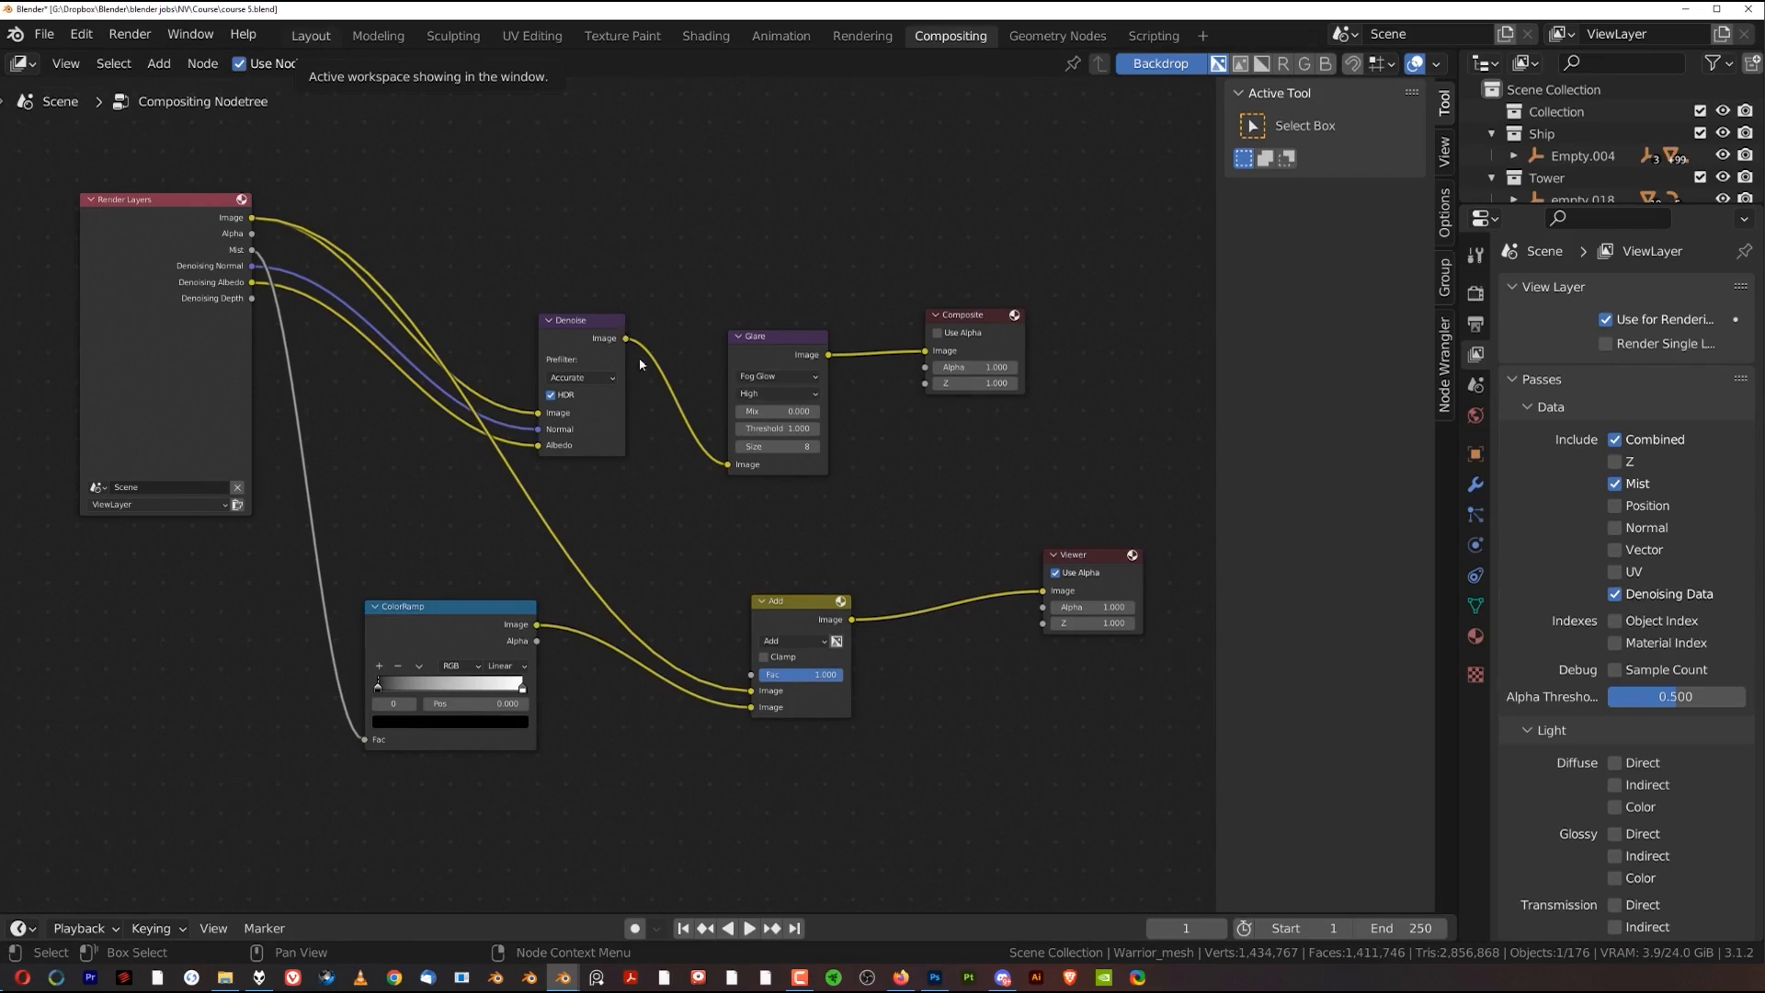
left_click(305, 35)
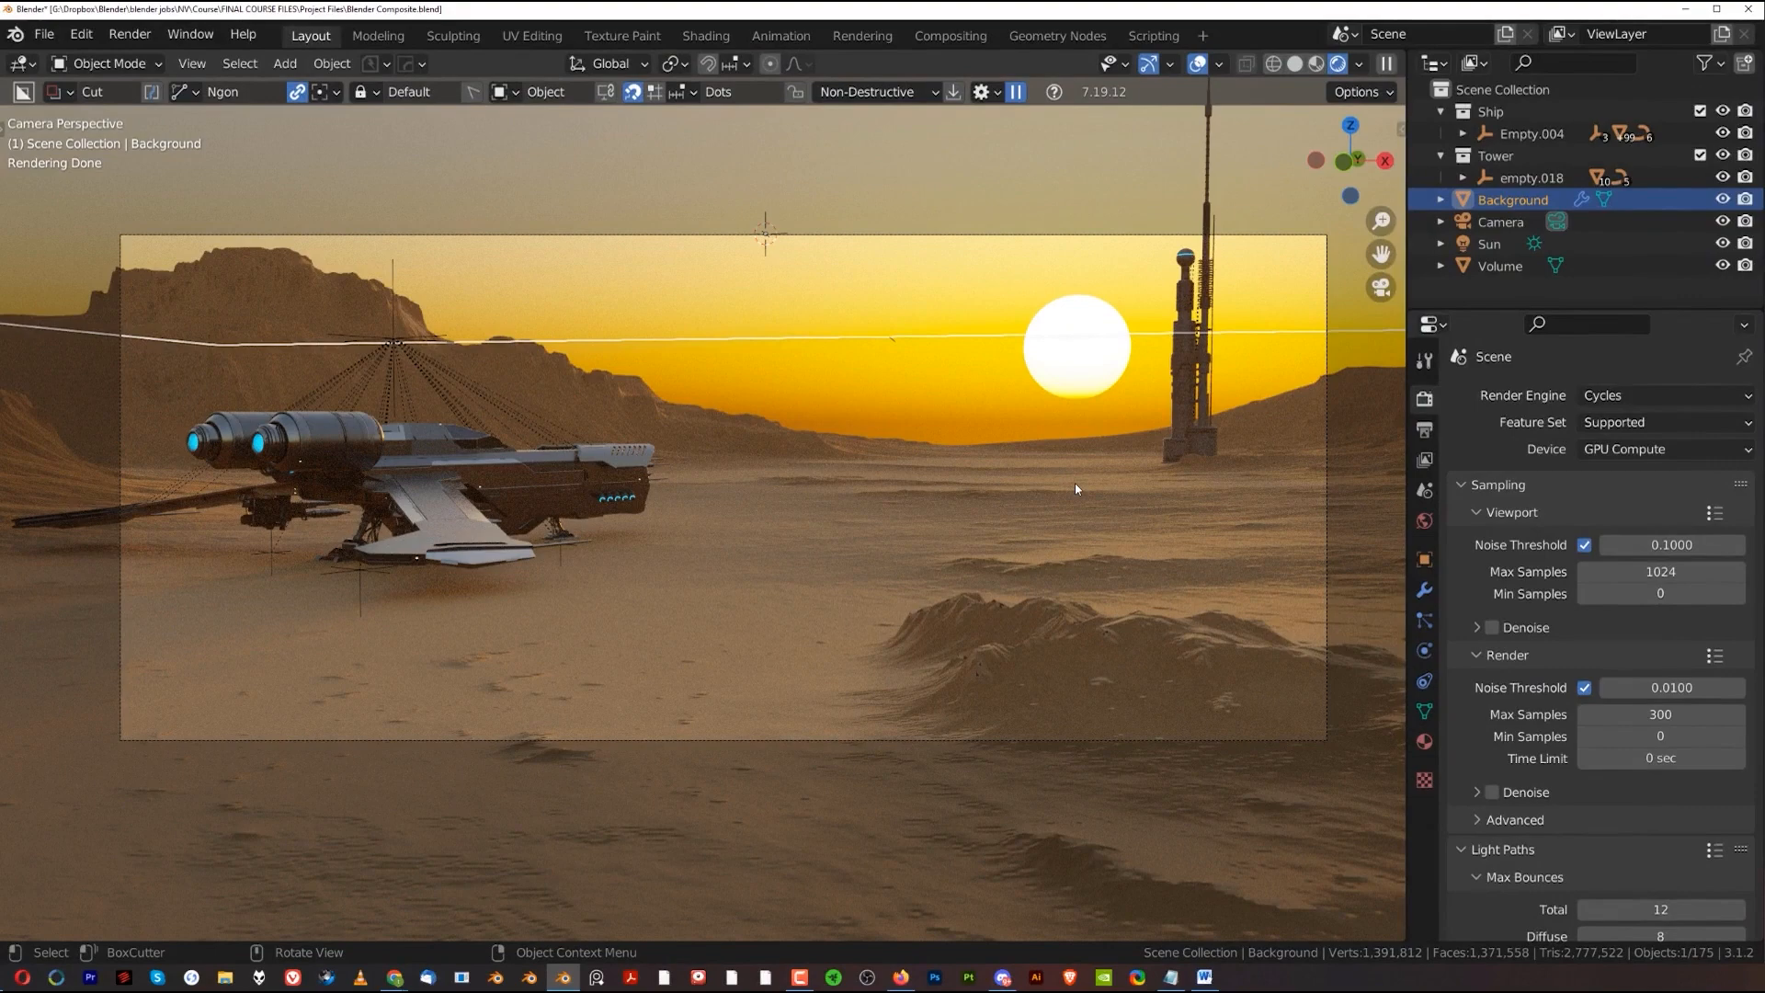
Set the Cycles render device to OptiX in the system preferences and save the preferences
left_click(83, 42)
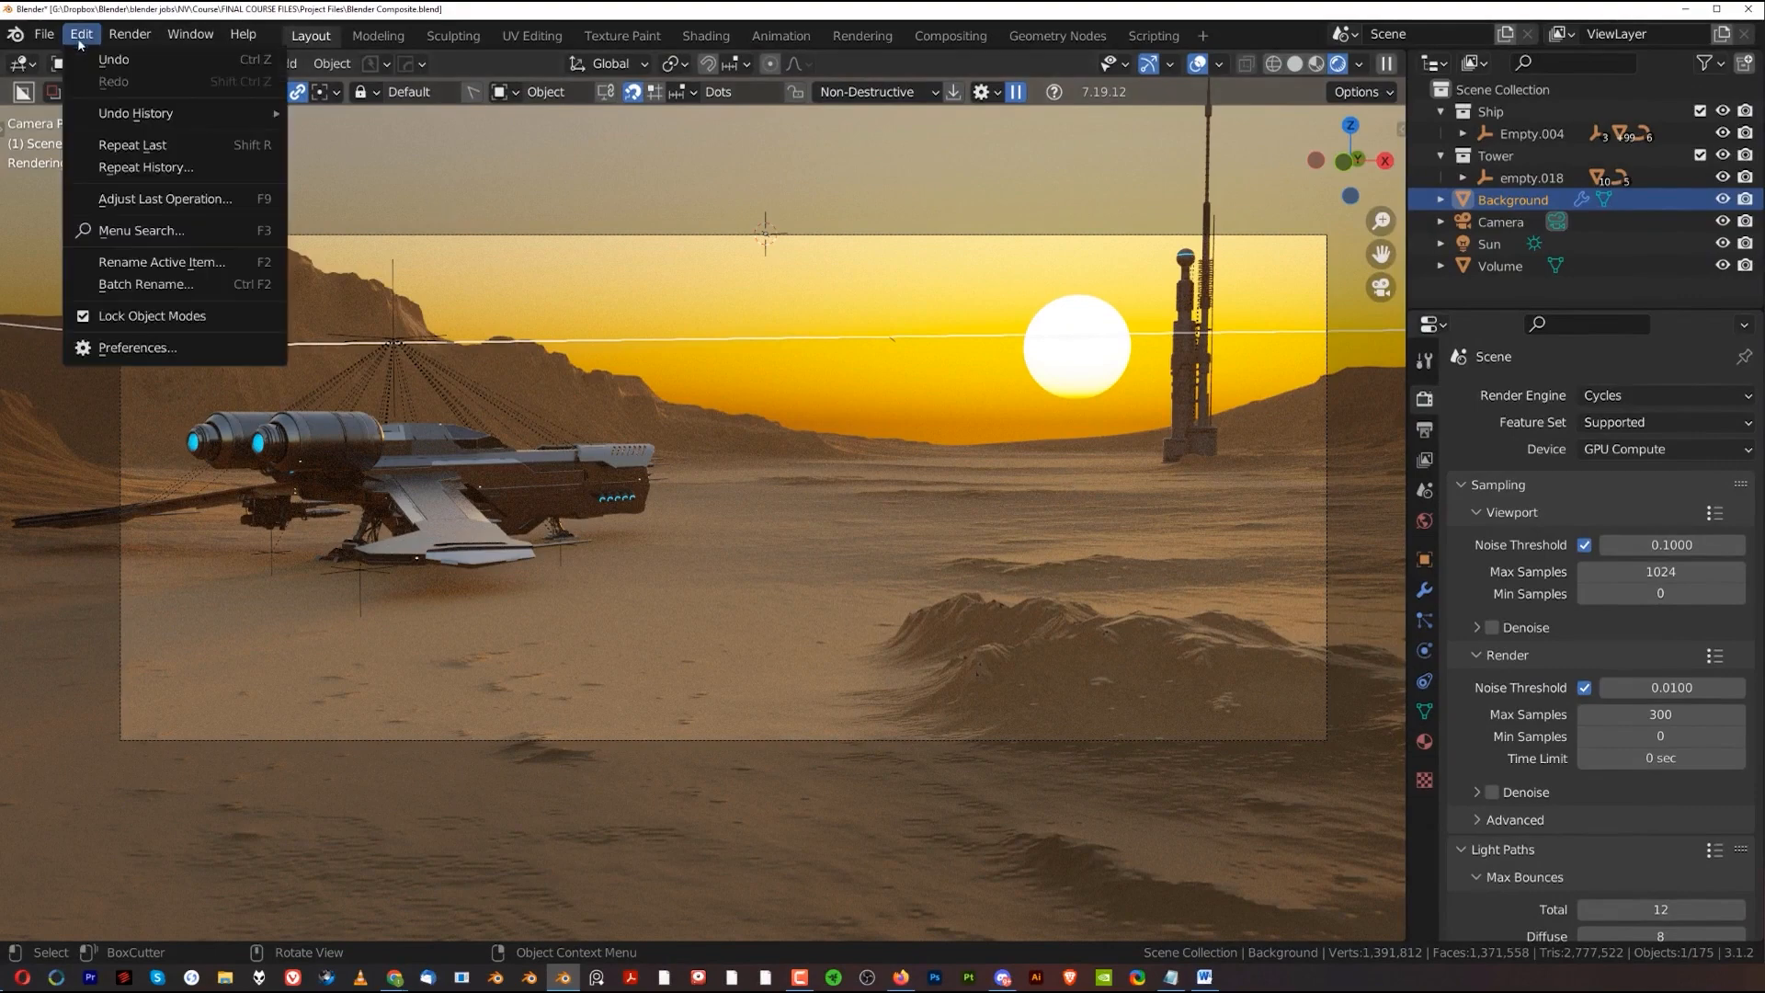
left_click(175, 348)
left_click_drag(241, 53, 799, 141)
left_click(897, 198)
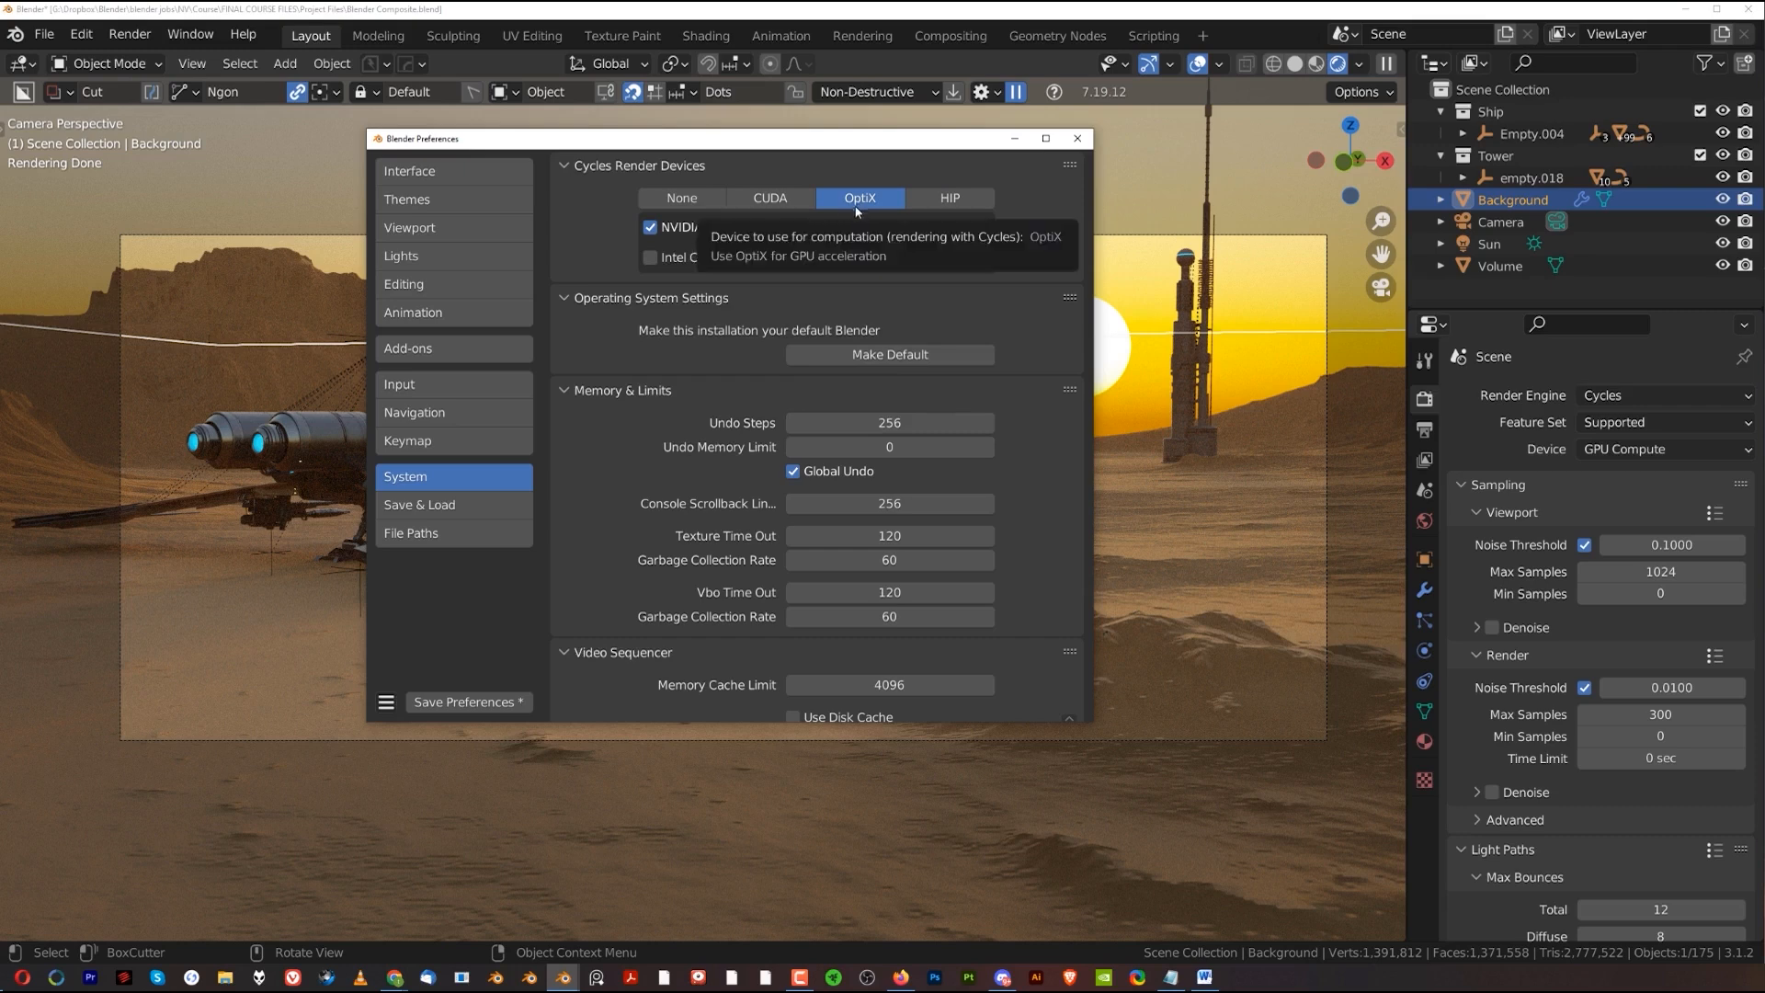
left_click(469, 701)
left_click(1078, 139)
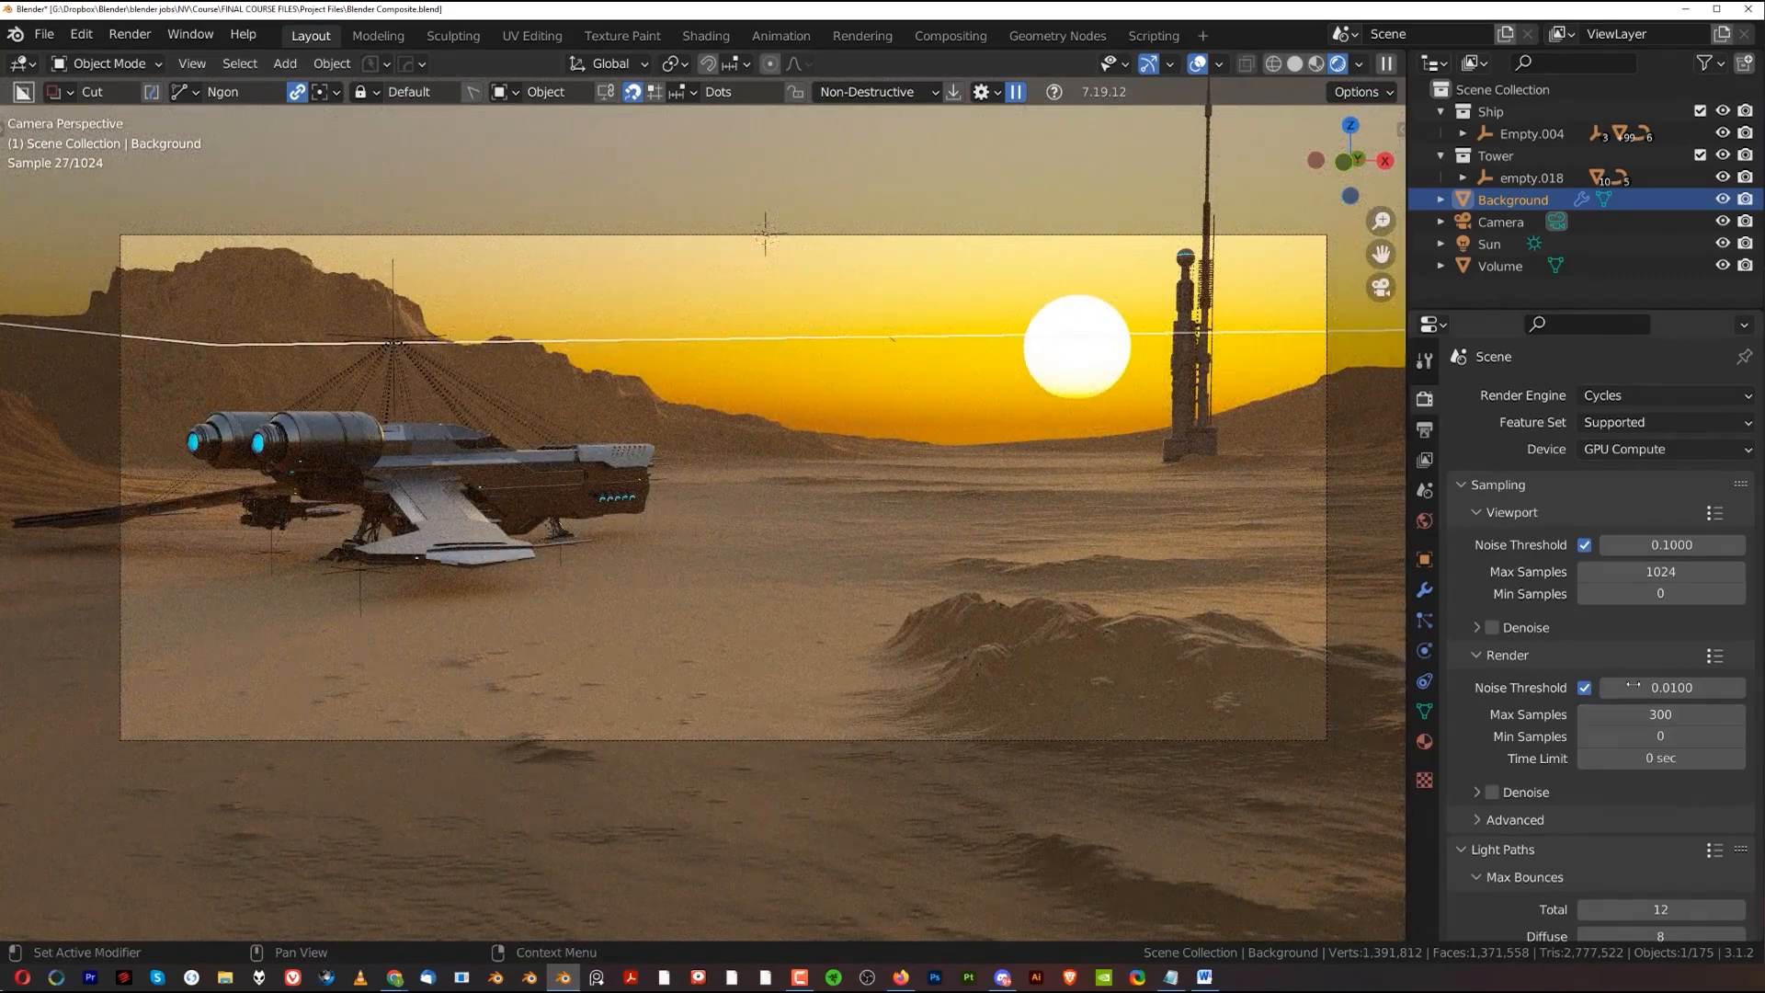
Open the Compositing workspace and reposition the Denoise node above the links between Render Layers and Glare
left_click(950, 36)
left_click_drag(466, 311, 477, 252)
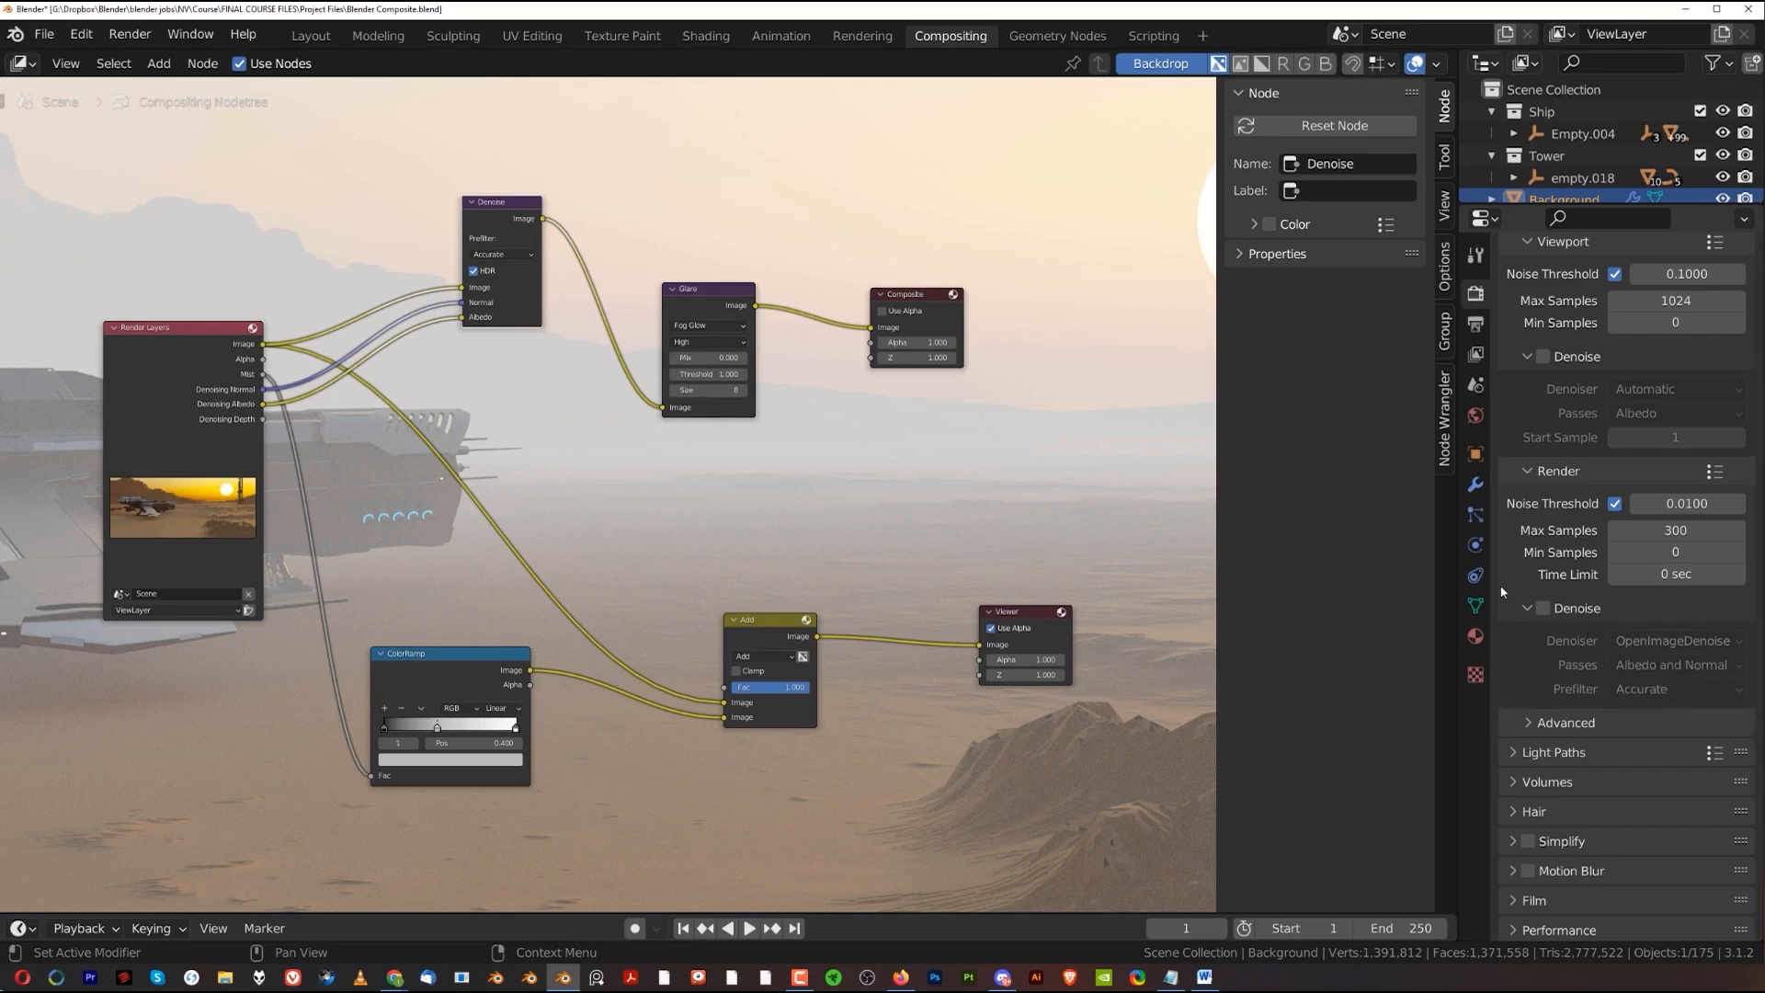
left_click_drag(493, 204, 481, 238)
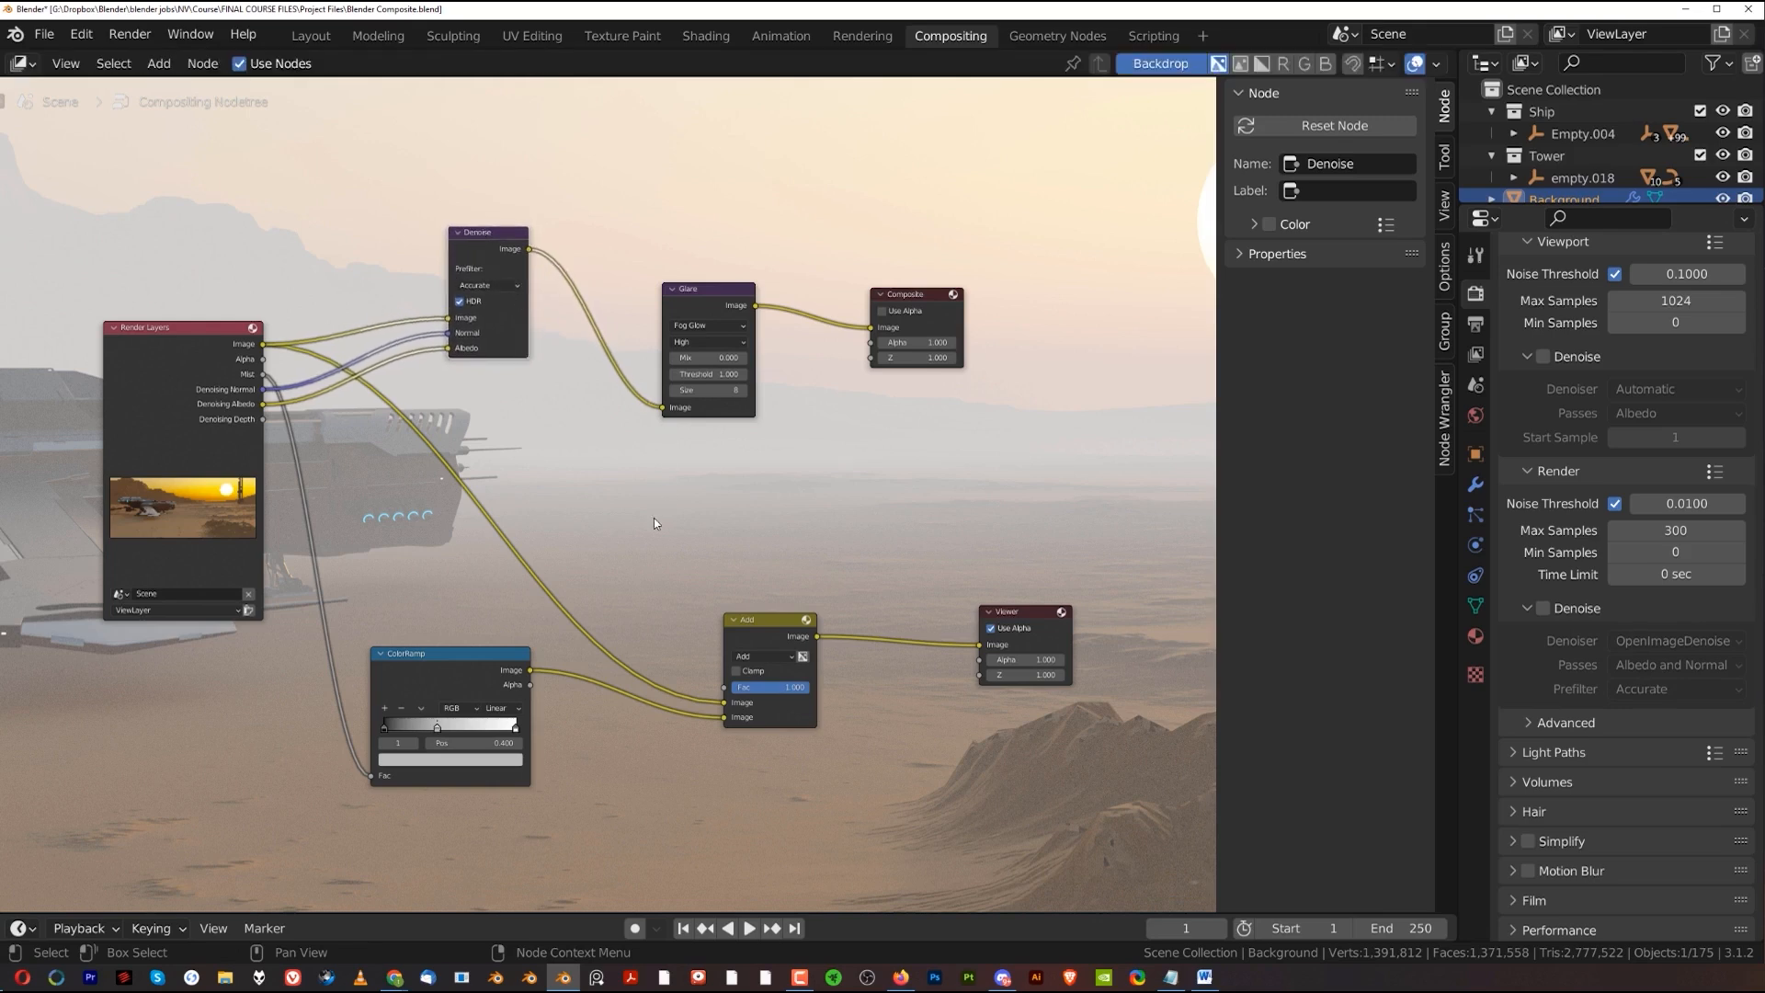
mouse_move(485, 243)
left_mouse_down()
mouse_move(509, 190)
mouse_move(419, 233)
mouse_move(459, 194)
mouse_move(498, 255)
left_mouse_up()
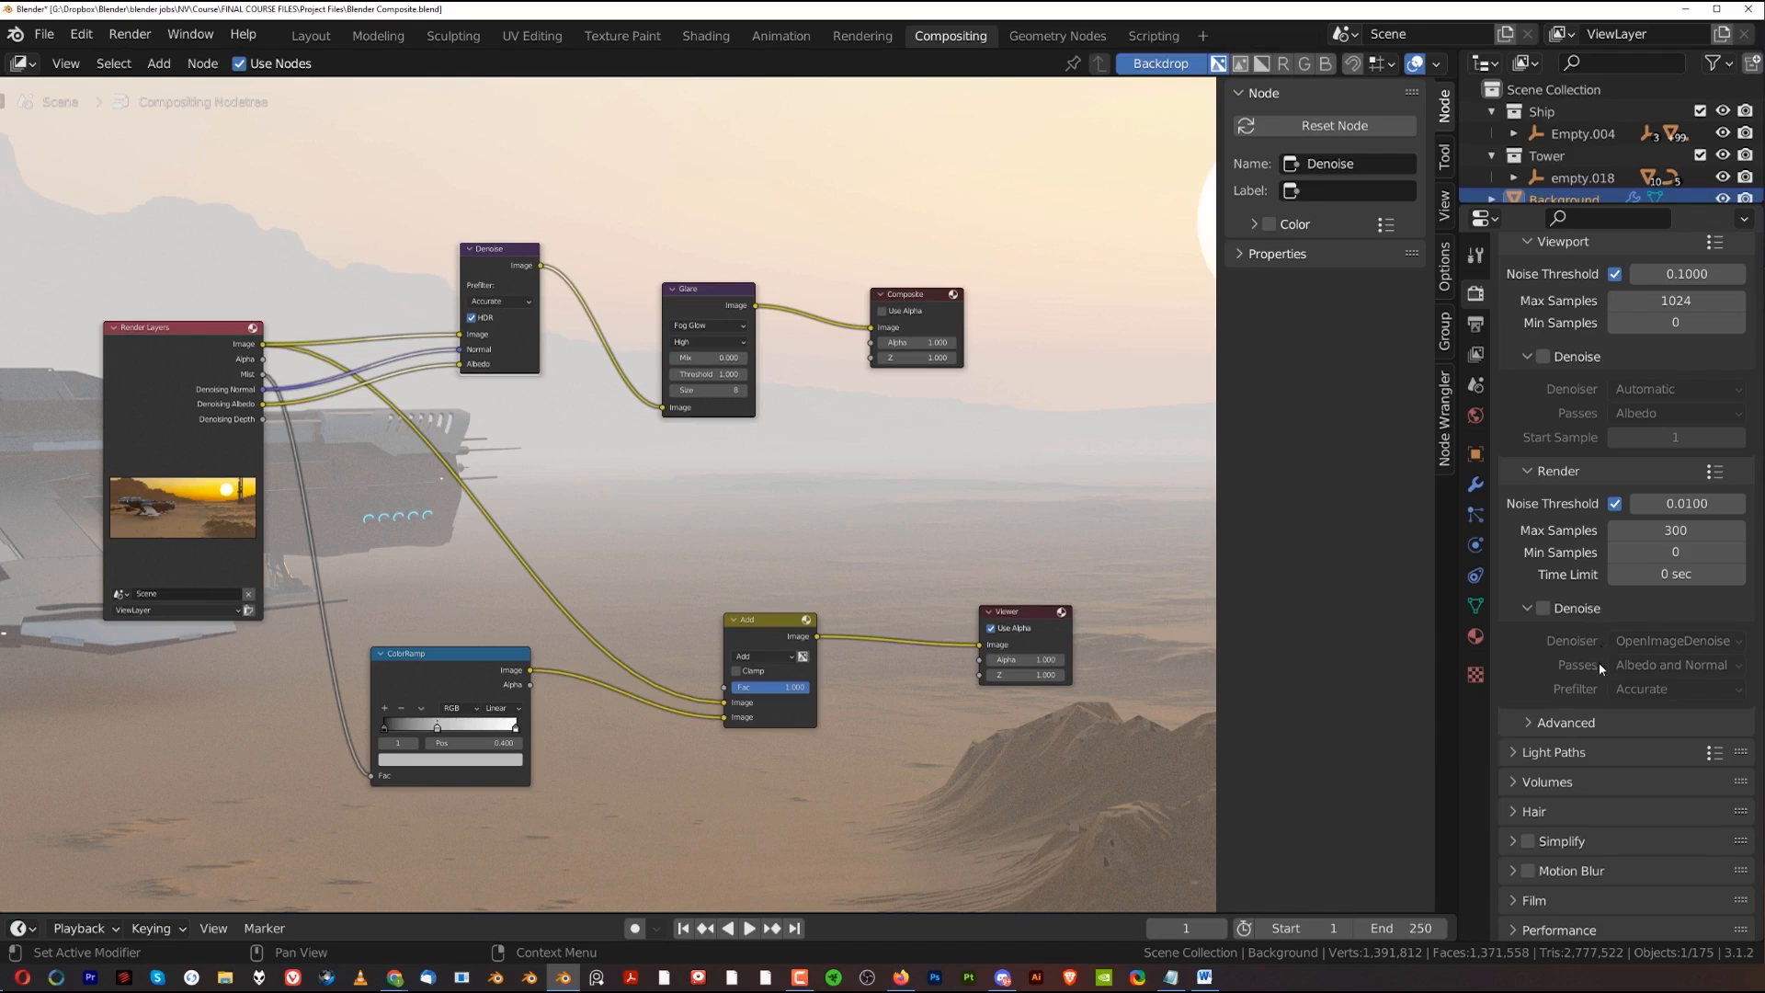
scroll(500, 551, "down", 2)
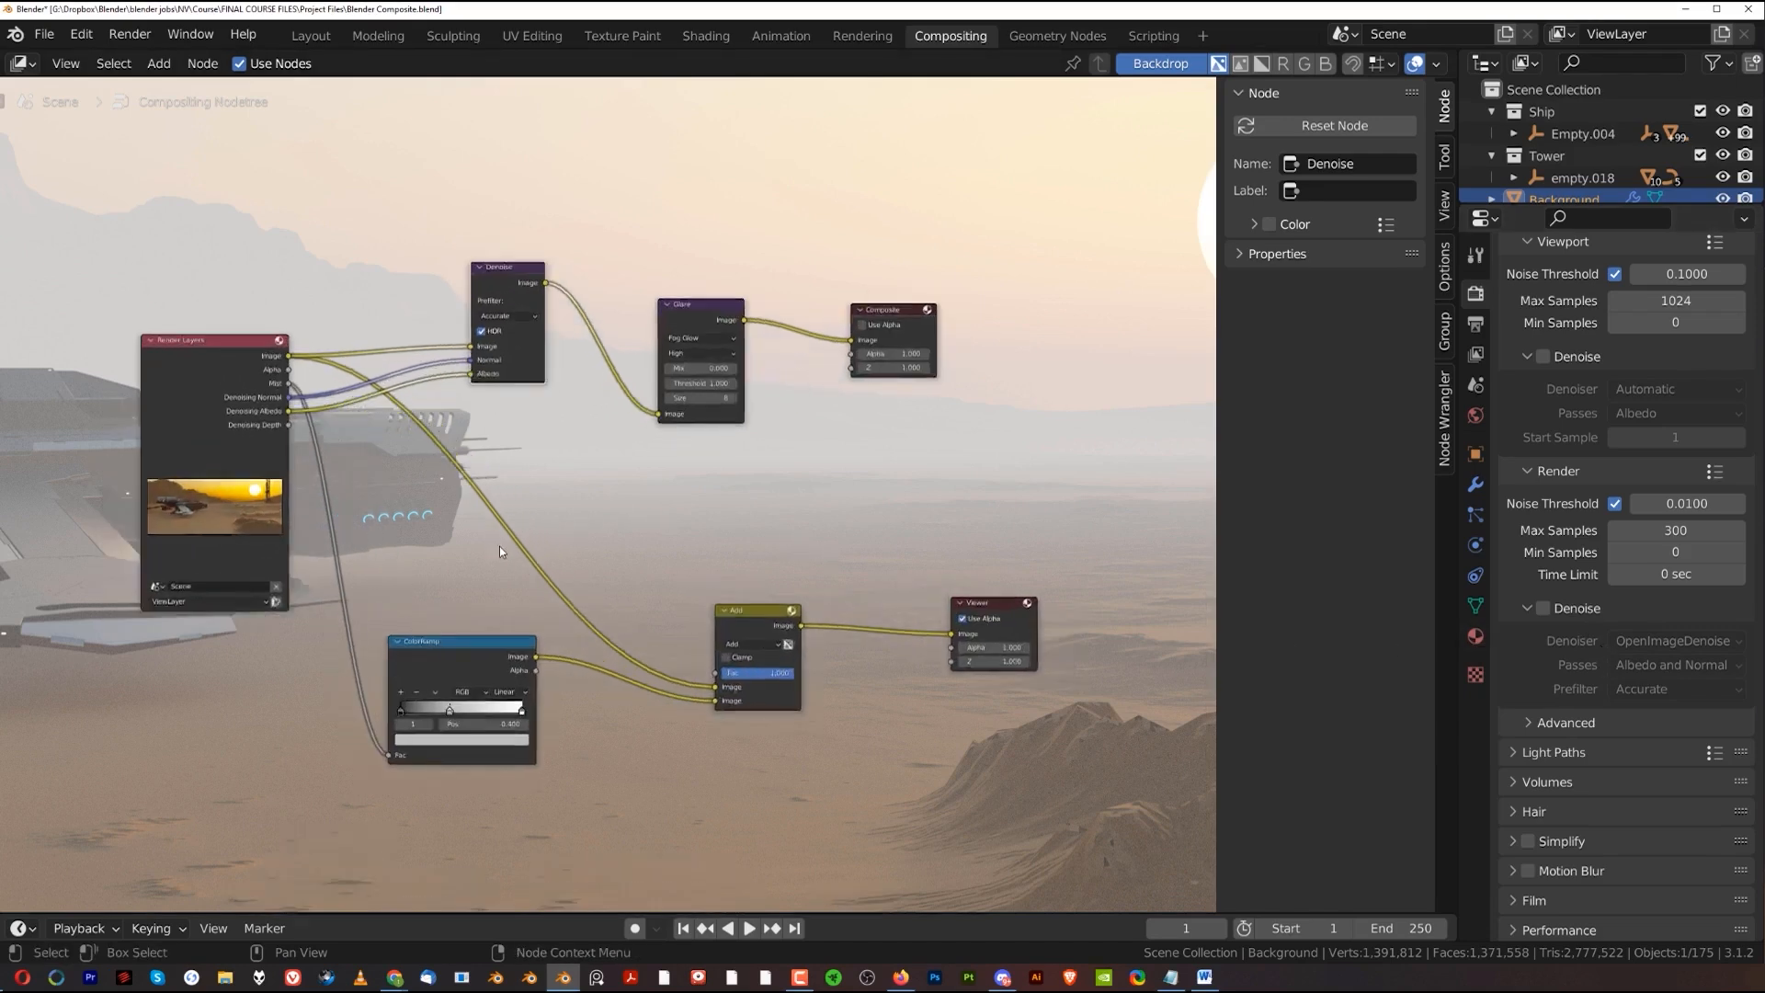
scroll(623, 542, "up", 1)
left_click_drag(471, 250, 495, 208)
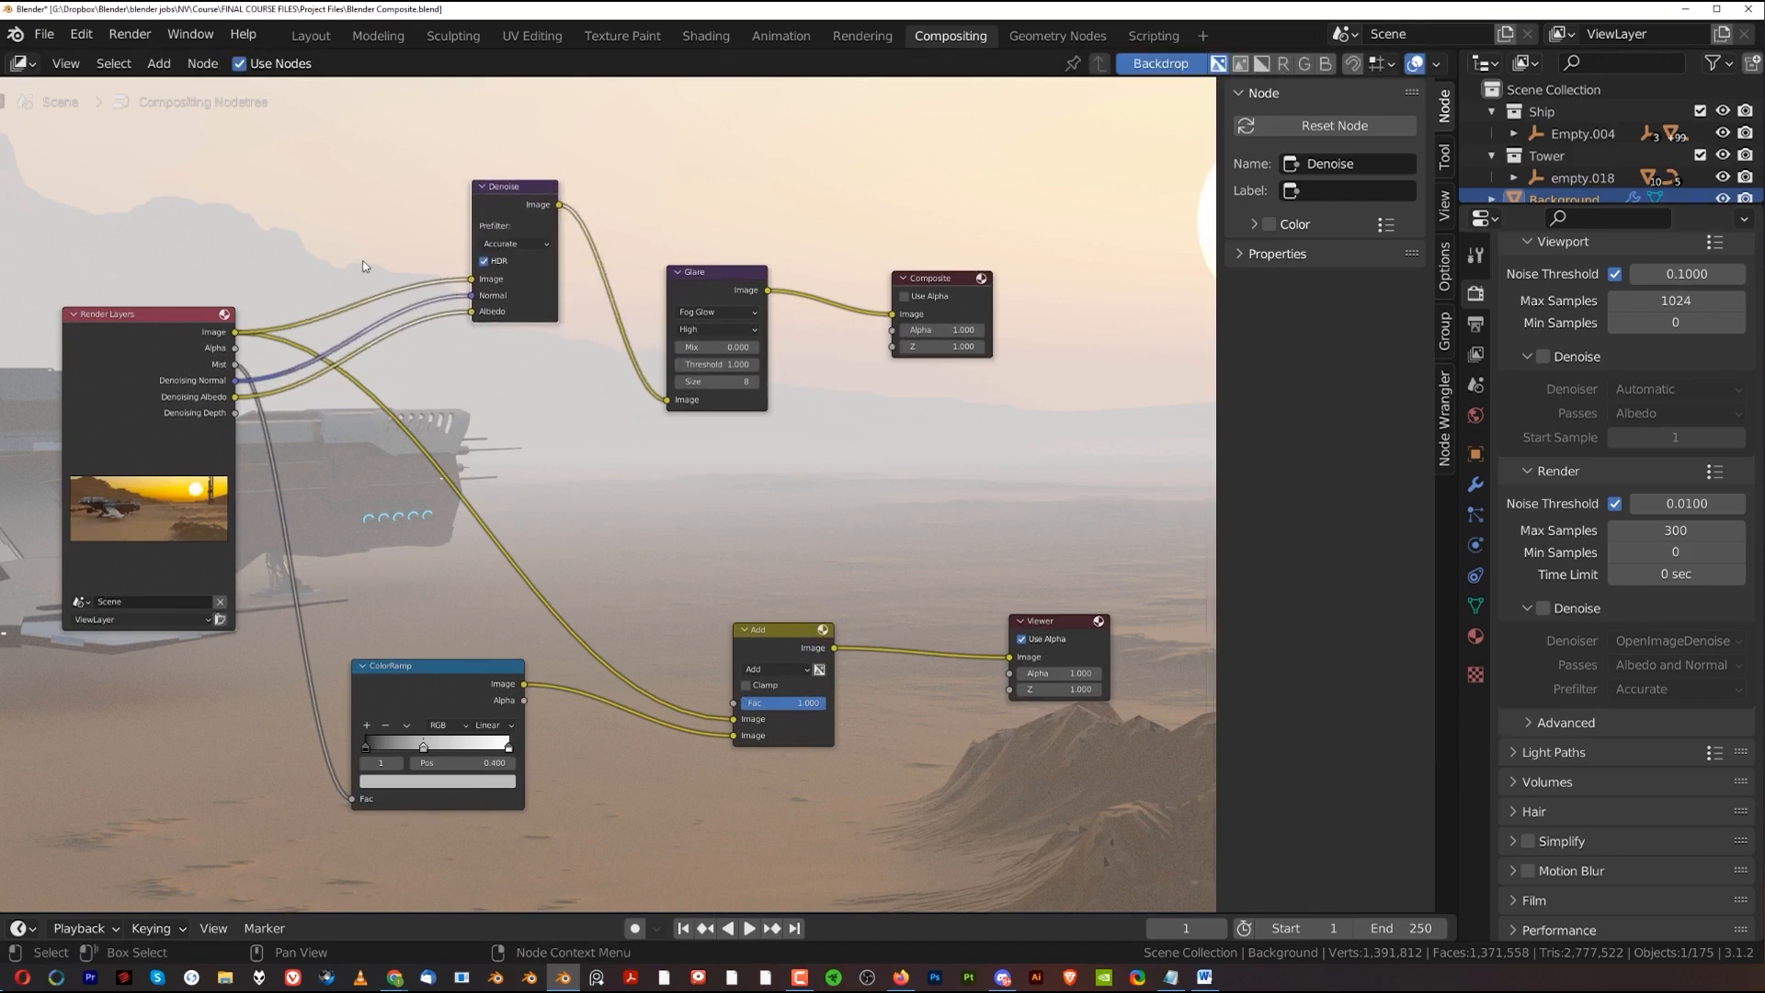
Cut the Denoise node's input links and connect the Render Layers Image output directly to the Glare node's Image input
right_click_drag(397, 238, 432, 420, "ctrl")
left_click_drag(509, 186, 504, 215)
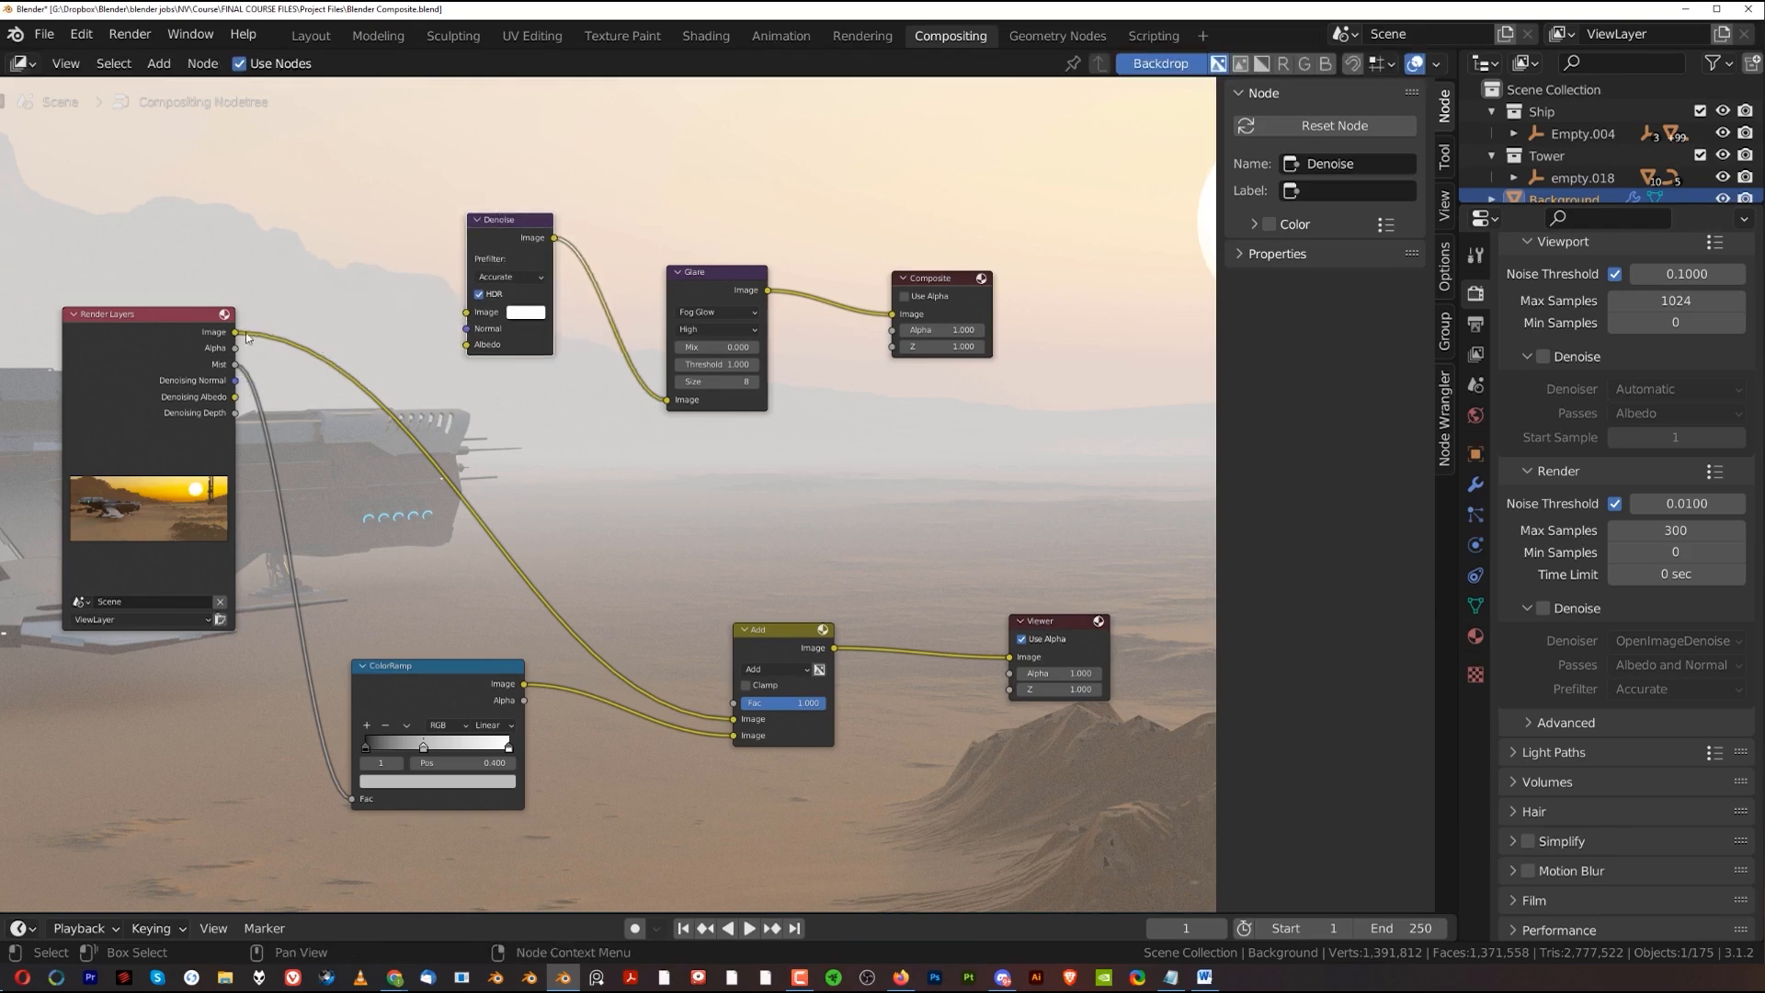
left_click_drag(236, 332, 675, 403)
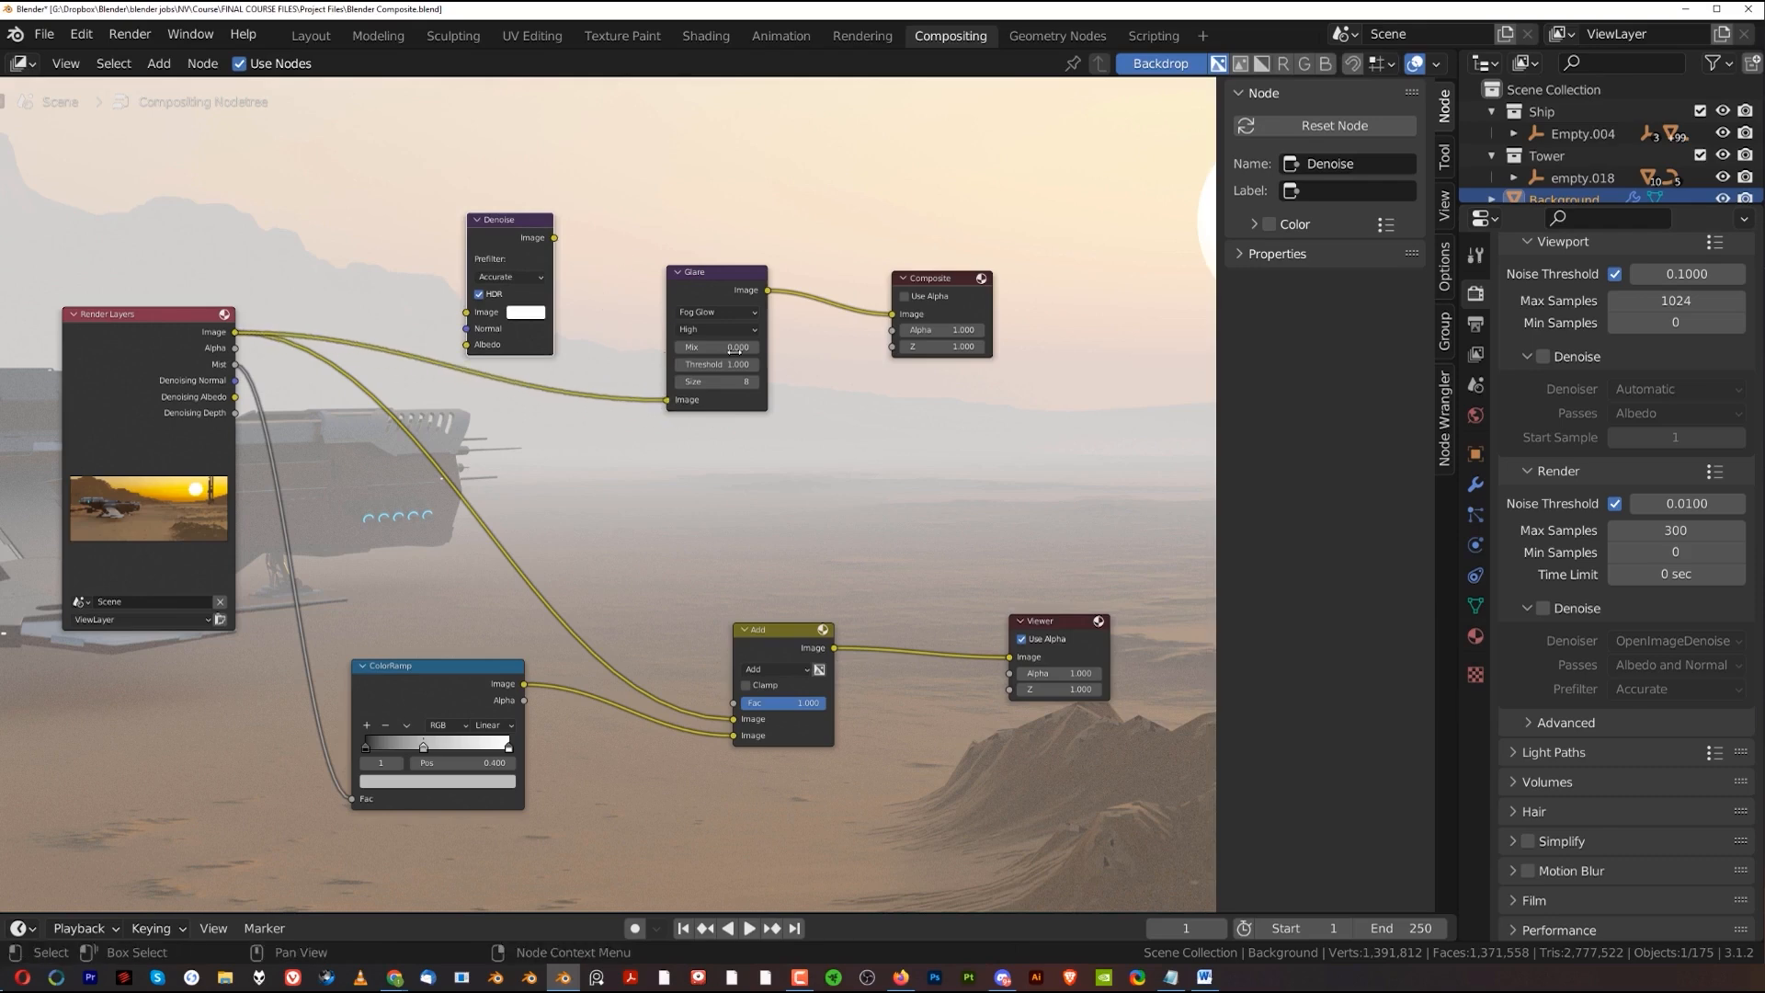
Disable the Denoising Data pass for the view layer and nudge the unlinked Denoise node
left_click(1476, 324)
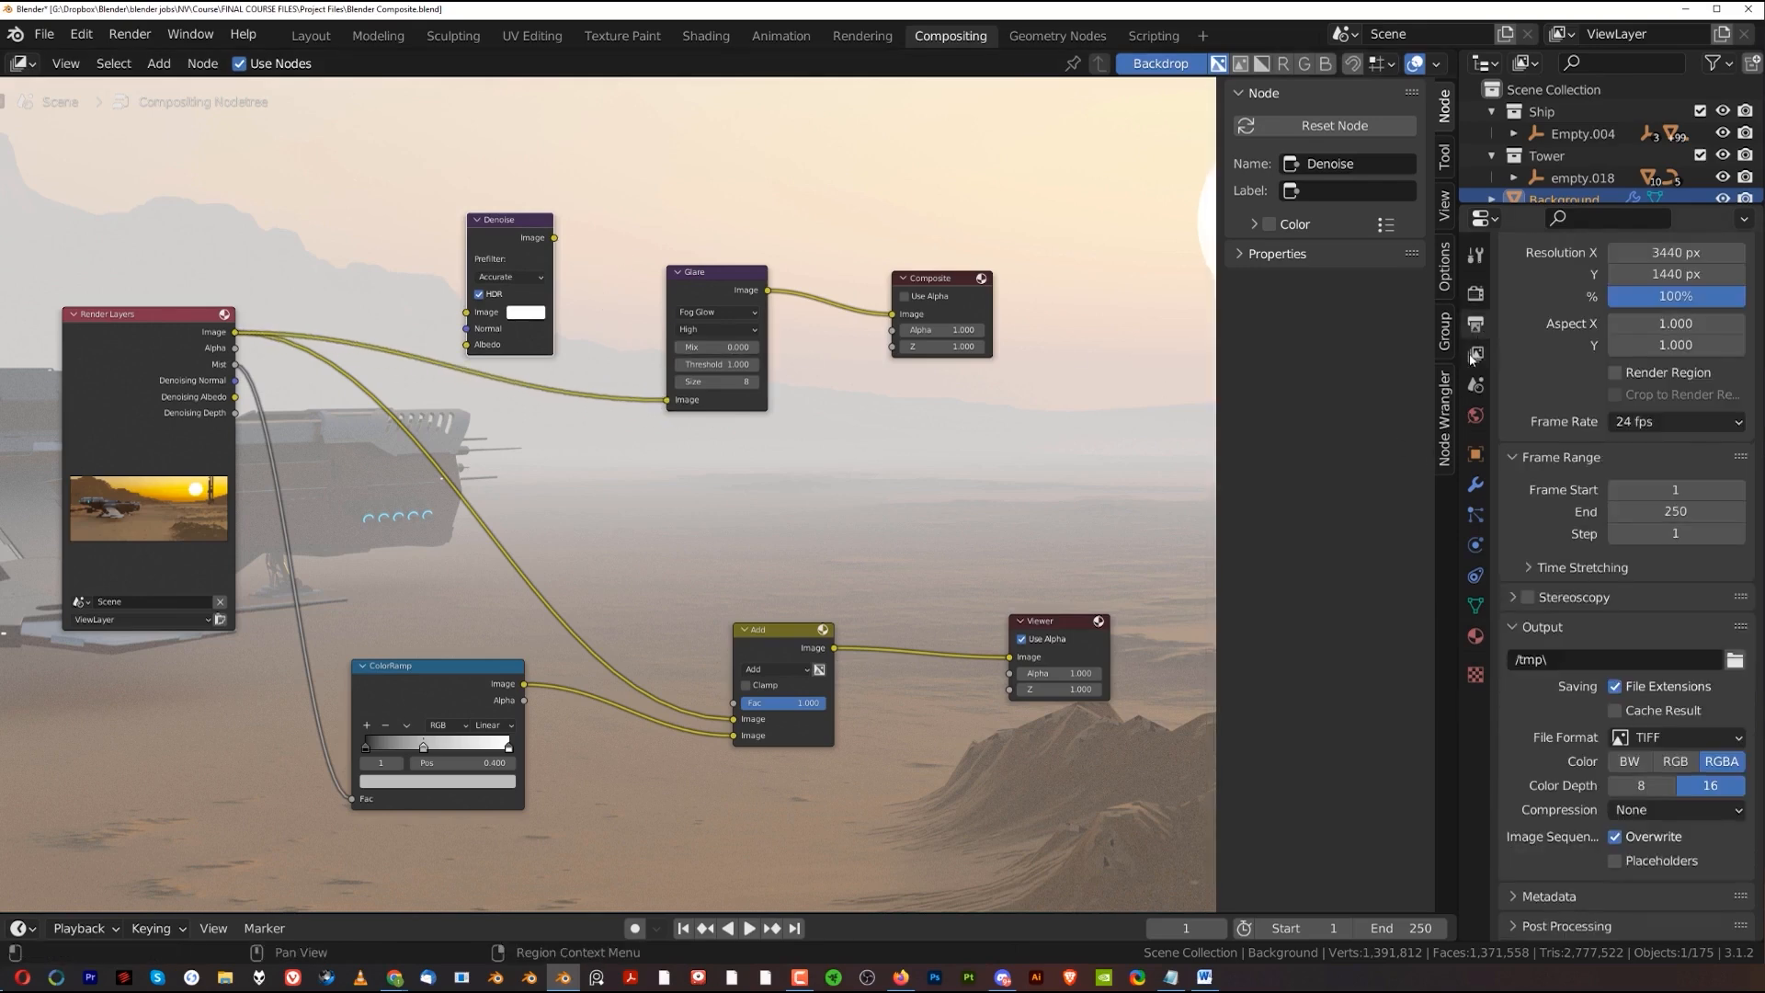
left_click(1475, 353)
left_click(1615, 527)
left_click(1615, 527)
left_click(1616, 527)
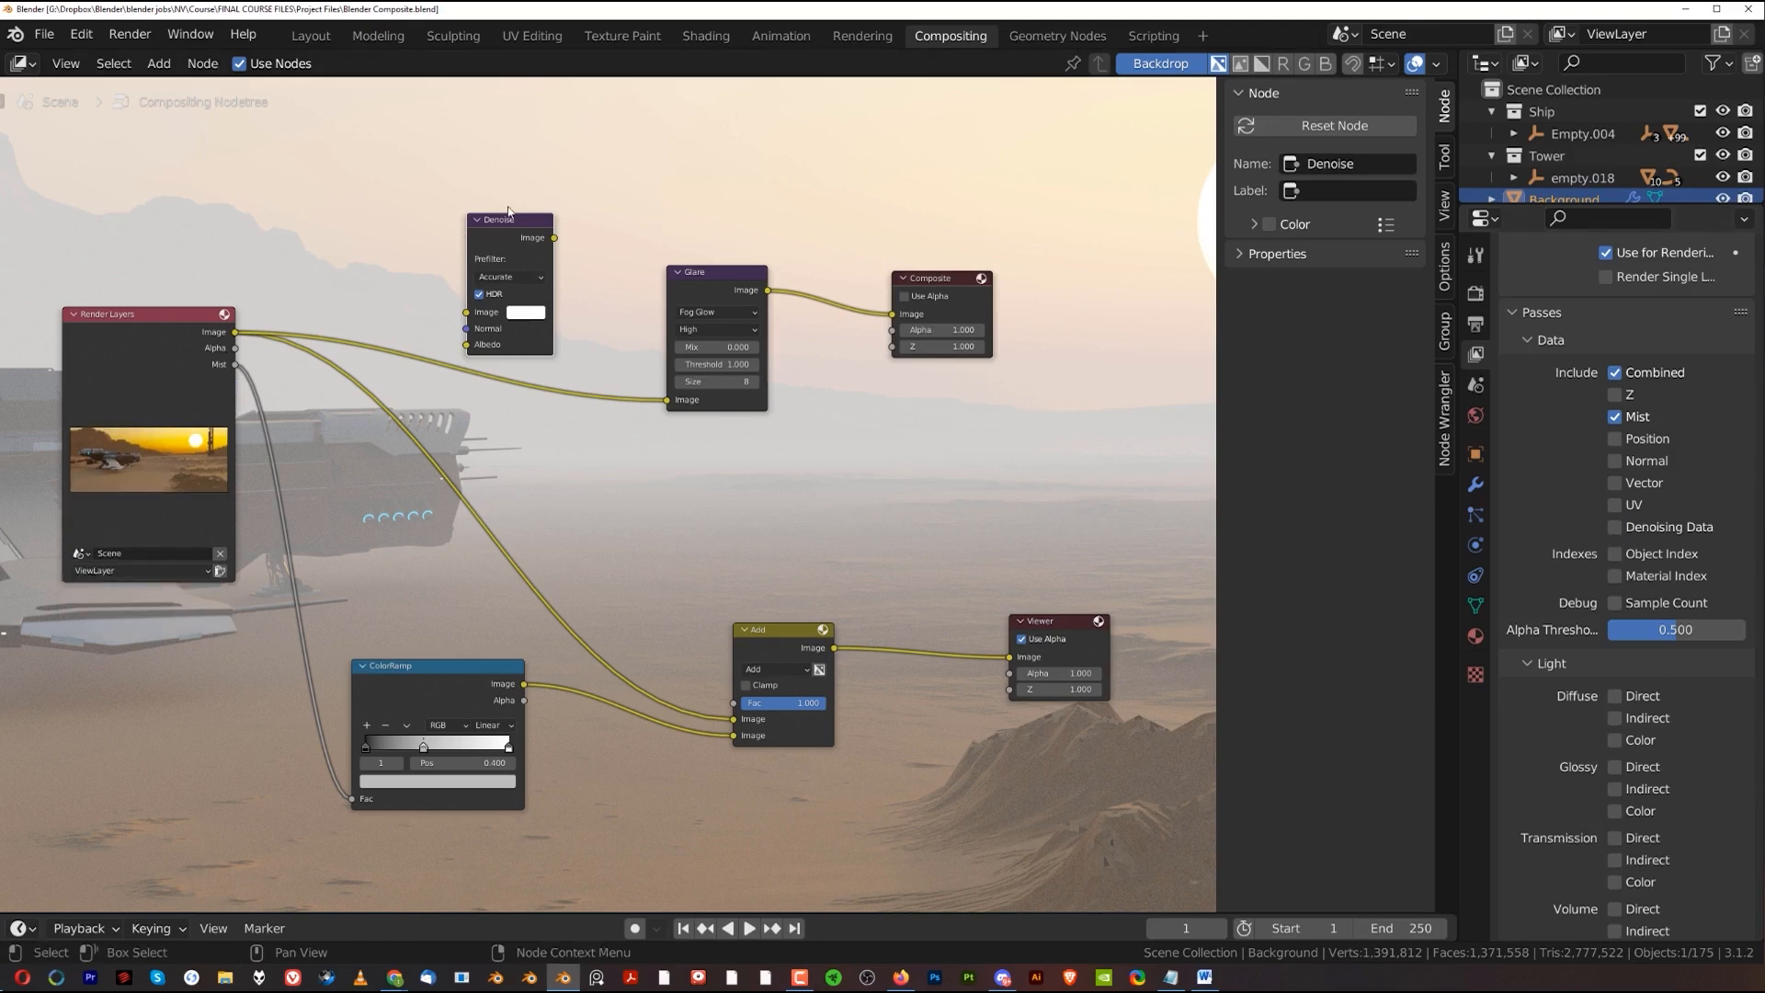
left_click_drag(508, 211, 507, 203)
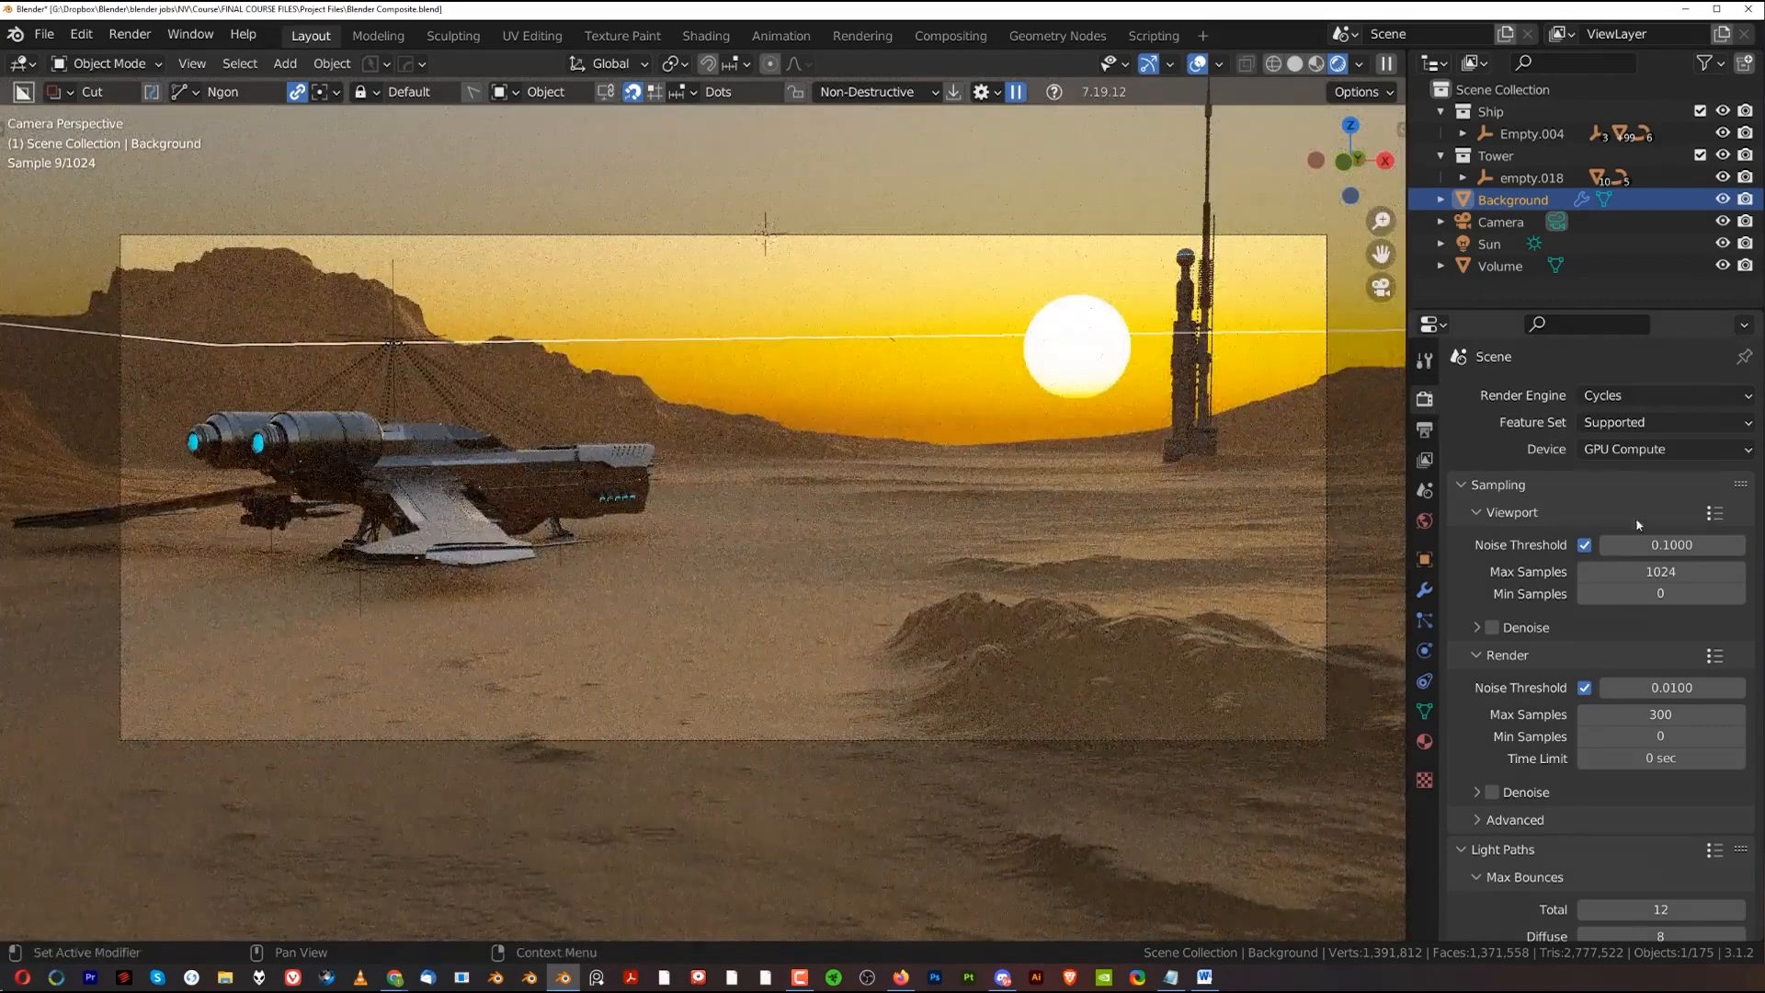
Enable Denoise for the final render and set its denoiser to OptiX
left_click(1492, 792)
scroll(1489, 699, "down", 3)
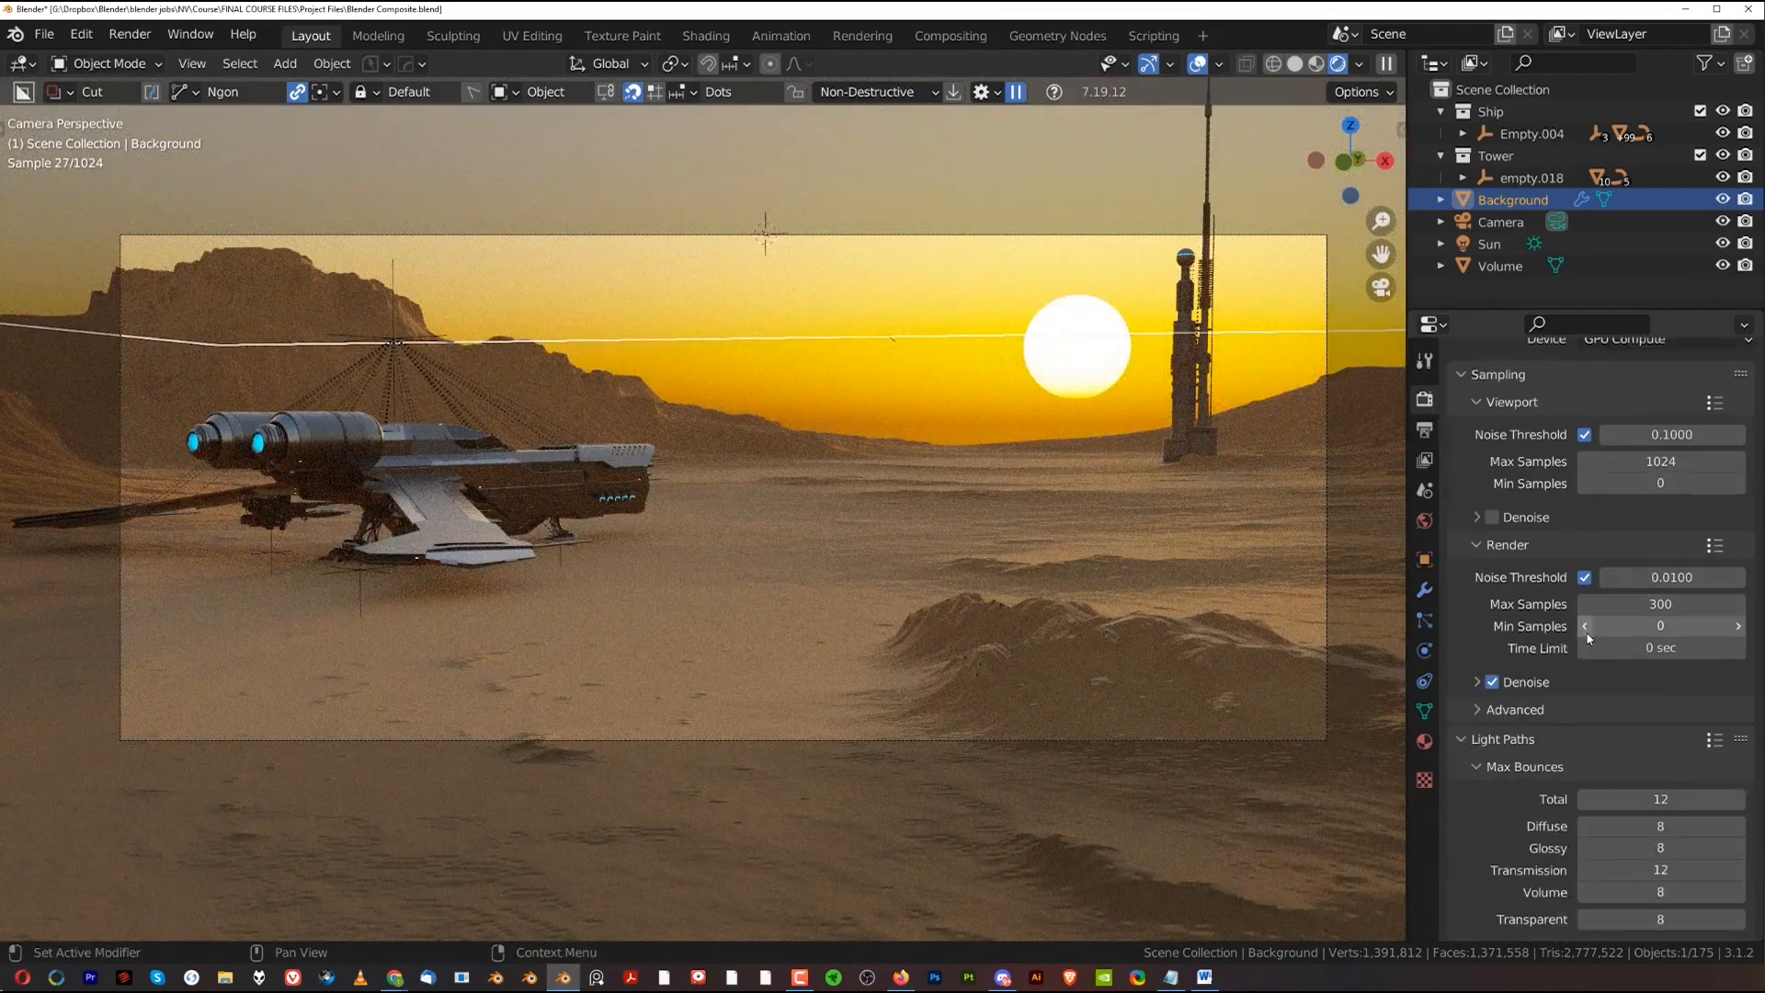
left_click(1476, 684)
scroll(1638, 653, "down", 3)
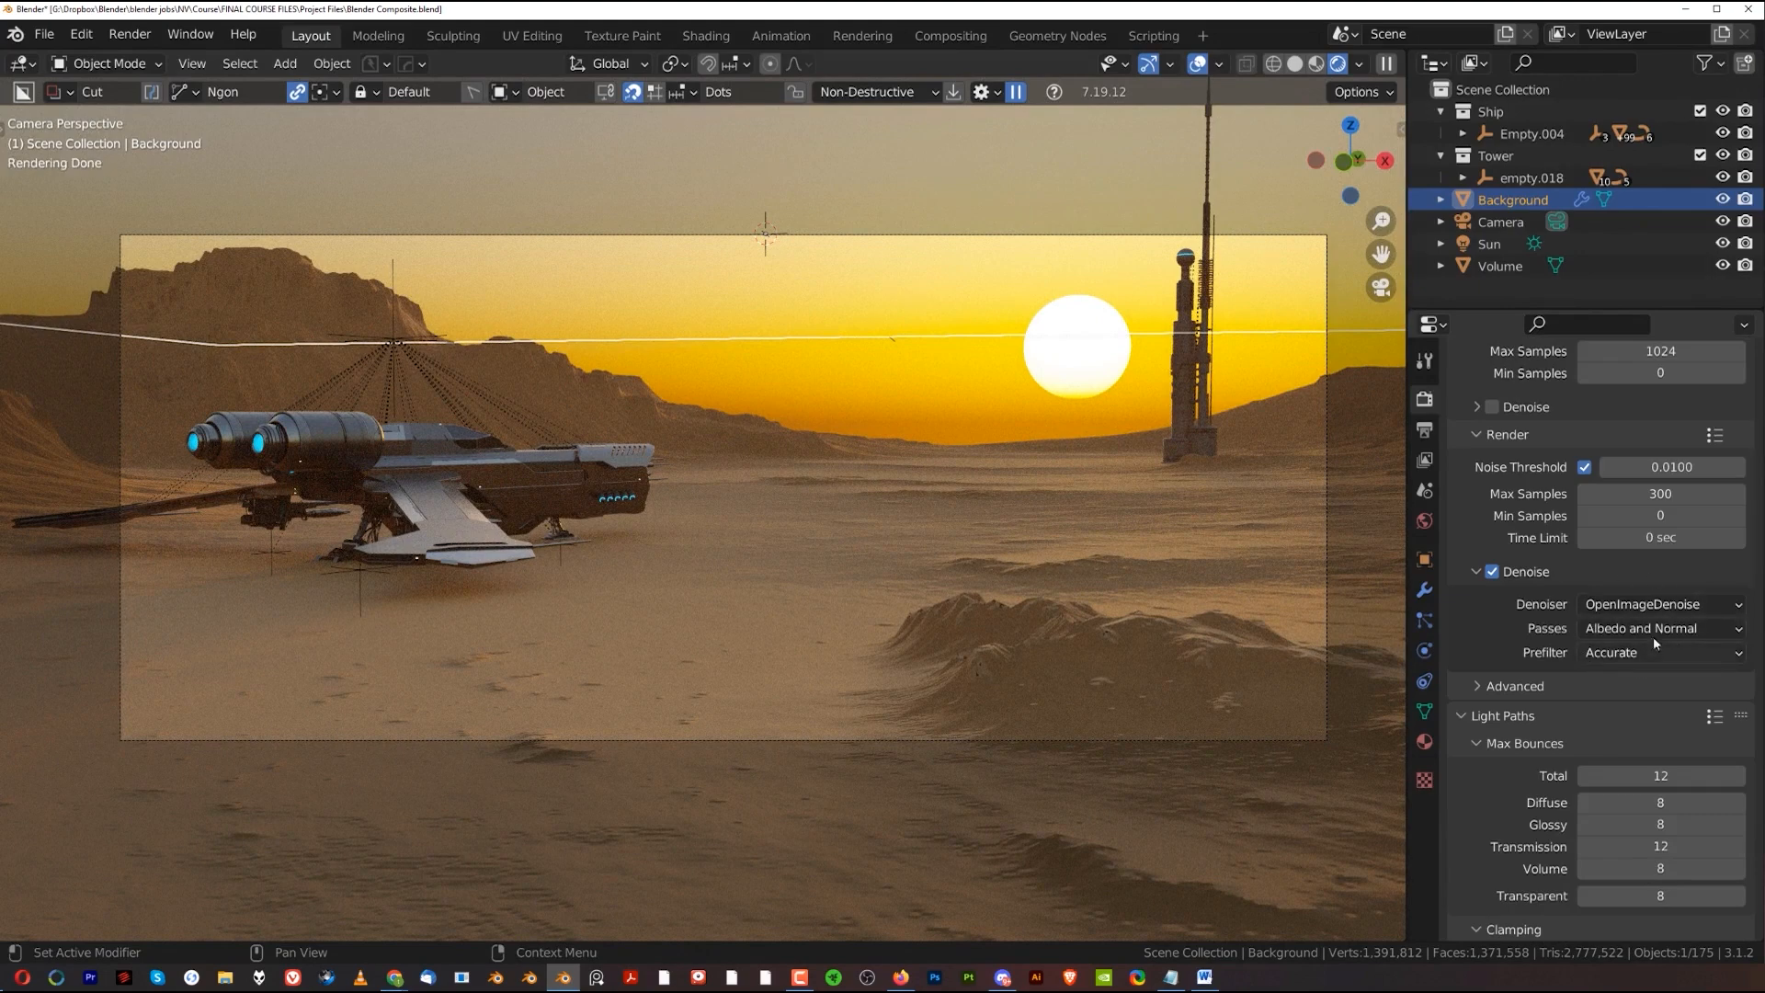
left_click(1669, 610)
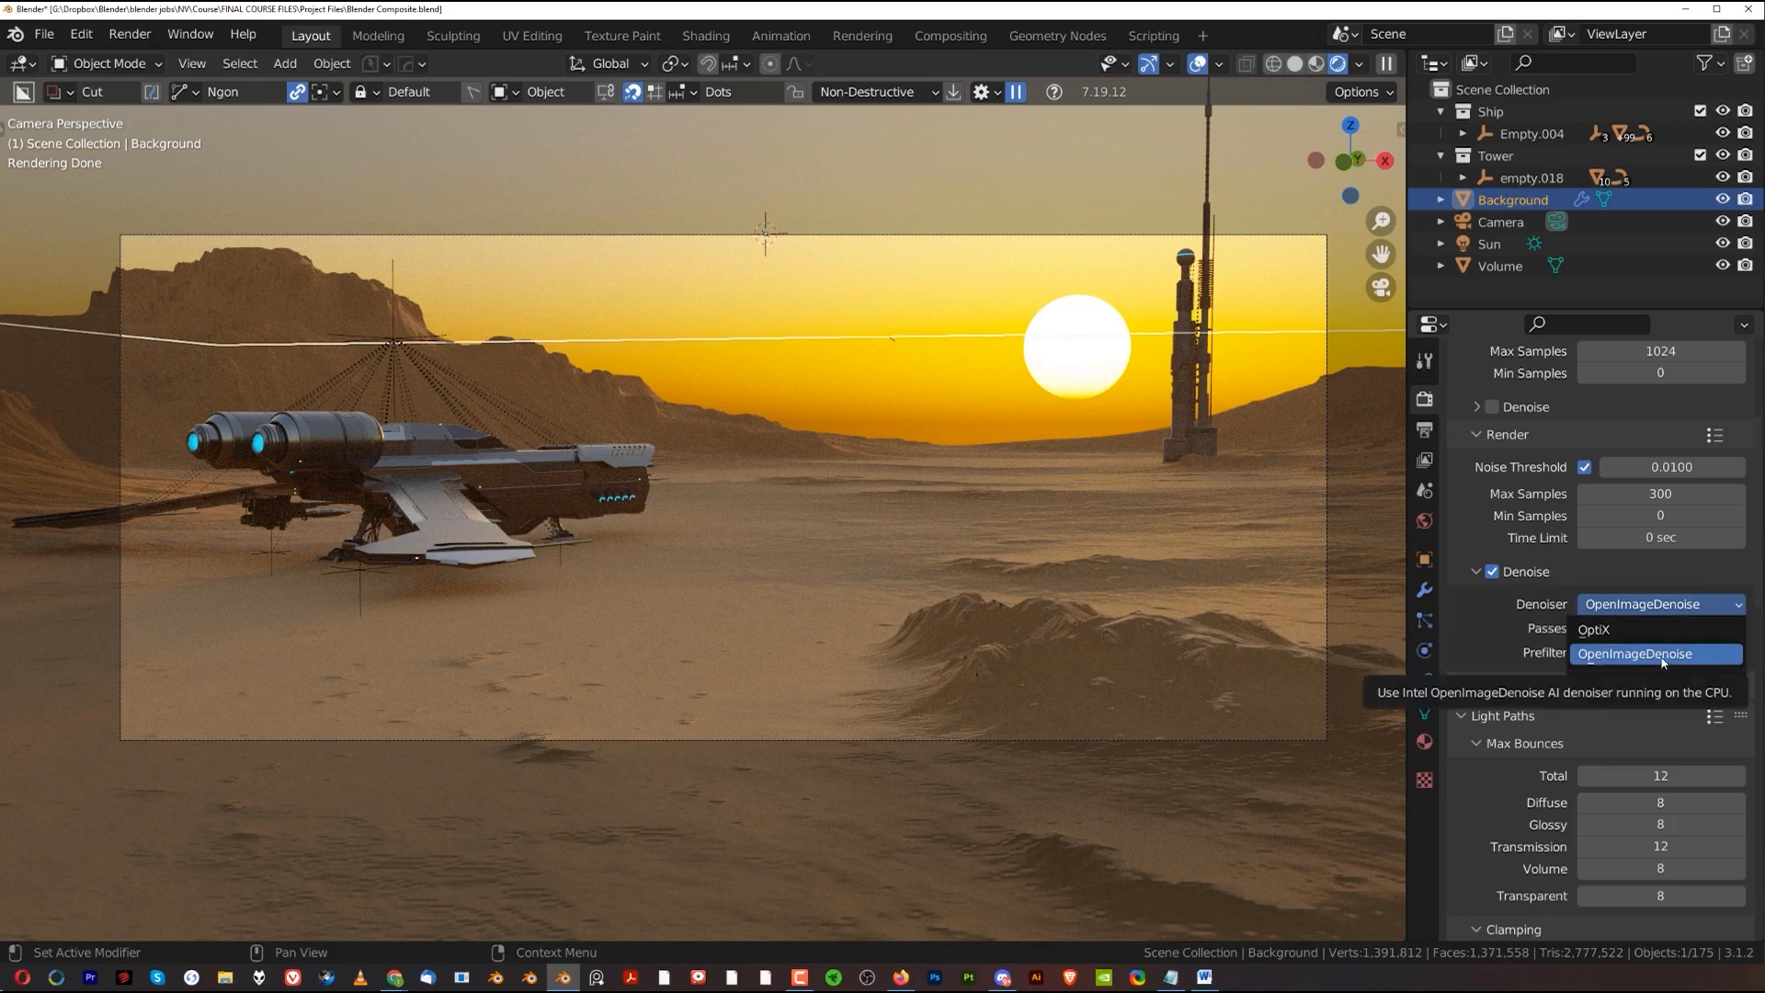
left_click(1646, 630)
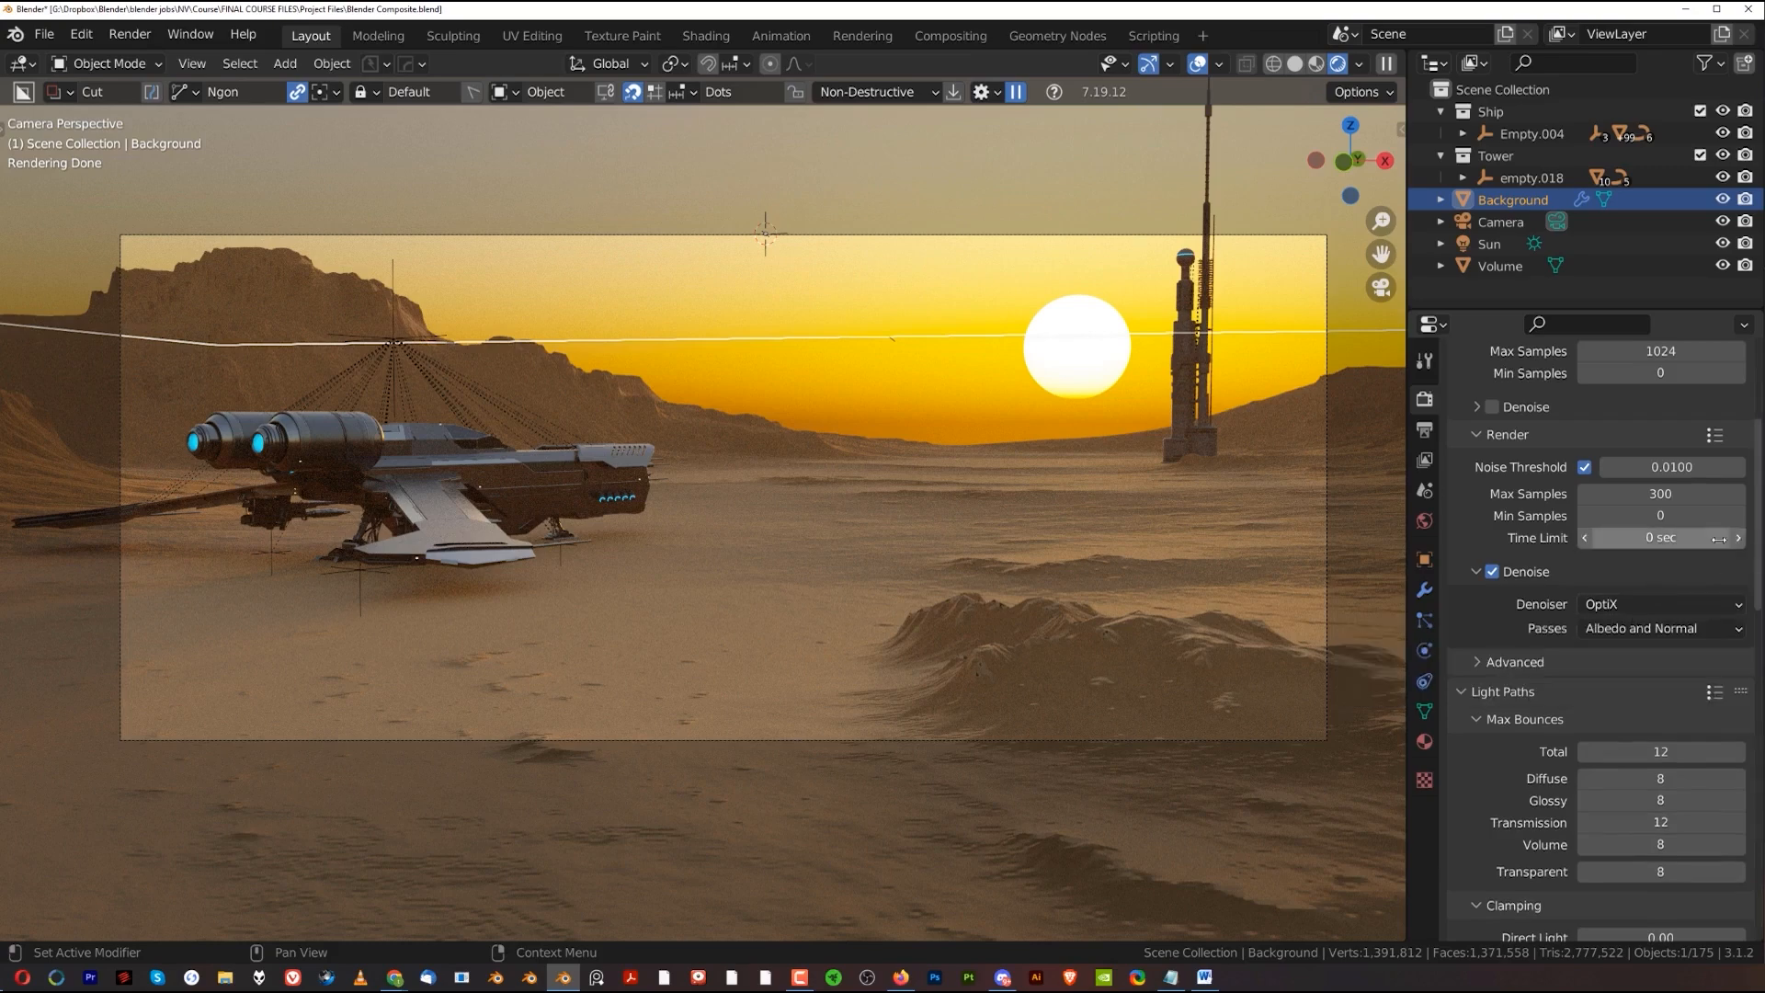
left_click(1652, 605)
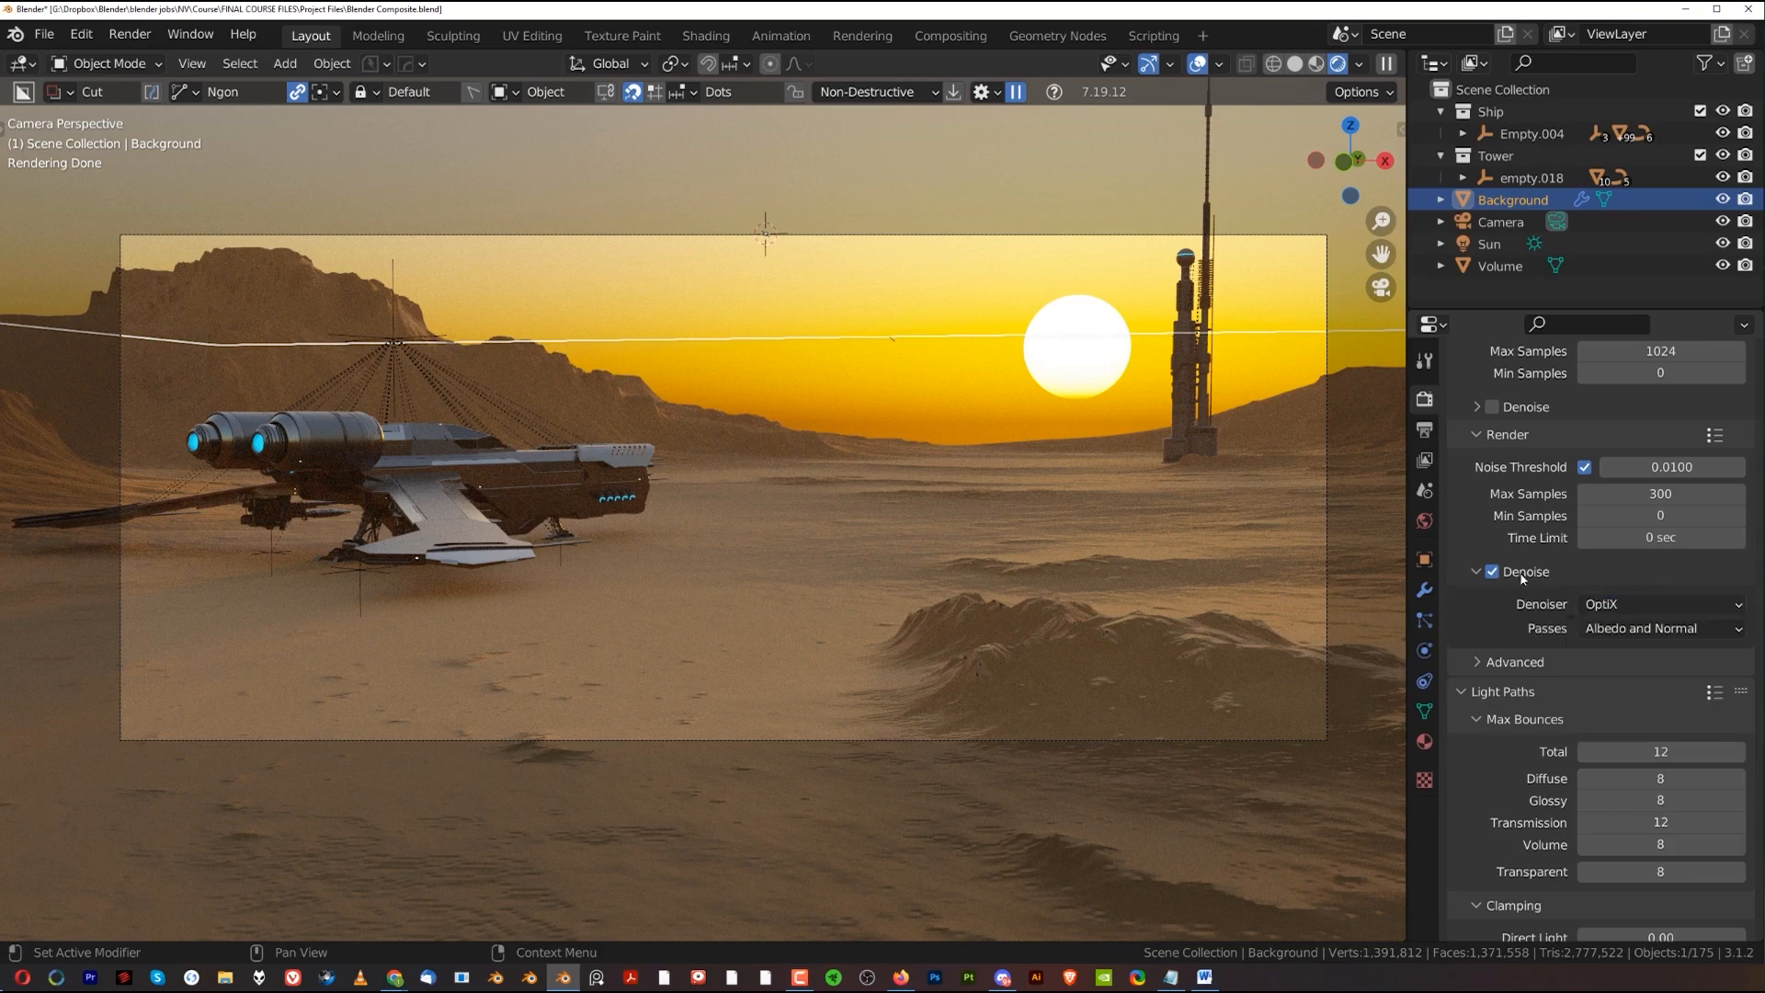
Return to the Compositing workspace and move the unlinked Denoise node clear of the Render Layers link
left_click(935, 27)
left_click_drag(487, 211, 501, 181)
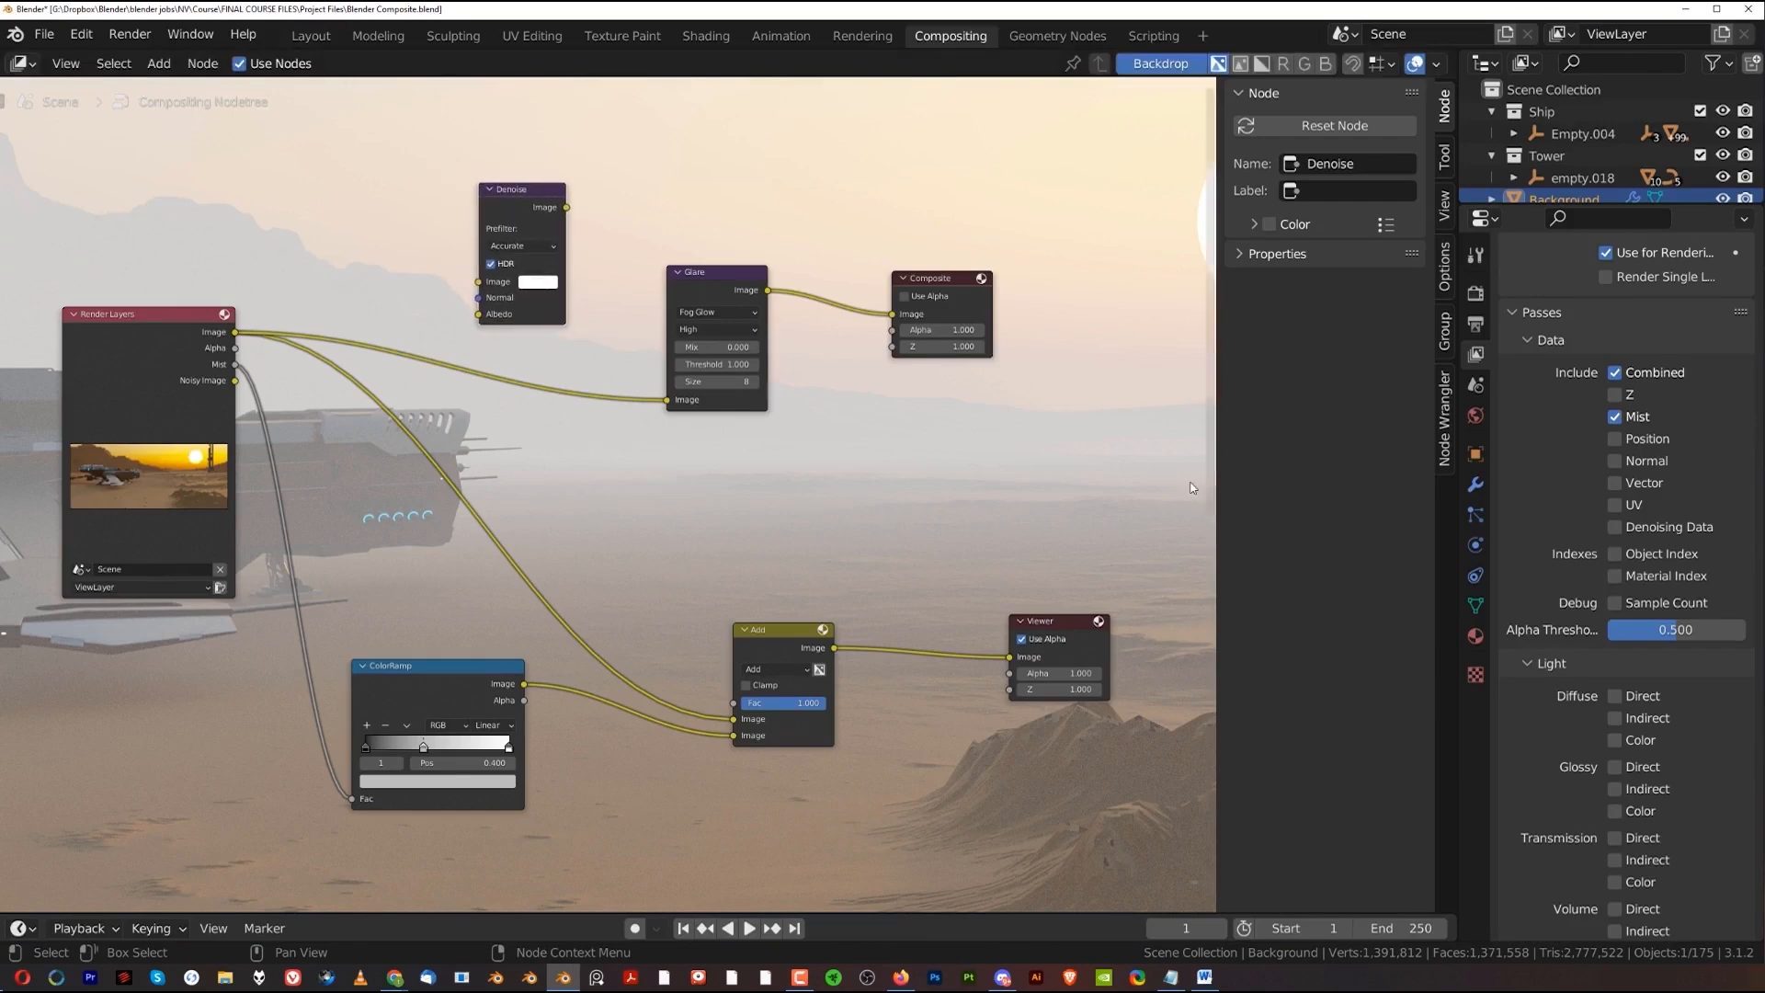
left_click_drag(513, 193, 497, 185)
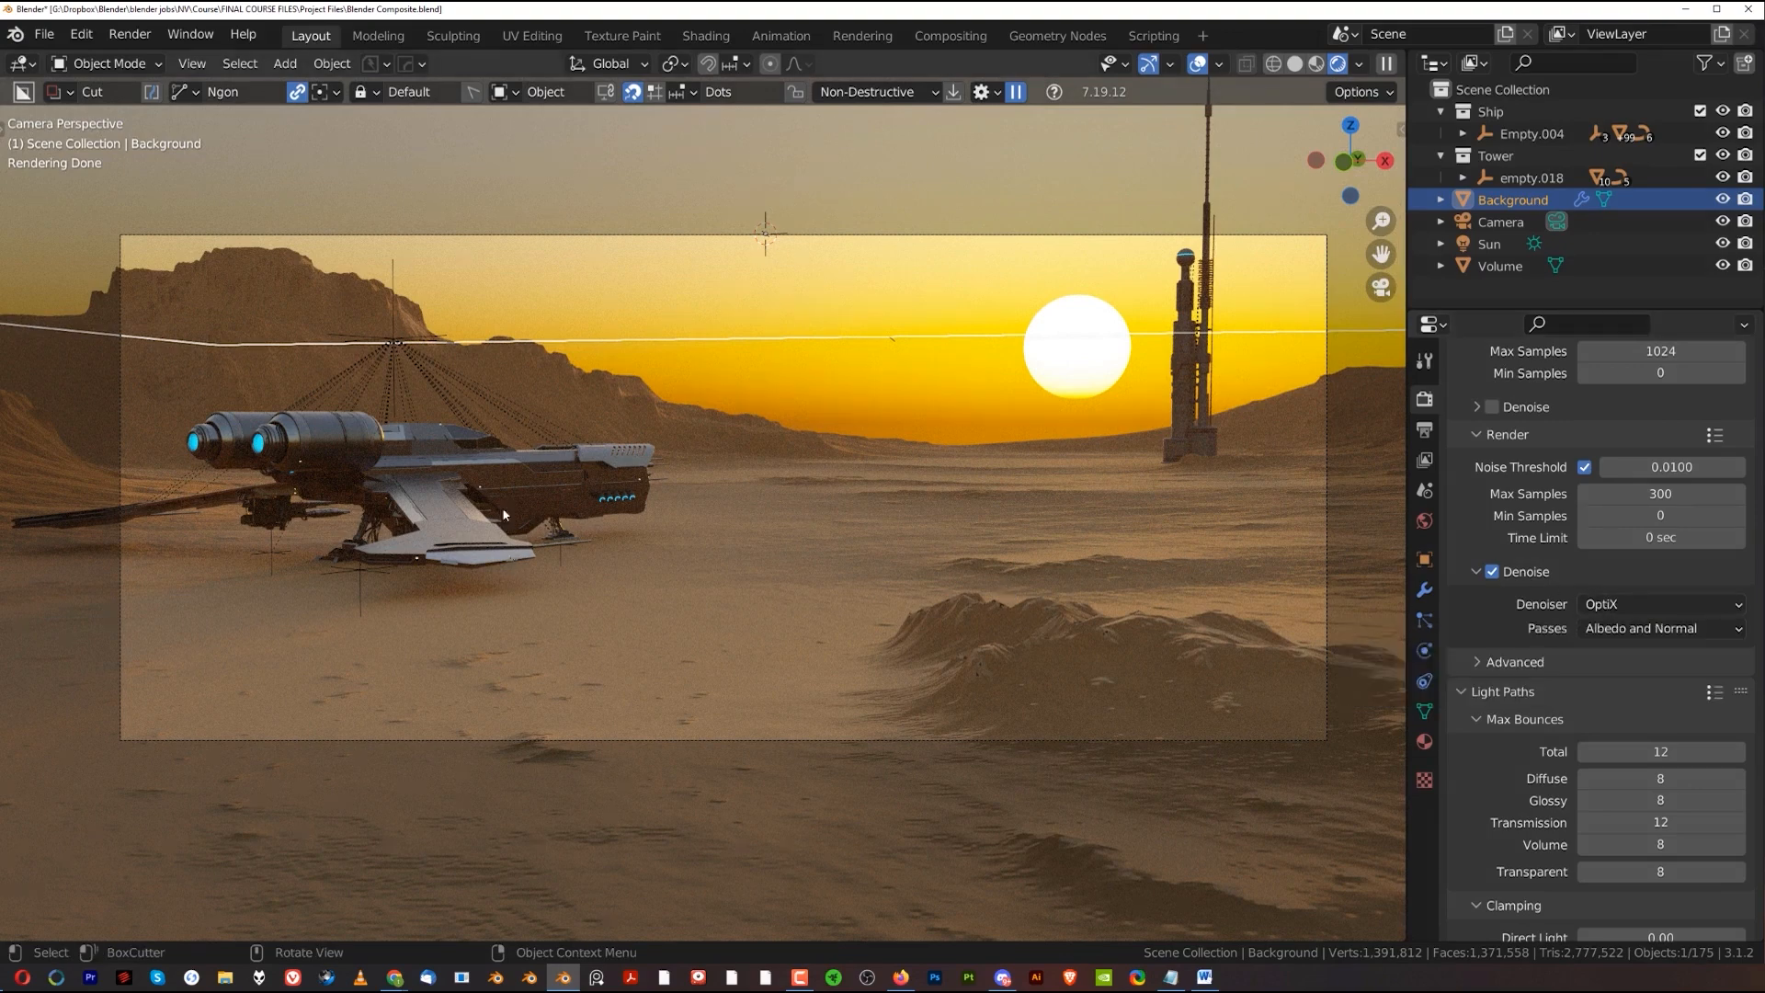
Try CUDA as the Cycles render device in the system preferences and switch back to OptiX
left_click(83, 37)
left_click(179, 351)
left_click_drag(272, 70, 848, 183)
left_click(785, 221)
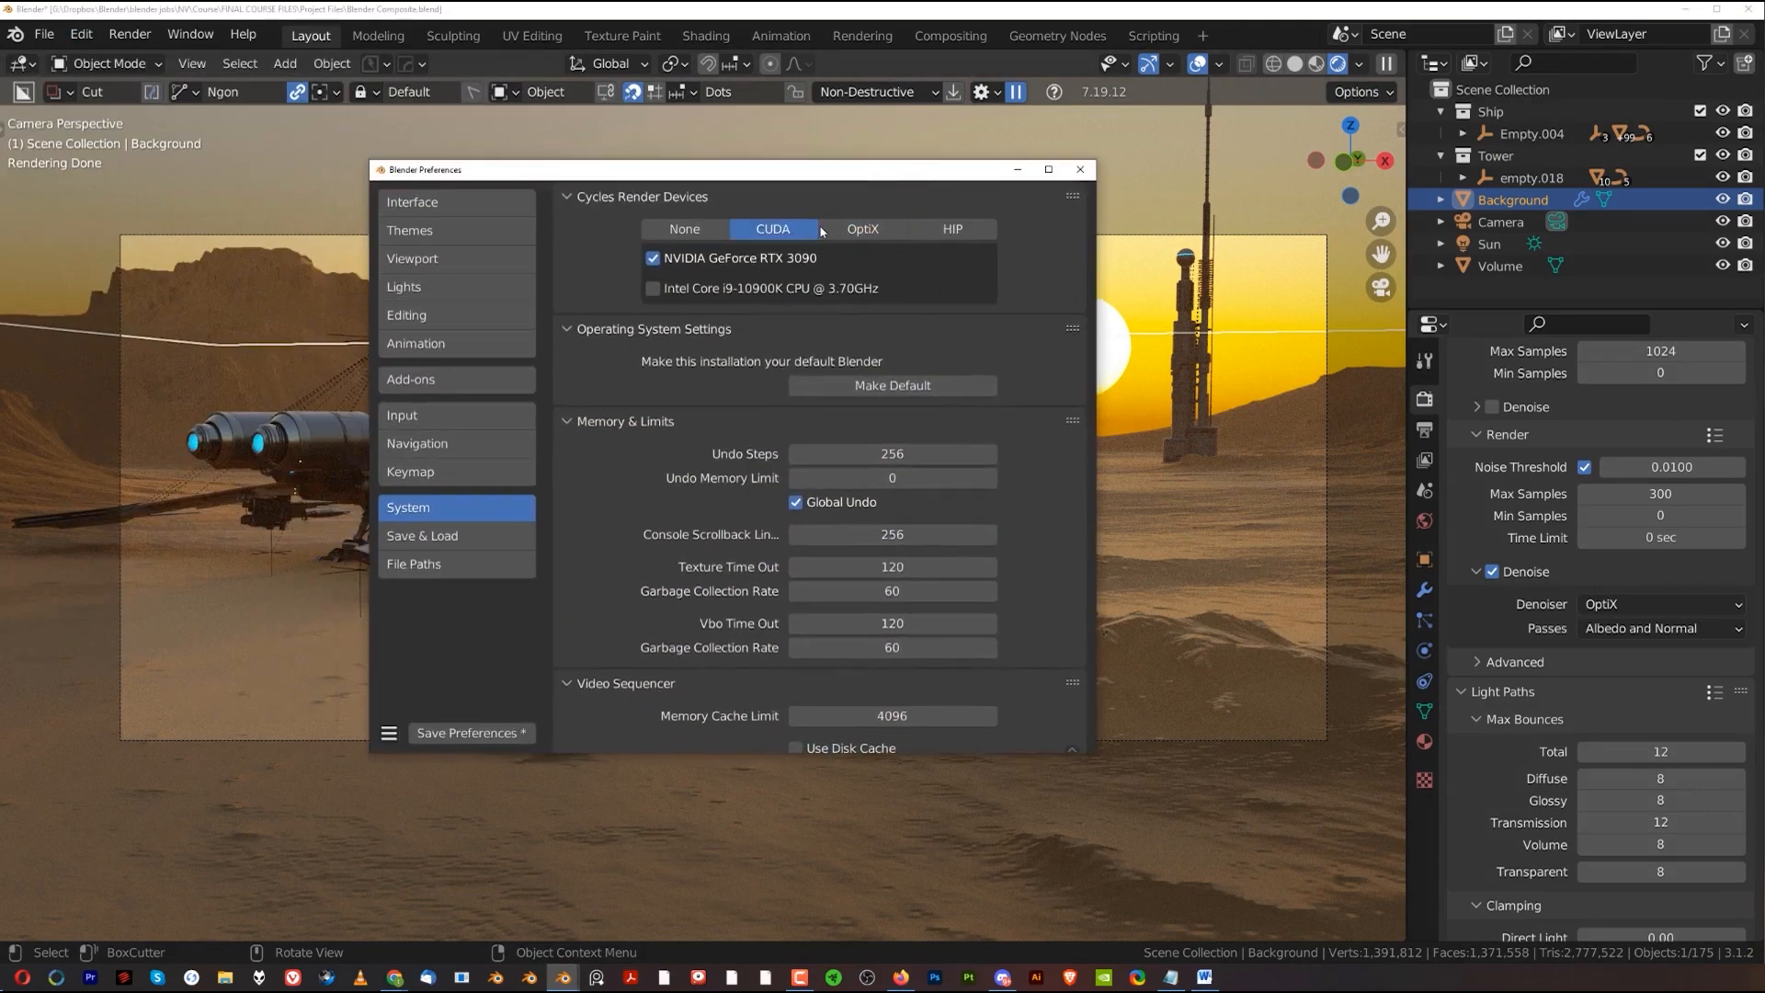
left_click(879, 230)
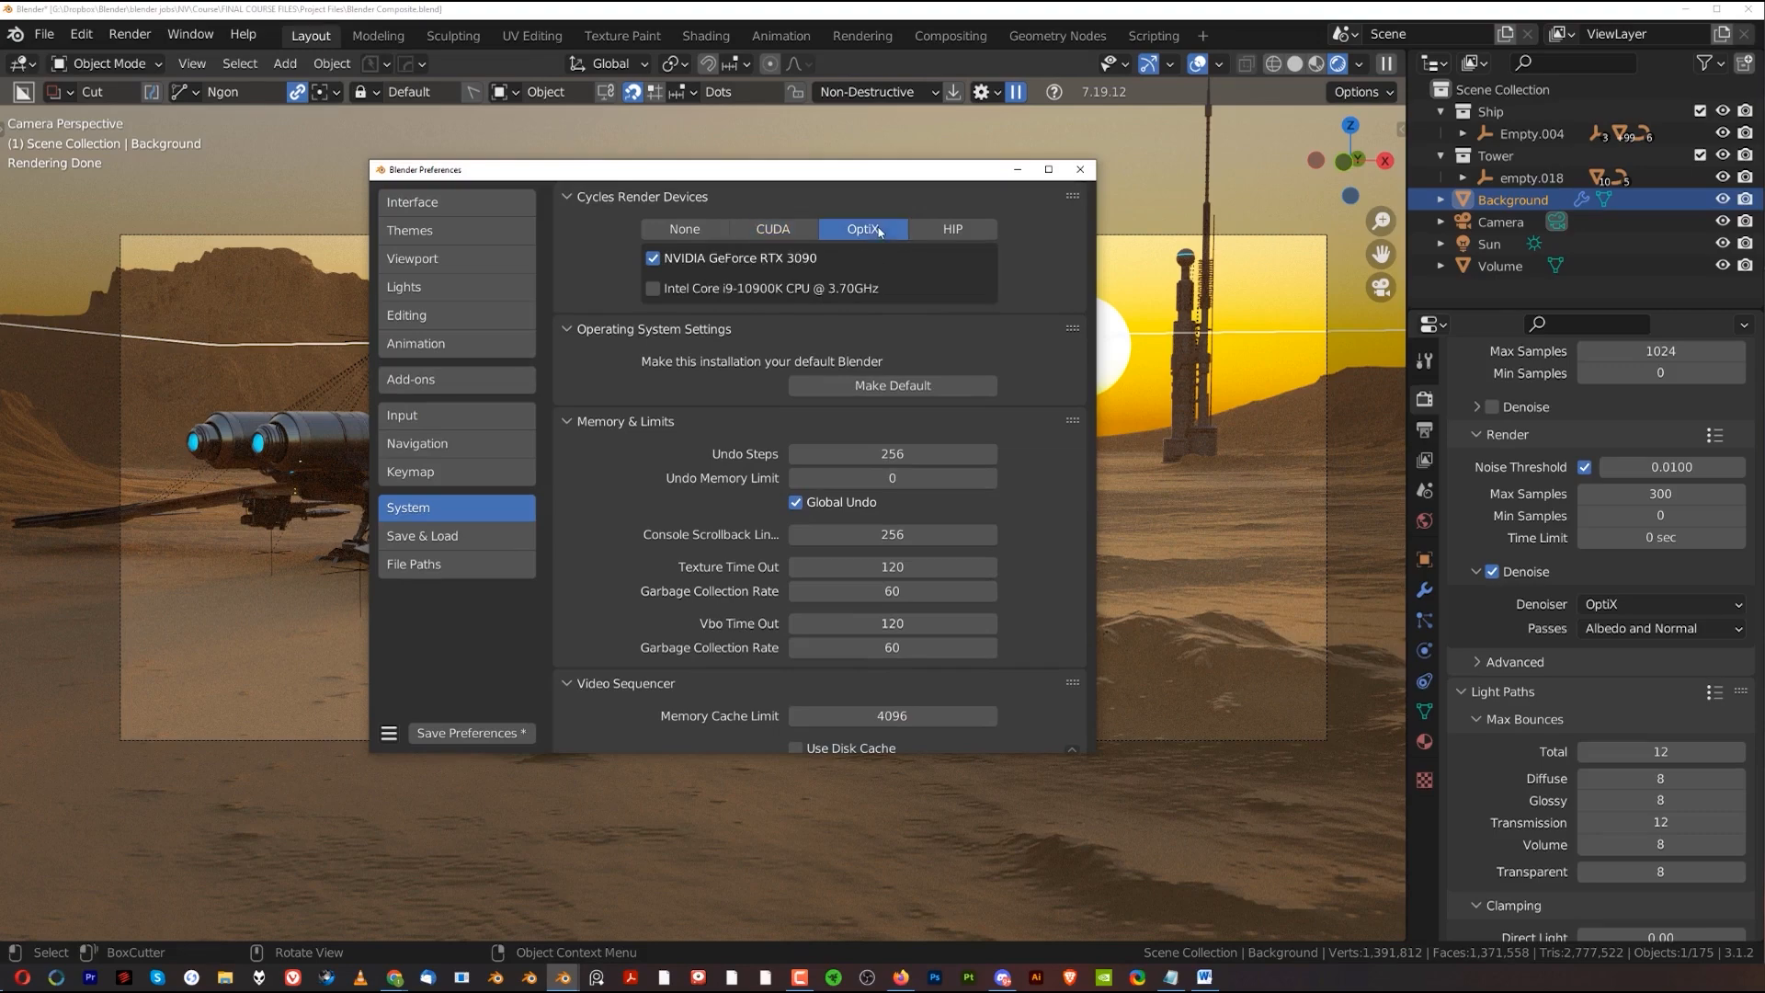
left_click(1081, 171)
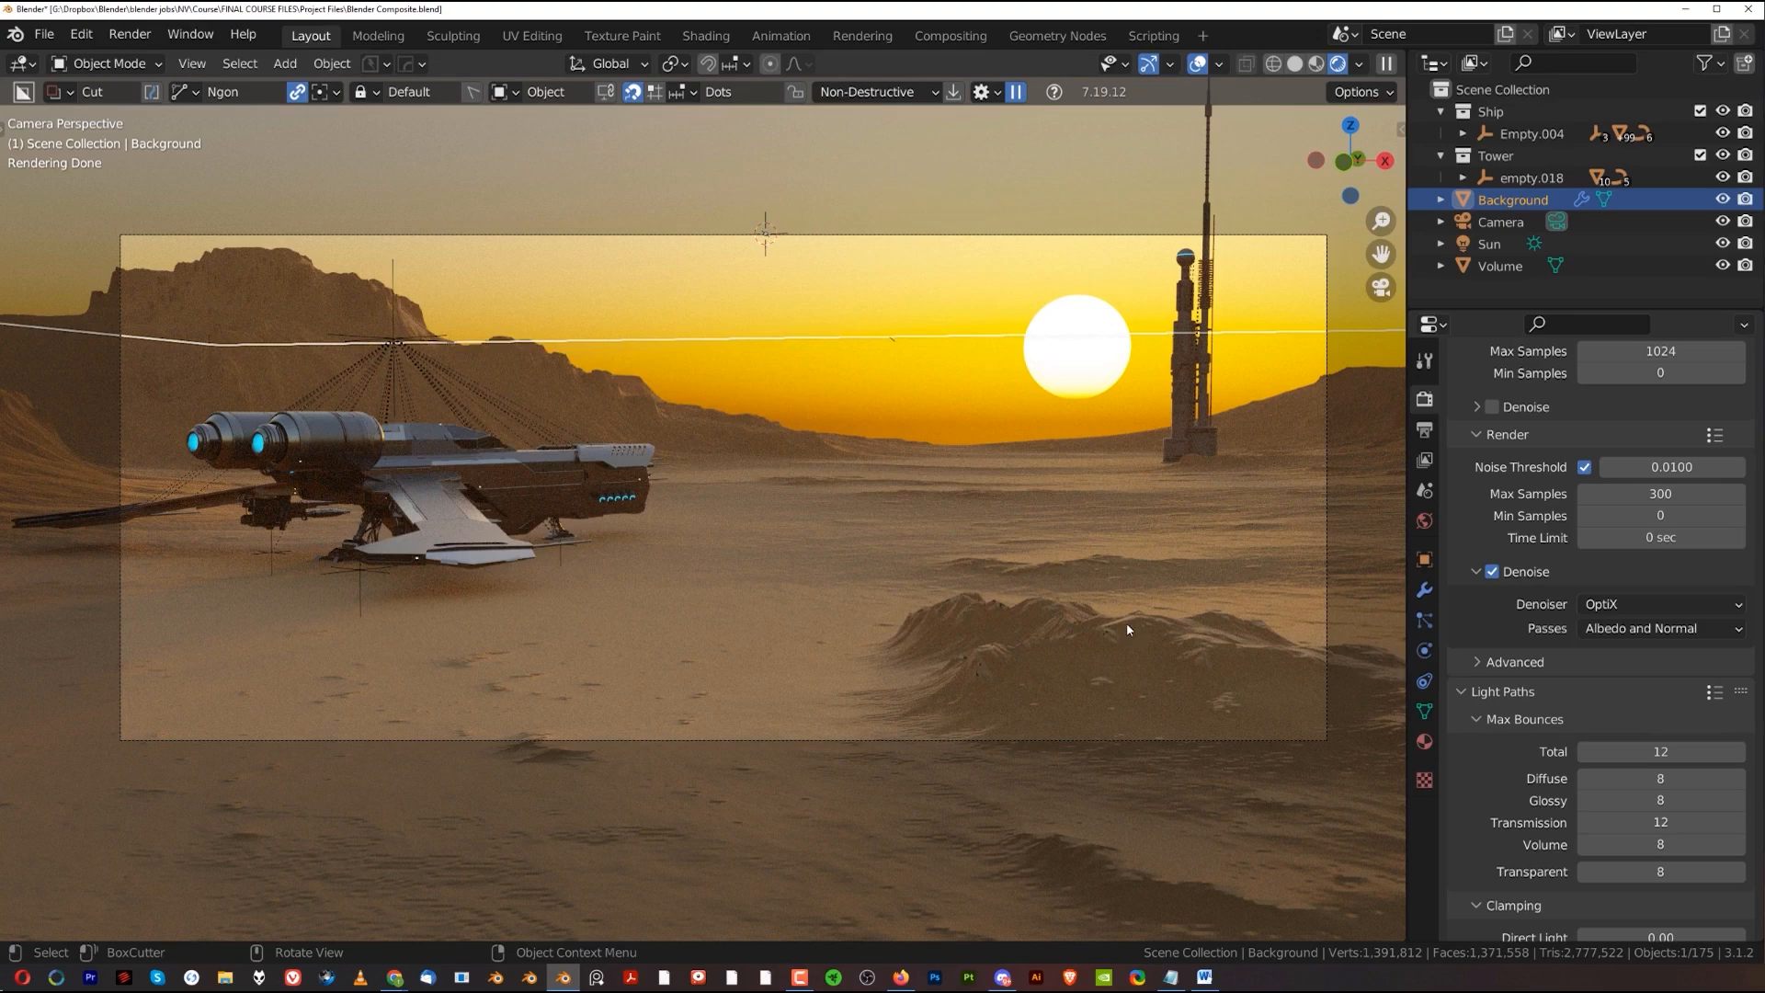
Check the compositing nodes, return to the Layout workspace and render the scene as a still image
left_click(953, 37)
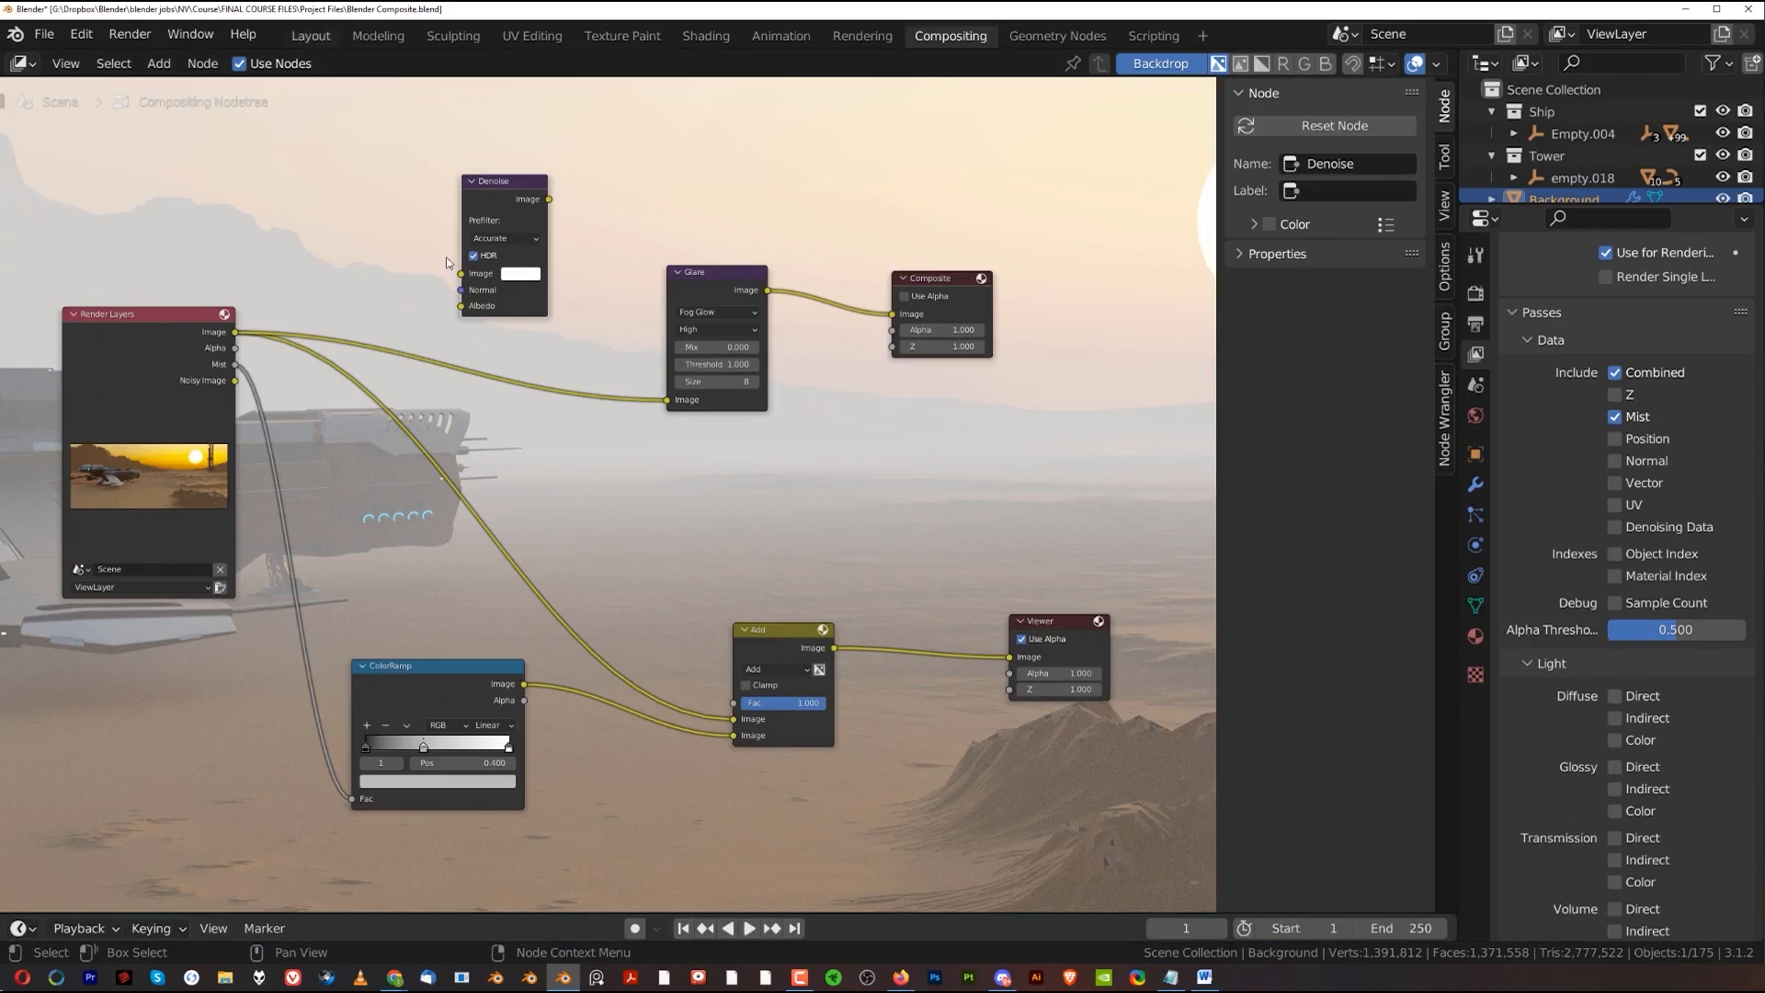
left_click(311, 36)
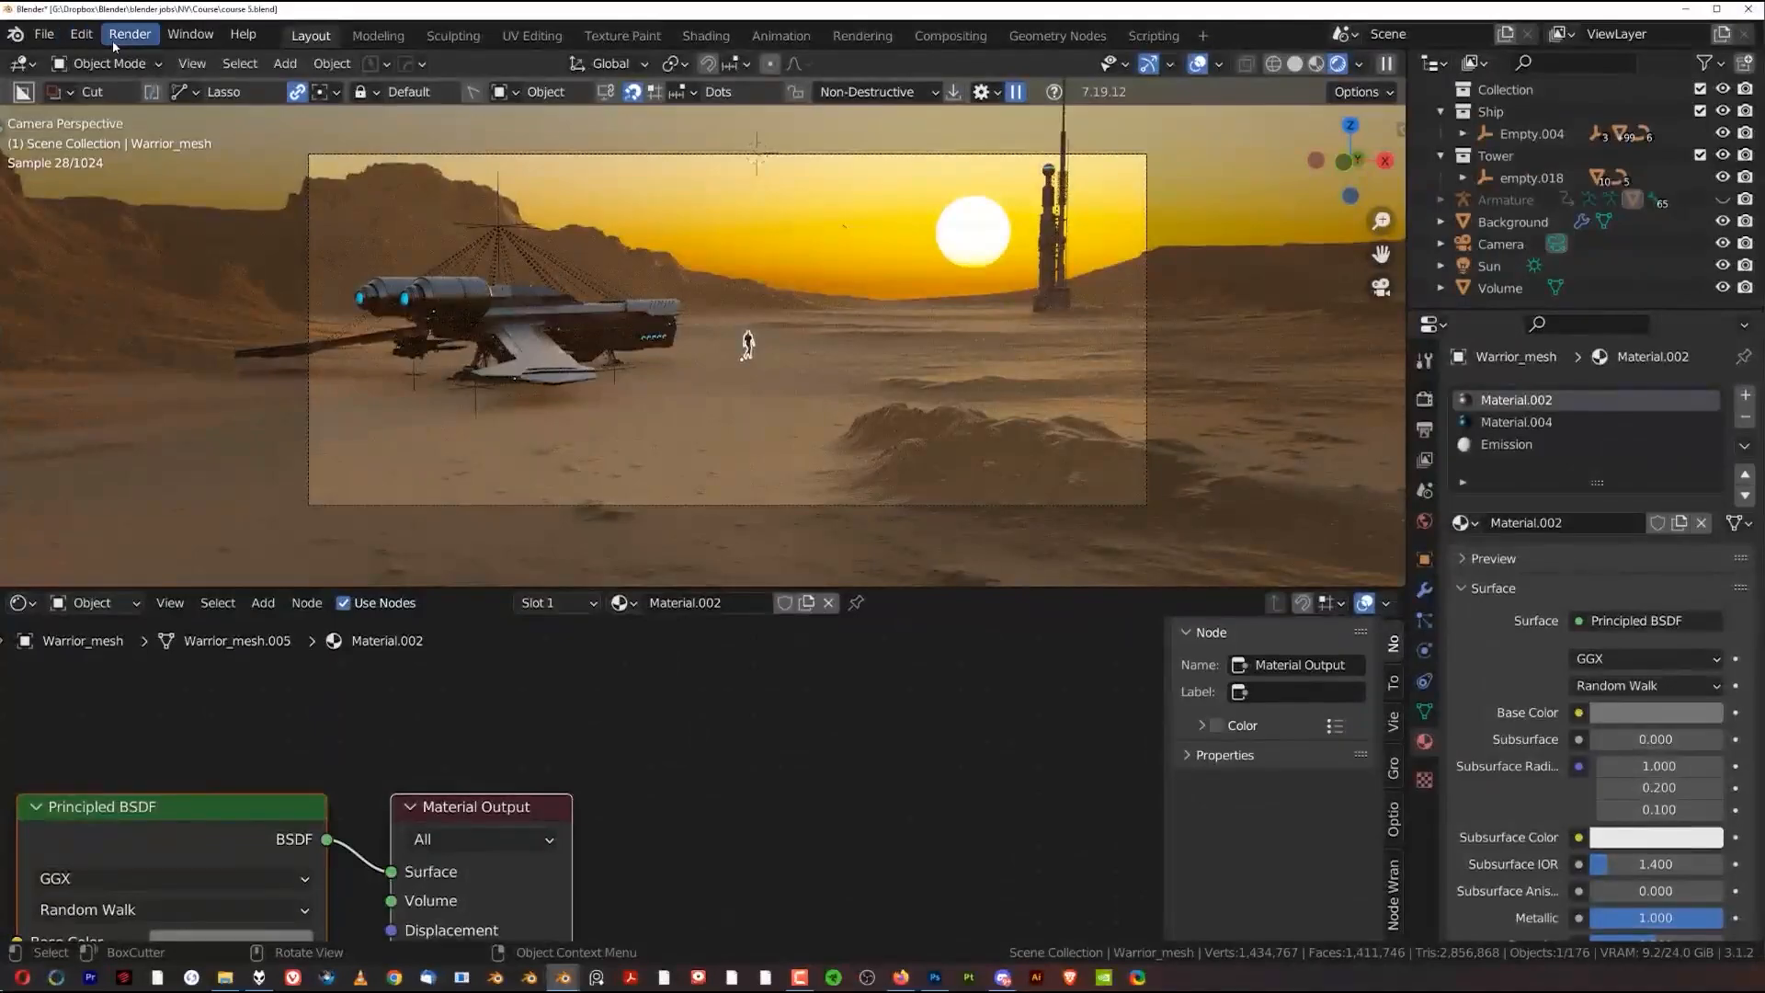
left_click(129, 34)
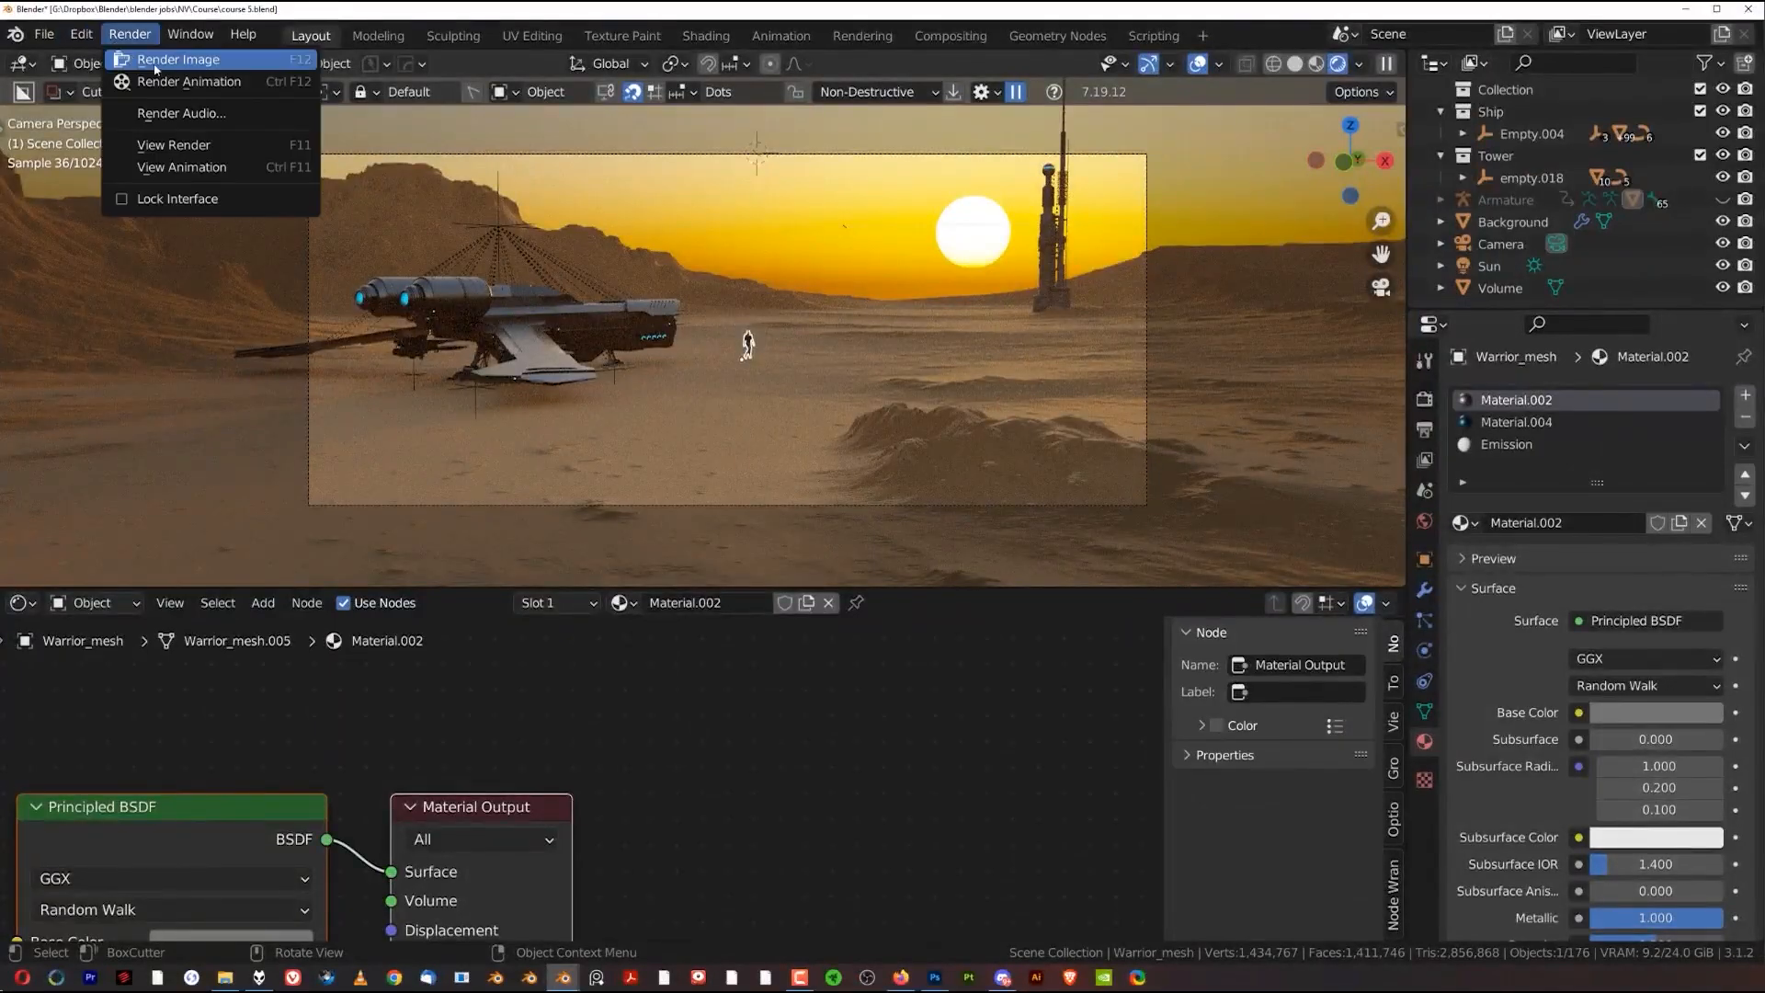
left_click(155, 68)
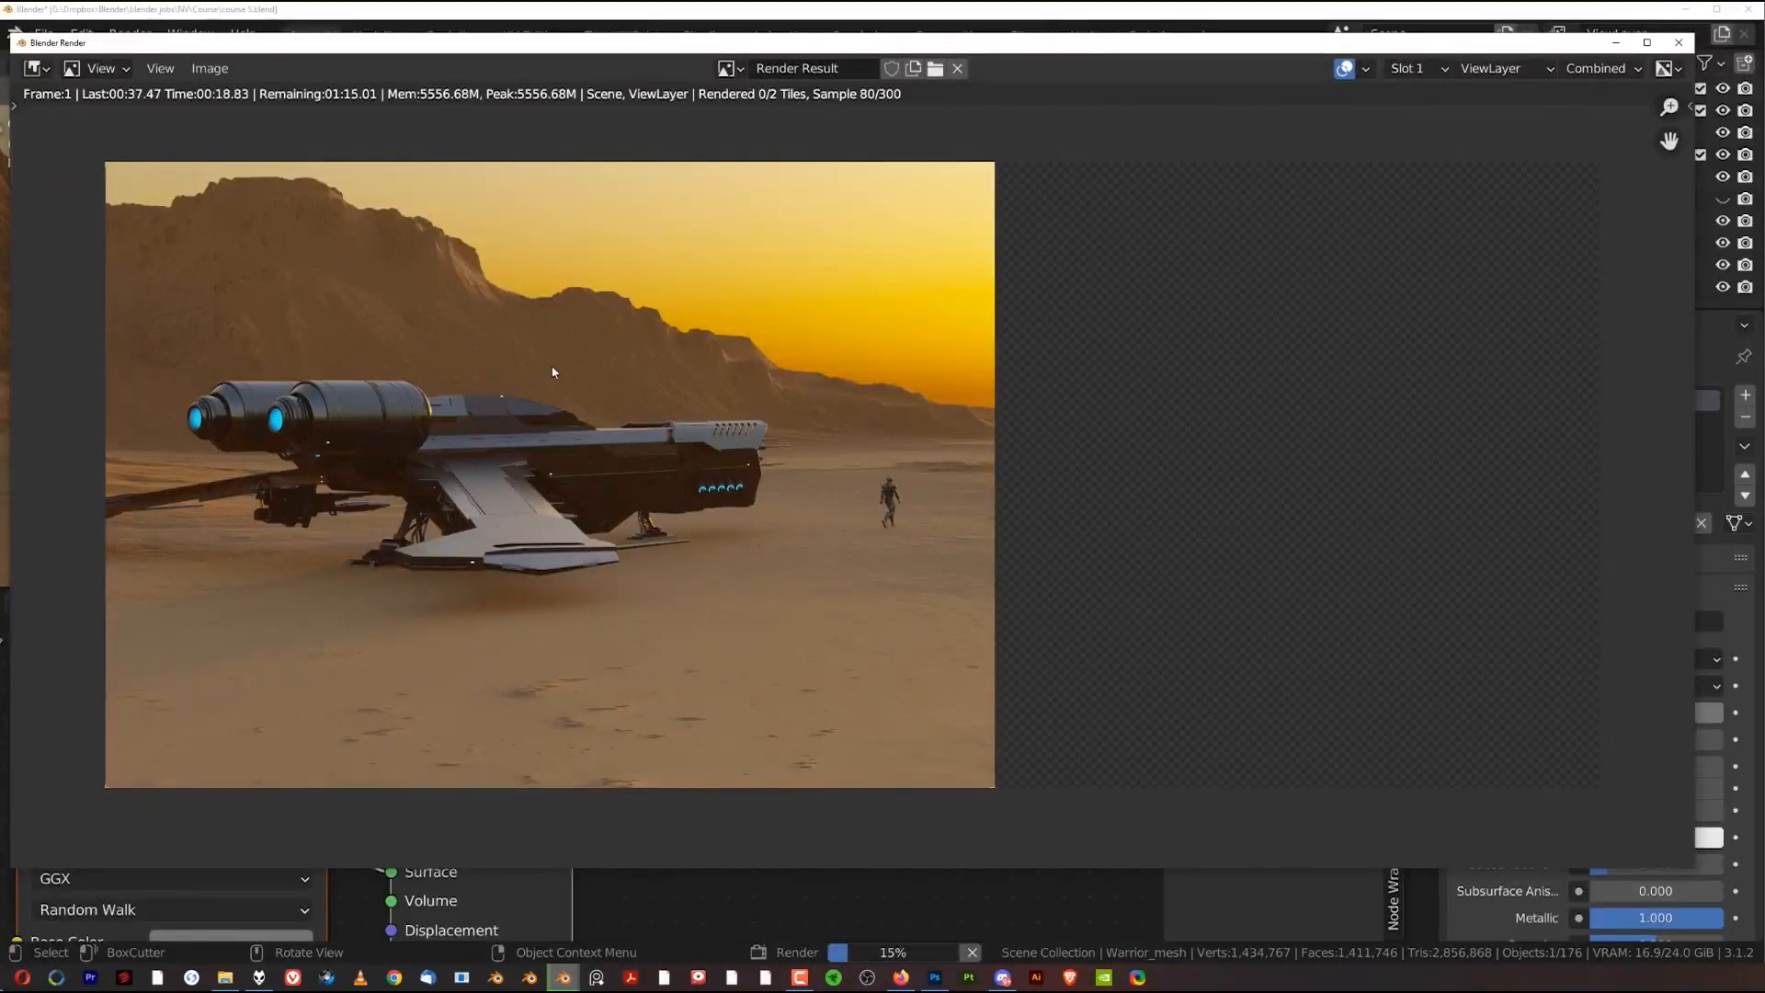
Examine the ship, its underside and the warrior figure up close in the denoised part of the render
scroll(441, 524, "up", 4)
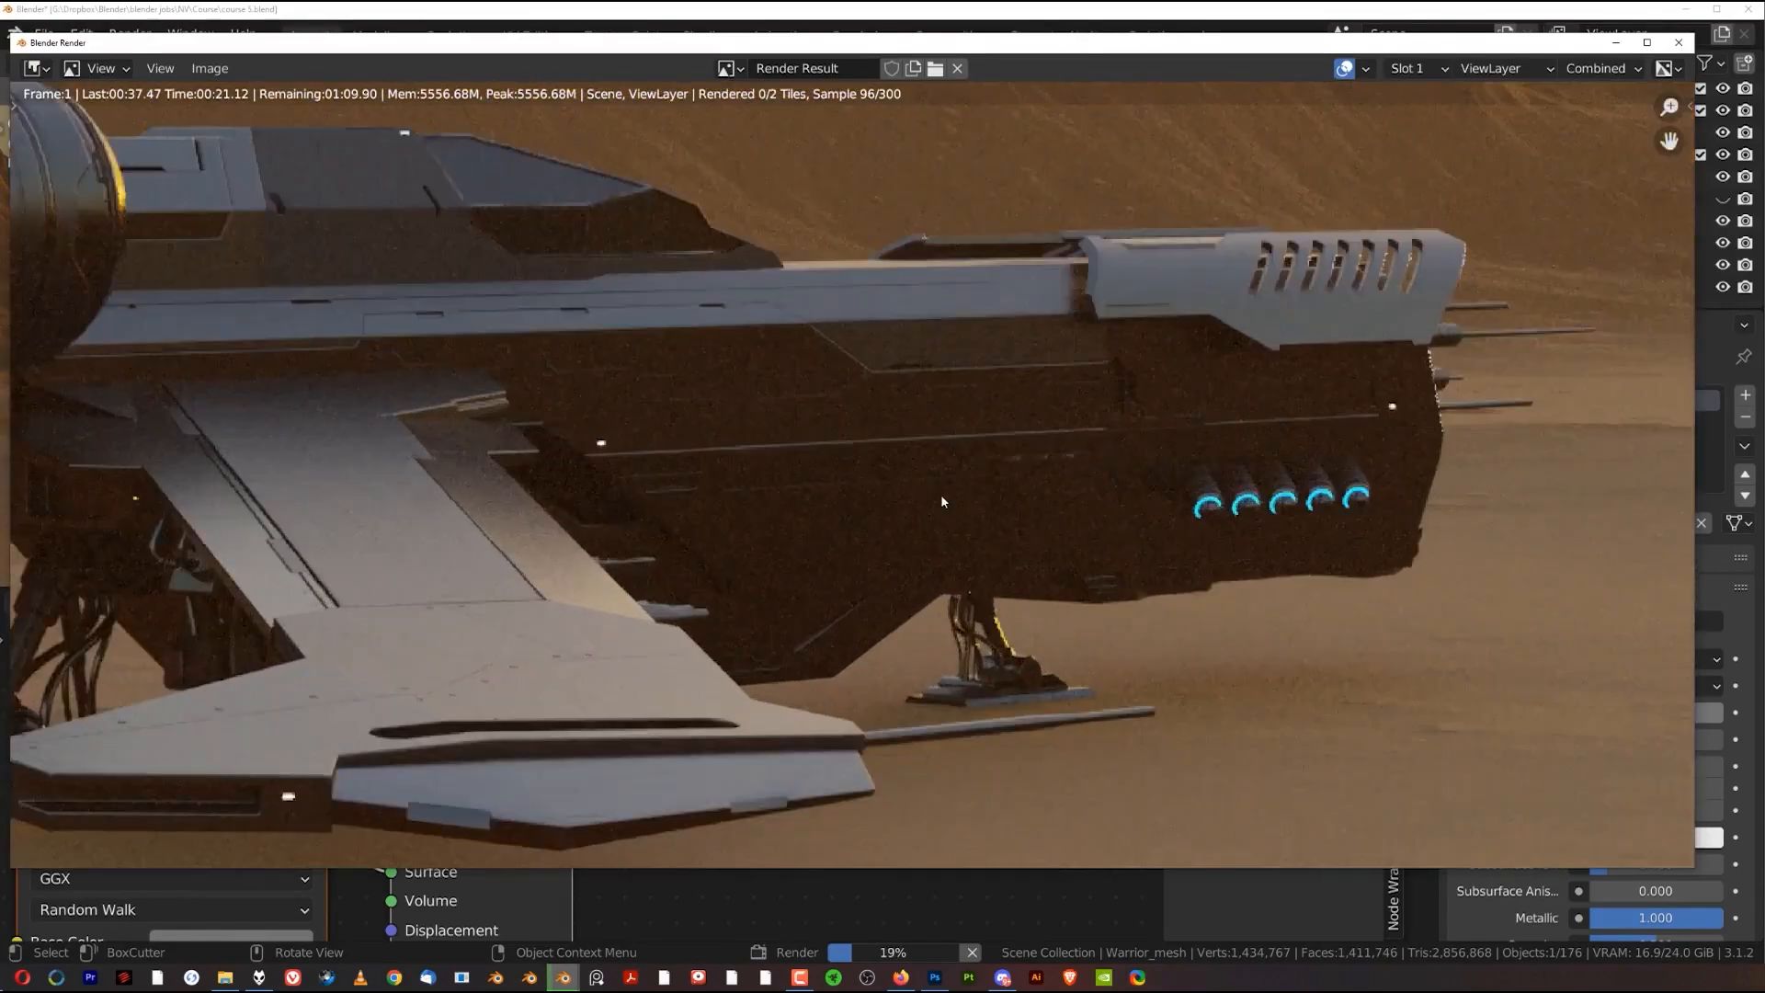
scroll(941, 494, "down", 2)
scroll(713, 529, "up", 1)
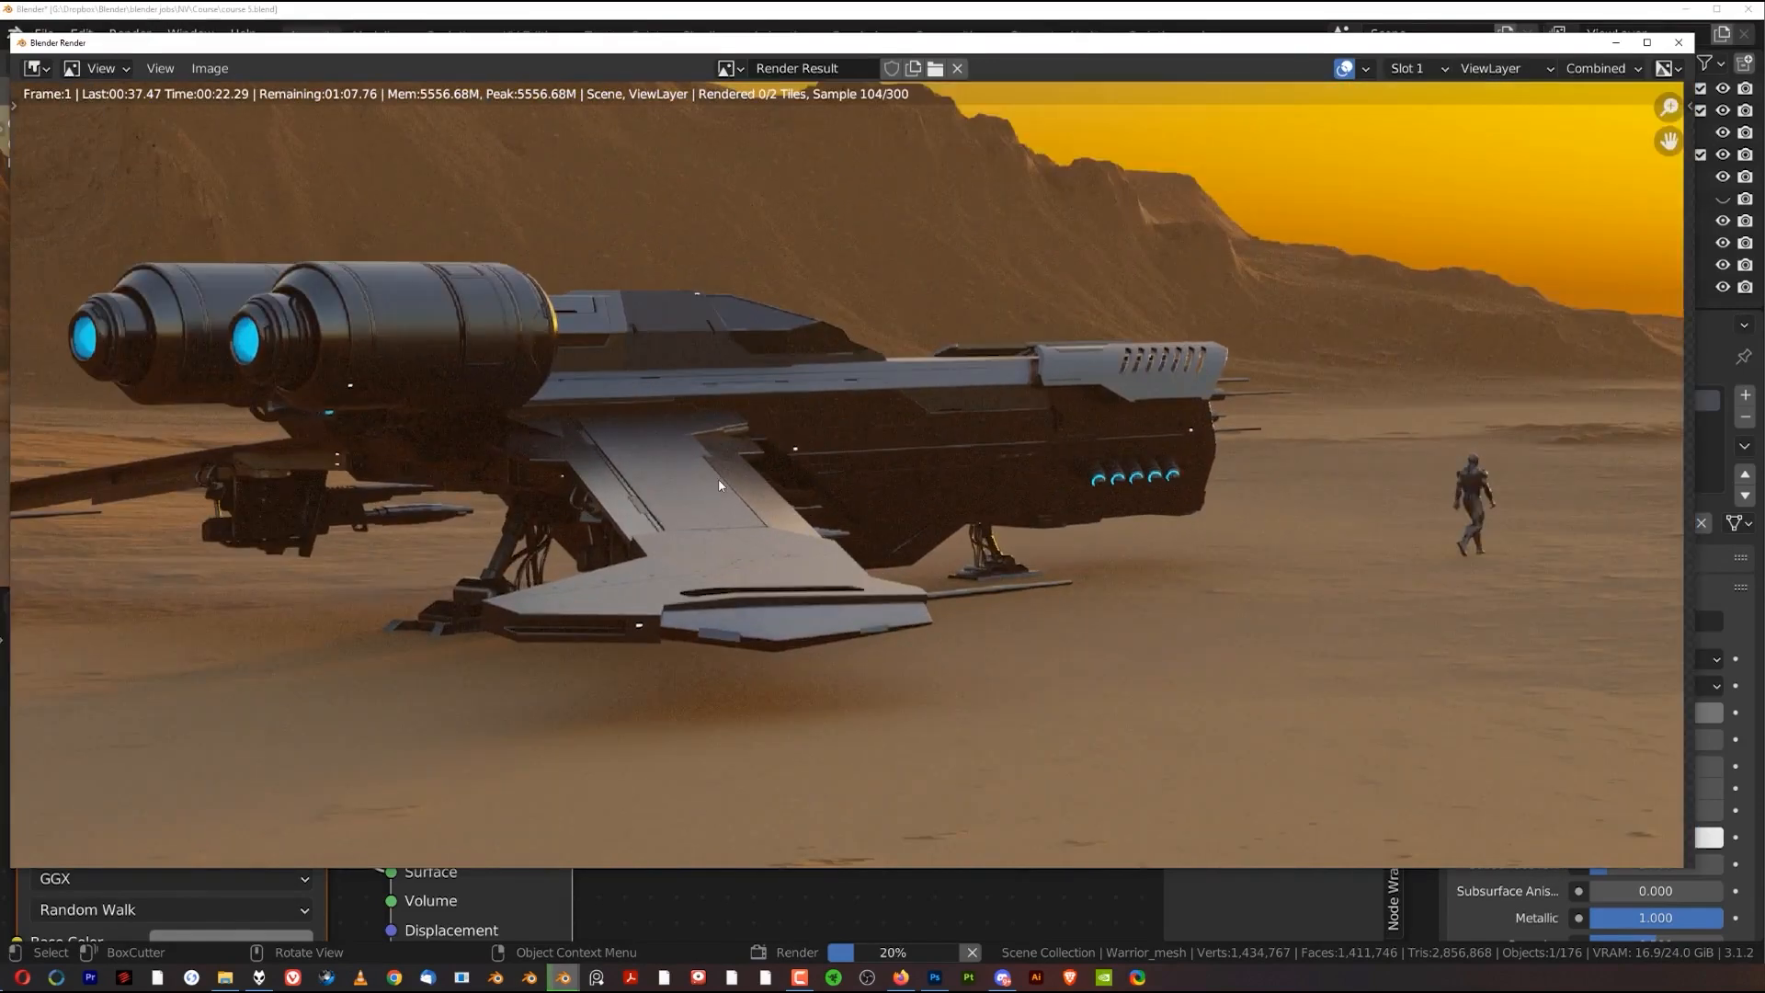
scroll(768, 489, "down", 3)
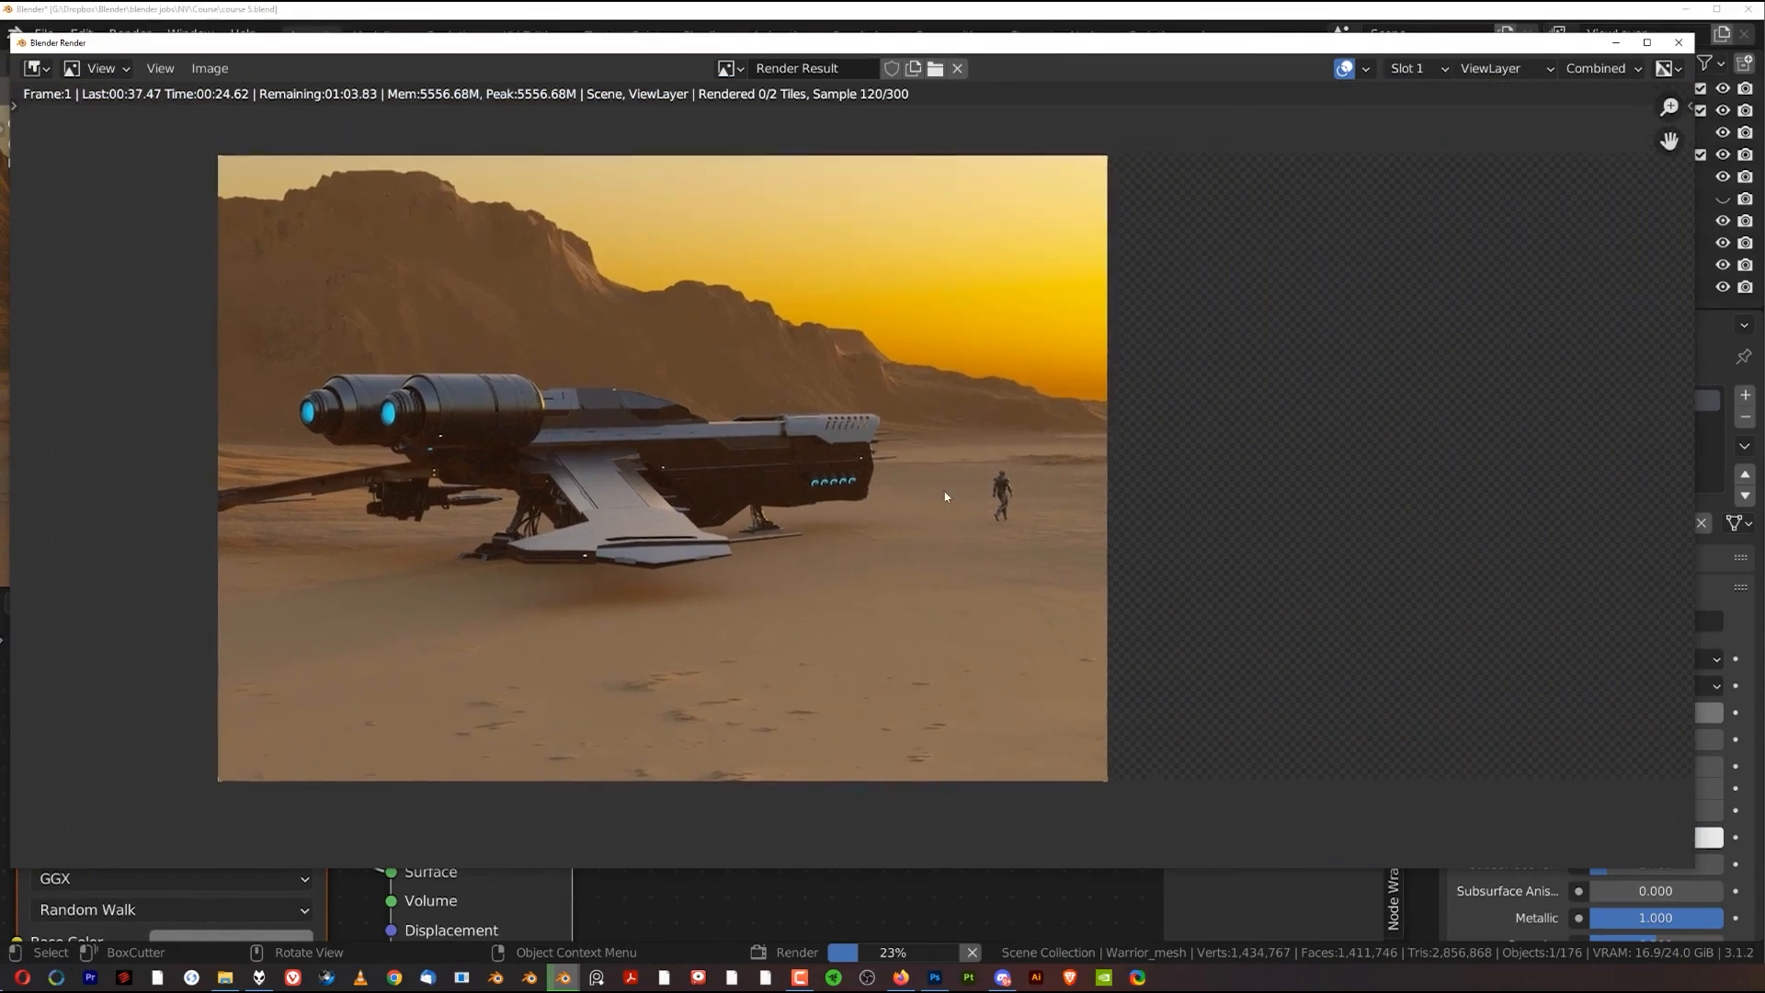
scroll(798, 524, "up", 1)
scroll(804, 470, "up", 1)
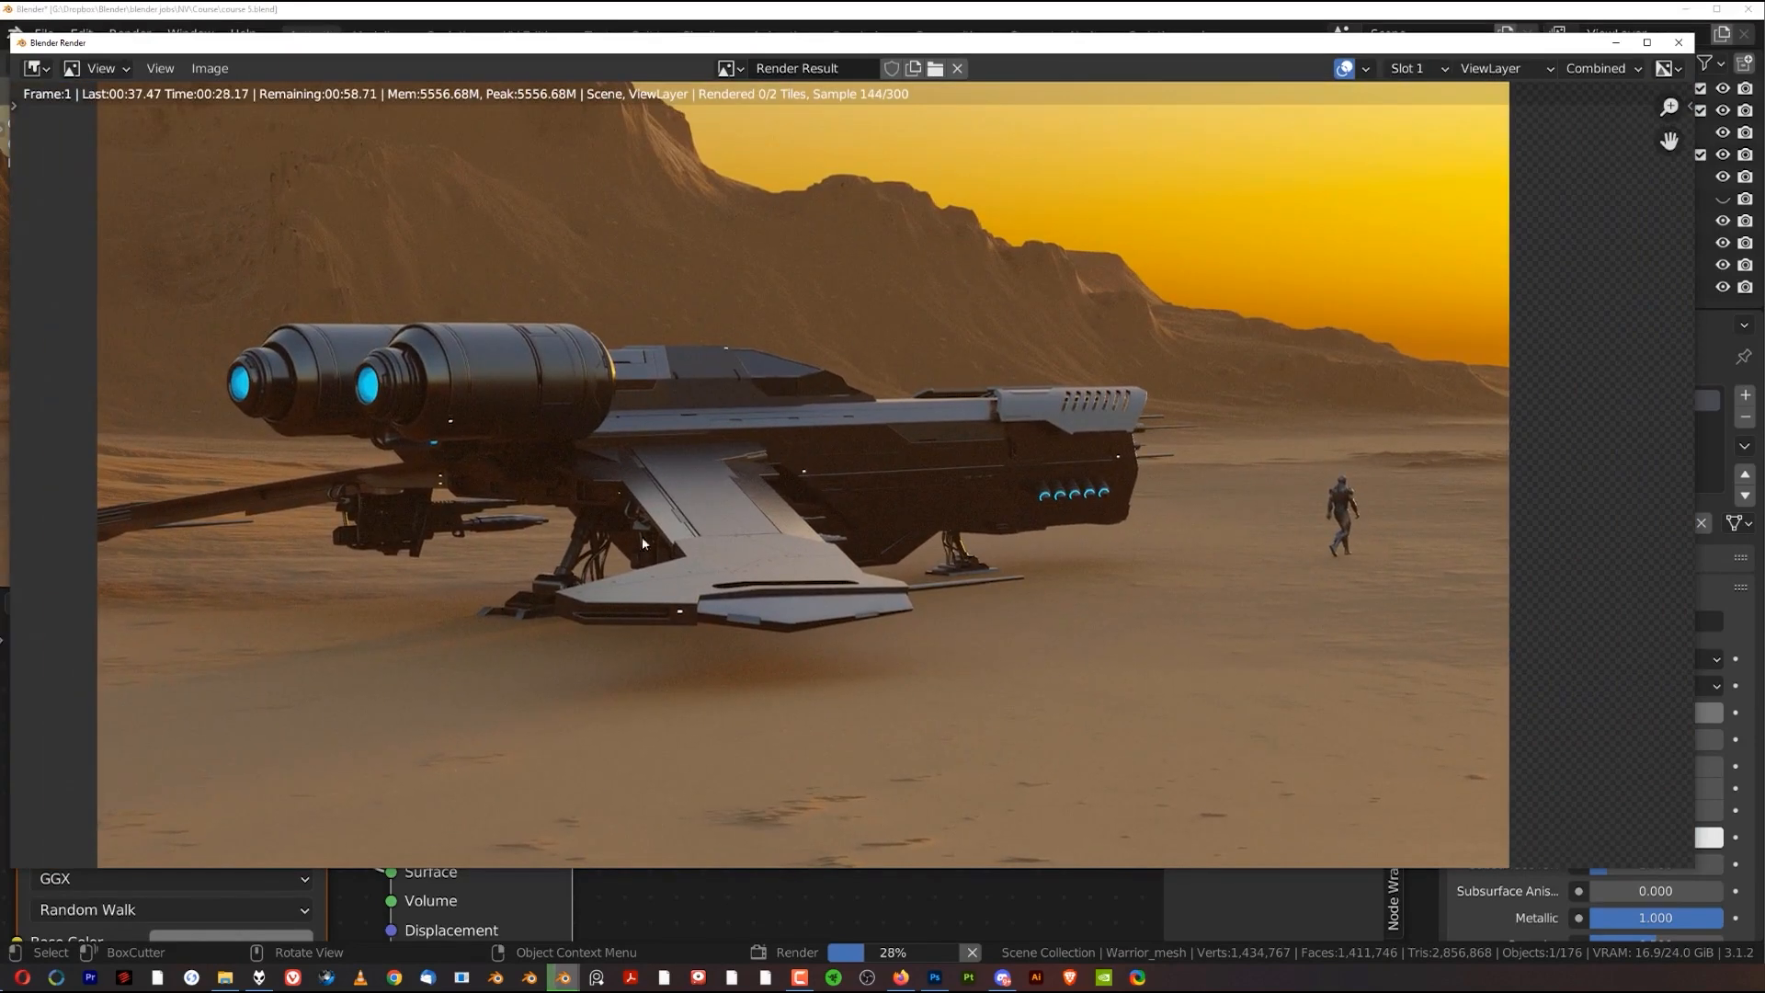
scroll(890, 535, "down", 3)
middle_click_drag(981, 536, 832, 523)
scroll(832, 523, "up", 3)
middle_click_drag(464, 479, 806, 521)
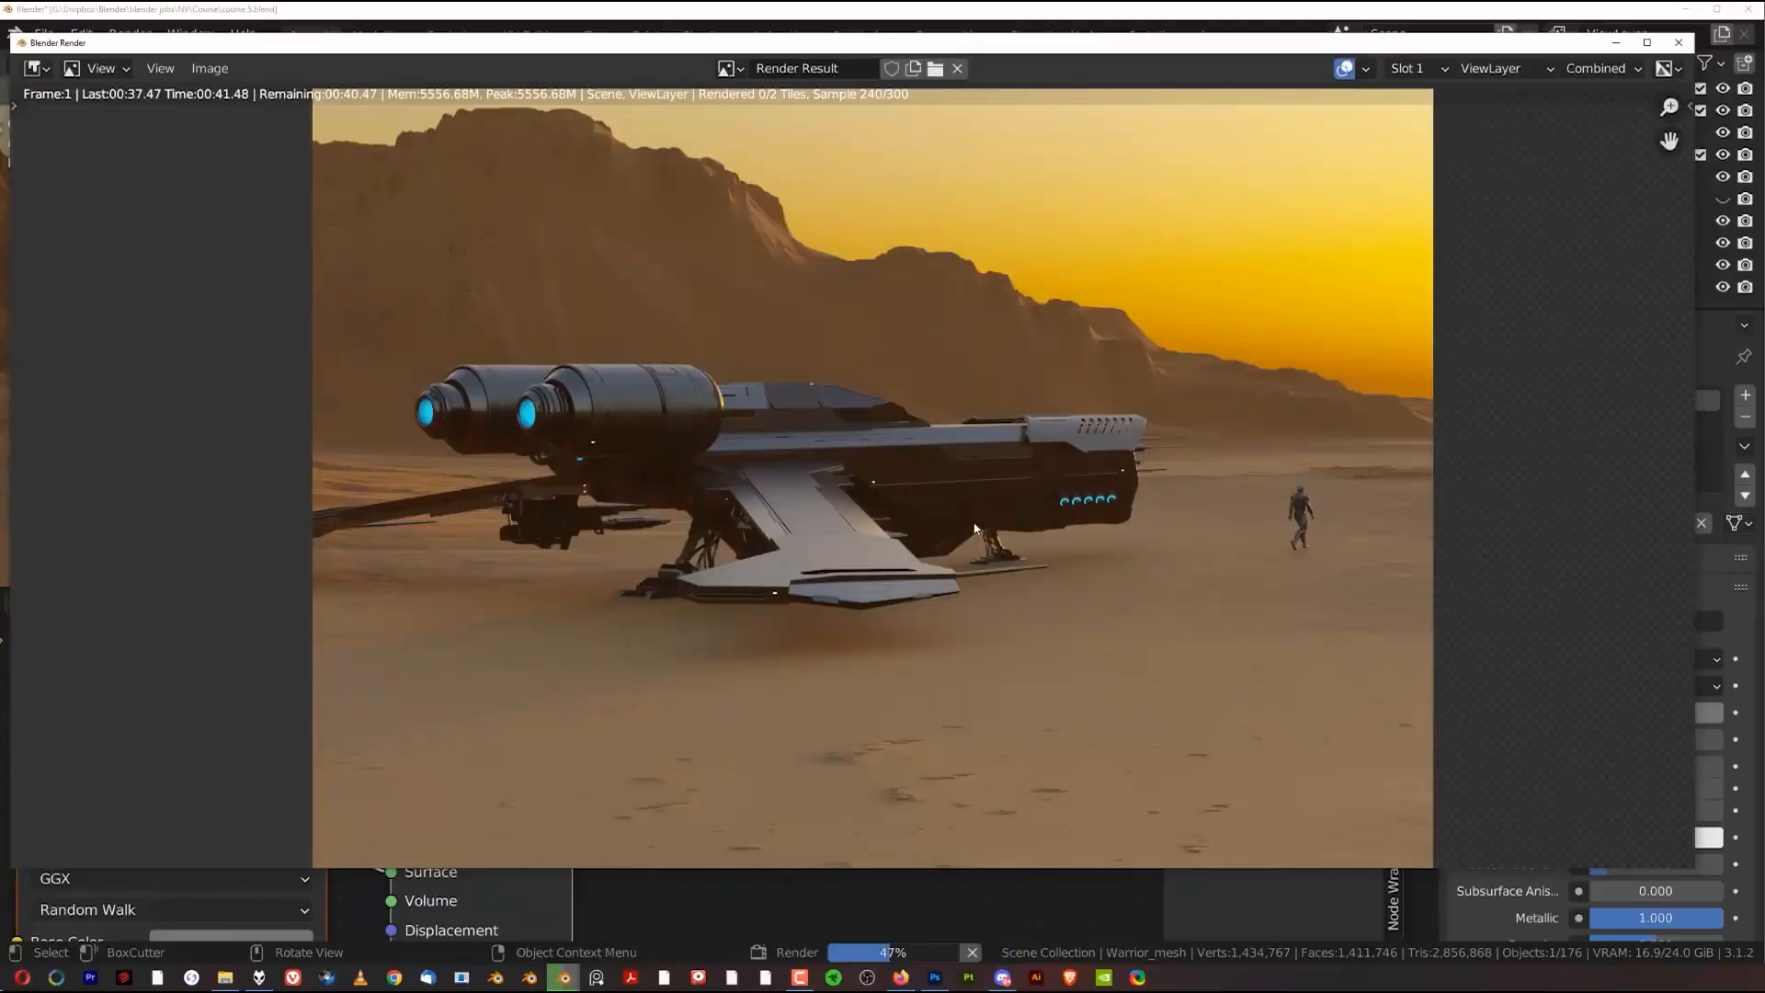
scroll(976, 529, "up", 2)
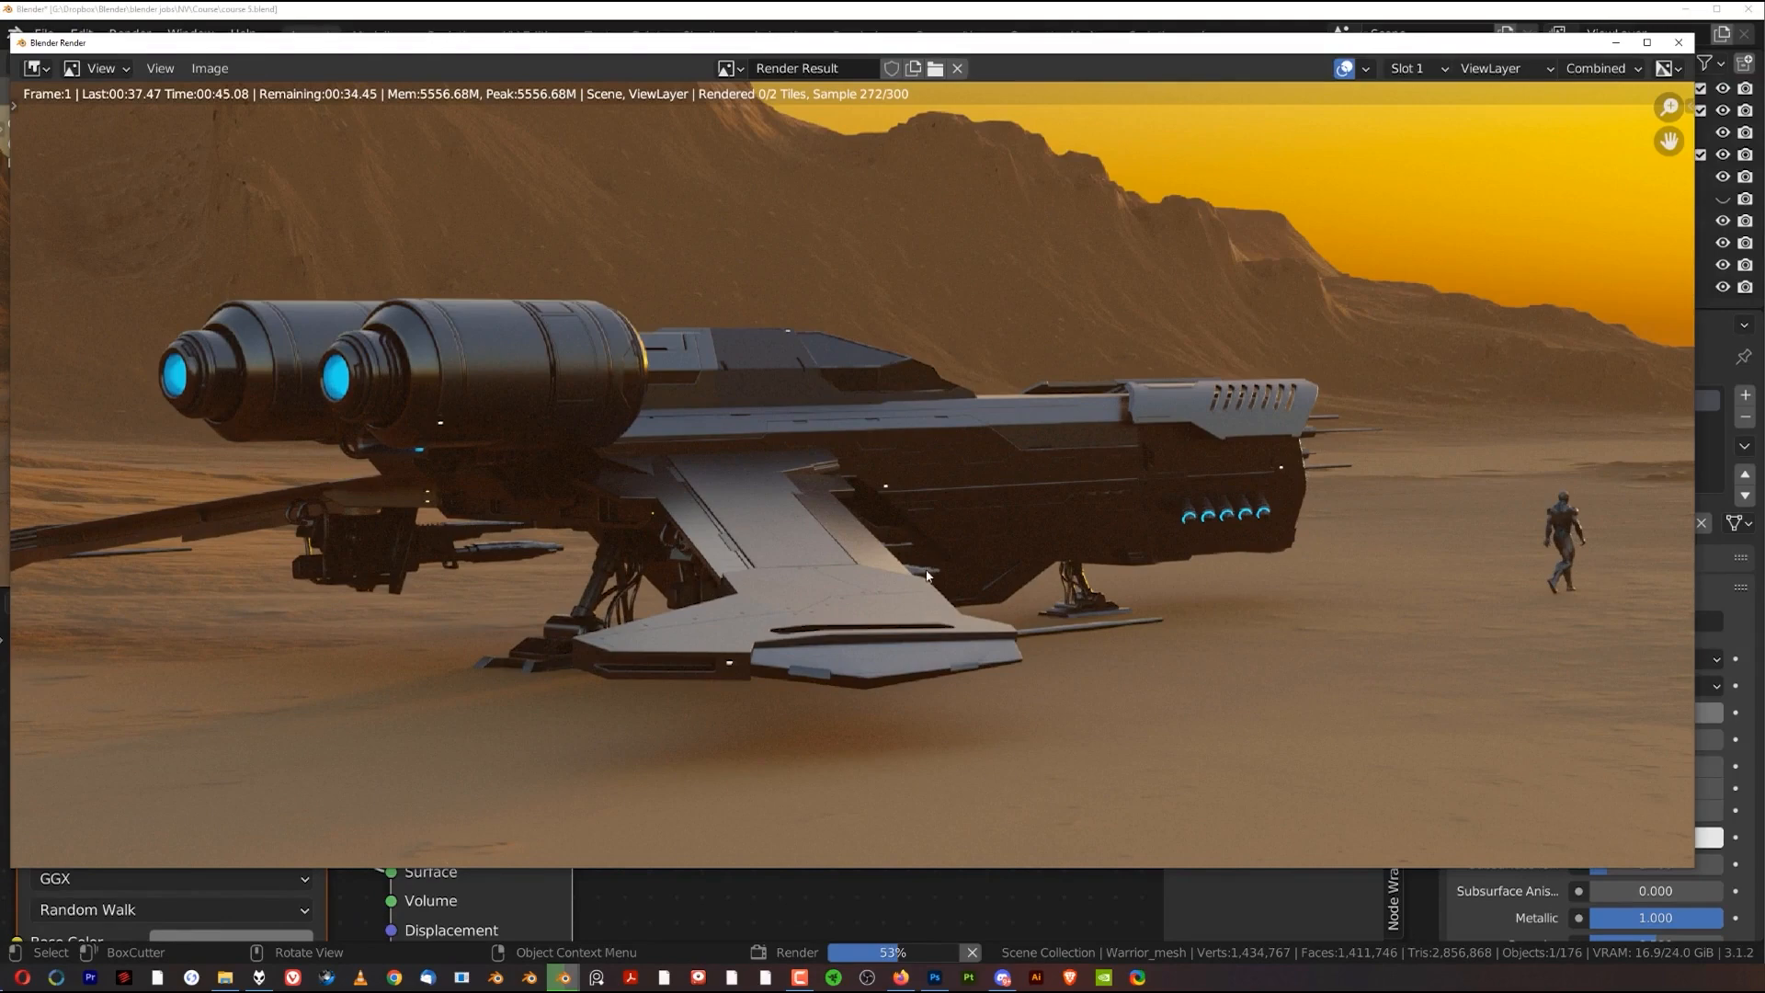
View the whole frame, including the sun and tower, while the second render tile is processed
scroll(1042, 512, "down", 5)
middle_click_drag(1135, 515, 950, 483)
scroll(870, 485, "up", 2)
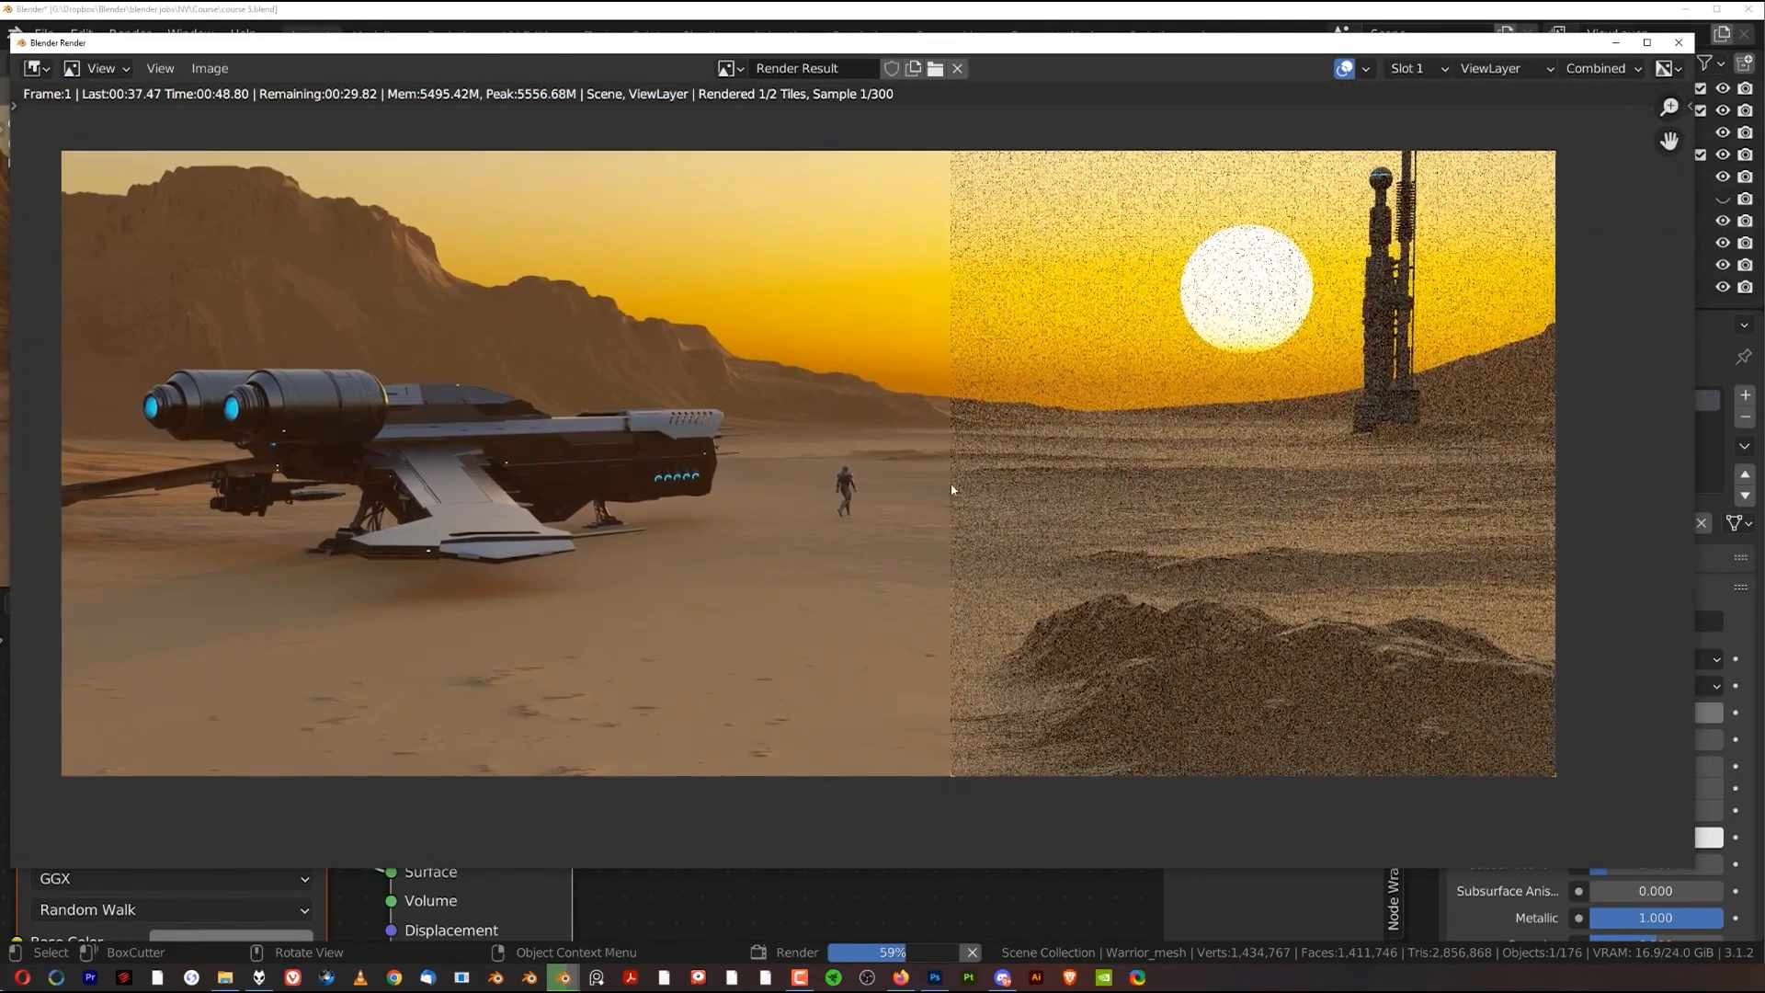
scroll(961, 482, "down", 1)
scroll(962, 474, "up", 1)
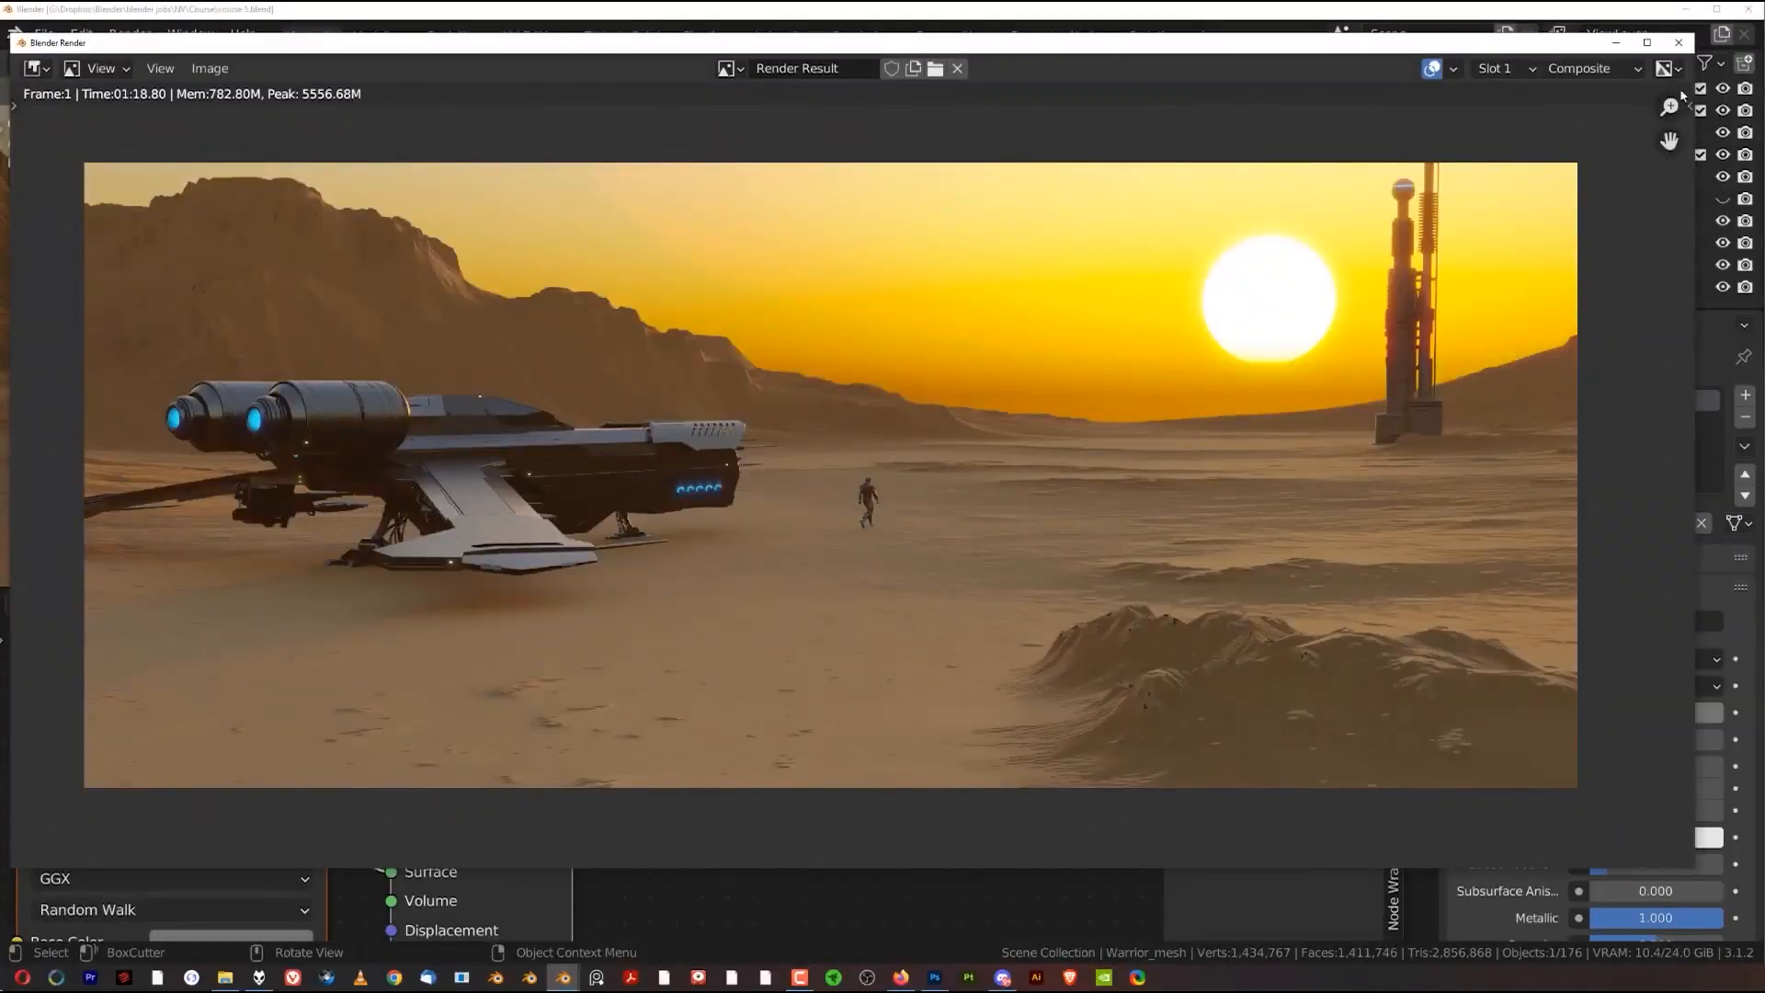
Close the render window and lighten the base colour of the ship's side hull panel to a value of 0.277
left_click(1679, 42)
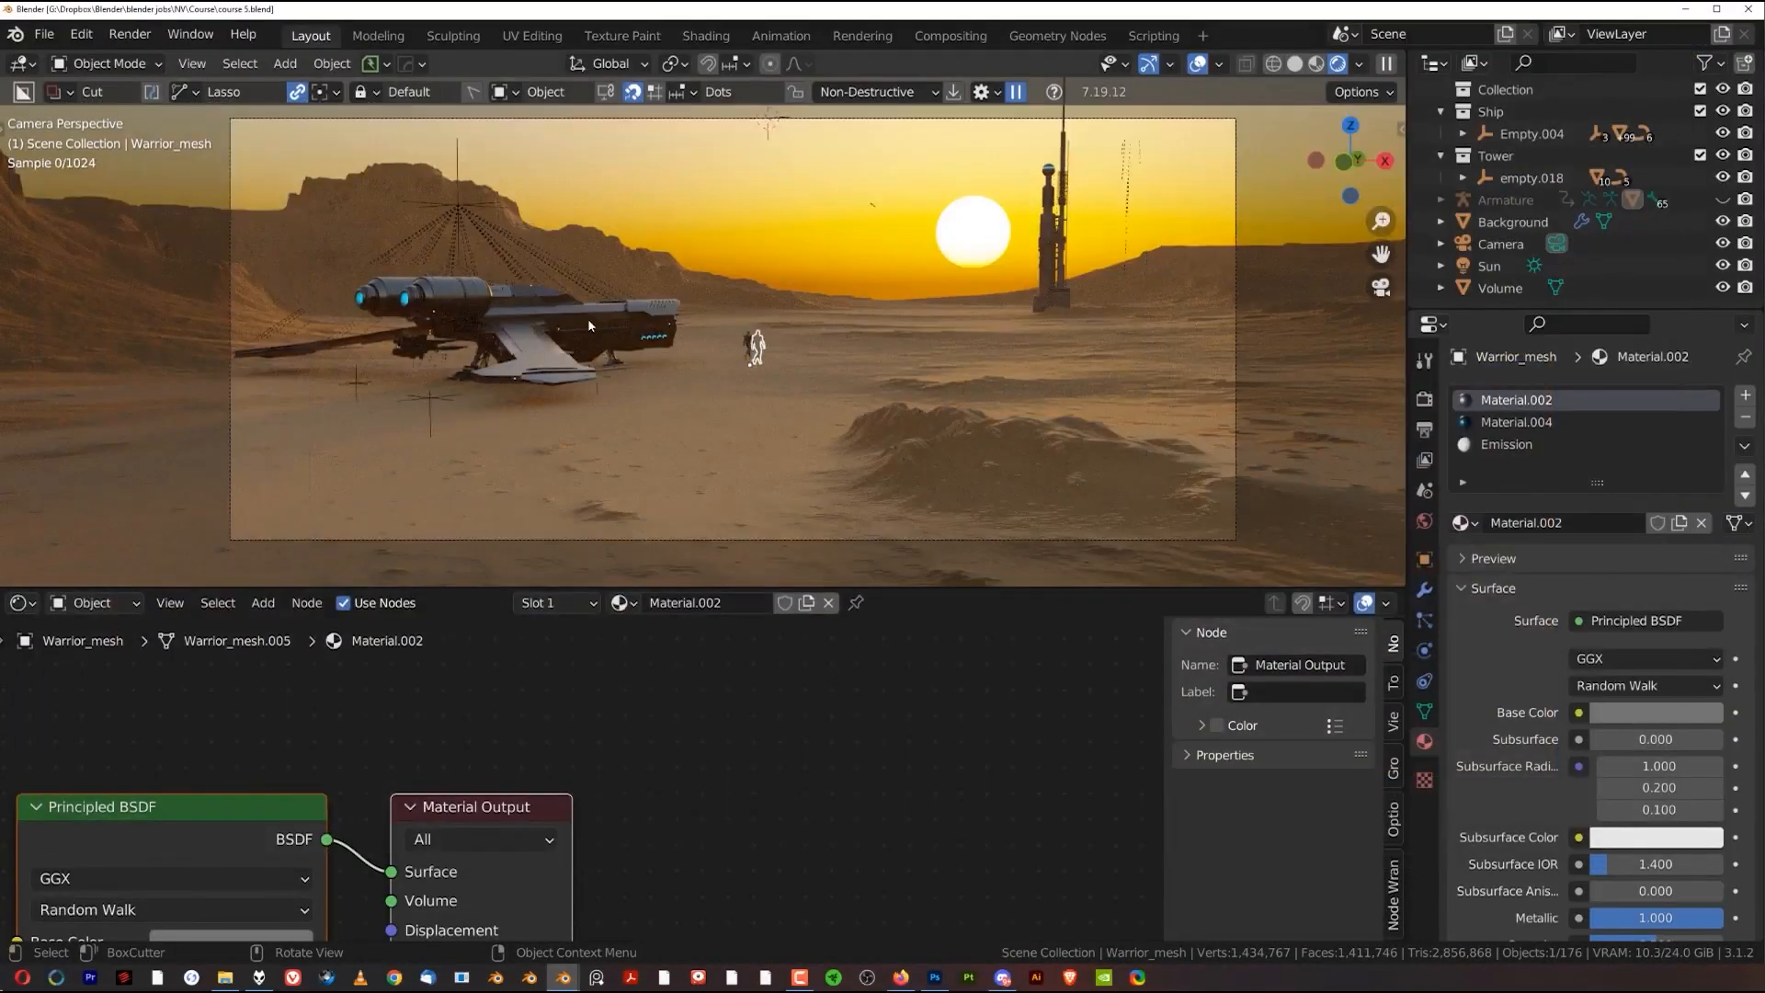
scroll(587, 318, "up", 3)
left_click(543, 343)
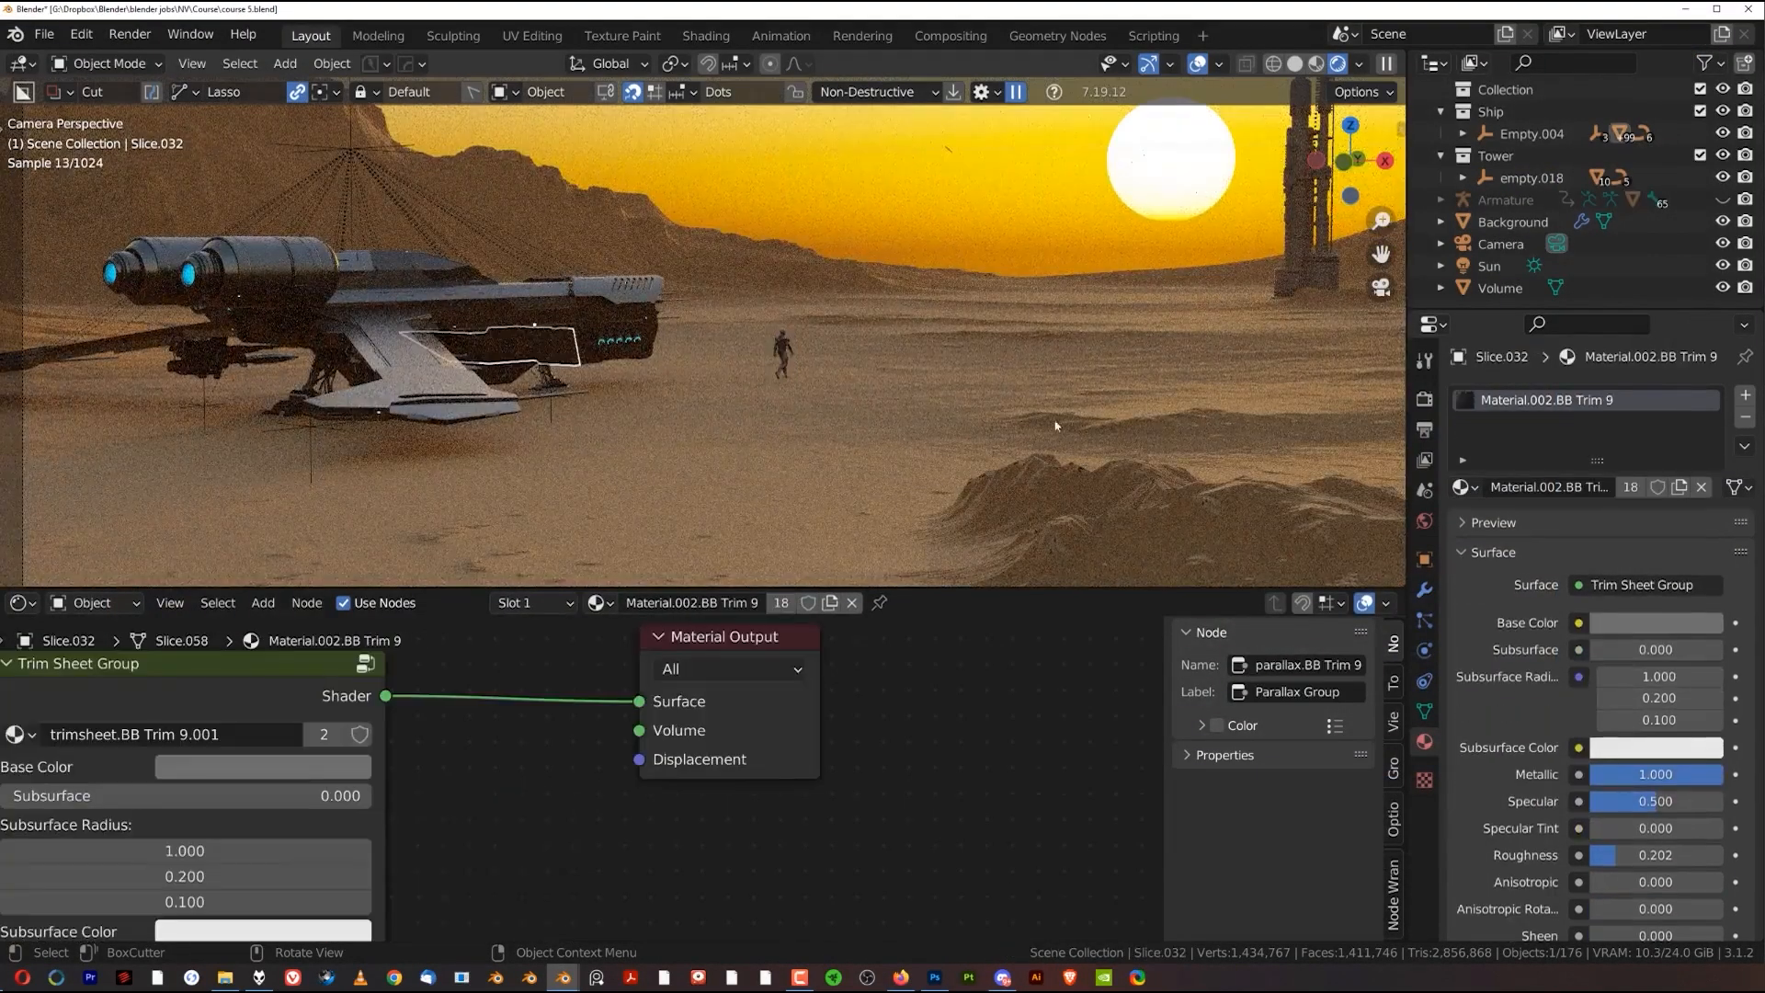
left_click(1666, 626)
left_click(1706, 376)
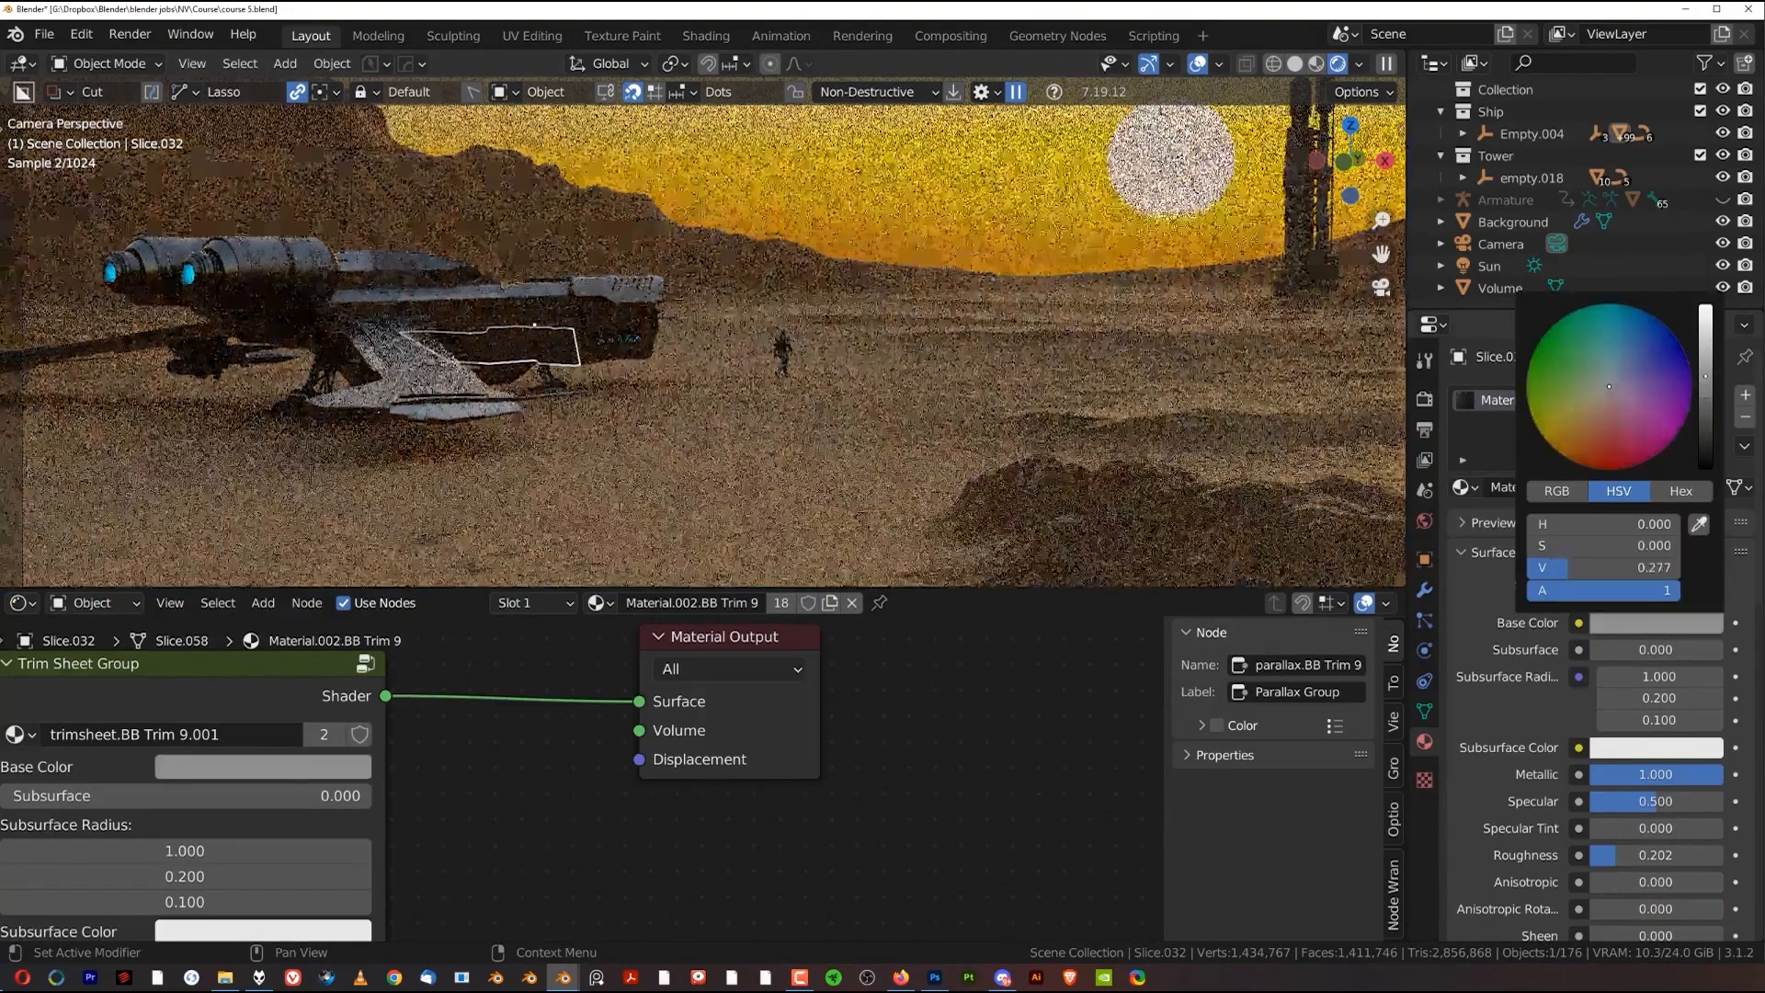
Check the trim sheet material on the ship's central body and lighten the base colour of the upper hull part
left_click(287, 327)
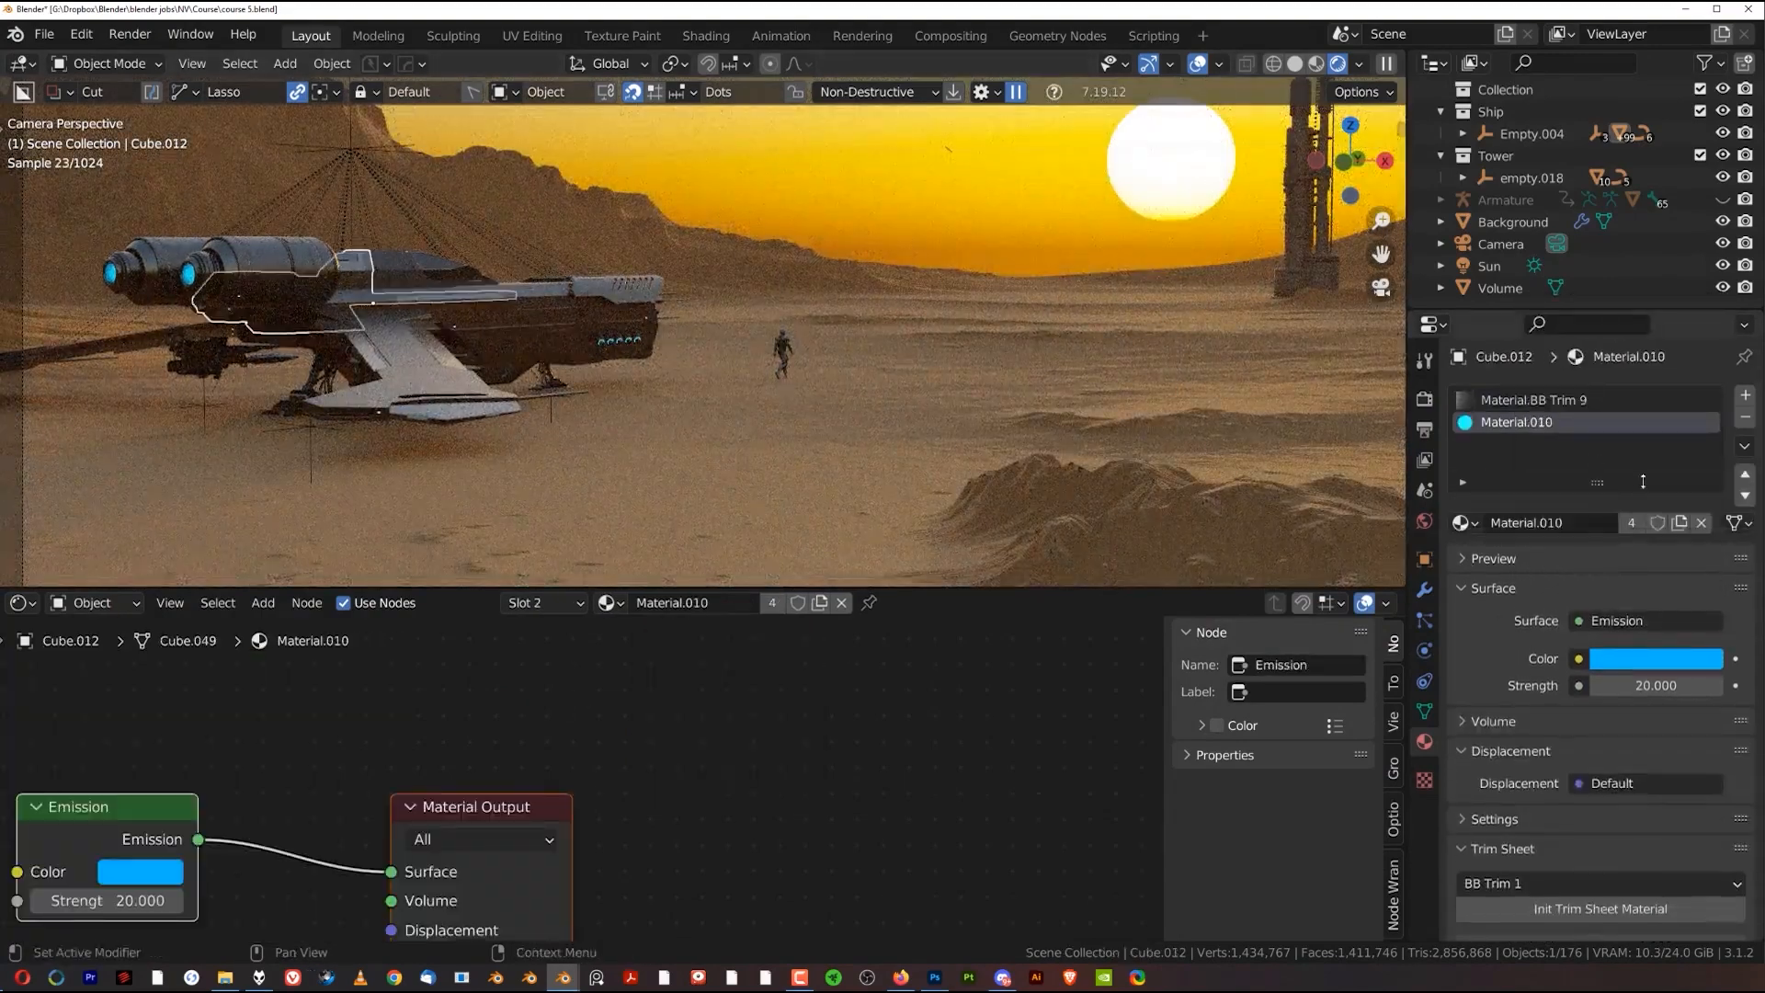
left_click(1582, 401)
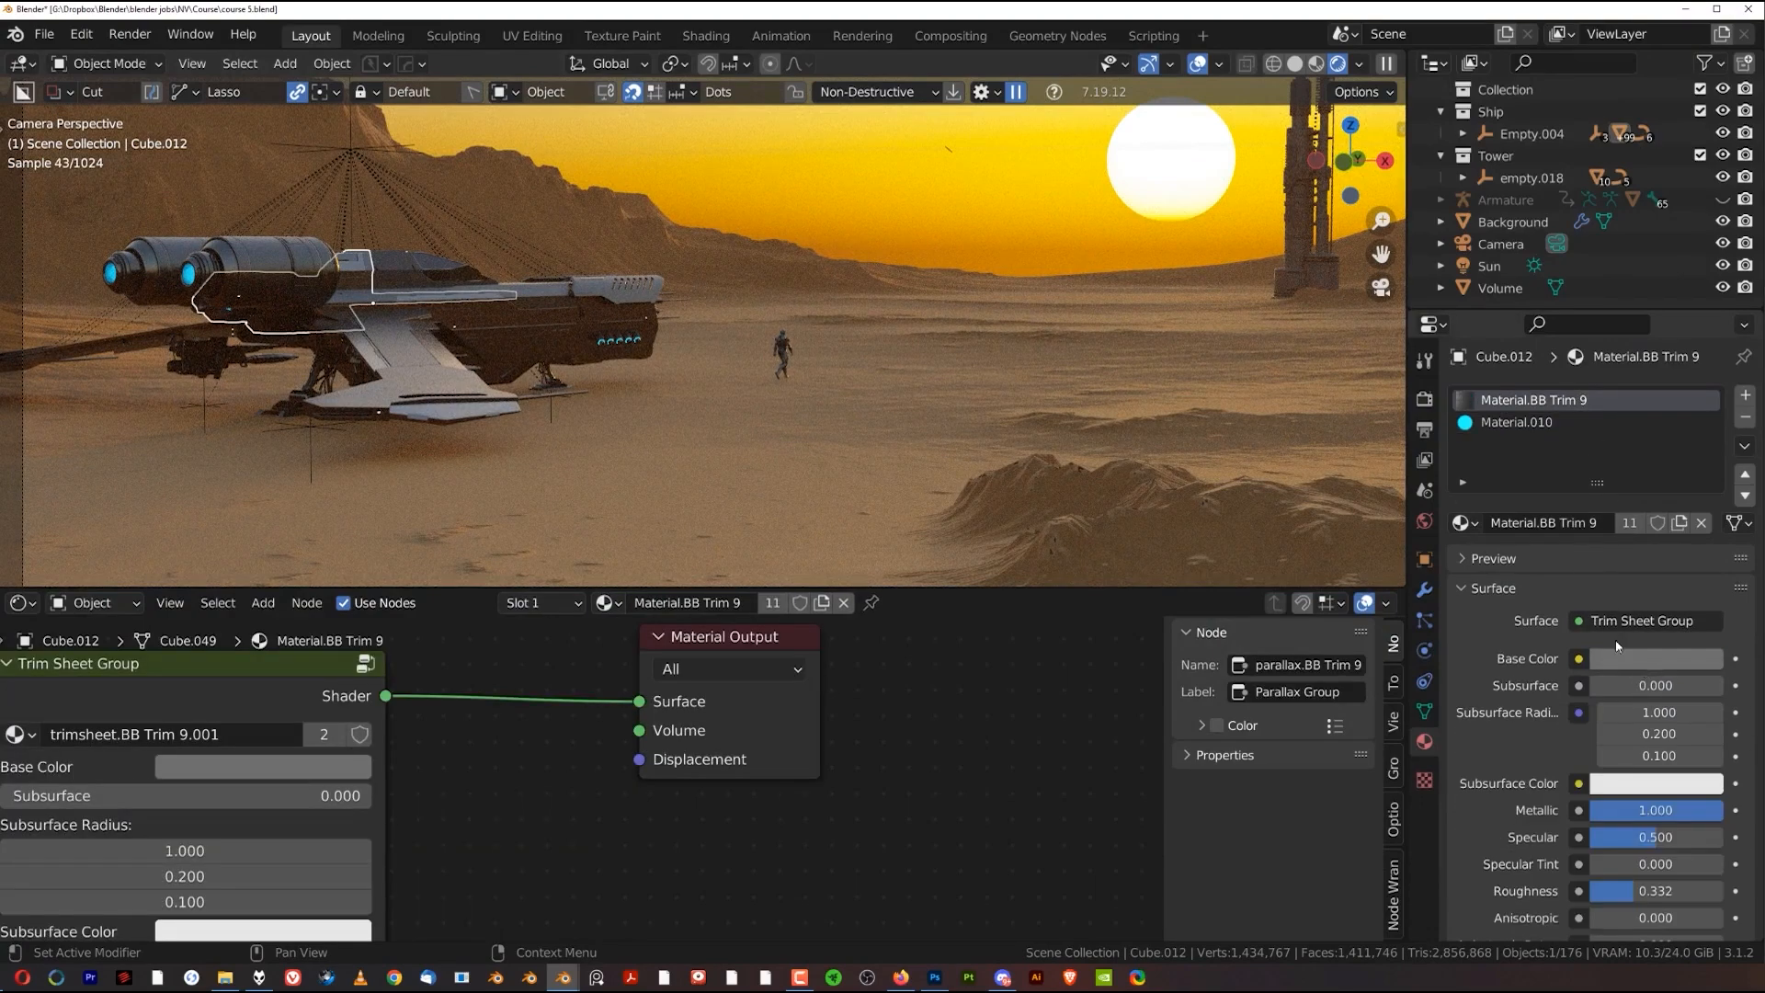
left_click(398, 279)
left_click(1655, 678)
left_click_drag(1707, 432, 1705, 362)
Check the side hull panel's base colour and lighten the base colour of the ship's part beneath the body
left_click(544, 355)
left_click(1655, 622)
left_click(404, 359)
left_click(333, 349)
left_click(1655, 677)
left_click_drag(1705, 459, 1705, 417)
Check the base colours of the underside gun and the engine's first material, and lighten the engine's BB Trim 8 base colour
left_click(201, 355)
left_click(1654, 676)
left_click(258, 276)
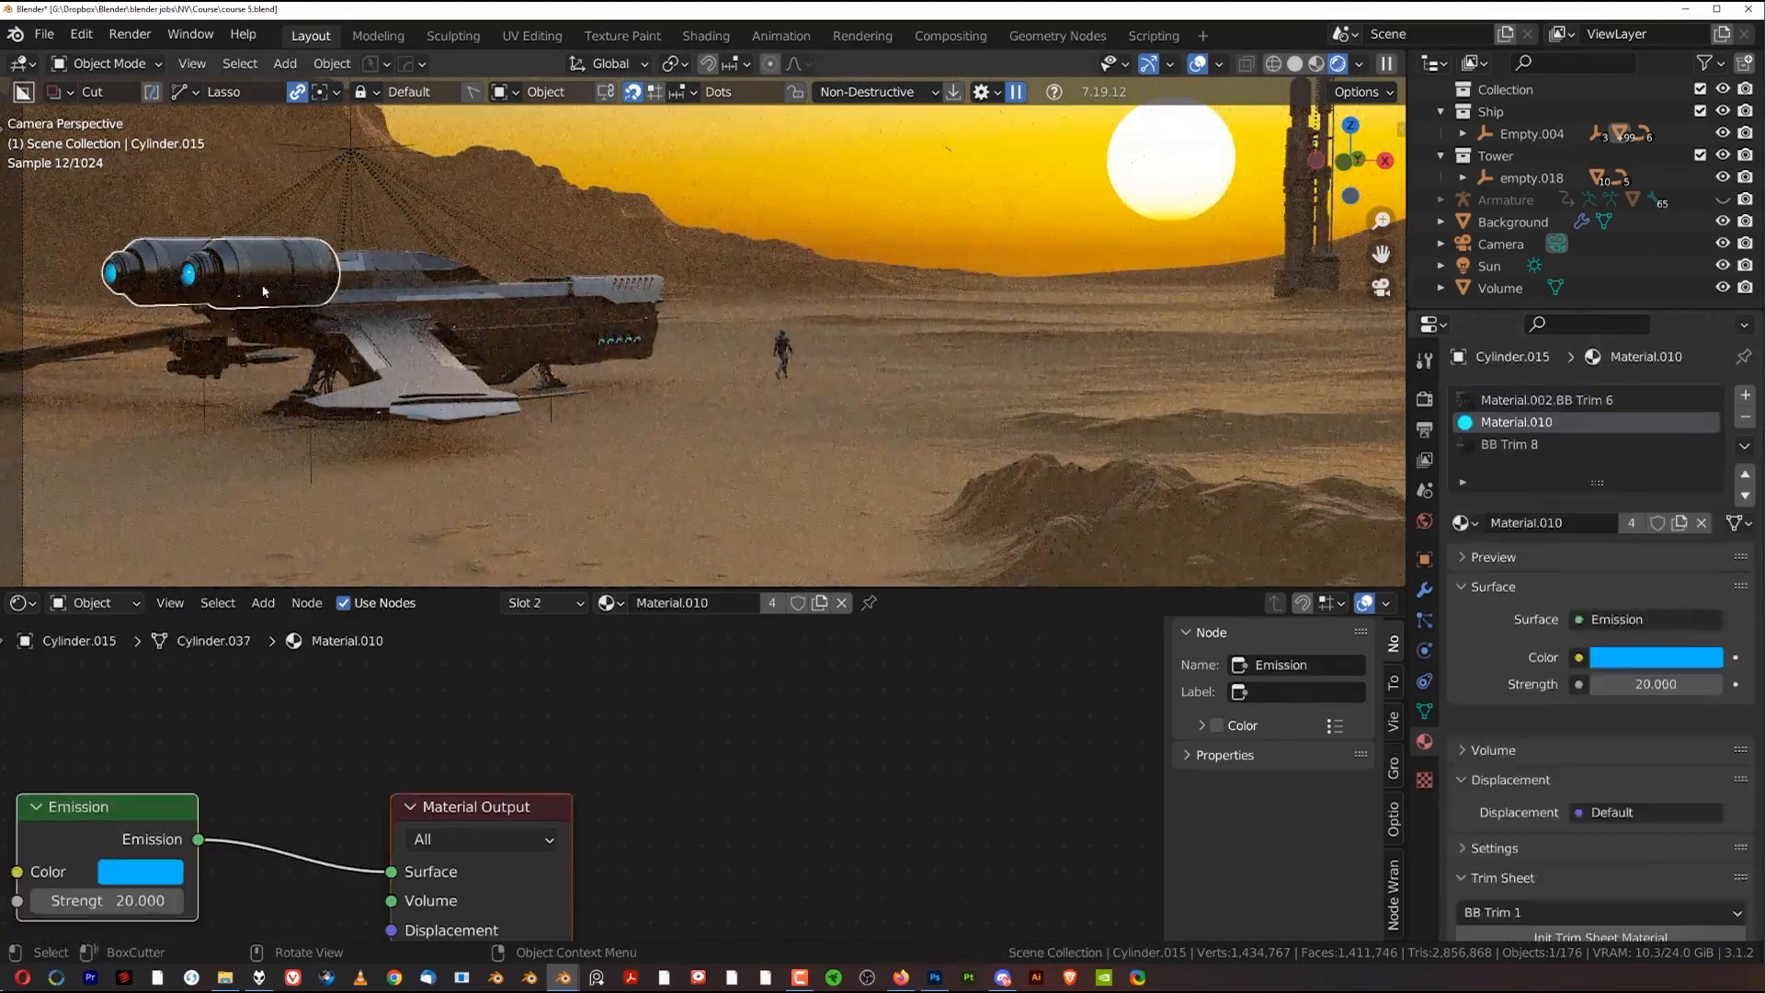
left_click(1517, 399)
left_click(1655, 658)
left_click(1505, 443)
left_click(1659, 658)
left_click_drag(1705, 425, 1706, 398)
Select the cannon cylinder under the ship and lighten the base colour of its Material.012
left_click(694, 425)
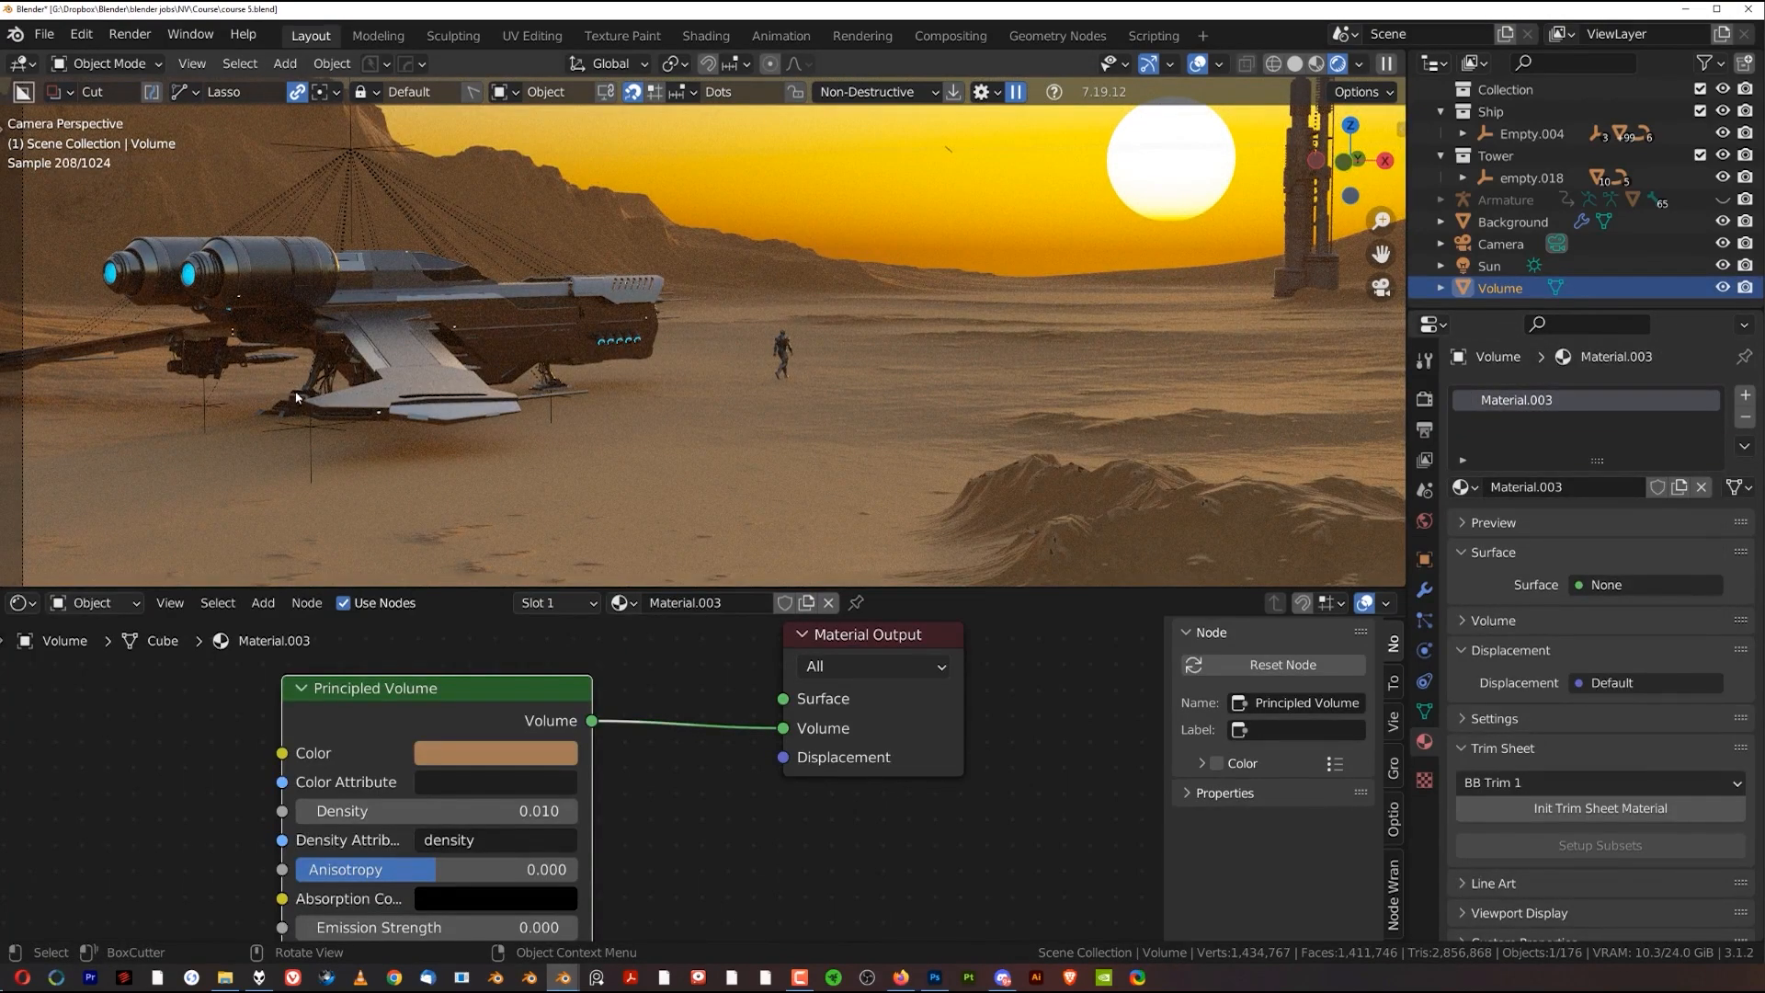
left_click(278, 356)
left_click(1683, 678)
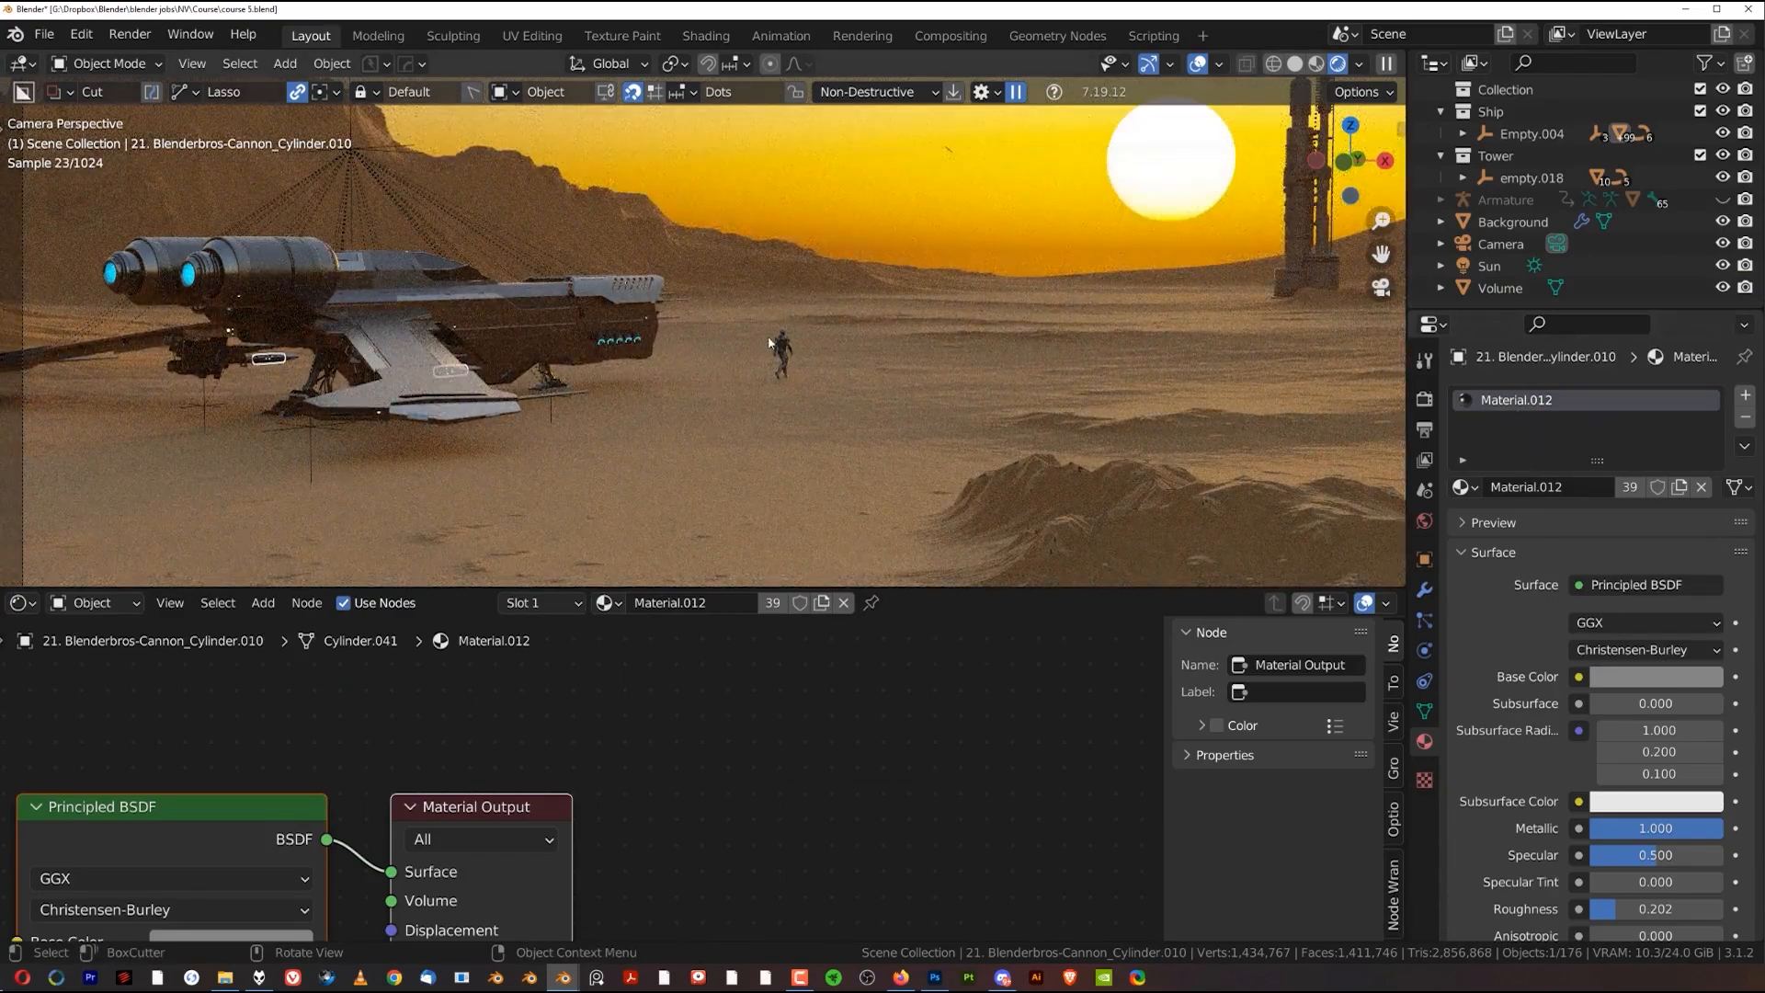
Render the scene again as a still image with the lightened ship materials
scroll(735, 327, "down", 2)
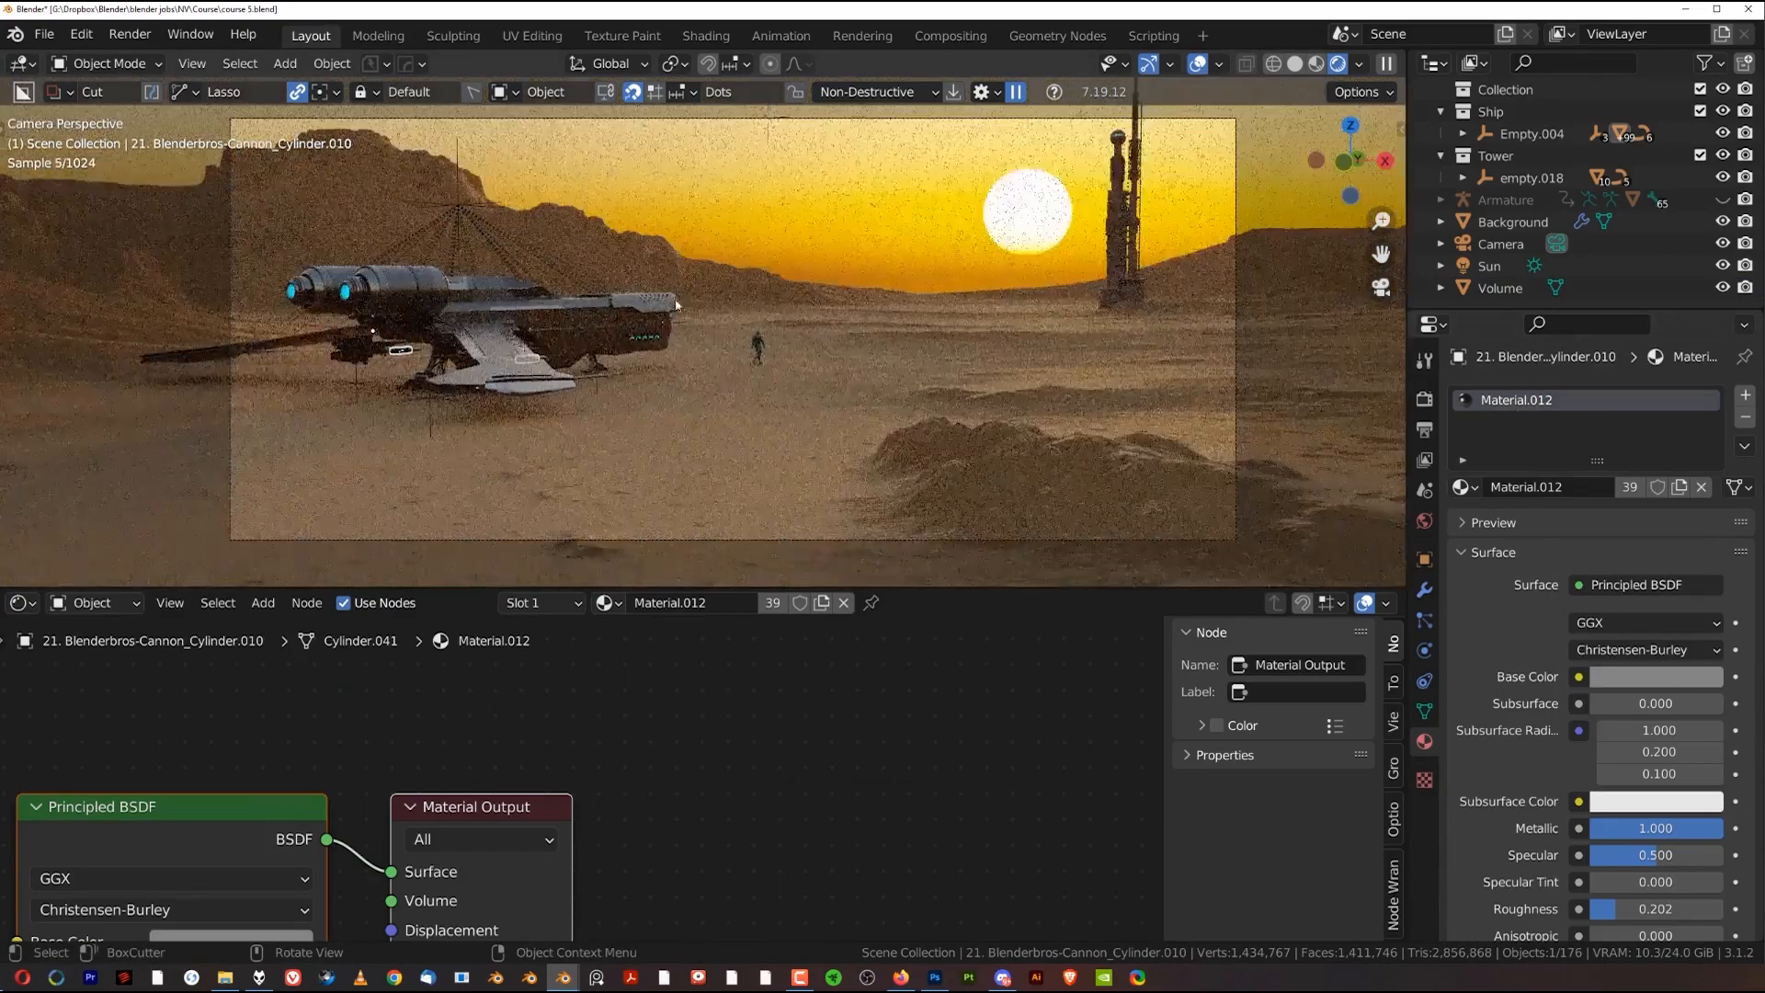
left_click(129, 34)
left_click(152, 57)
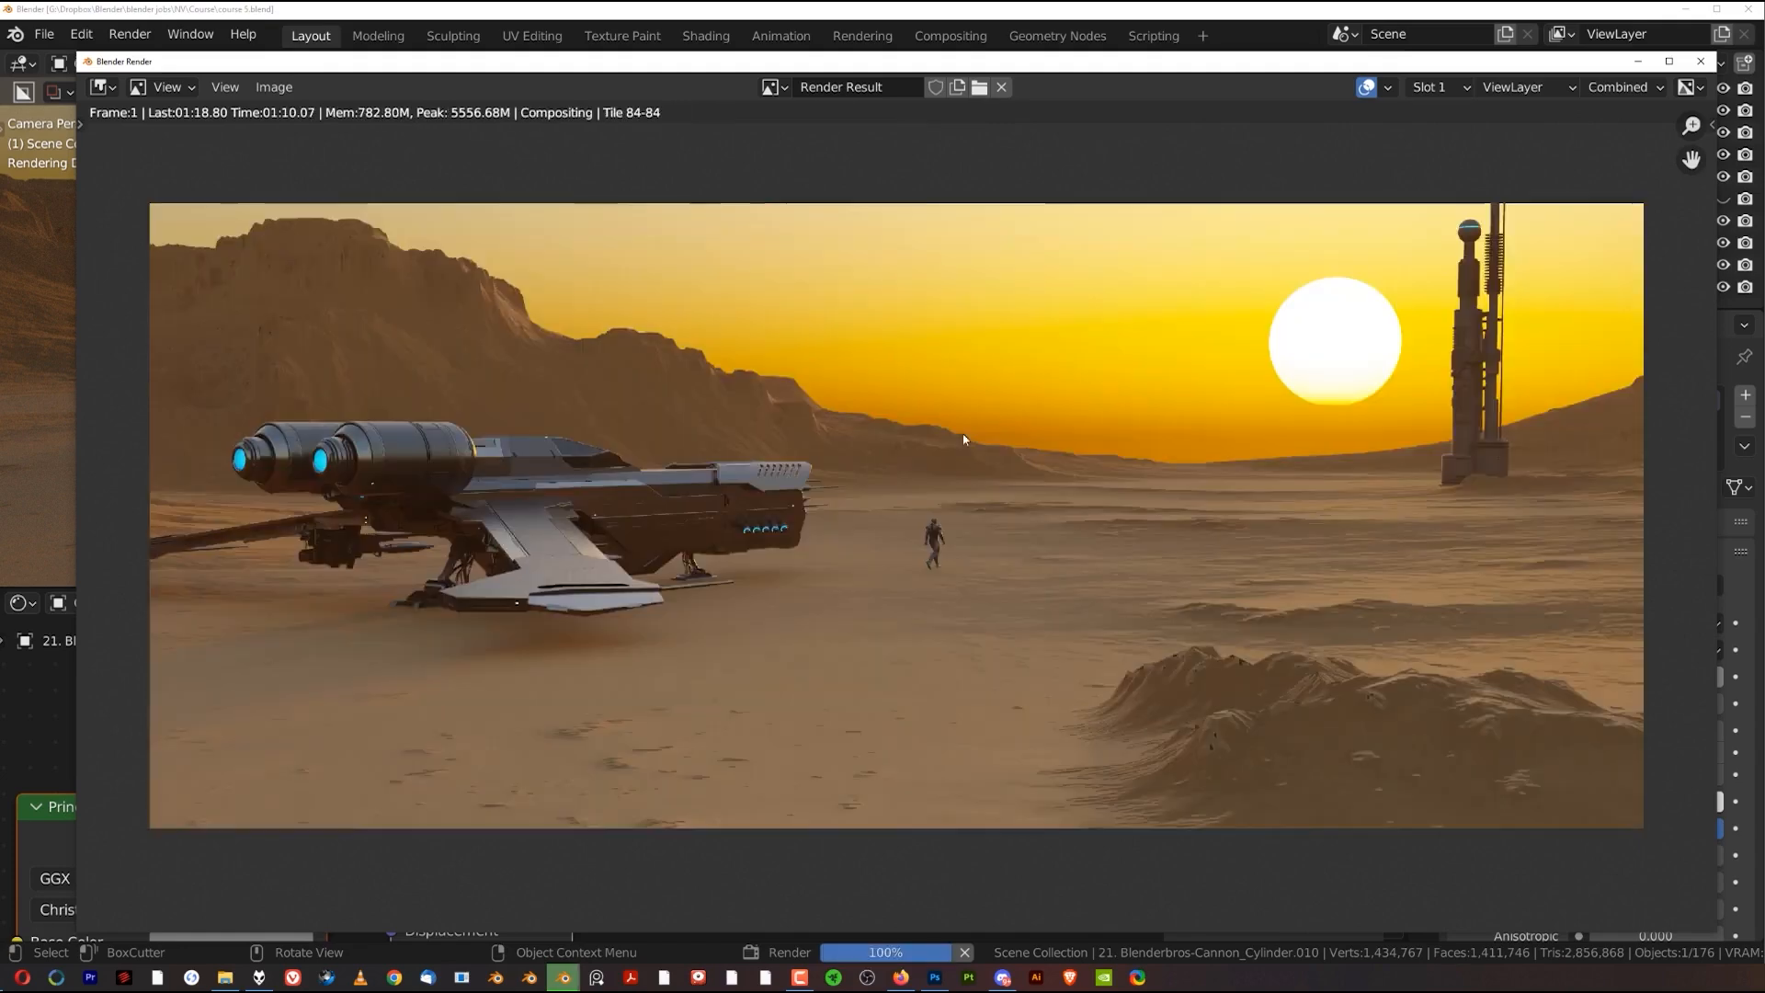
Examine the ship's nose, hull, underside and landing gear up close in the new render
scroll(990, 411, "up", 4)
scroll(343, 557, "up", 2)
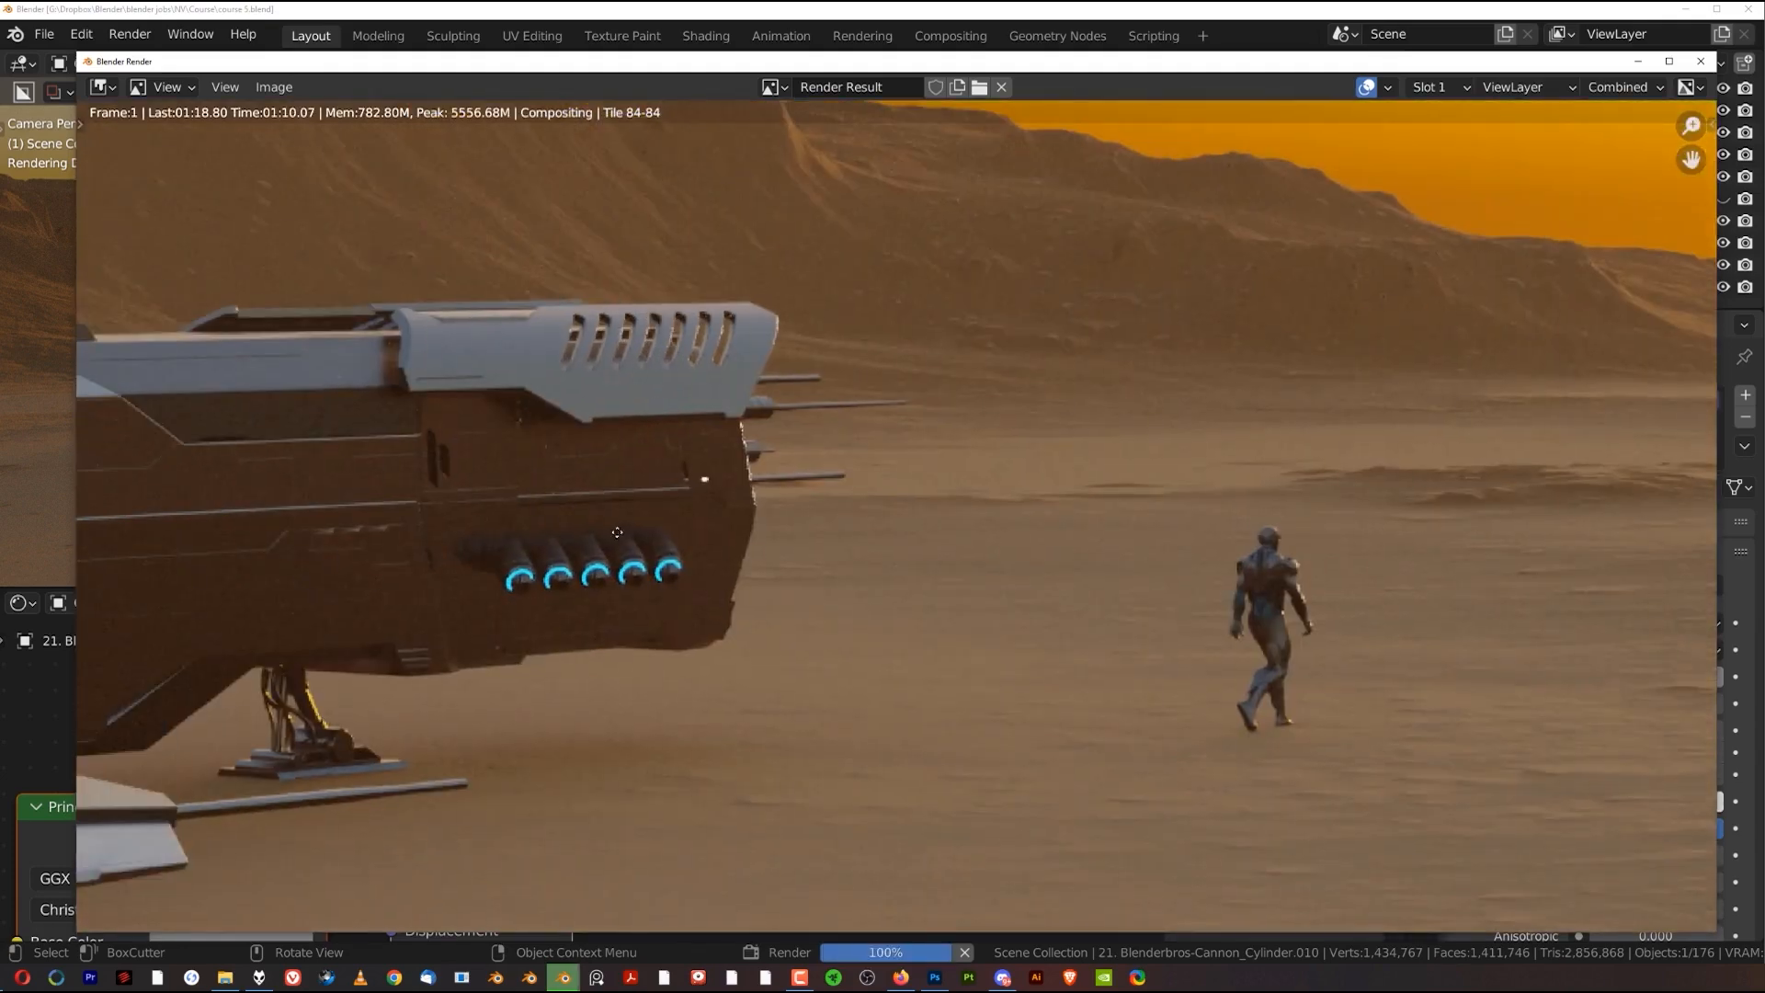
middle_click_drag(617, 533, 1710, 418)
scroll(867, 548, "down", 6)
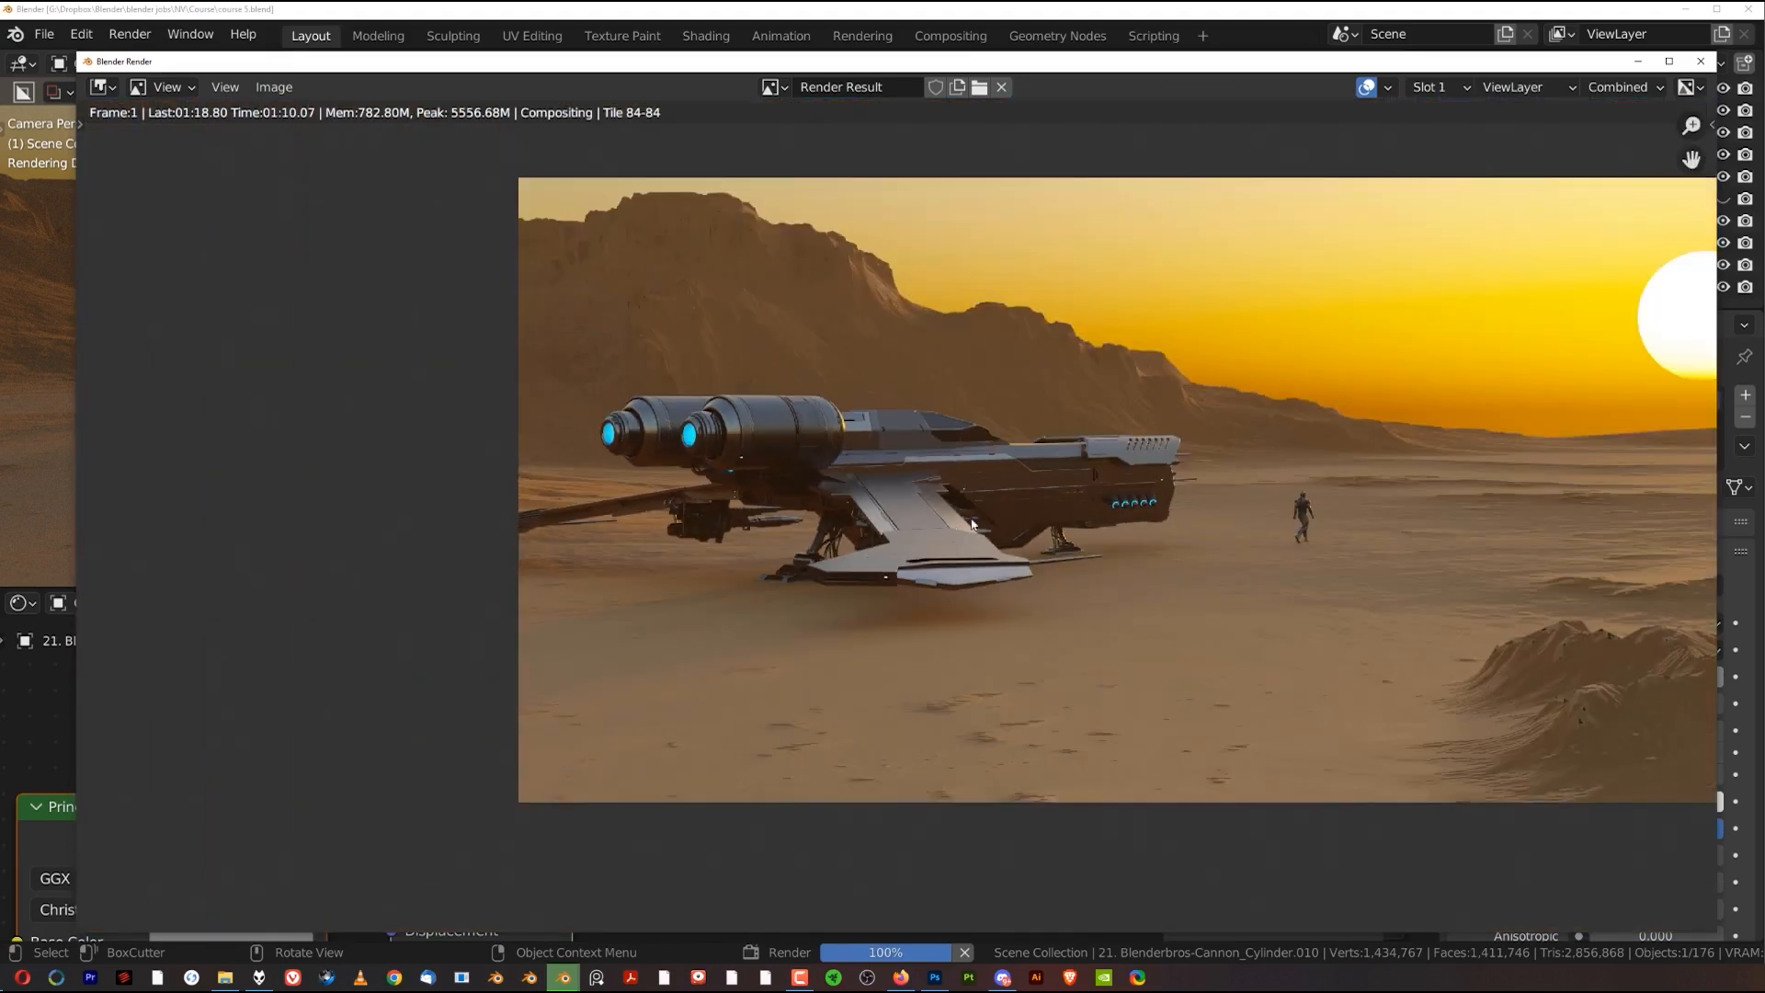
scroll(1192, 463, "down", 1)
middle_click_drag(1140, 433, 950, 437)
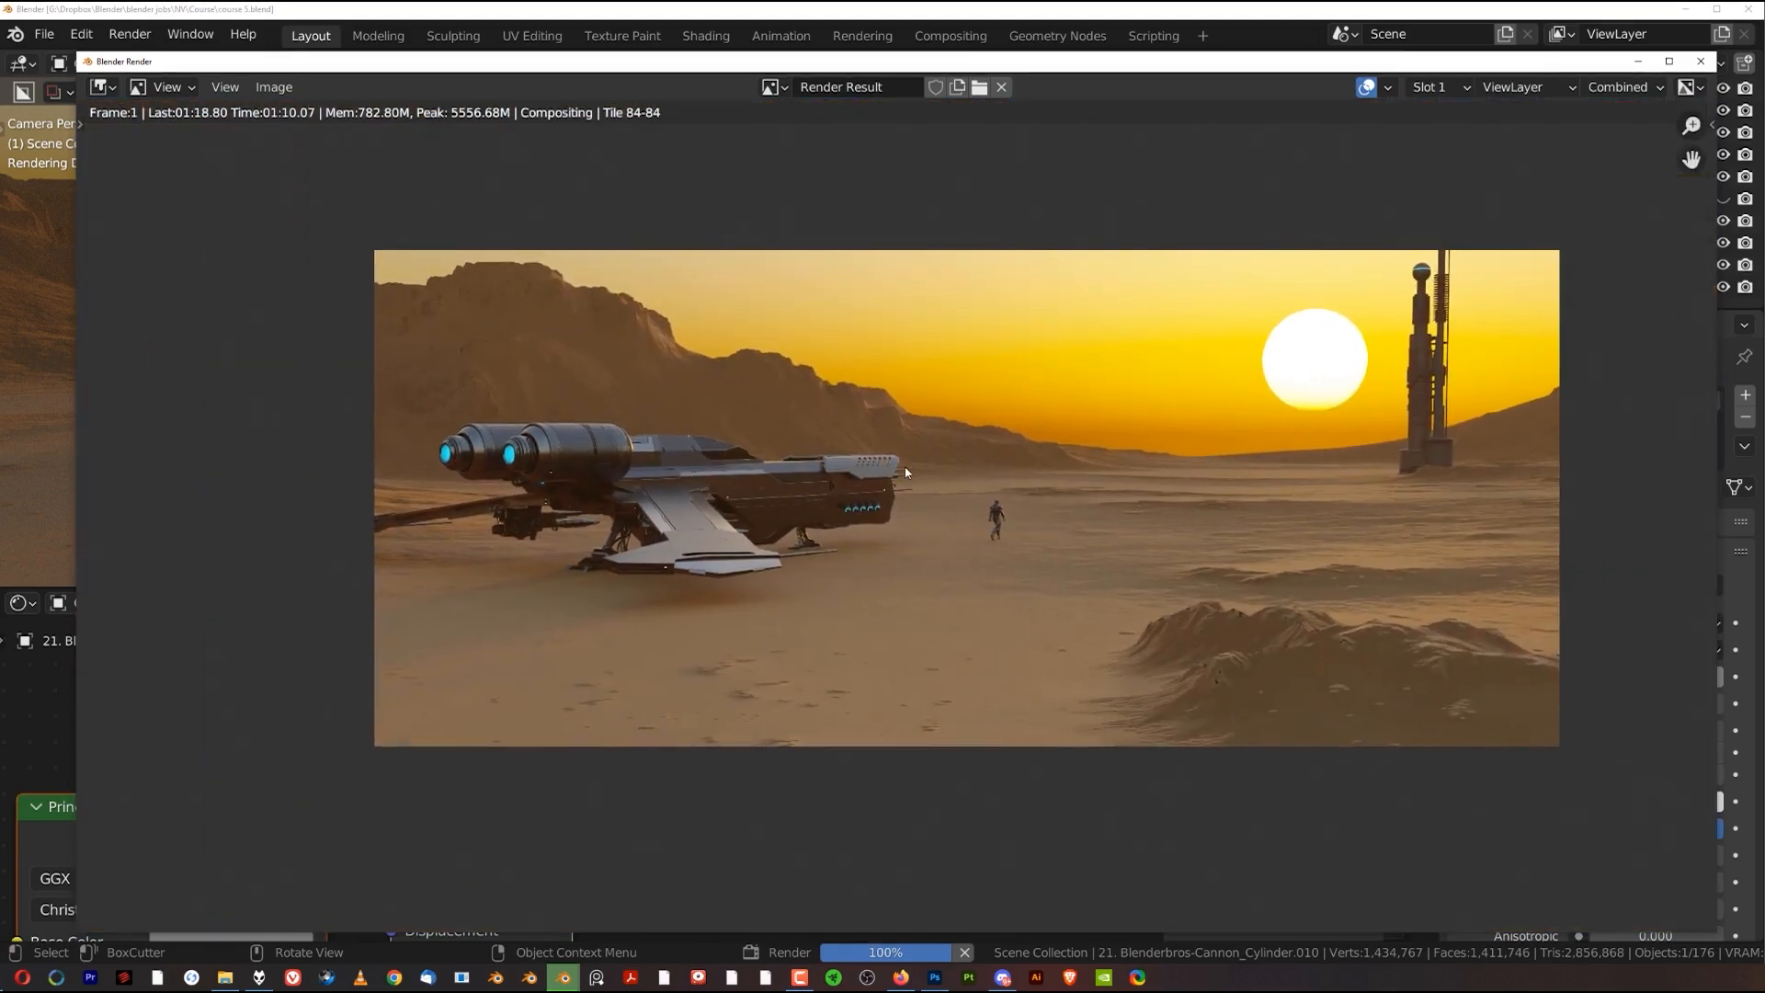
scroll(807, 465, "up", 8)
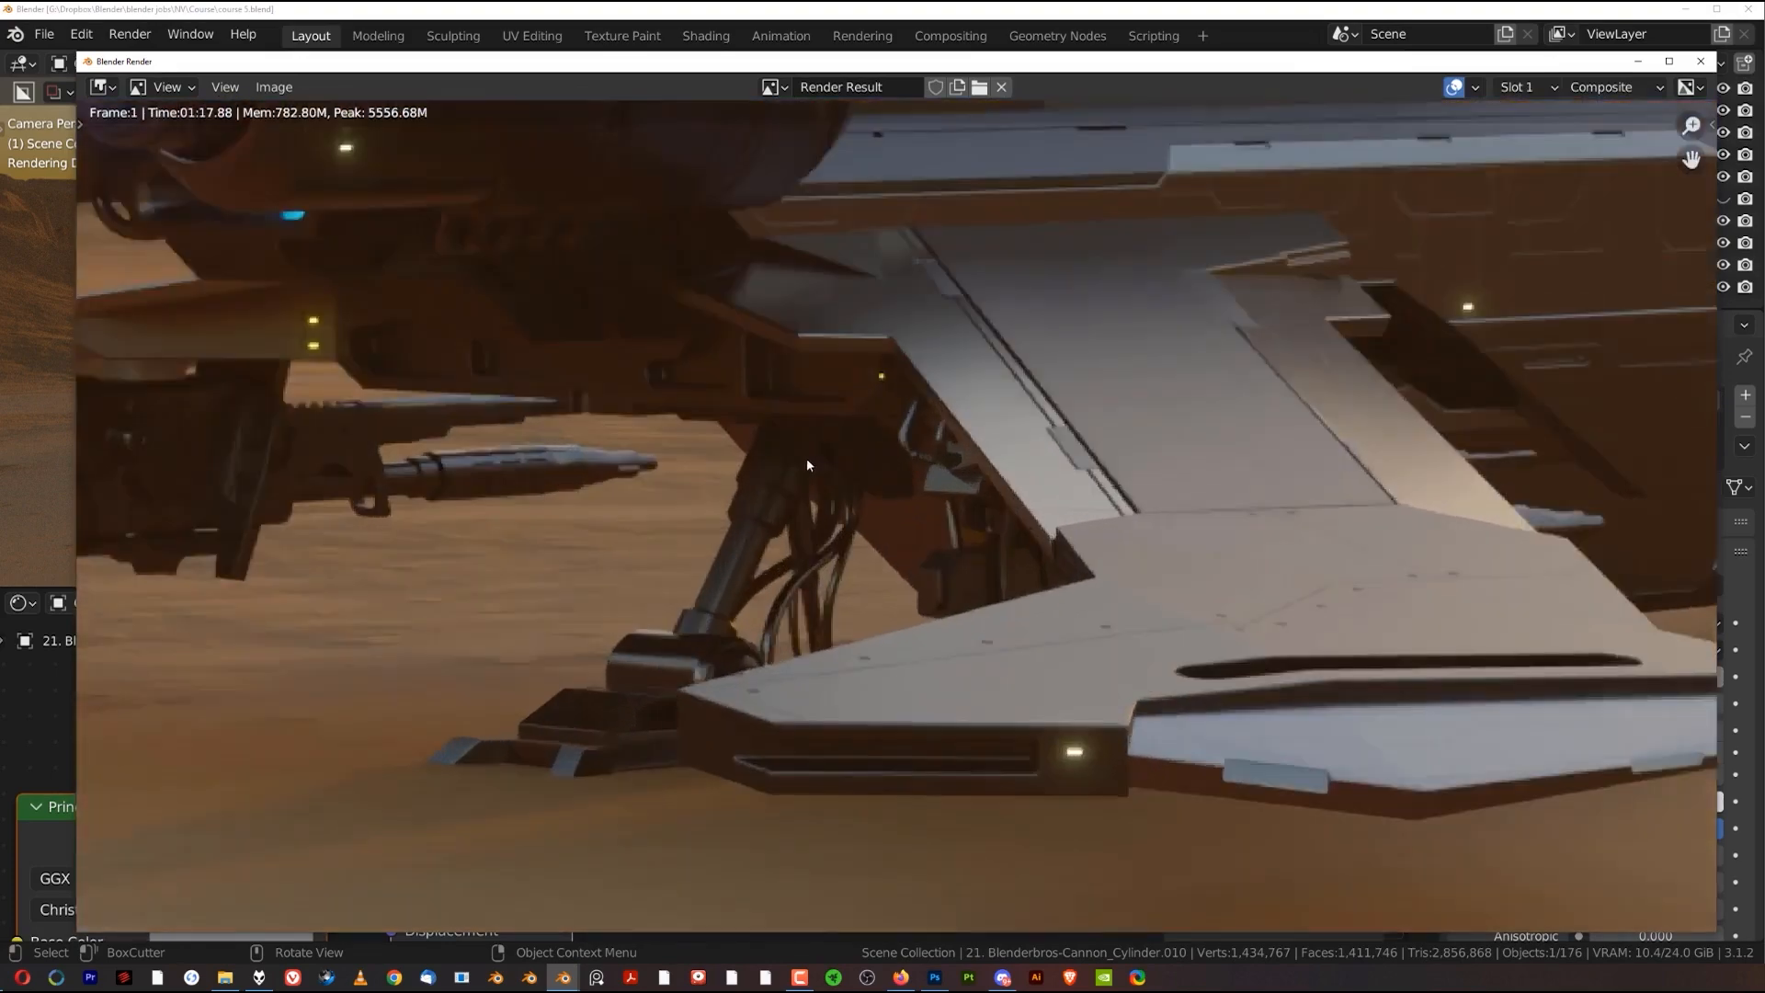
scroll(807, 459, "up", 1)
middle_click_drag(532, 392, 773, 521)
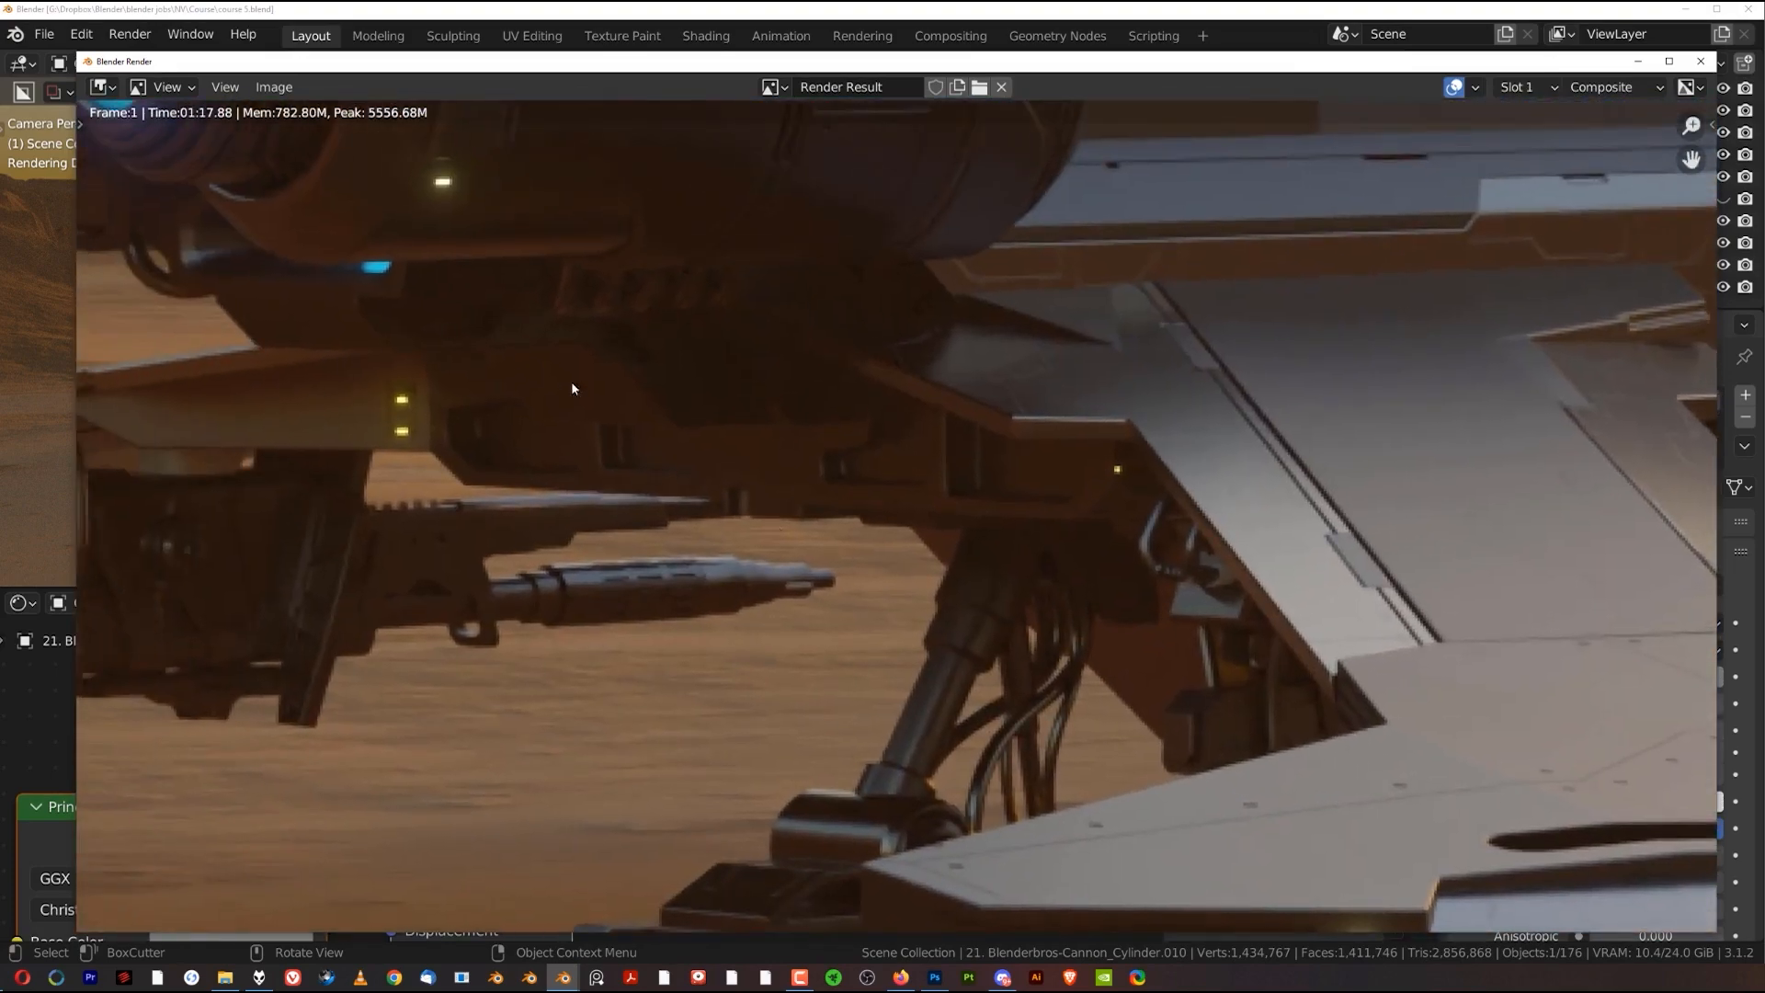
scroll(1029, 455, "down", 9)
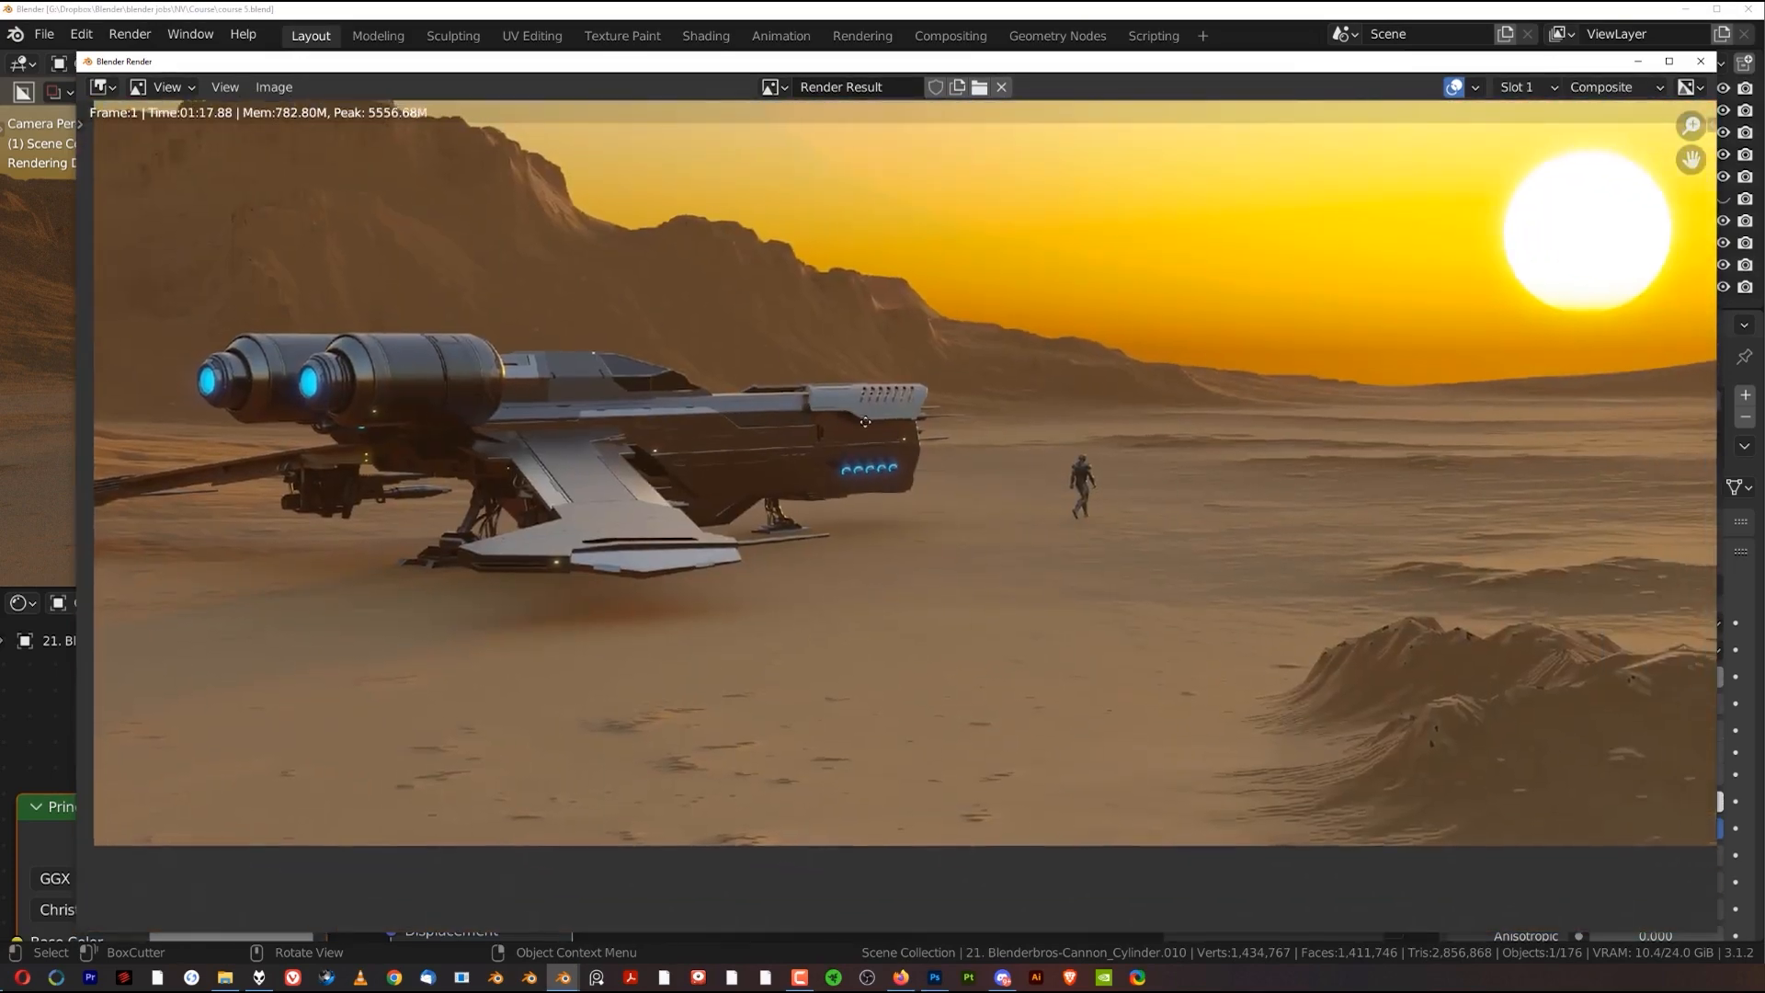
Examine the warrior figure up close in the render and return to the whole frame
scroll(1199, 464, "up", 9)
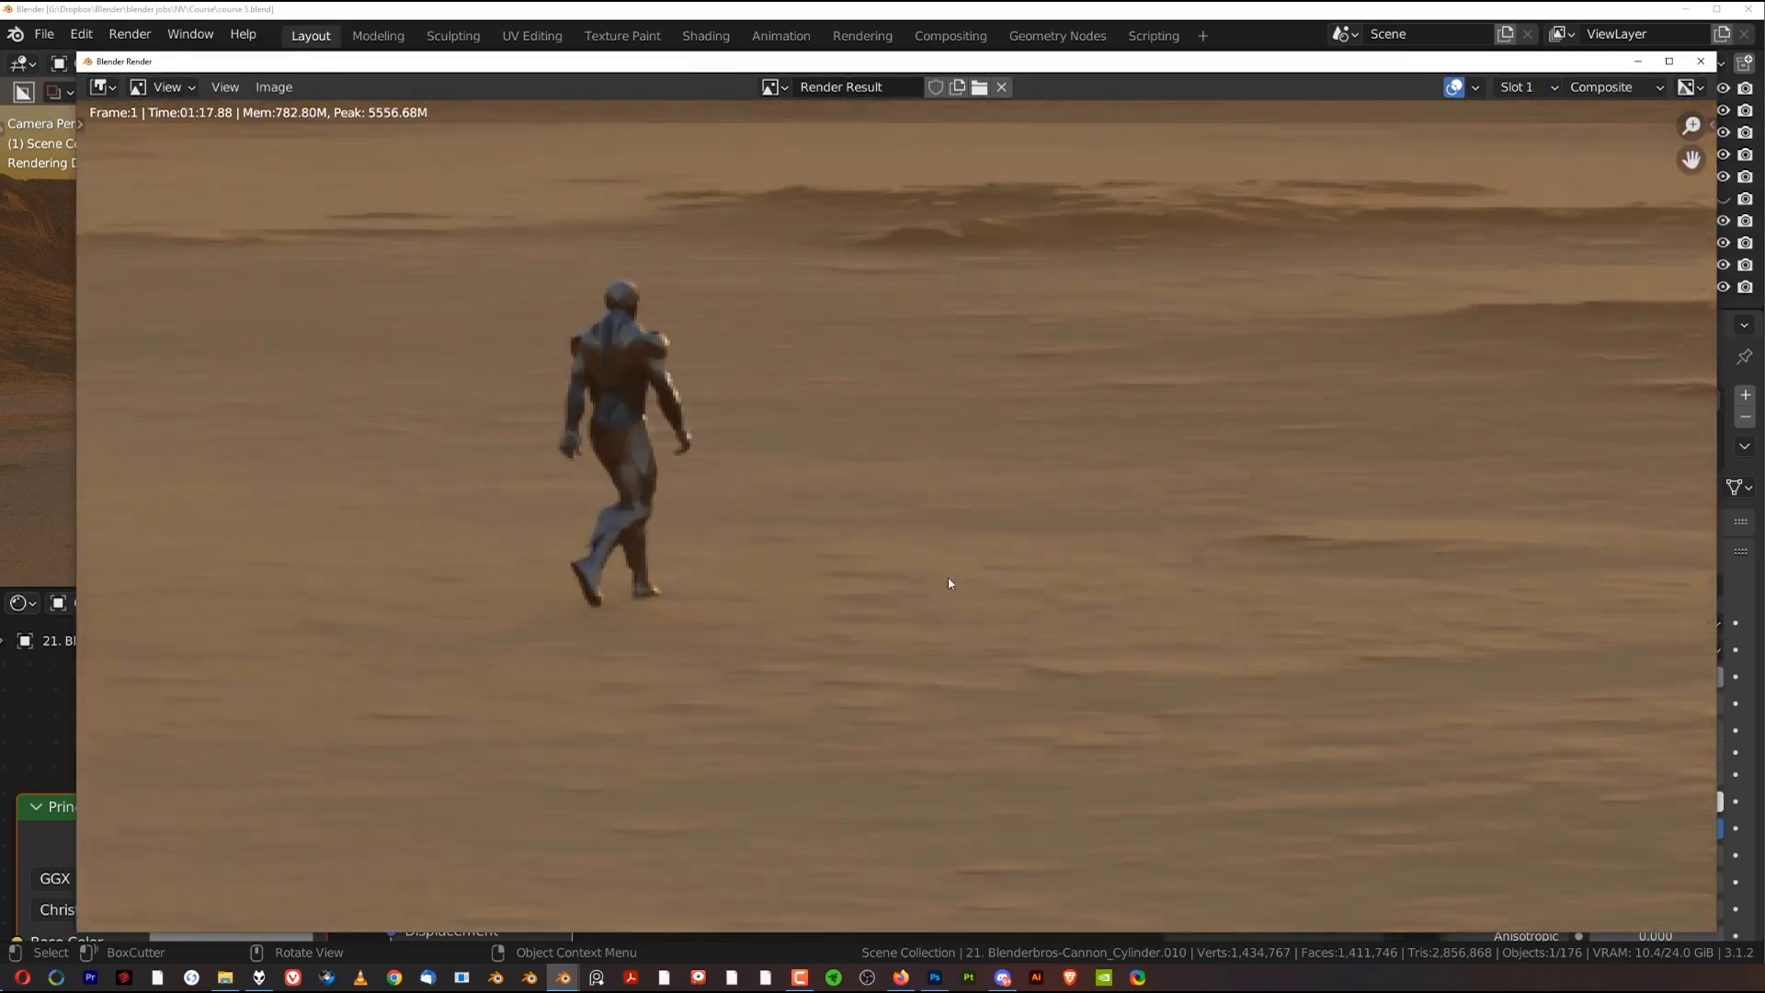
middle_click_drag(920, 607, 934, 421)
scroll(685, 636, "down", 9)
scroll(989, 464, "up", 2)
scroll(990, 464, "down", 1)
middle_click_drag(799, 331, 860, 334)
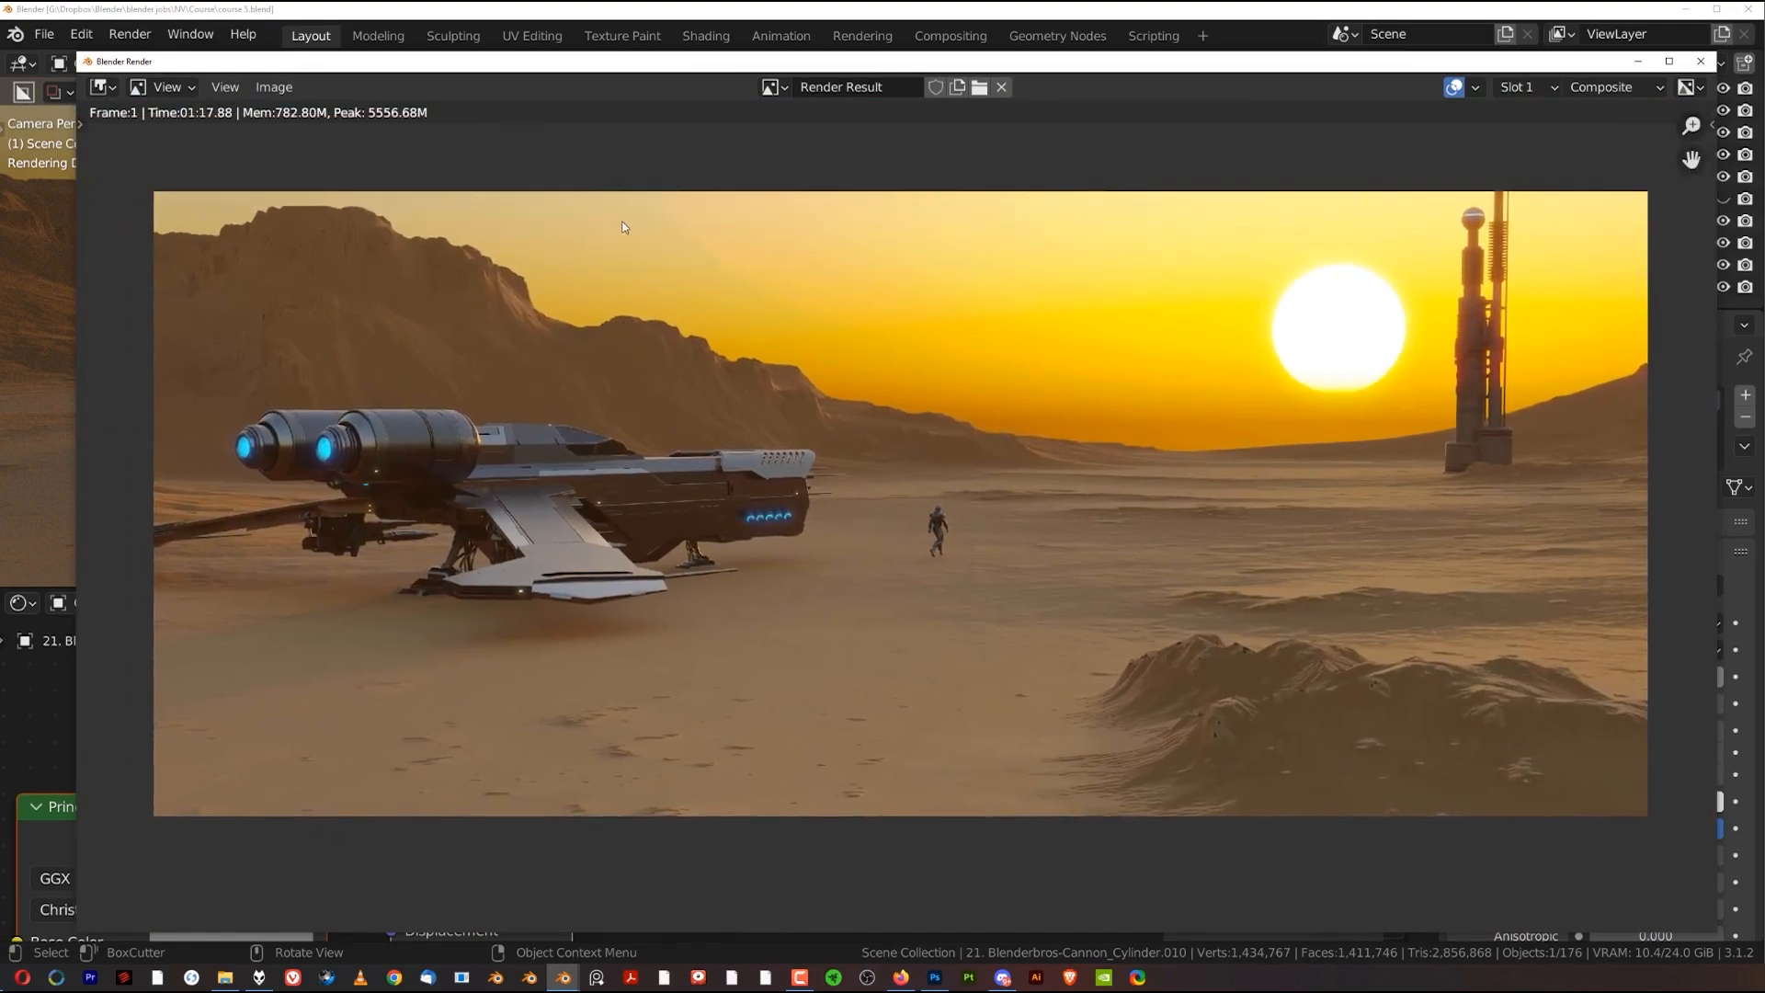
Save the composited render as a 16-bit RGBA TIFF named "scene-r 1" in the Course folder
left_click(272, 87)
left_click(280, 241)
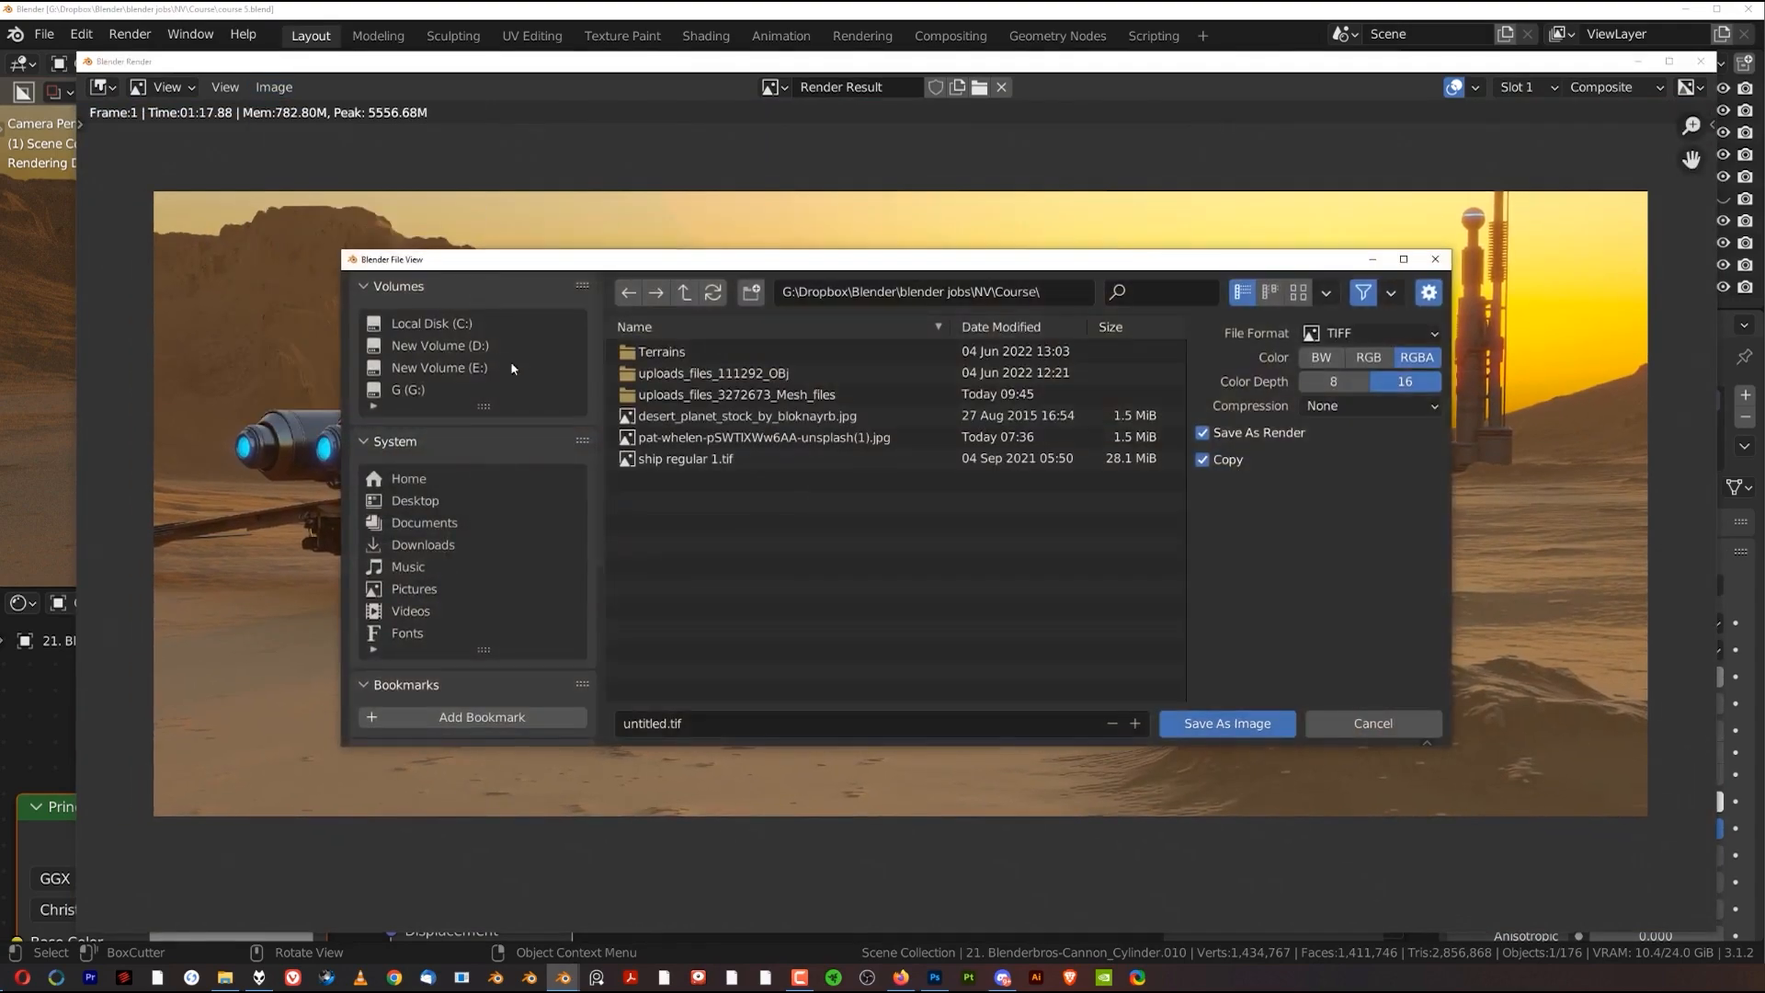
left_click(666, 726)
left_click_drag(666, 726, 590, 697)
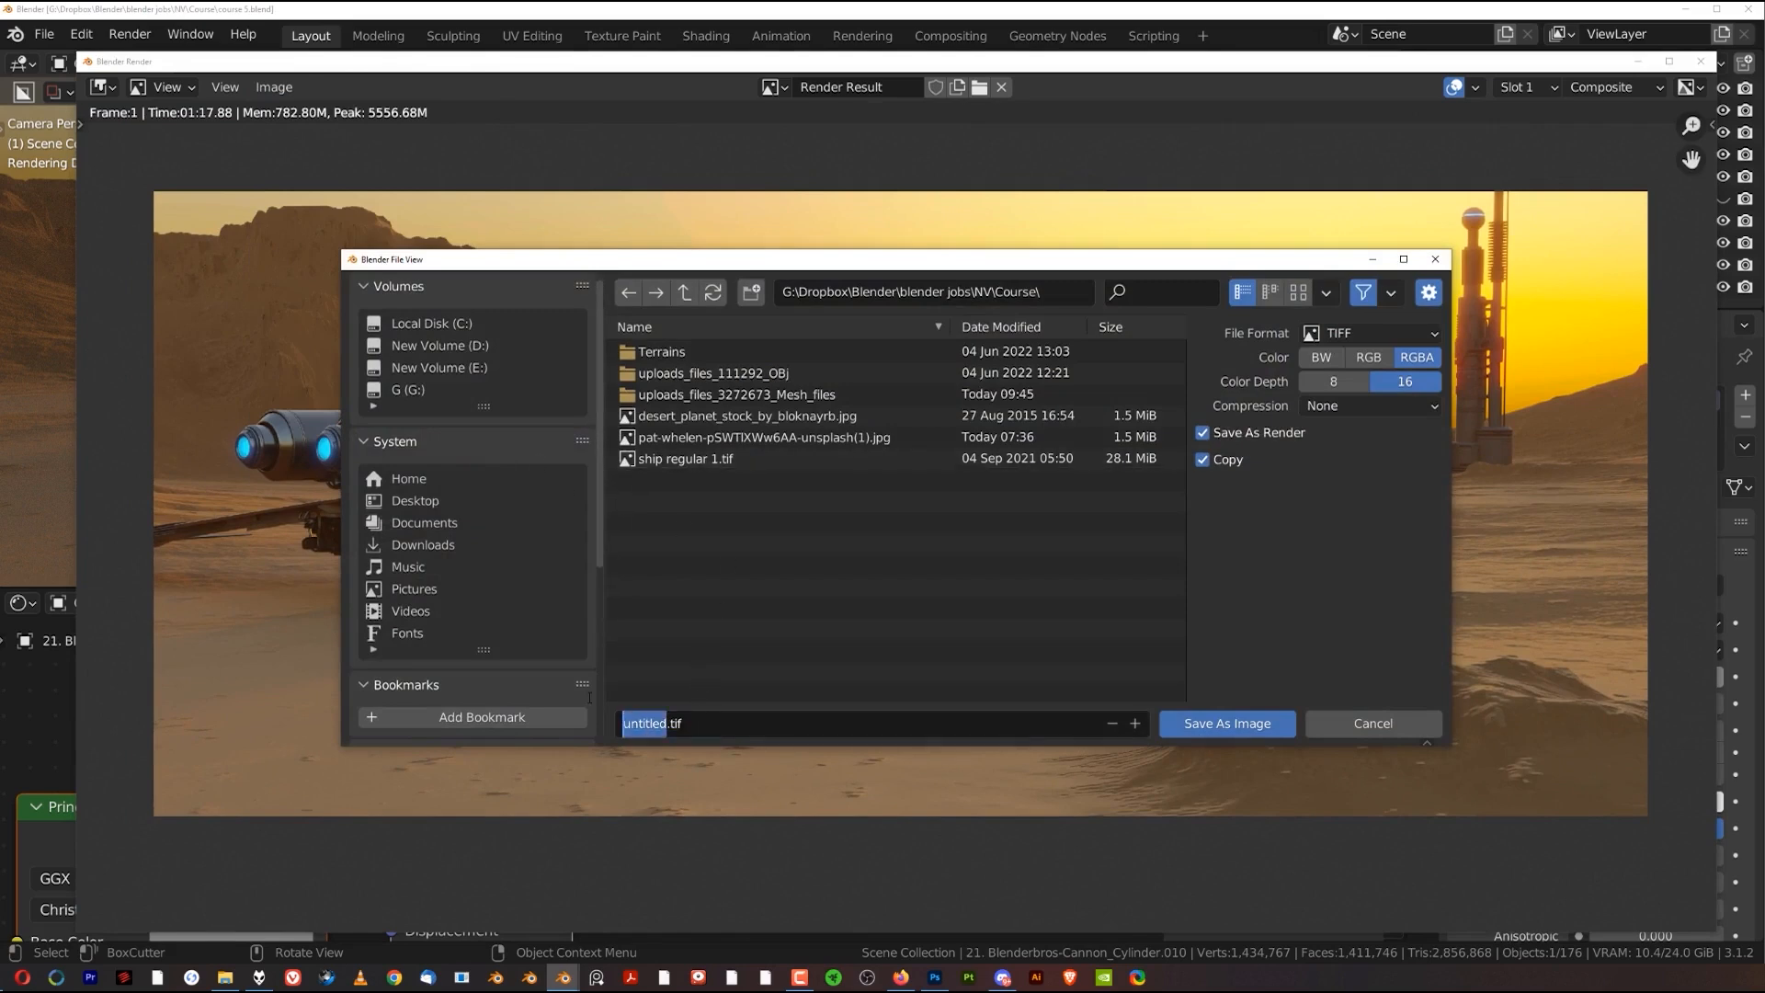
type("scene-r 1")
key("Return")
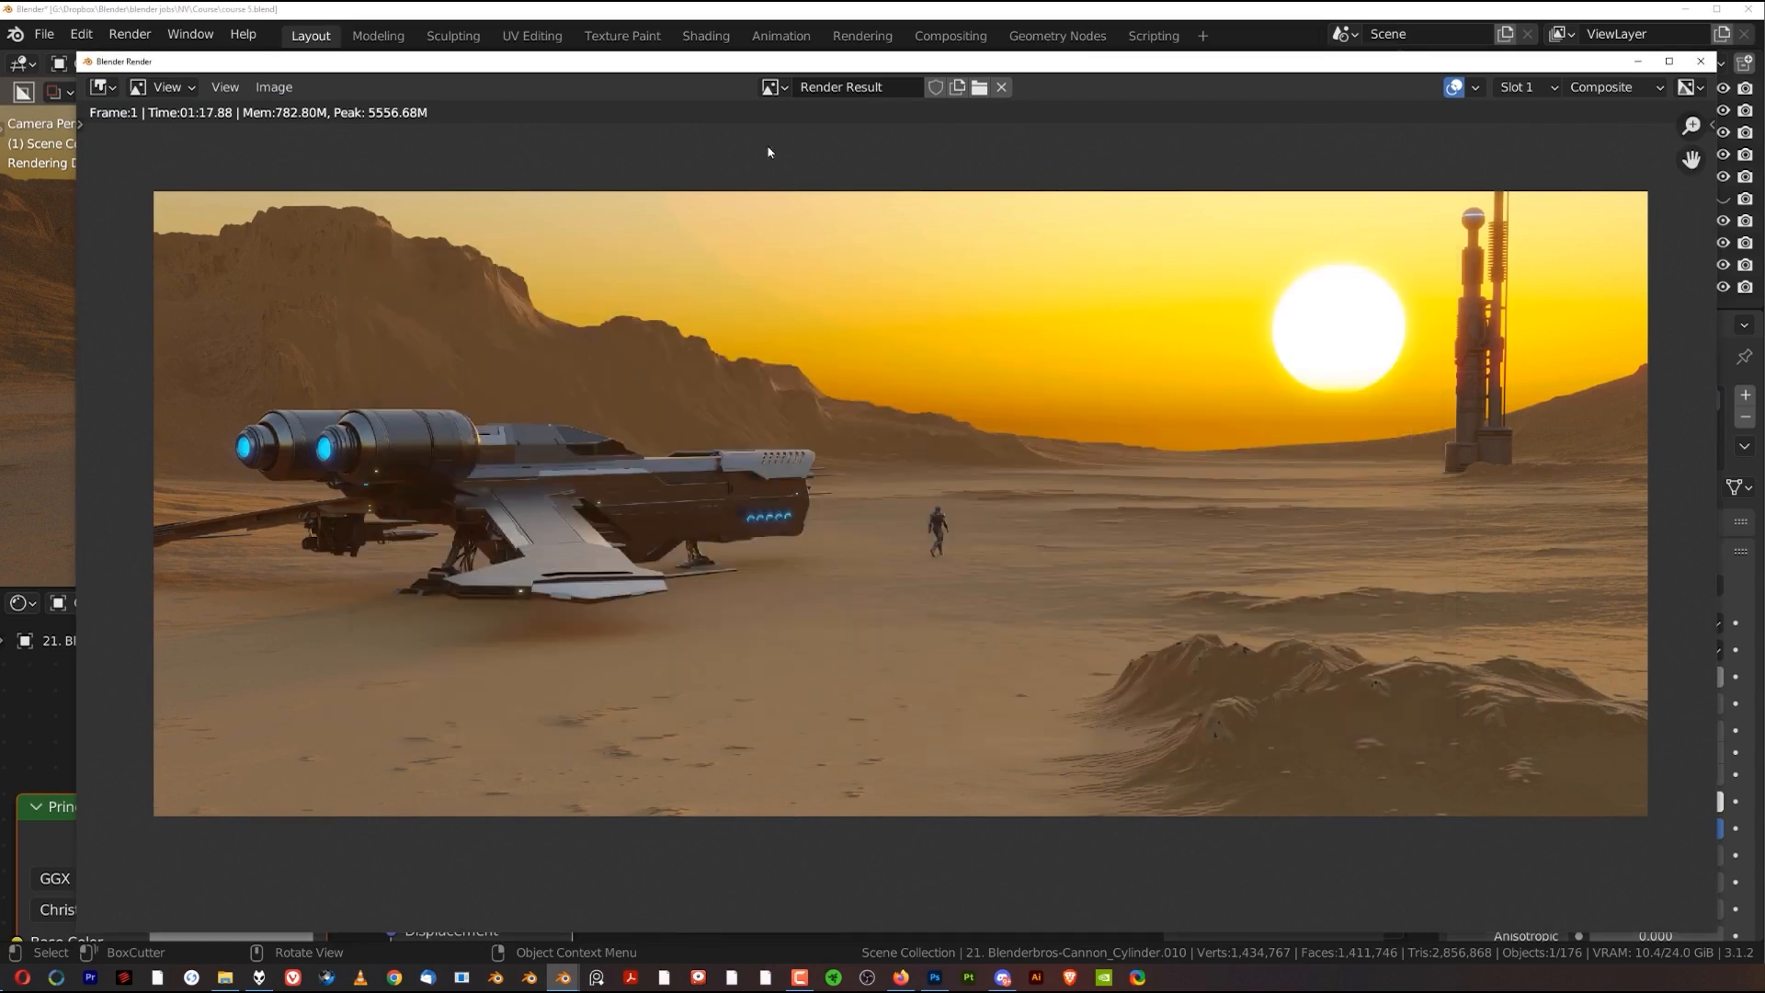
Display the Viewer Node image and examine the misty version of the ship, warrior and landscape
left_click(773, 87)
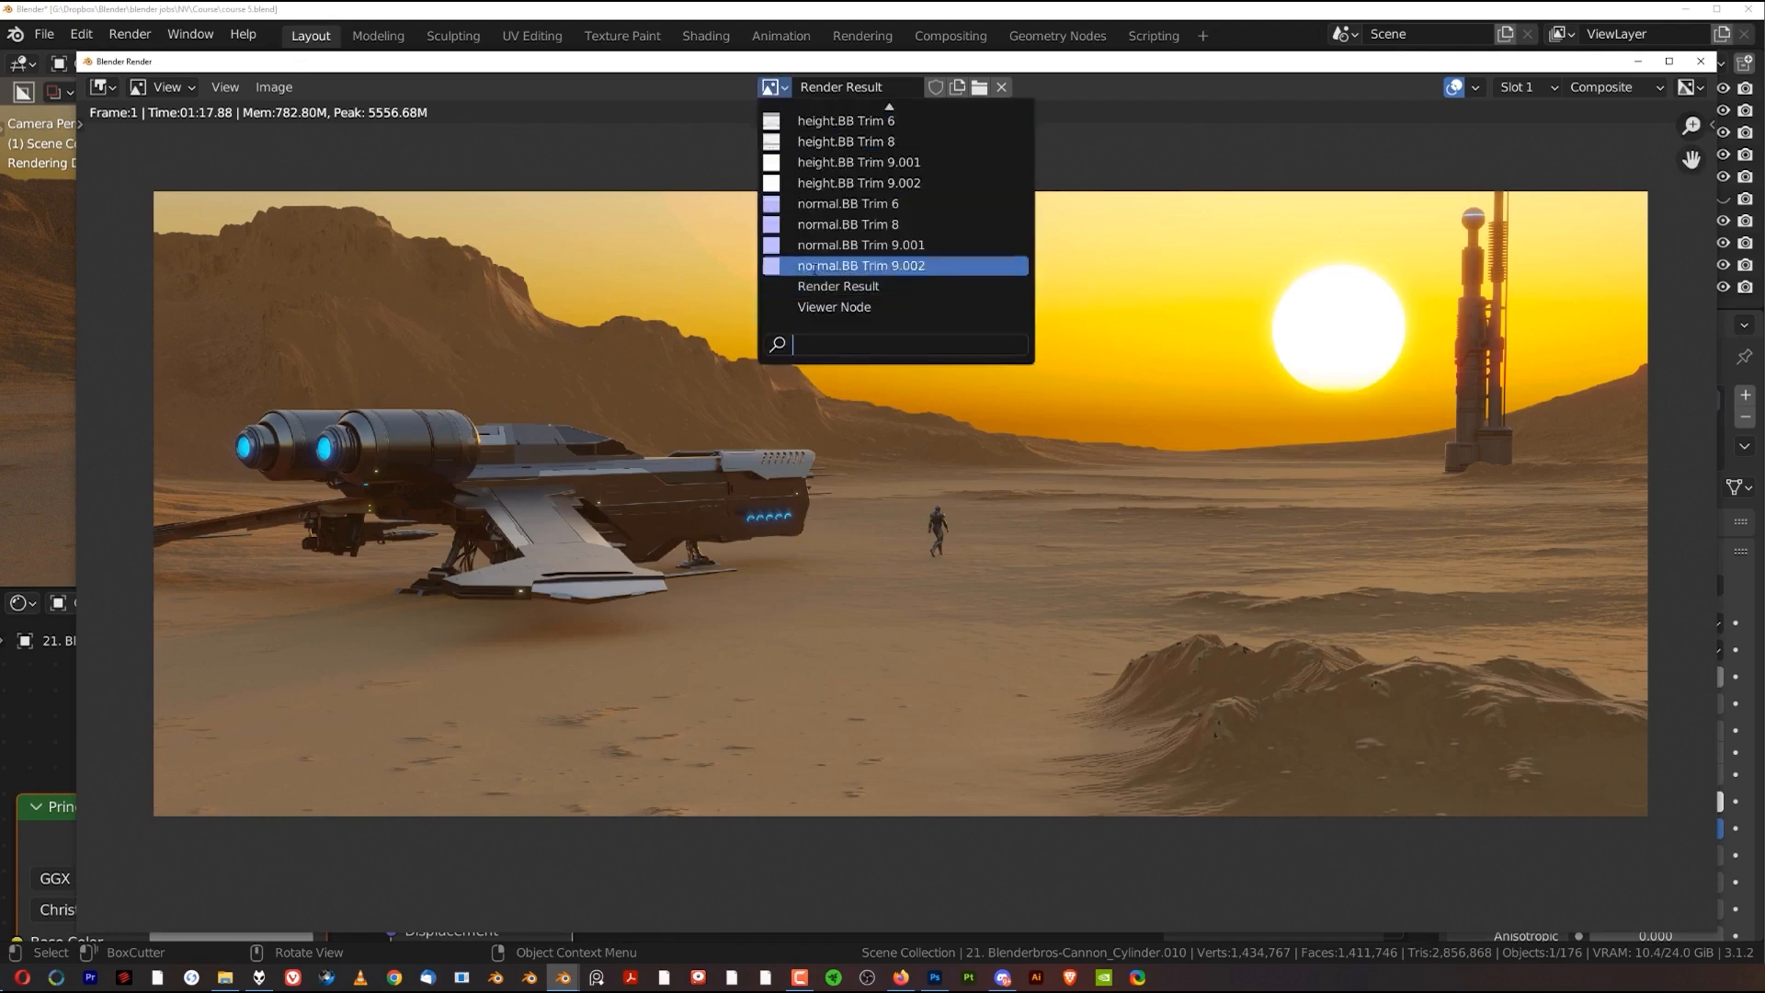
left_click(826, 304)
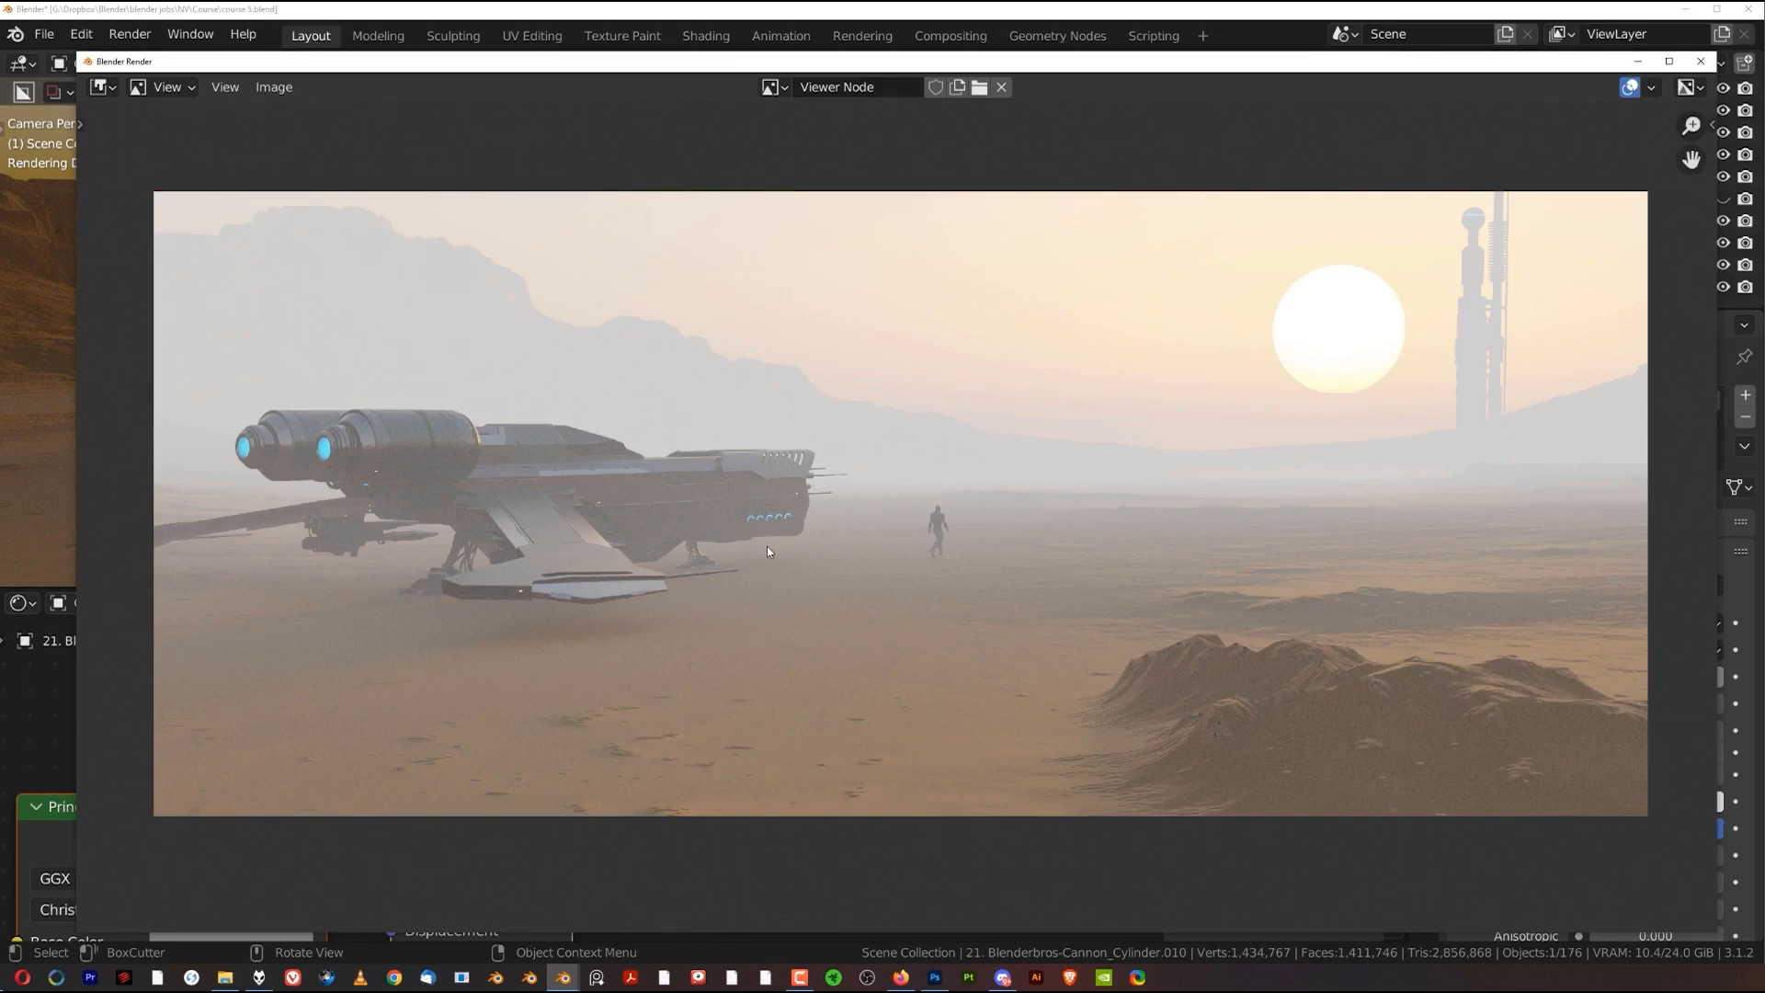
scroll(887, 609, "up", 1)
scroll(1024, 616, "up", 3)
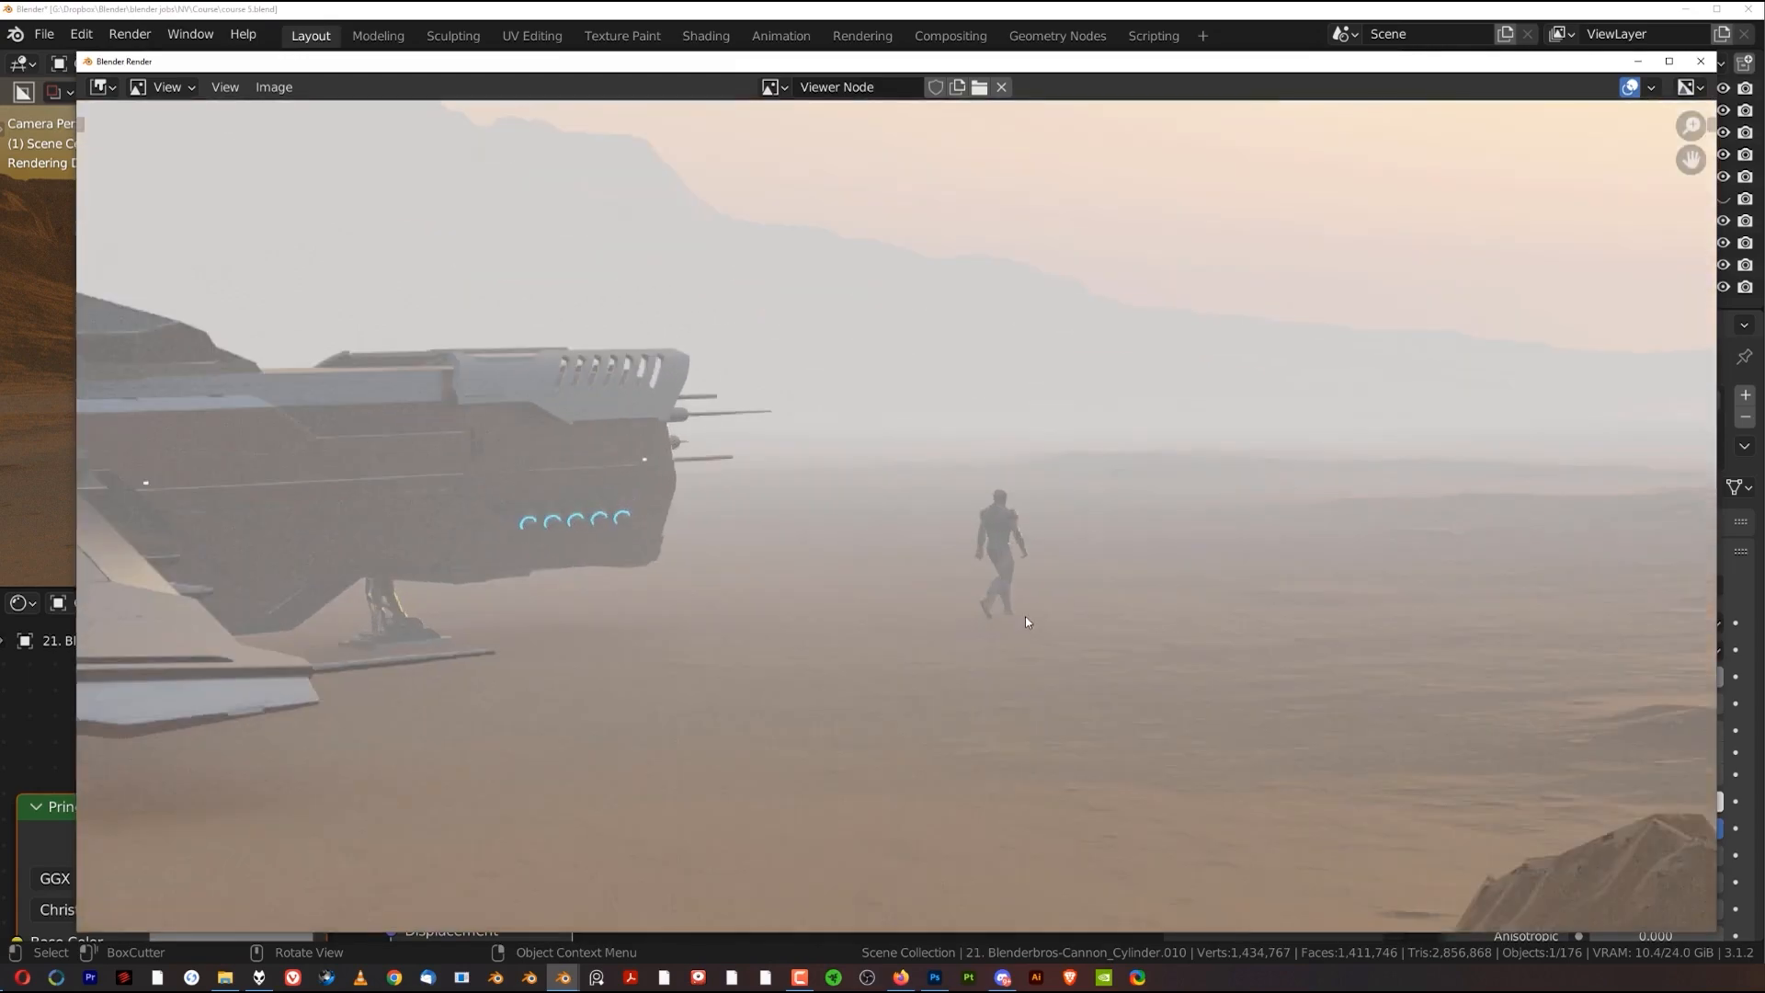
scroll(1024, 616, "up", 2)
scroll(1050, 644, "down", 3)
scroll(1011, 630, "down", 5)
scroll(827, 593, "up", 2)
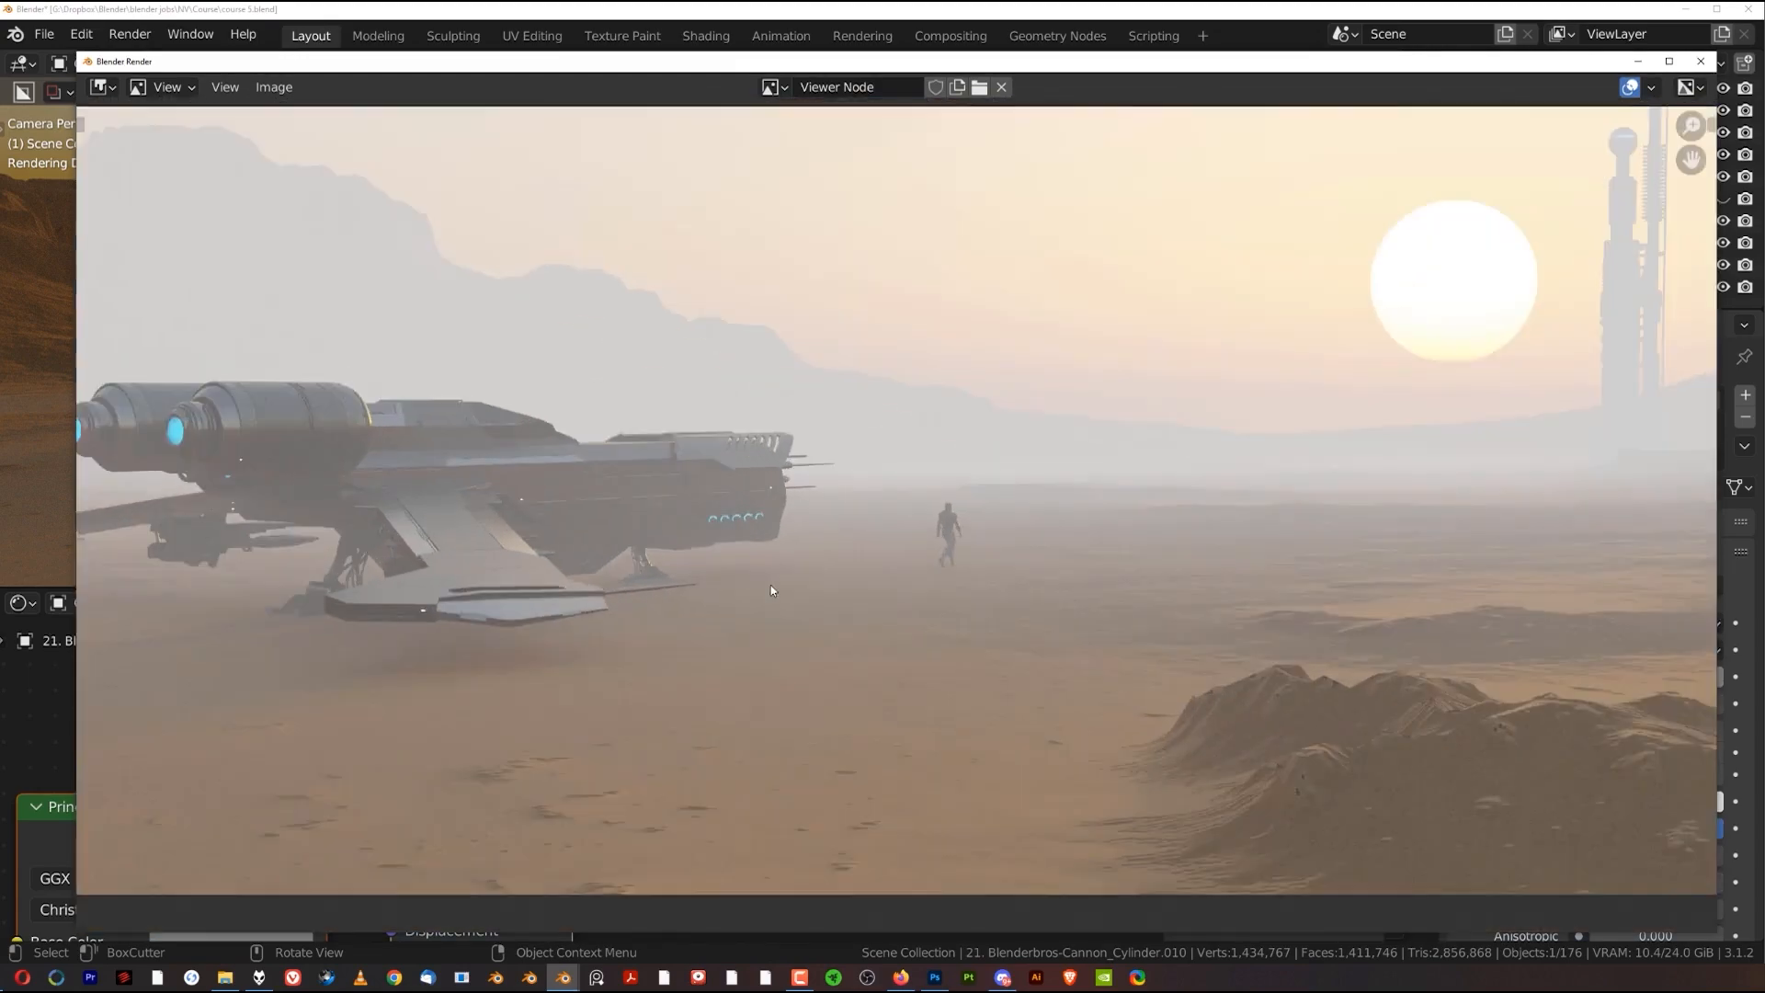
scroll(698, 570, "up", 3)
scroll(828, 543, "down", 6)
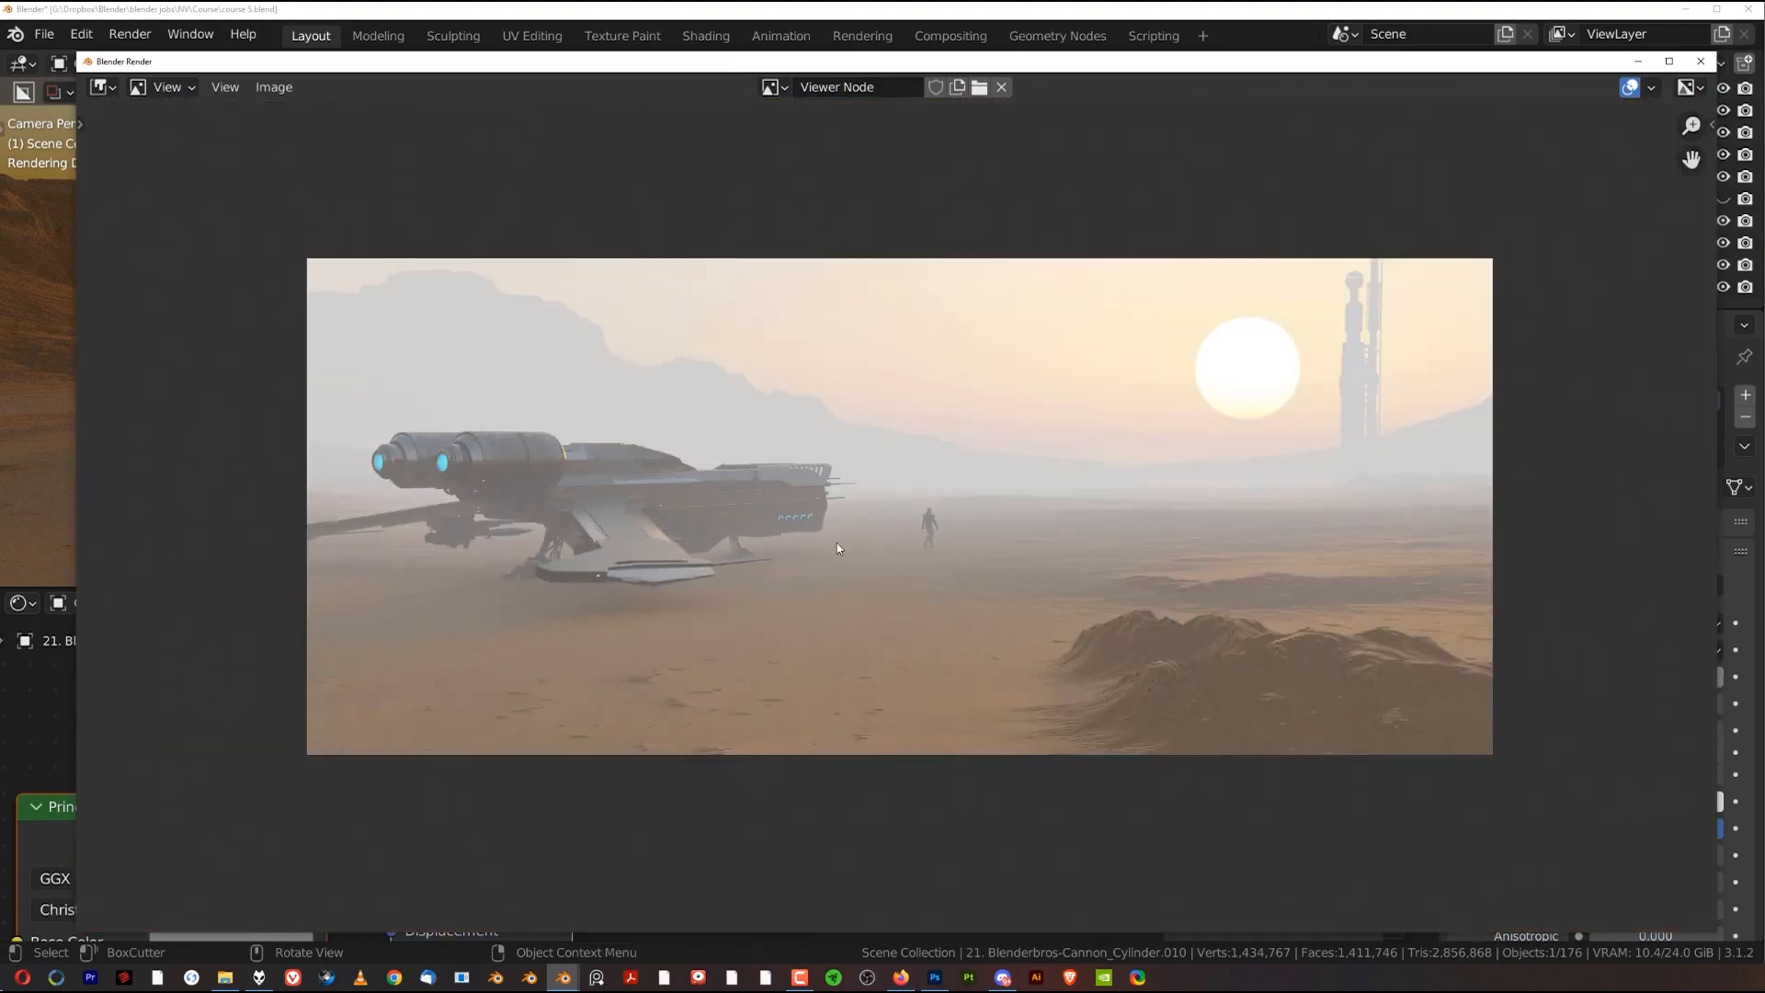
scroll(836, 548, "up", 1)
Save the misty Viewer Node image as "scene-r 1 mist.tif", keeping the TIFF format with RGBA colour and 16-bit depth
left_click(272, 88)
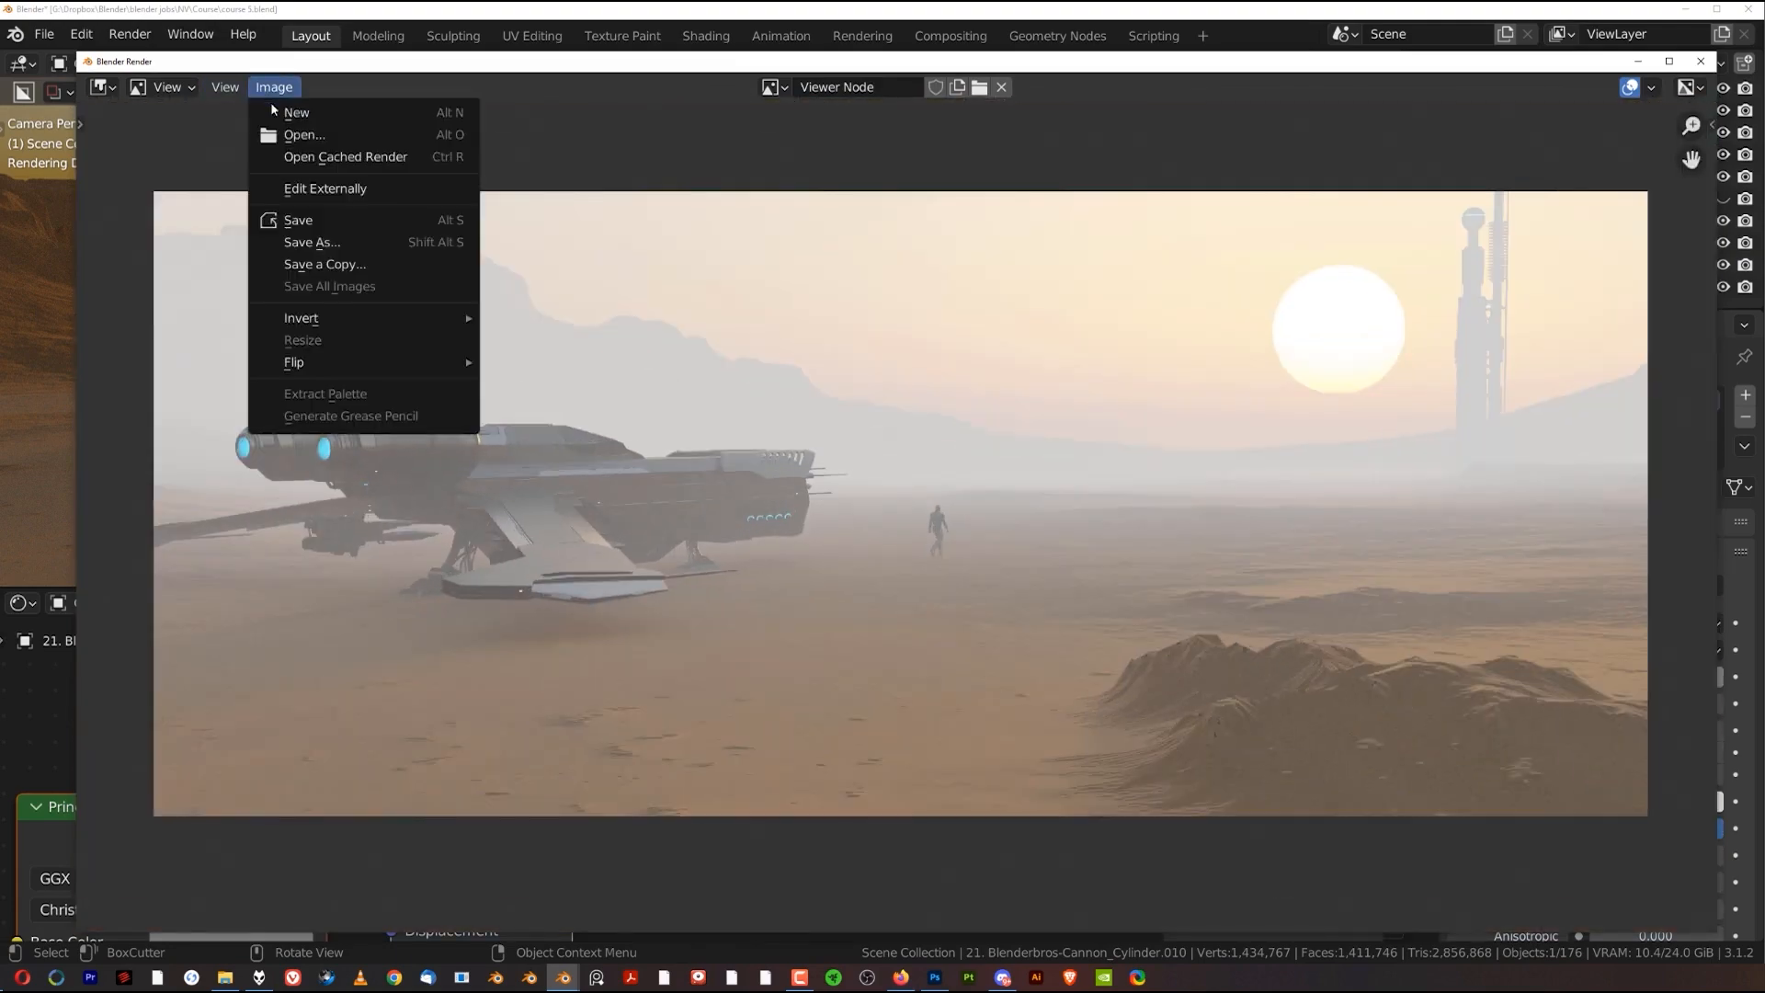
left_click(327, 238)
left_click(671, 725)
left_click(677, 724)
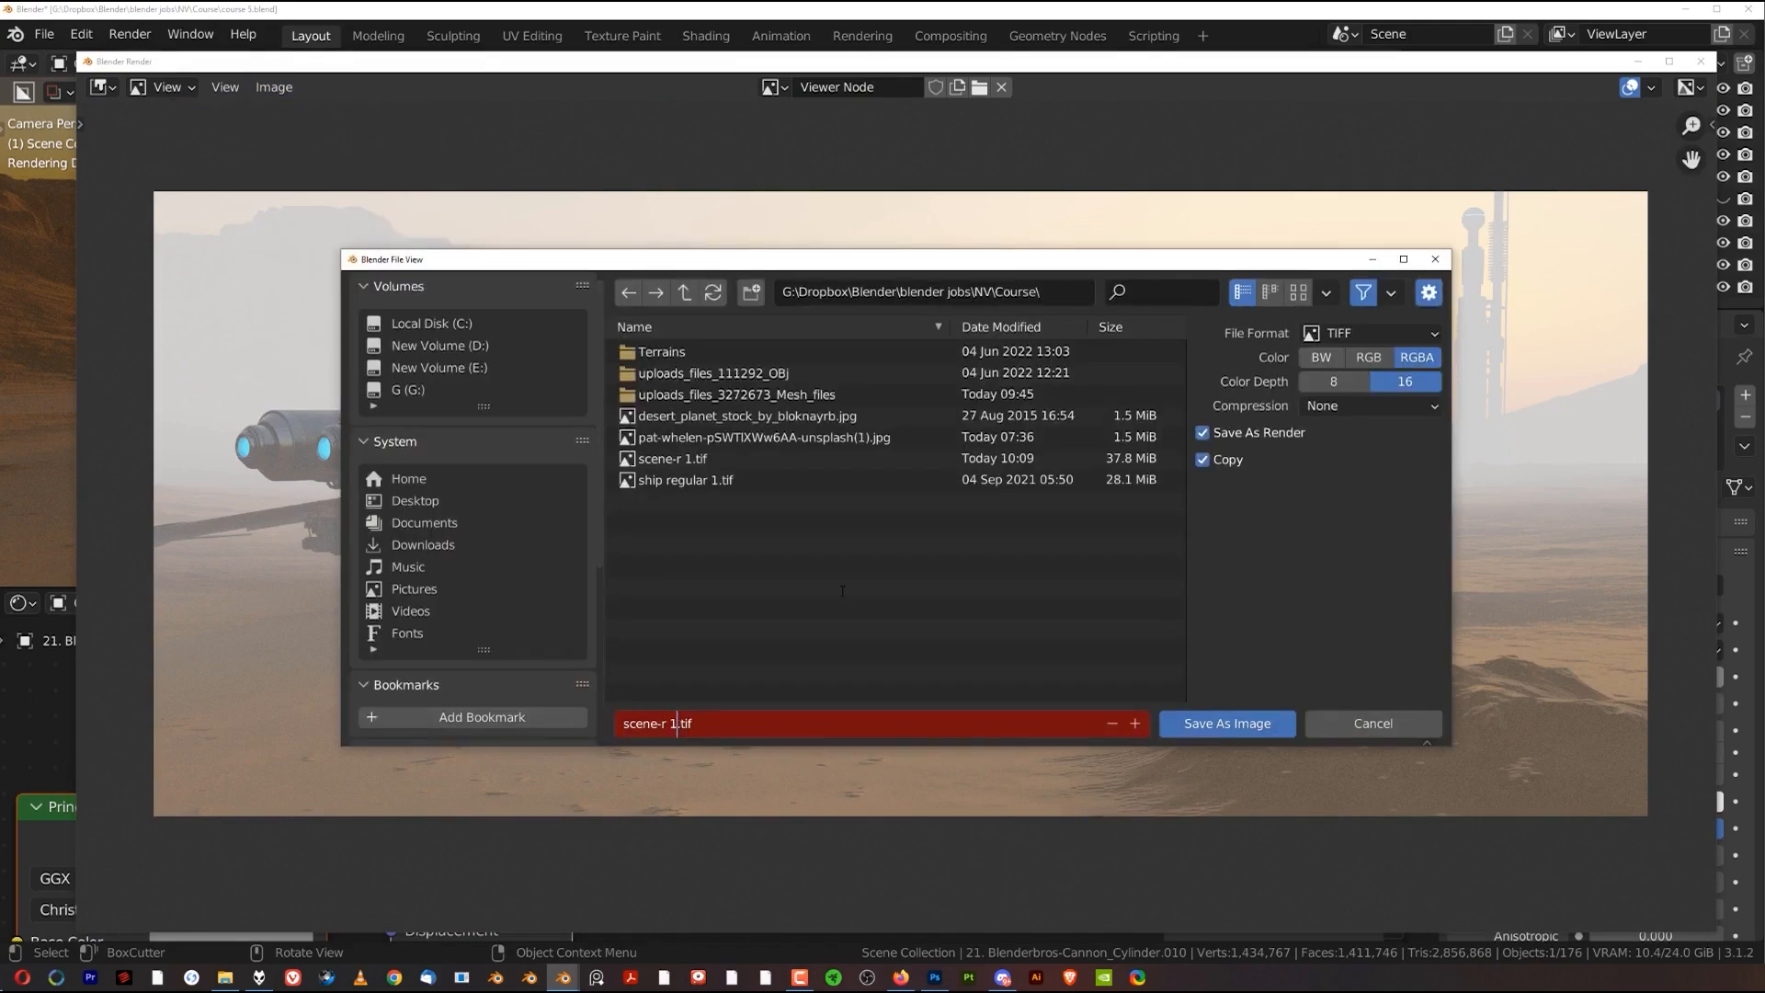
type("mist")
key("Return")
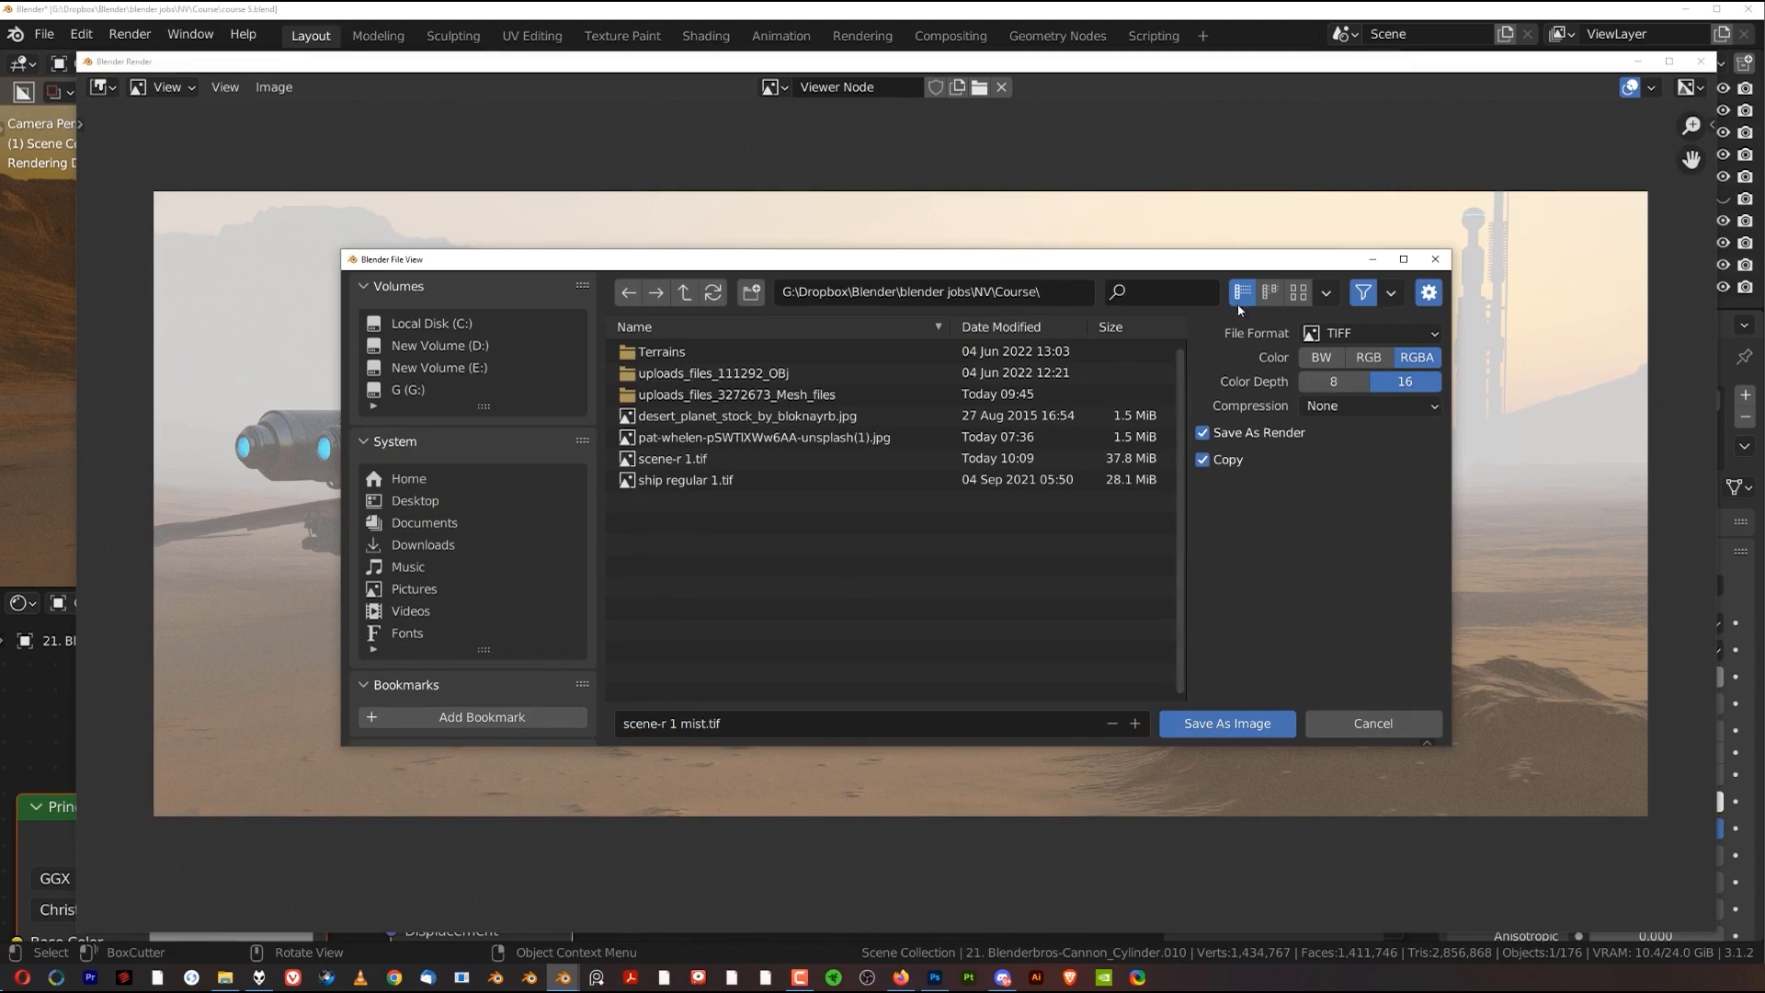
left_click(1386, 333)
left_click(1386, 333)
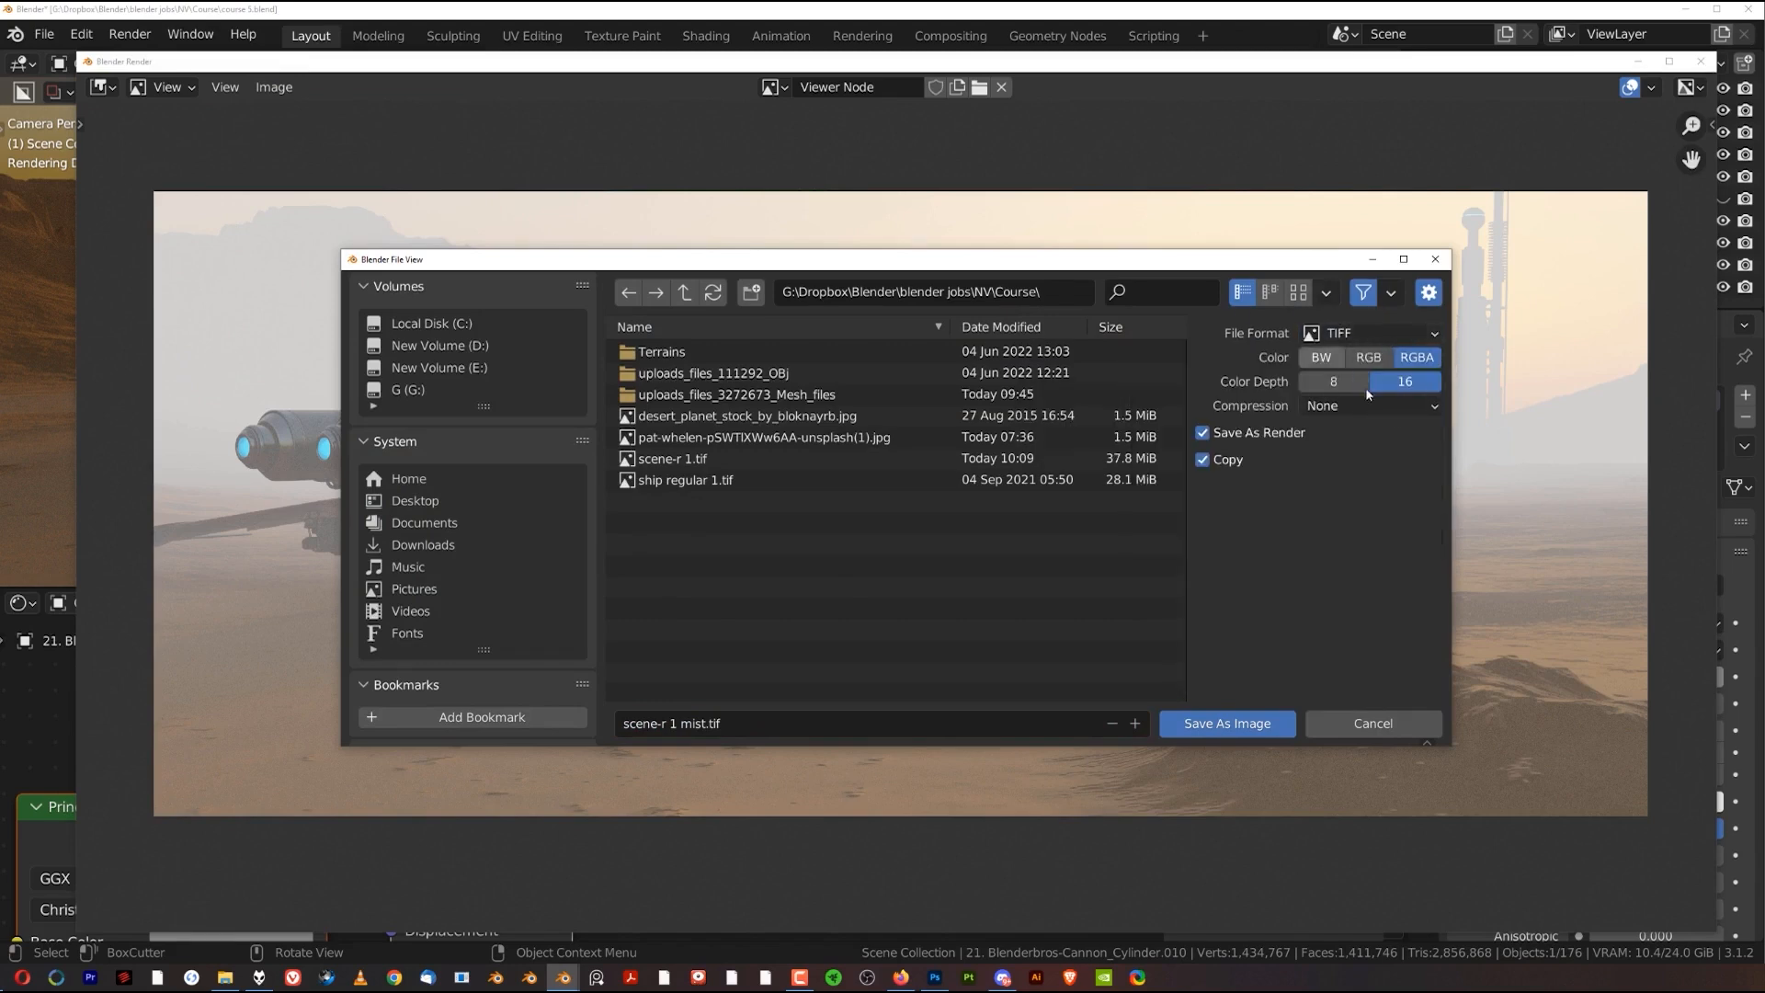
left_click(1383, 333)
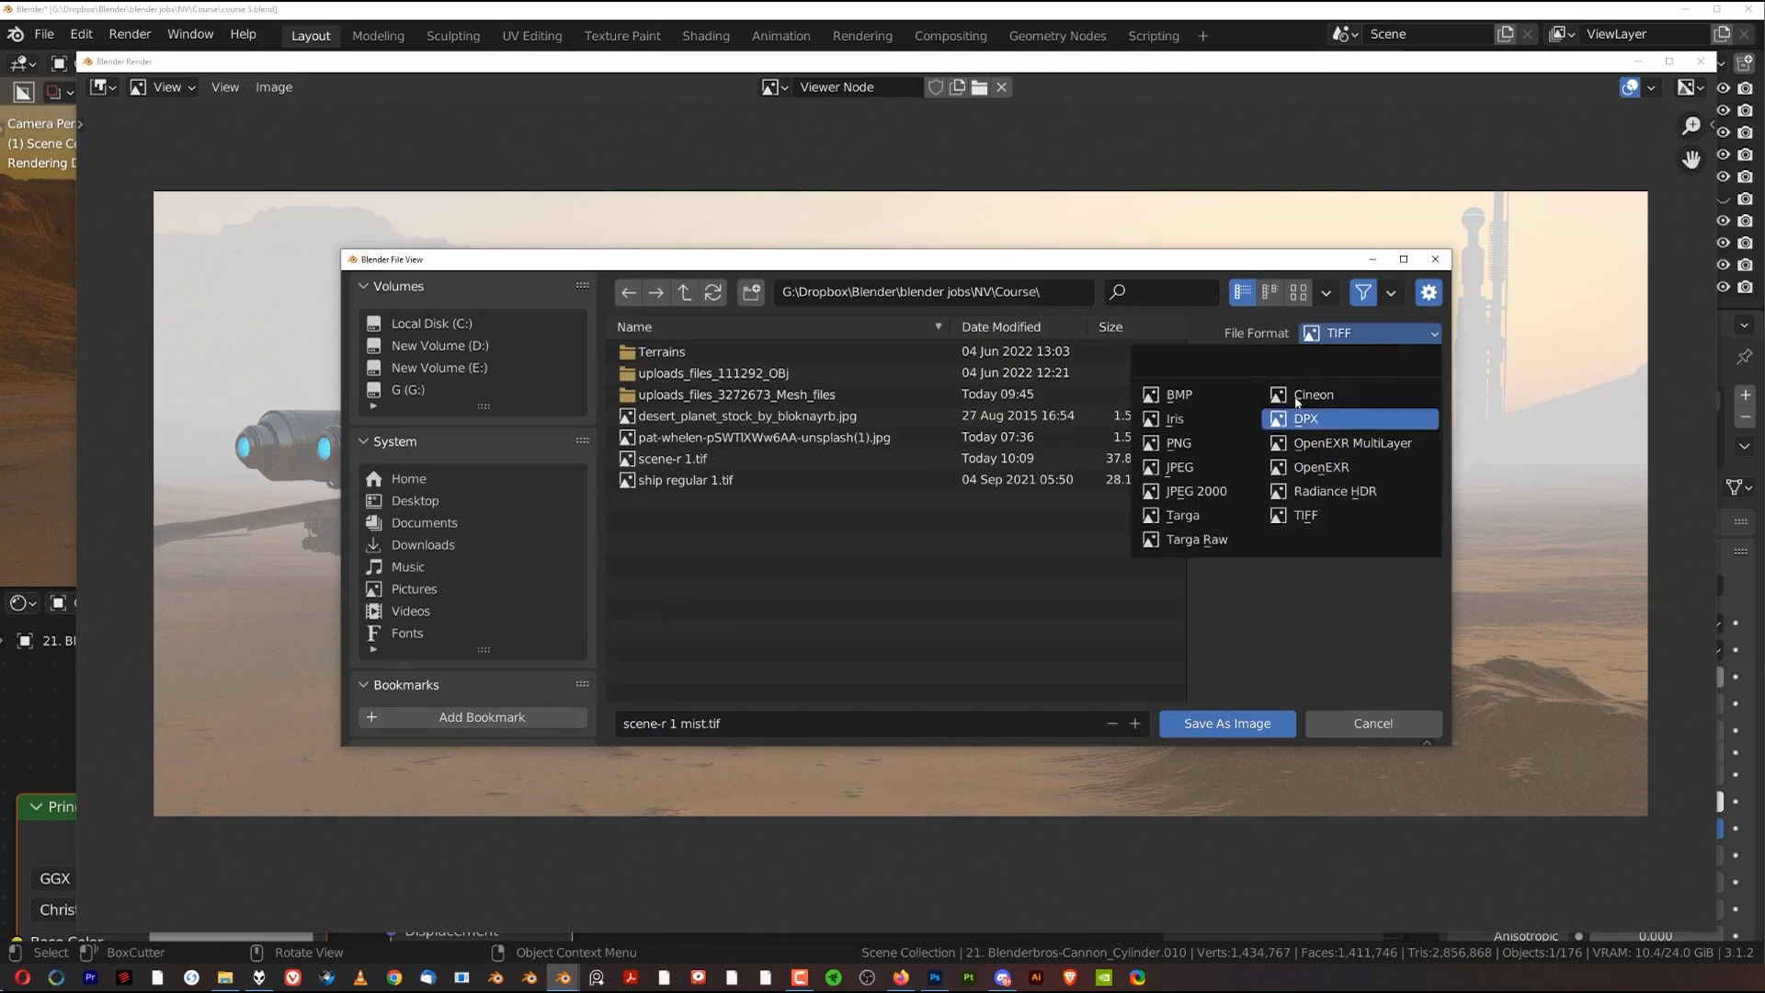
left_click(1389, 333)
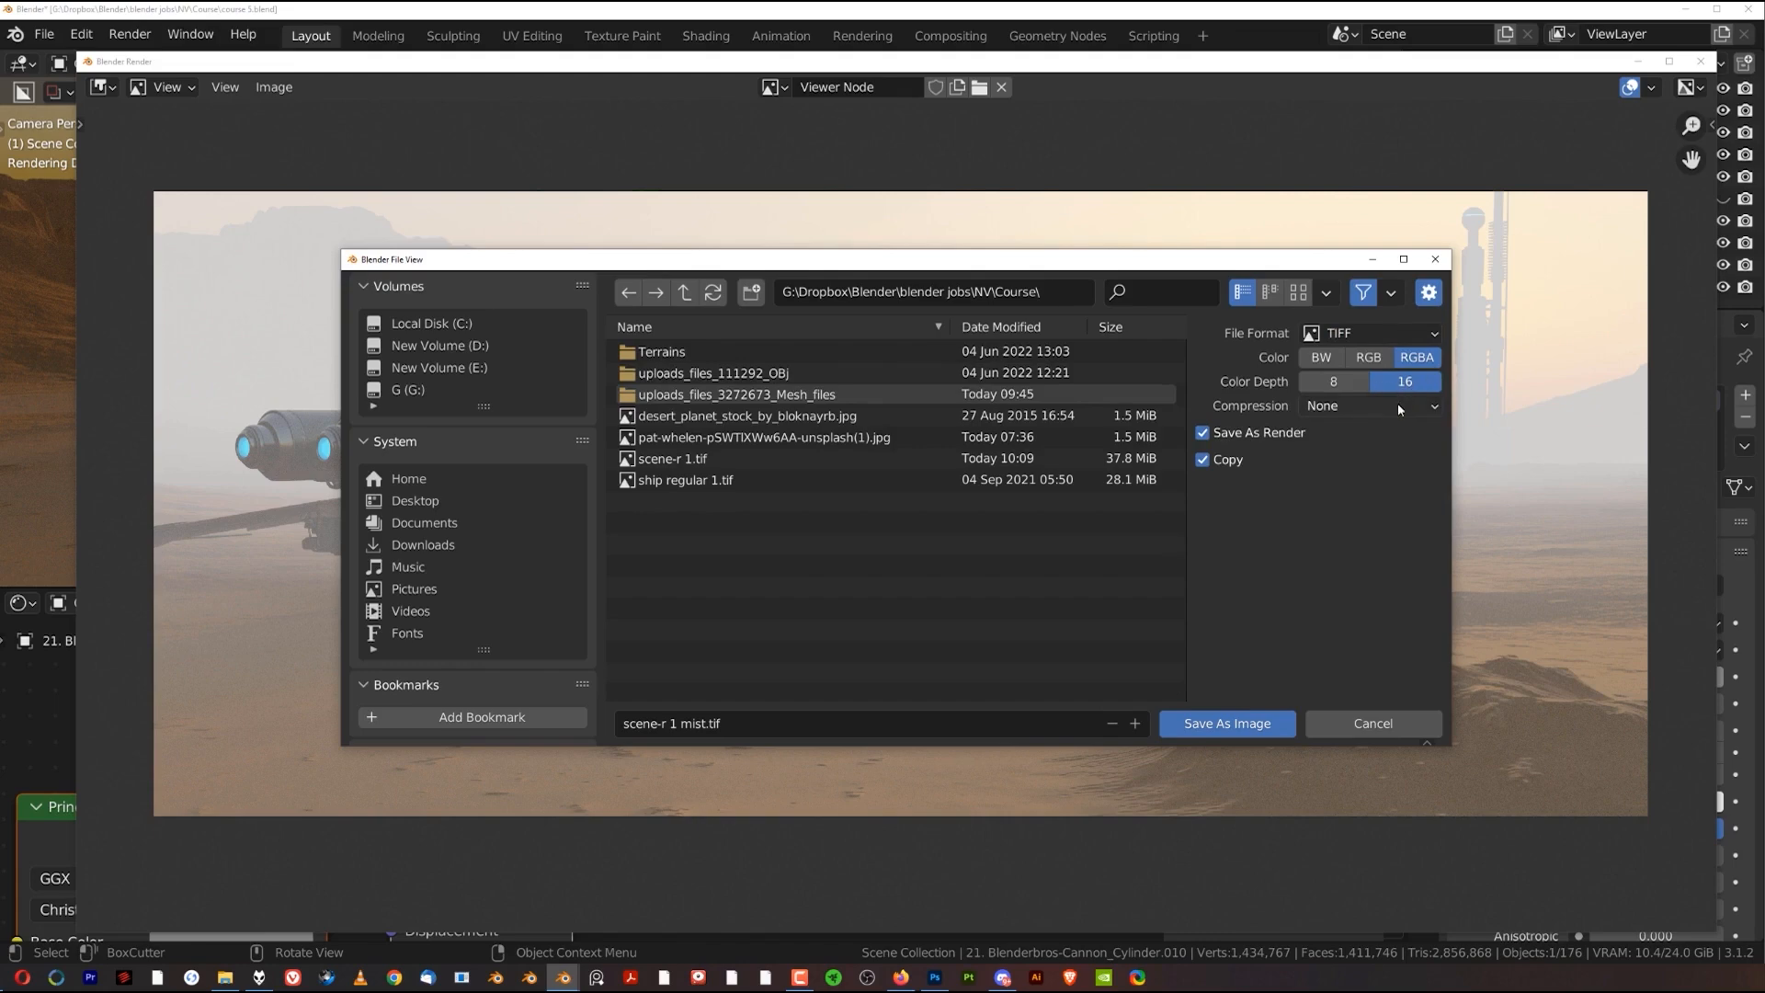
left_click(1251, 726)
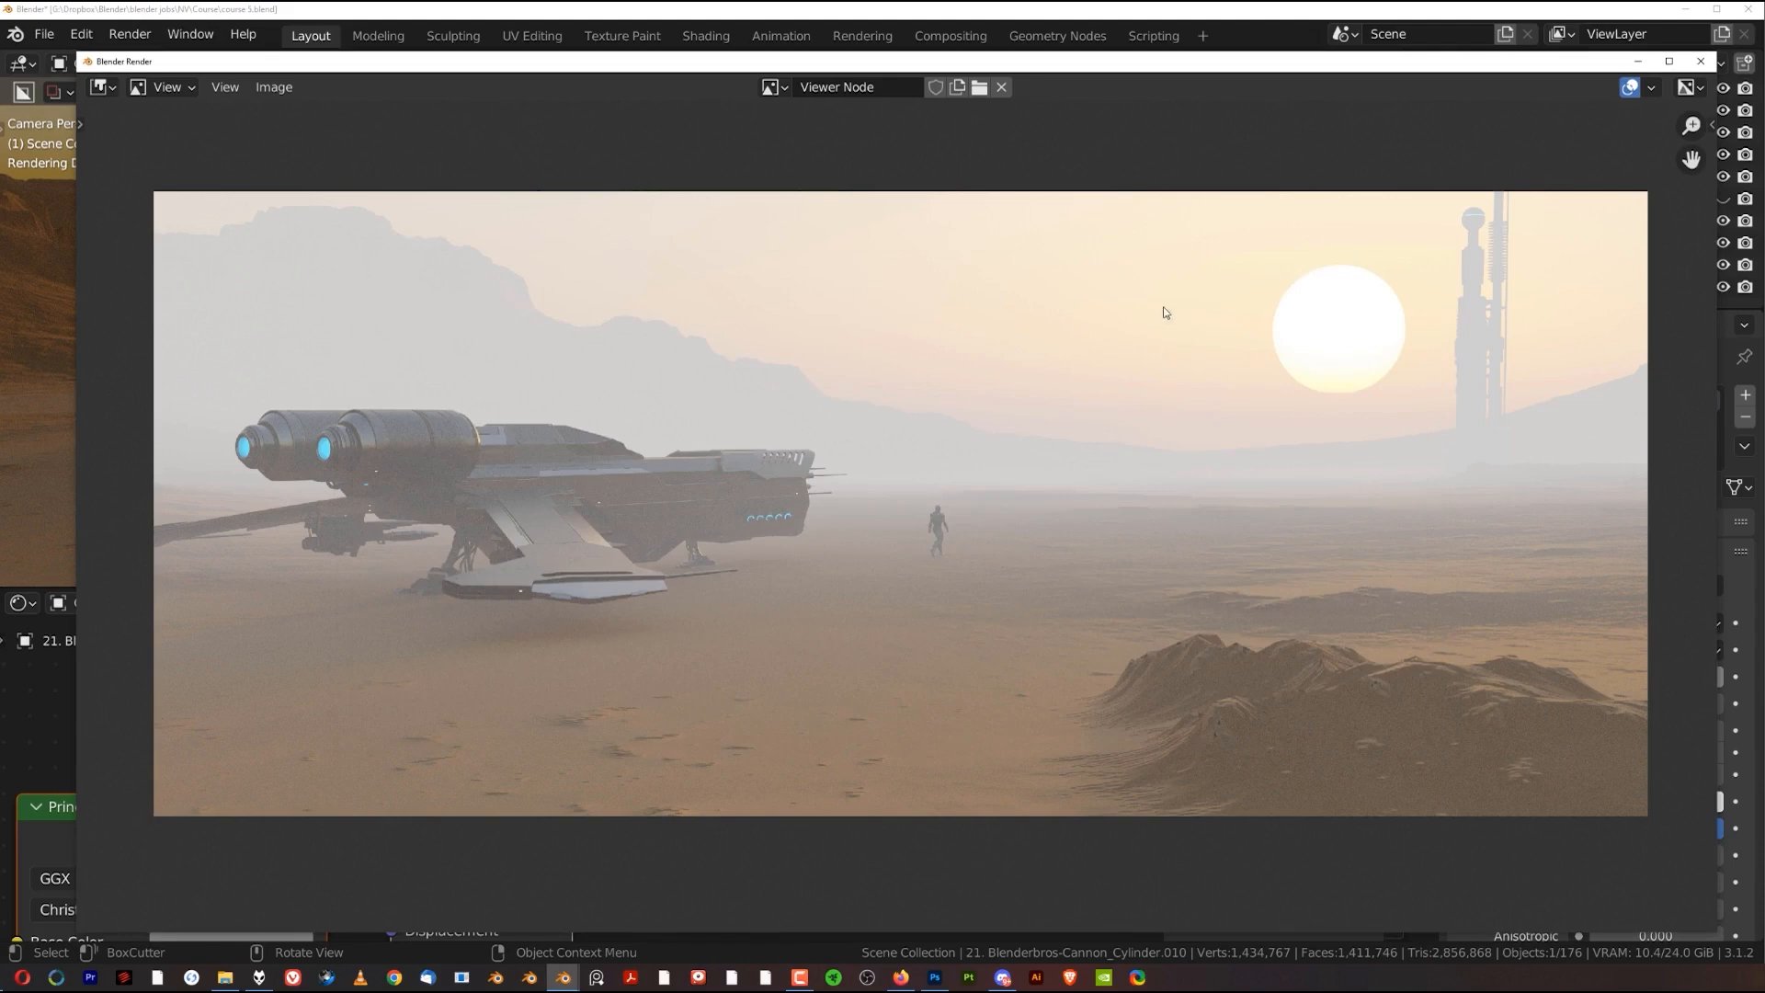
Display the Render Result again and close the render window
double_click(809, 87)
left_click(773, 87)
left_click(773, 87)
left_click(839, 288)
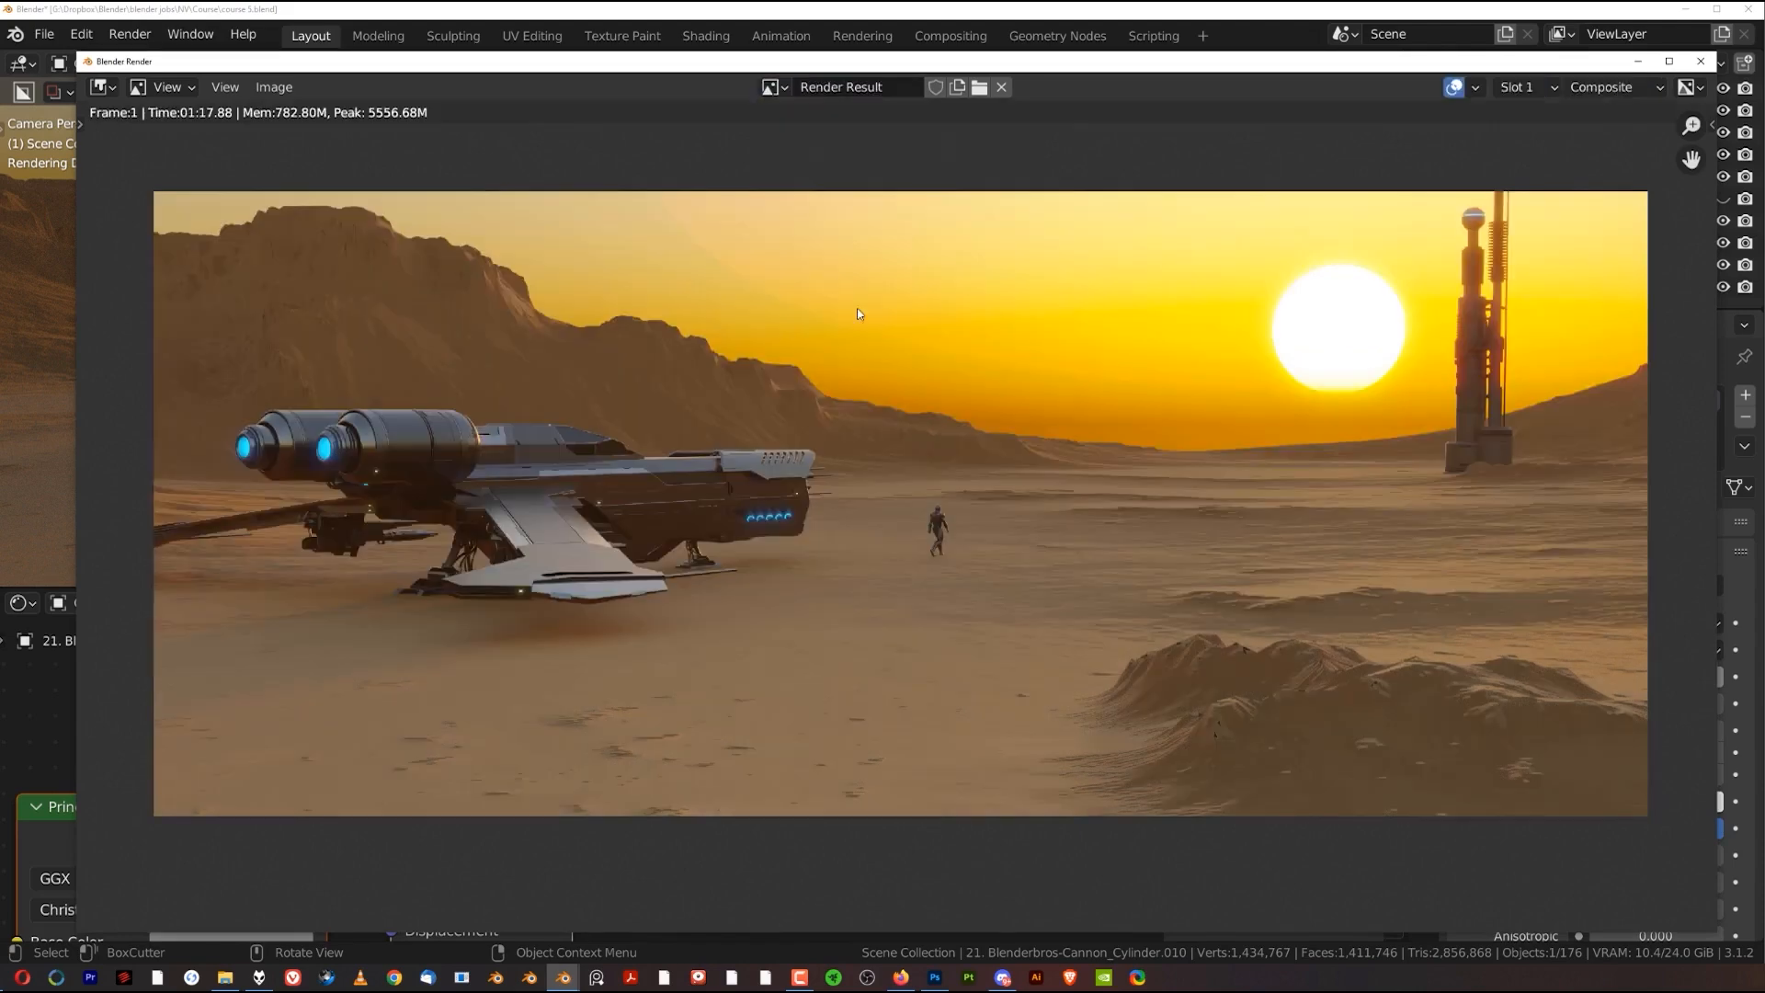
left_click(1699, 63)
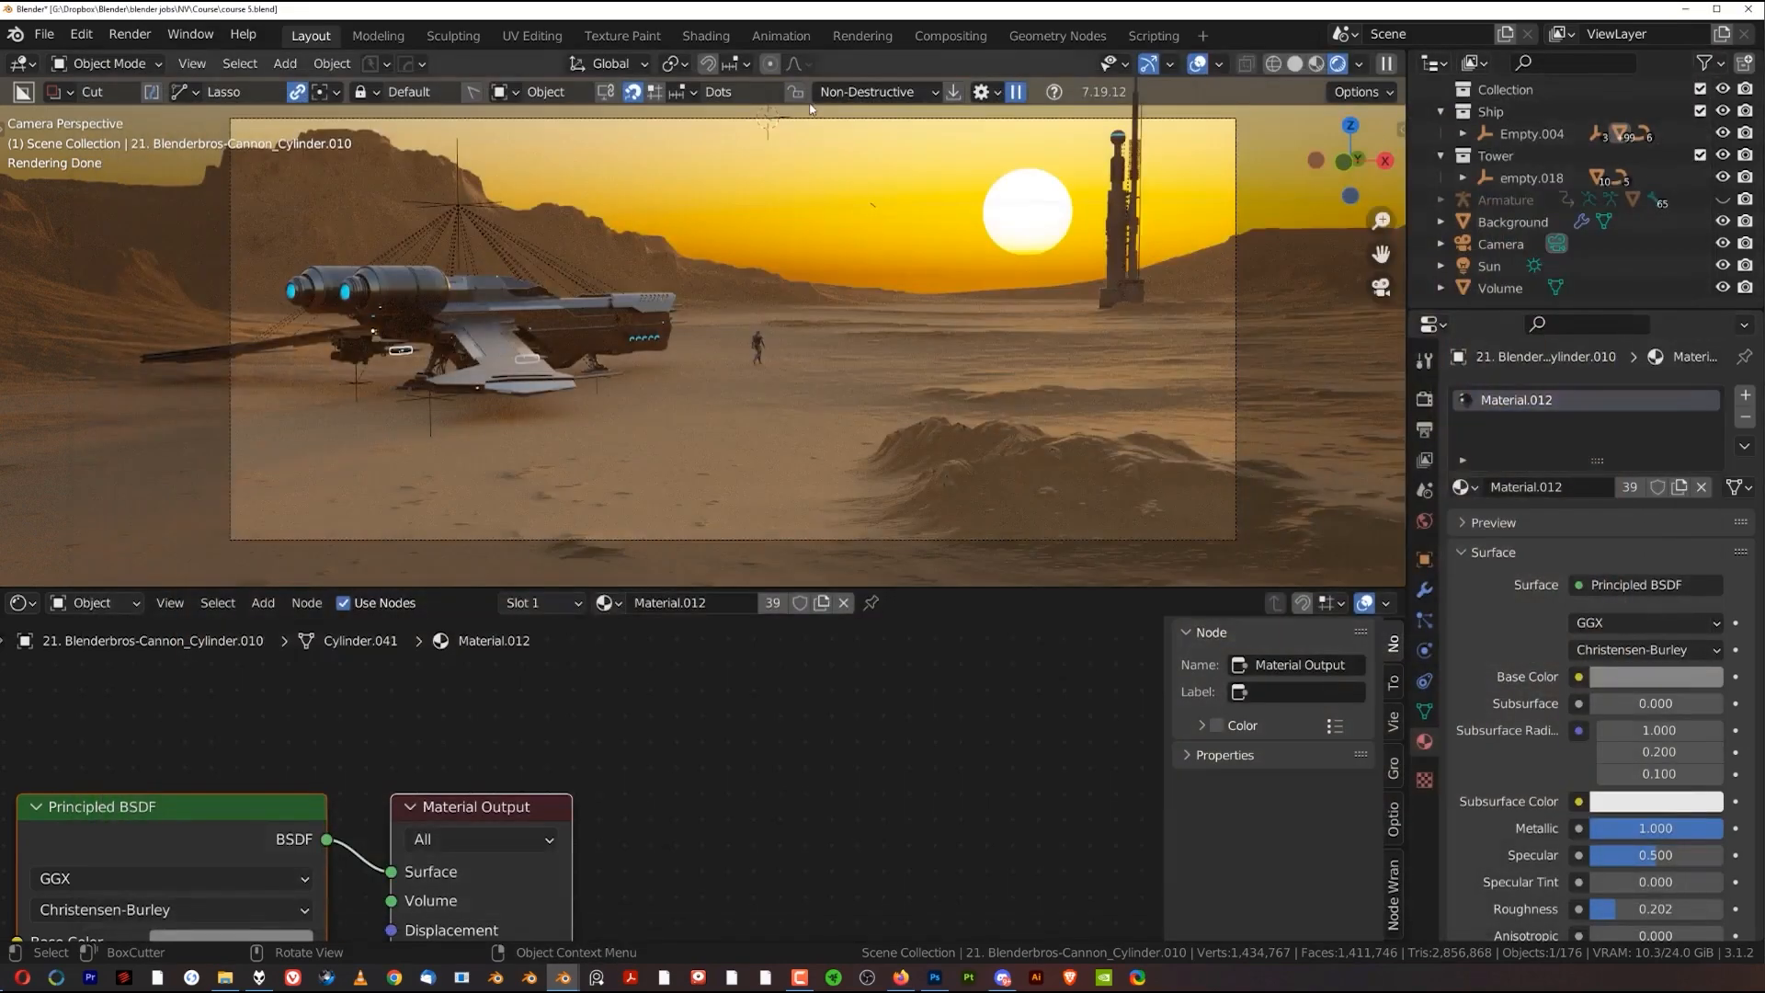
In the Compositing workspace, preview each Render Layers output in turn on the backdrop, including the image, alpha and mist passes
left_click(940, 37)
scroll(344, 350, "down", 3)
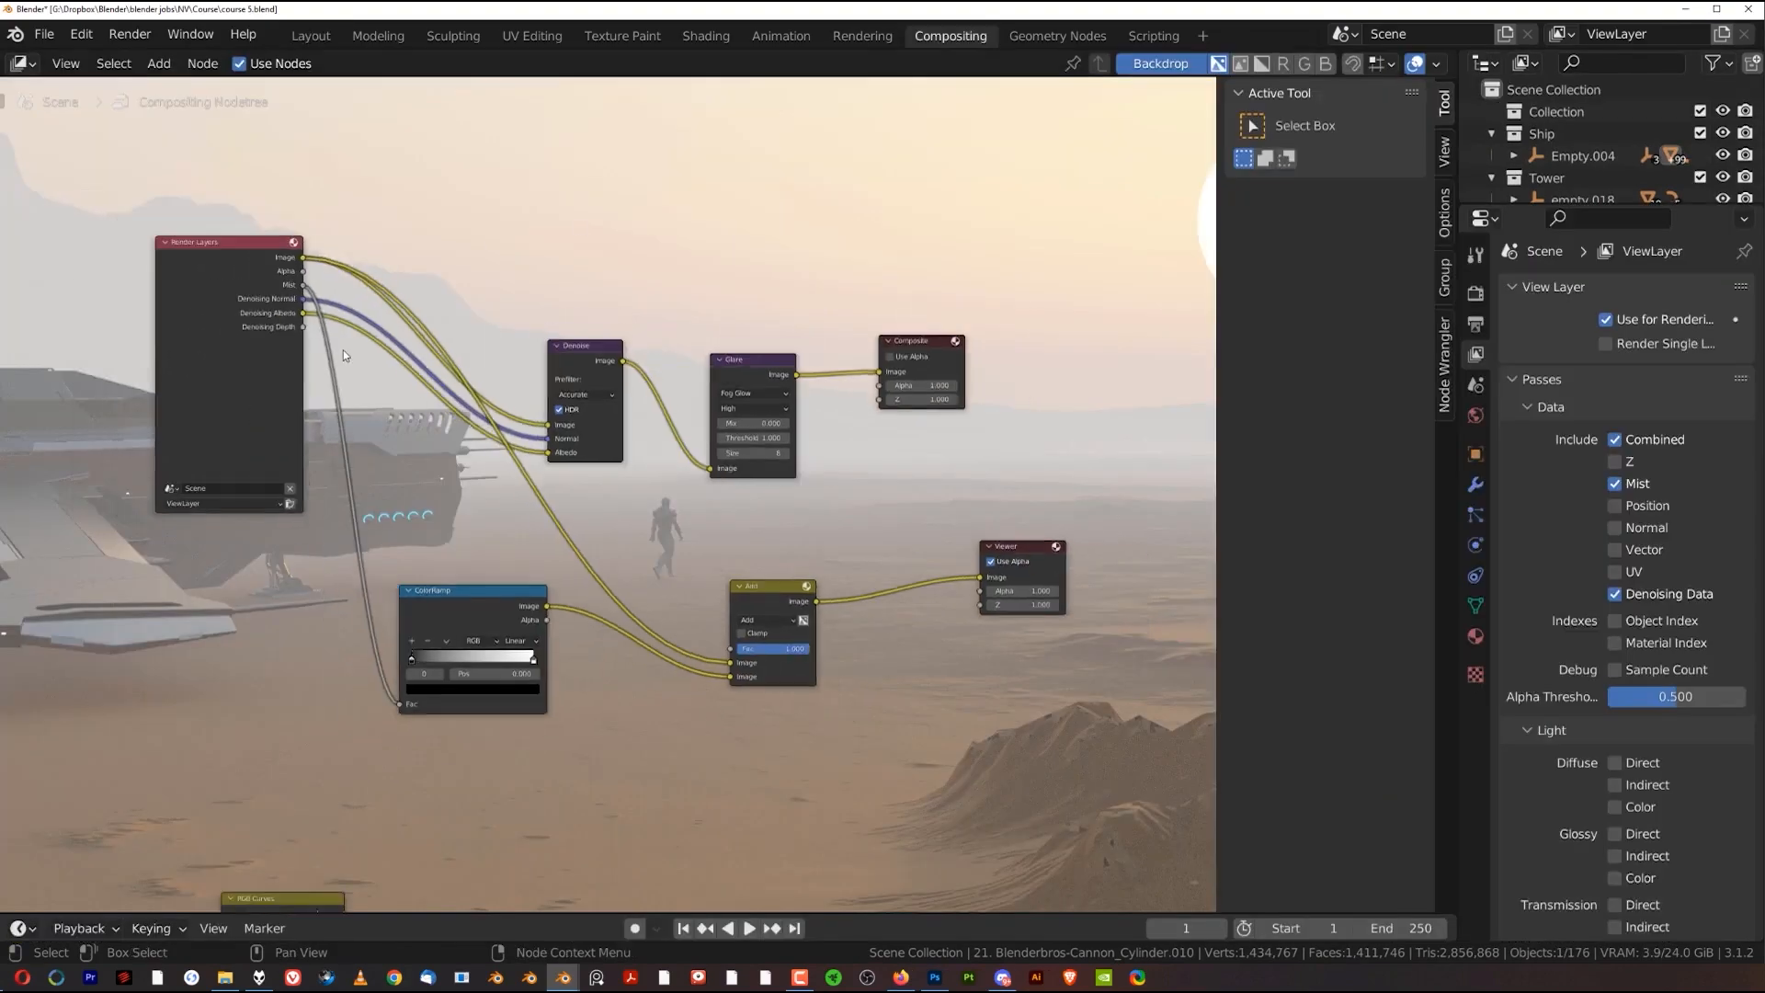
left_click(261, 404, "ctrl+shift")
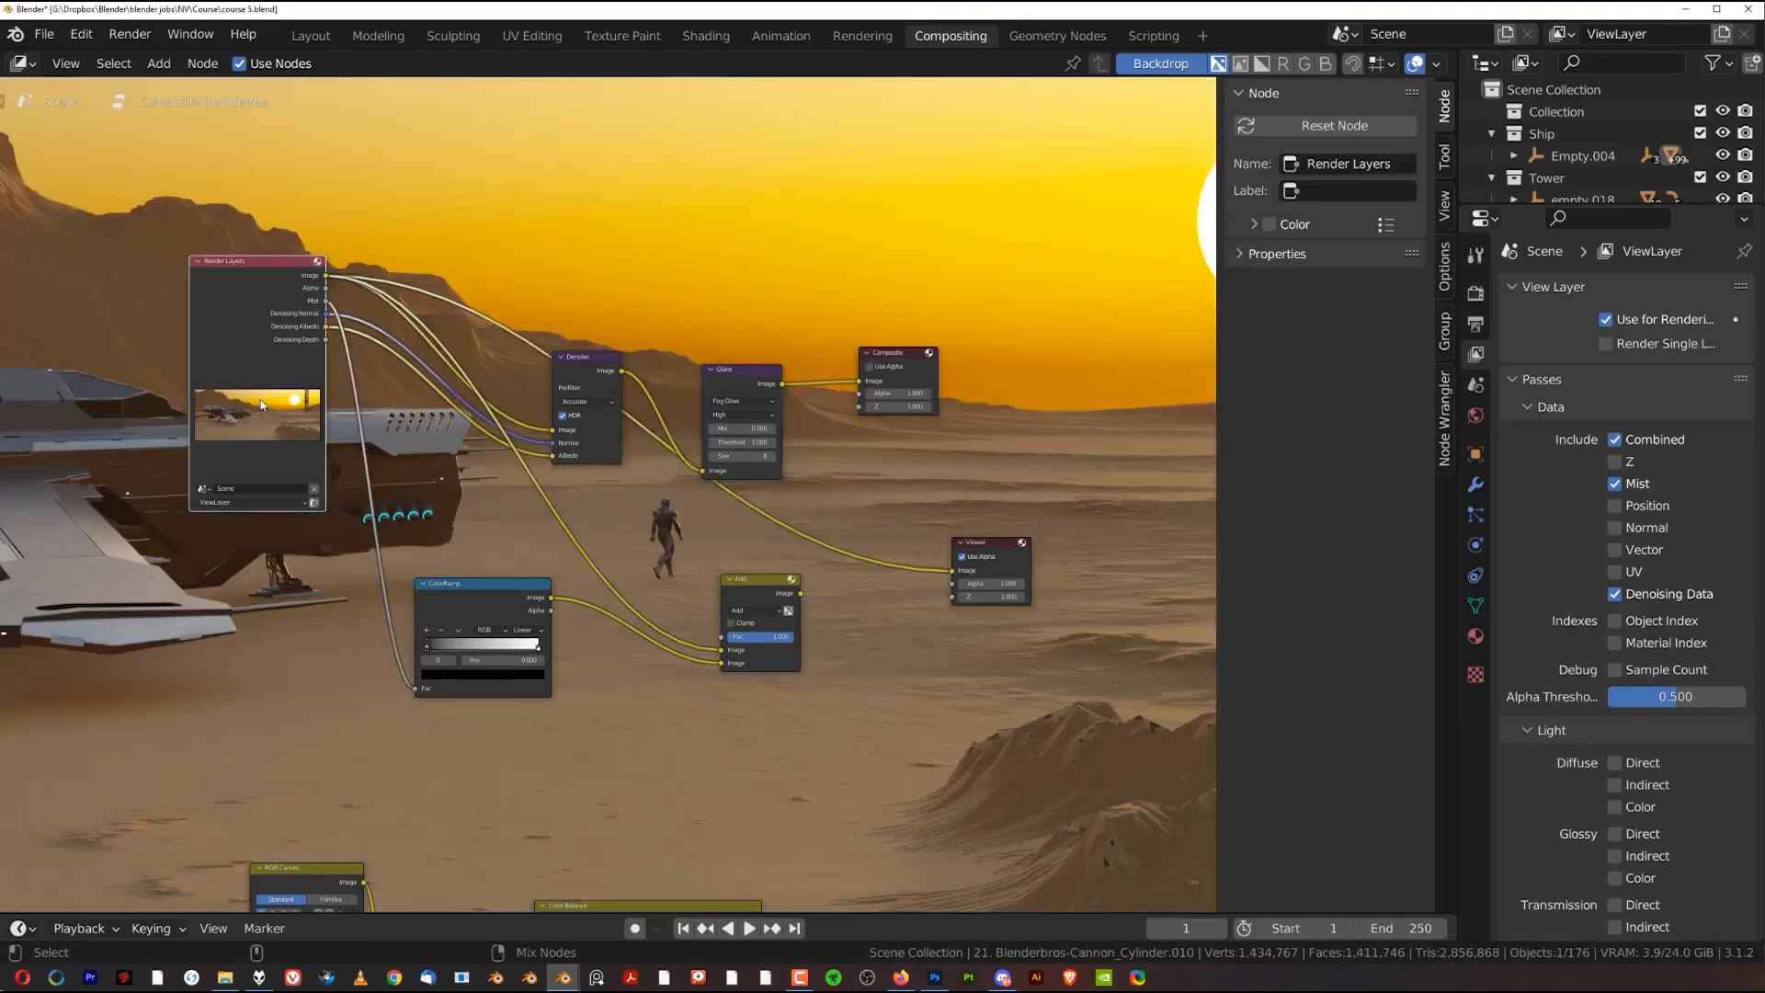
left_click(263, 404, "ctrl+shift")
left_click(265, 403, "ctrl+shift")
left_click(266, 403, "ctrl+shift")
left_click(266, 403, "ctrl+shift")
left_click(266, 403, "ctrl+shift")
left_click(267, 403, "ctrl+shift")
left_click(268, 403, "ctrl+shift")
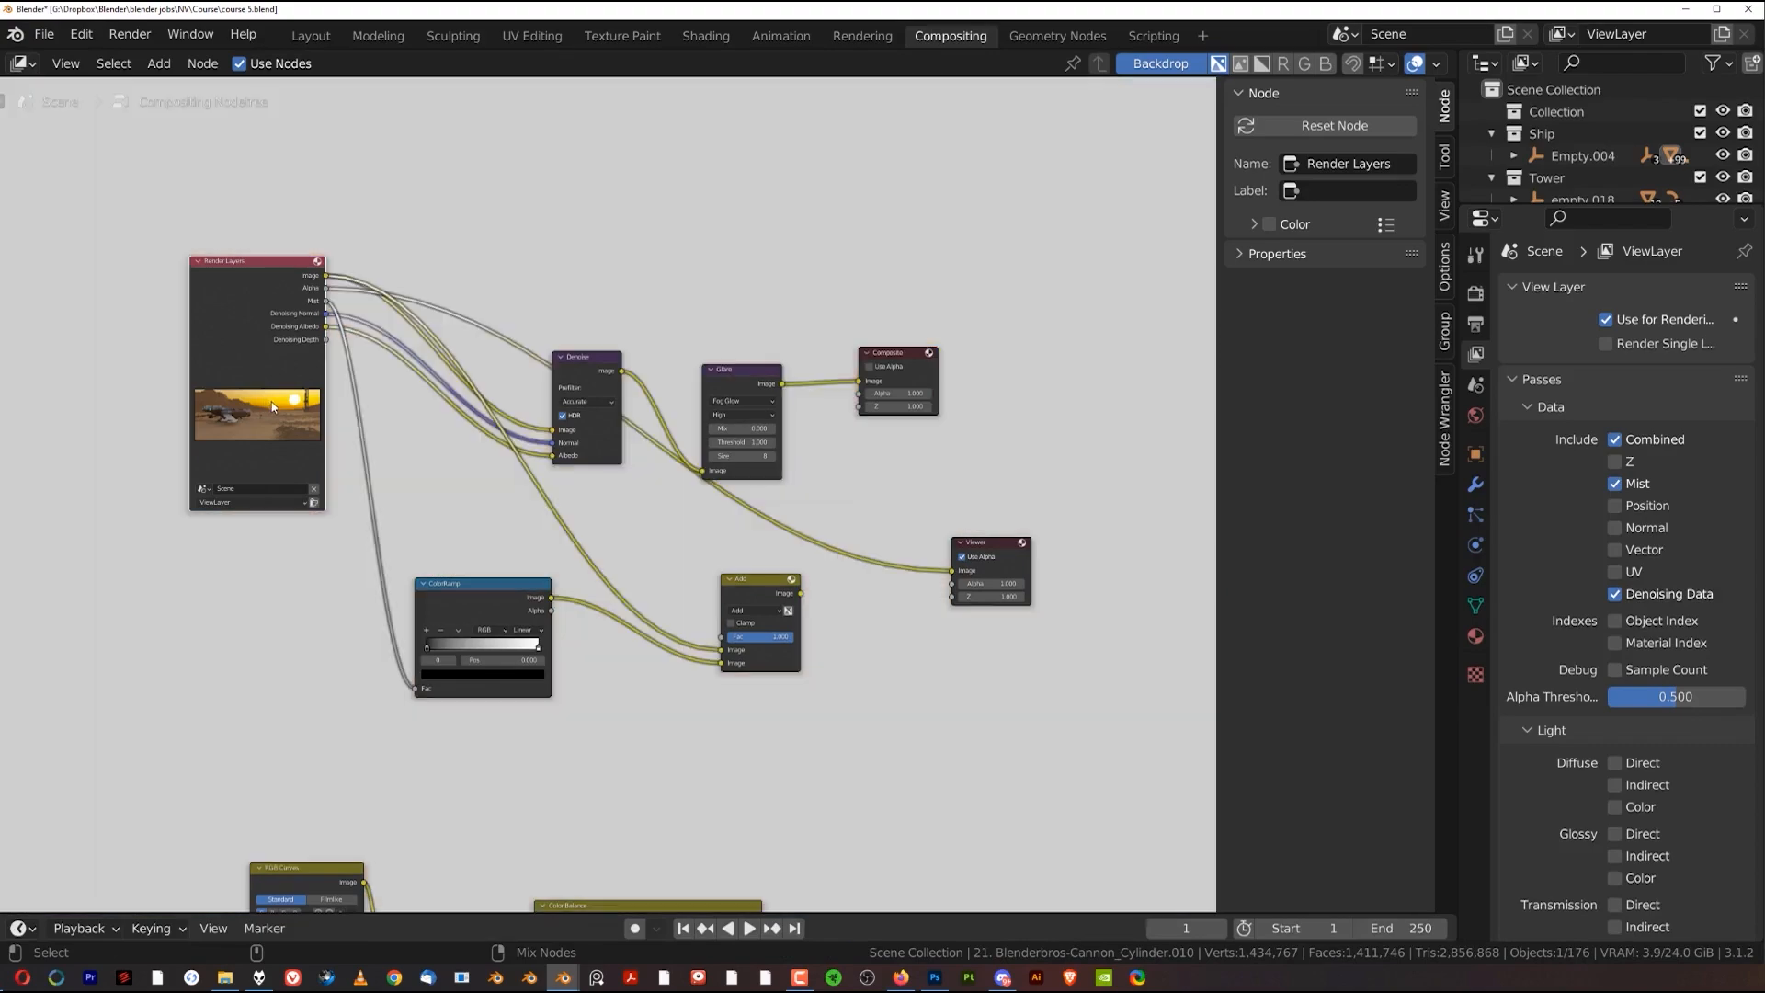
left_click(271, 407, "ctrl+shift")
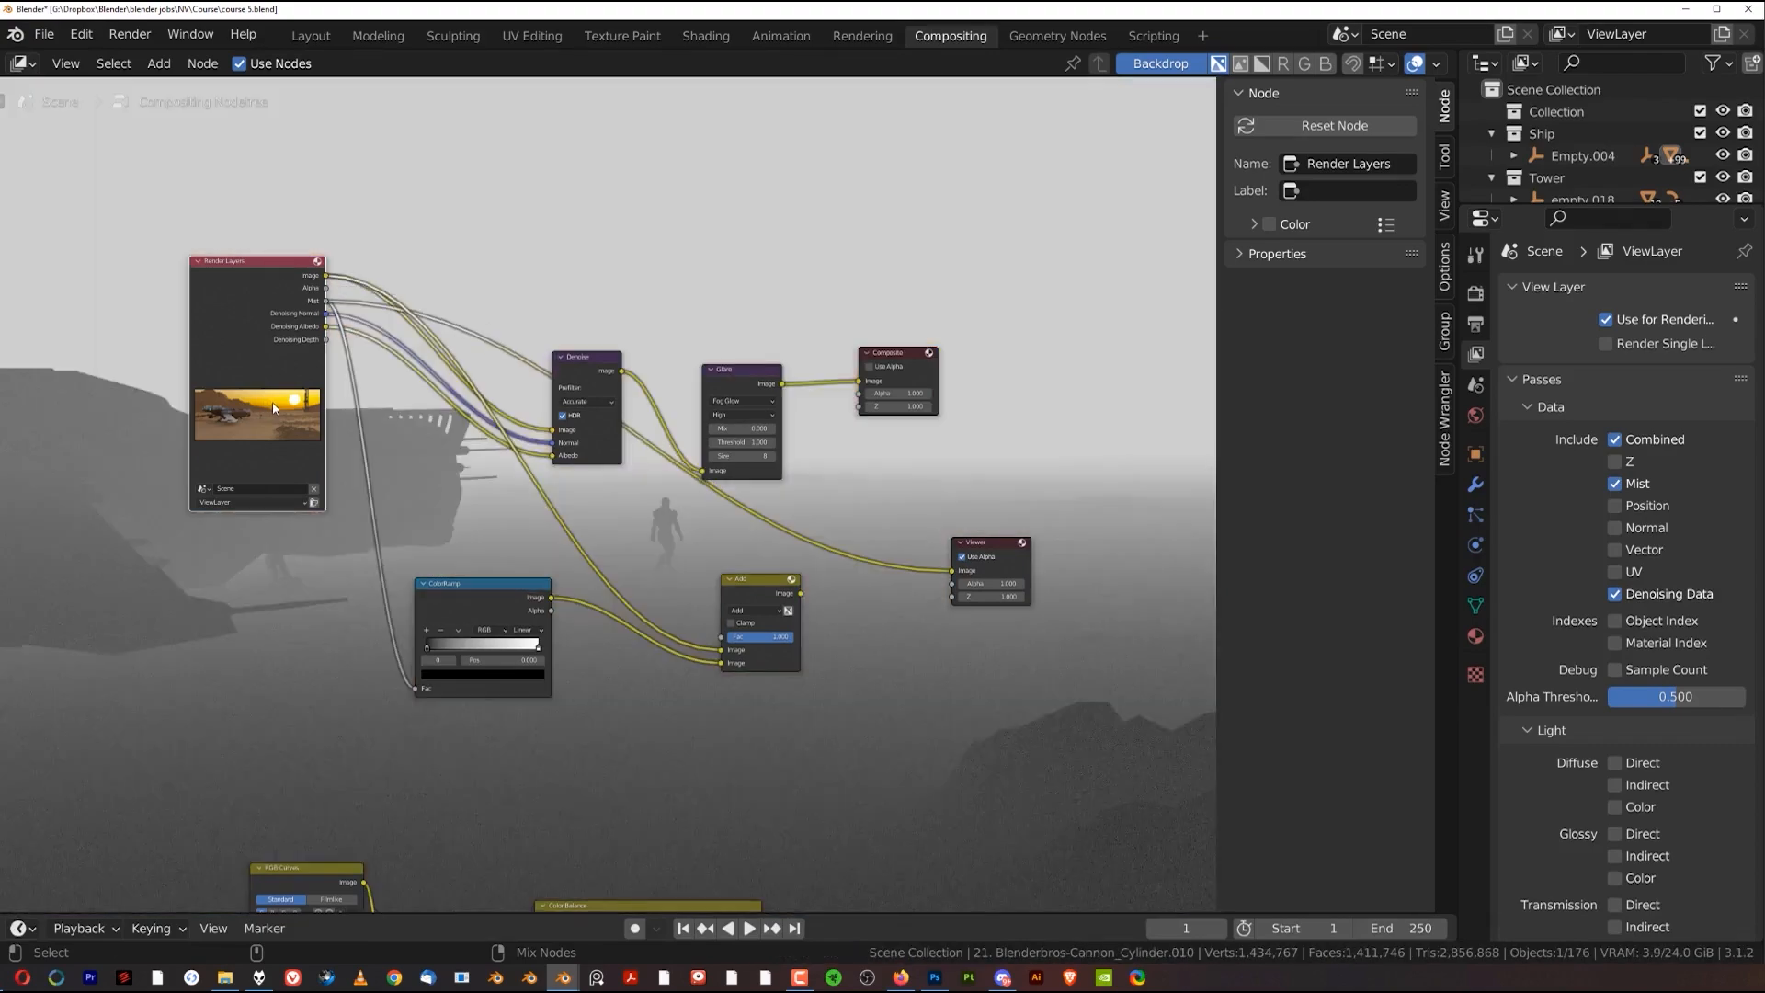
left_click(274, 407, "ctrl+shift")
left_click(278, 404, "ctrl+shift")
left_click(280, 406, "ctrl+shift")
left_click(283, 410, "ctrl+shift")
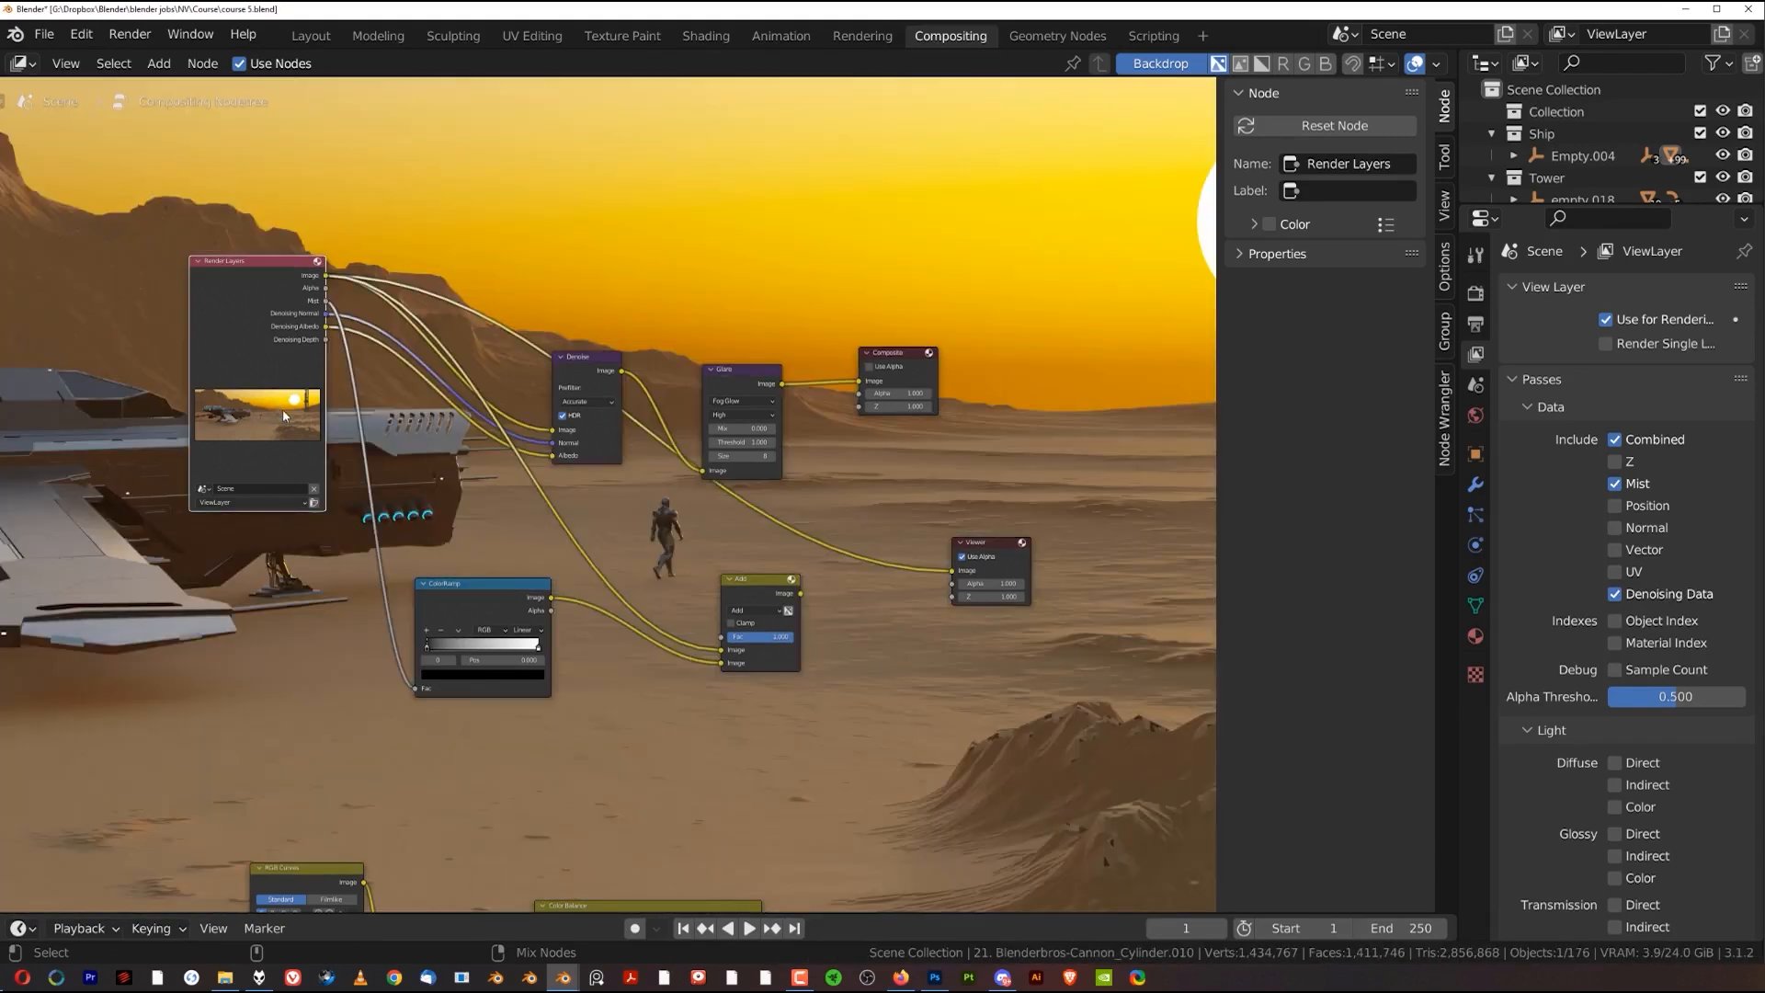
Reconnect the Add node's image output to the Viewer node and turn off the compositor backdrop
scroll(819, 330, "down", 3)
left_click(1154, 66)
left_click(1155, 66)
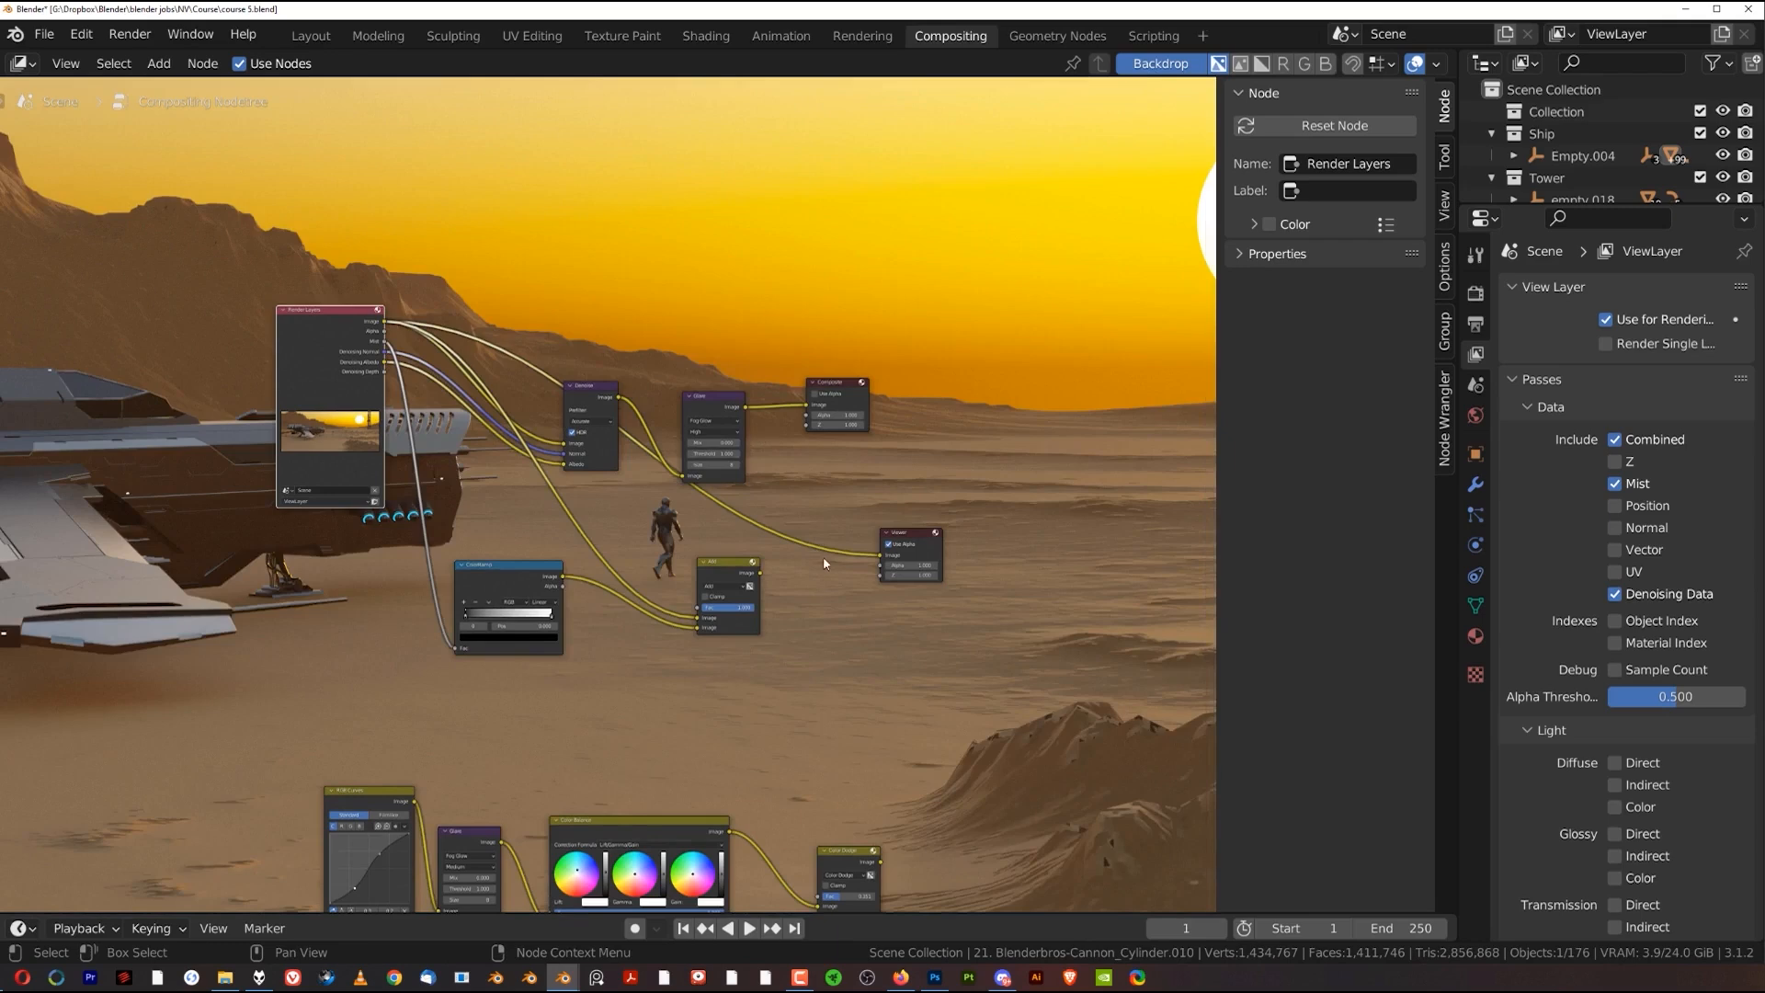
scroll(608, 491, "up", 3)
left_click_drag(1102, 559, 1084, 593)
left_click_drag(851, 619, 1034, 633)
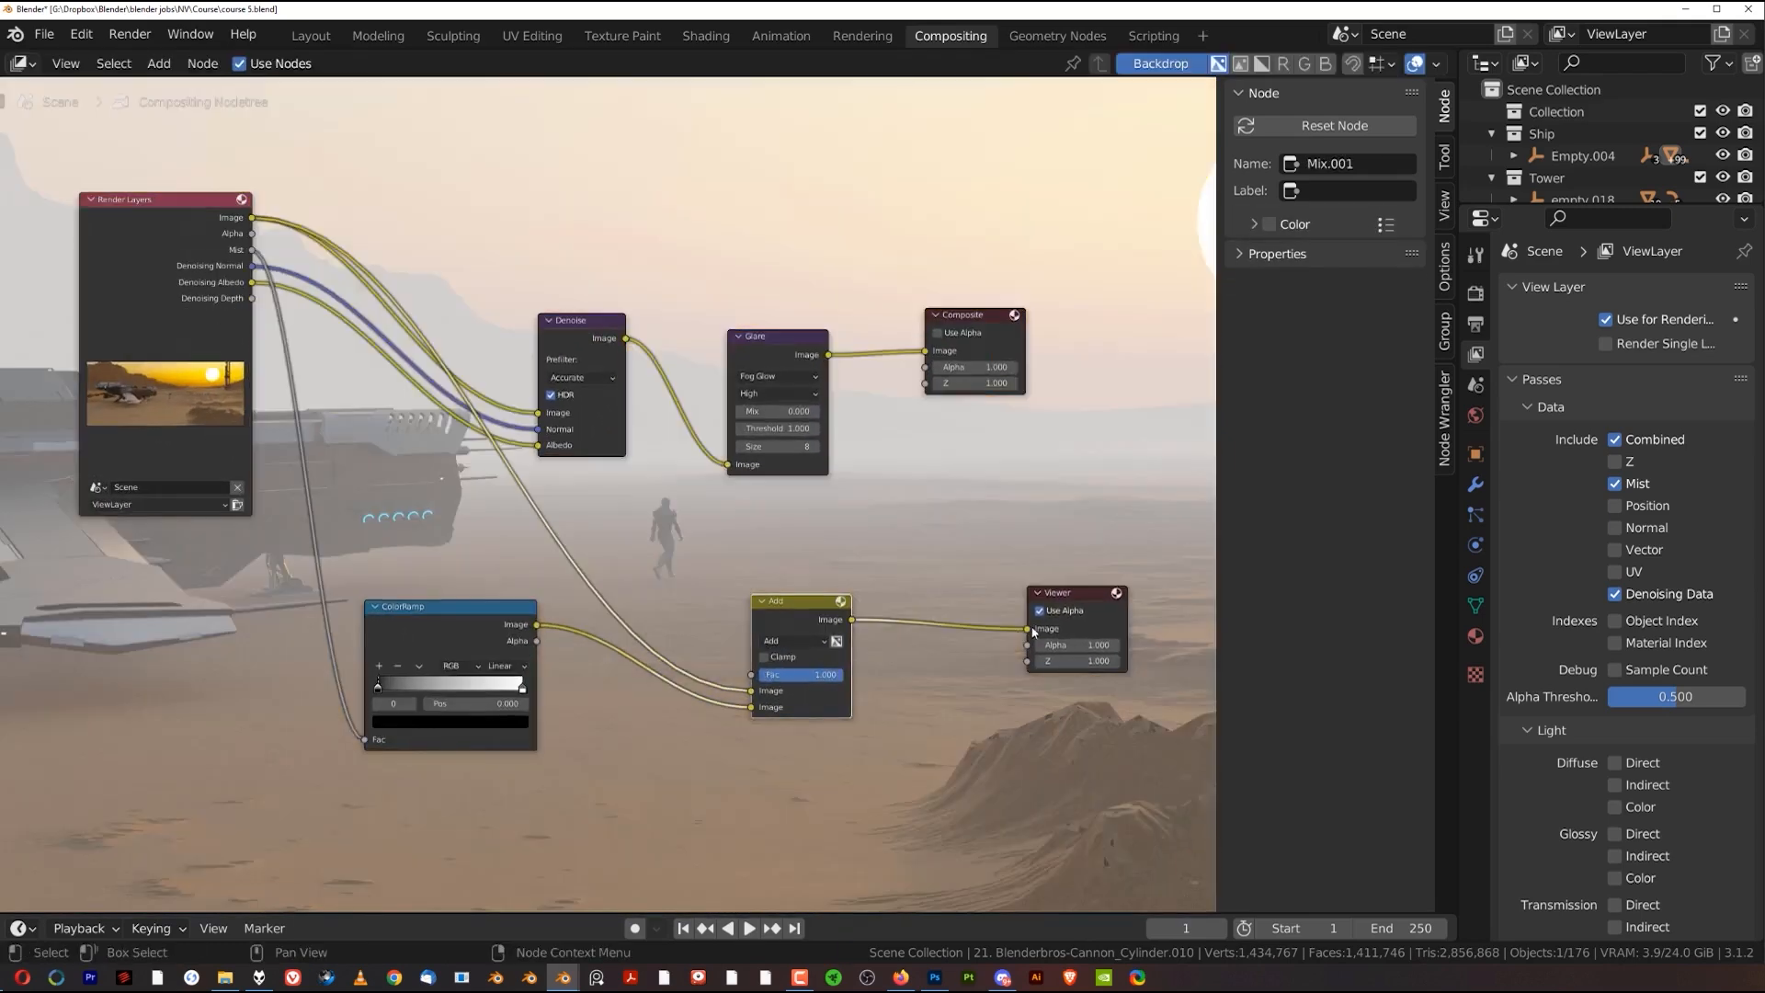
scroll(604, 489, "down", 2)
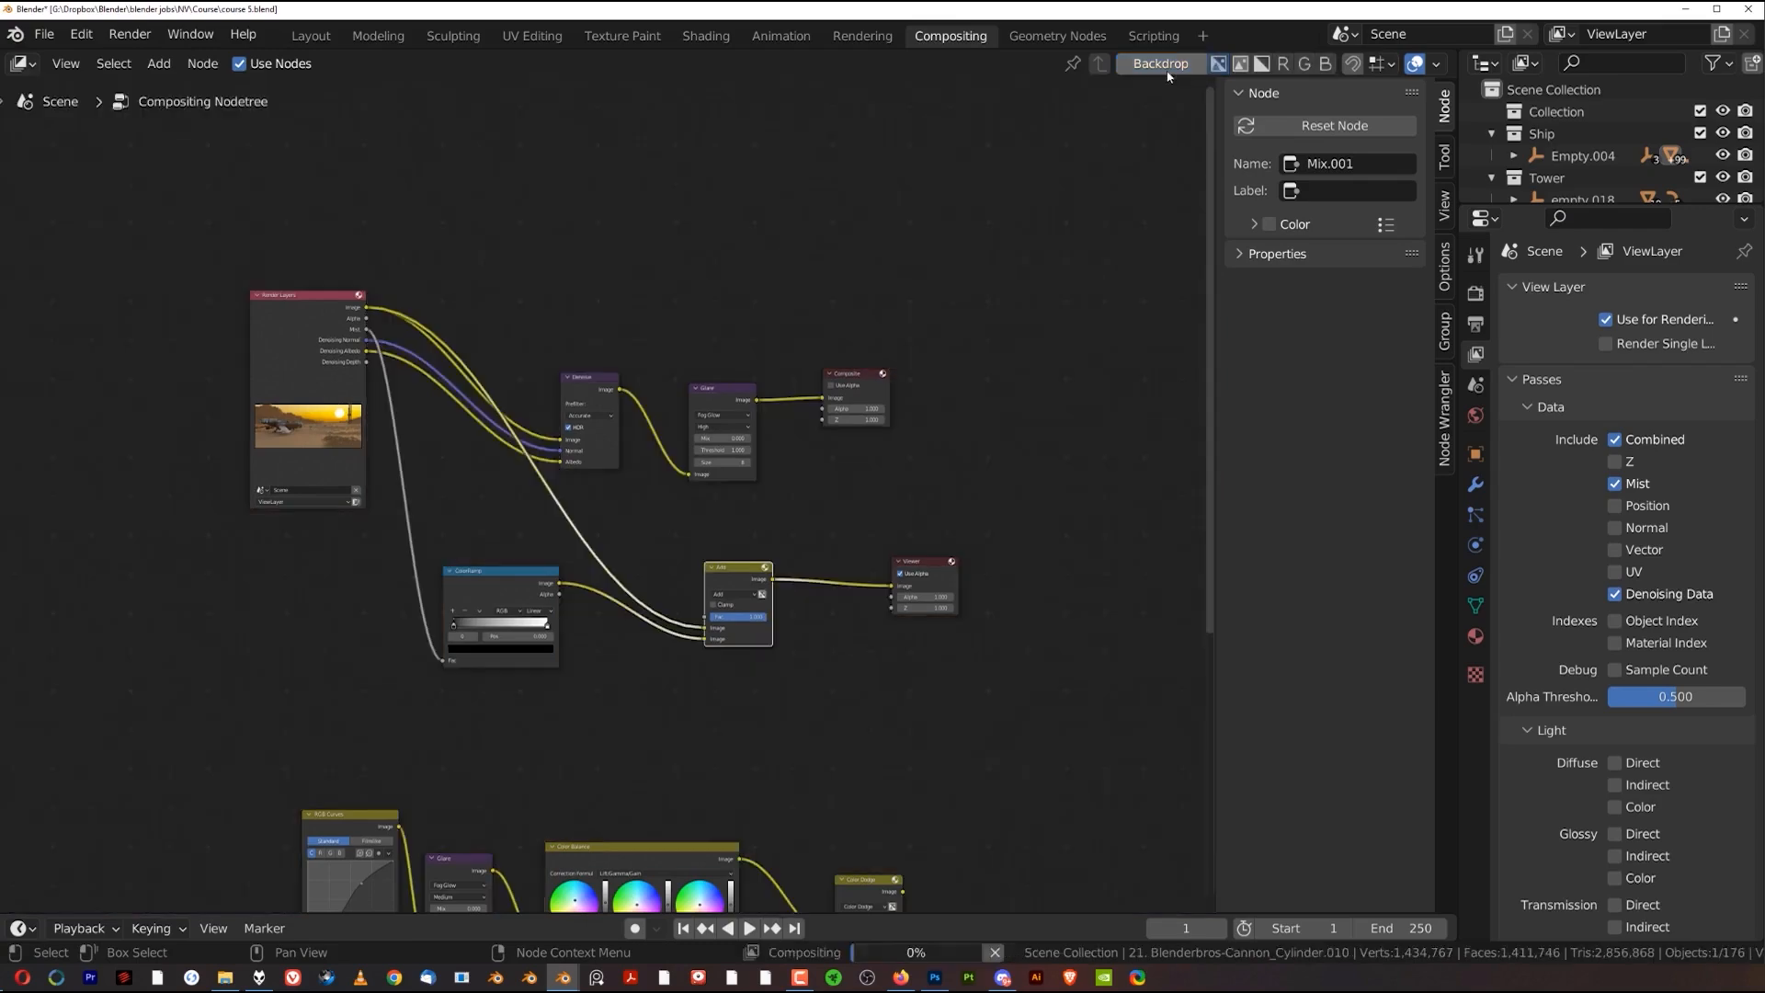
left_click(1160, 62)
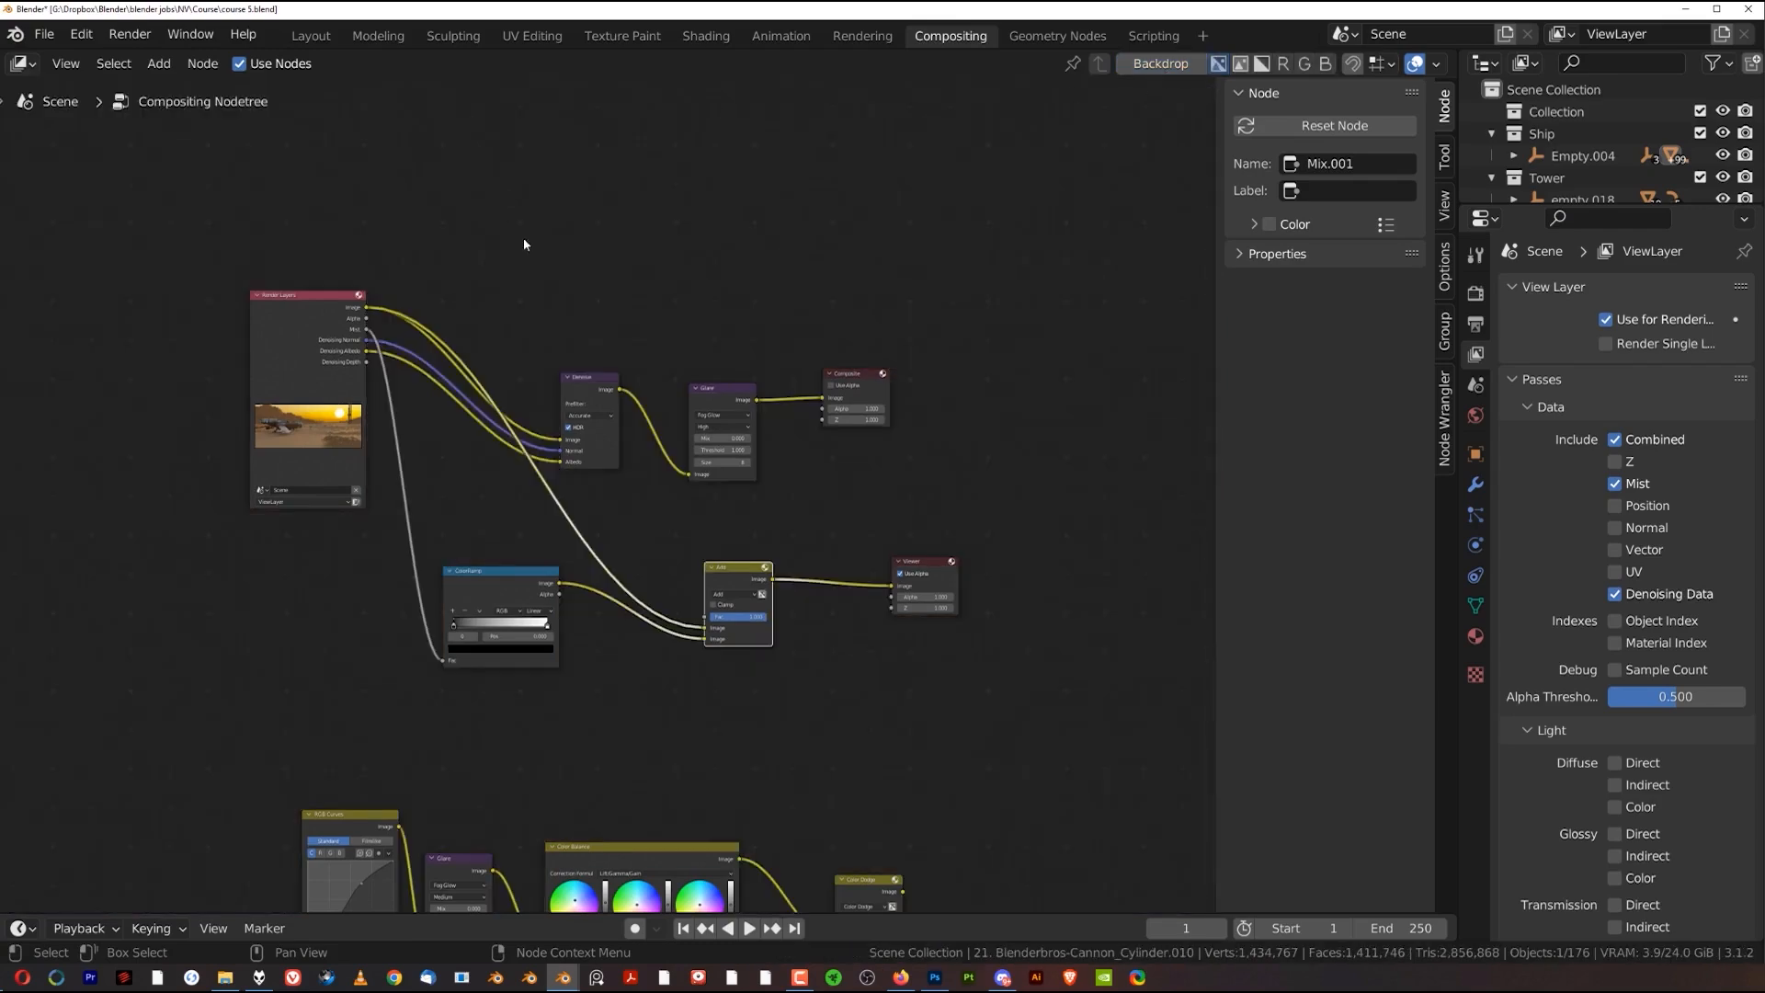
Cut all links of the Denoise node, connect the Render Layers image output directly to Glare, and move Denoise out of the way
scroll(552, 437, "up", 4)
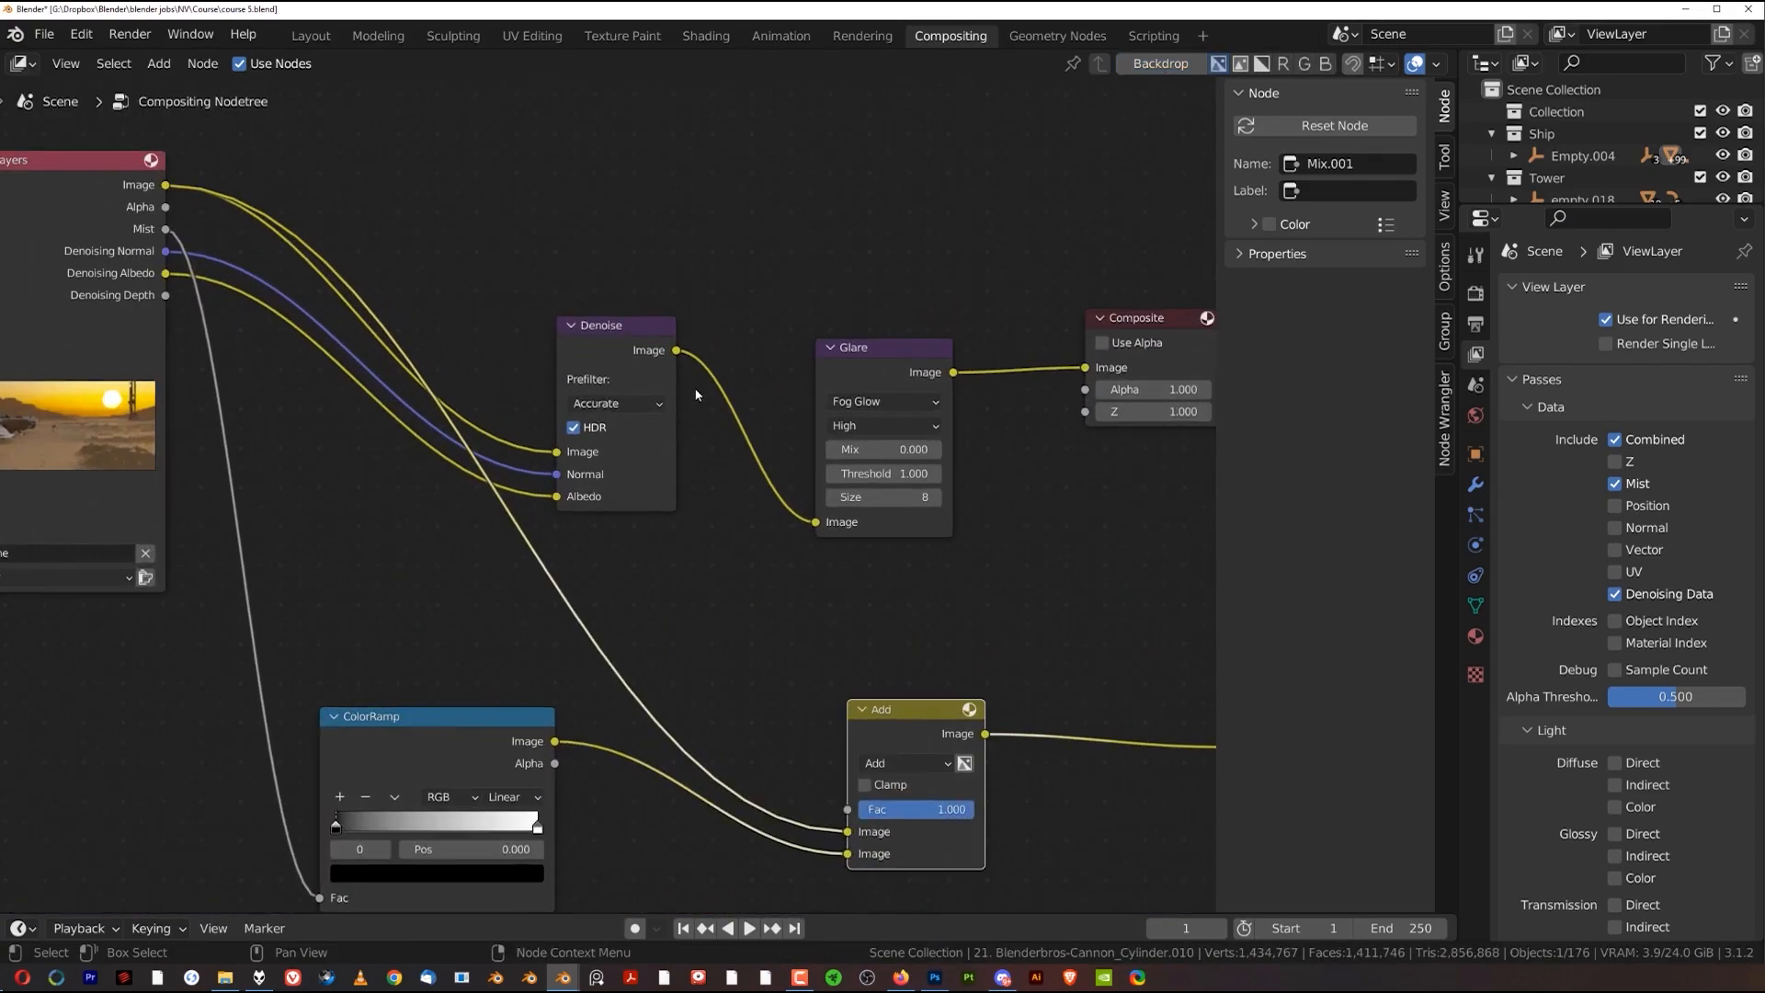
right_click_drag(741, 315, 747, 523, "ctrl")
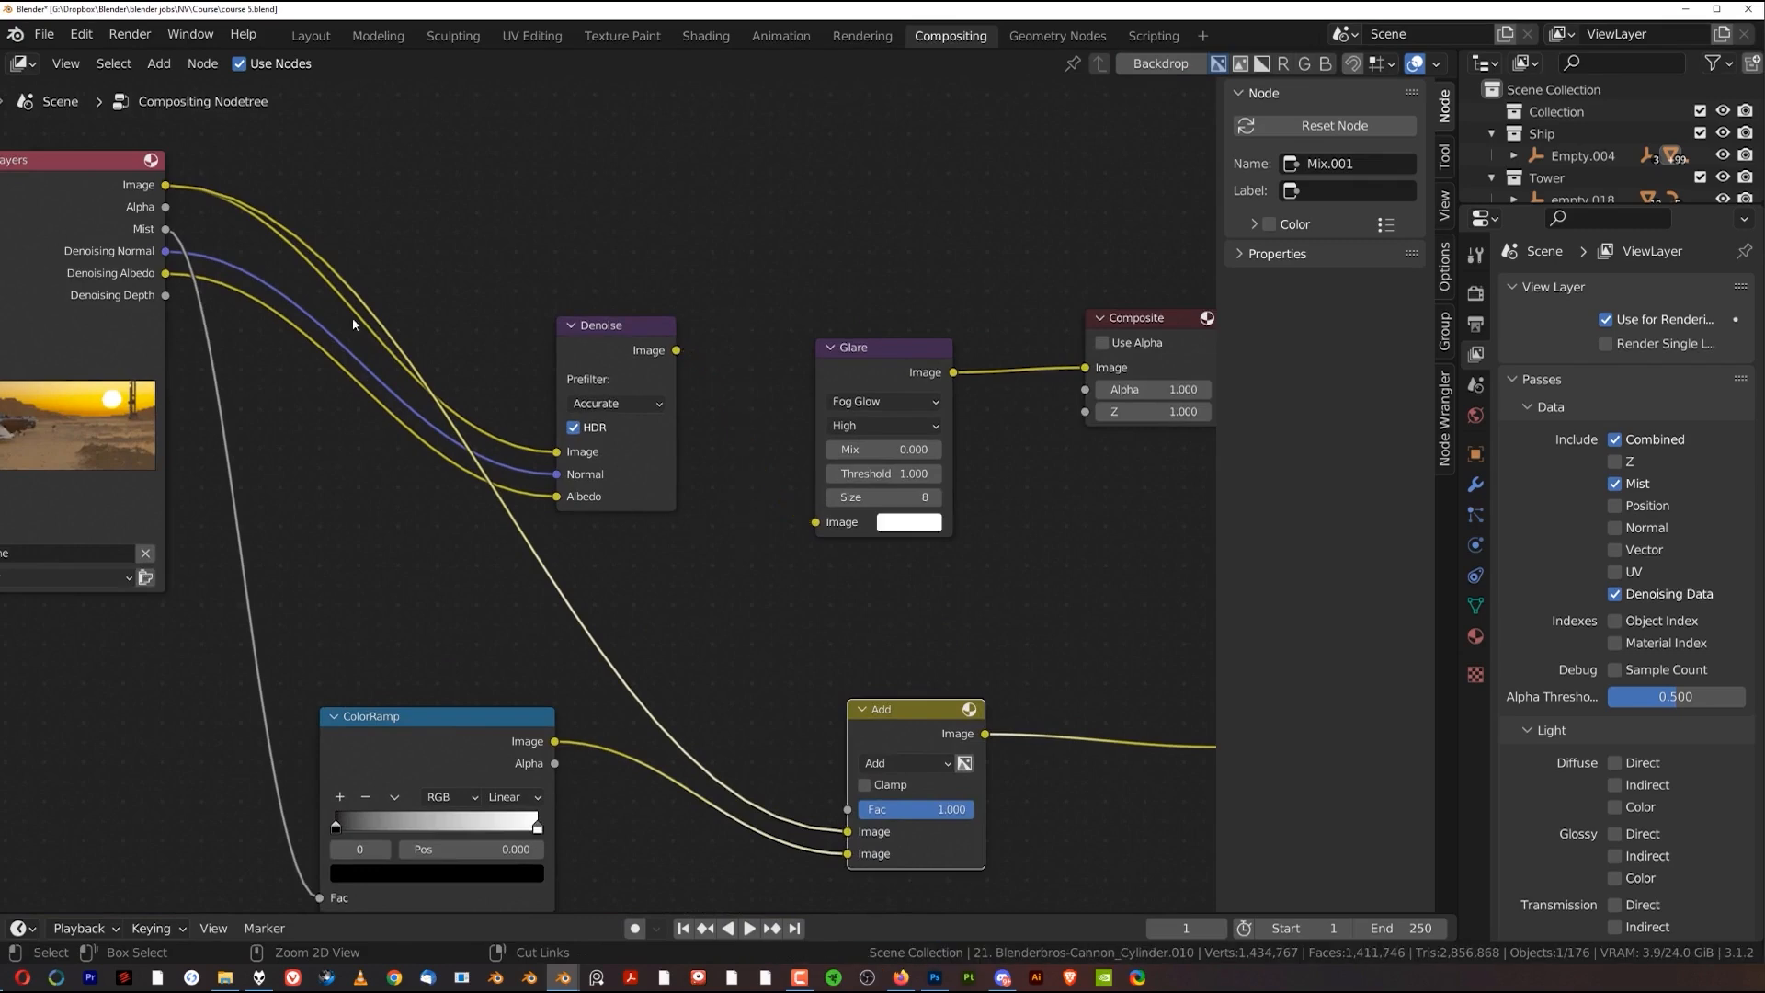
right_click_drag(359, 315, 333, 405, "ctrl")
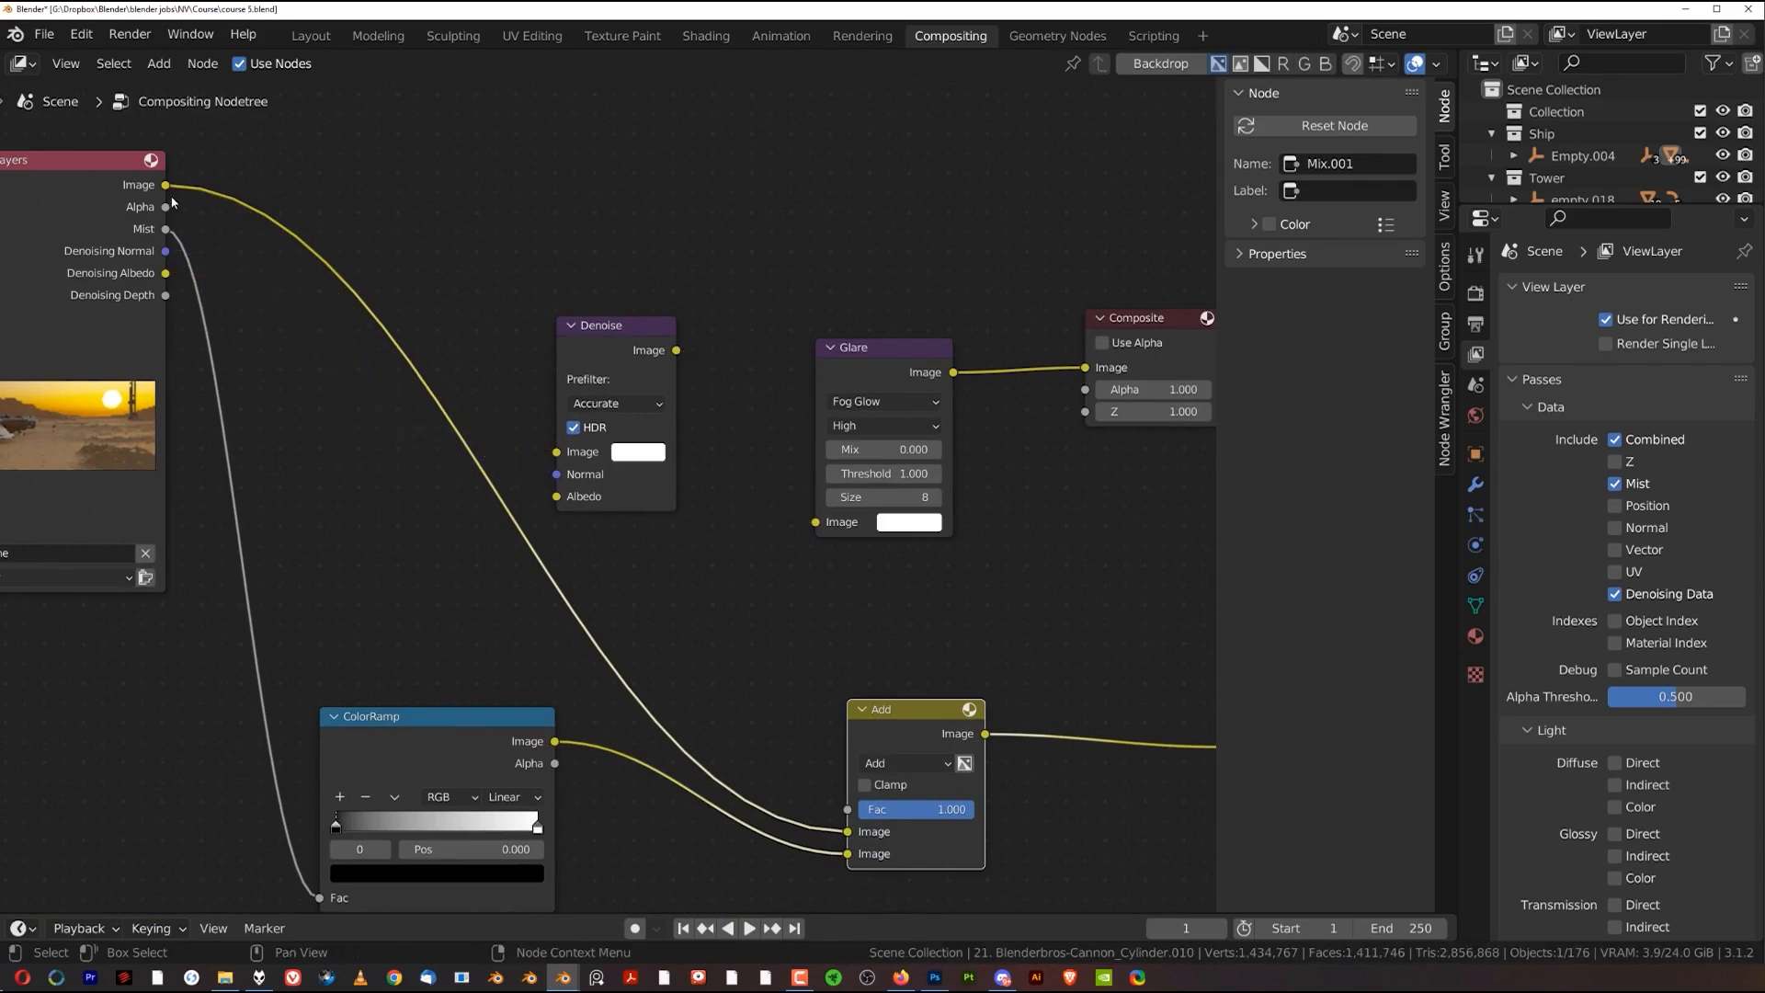
left_click_drag(168, 187, 816, 521)
left_click_drag(616, 324, 680, 158)
scroll(733, 374, "down", 3)
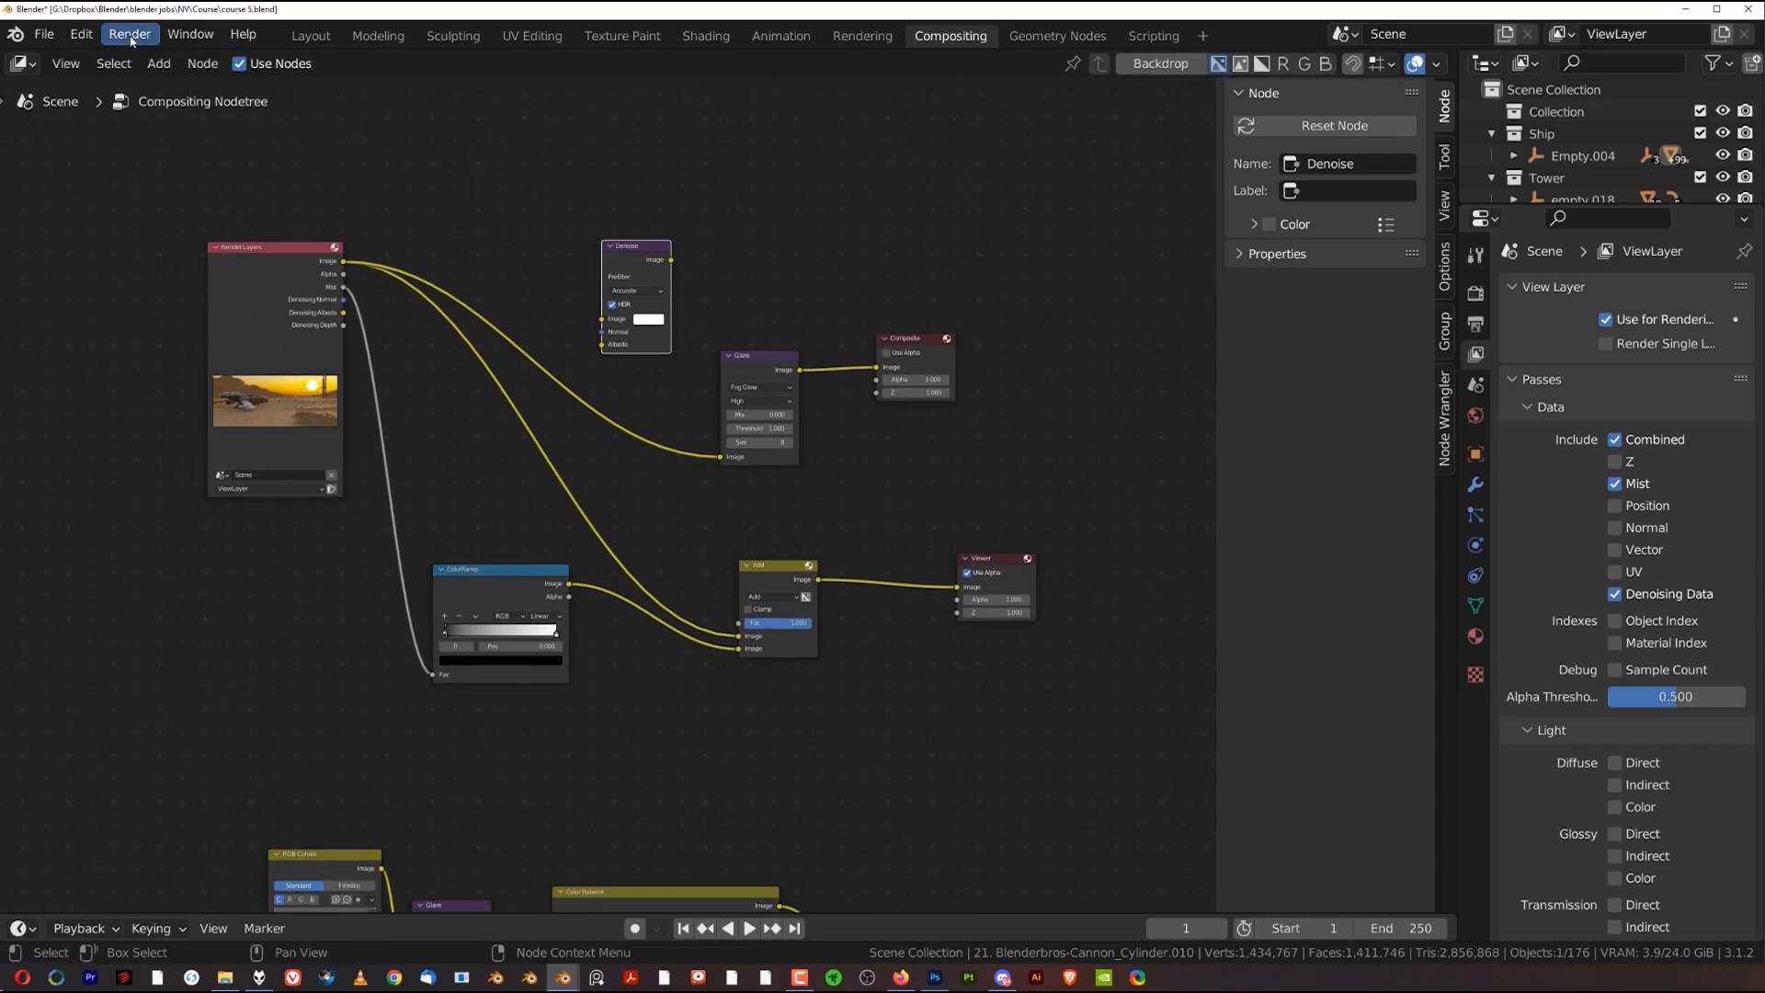
Render the still image and move its render window down, clear of the upper nodes
left_click(130, 37)
left_click(167, 63)
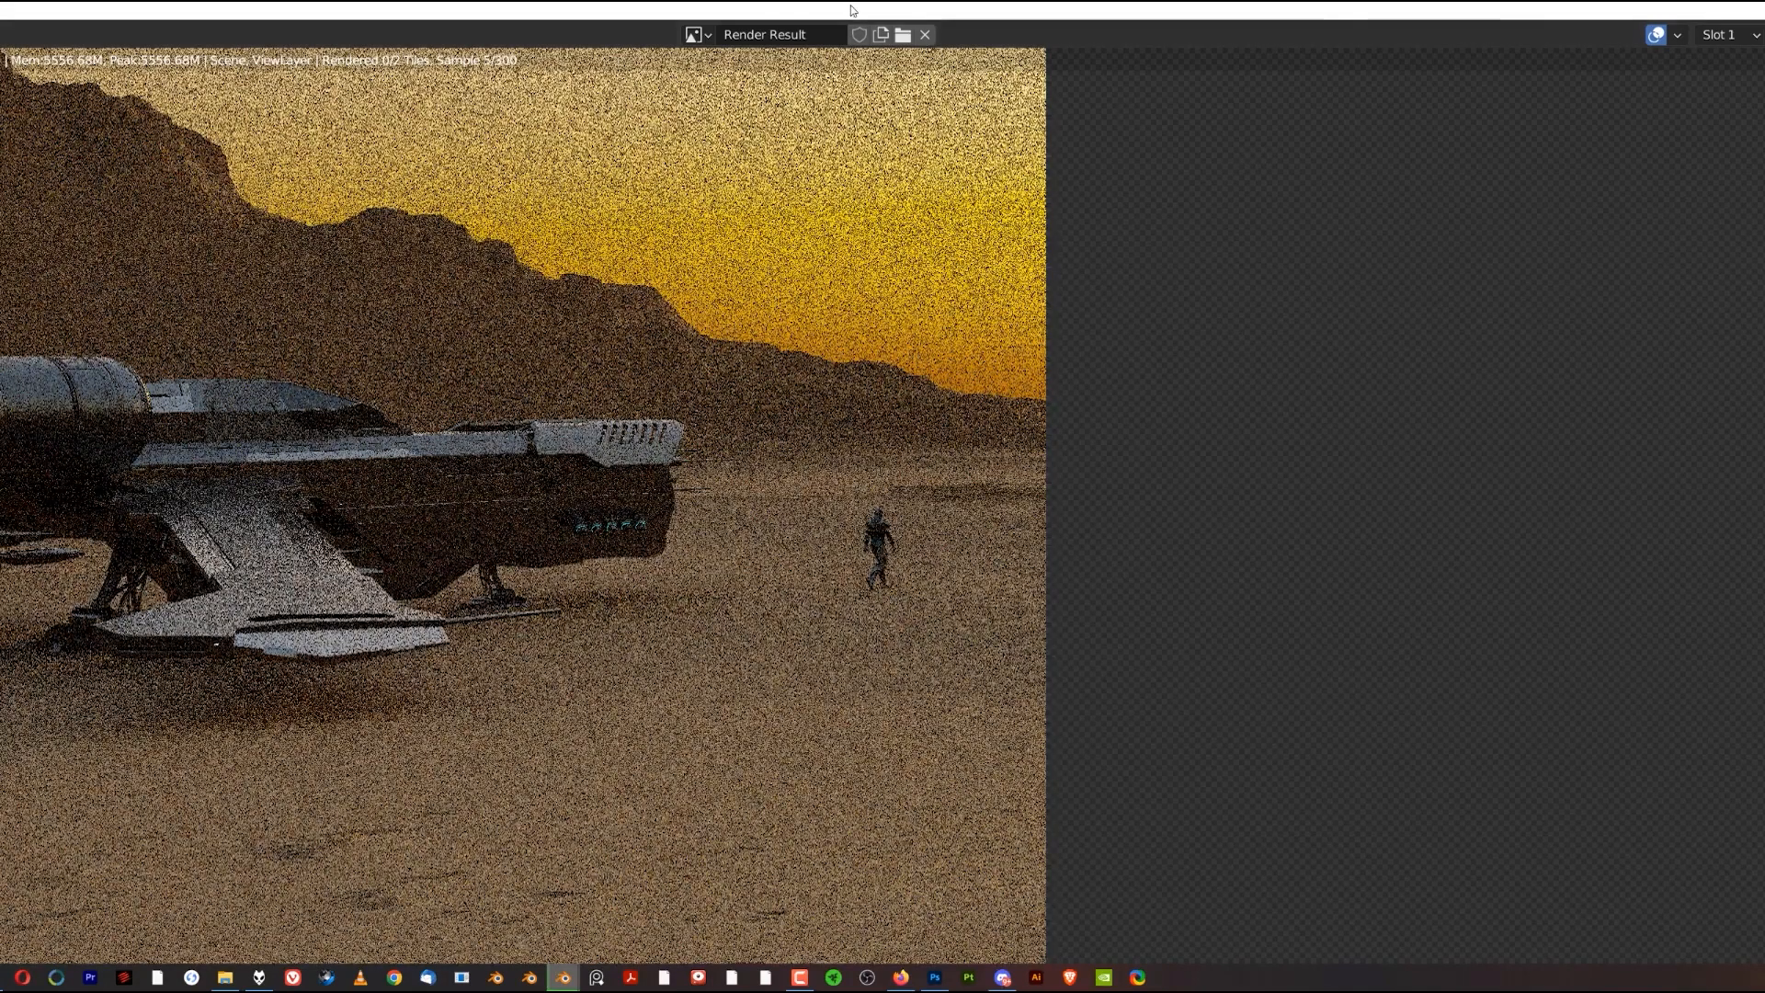
left_click_drag(853, 10, 767, 99)
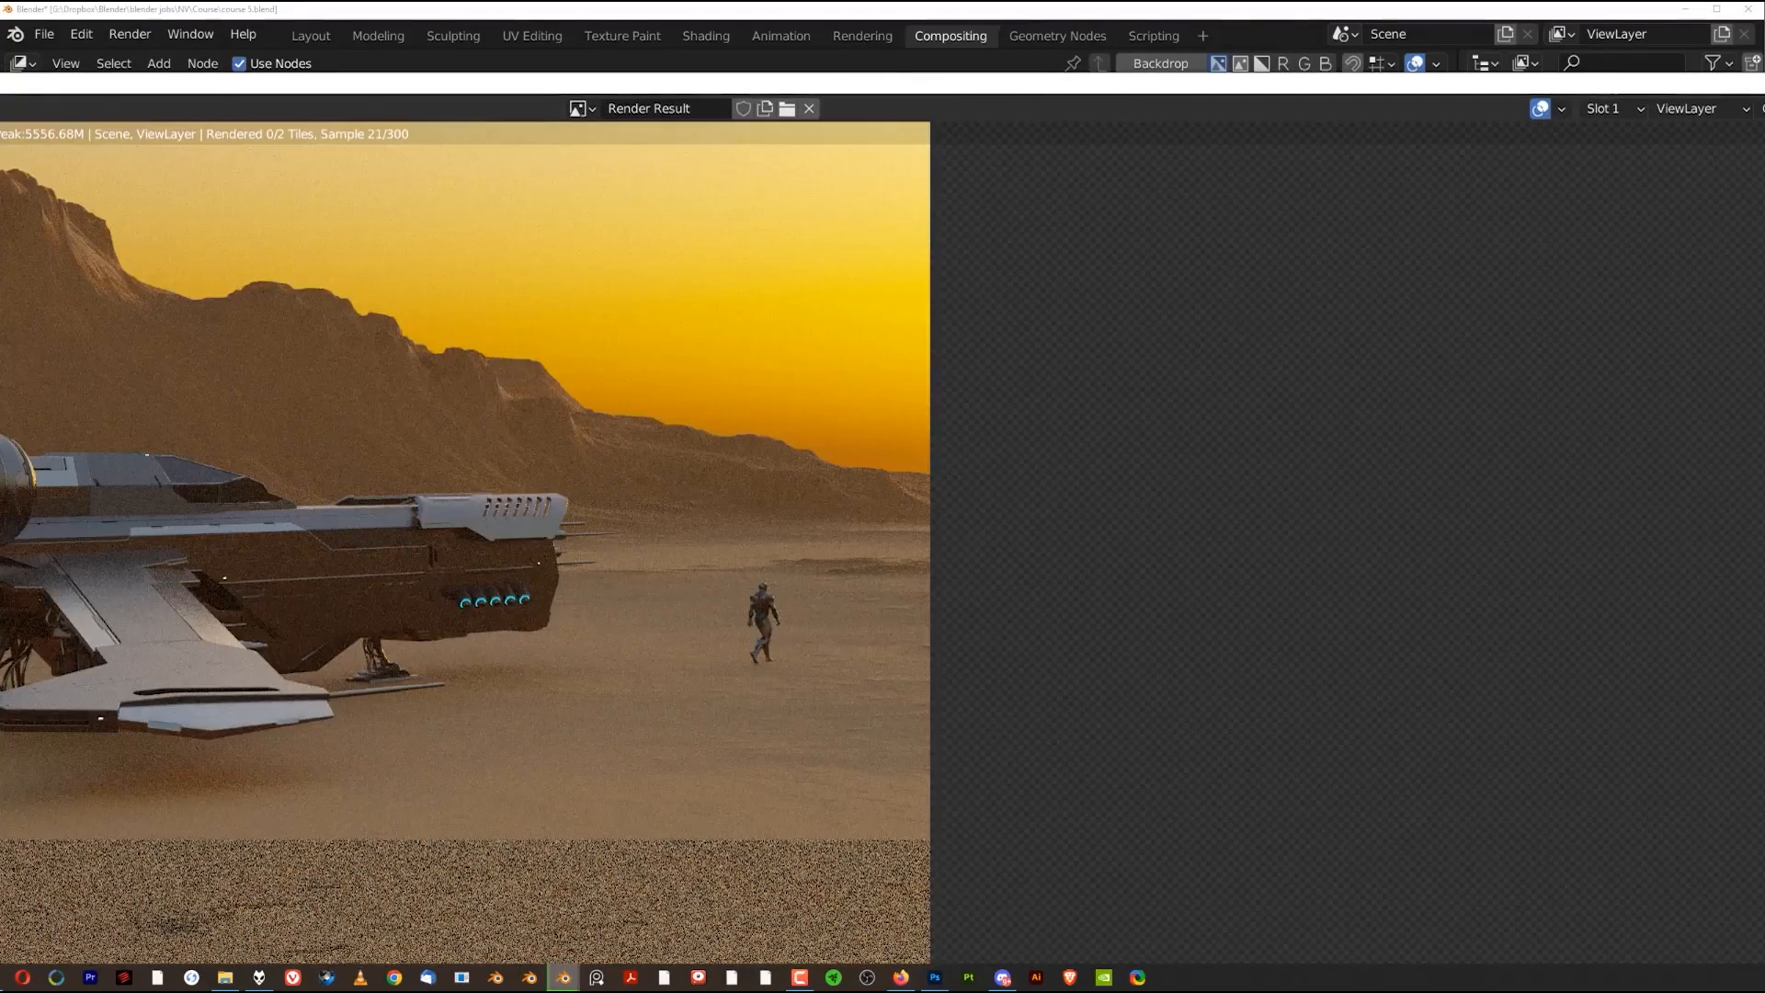
left_click_drag(1508, 83, 1321, 471)
Try to pull a link from the unused Denoise node's image output and make a cutting stroke beside it
left_click_drag(675, 257, 906, 256)
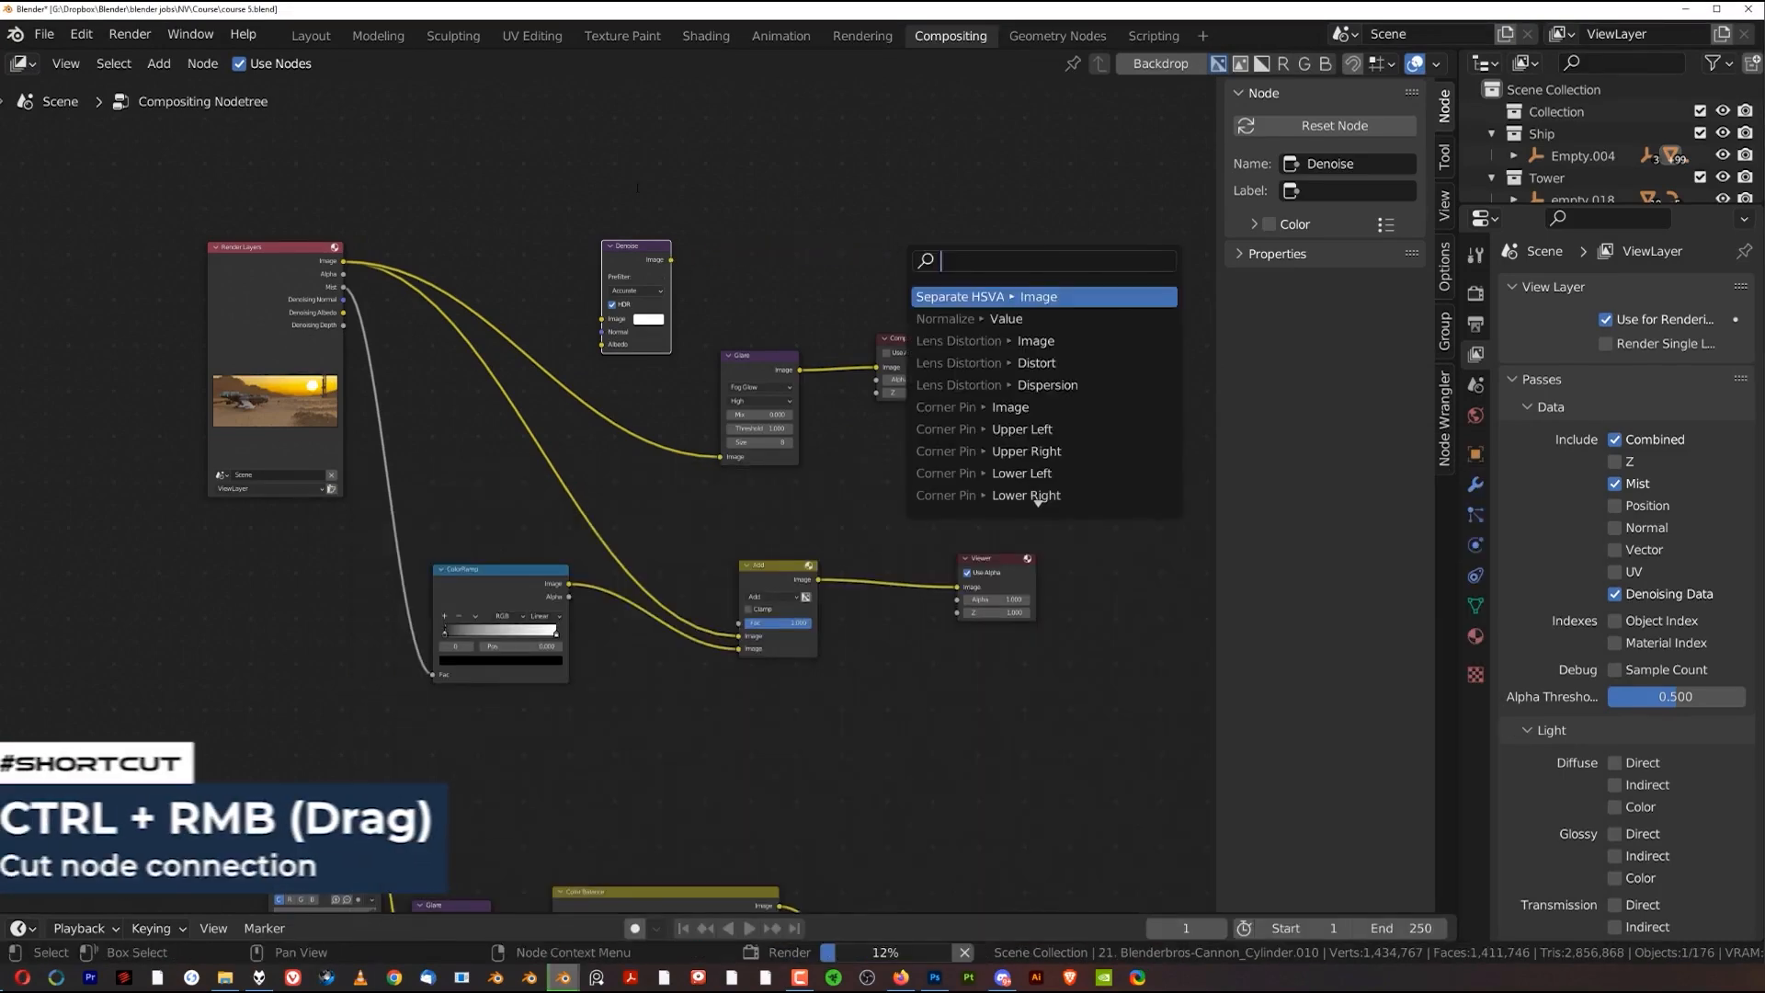
right_click_drag(779, 158, 800, 318, "ctrl")
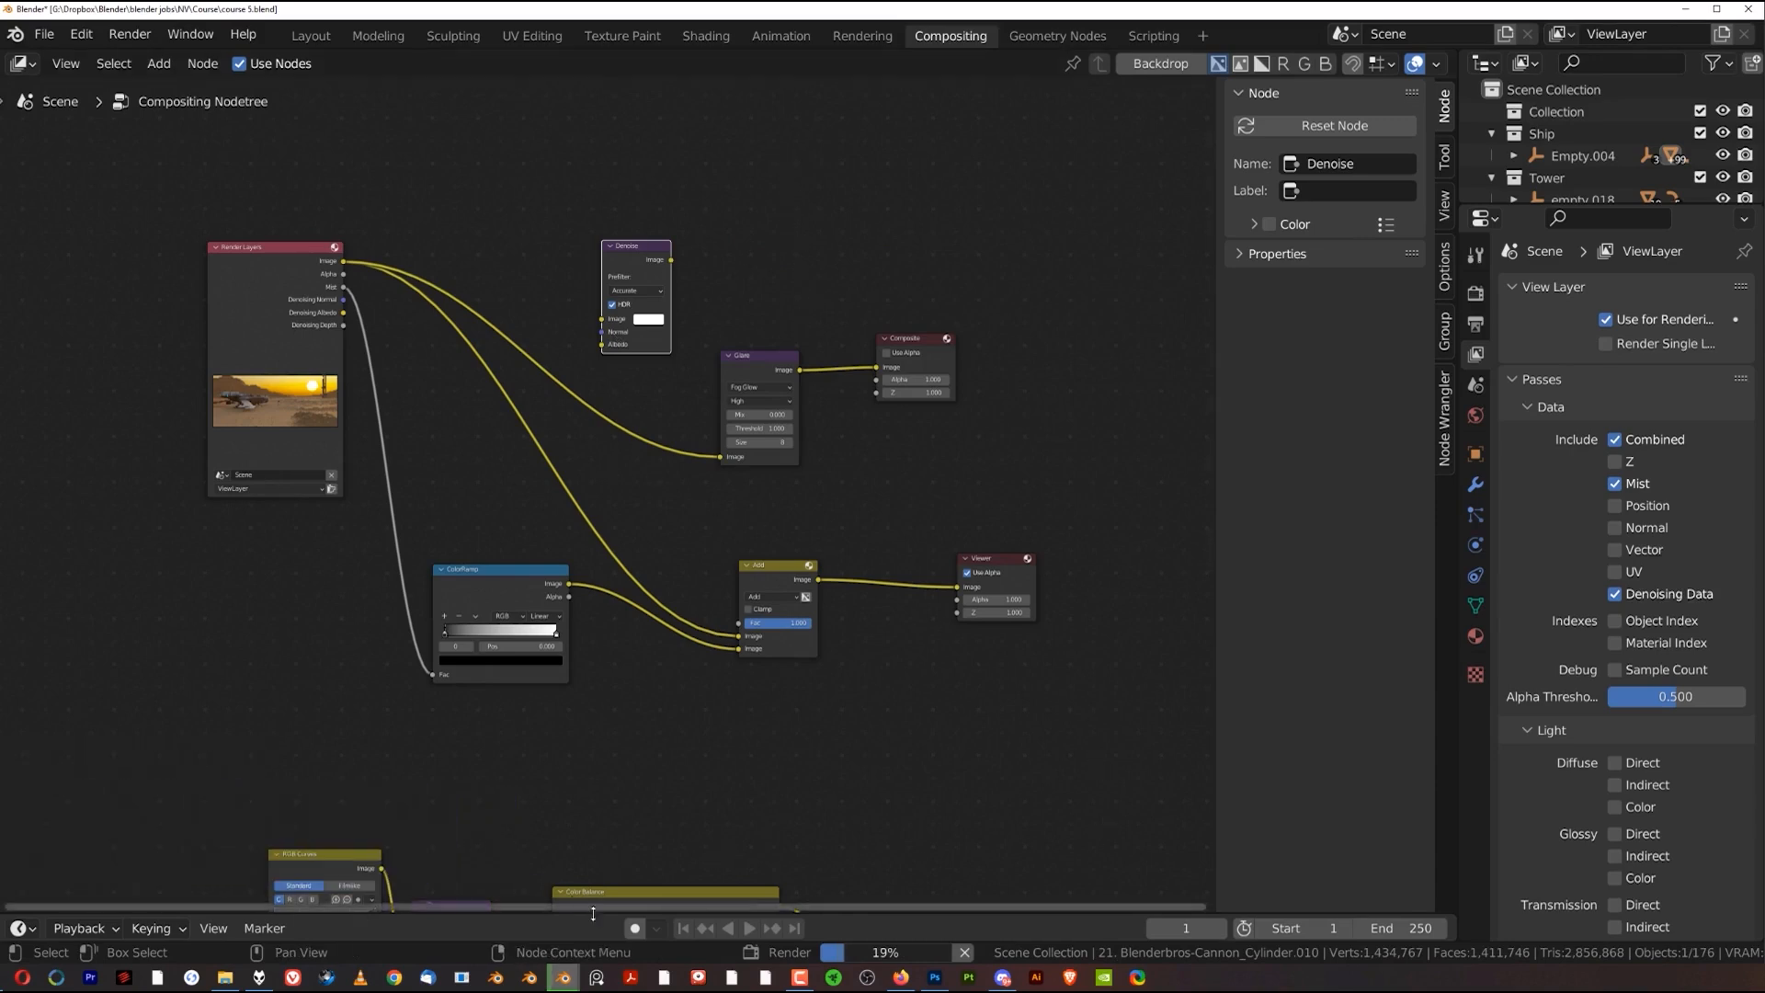
Bring the render window back to the front, move it up and enlarge it to fill most of the screen
mouse_move(564, 979)
left_click(622, 924)
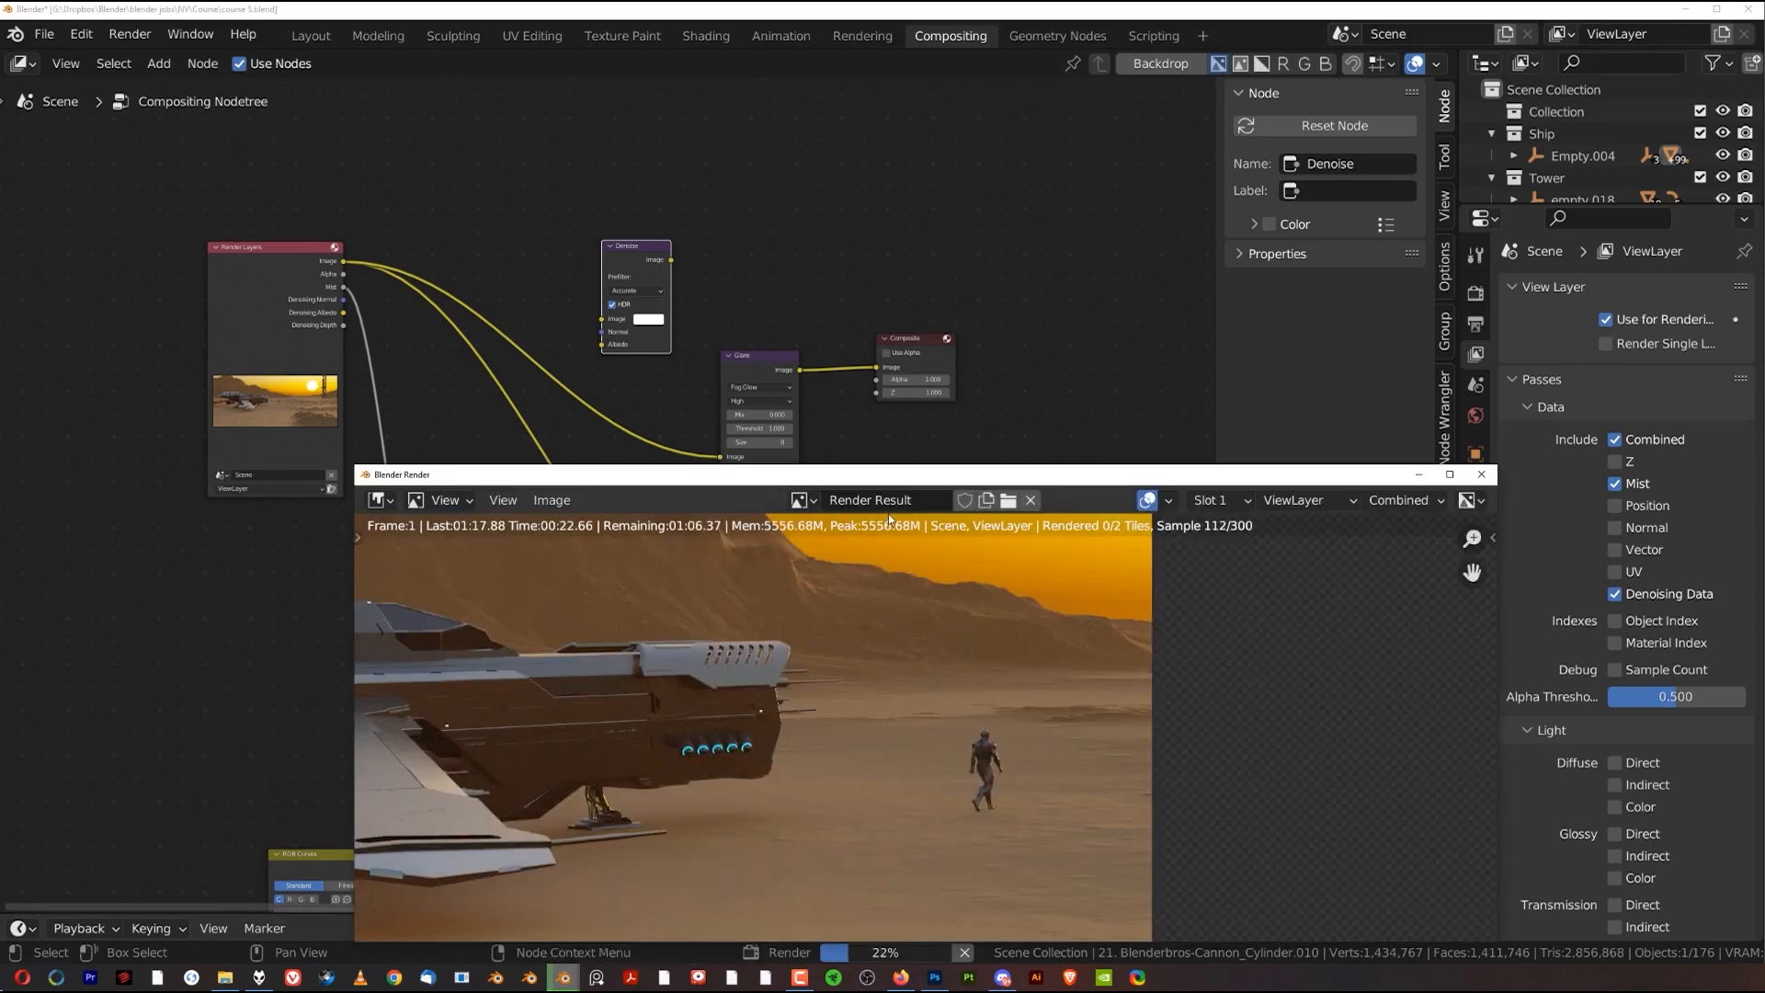
left_click_drag(915, 478, 685, 67)
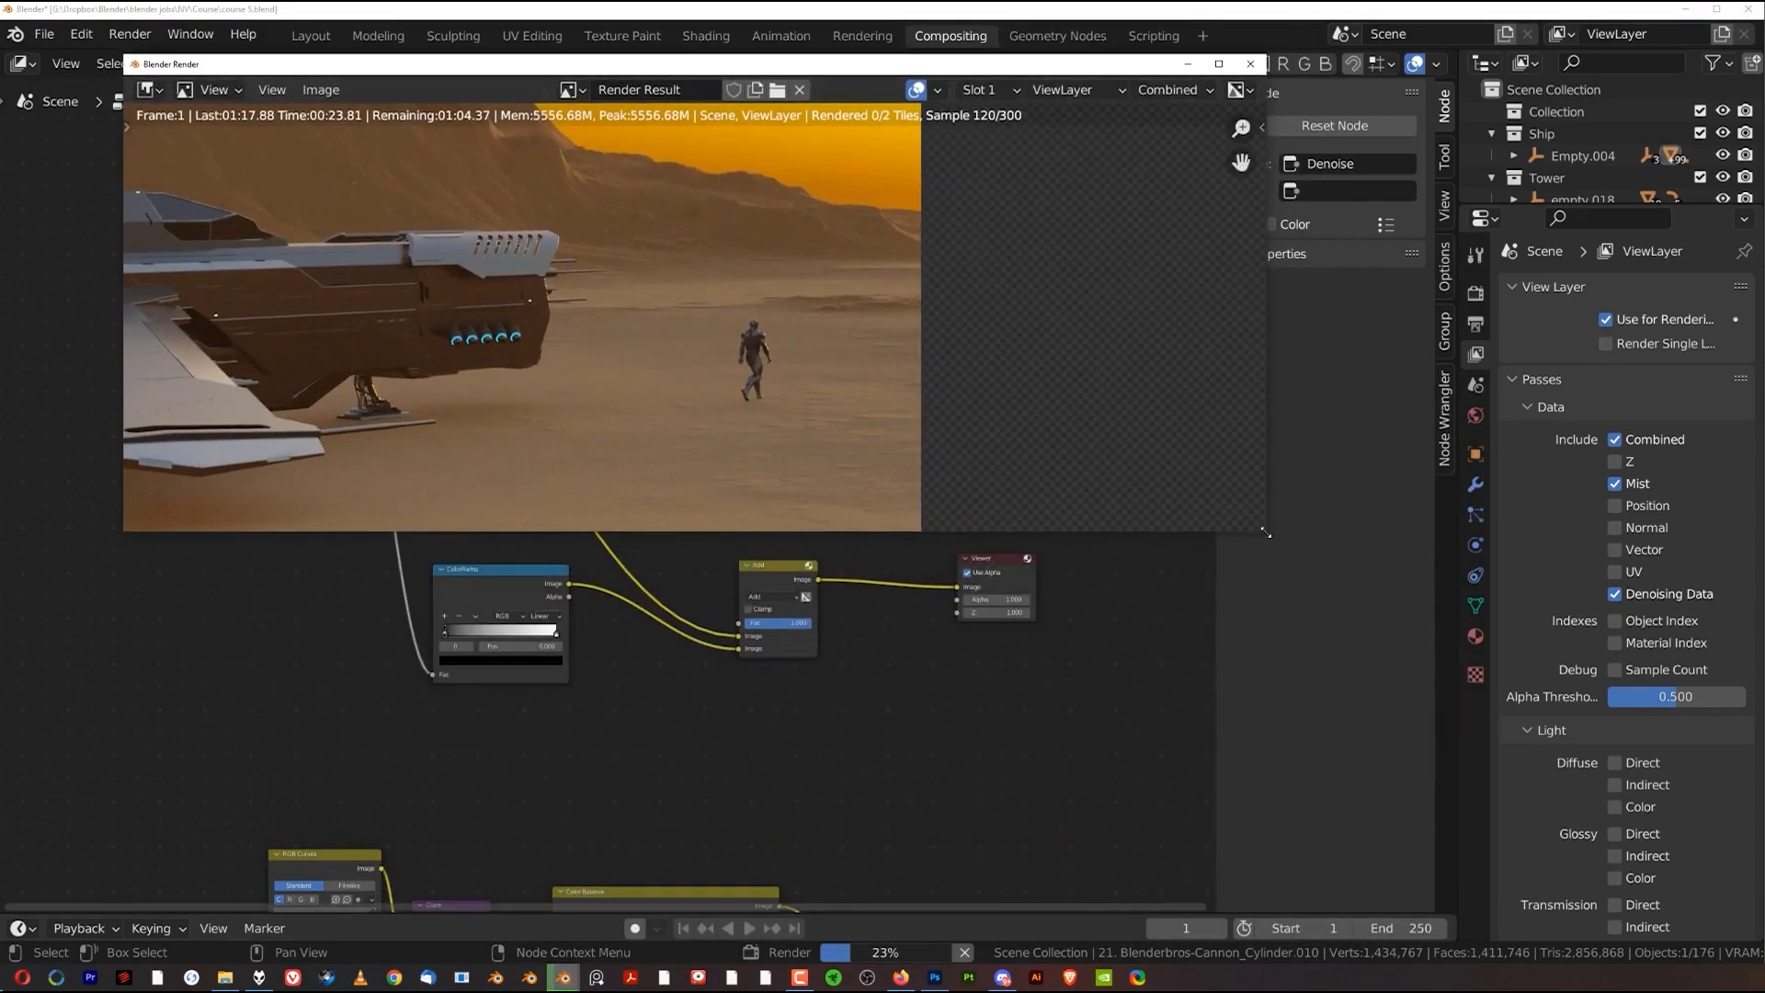
left_click_drag(1284, 555, 1712, 935)
Examine the noise on the ship's shaded underside, its vented rear panel and the cliffs while the image renders
scroll(548, 576, "up", 3)
middle_click_drag(447, 589, 1306, 529)
scroll(347, 525, "up", 2)
middle_click_drag(347, 525, 686, 512)
scroll(500, 504, "up", 3)
middle_click_drag(251, 531, 424, 541)
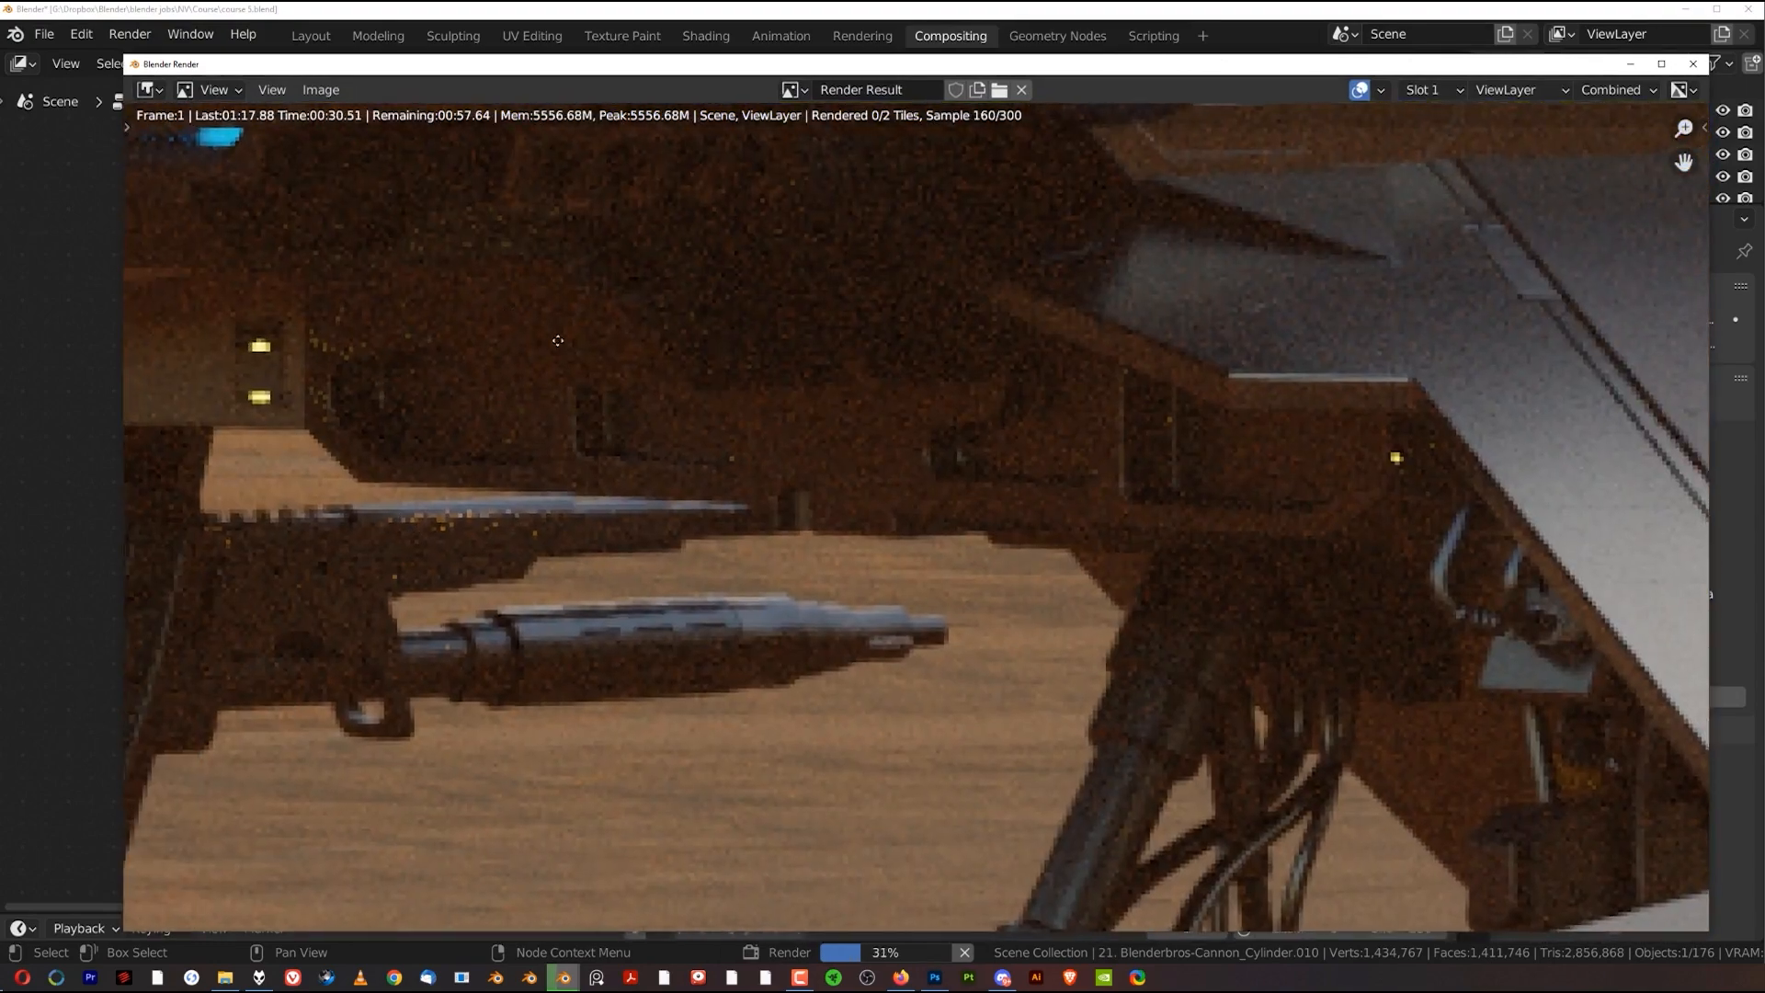
middle_click_drag(354, 345, 534, 468)
scroll(945, 297, "down", 6)
middle_click_drag(1701, 458, 793, 548)
scroll(957, 418, "up", 3)
scroll(958, 424, "up", 5)
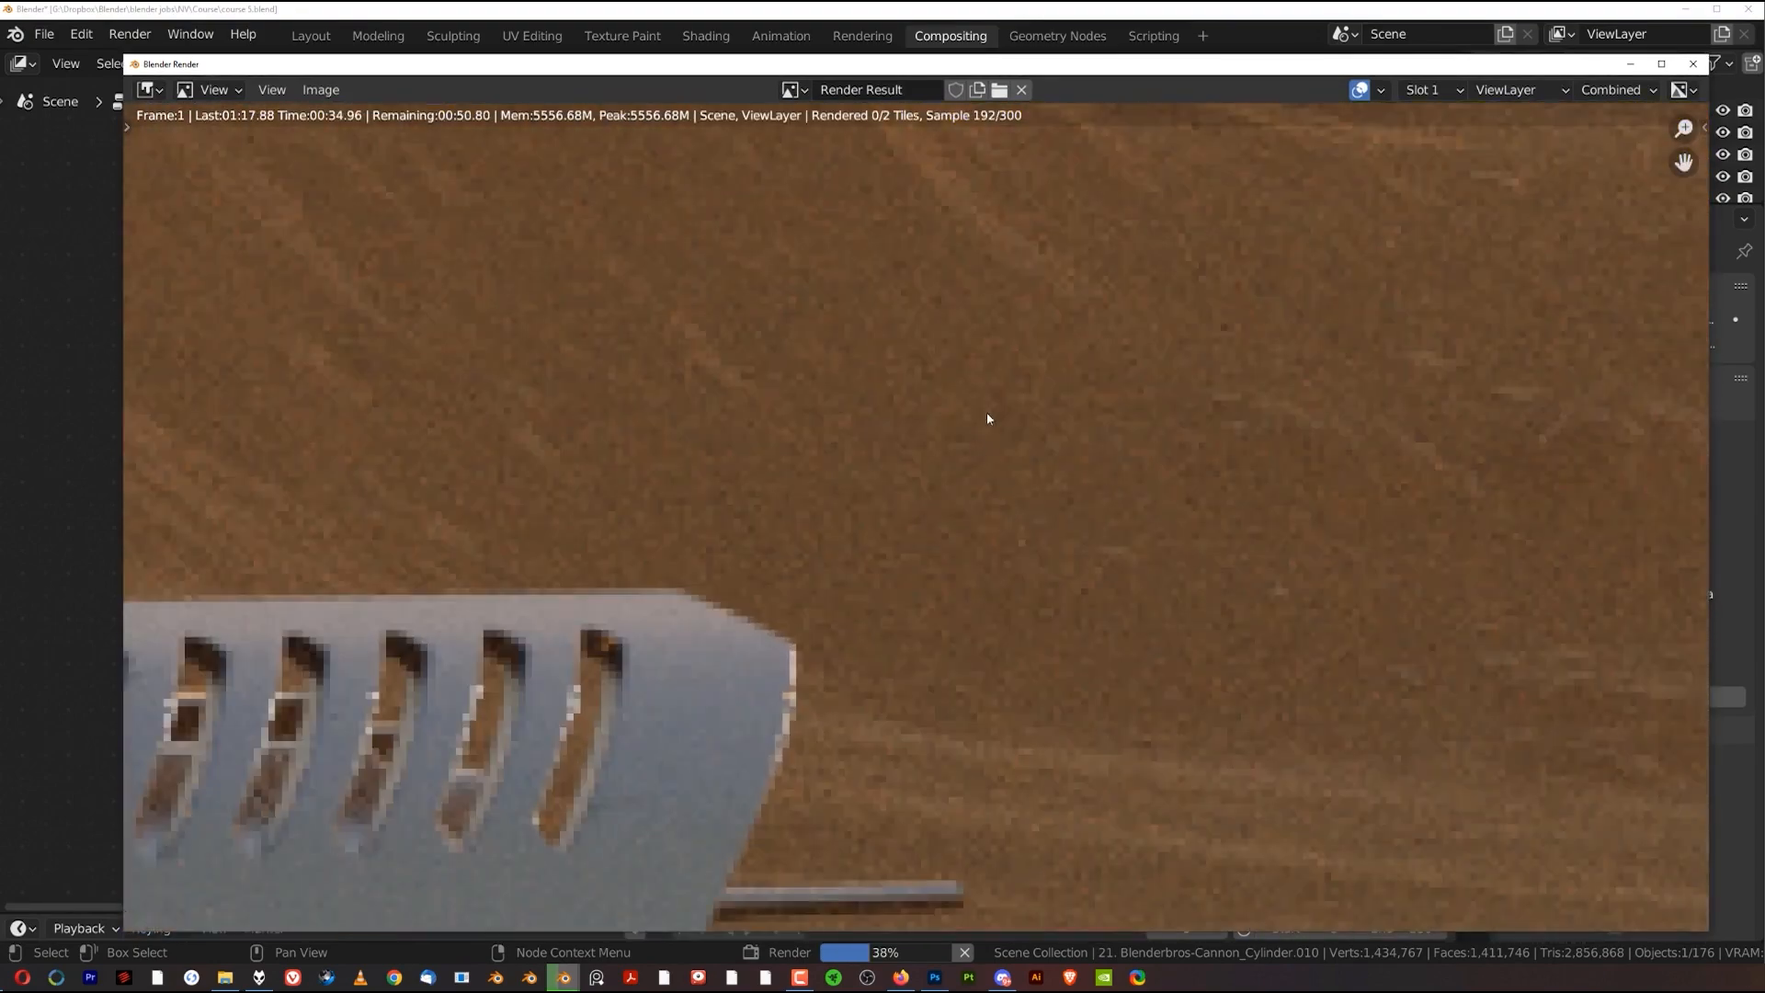
scroll(1061, 600, "down", 9)
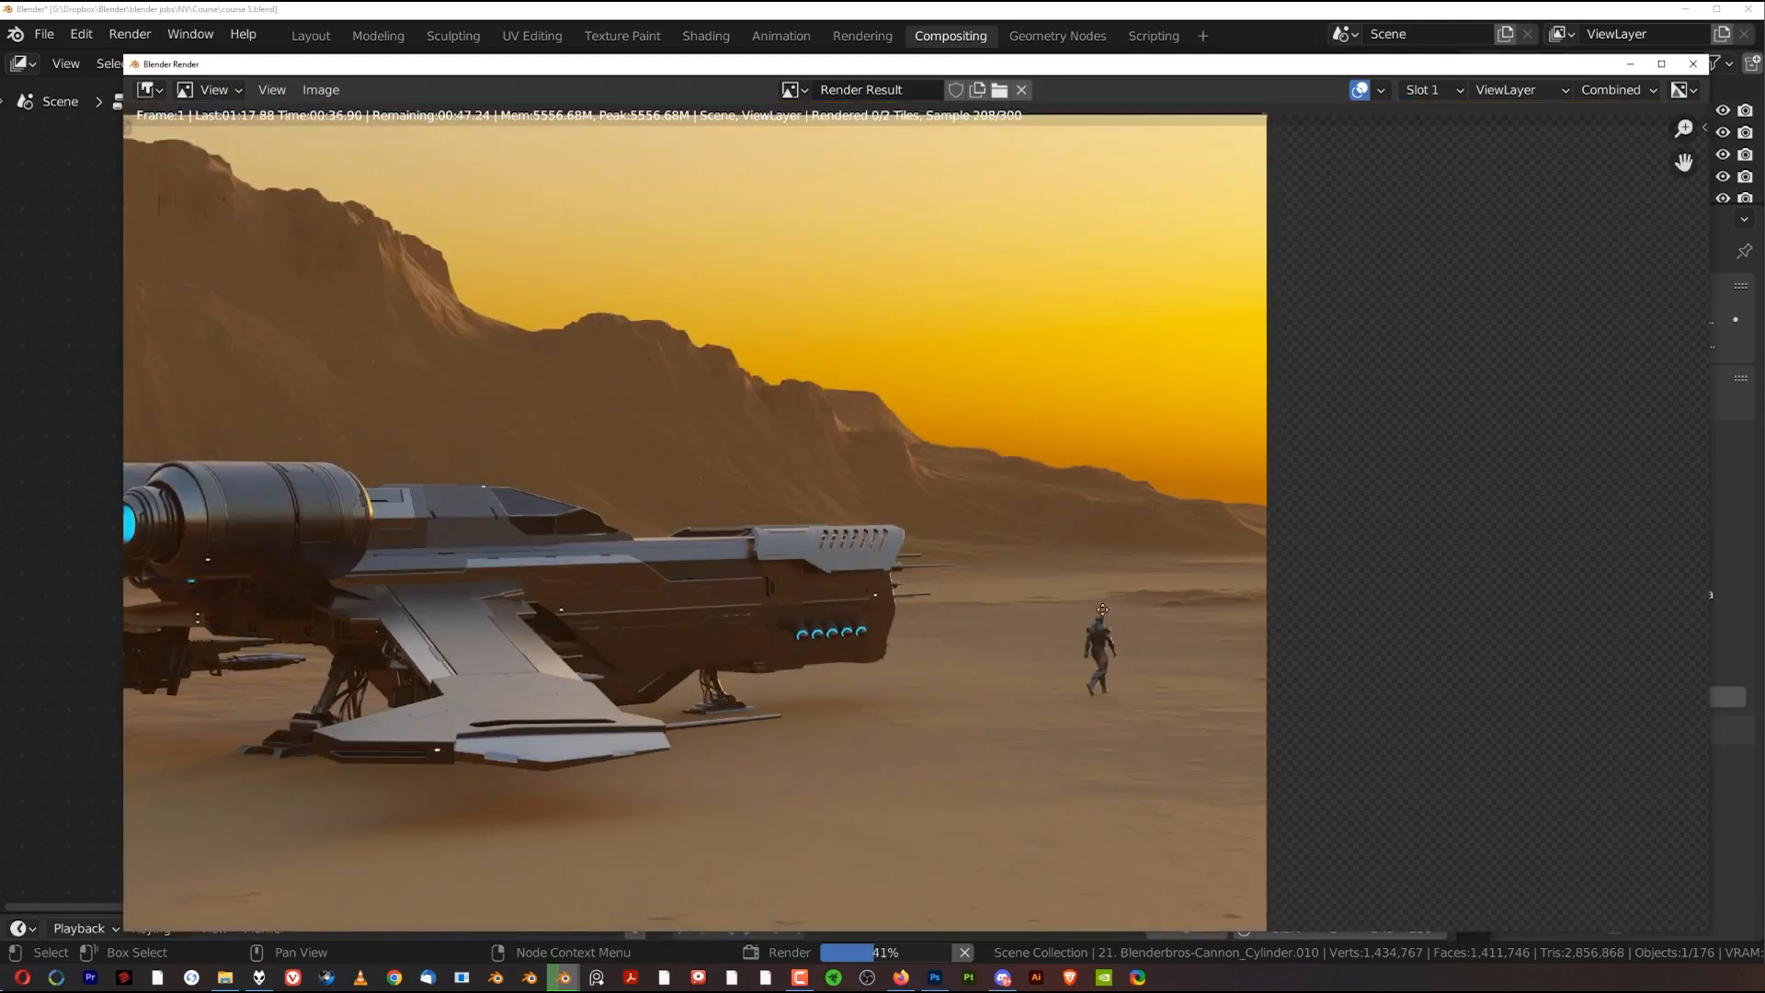
Examine the noise around the walking warrior and the desert ground in the ongoing render
middle_click_drag(1102, 690, 973, 499)
scroll(973, 499, "up", 5)
scroll(942, 589, "up", 3)
middle_click_drag(1304, 656, 1155, 609)
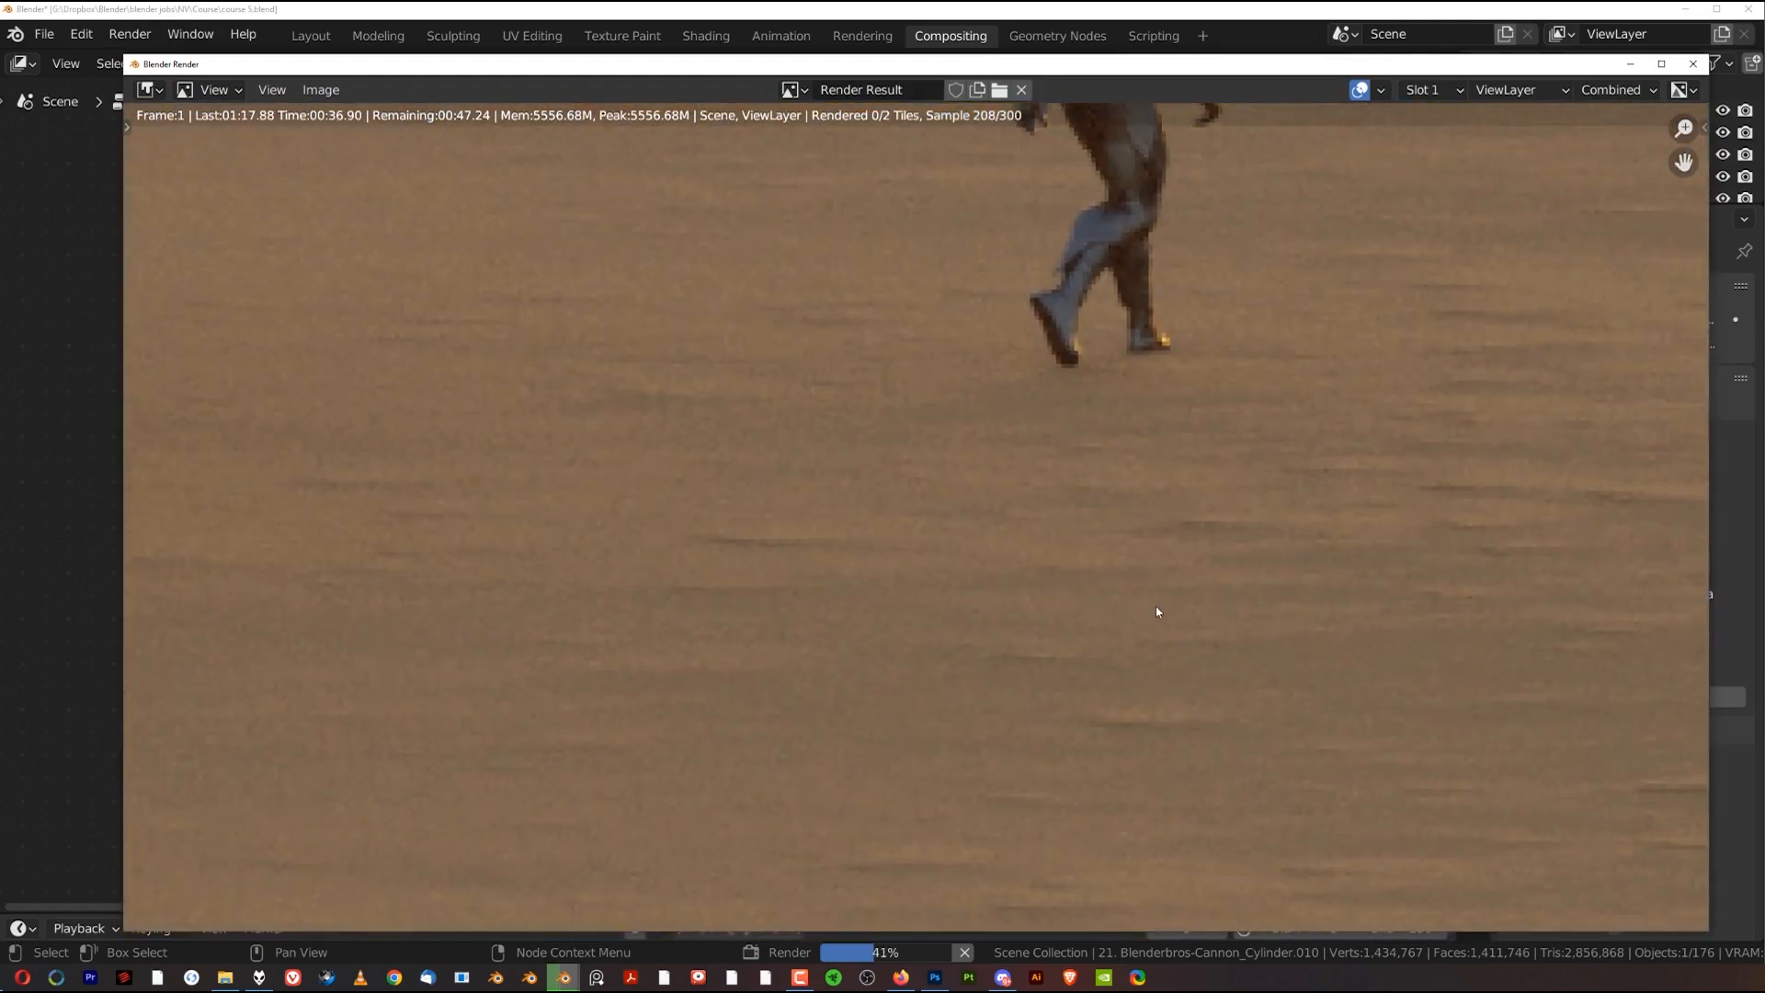
scroll(1296, 472, "down", 2)
middle_click_drag(1383, 689, 990, 626)
scroll(989, 626, "down", 9)
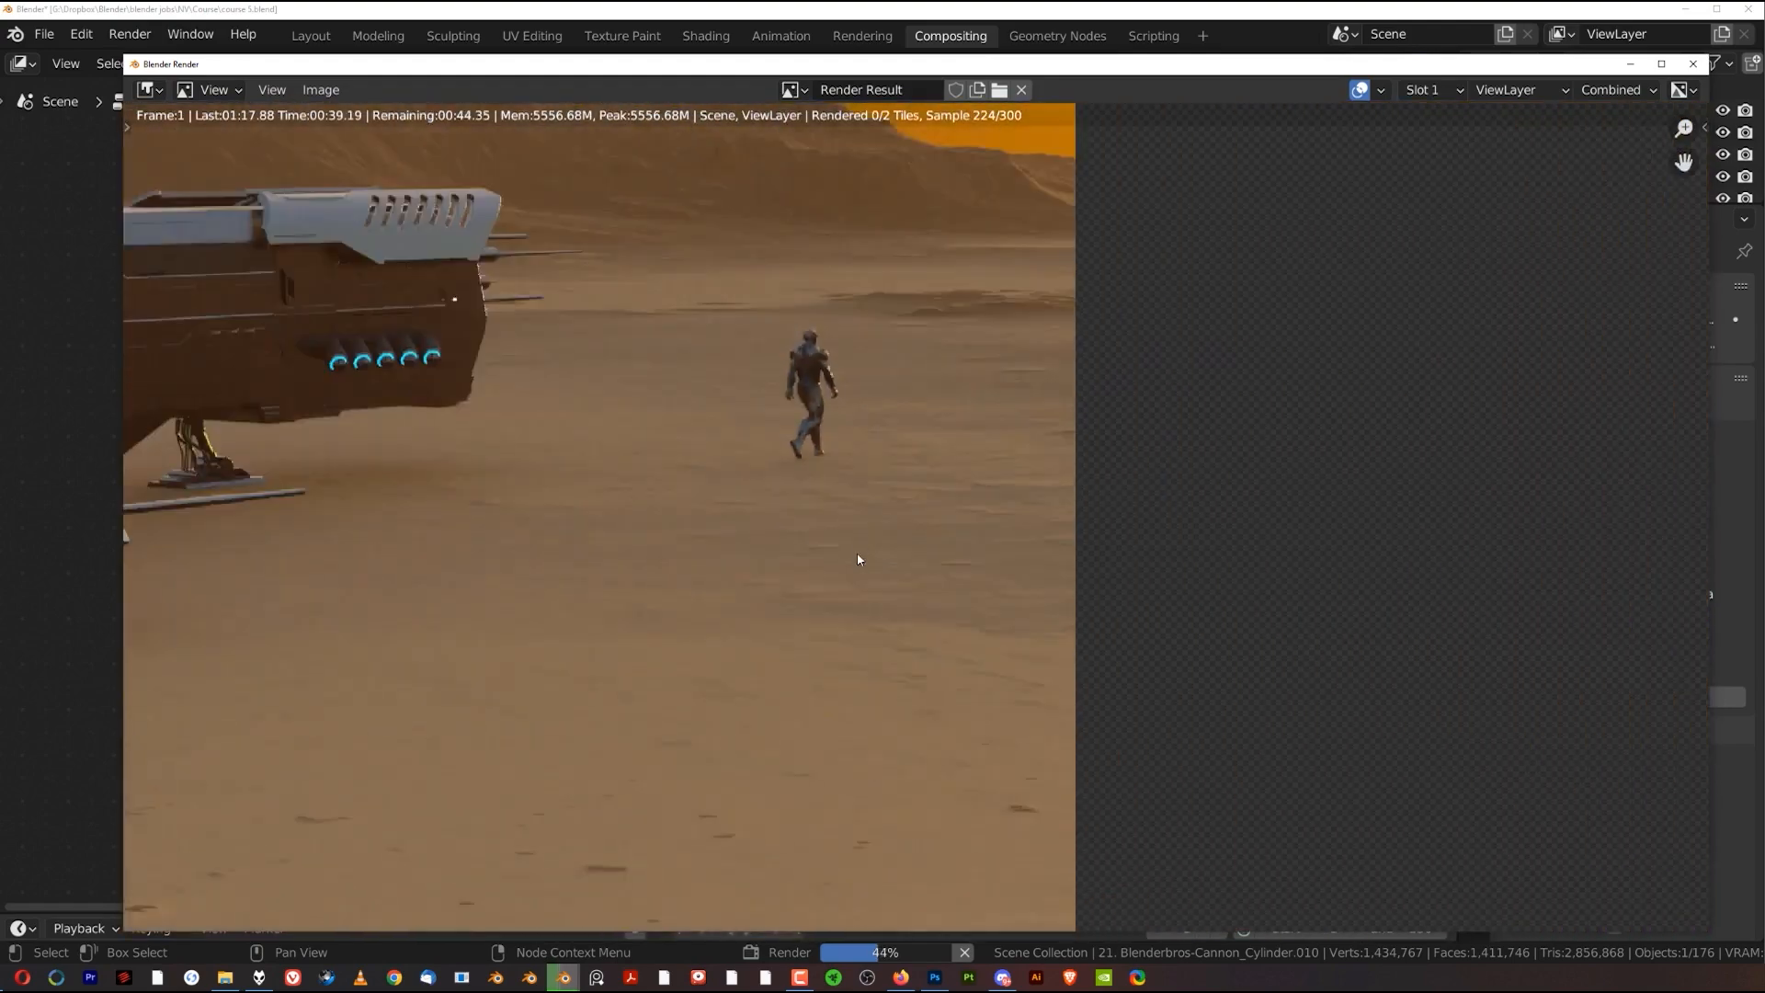
middle_click_drag(790, 478, 1033, 512)
scroll(954, 514, "up", 3)
scroll(953, 516, "down", 3)
scroll(953, 516, "up", 2)
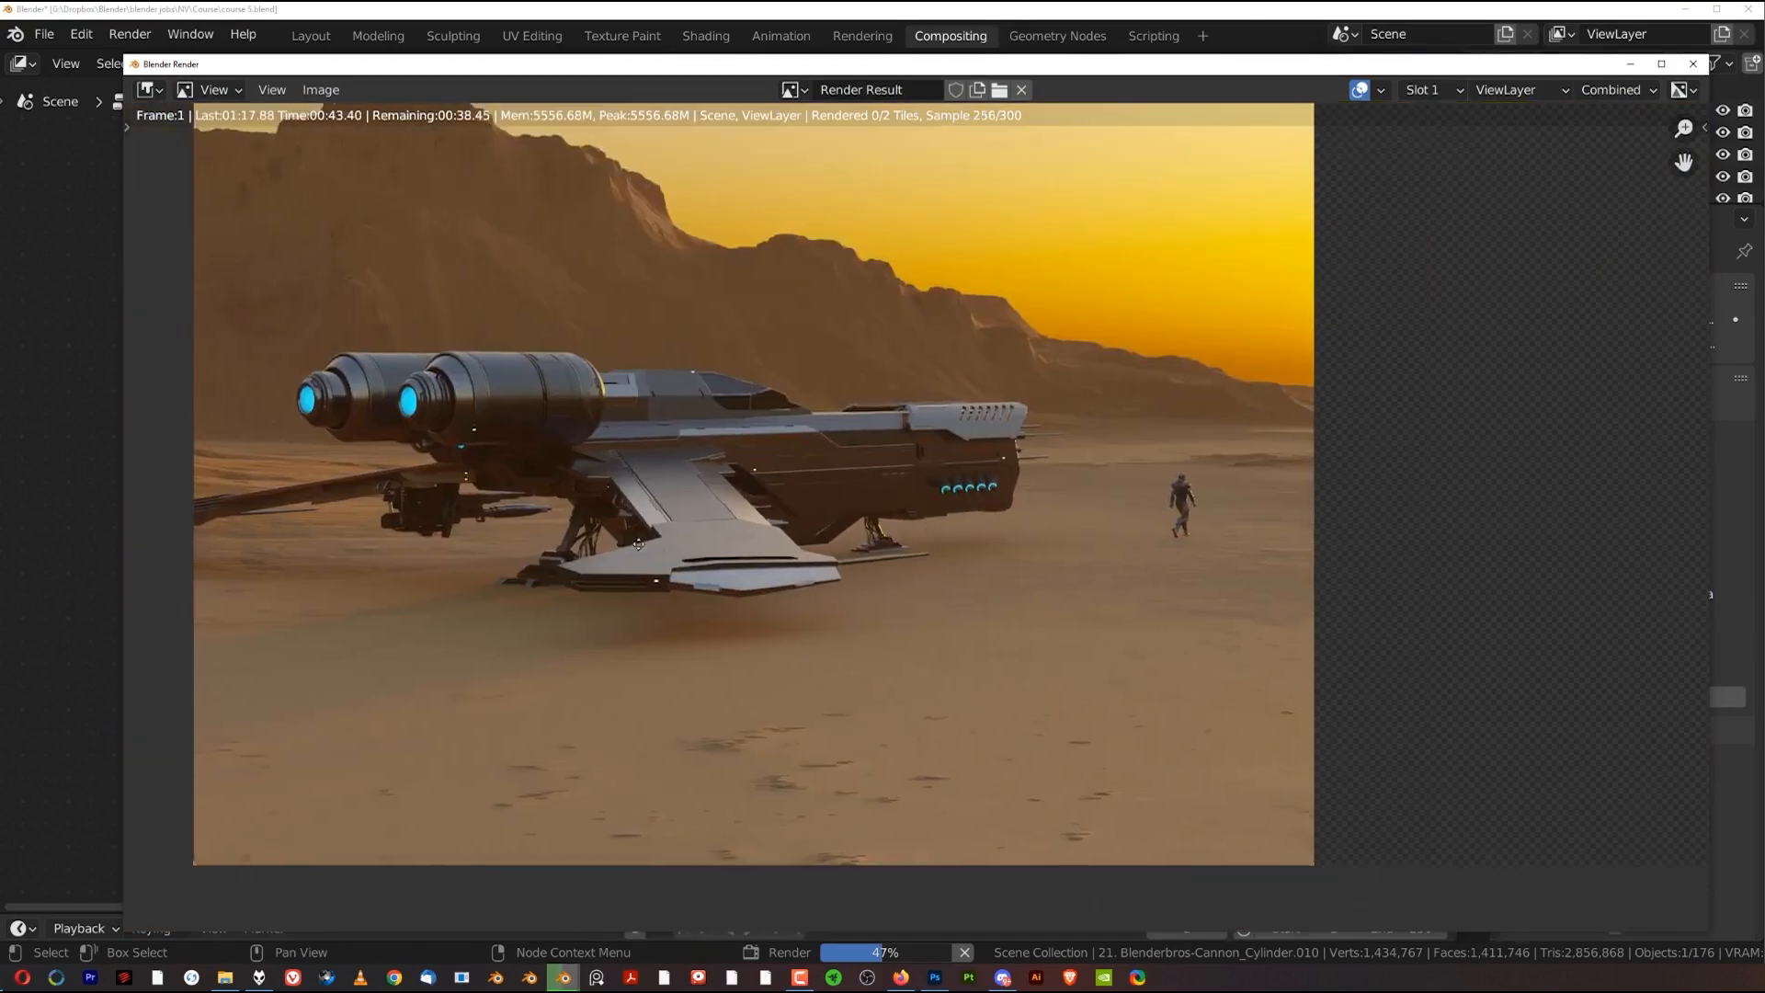
Examine the ship's wing, hull and rear thrusters in the ongoing render up to the full frame
middle_click_drag(606, 464, 930, 506)
scroll(931, 506, "up", 5)
middle_click_drag(1620, 520, 1101, 443)
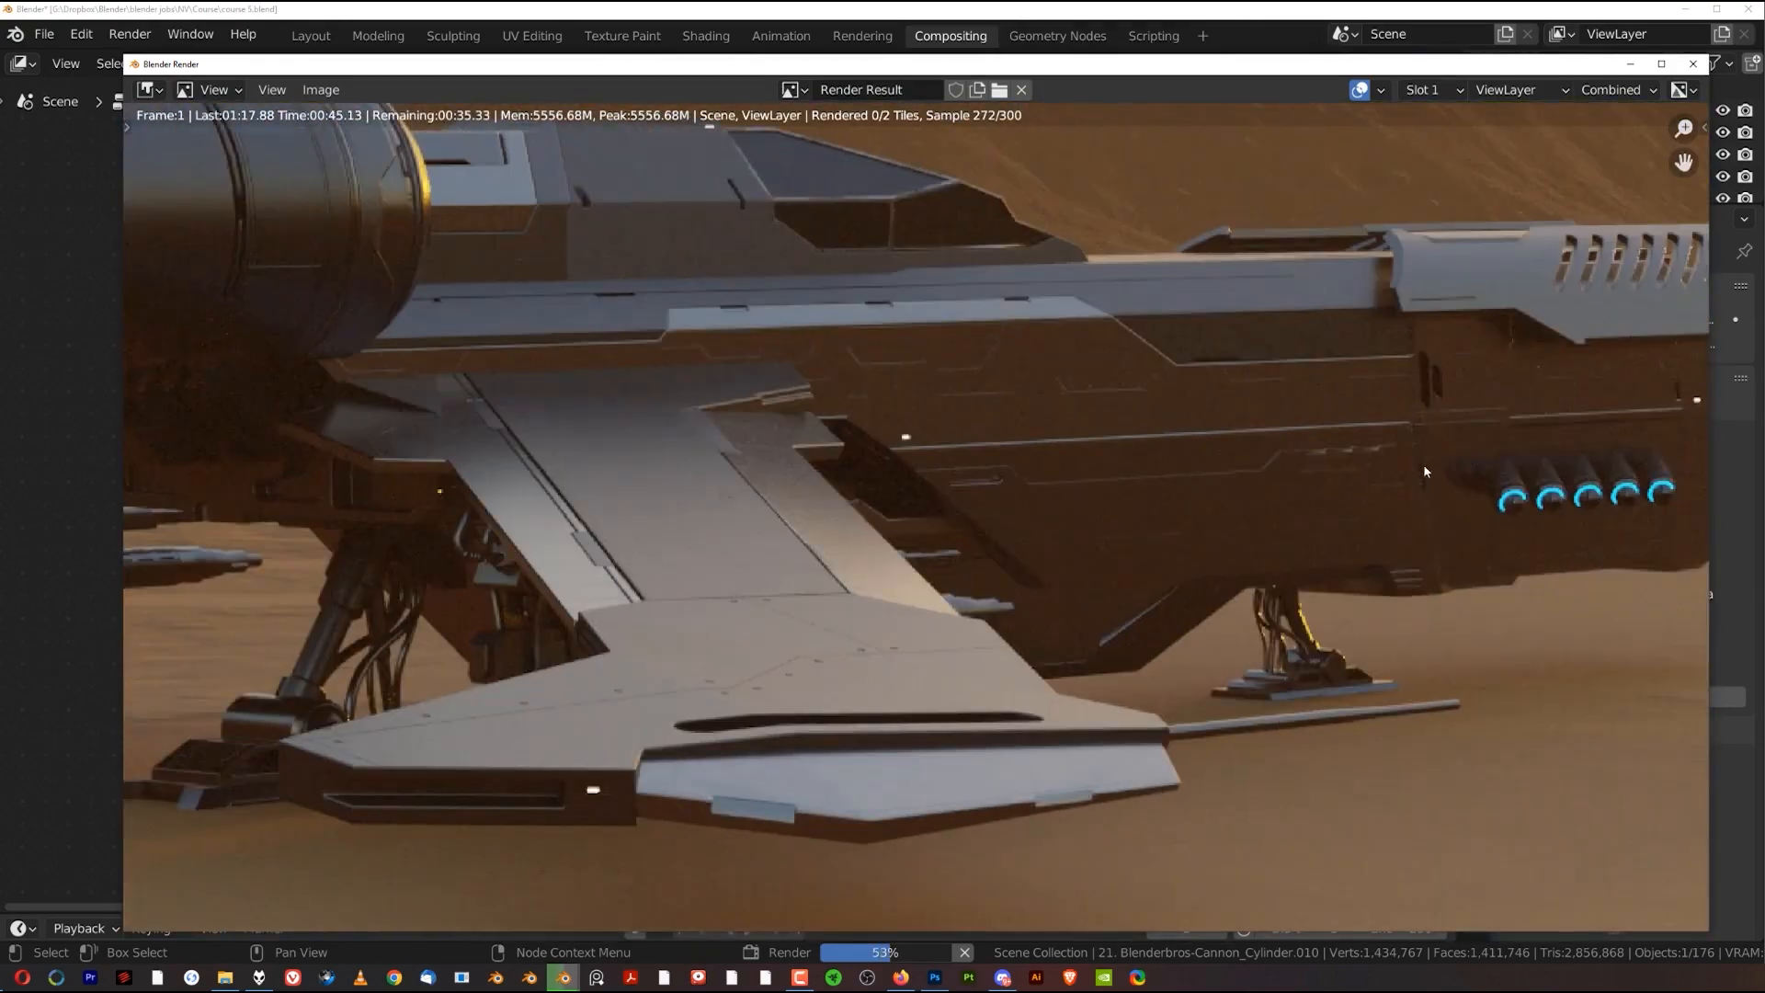
middle_click_drag(1426, 473, 1020, 464)
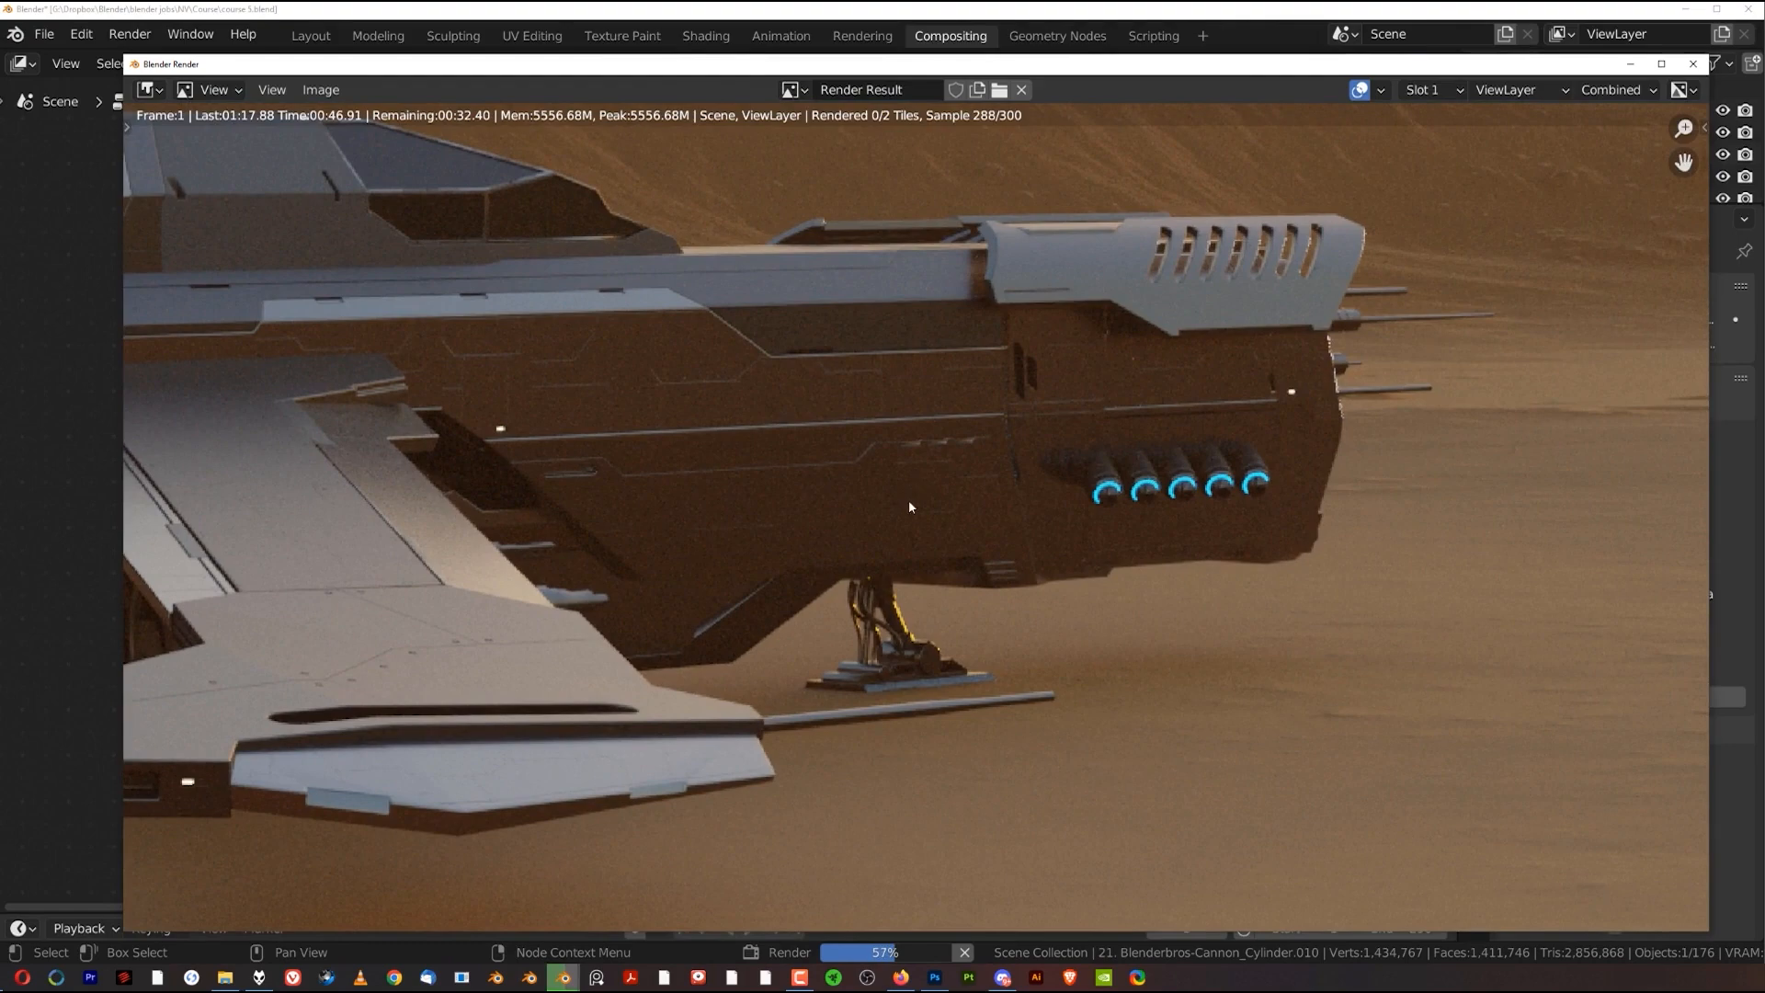
scroll(915, 511, "down", 4)
scroll(1012, 497, "down", 1)
middle_click_drag(1061, 480, 1041, 476)
scroll(1149, 471, "down", 1)
middle_click_drag(1187, 470, 998, 466)
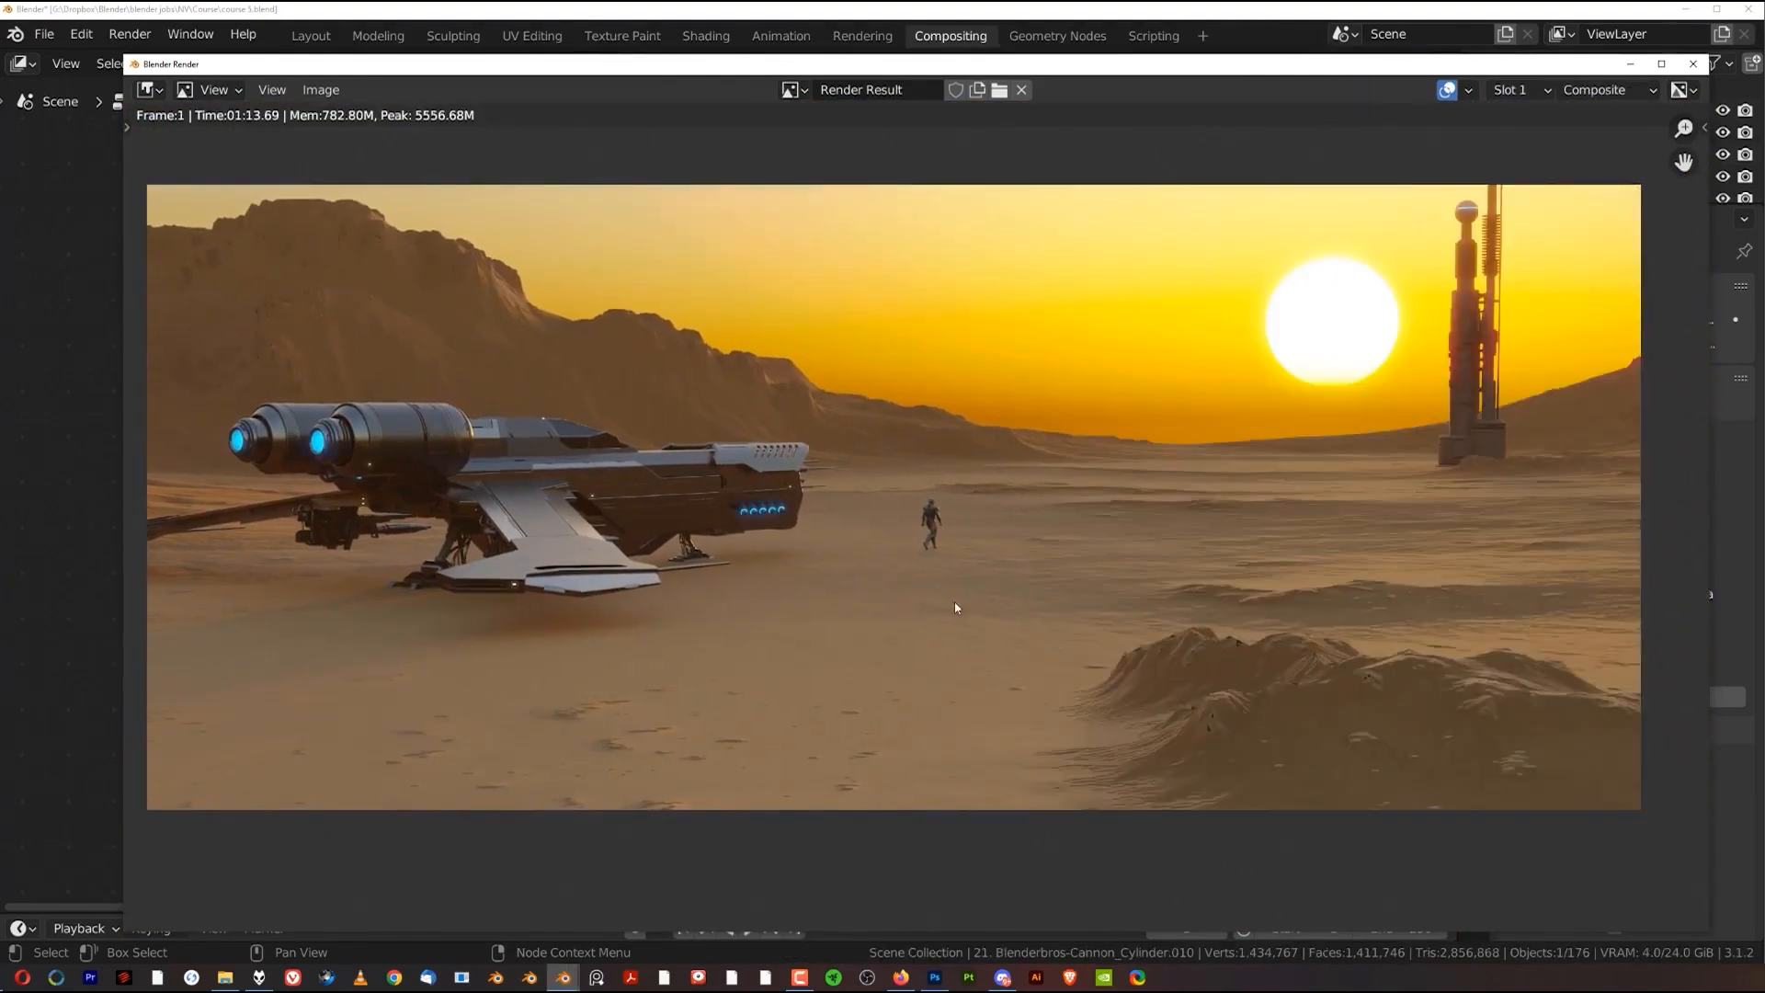
Examine the finished undenoised render closely around the ship's underside guns and yellow lights, and return to the overall frame
scroll(1084, 631, "up", 9)
scroll(966, 596, "down", 7)
middle_click_drag(851, 453, 1634, 517)
scroll(701, 568, "up", 7)
middle_click_drag(771, 519, 1218, 581)
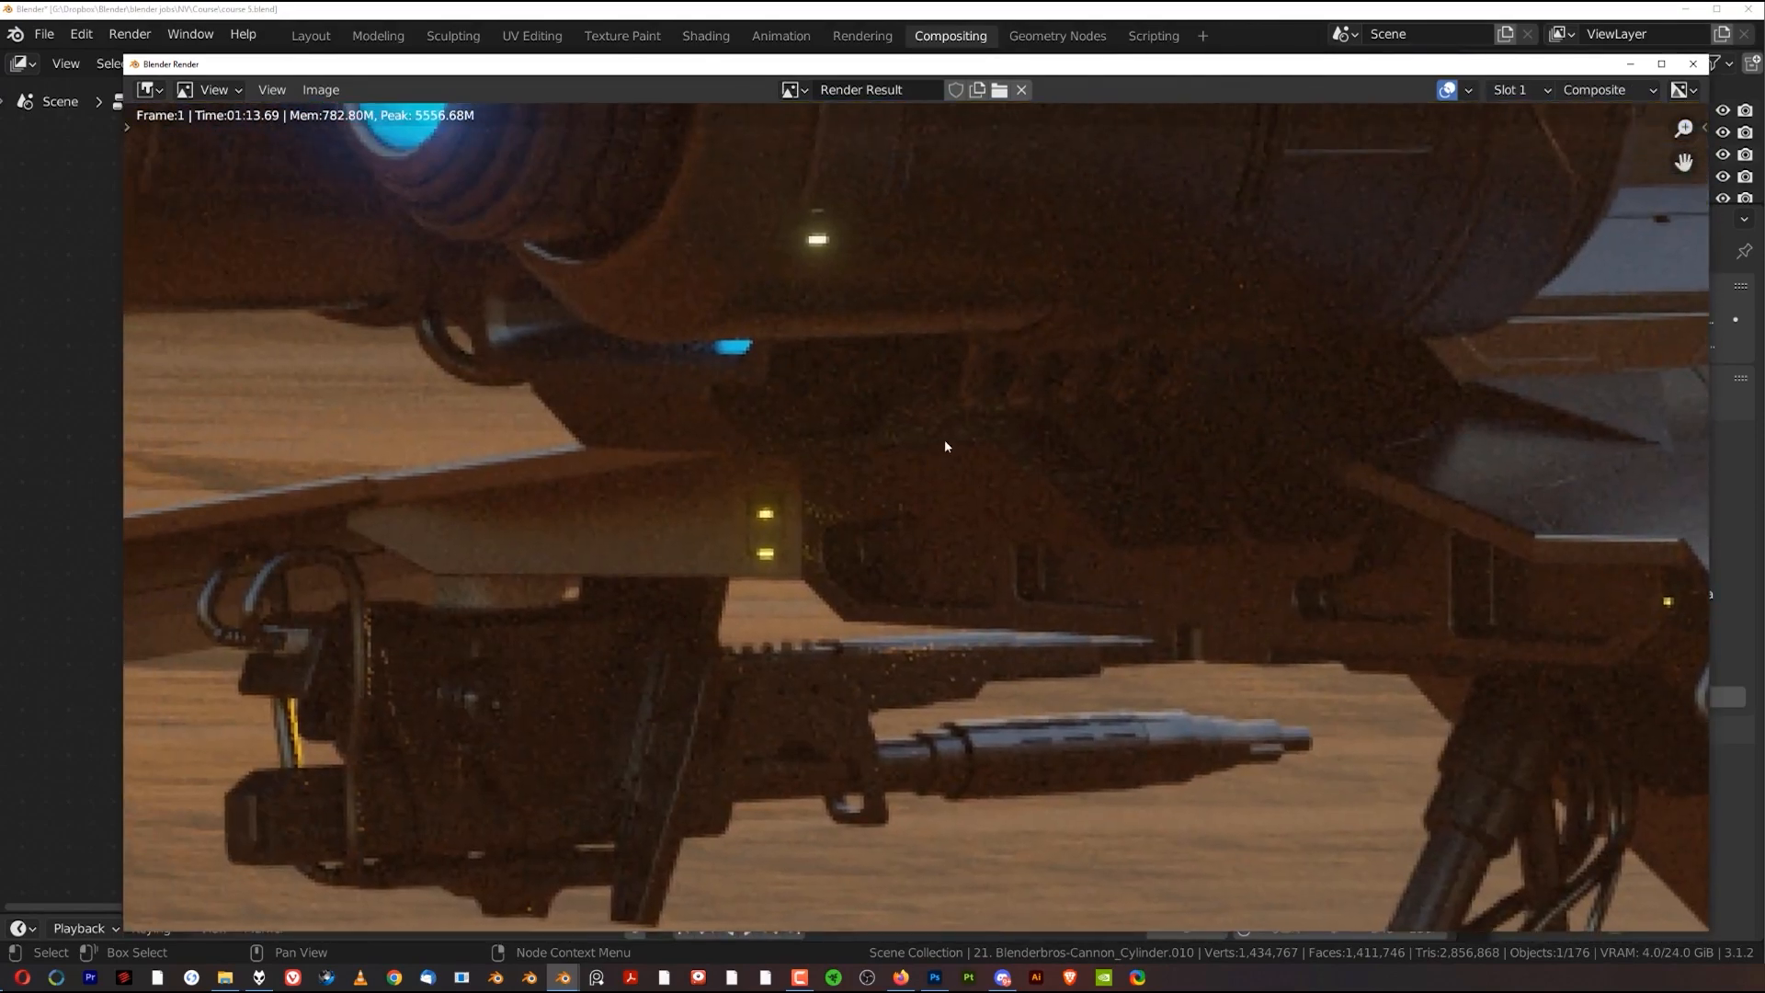
scroll(506, 661, "up", 3)
middle_click_drag(505, 661, 740, 591)
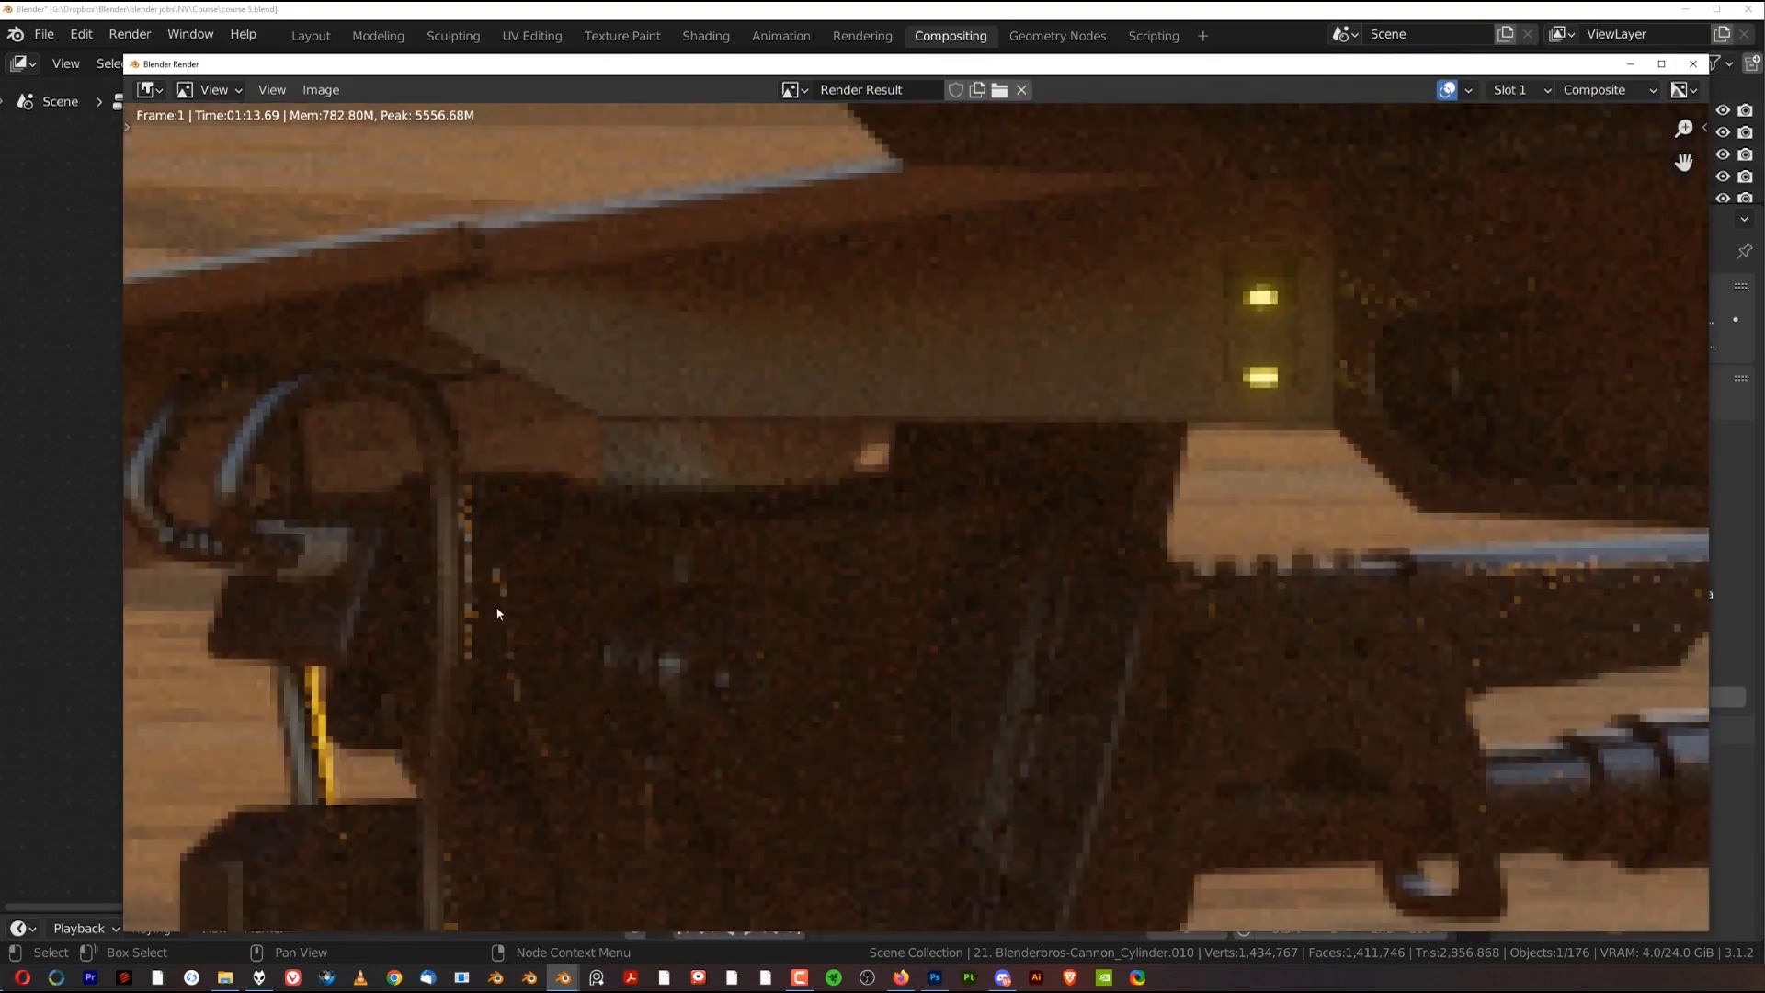
scroll(614, 530, "down", 13)
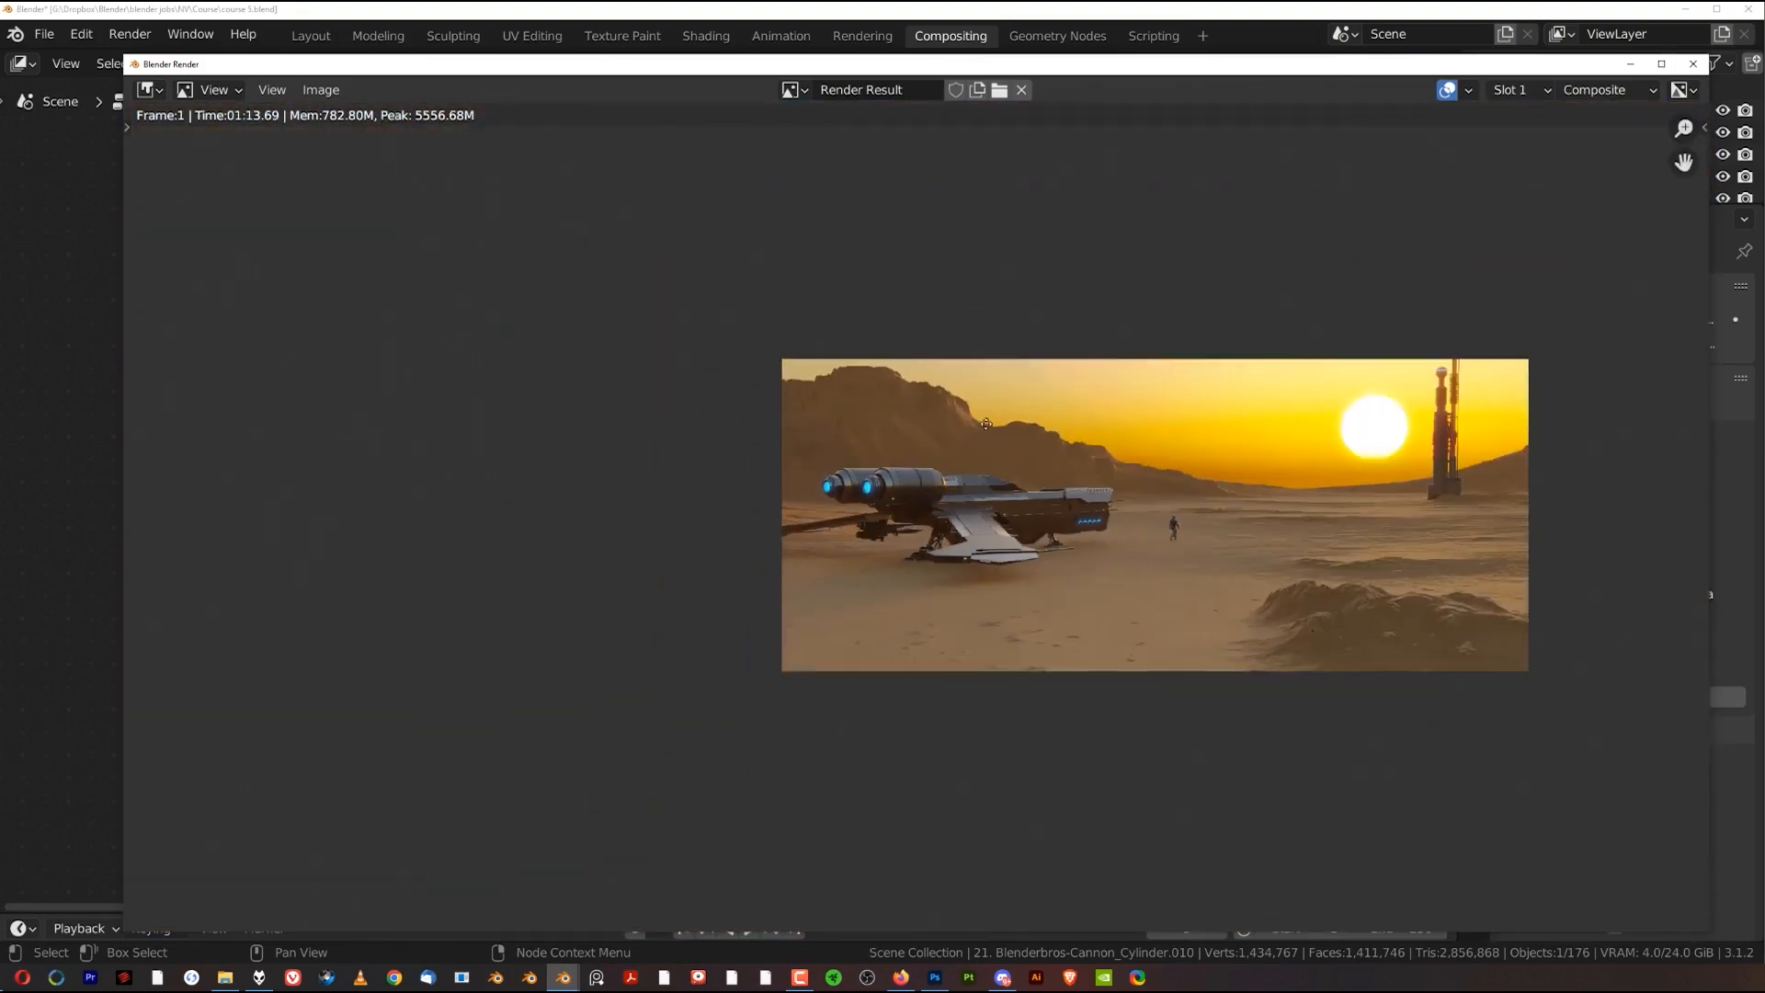
middle_click_drag(1054, 423, 856, 418)
scroll(774, 251, "up", 3)
Save the project and the render result as a 16-bit RGBA TIFF named "scene-r 1 noise.tif", and close the render window
key("ctrl+s")
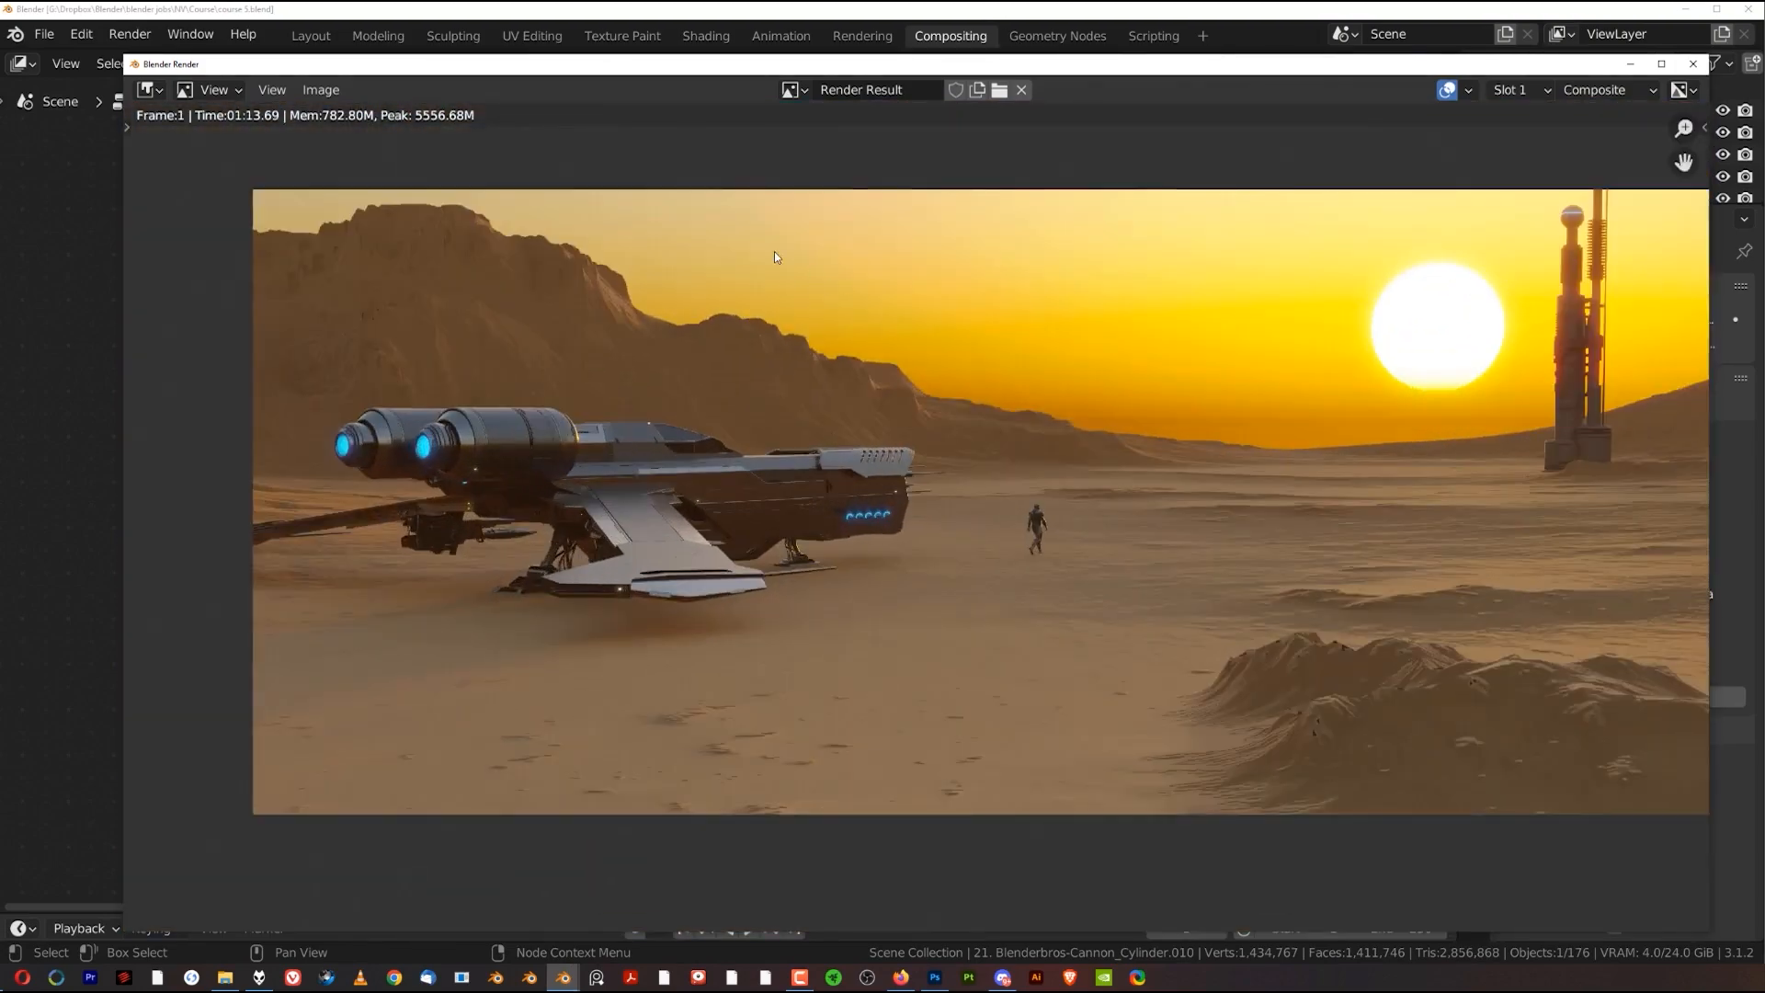
left_click(320, 89)
left_click(349, 245)
left_click(712, 718)
key("BackSpace")
key("Delete")
key("Delete")
type("noise")
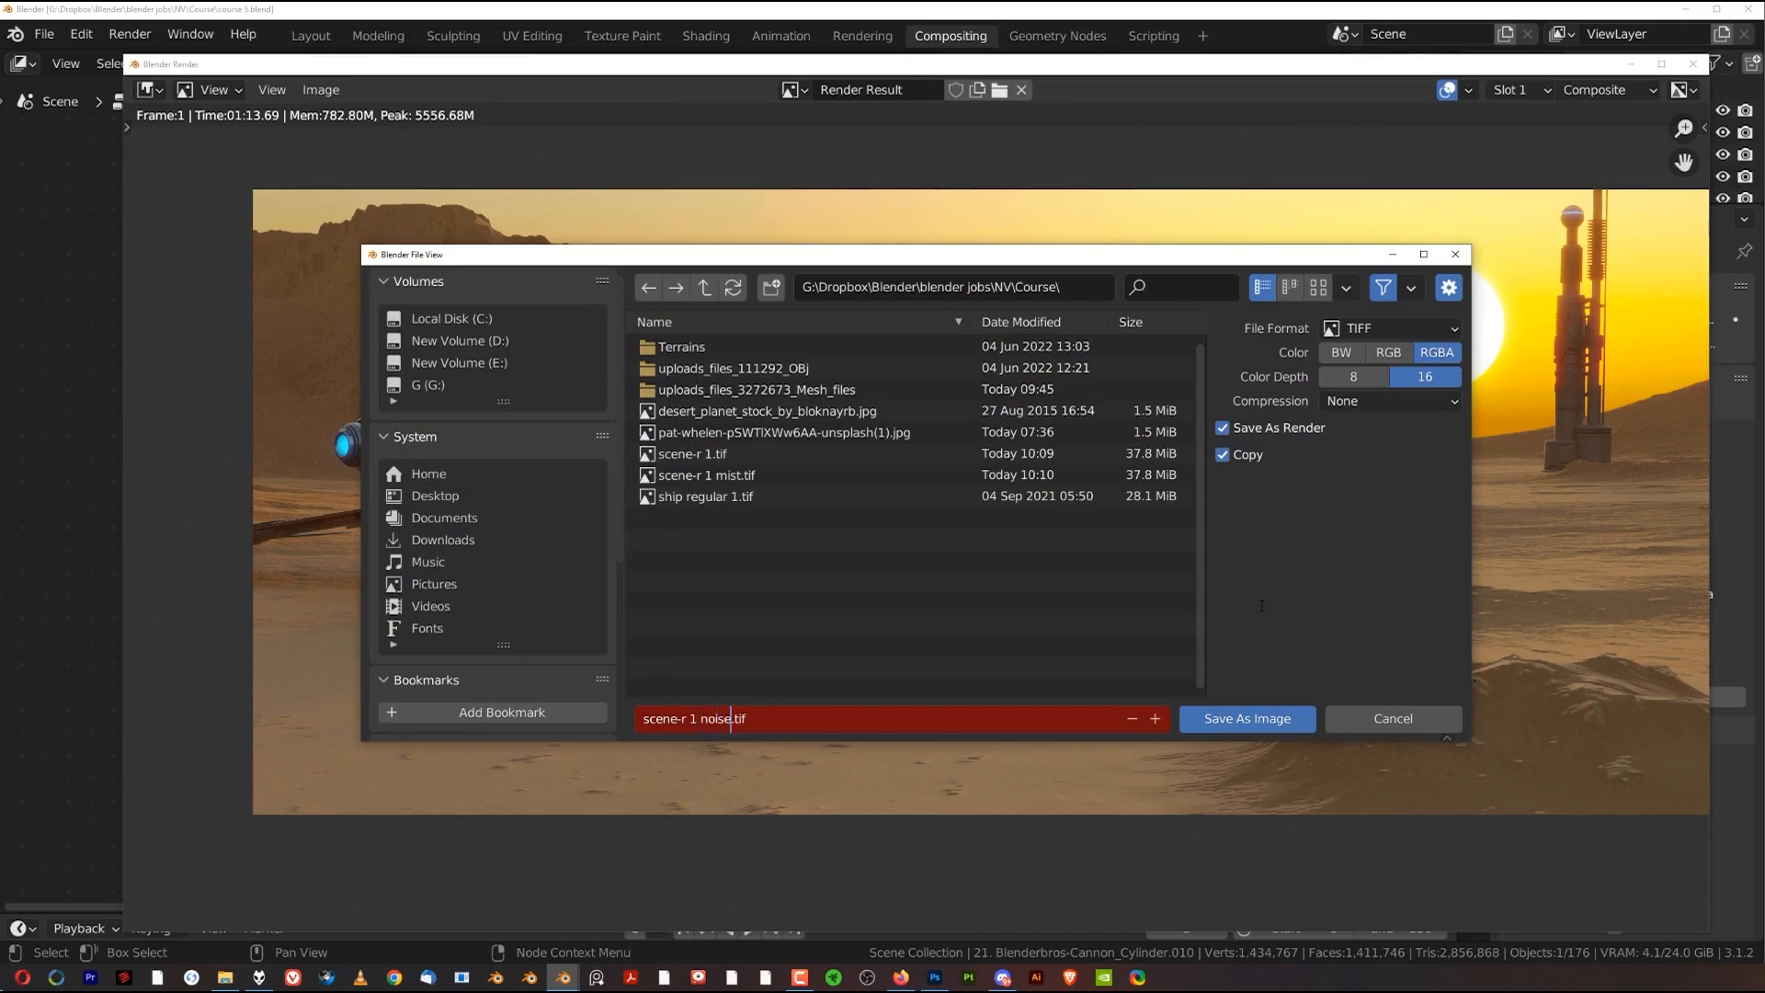
key("Return")
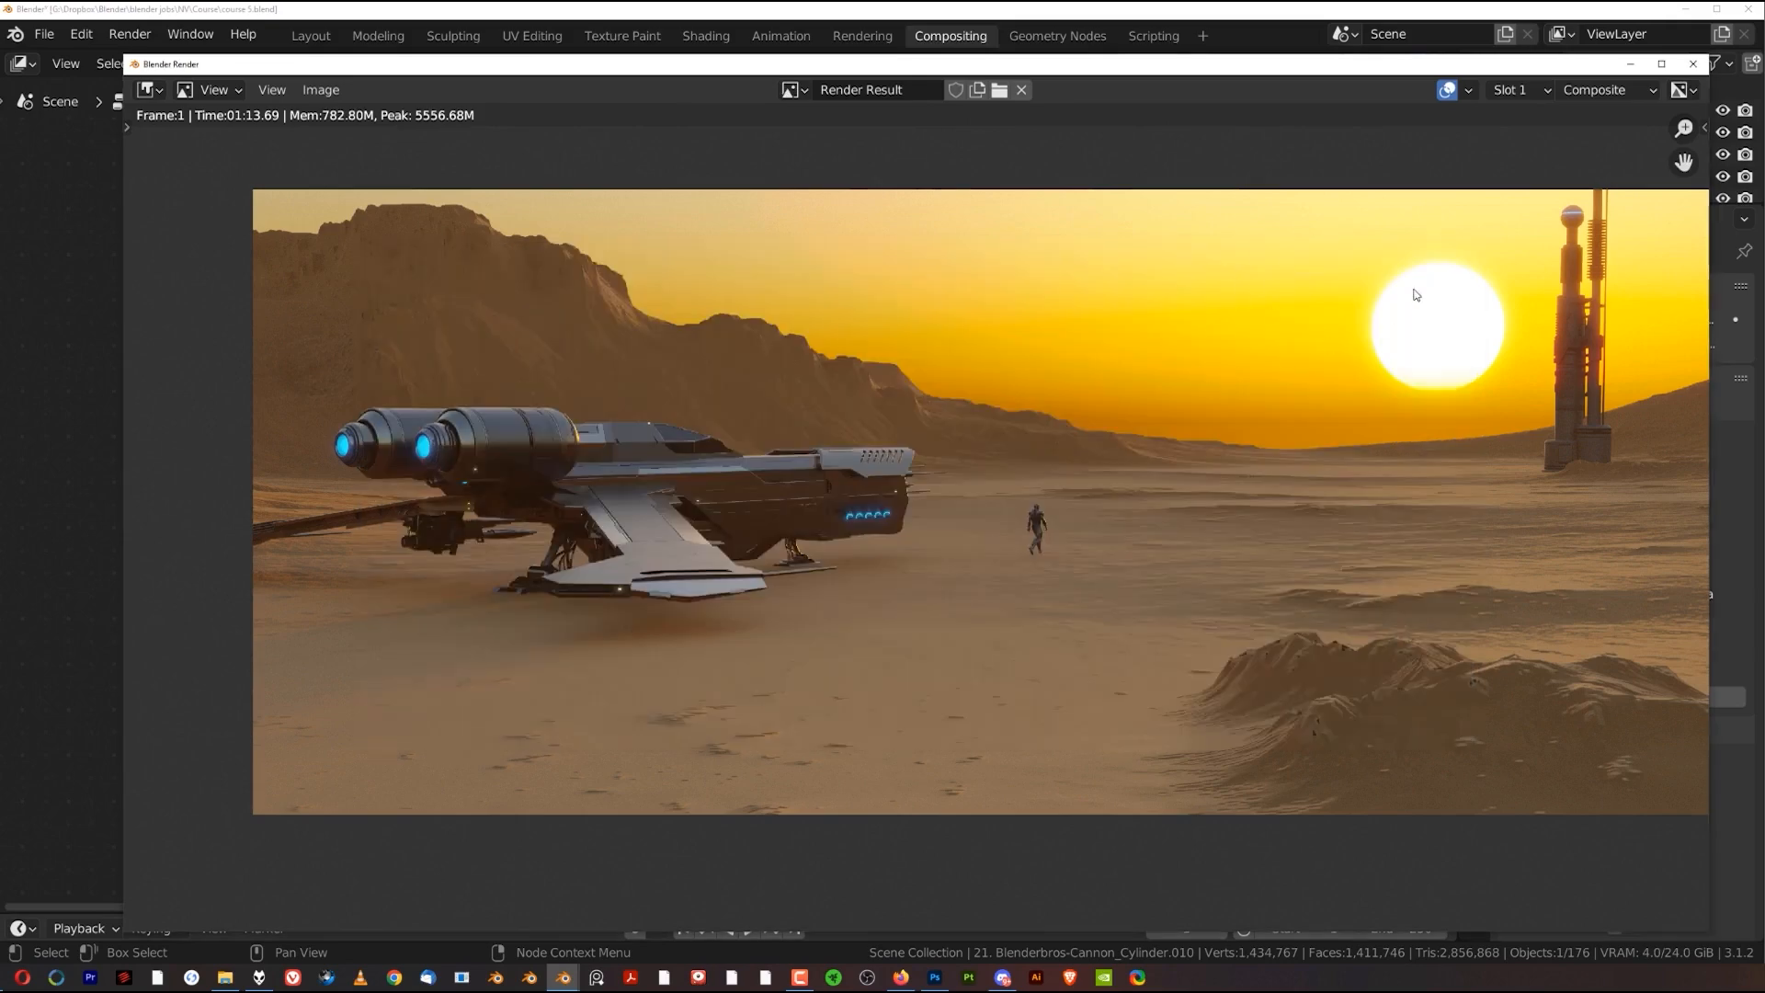
key("Escape")
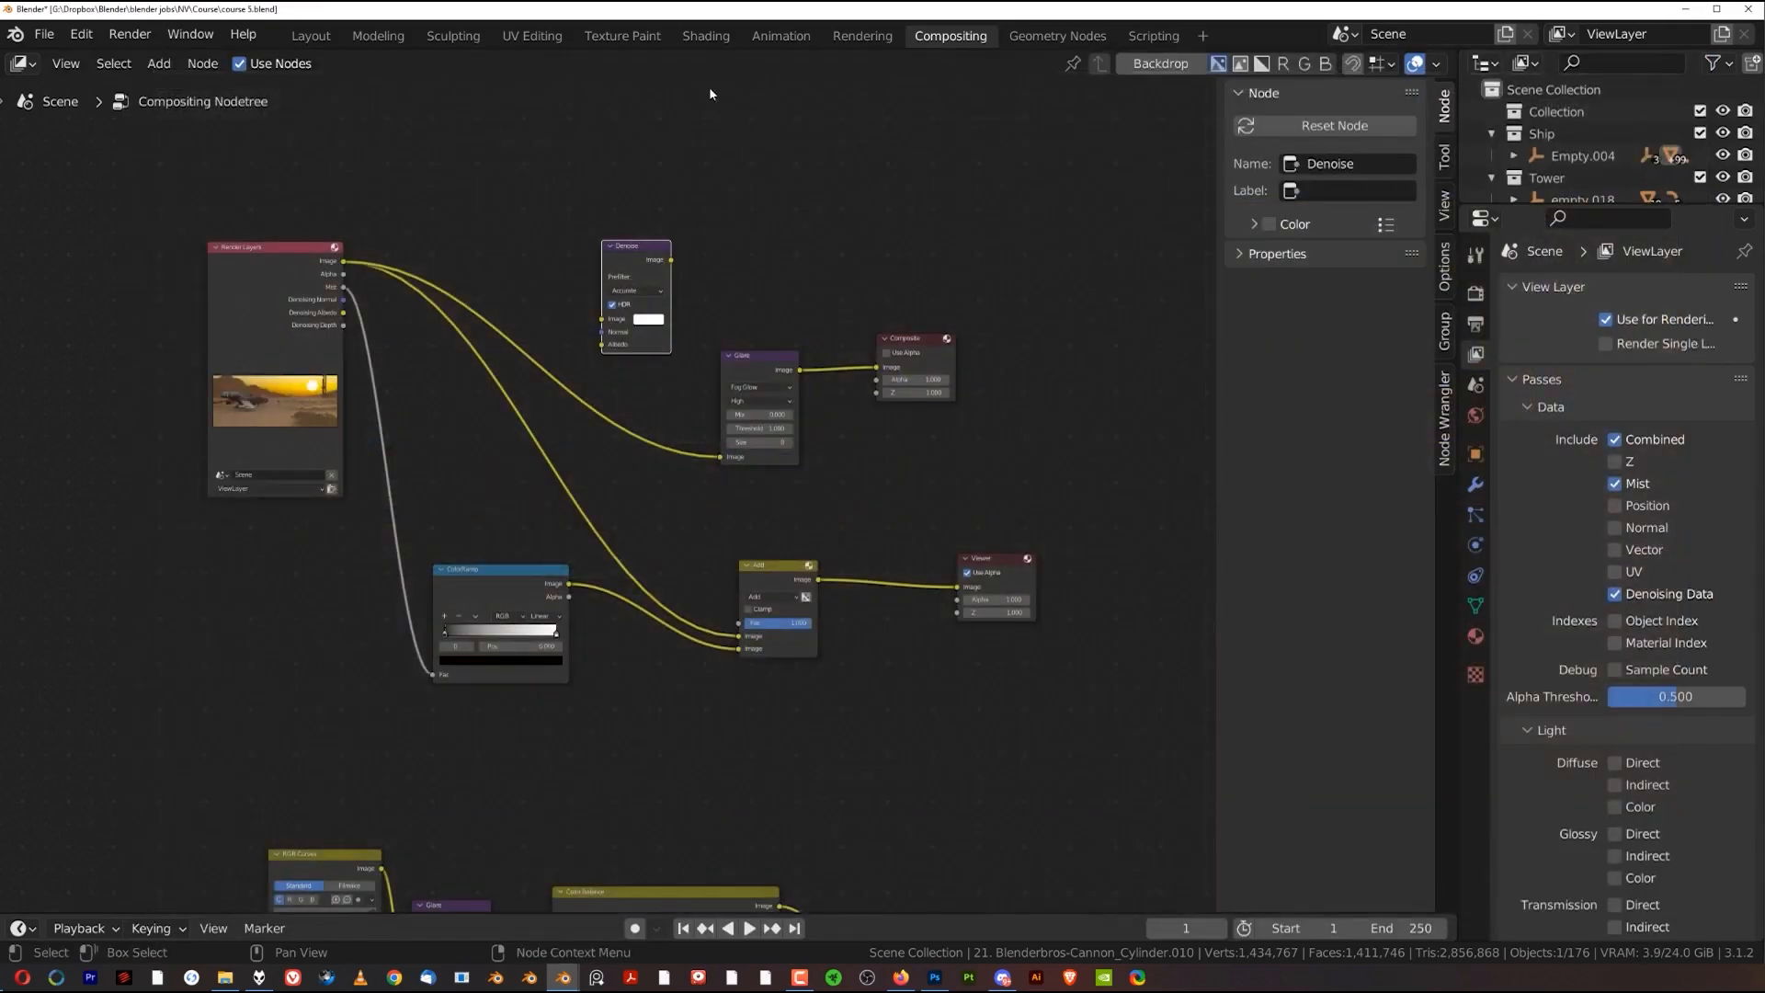
Return to the Layout workspace and hide the Volume and Background objects in both the viewport and renders
left_click(311, 35)
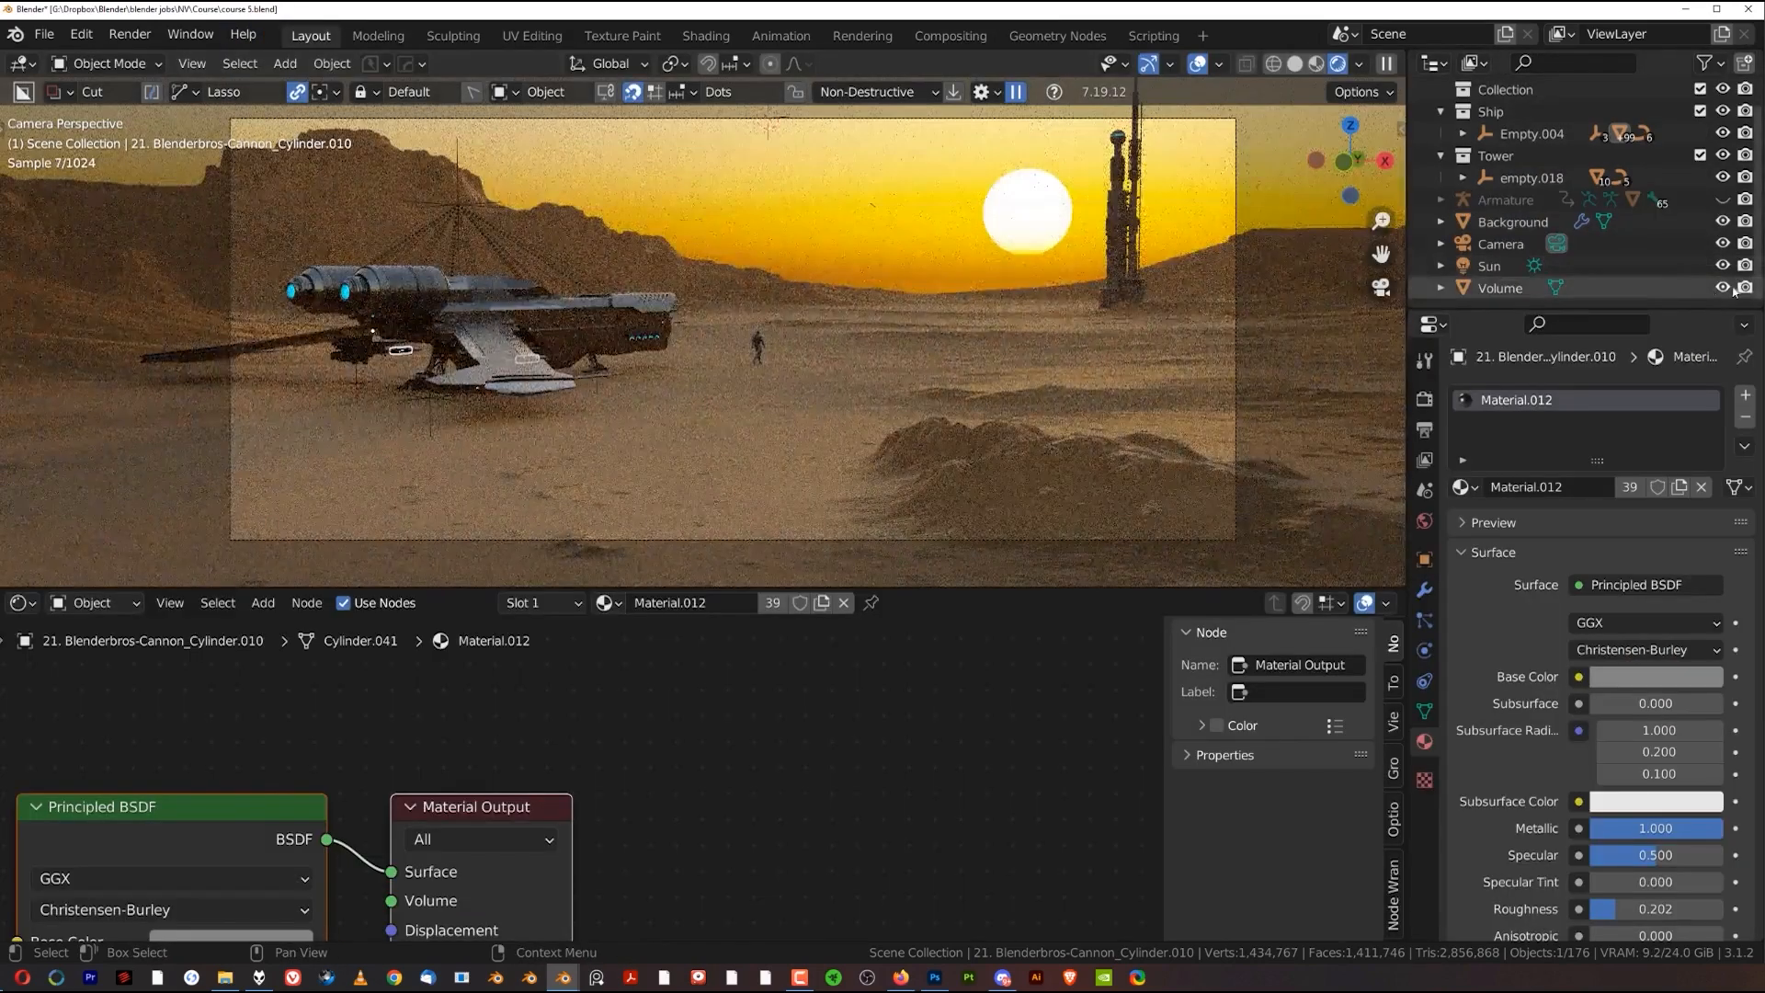
left_click(1725, 288)
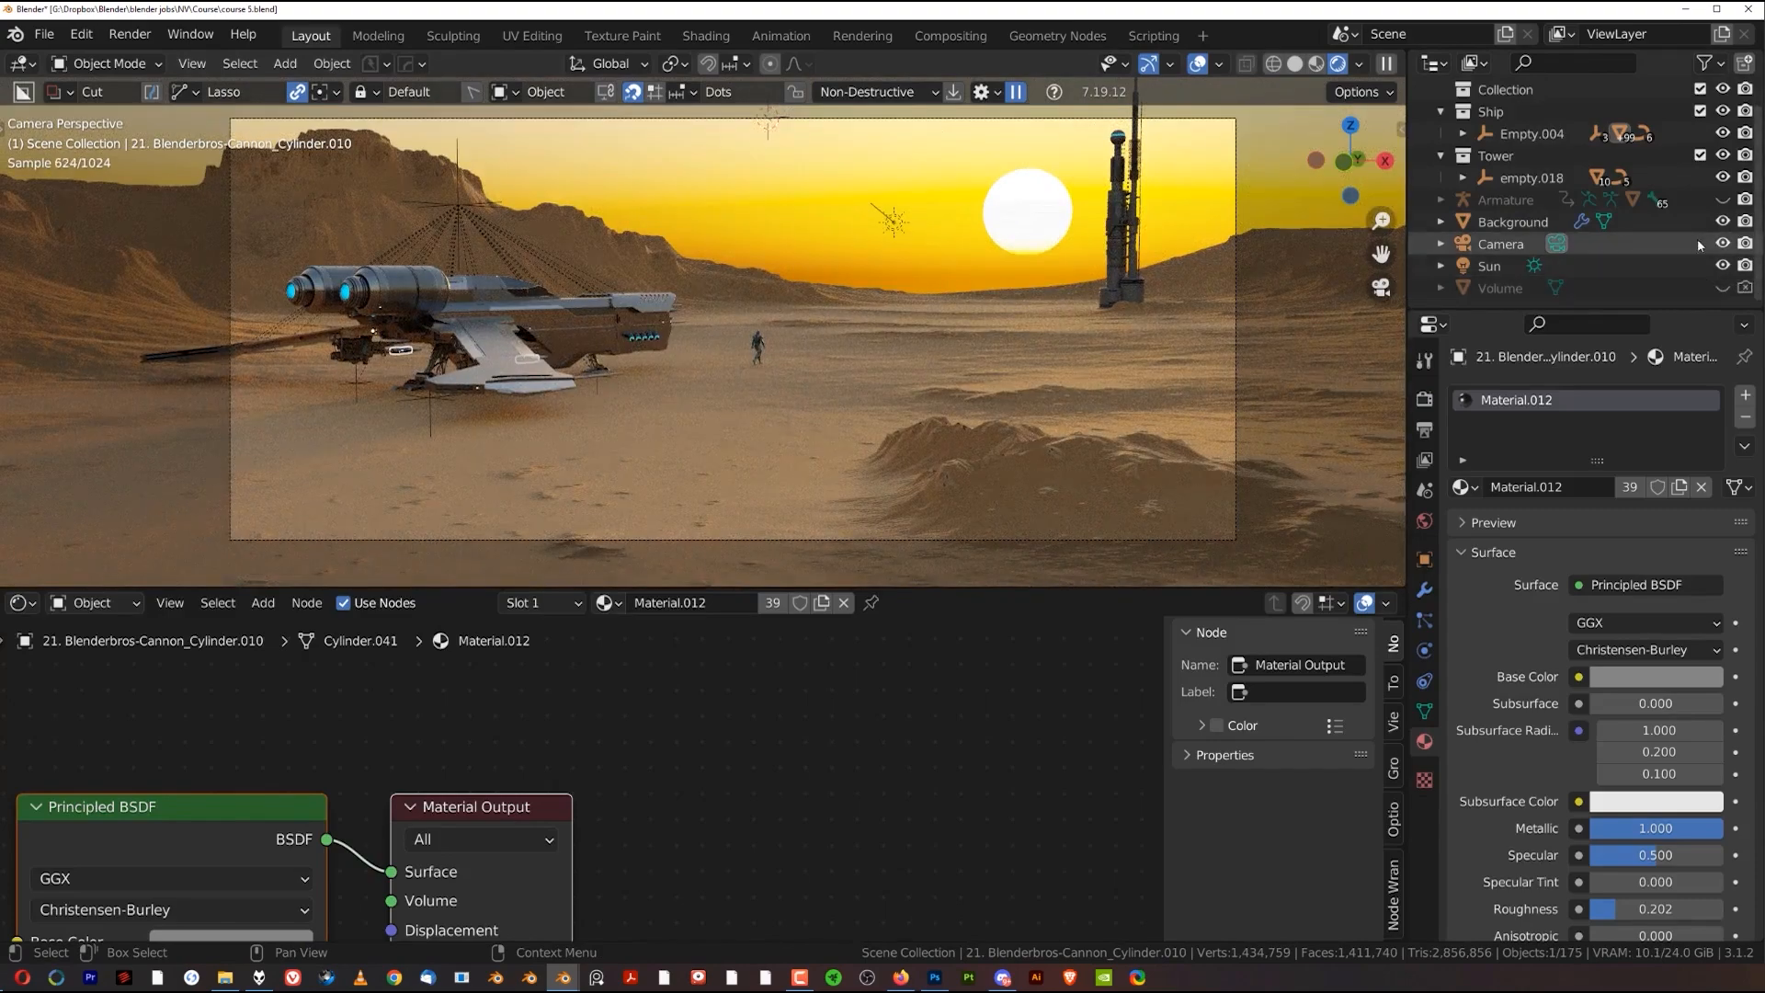
left_click(1723, 222)
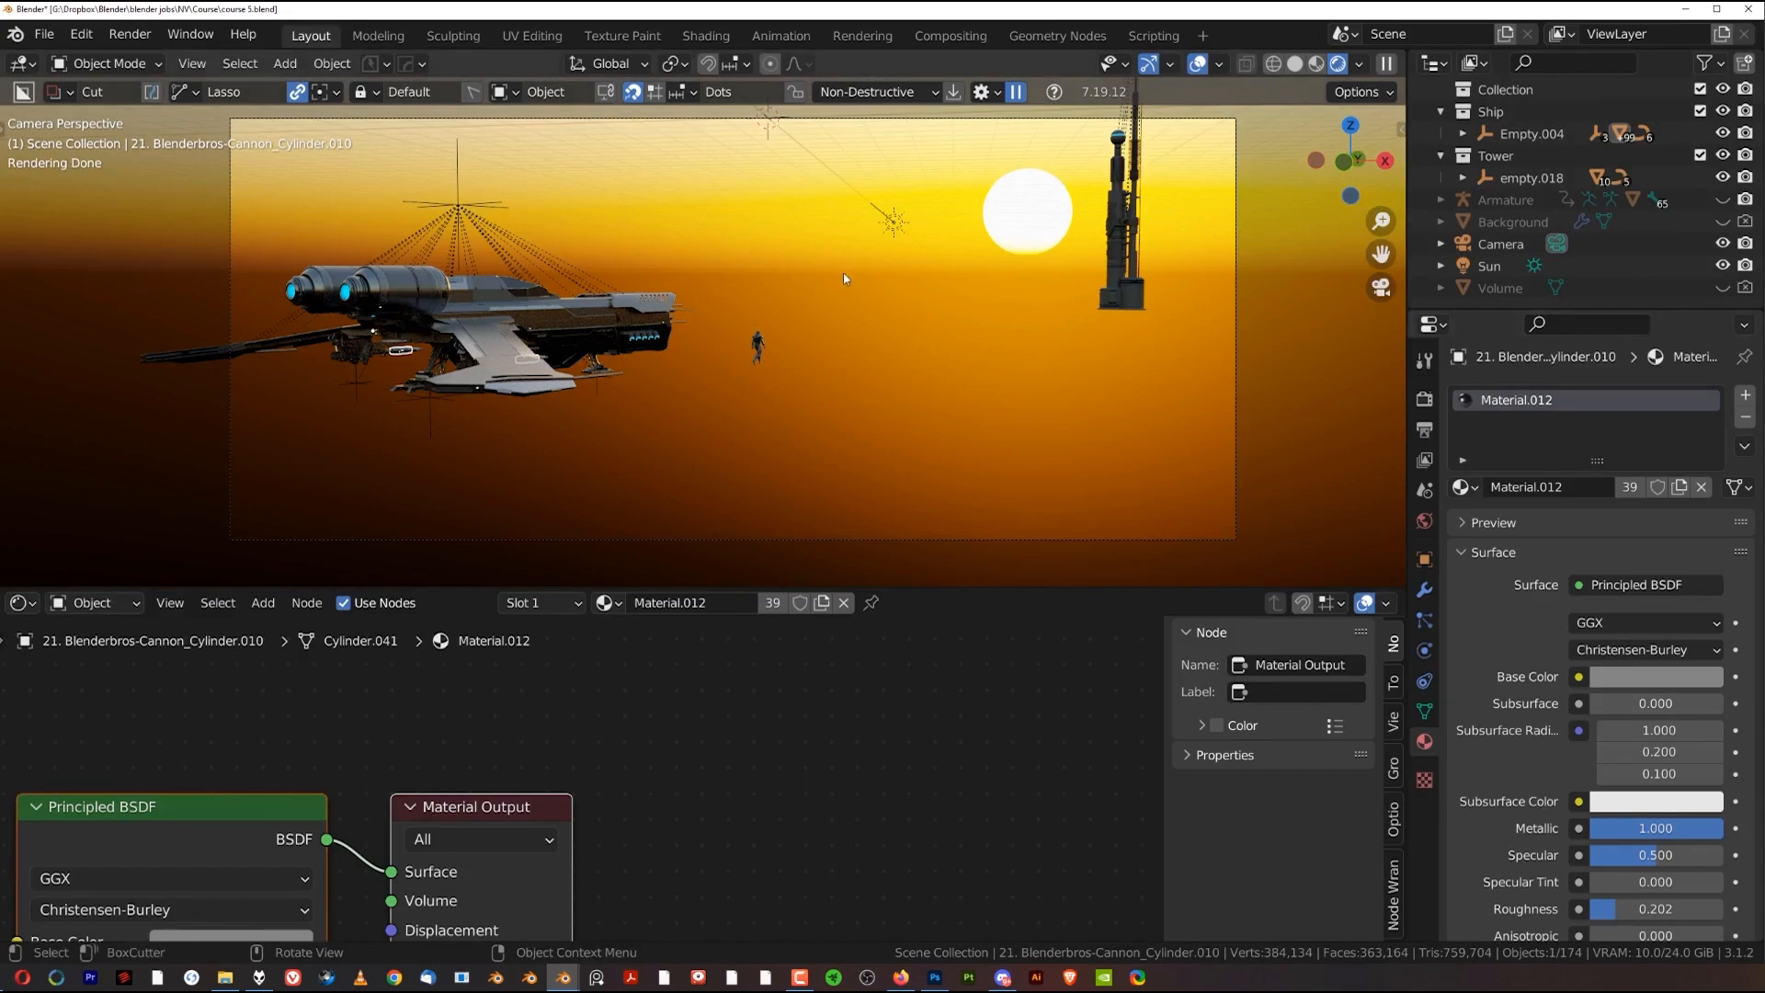
Enable the transparent film option in the Cycles render settings
left_click(1425, 399)
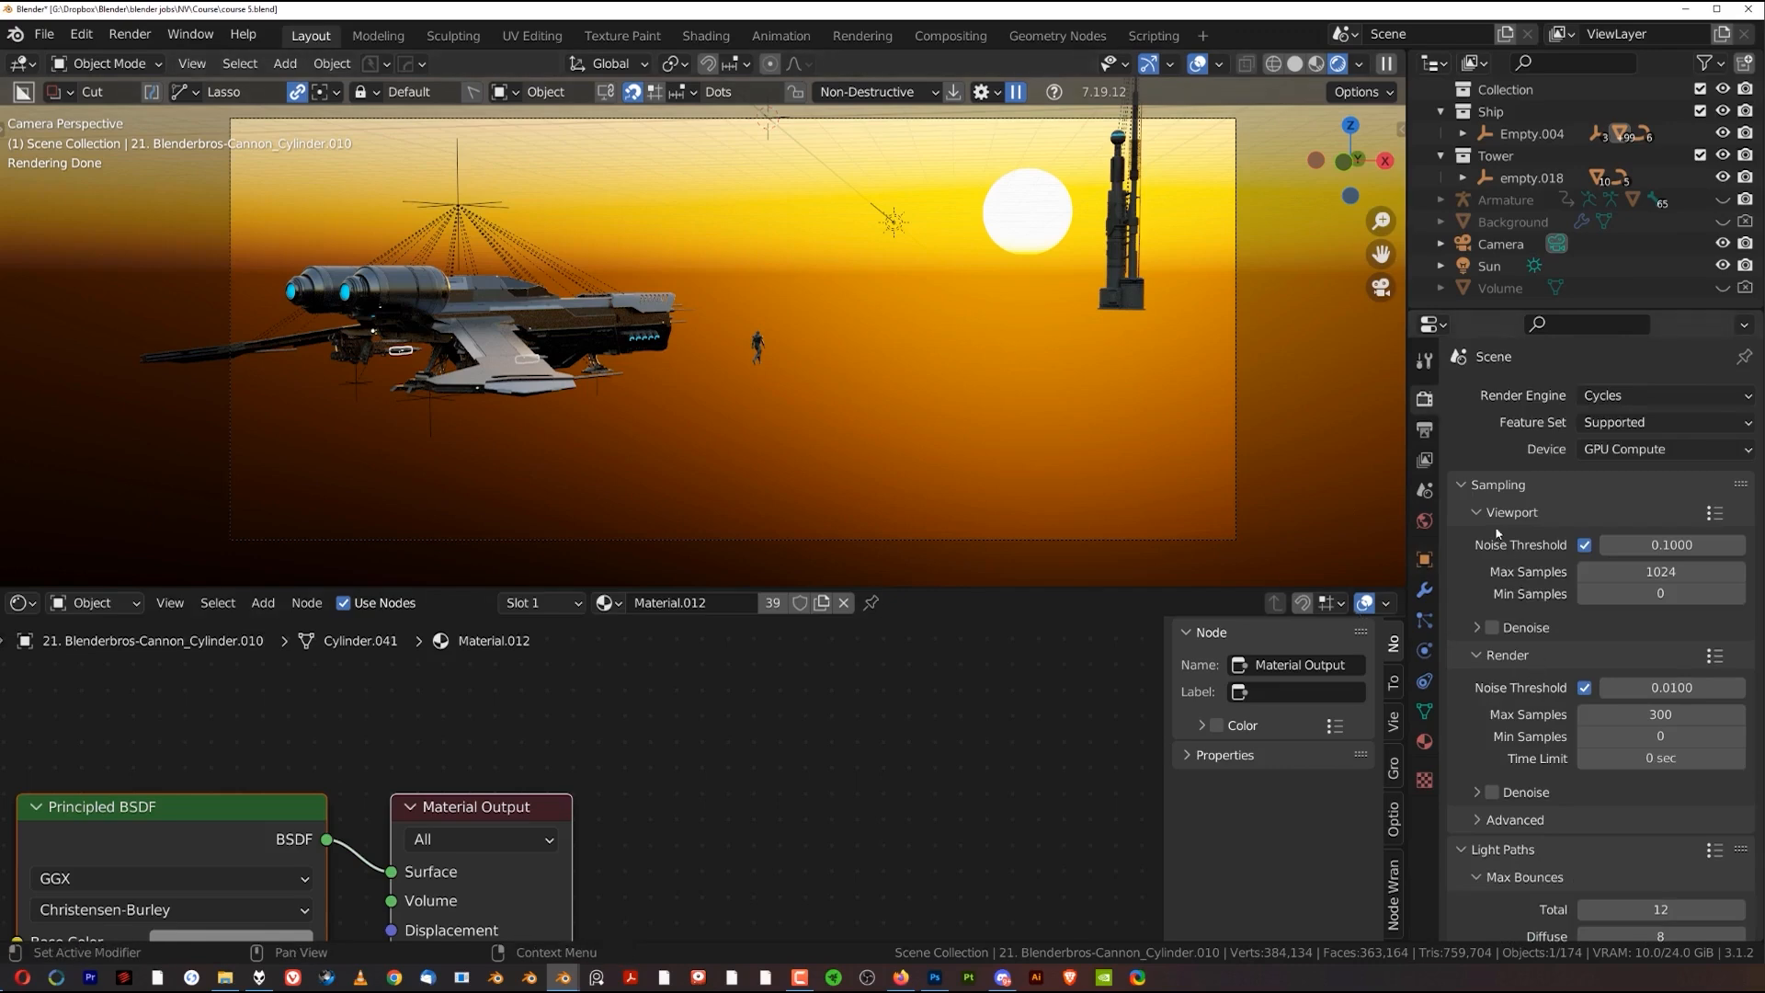
scroll(1566, 583, "down", 1)
scroll(1565, 583, "down", 15)
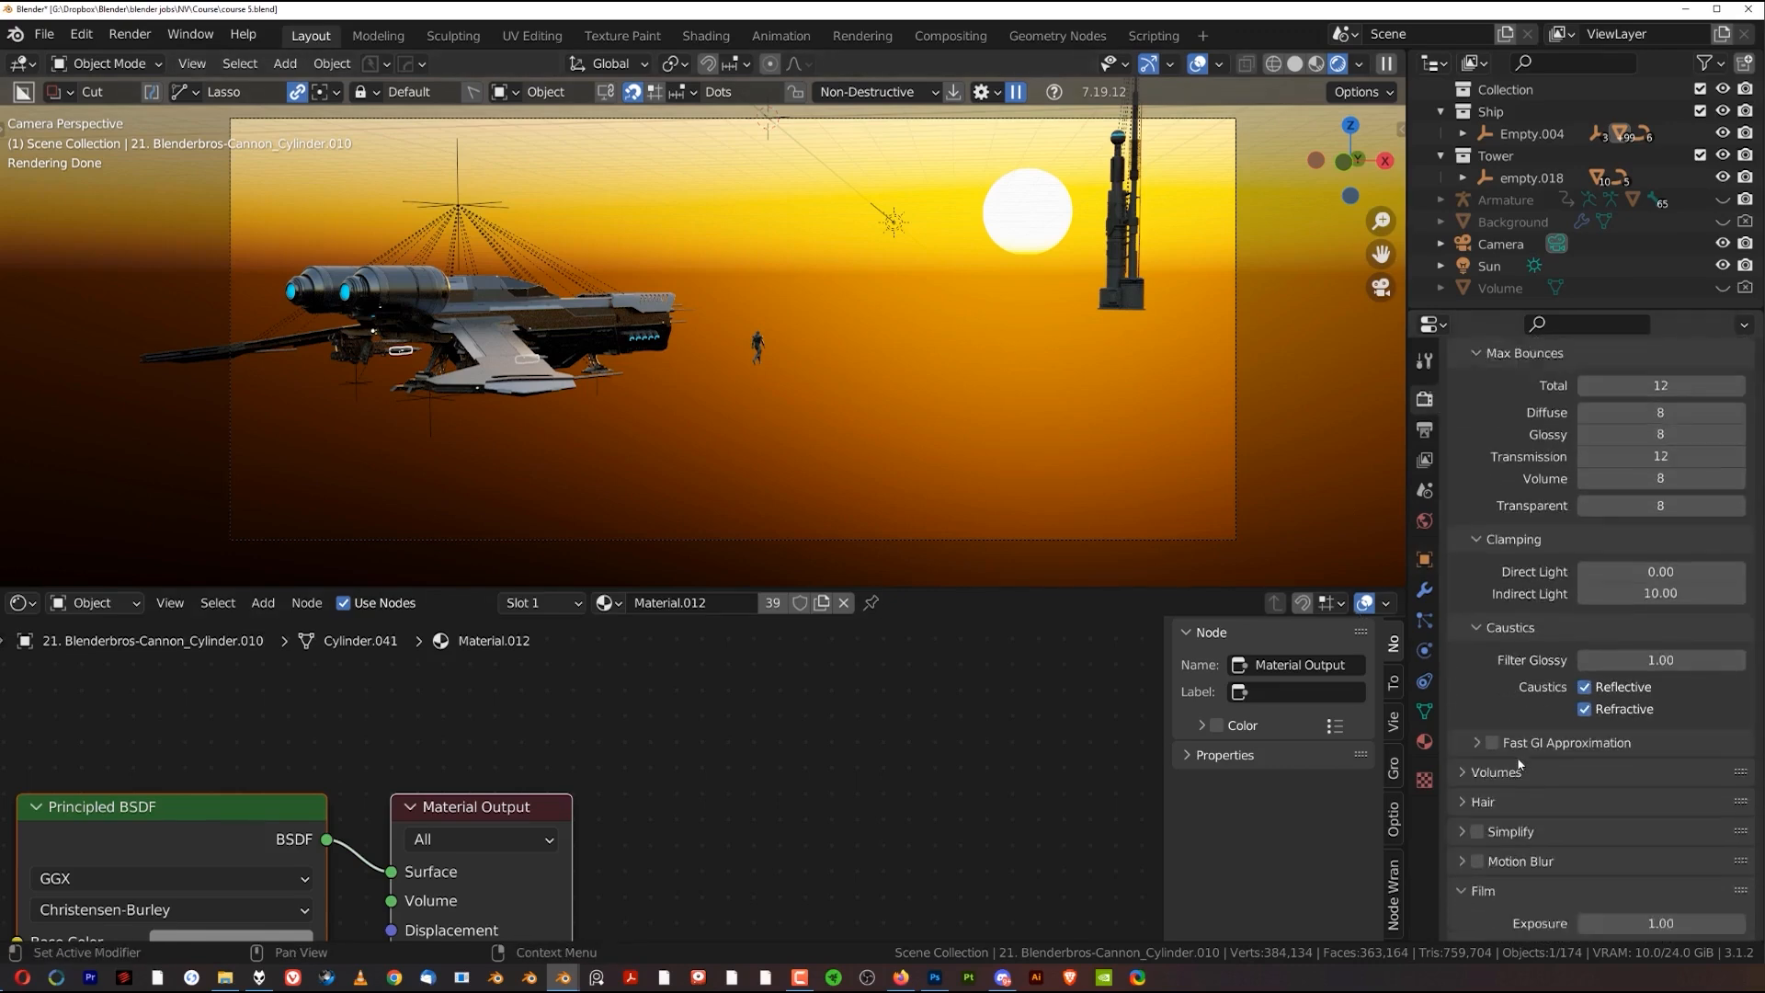
left_click(1522, 854)
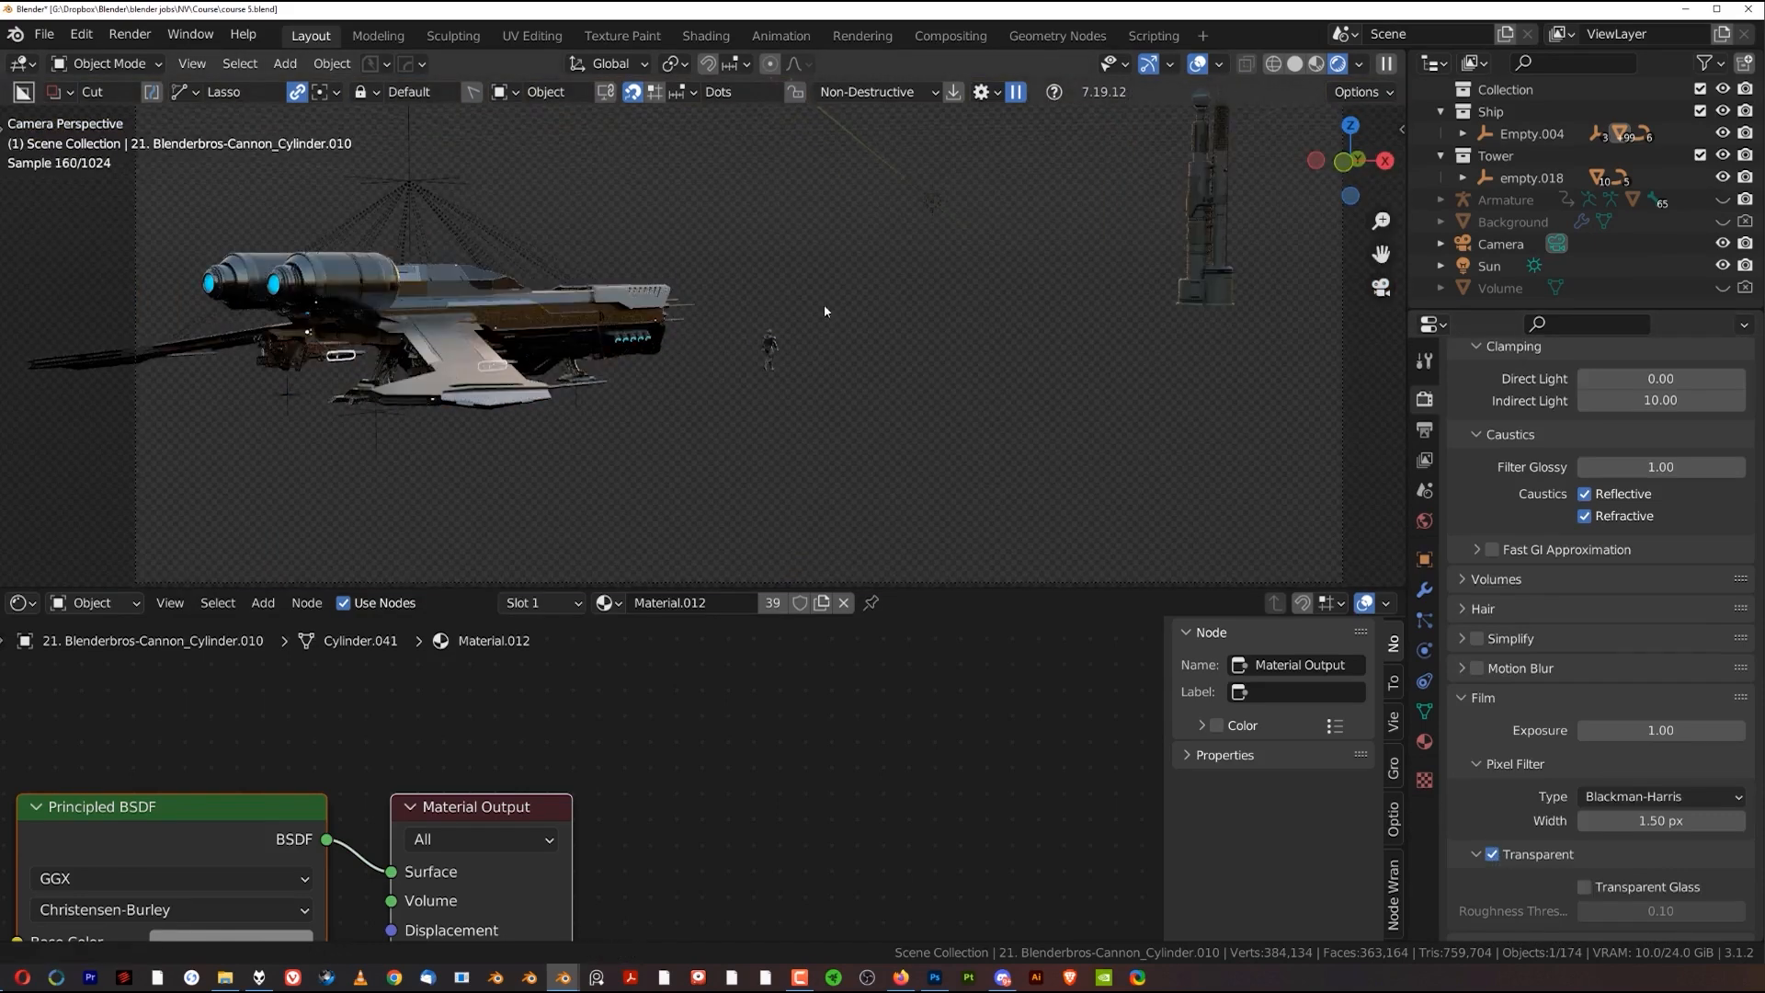
Deselect everything, render the isolated ship, warrior and tower as a test still, and leave the render view
scroll(821, 326, "up", 2)
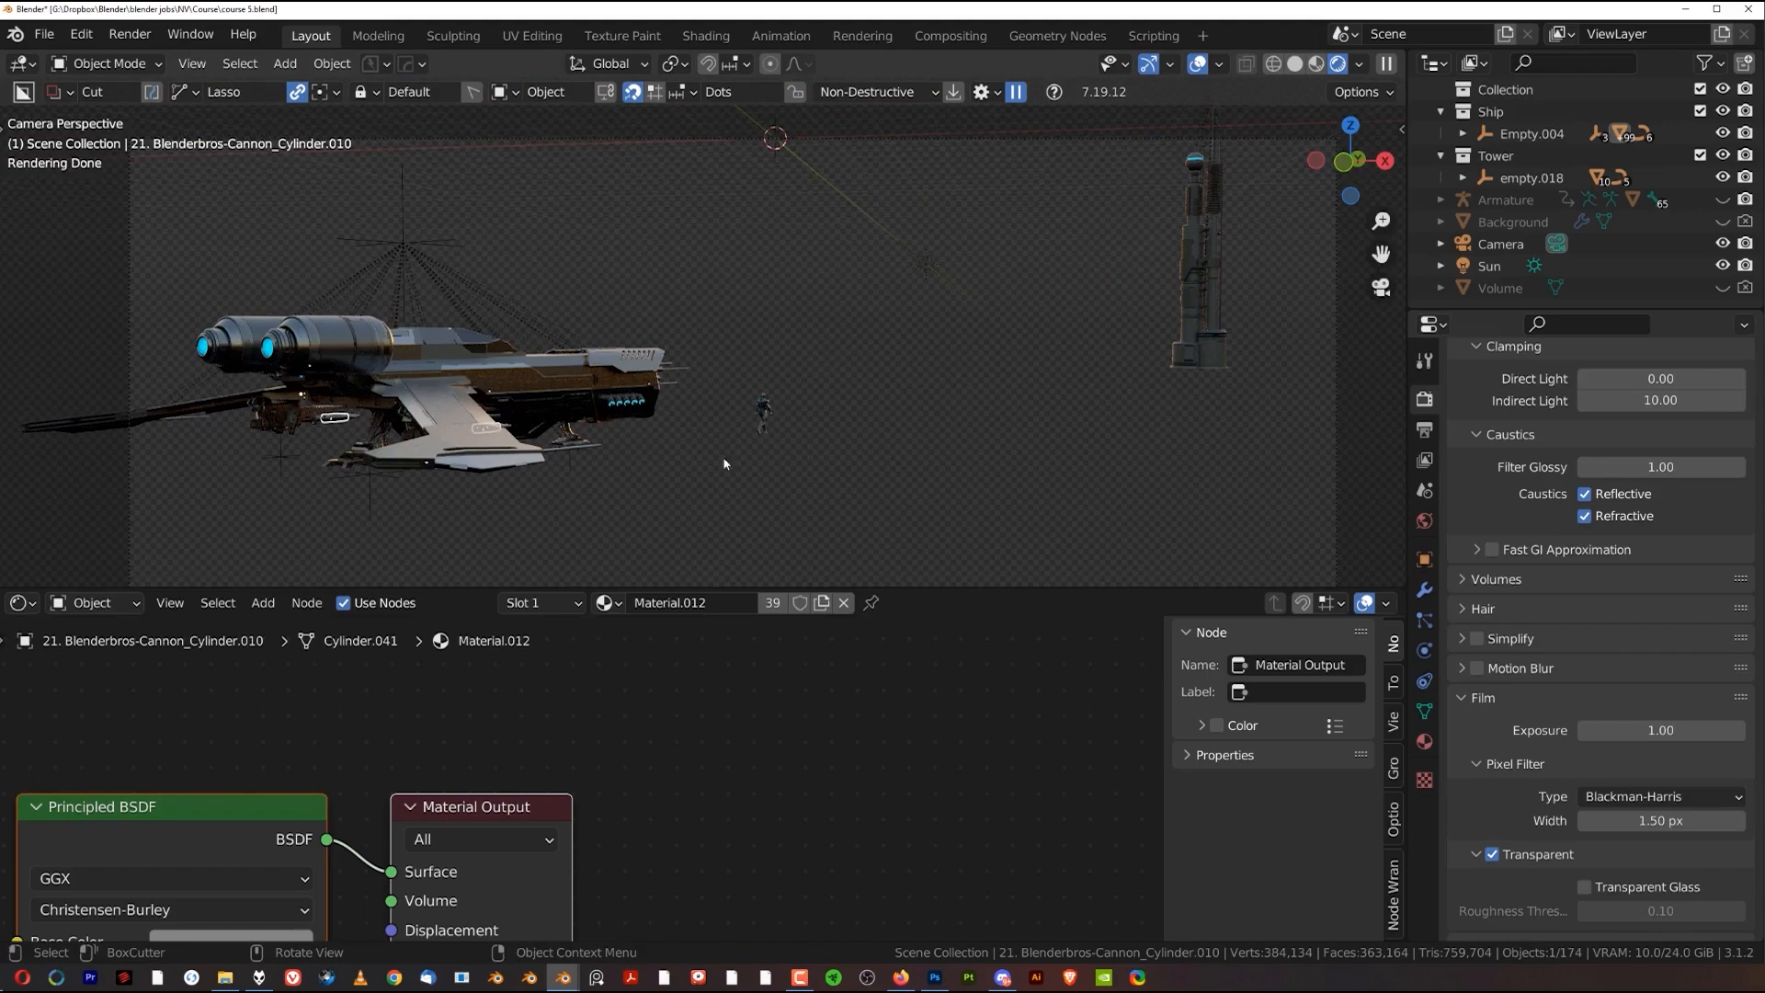
middle_click_drag(658, 392, 667, 391, "shift")
left_click(866, 333)
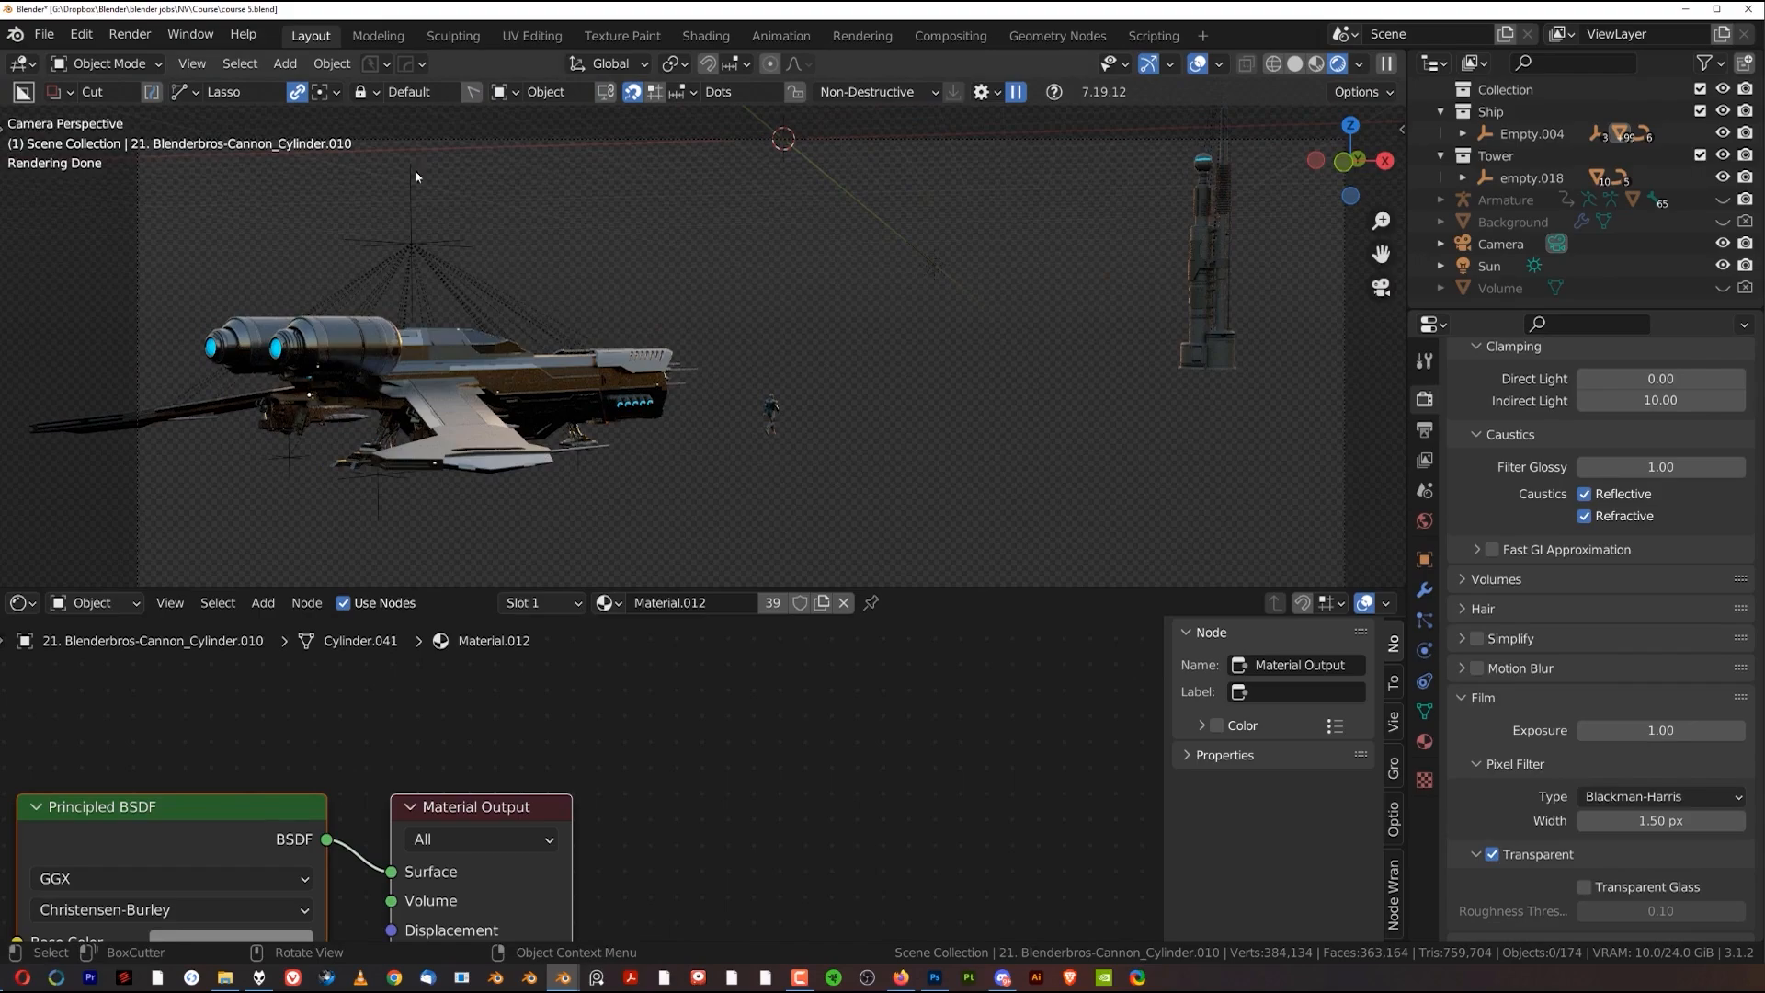
left_click(129, 34)
left_click(177, 59)
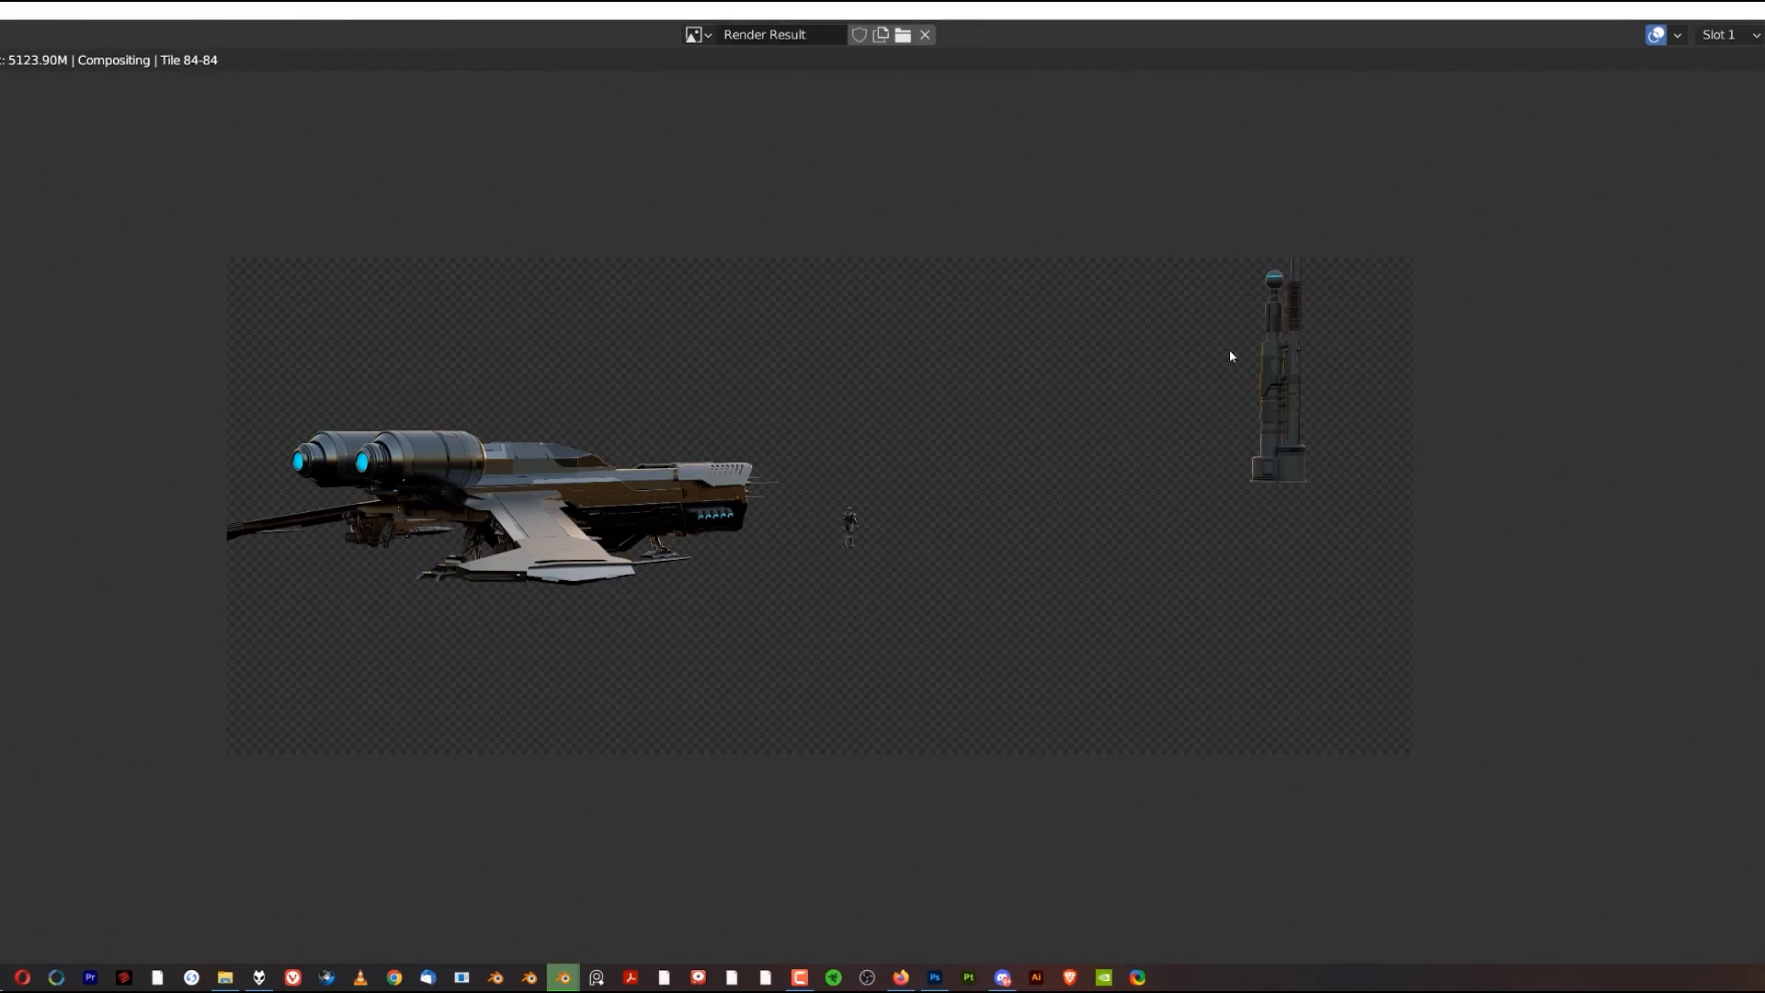
key("Escape")
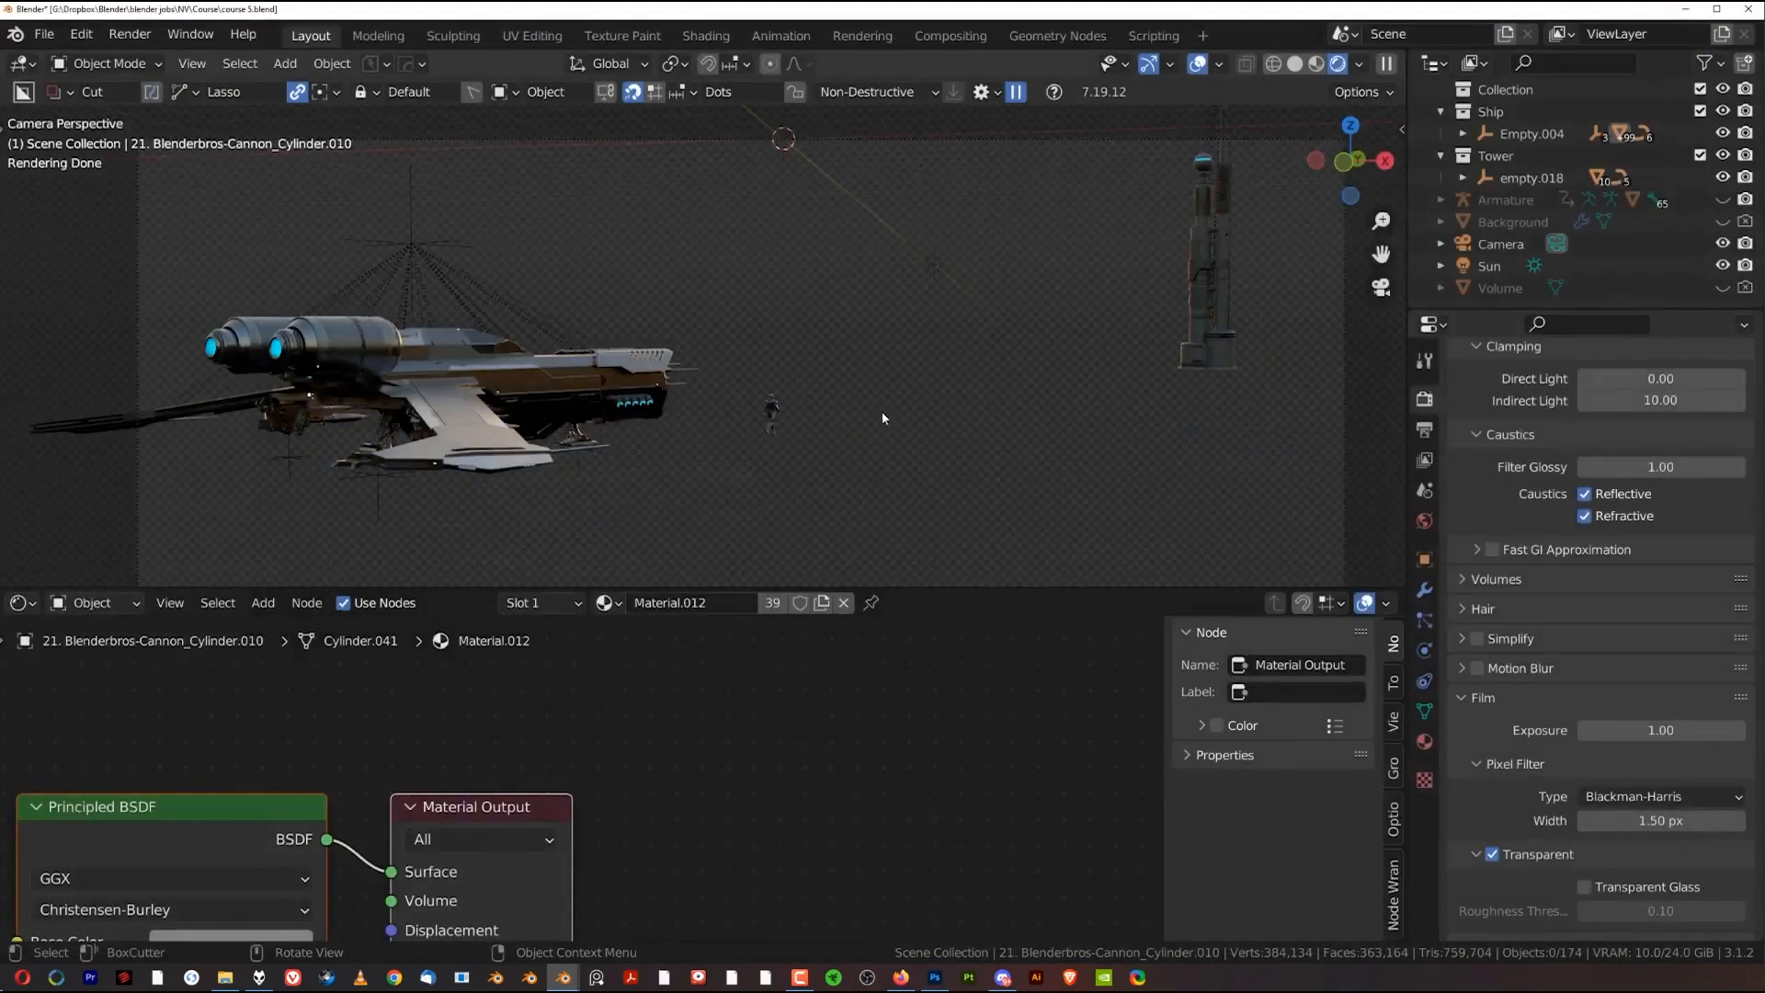
Turn off the scene's compositing nodes and render the isolated ship, warrior and tower on the transparent background
scroll(441, 386, "up", 4)
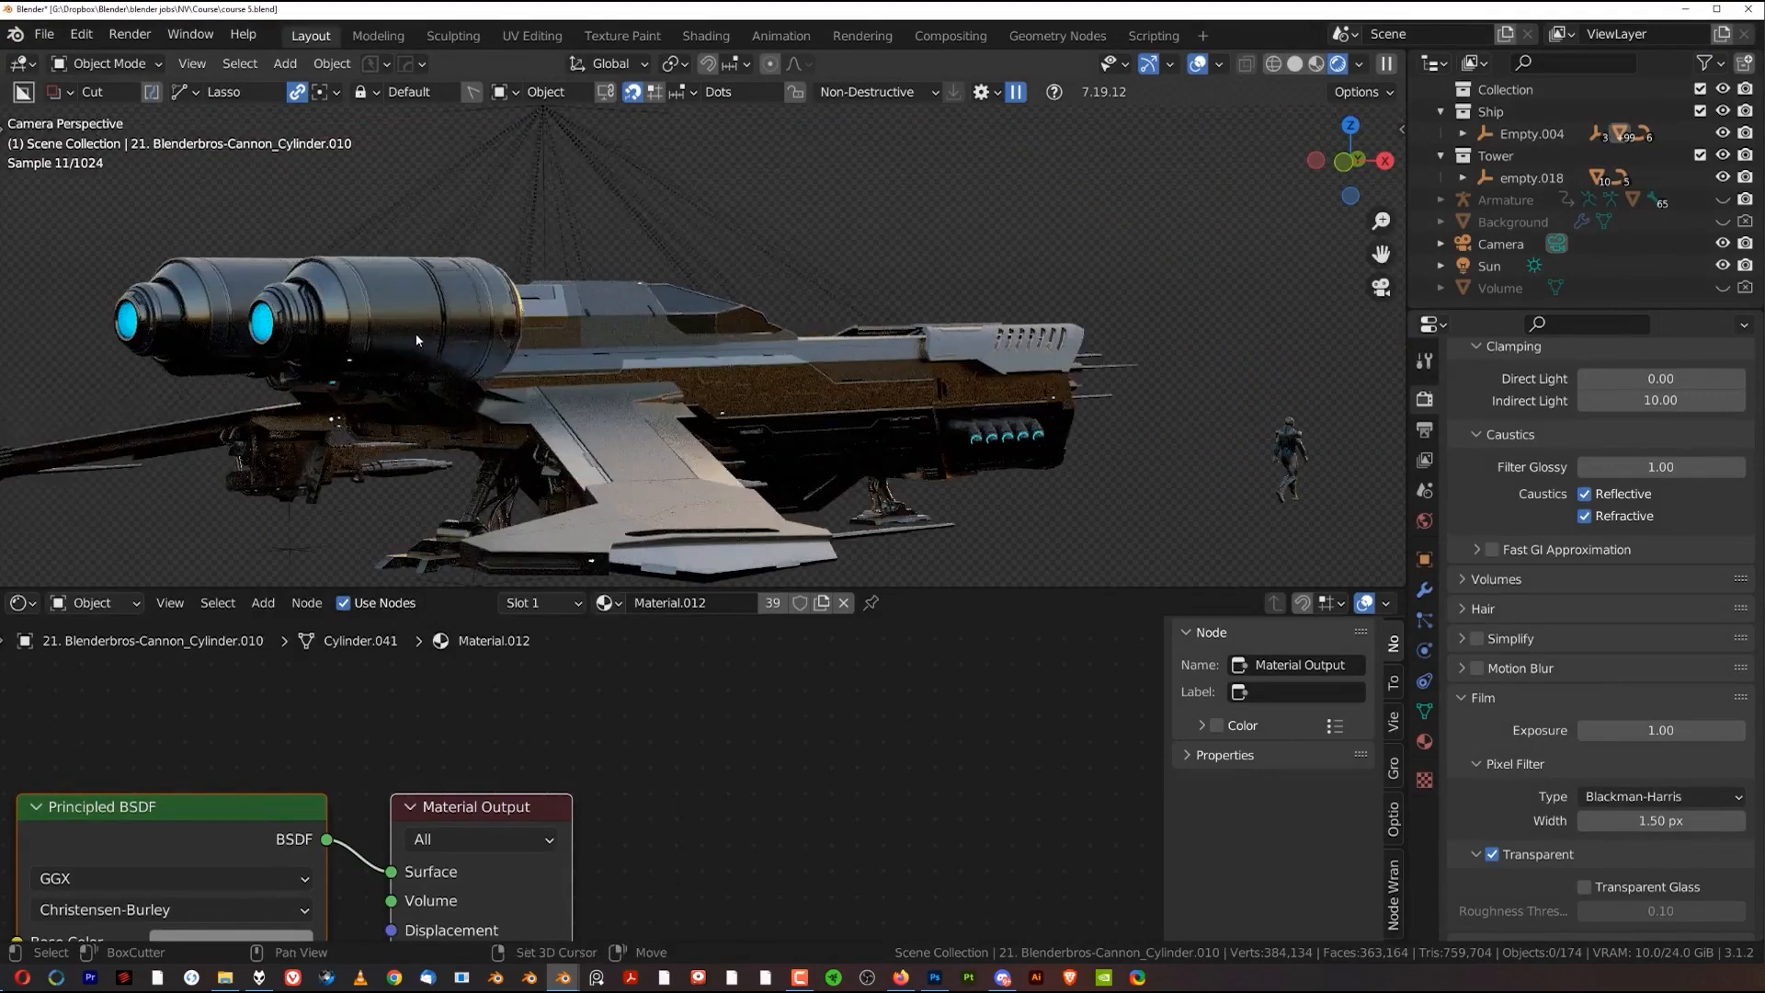
scroll(416, 340, "up", 3)
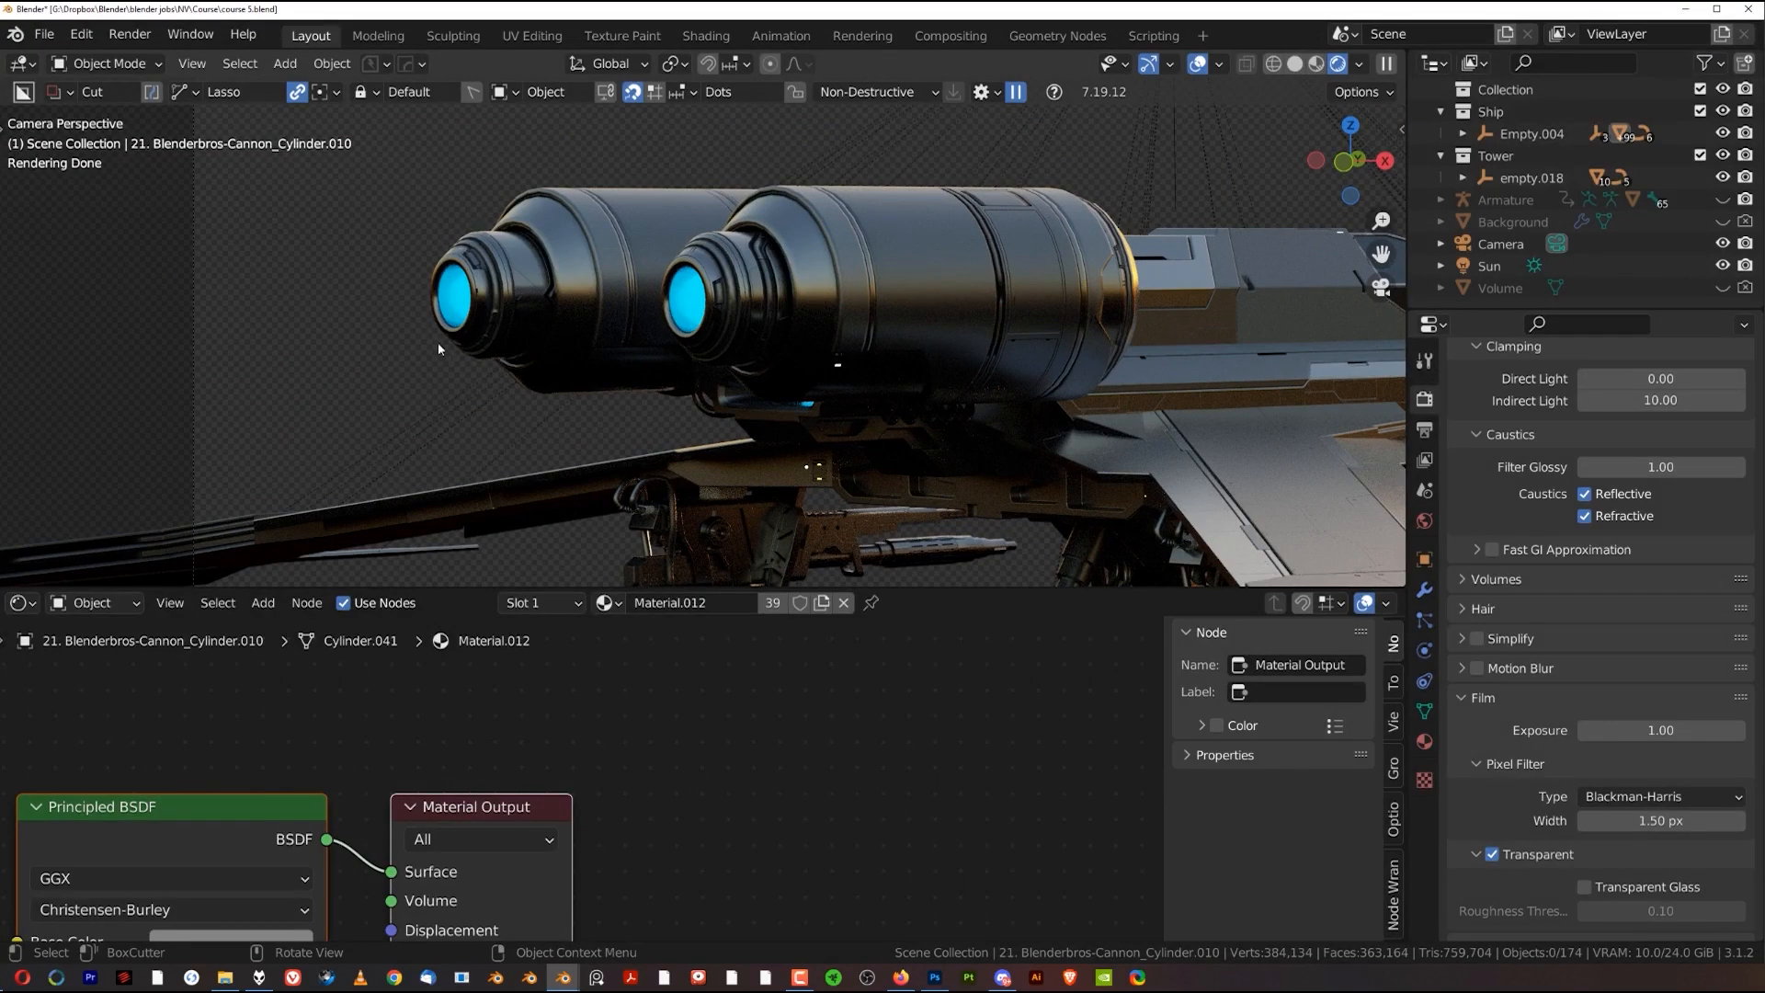
scroll(736, 287, "down", 4)
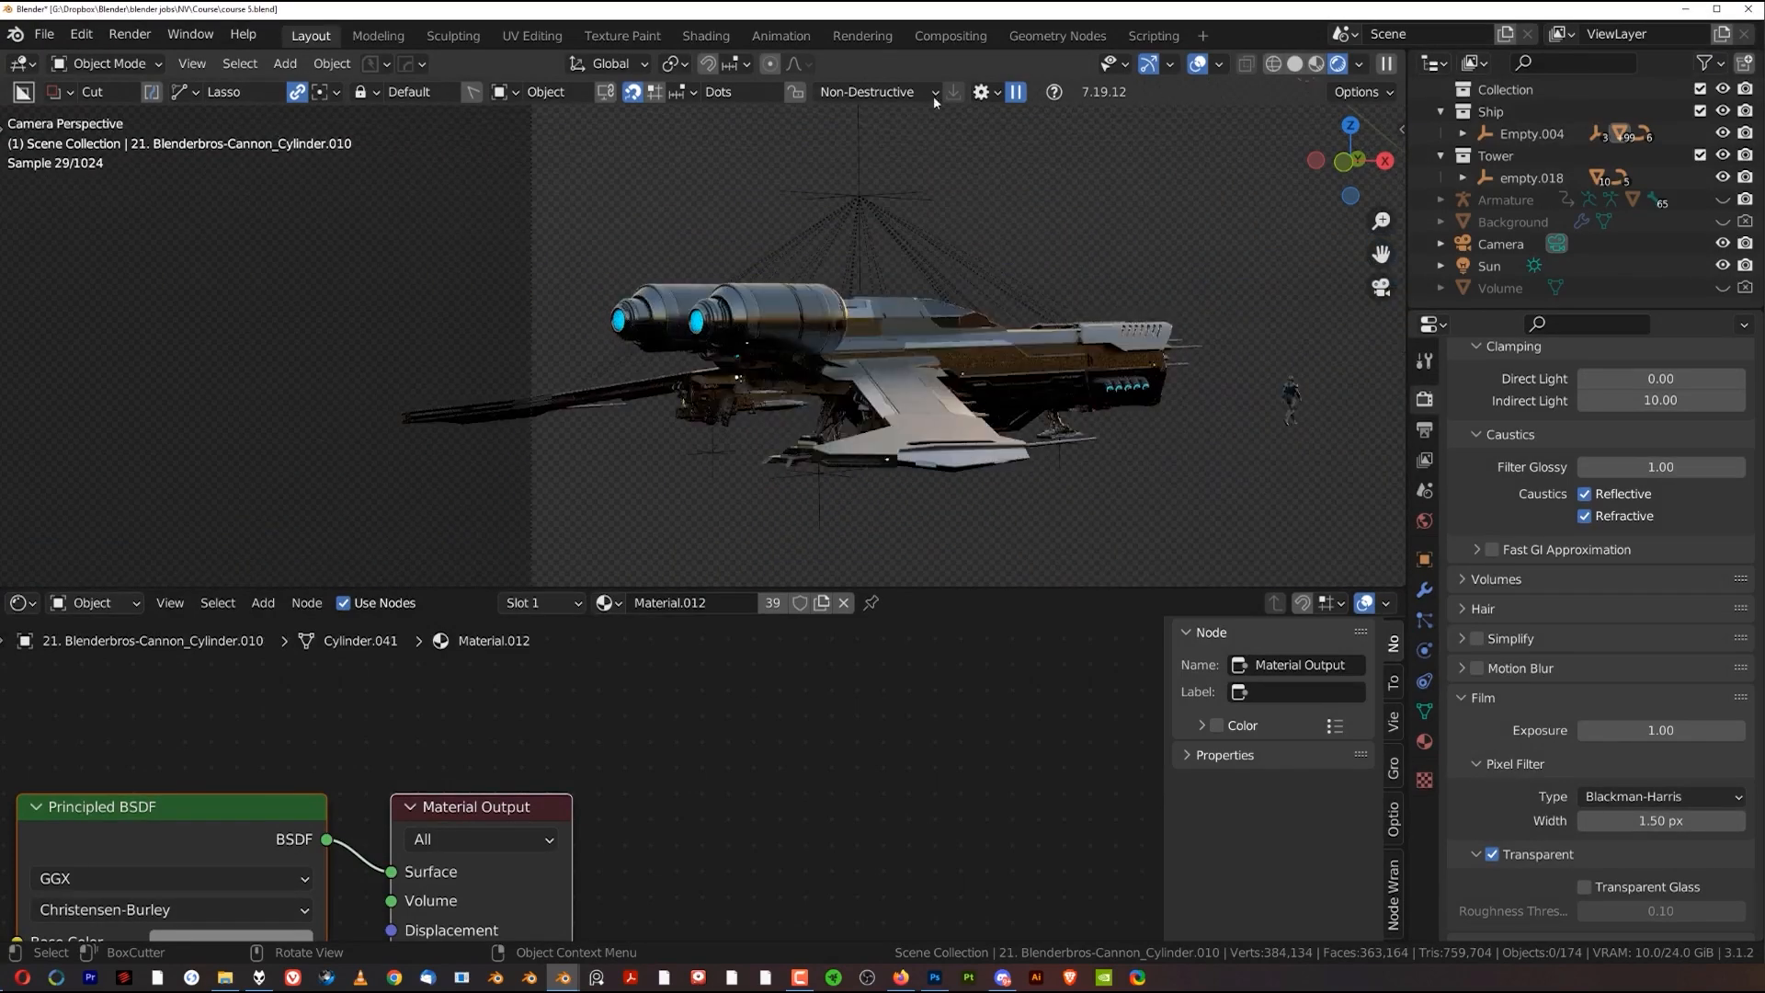
left_click(951, 36)
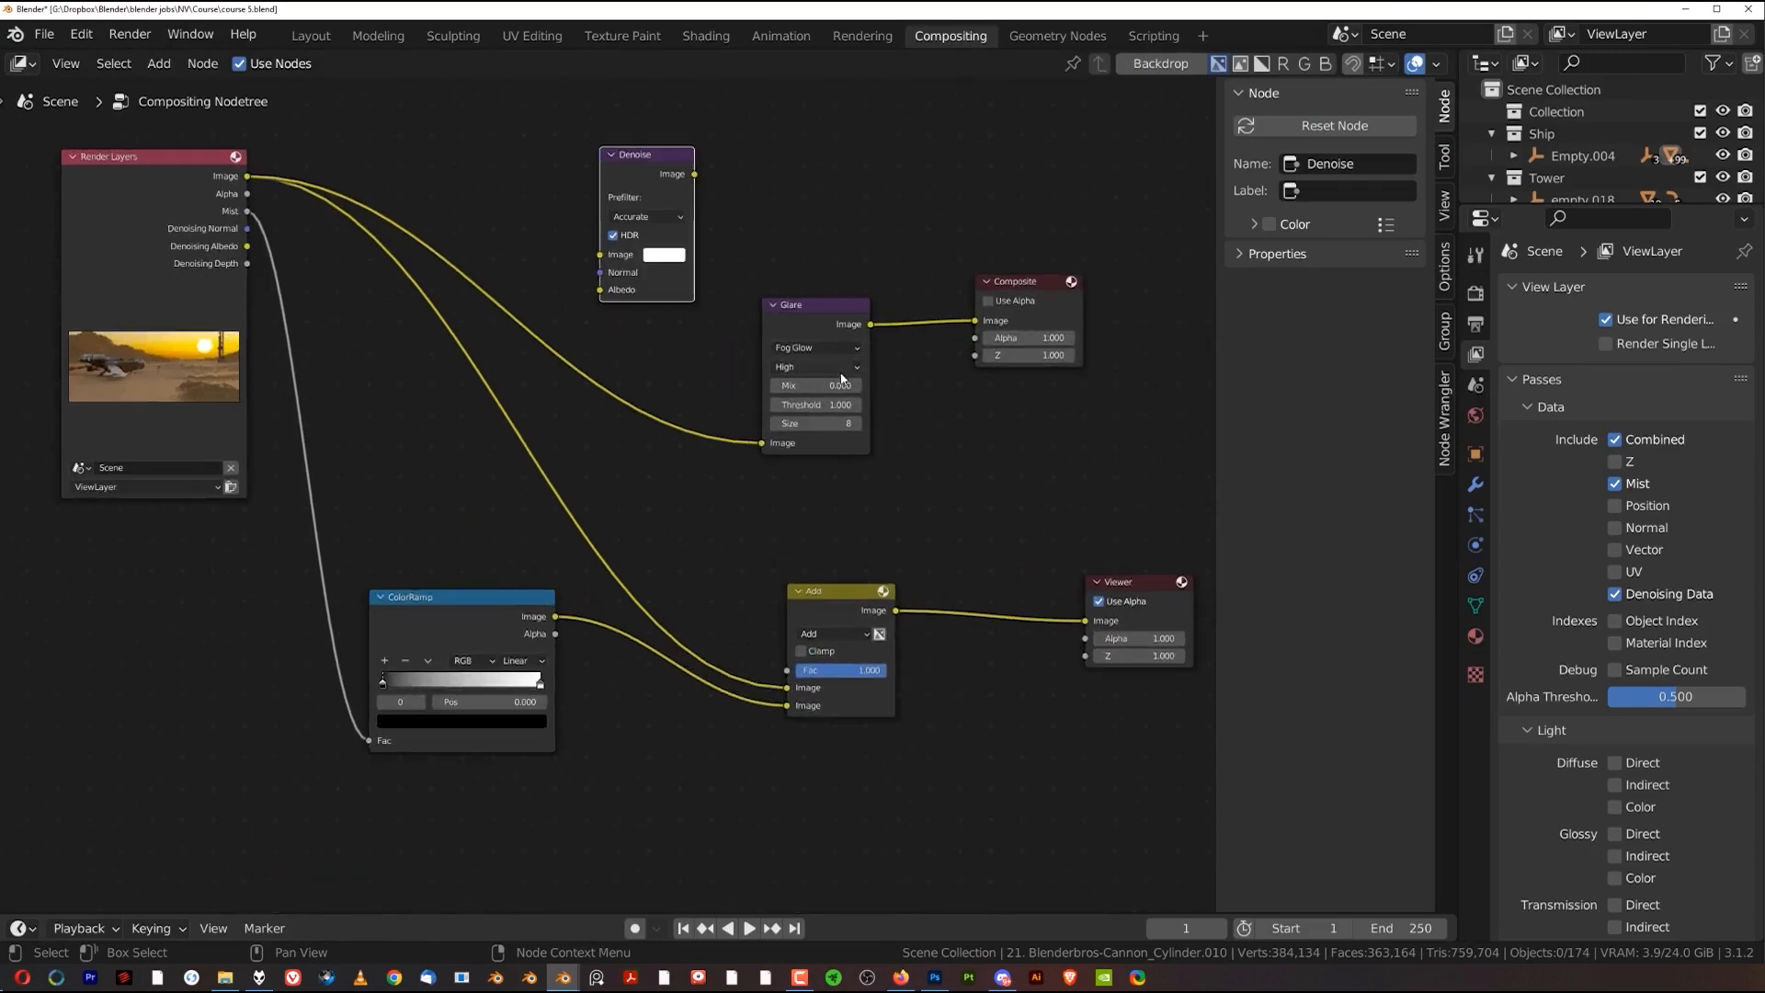
scroll(656, 469, "down", 1)
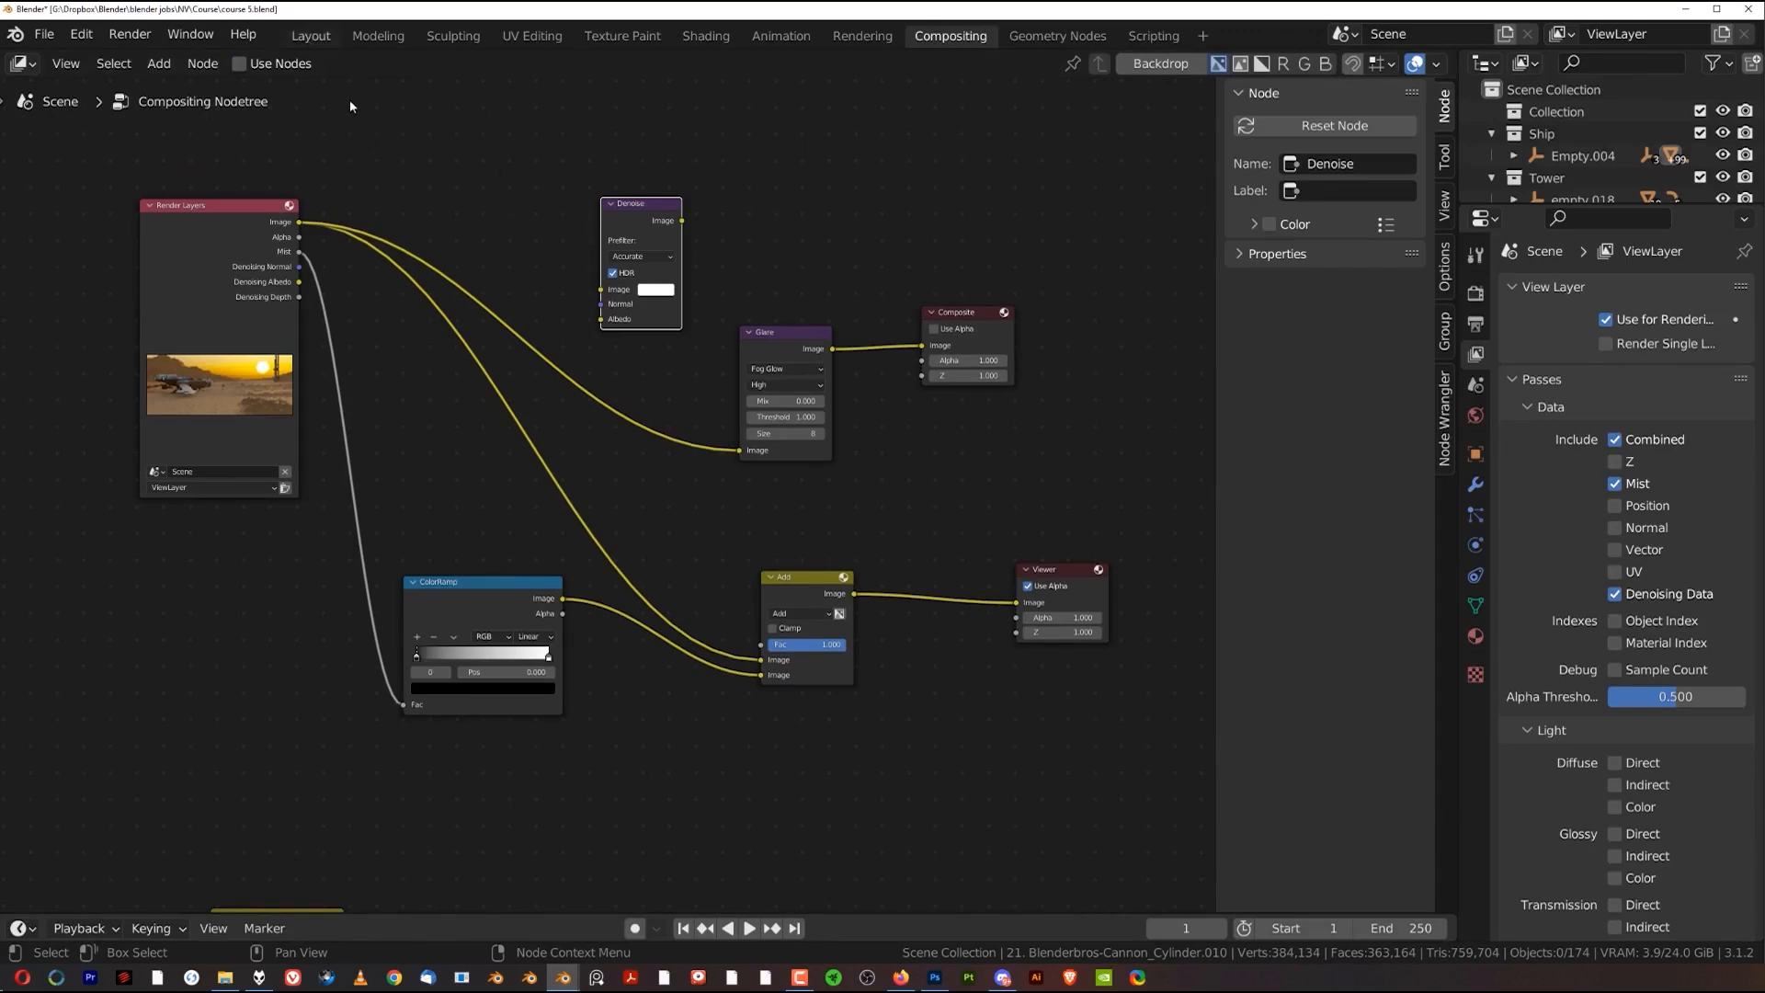
left_click(311, 35)
left_click(129, 34)
left_click(197, 54)
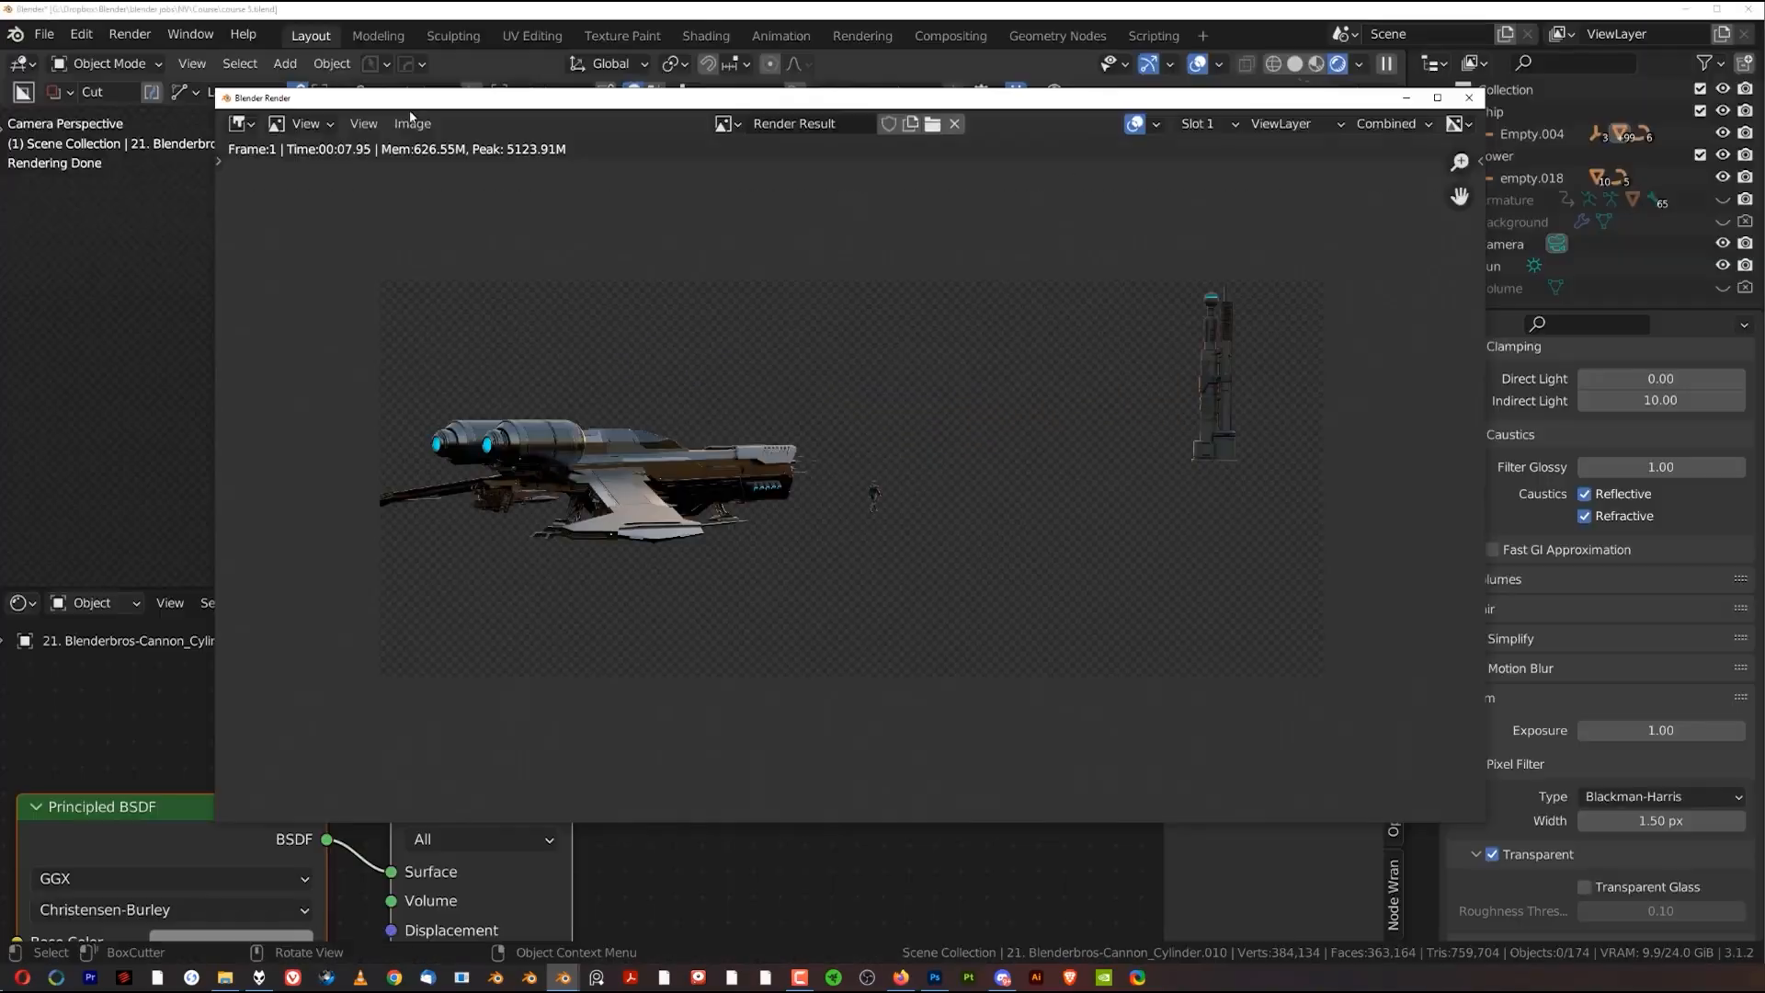
Save the transparent render as a 16-bit RGBA TIFF named "scene-r 1 cutout.tif"
left_click(412, 124)
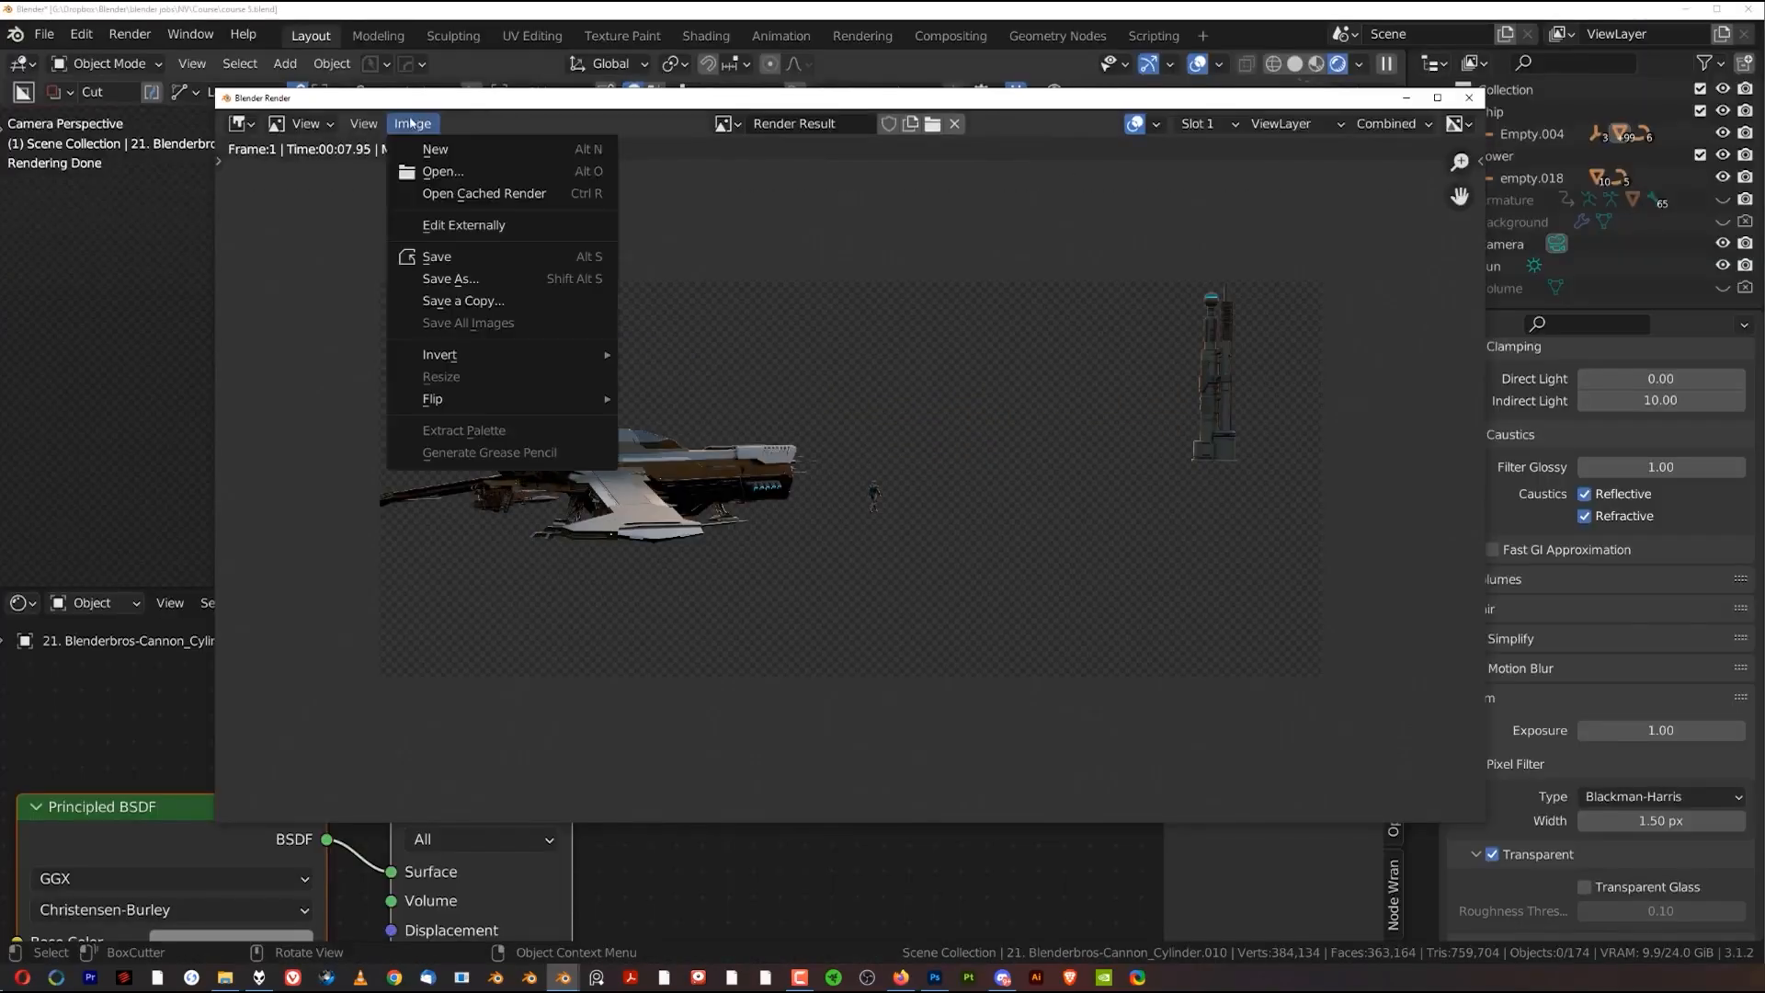
left_click(456, 279)
left_click(663, 681)
left_click_drag(664, 681, 636, 680)
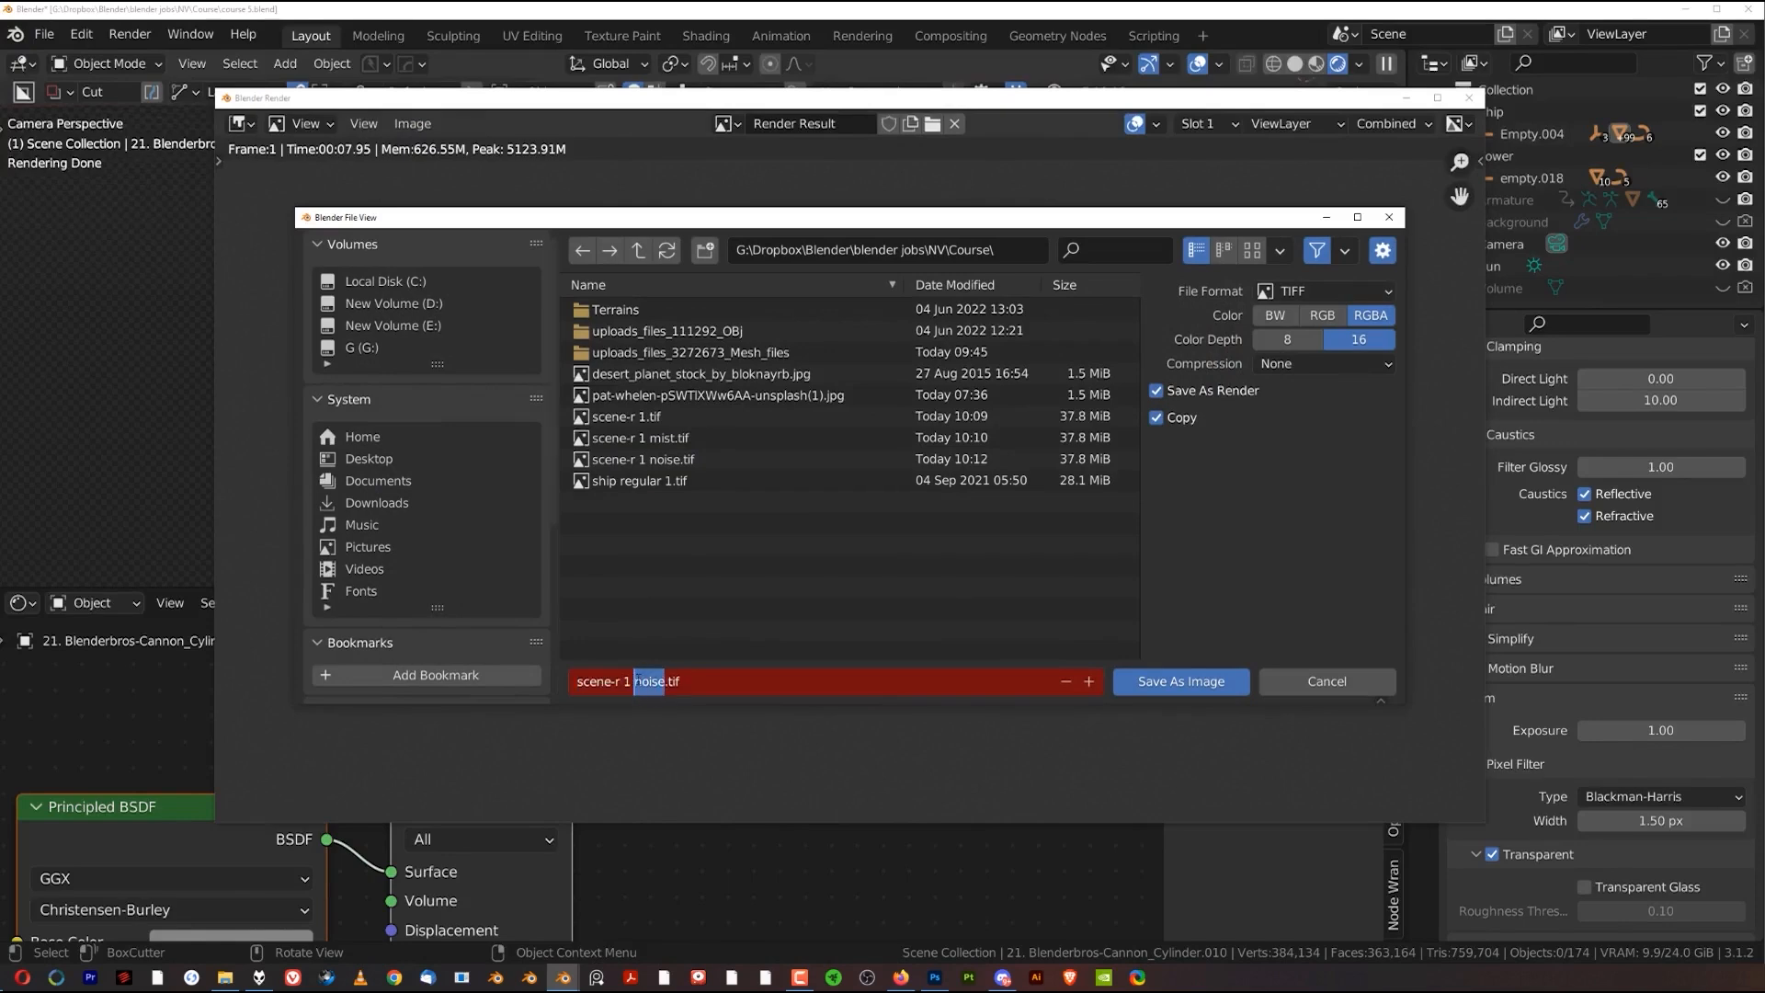
type("c")
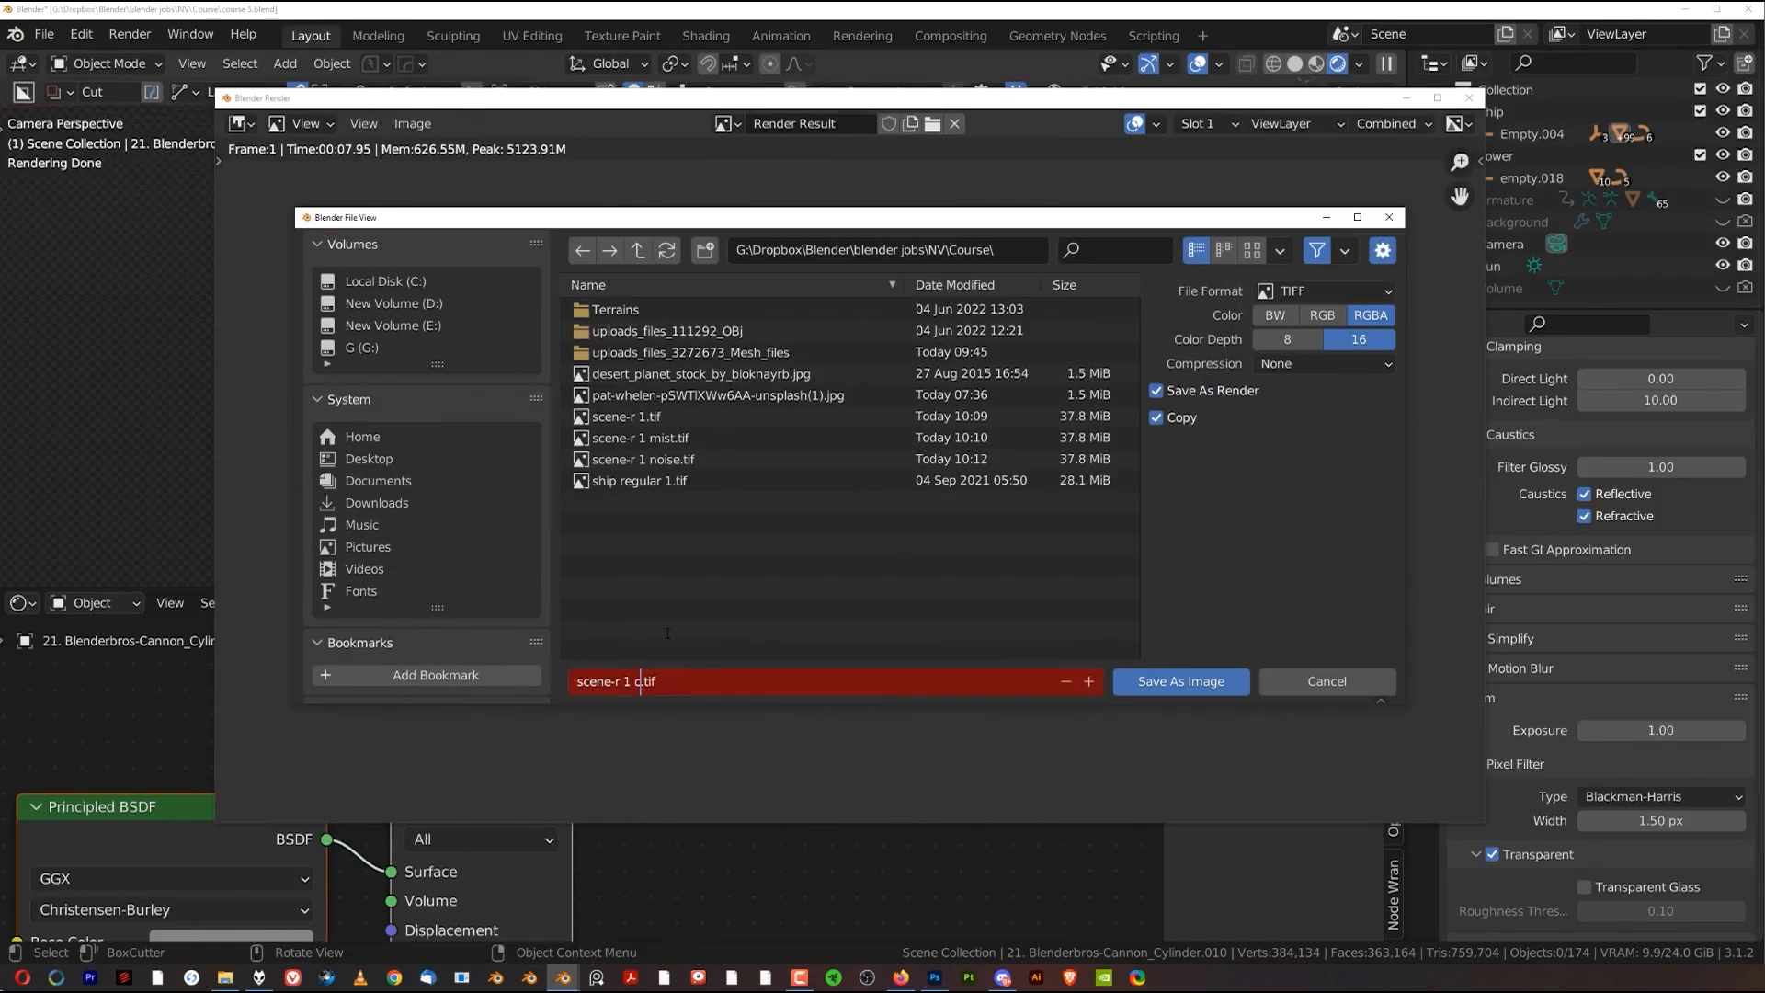
type("utout")
left_click(1228, 680)
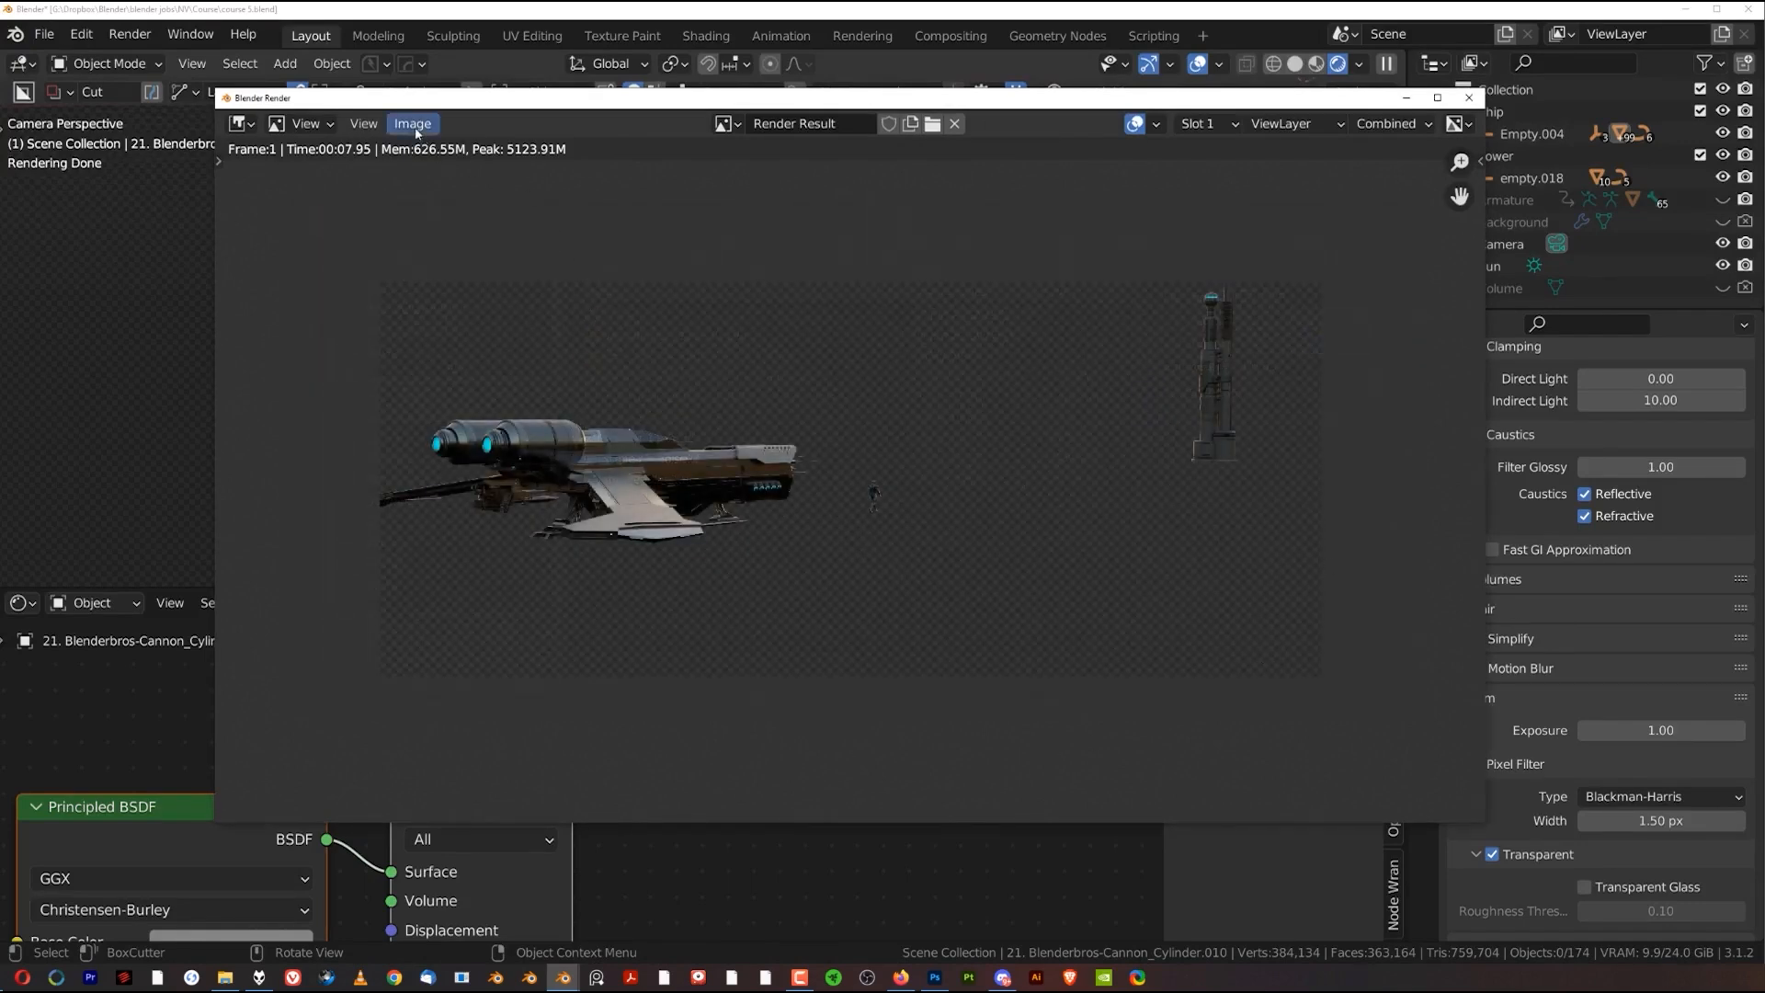
Check the RGBA colour option in the image save settings without saving again, and close the render window
left_click(364, 124)
mouse_move(407, 126)
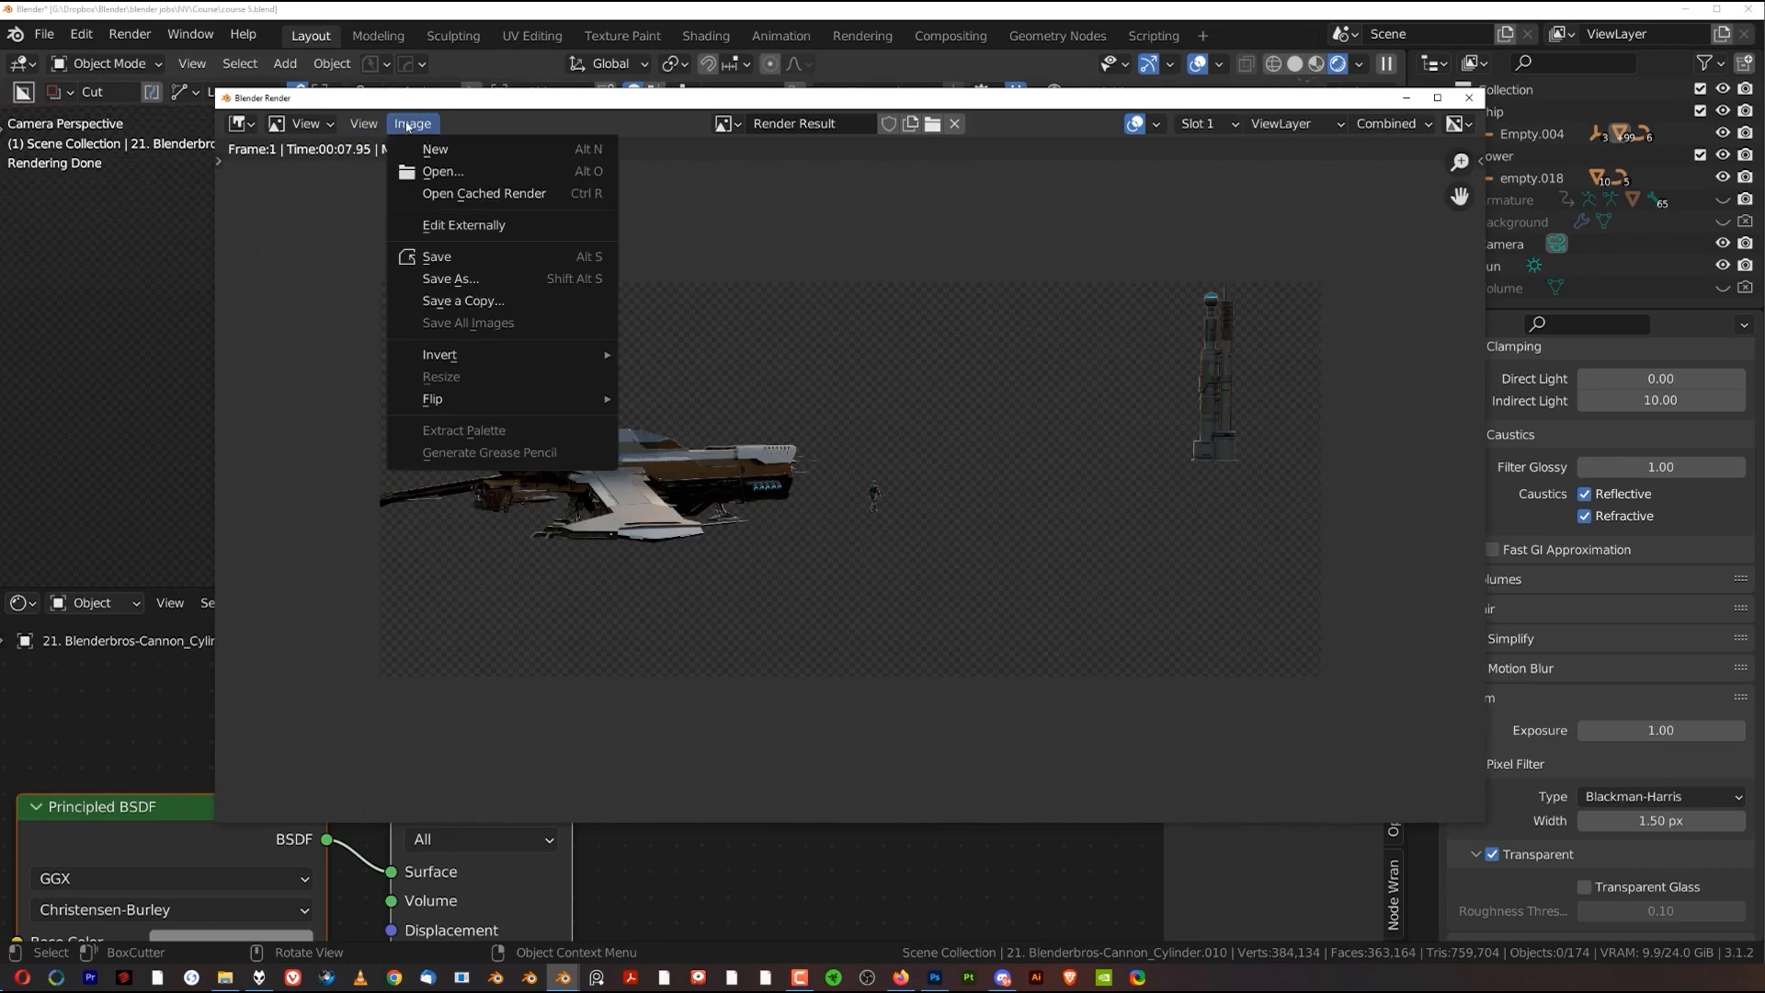
left_click(450, 279)
left_click(1367, 317)
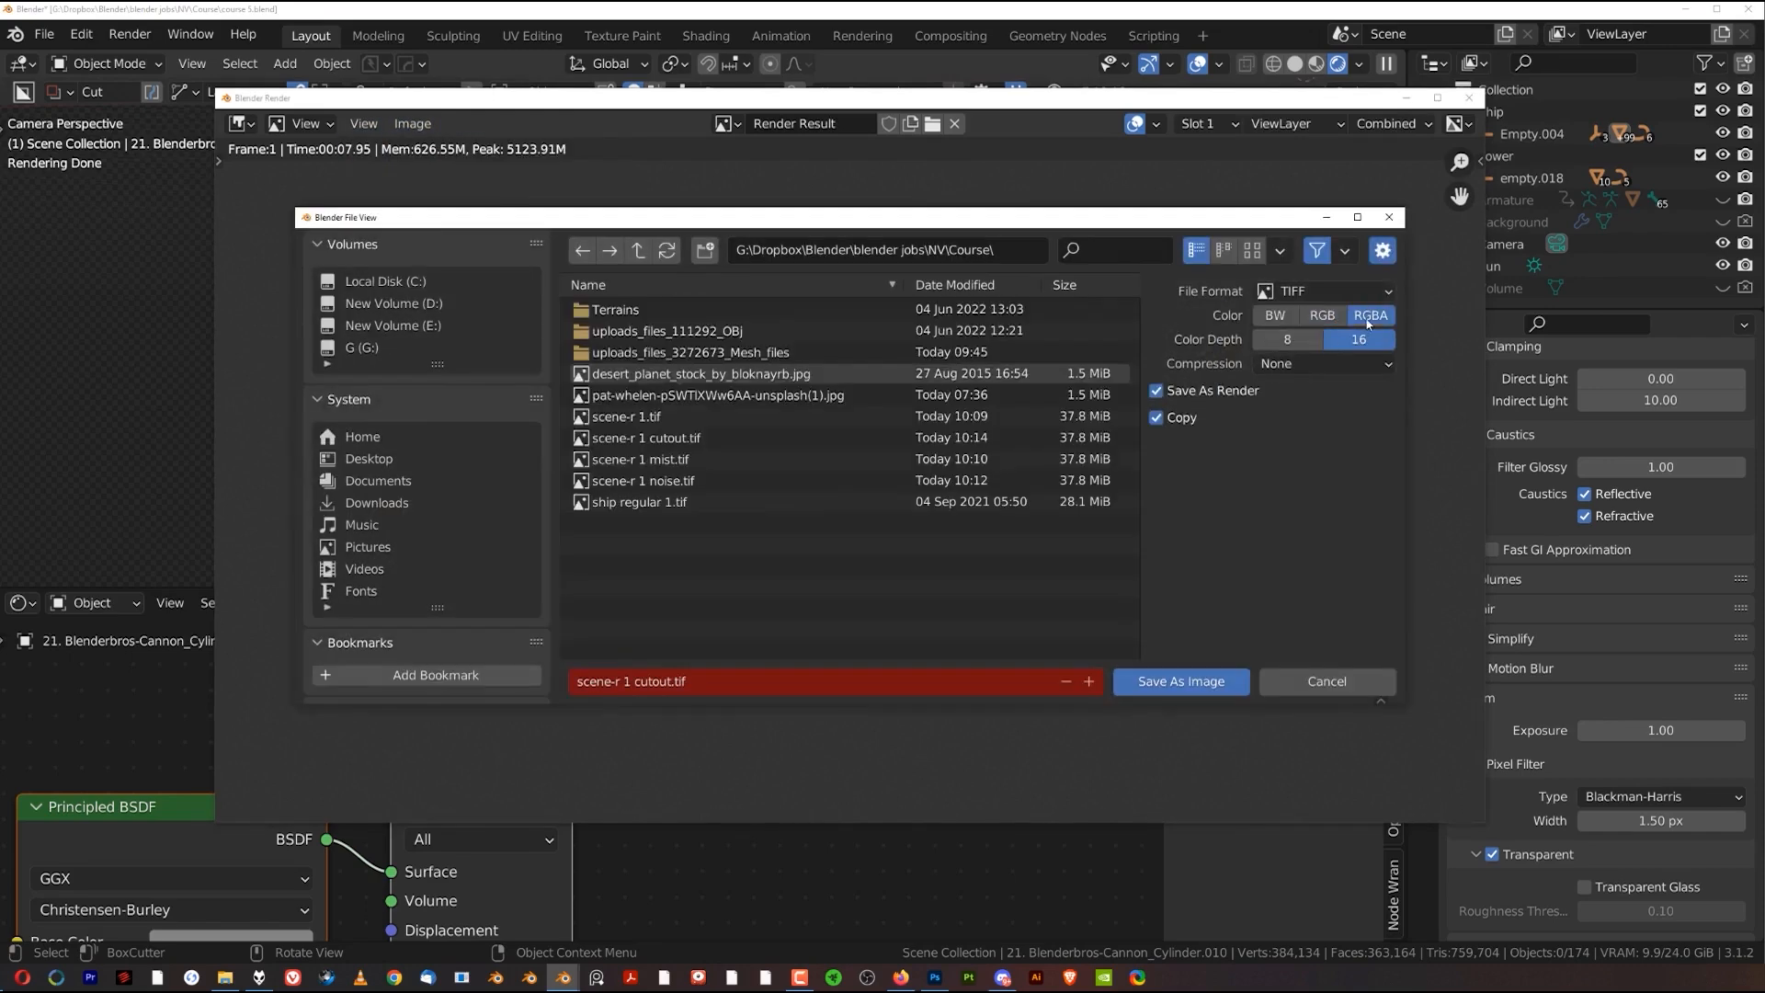
left_click(1388, 217)
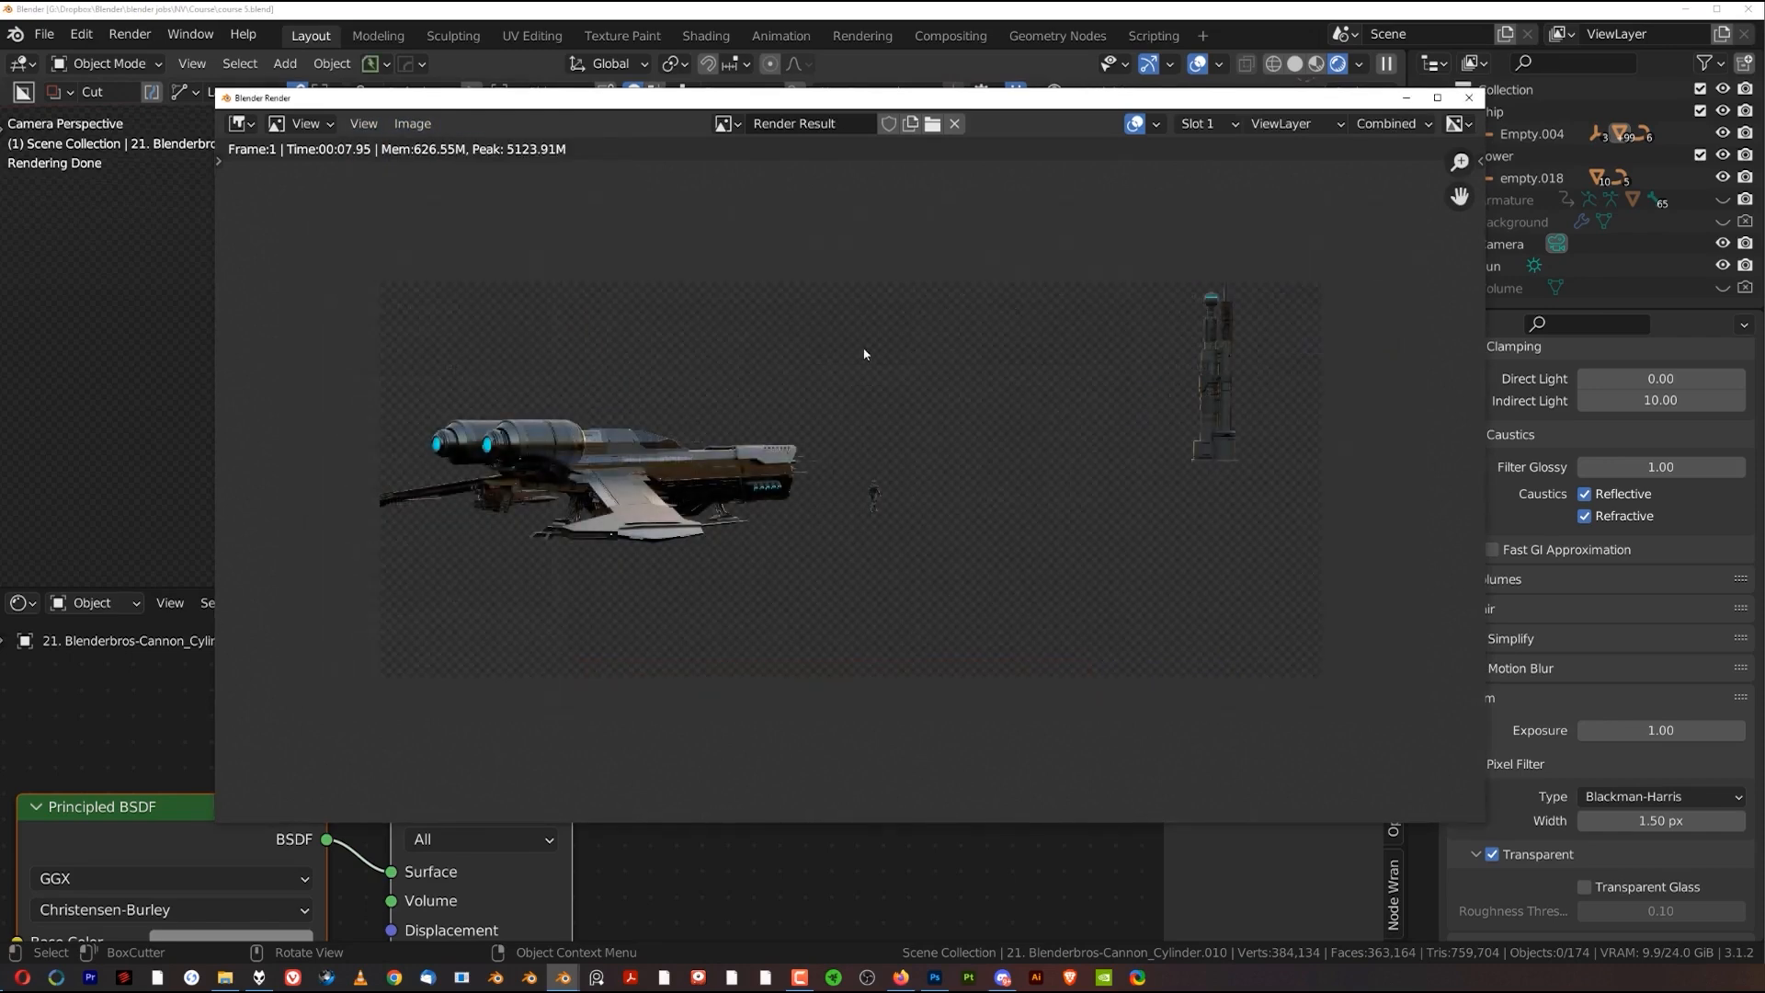
left_click(1469, 97)
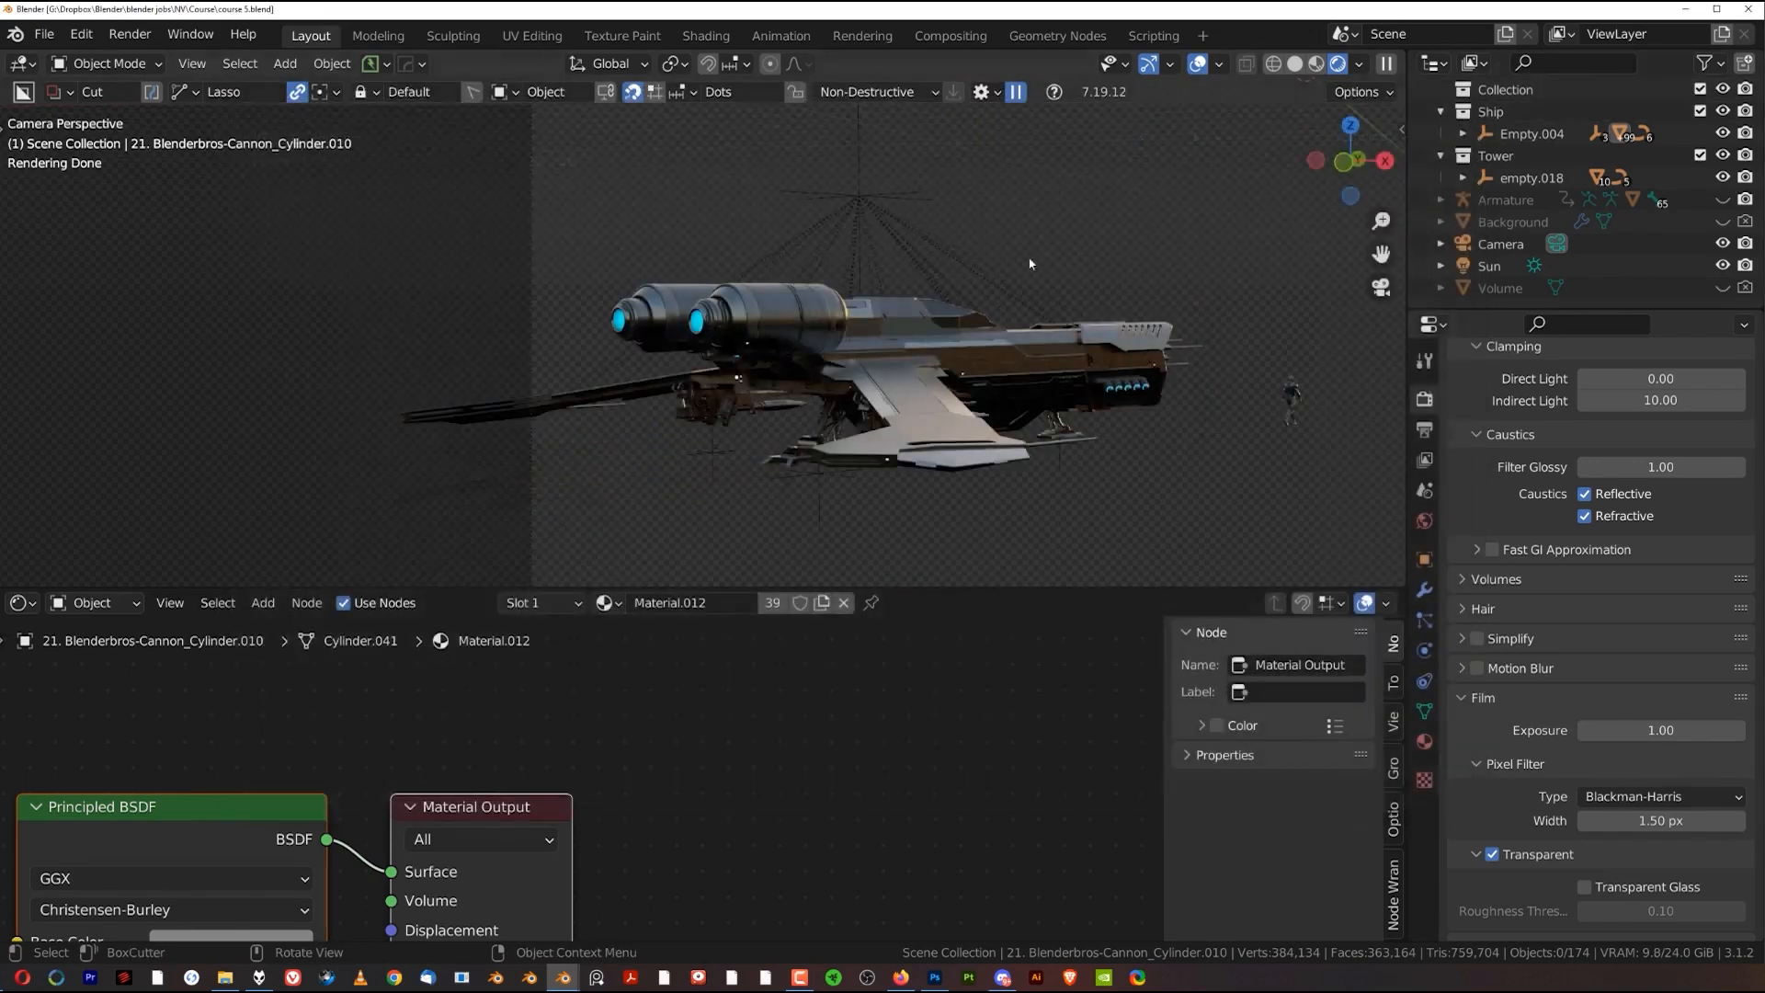
Restore the Background and Volume objects in the viewport and renders, and turn off the transparent film option
scroll(980, 246, "down", 5)
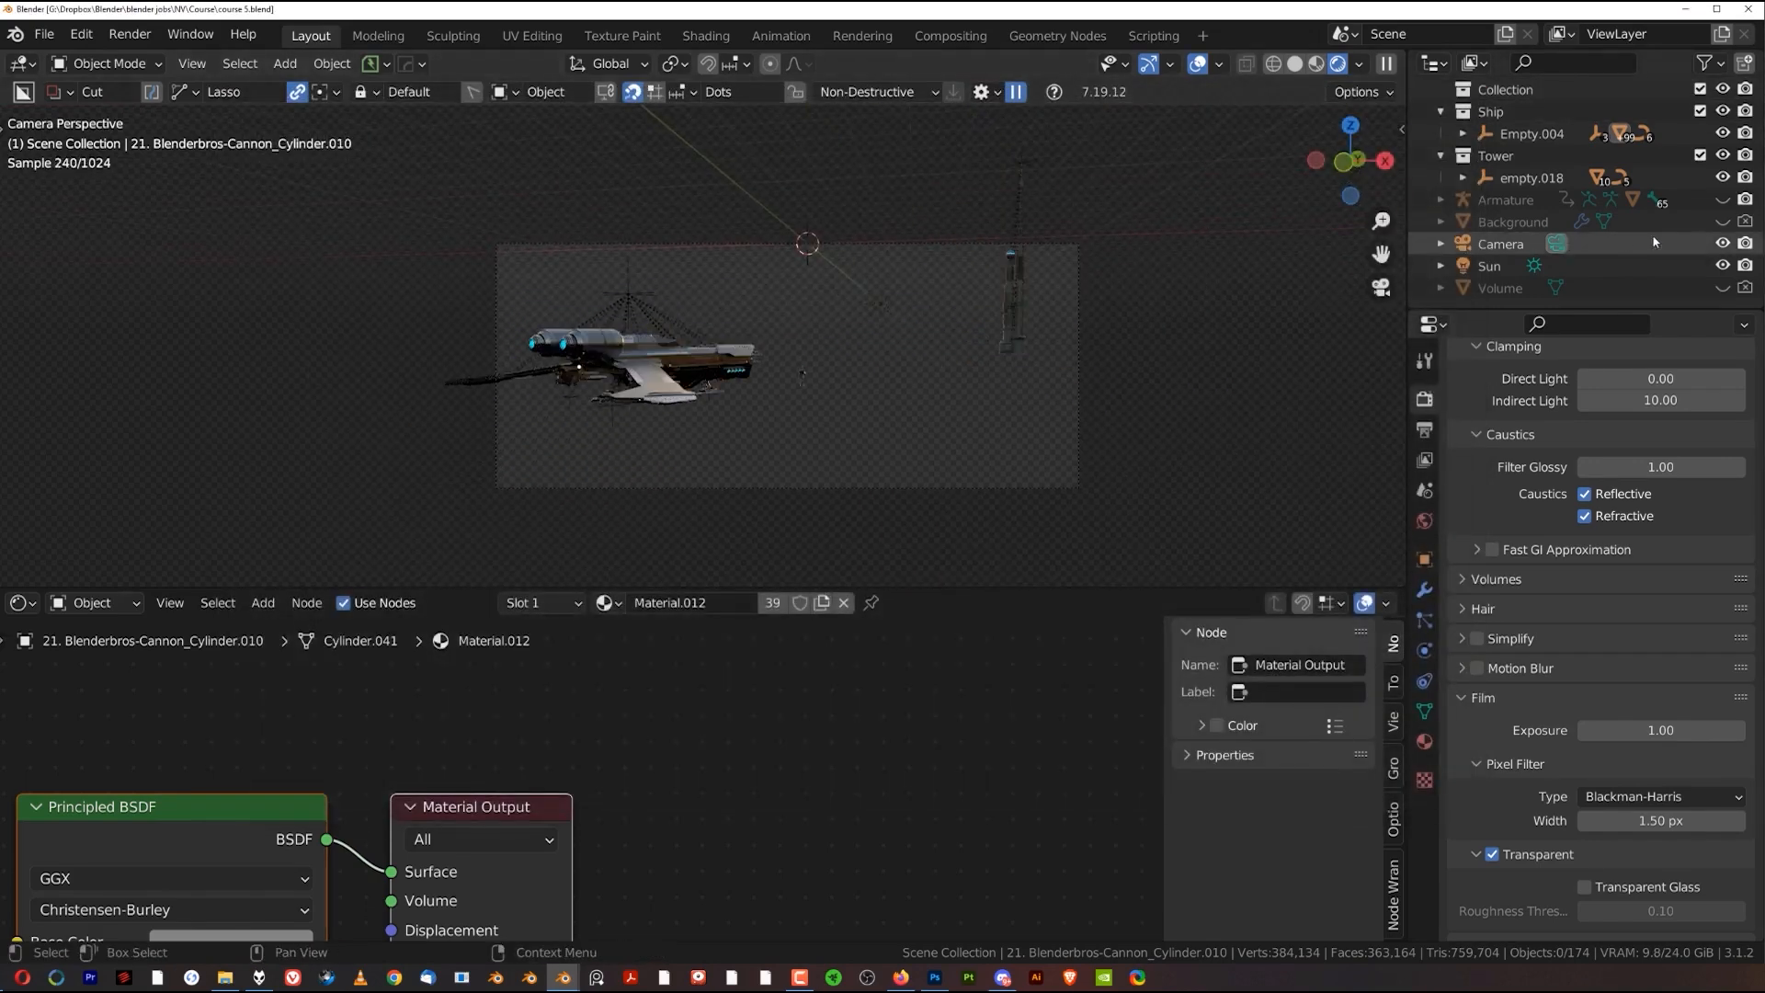
left_click(1723, 222)
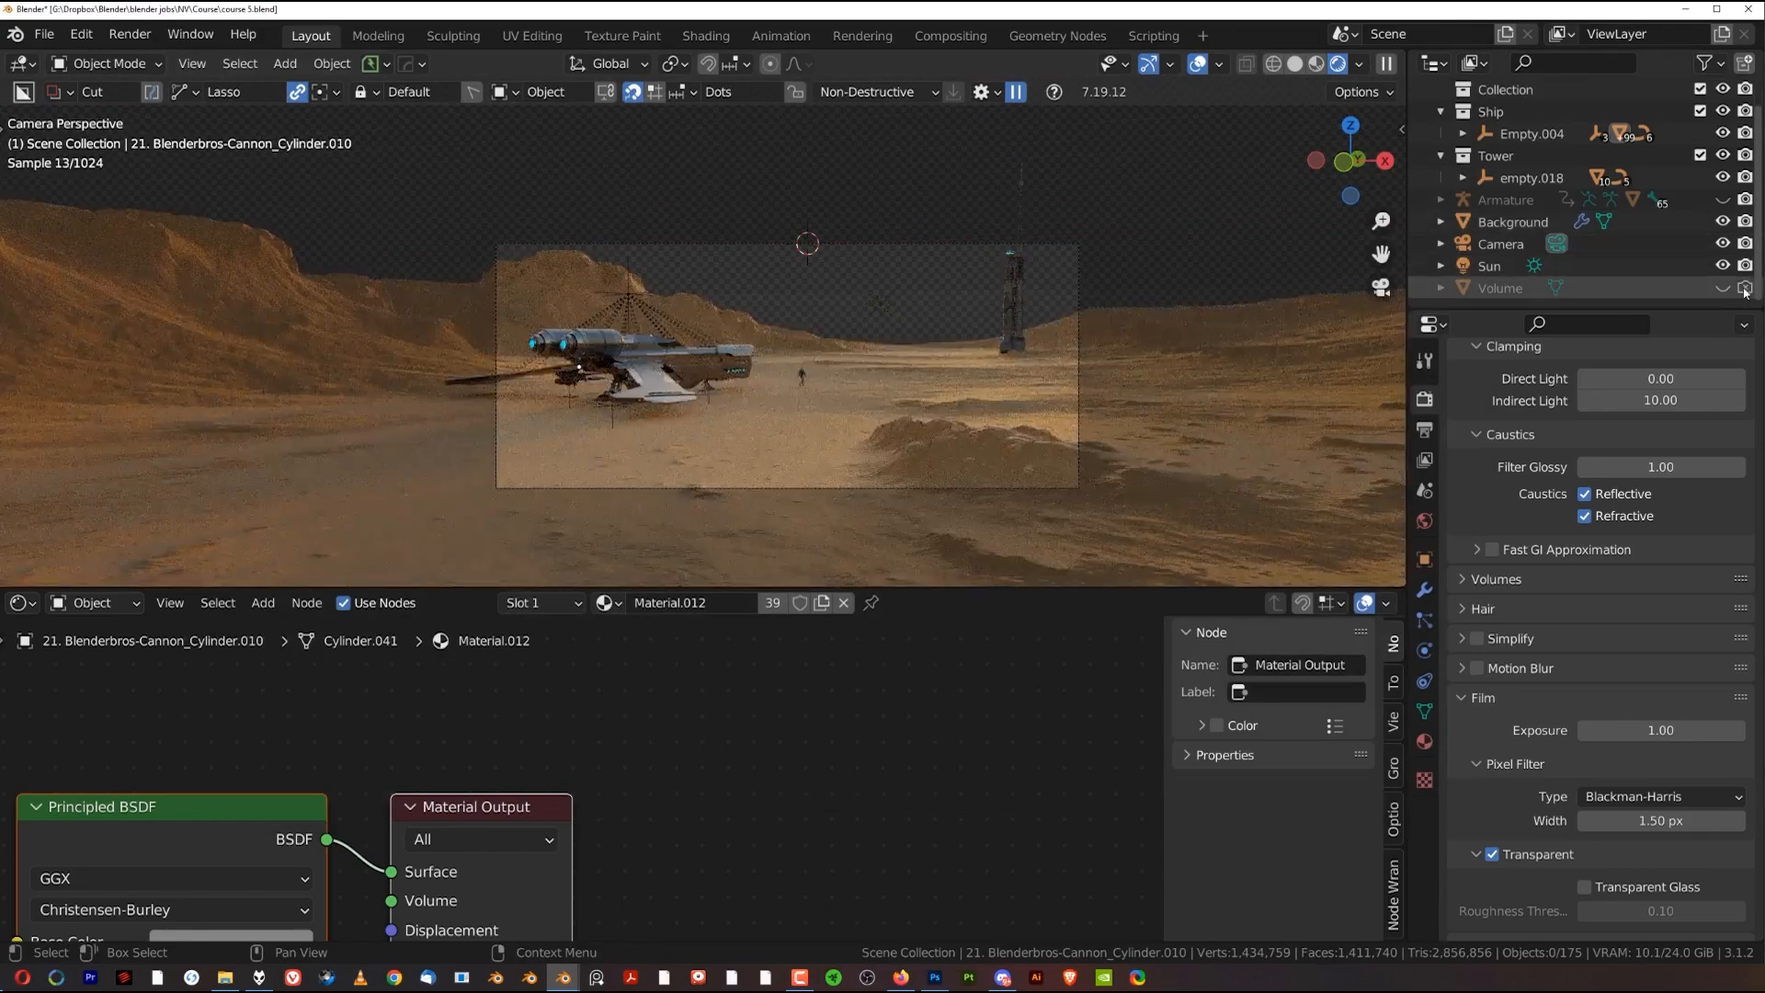
left_click(1722, 288)
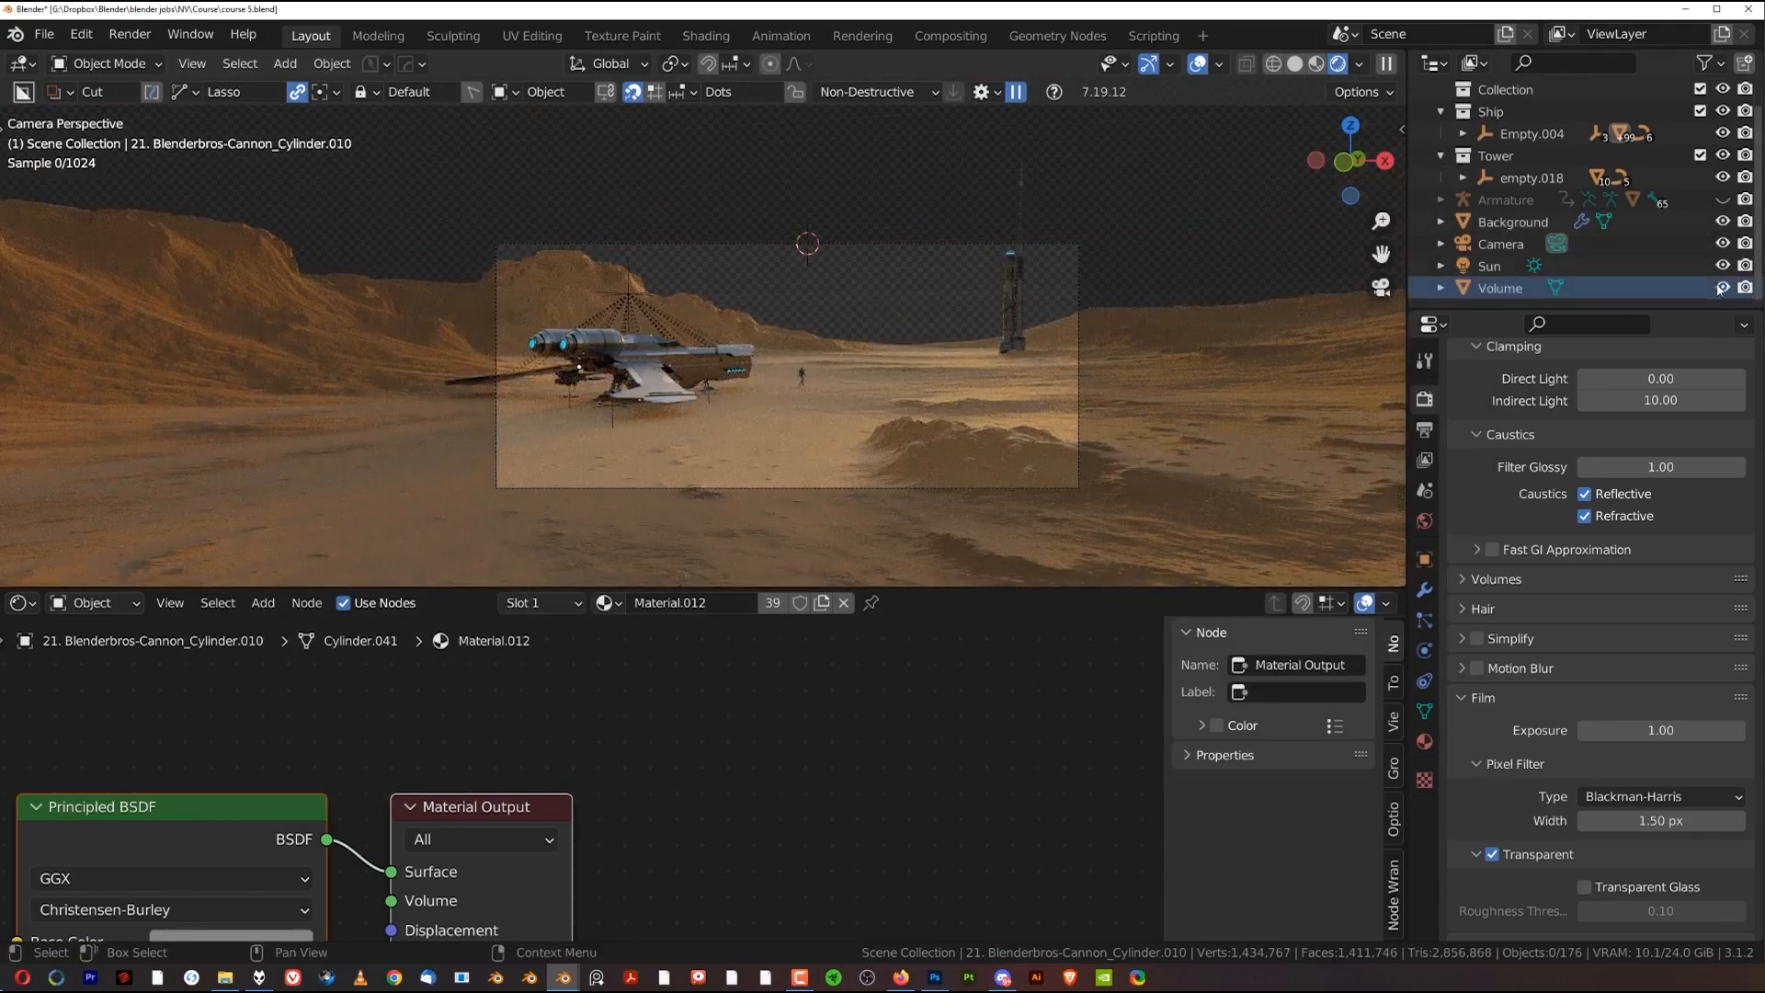
left_click(1492, 854)
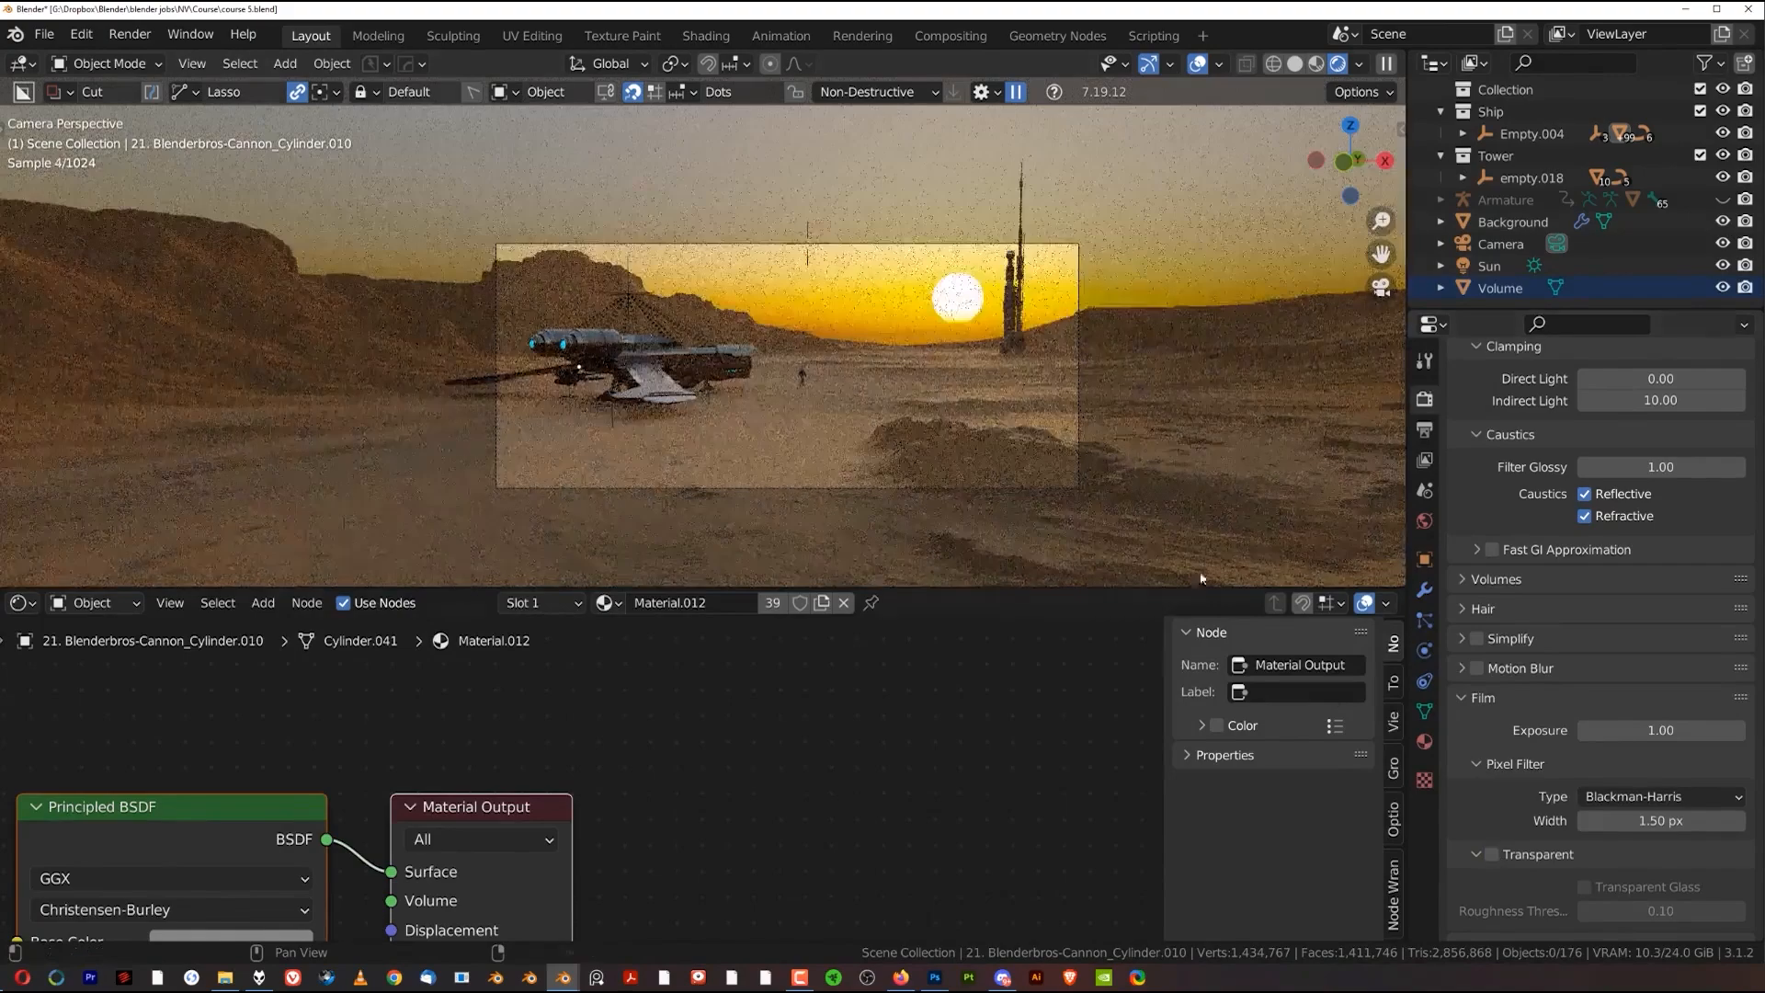
Enlarge the 3D viewport over the shader editor and switch it to solid shading
scroll(935, 432, "up", 2)
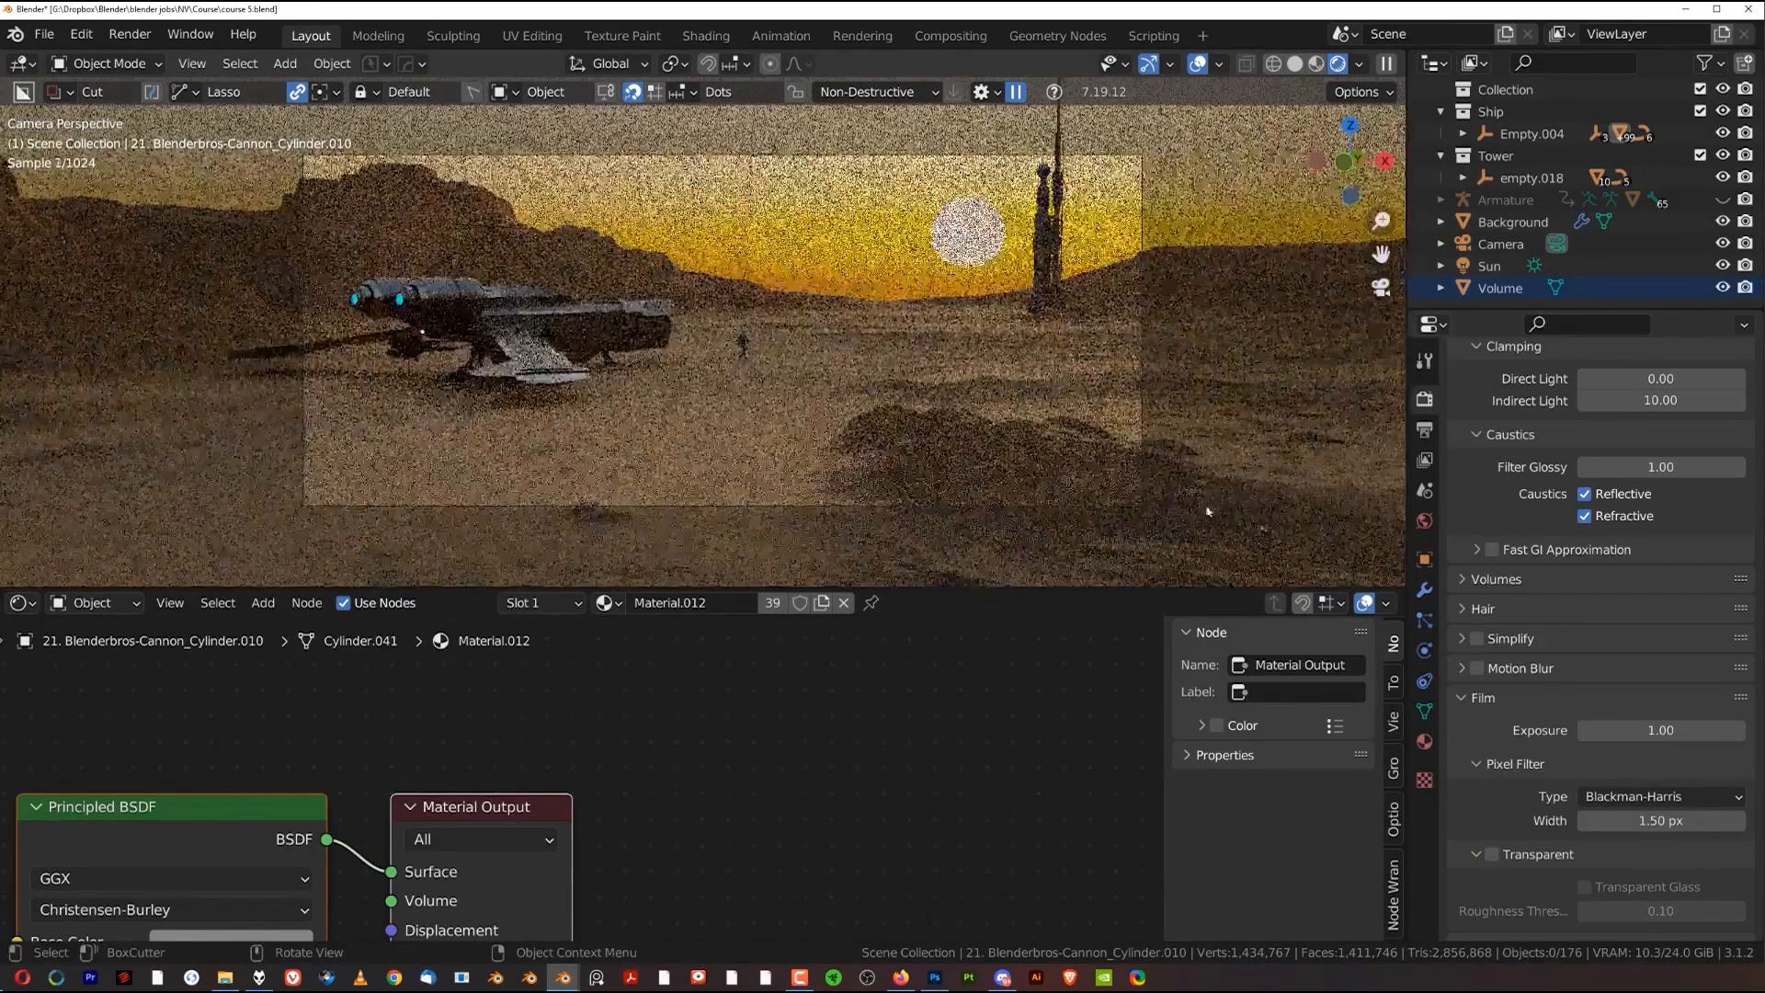
left_click_drag(1402, 582, 1367, 666)
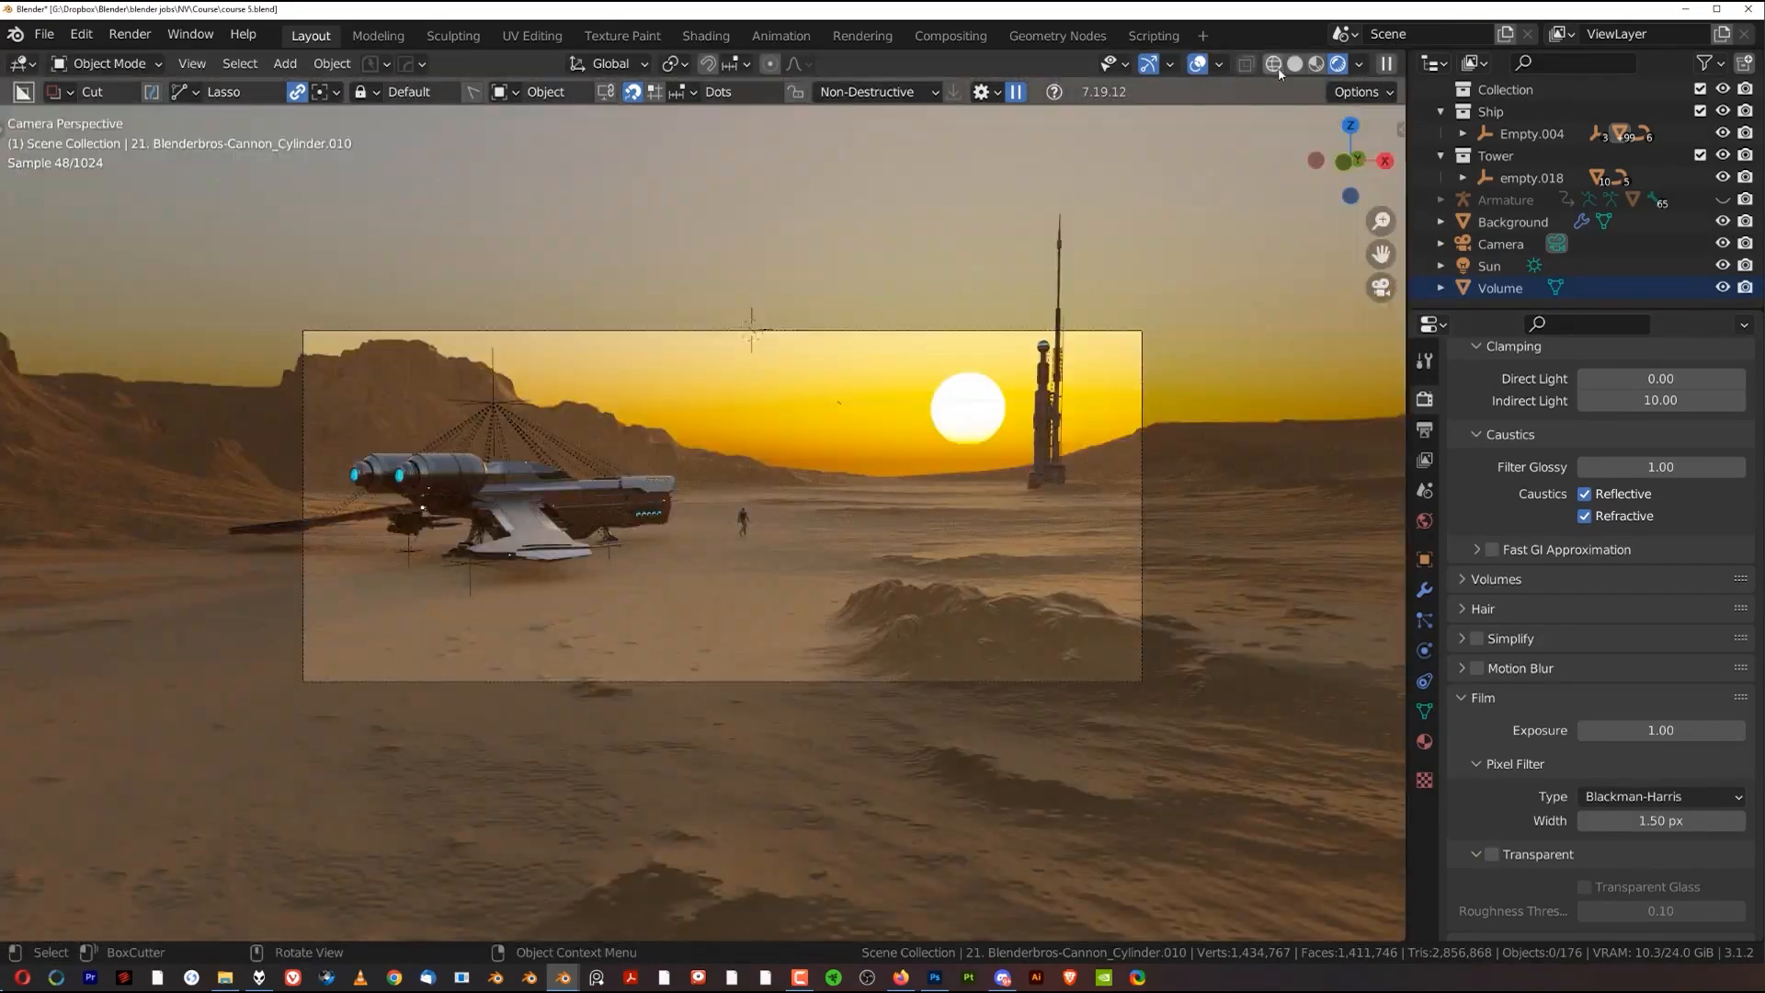
left_click(1298, 65)
scroll(797, 490, "up", 2)
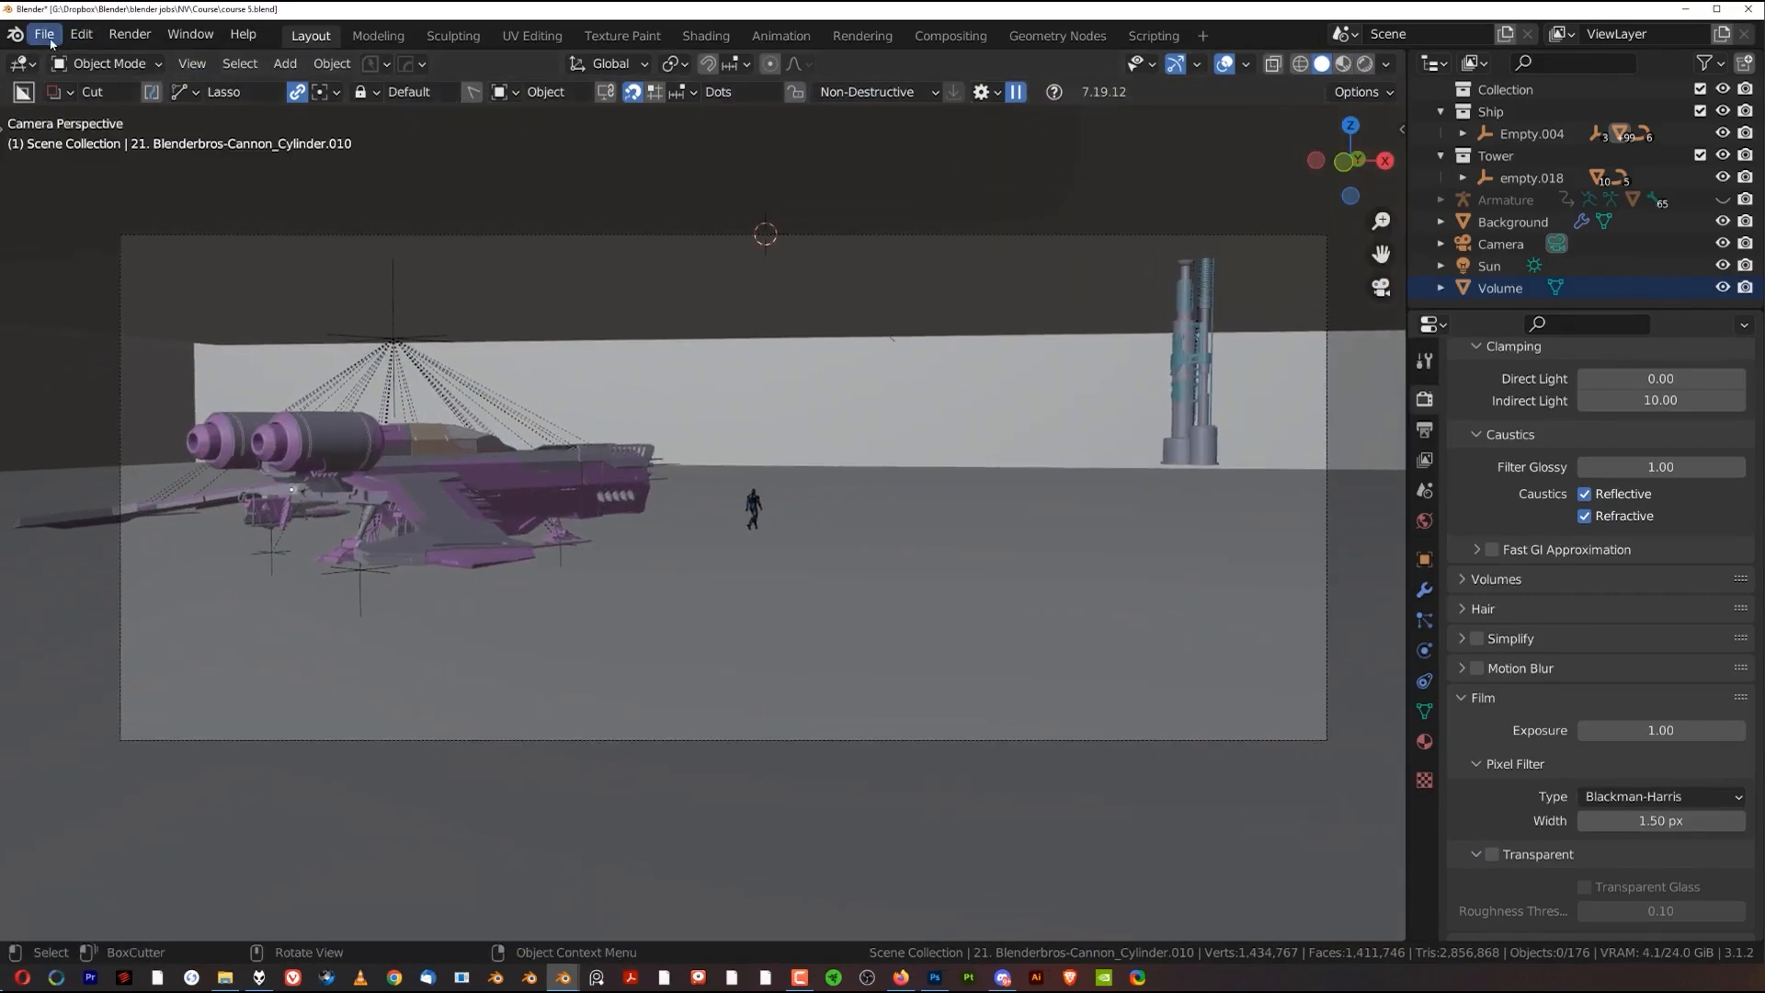
Pack all external resources into the project file
left_click(47, 36)
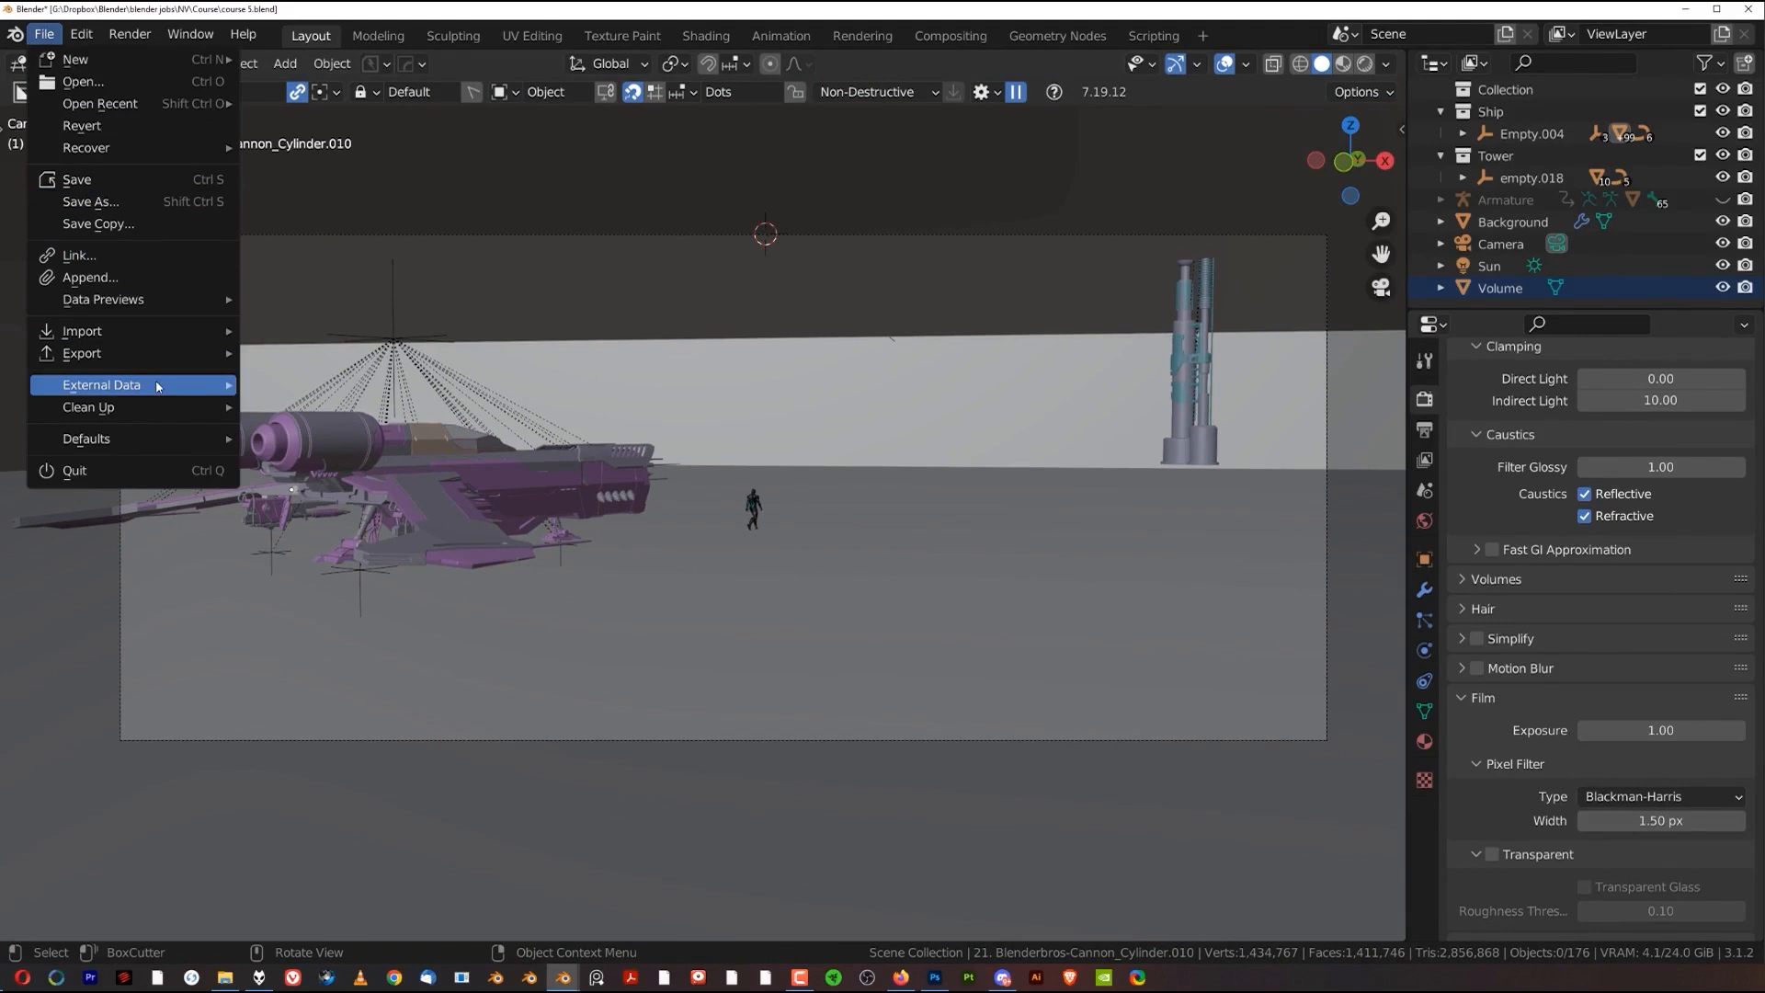
mouse_move(156, 384)
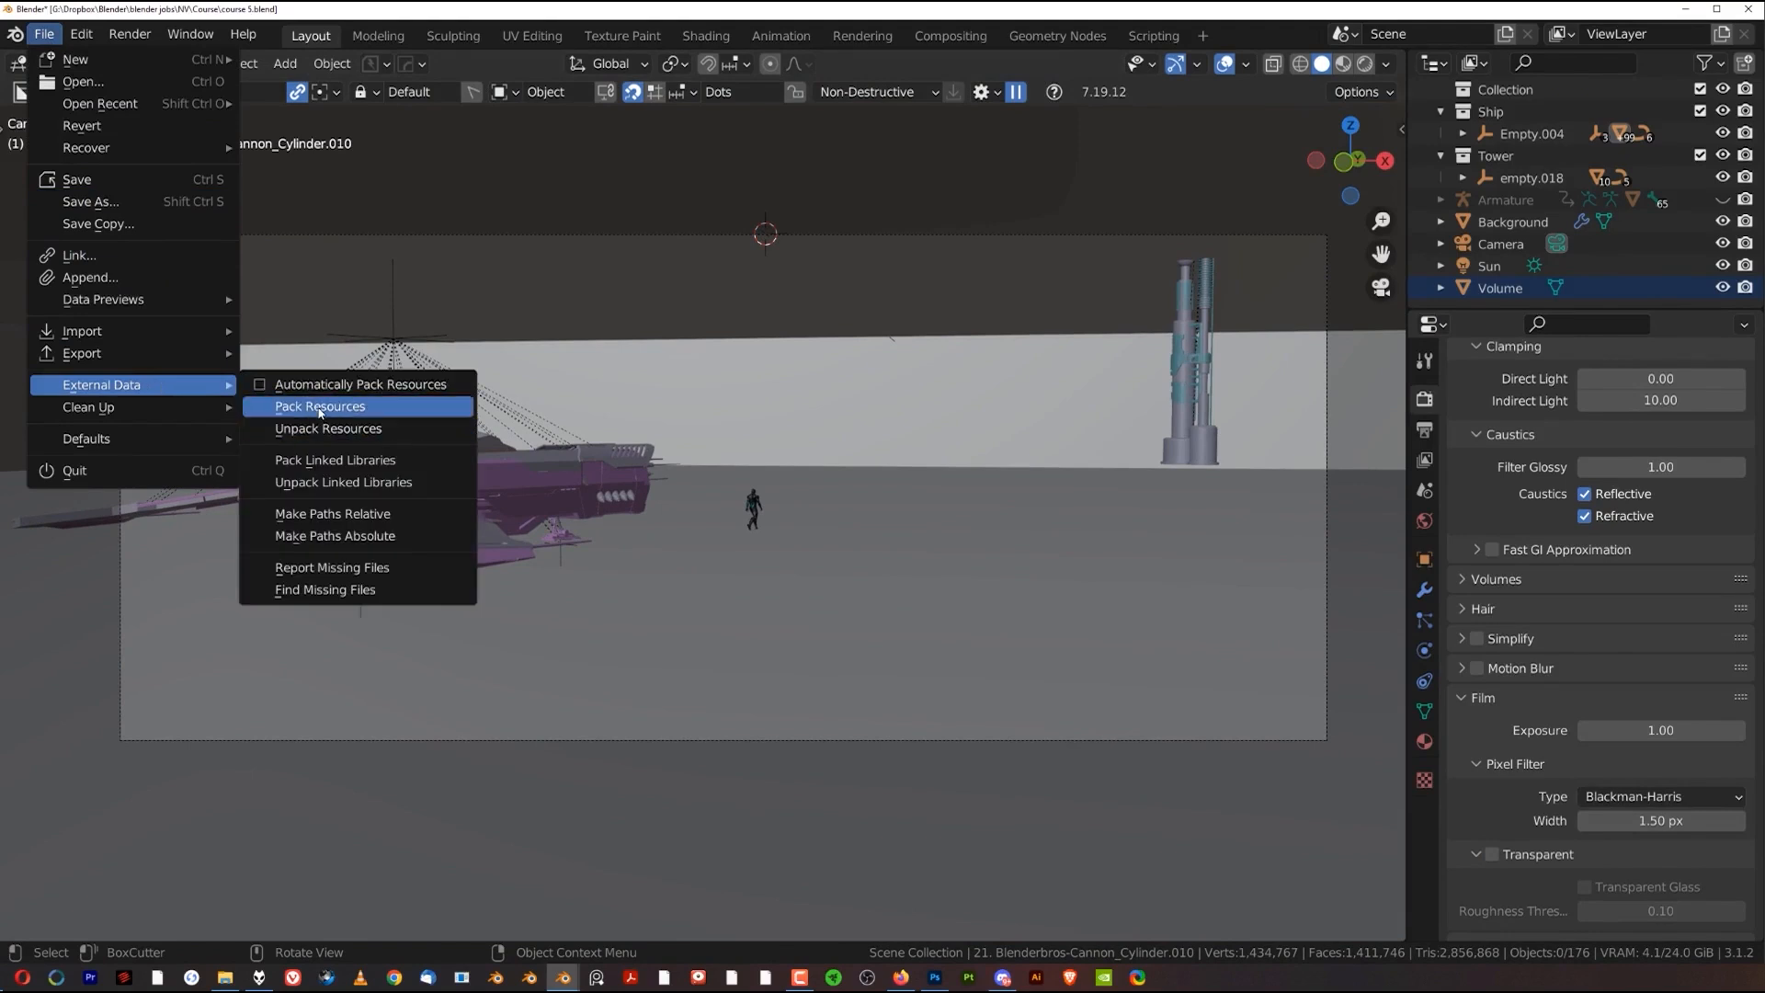
left_click(320, 409)
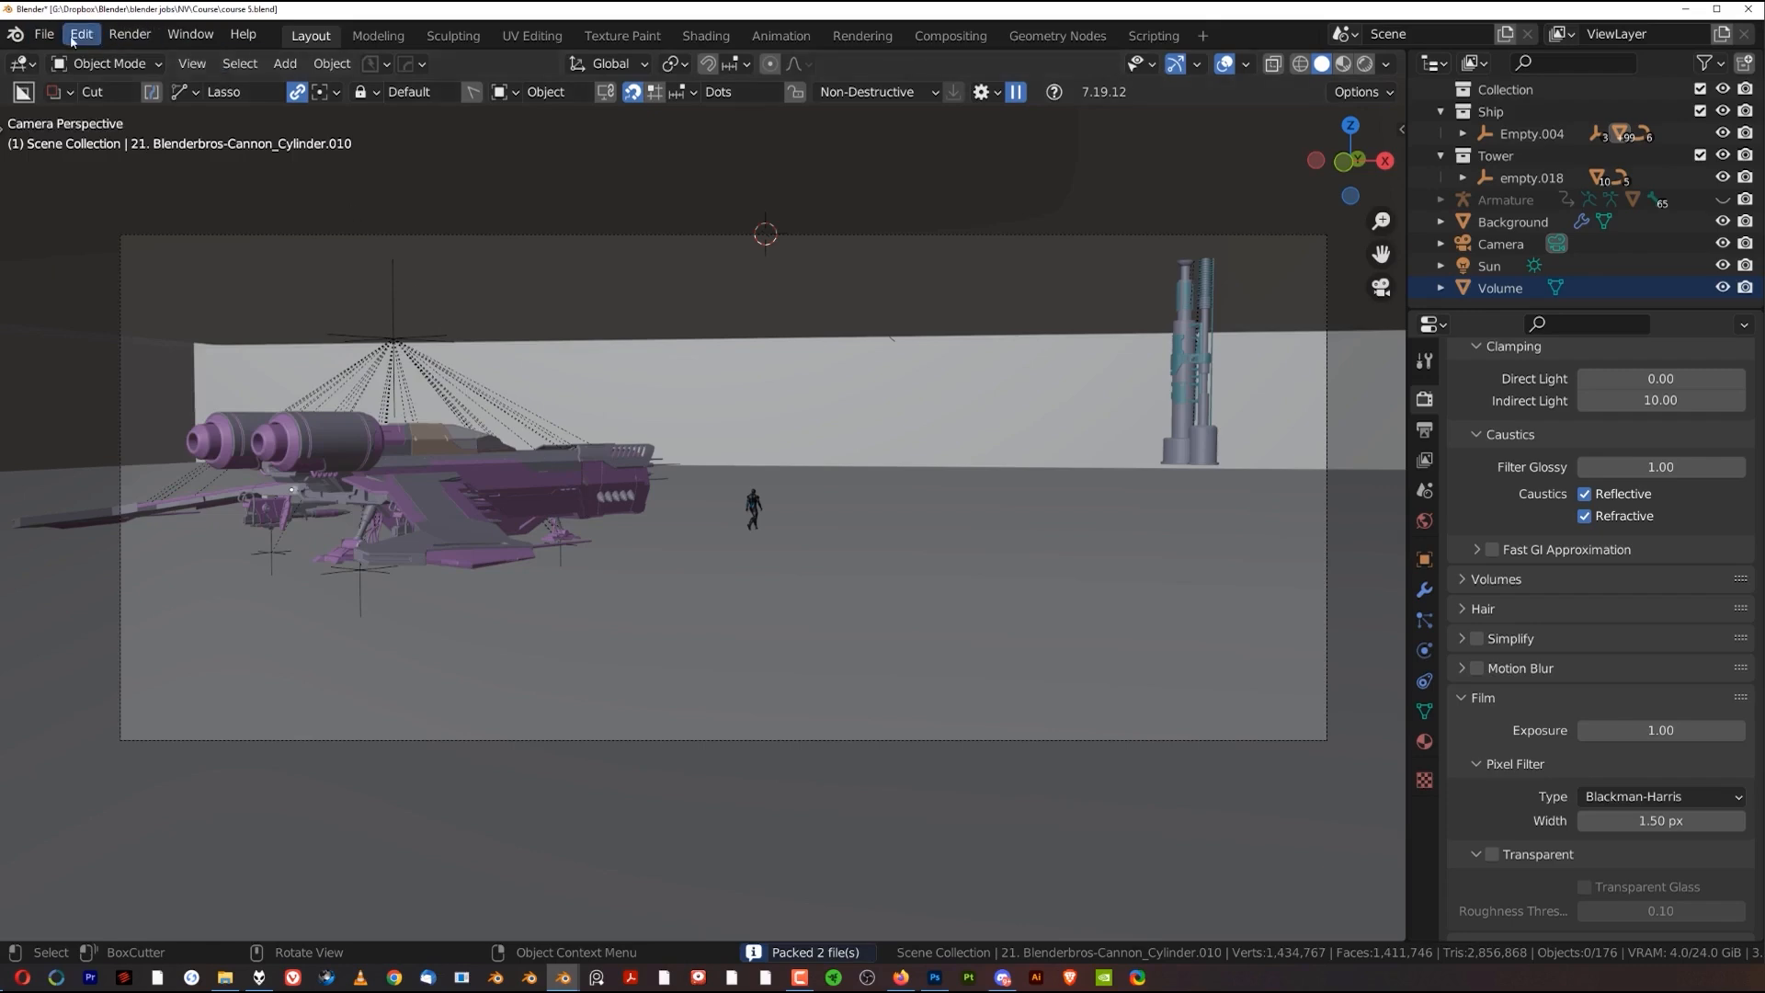
Save the project under the new name "course 5 FINAL.blend" and select the walking warrior
left_click(44, 34)
left_click(69, 205)
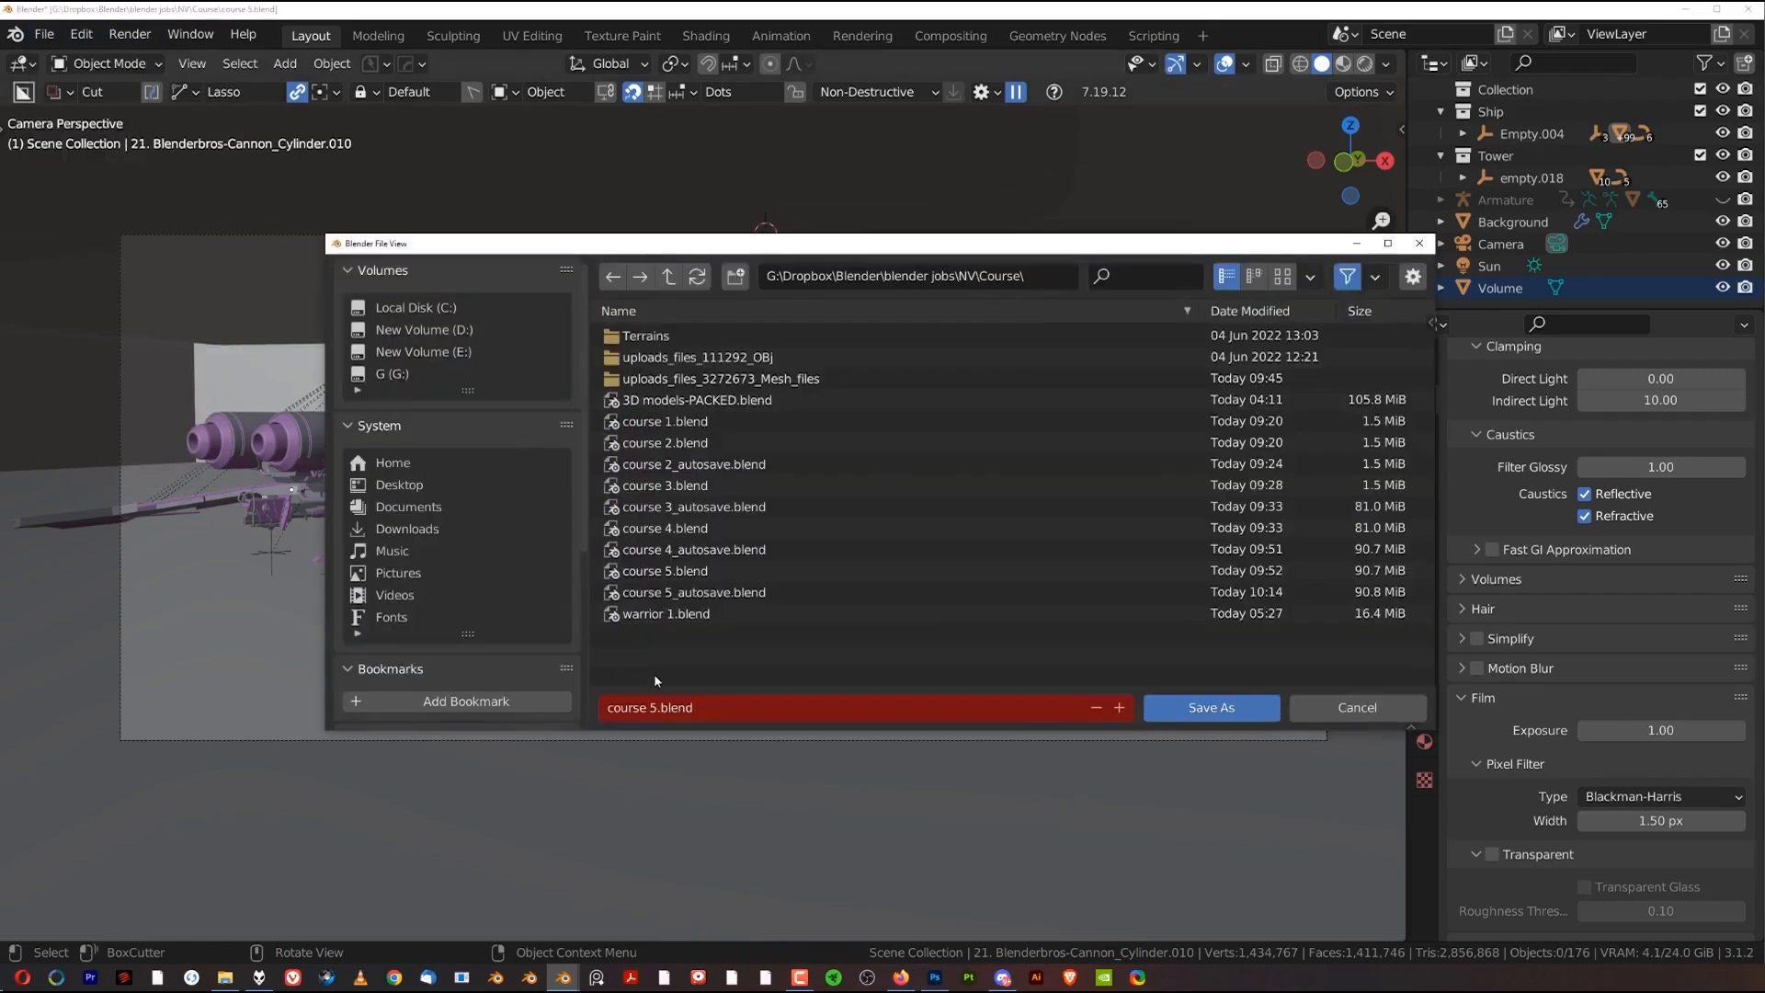
type("FINAL")
key("Return")
left_click(768, 510)
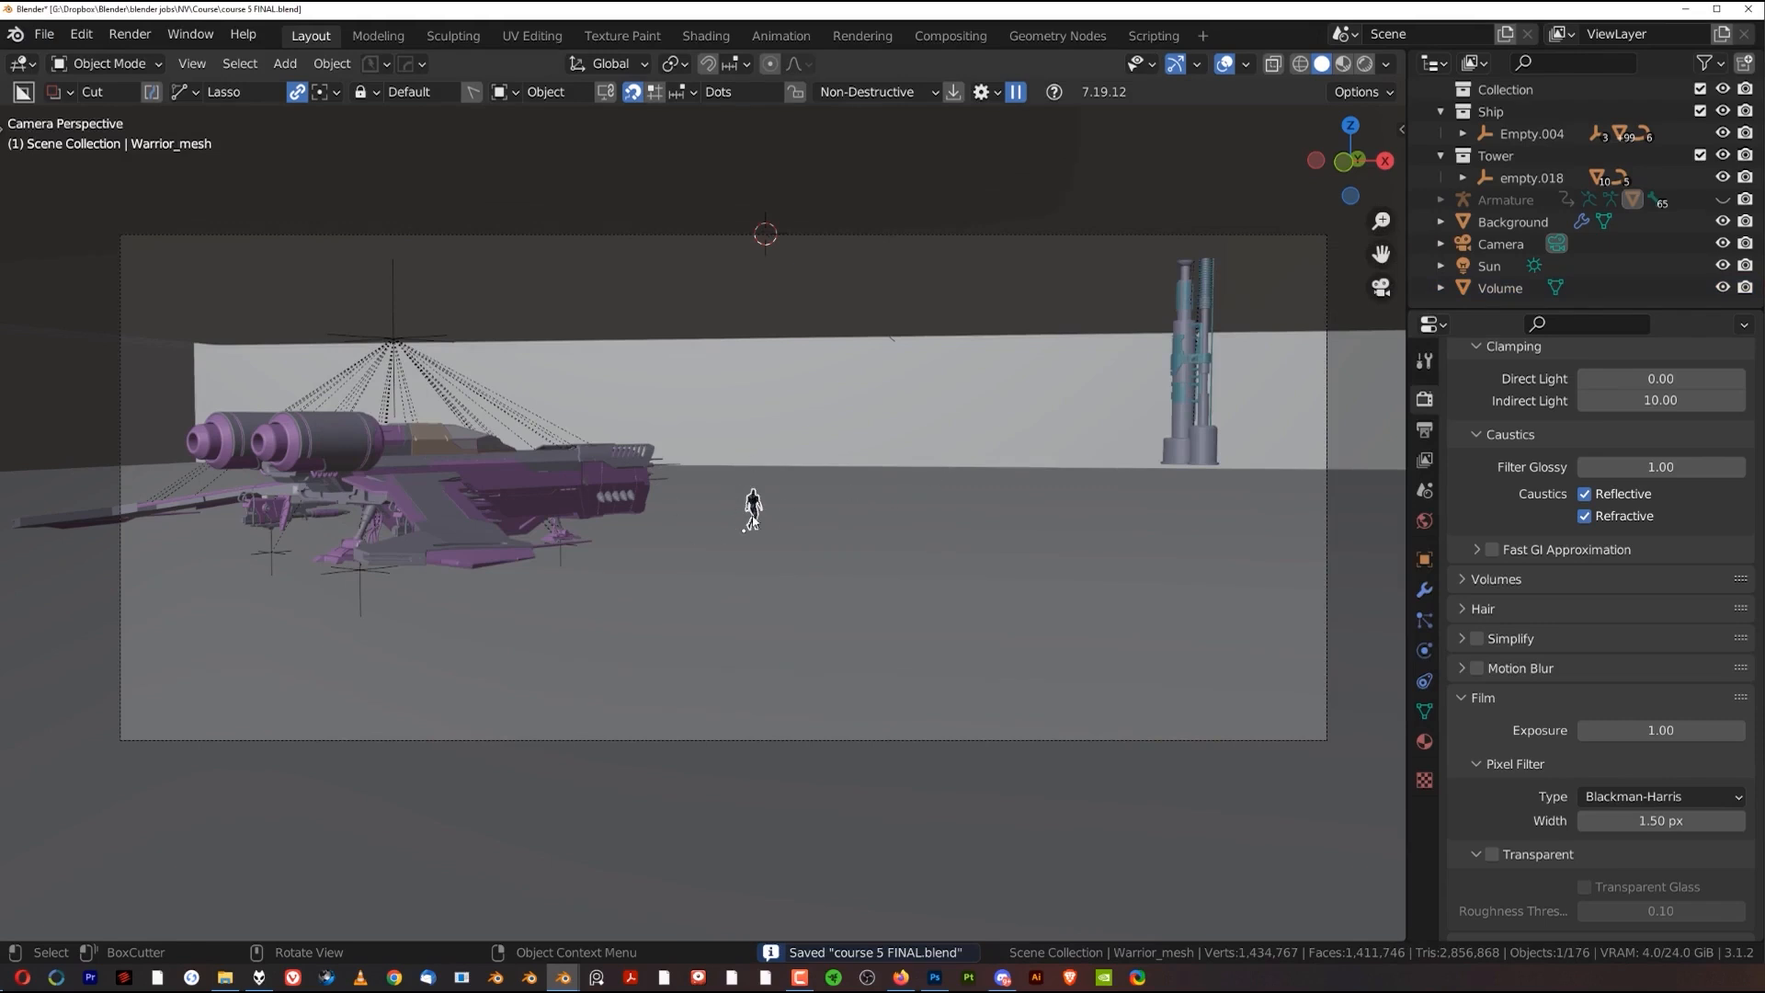